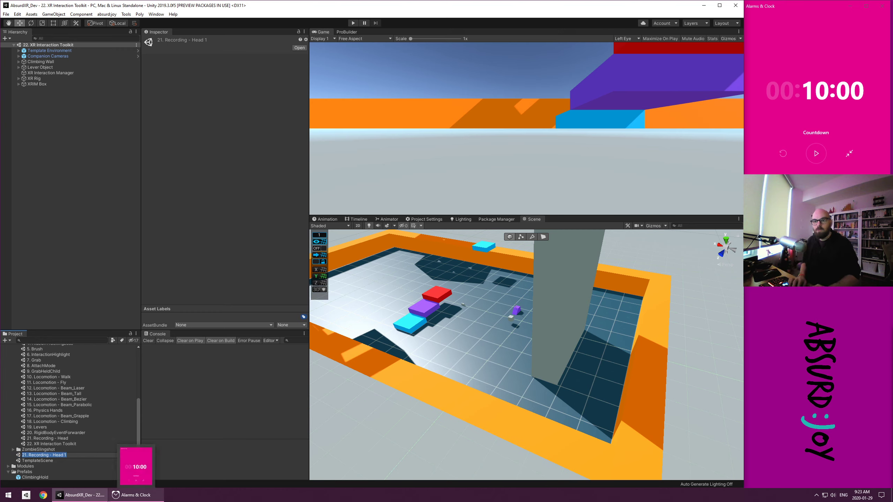
Rename the duplicated scene asset "21. Recording - Head 1" to "Drive A Bus" and open that scene
text(D)
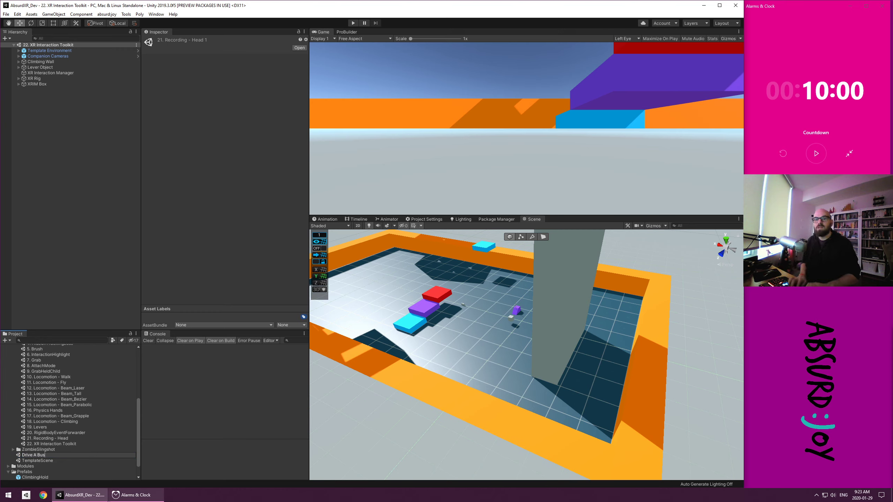
text(rive A Bus)
key(Return)
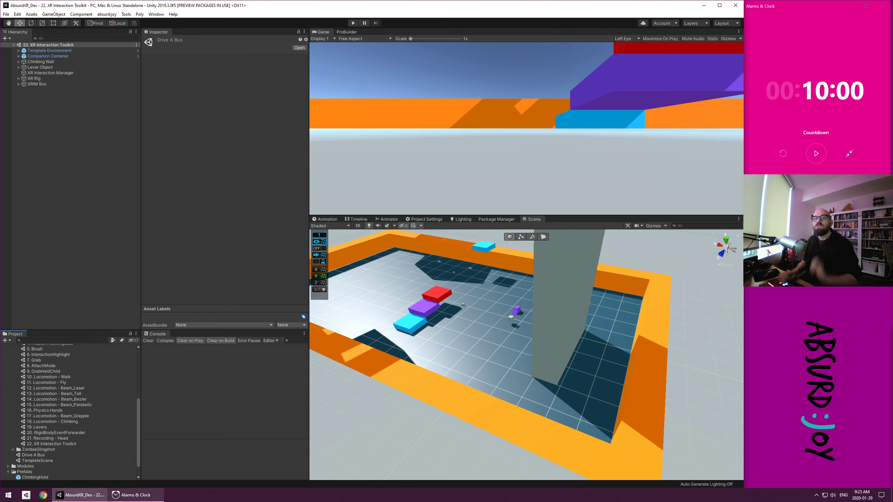
double_click(48, 455)
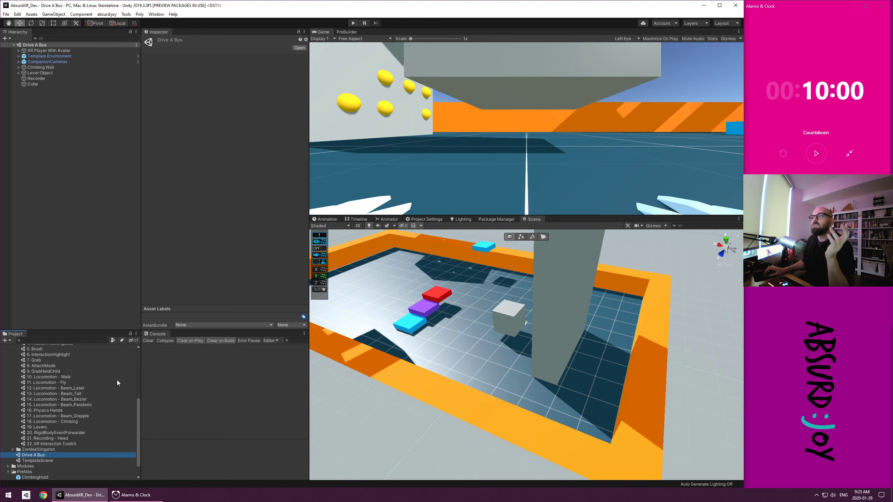
mouse_move(492, 383)
right_down()
mouse_move(464, 331)
mouse_move(480, 361)
mouse_move(518, 381)
mouse_move(610, 314)
mouse_move(470, 368)
mouse_move(392, 365)
mouse_move(485, 379)
right_up()
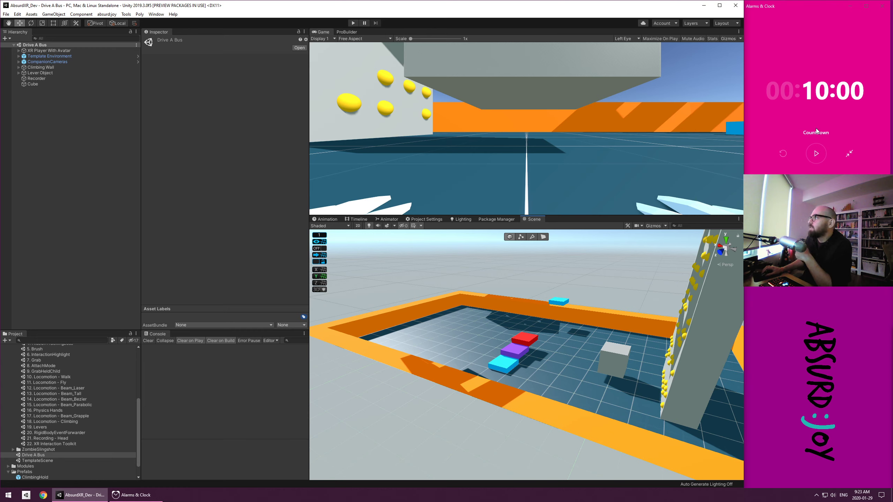
Switch to Alarms & Clock and show the stopwatch in expanded view instead of the countdown timer
click(844, 158)
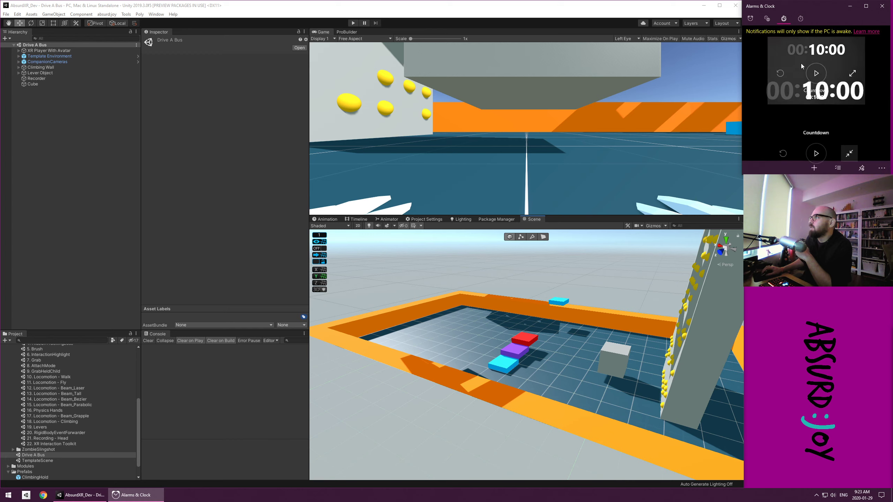
click(801, 18)
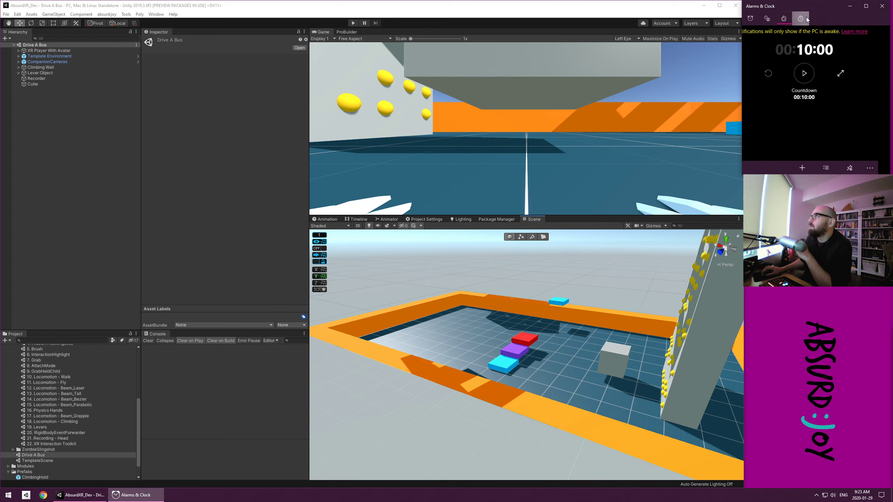
click(844, 81)
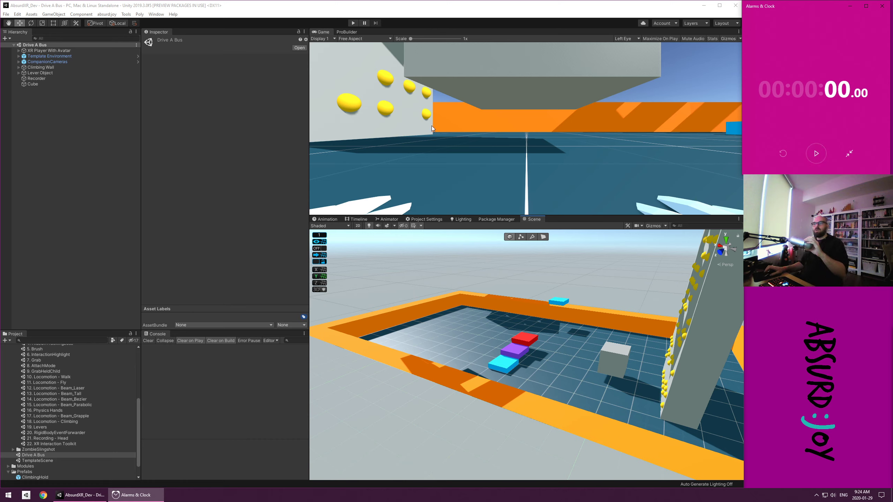
Return to Unity and examine the children and components of XR Player With Avatar, plus Template Environment and CompanionCameras
click(251, 111)
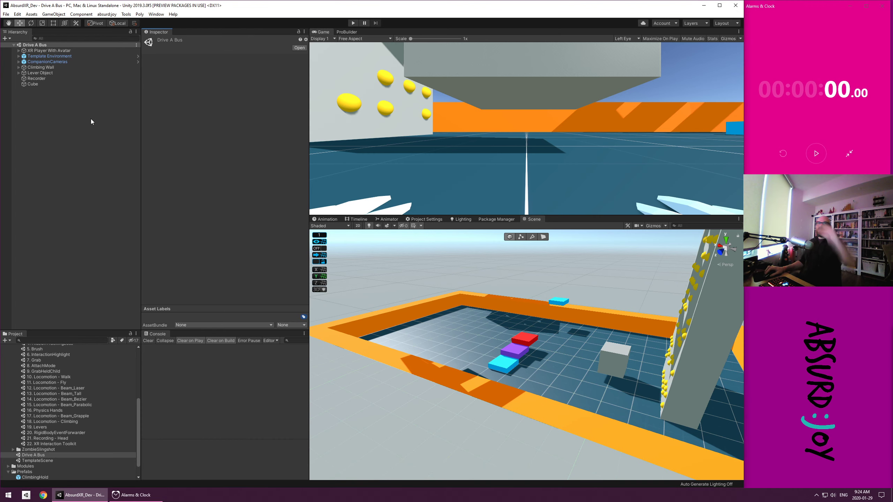
click(90, 118)
click(35, 52)
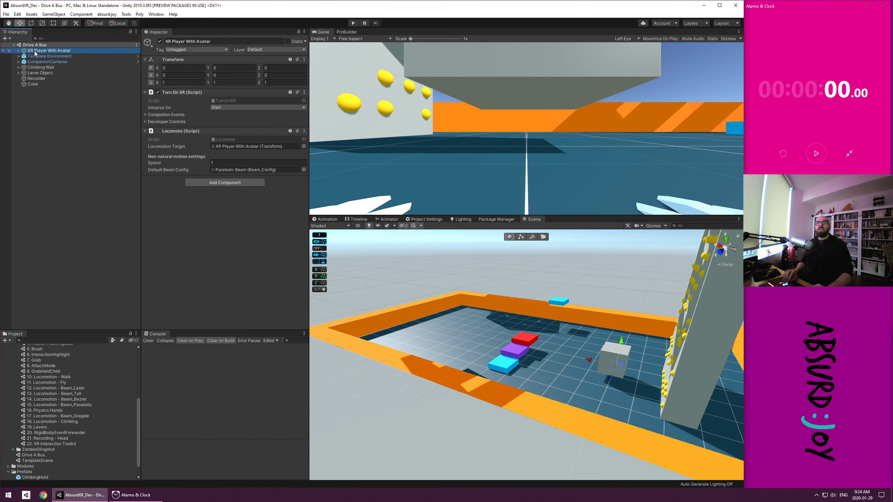
key(Right)
key(Down)
key(Down)
key(Down)
key(Down)
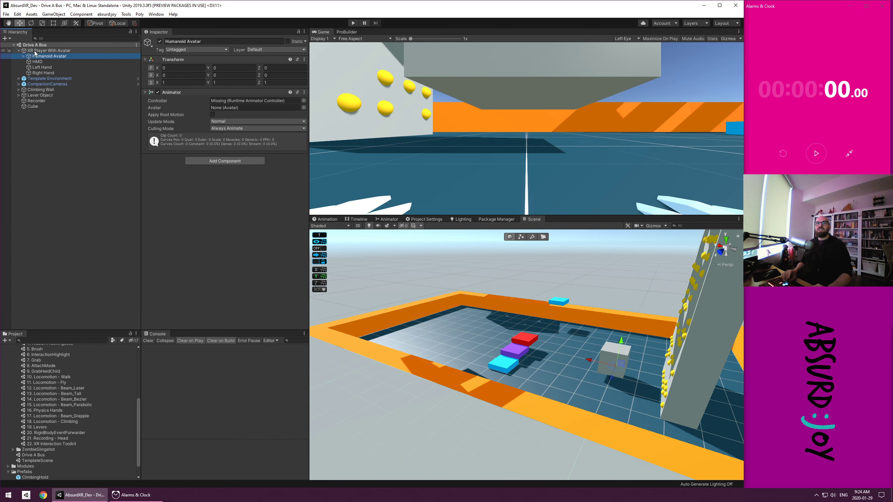
key(Up)
key(Up)
key(Up)
key(Up)
key(Left)
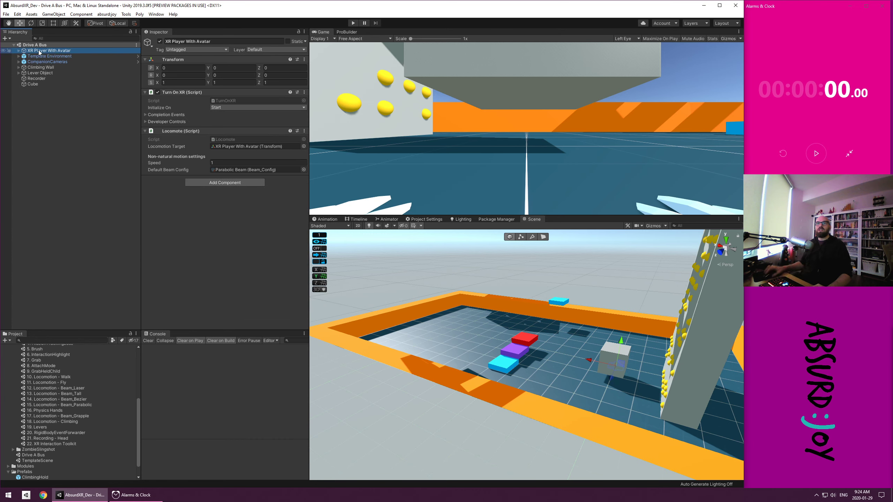
click(150, 121)
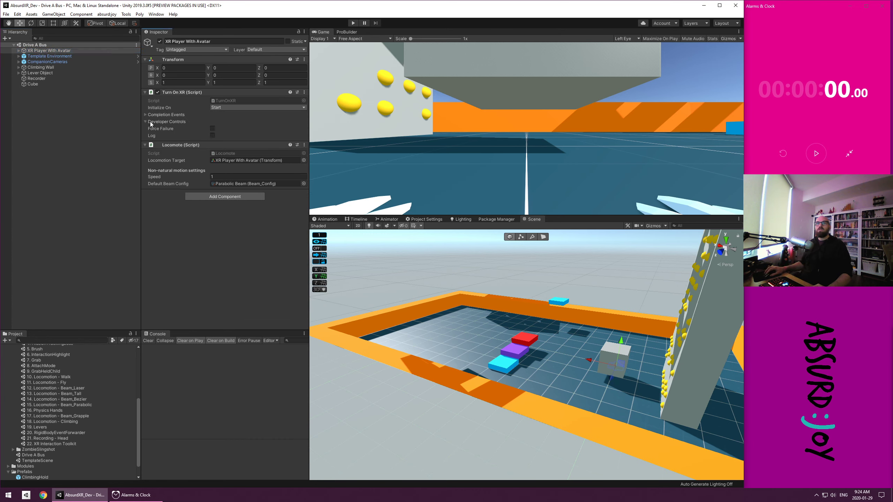
click(150, 121)
click(60, 56)
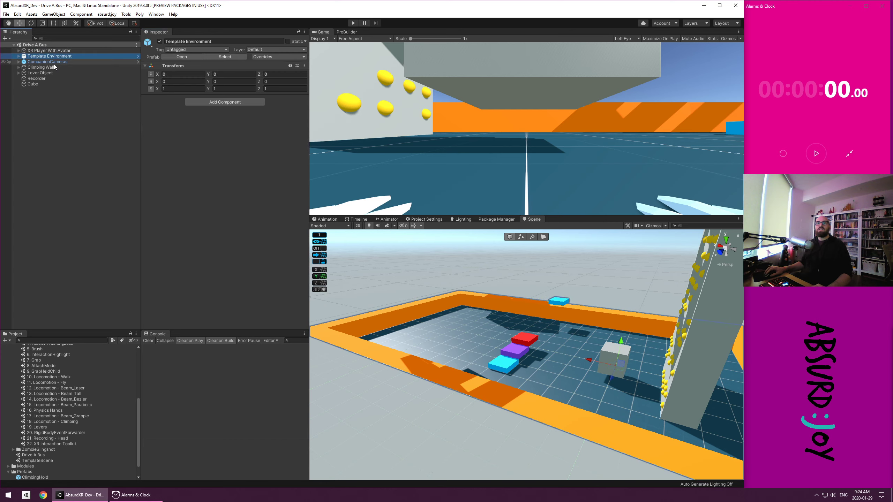
click(54, 62)
Delete the Climbing Wall, Recorder and Cube objects from the scene
click(53, 68)
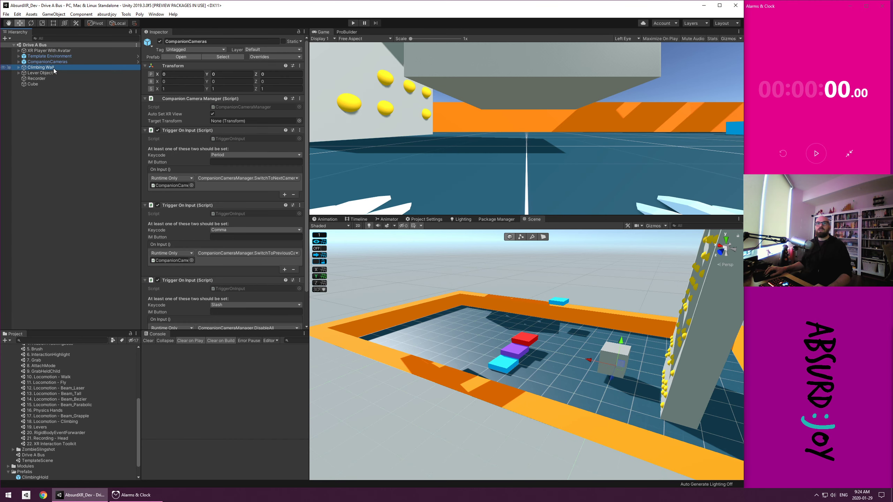
key(Delete)
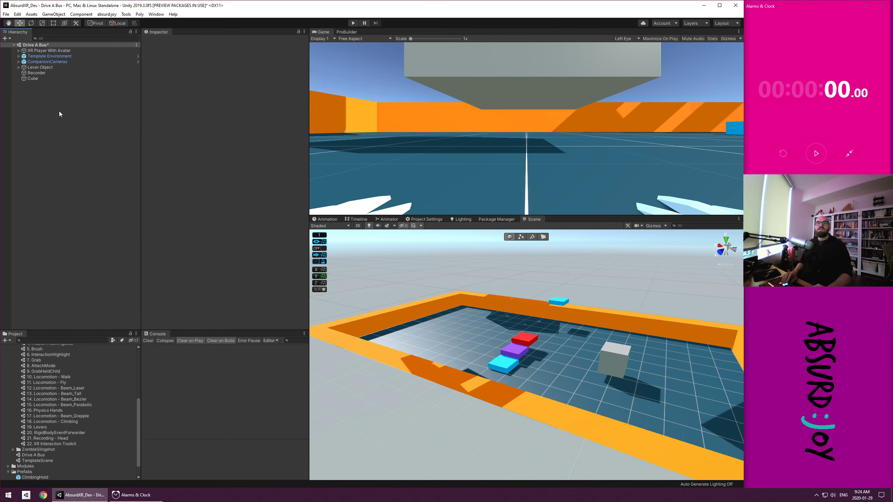
click(42, 73)
shift+click(42, 78)
key(Delete)
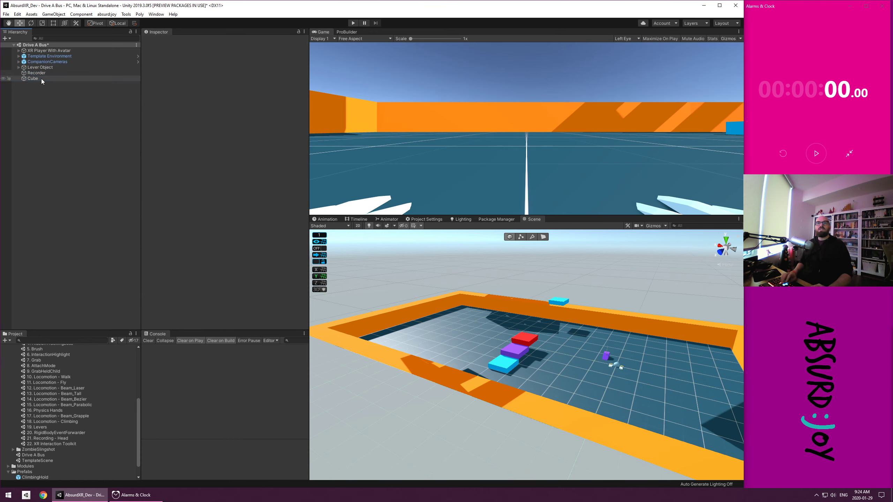
Reorder the scene hierarchy so CompanionCameras sits directly above Template Environment
click(46, 68)
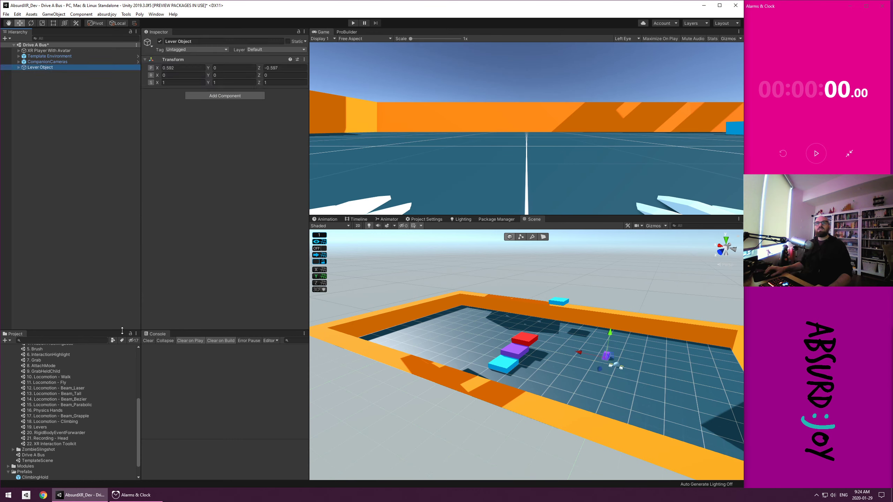
key(f)
alt+drag(497, 368, 544, 393)
alt+right_drag(545, 392, 141, 151)
click(44, 62)
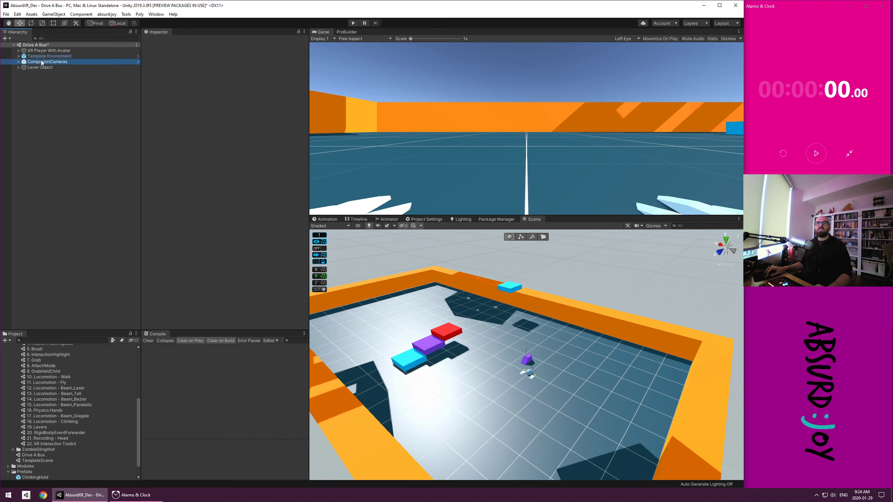
mouse_move(172, 162)
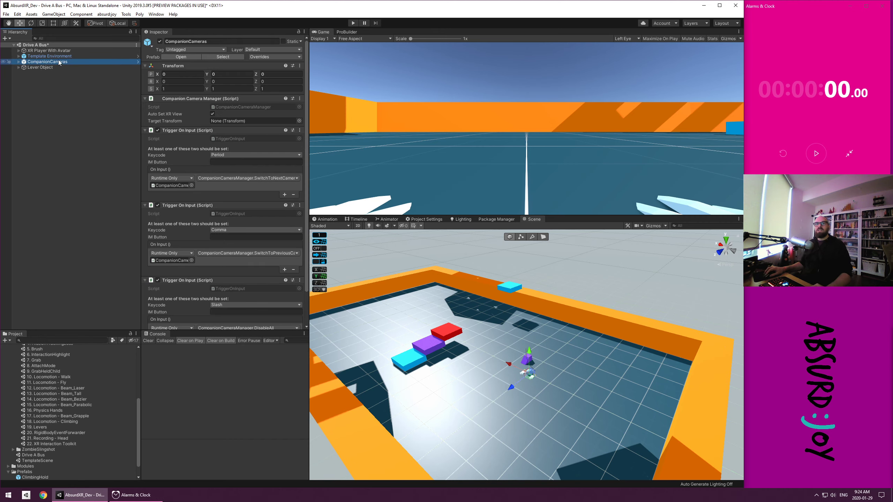
drag(58, 60, 56, 54)
click(54, 78)
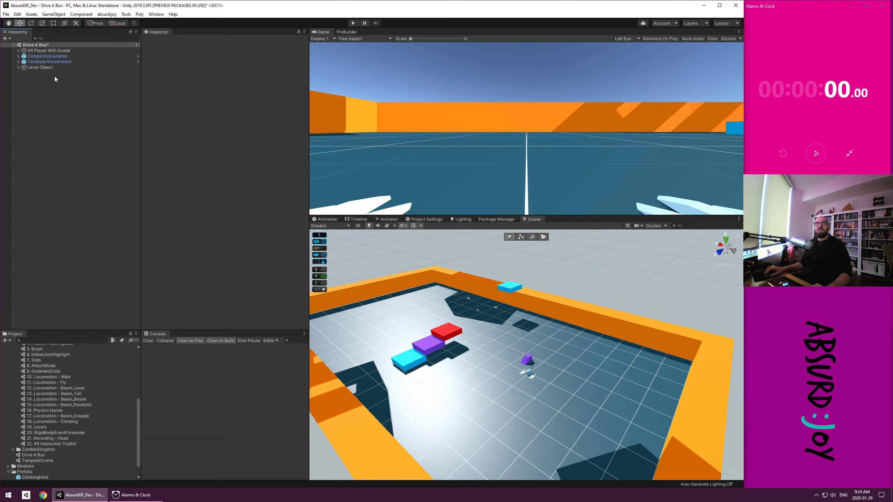
right_click(54, 113)
mouse_move(85, 187)
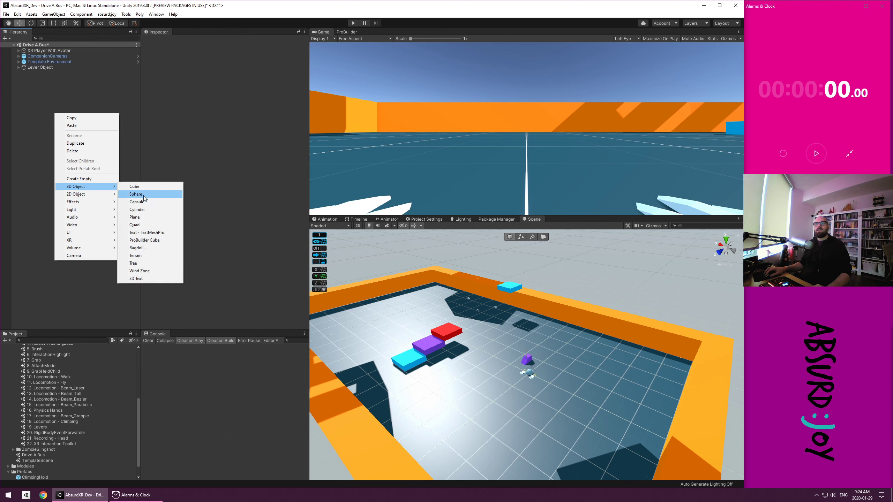
click(87, 70)
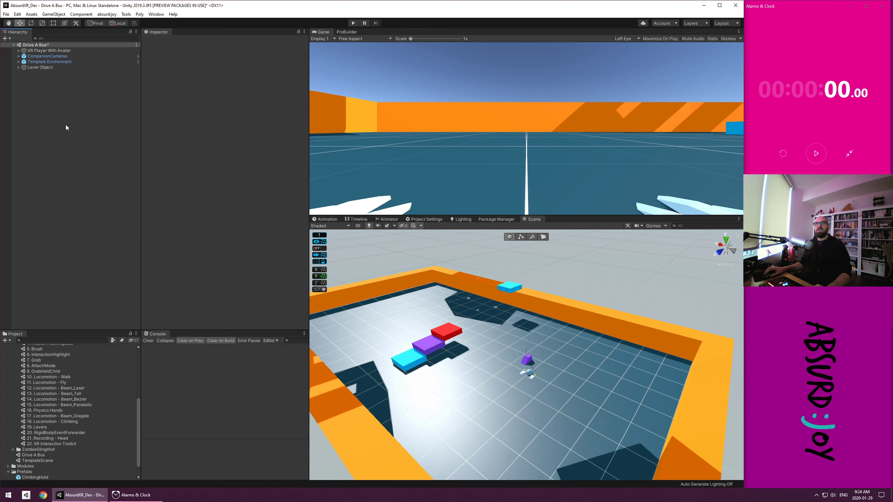
Create an empty game object at the scene's root level and name it "Steering Column"
right_click(66, 125)
click(101, 190)
text(S)
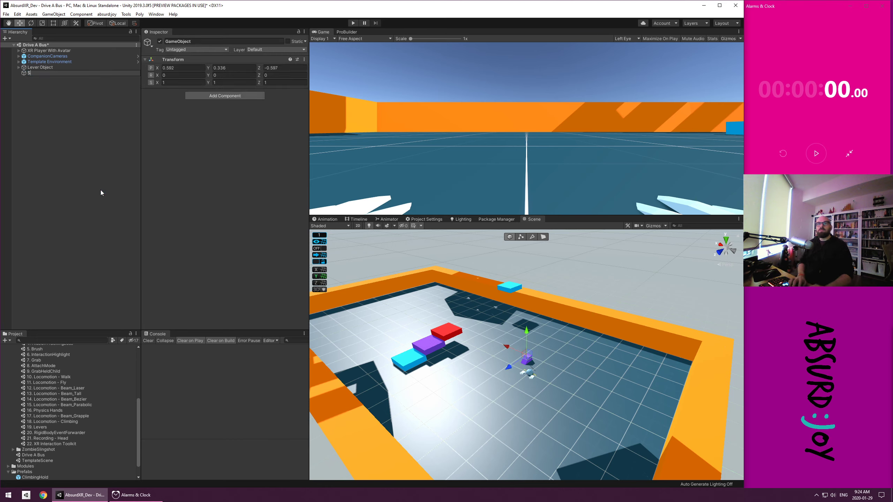
text(teering Column)
key(Return)
Add a cylinder as a child of Steering Column and shrink it to a thin post, scale about 0.033 × 0.087 × 0.033
right_click(63, 73)
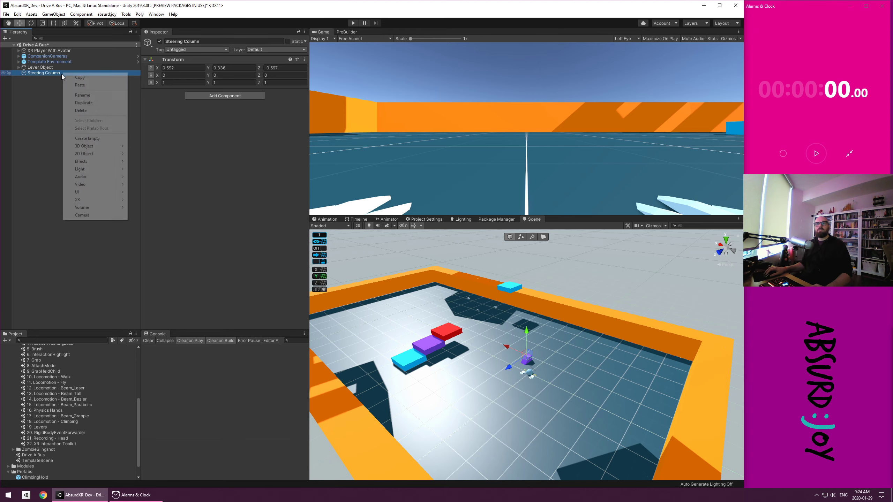
mouse_move(96, 149)
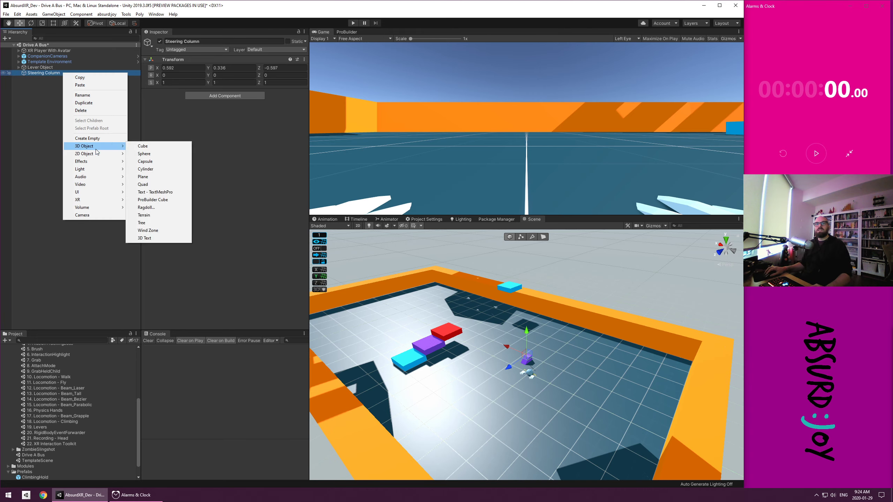
click(153, 169)
key(r)
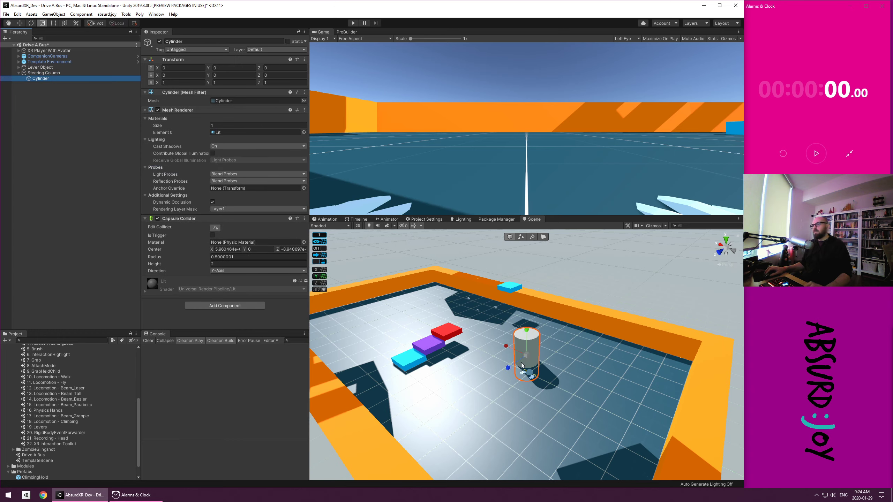
scroll(543, 377, up, 4)
drag(526, 355, 475, 403)
key(w)
key(r)
drag(470, 370, 472, 343)
drag(474, 392, 457, 401)
key(f)
Move the thin cylinder in front of the avatar between its hands, at about X -0.55, Y -0.25, Z 0.83
alt+drag(505, 418, 562, 448)
key(w)
scroll(563, 377, down, 2)
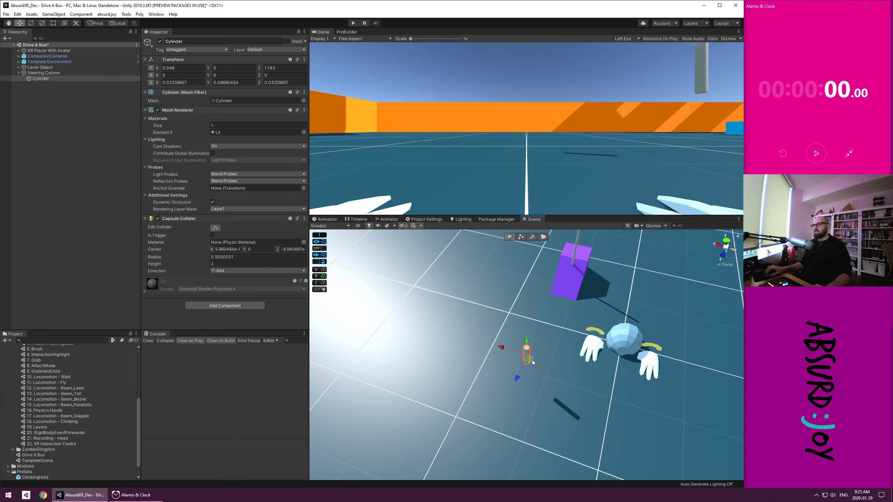
drag(532, 362, 637, 364)
scroll(638, 396, up, 3)
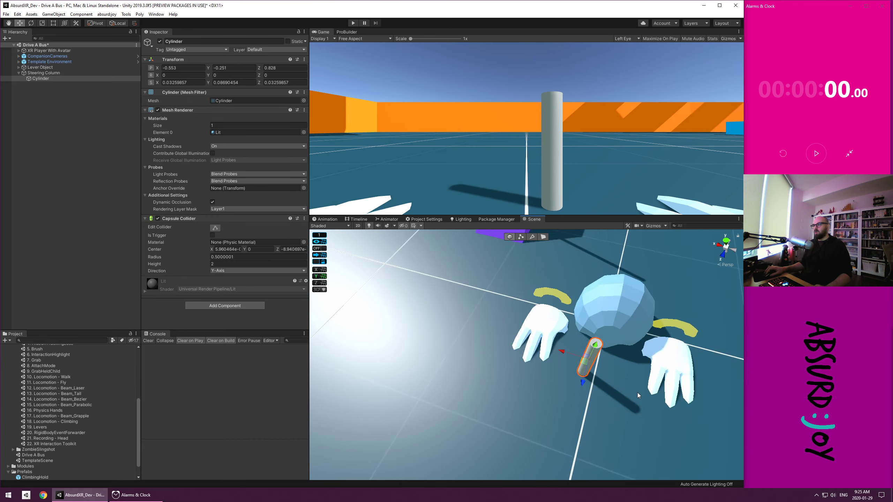
alt+drag(638, 395, 620, 332)
scroll(596, 365, down, 10)
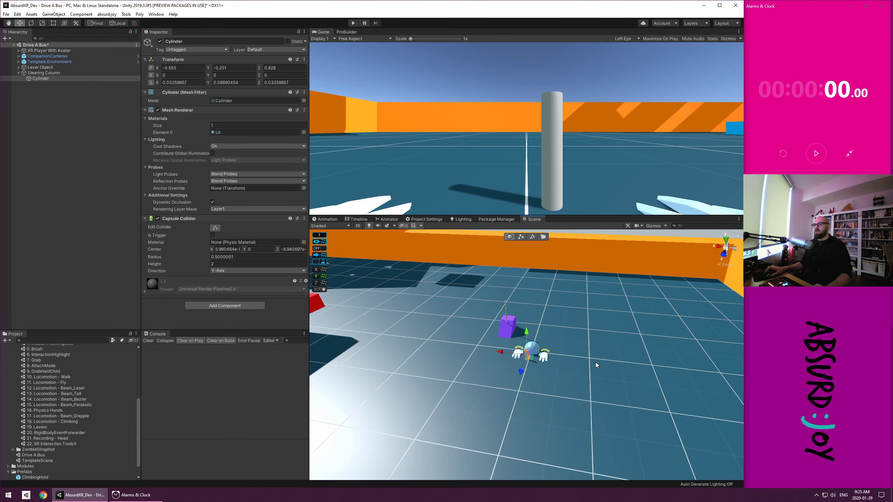
Stretch the post to a Y scale of about 0.306 and move it to about X -0.19, Y -0.08, Z 1.75
scroll(597, 365, up, 2)
key(r)
drag(526, 333, 526, 253)
key(w)
drag(528, 318, 476, 401)
Add a second cylinder as a child of the post and raise it to the post's top, at Y about 1.21
right_click(50, 78)
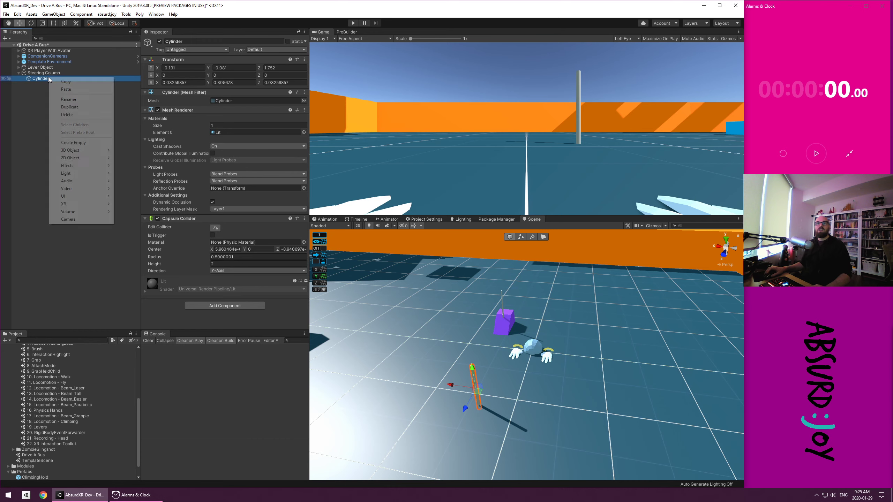
mouse_move(86, 150)
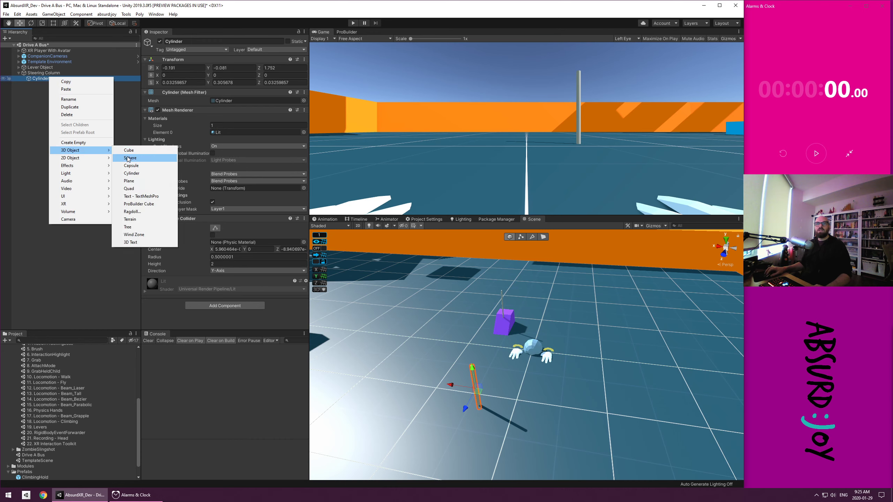
click(140, 175)
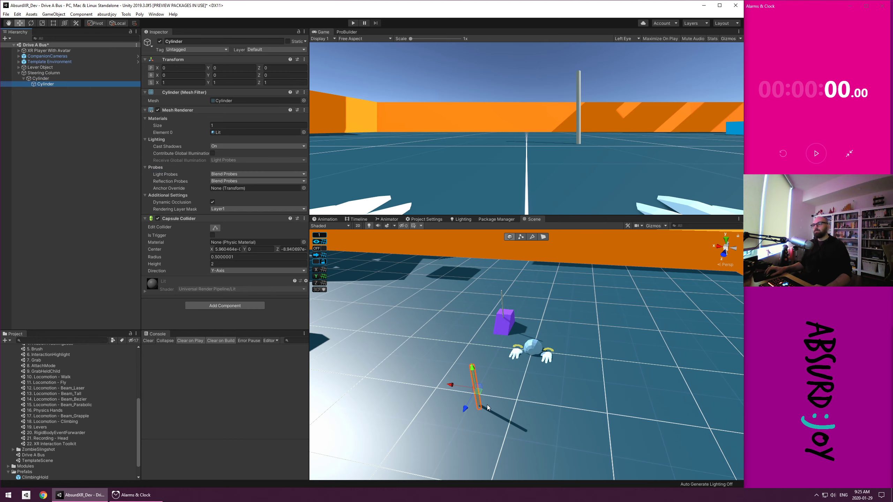
drag(472, 367, 858, 465)
Scale the child cylinder into a flat wheel disc, about 12.19 in X and Z and about 0.014 in Y
key(r)
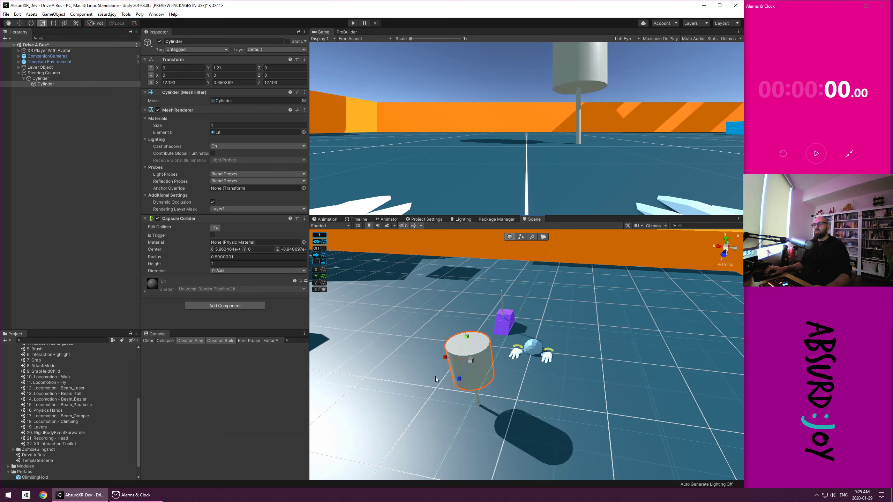
drag(472, 341, 474, 359)
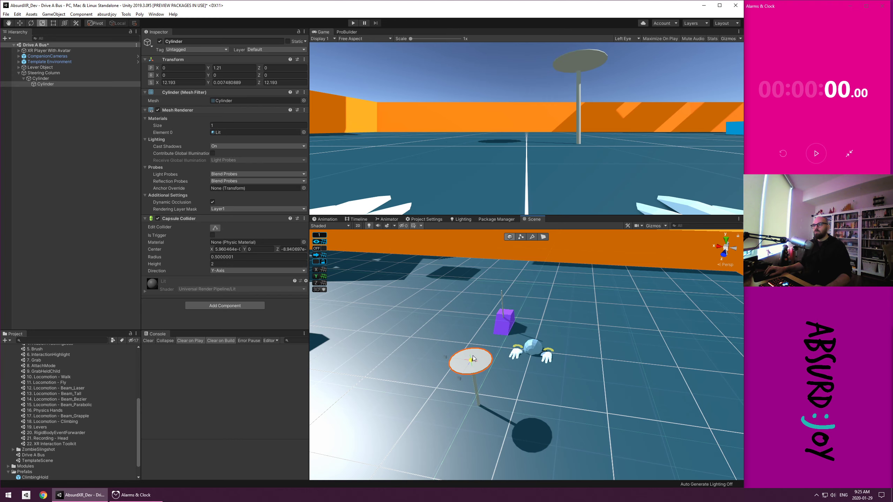
key(f)
alt+drag(703, 395, 567, 368)
alt+right_drag(568, 368, 526, 349)
drag(526, 328, 527, 312)
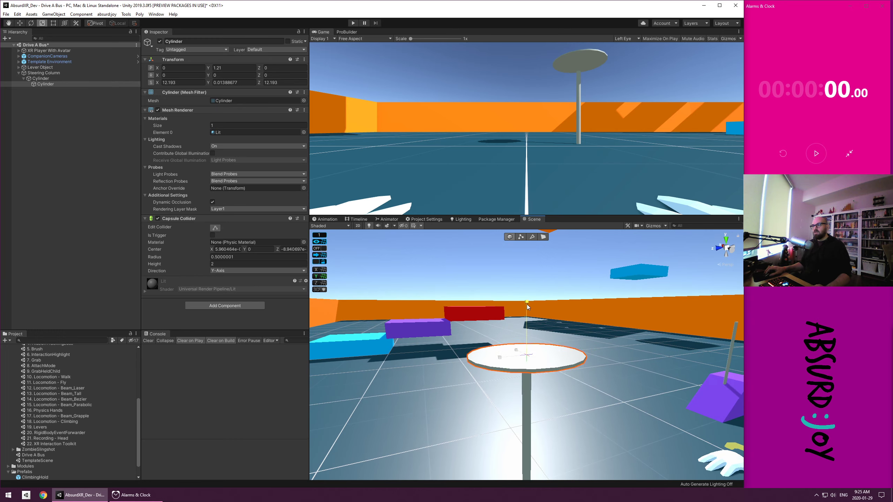
Lower the wheel disc to a Y position of 1 on the post, with a Y scale of about 0.017
key(w)
alt+drag(640, 431, 531, 346)
alt+drag(546, 390, 573, 461)
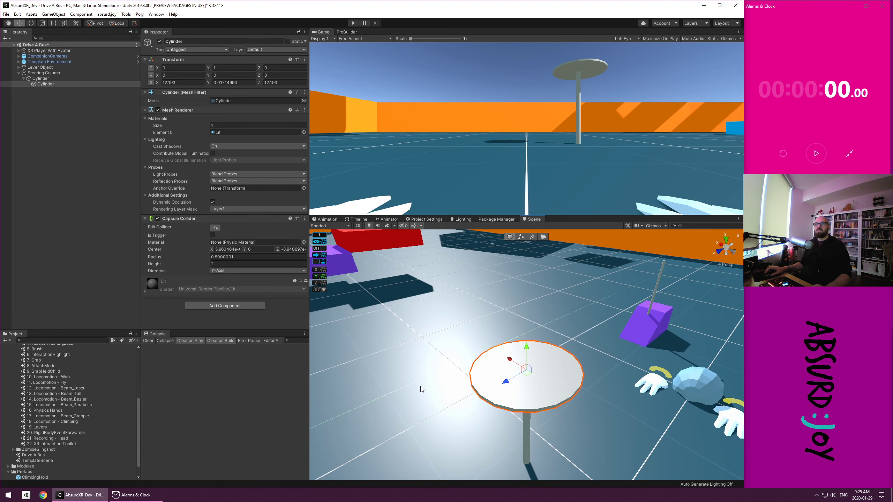
Run the scene in play mode to try the steering wheel in the VR headset, and stop it
click(353, 23)
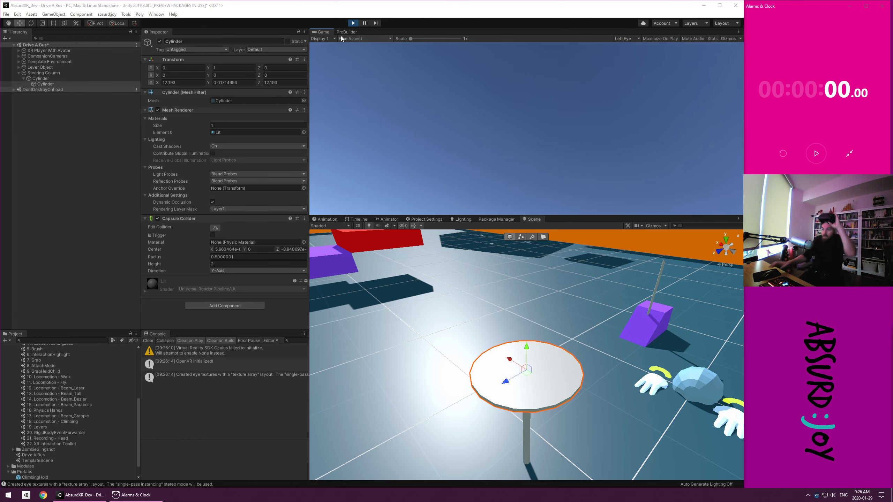
click(351, 23)
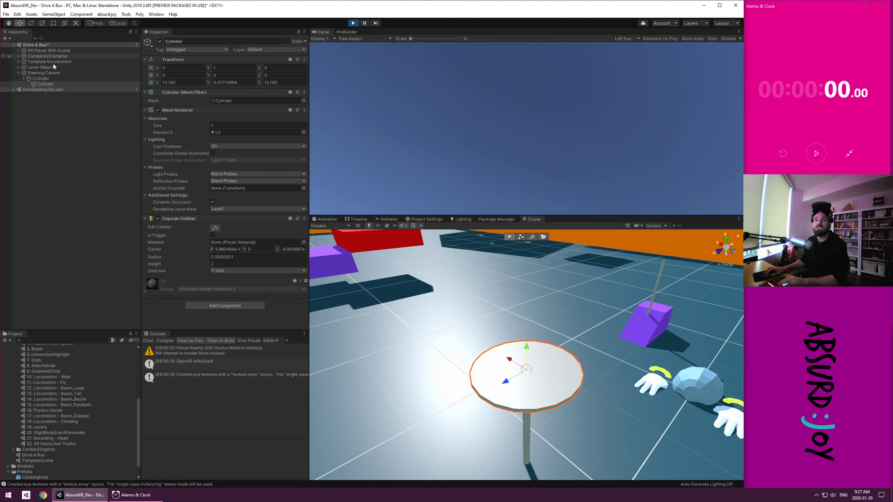
click(353, 23)
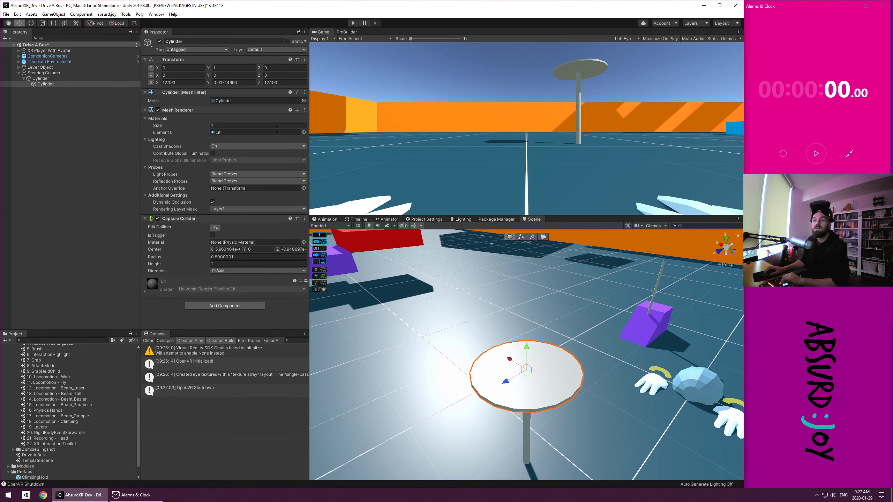
Remove the Animator component from the Humanoid Avatar inside XR Player With Avatar
click(31, 51)
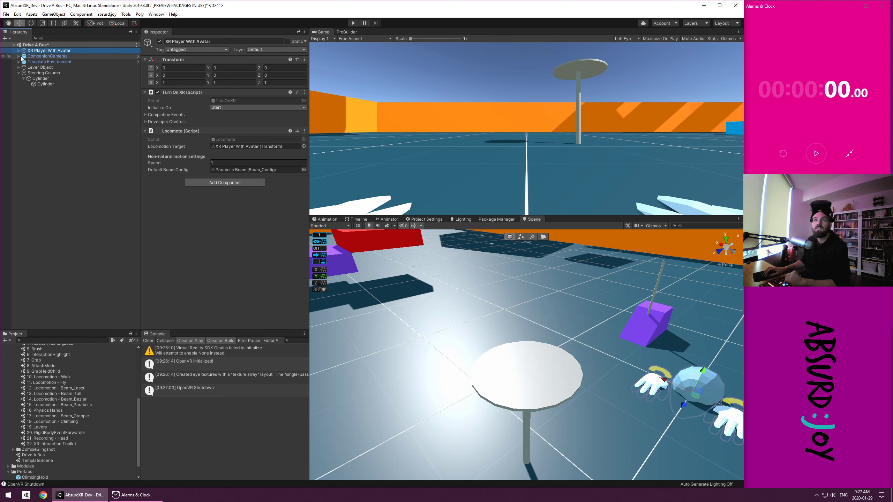
click(19, 51)
key(Down)
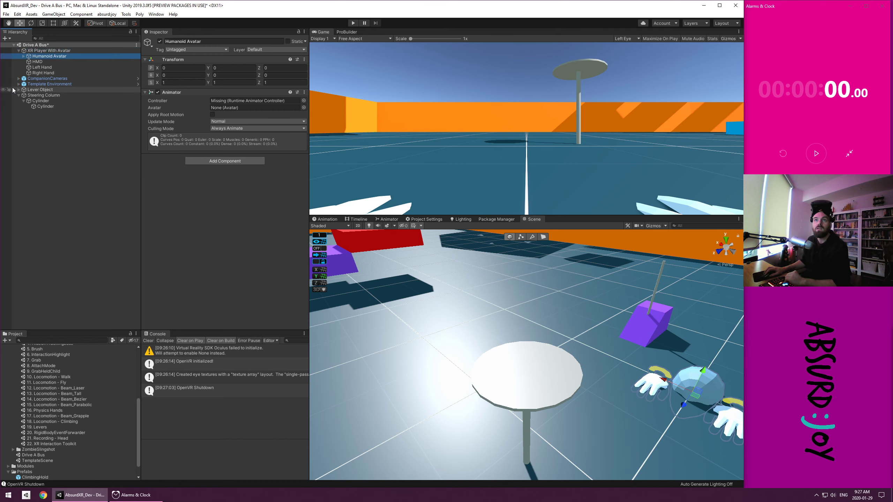
click(304, 92)
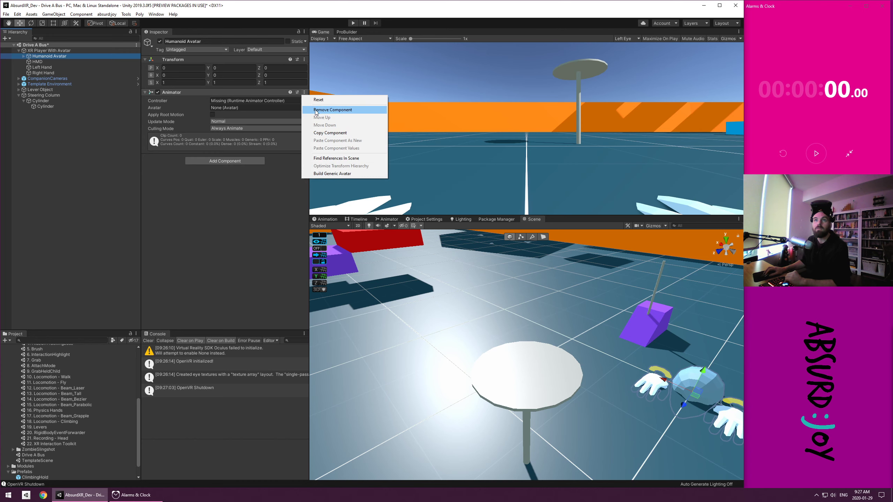
click(332, 110)
Check the tracking and interaction components on the player's HMD, Left Hand and Right Hand objects
click(37, 62)
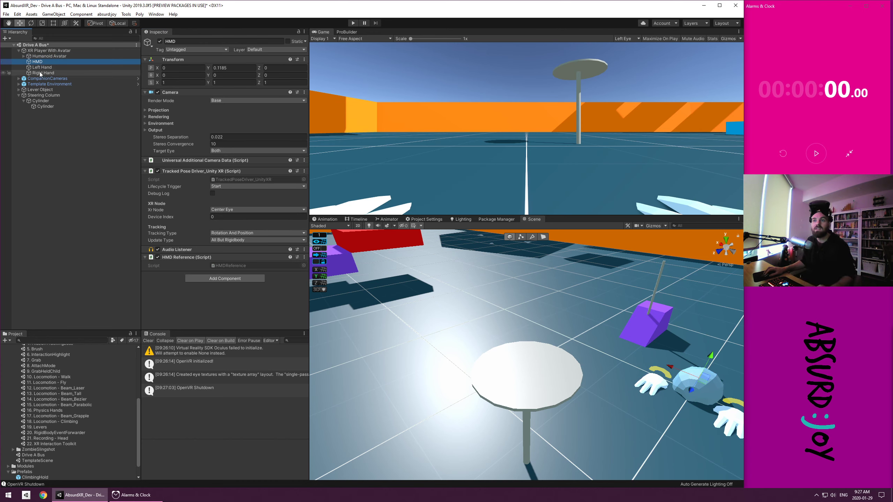
click(42, 68)
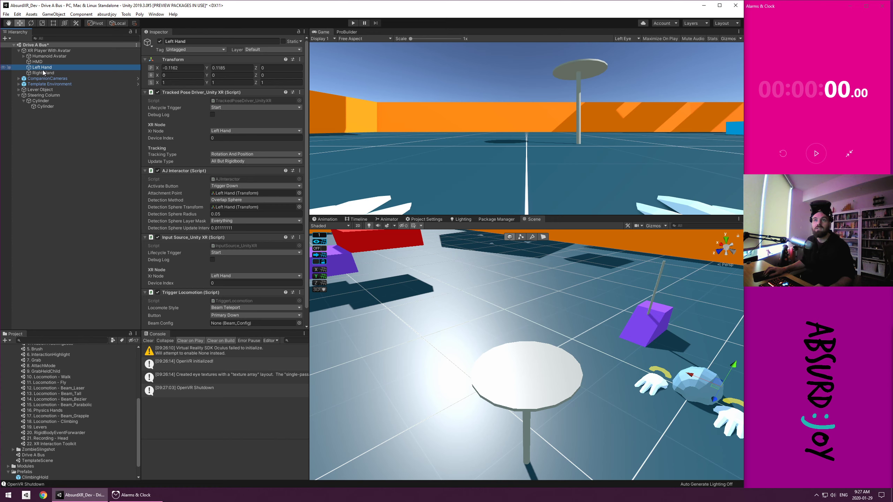
click(43, 72)
scroll(175, 191, down, 2)
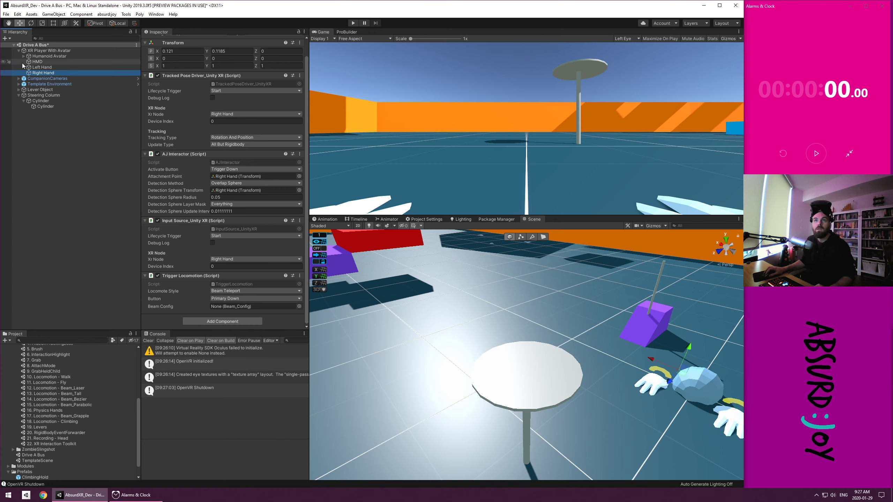
Review the Tracked Pose Driver on the avatar's head and both hand art objects together, and save the scene
click(32, 57)
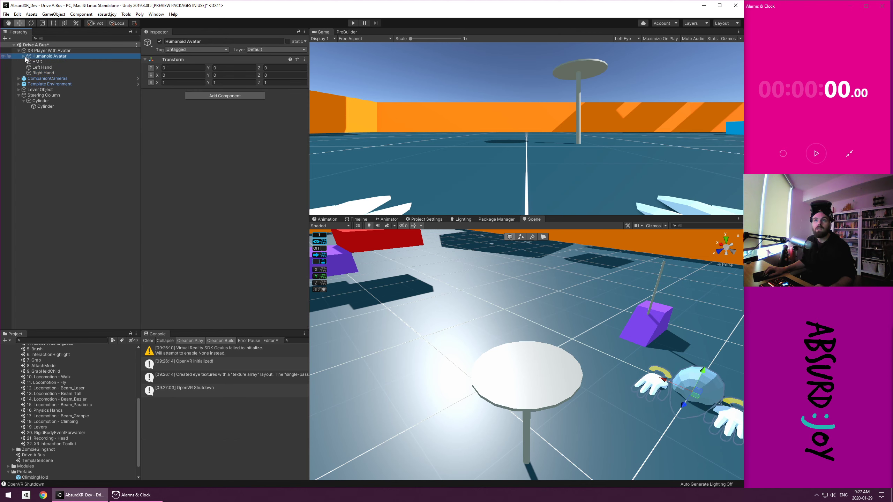
click(24, 56)
click(39, 62)
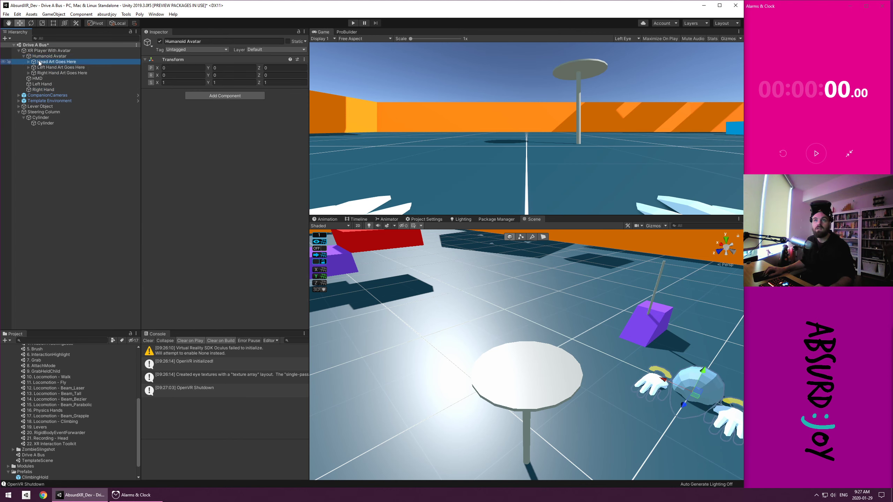
shift+click(58, 73)
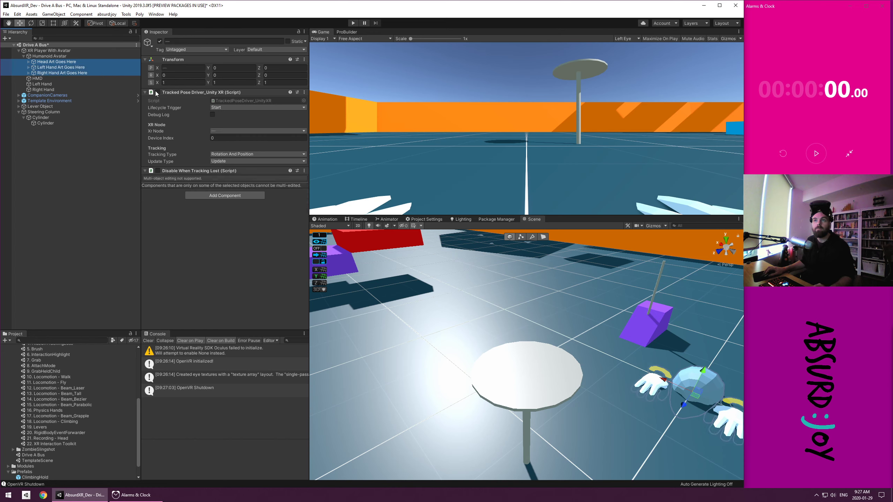
click(76, 223)
click(43, 50)
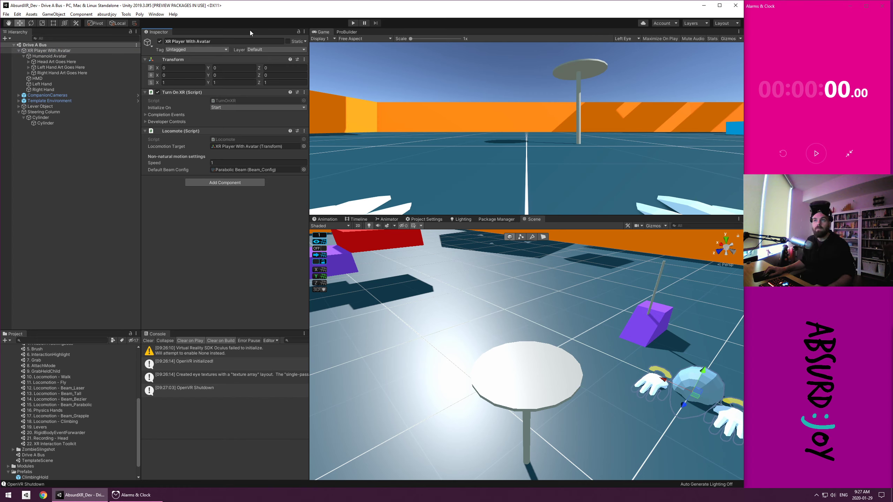
Test-run the scene to check the avatar hands' tracking, stop it, and collapse the XR Player With Avatar hierarchy
click(29, 67)
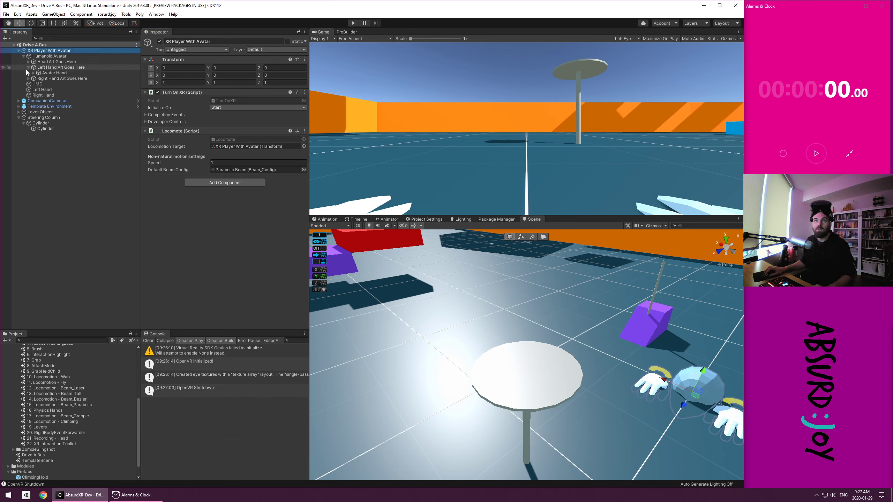
click(353, 24)
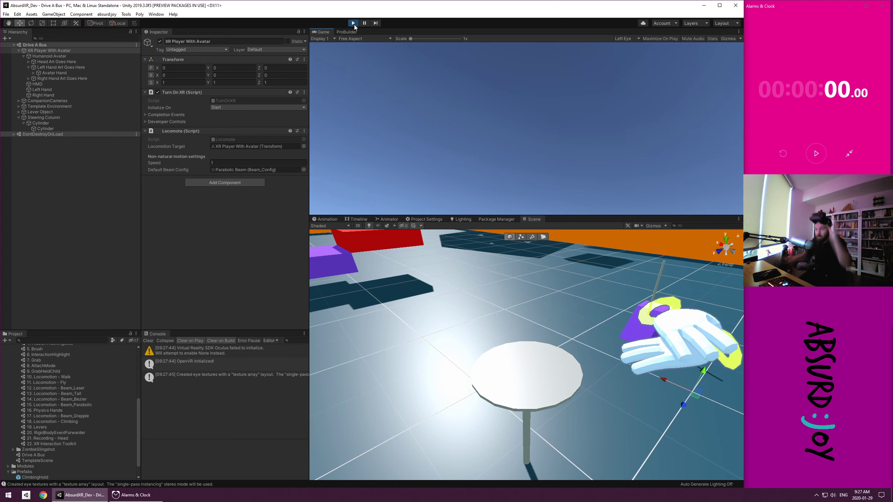
click(354, 23)
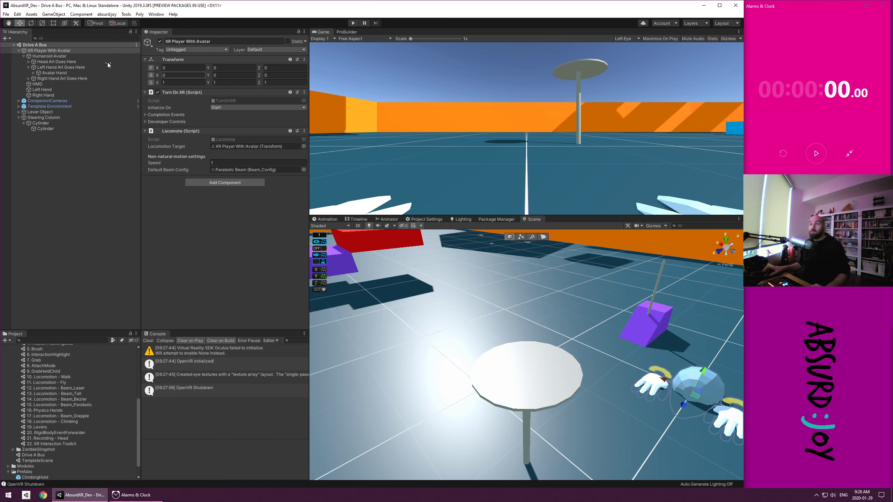
click(42, 142)
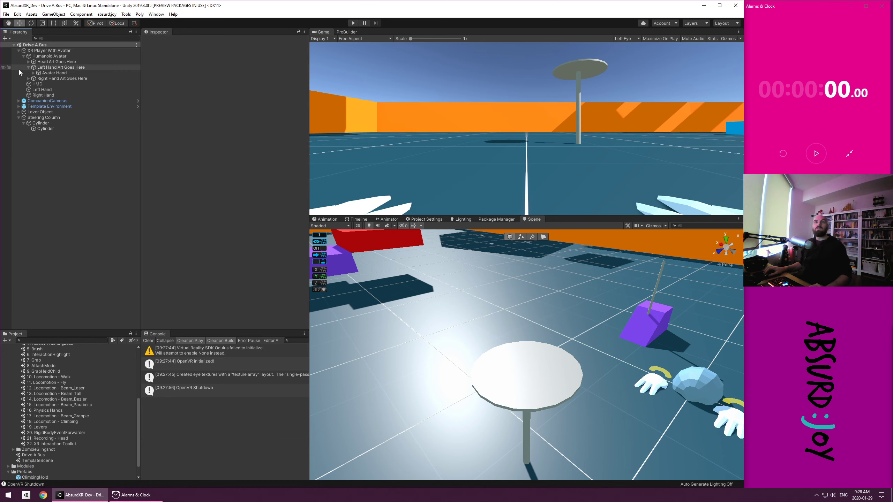
click(19, 51)
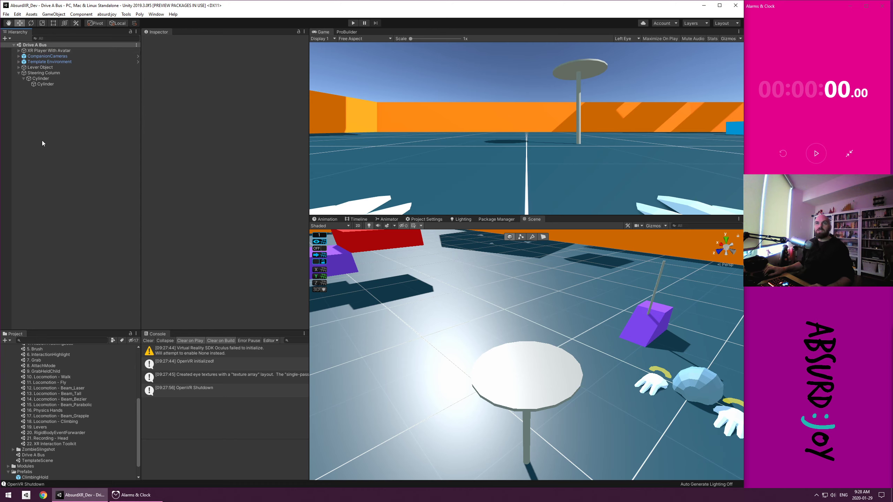
Examine the steering column's post and wheel cylinders beside the lever, and expand Lever Object to show its parts
click(44, 78)
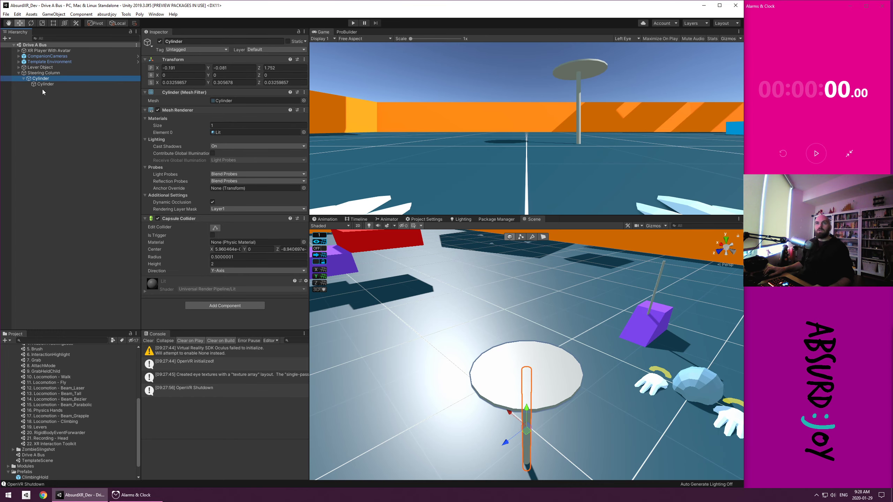
click(46, 84)
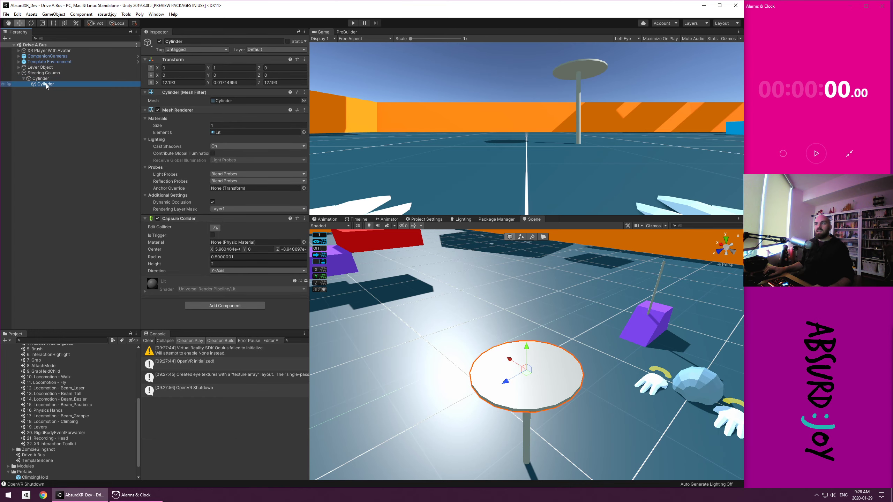
alt+drag(488, 429, 613, 412)
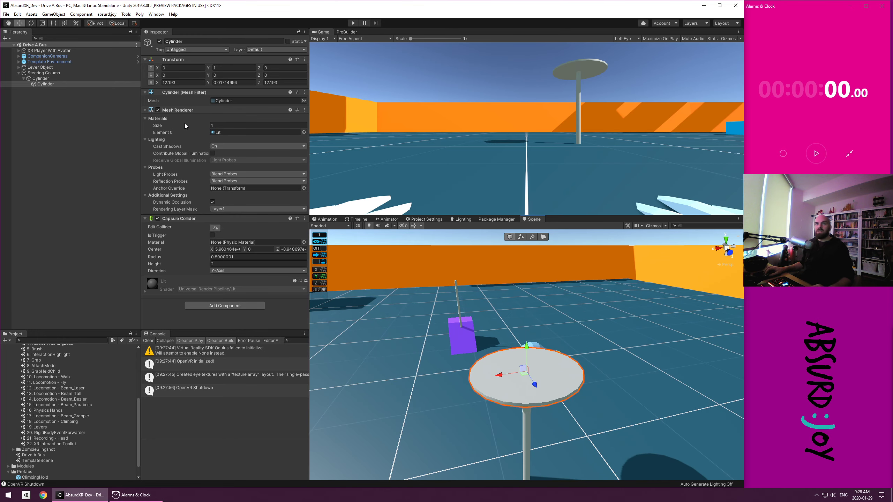
click(36, 67)
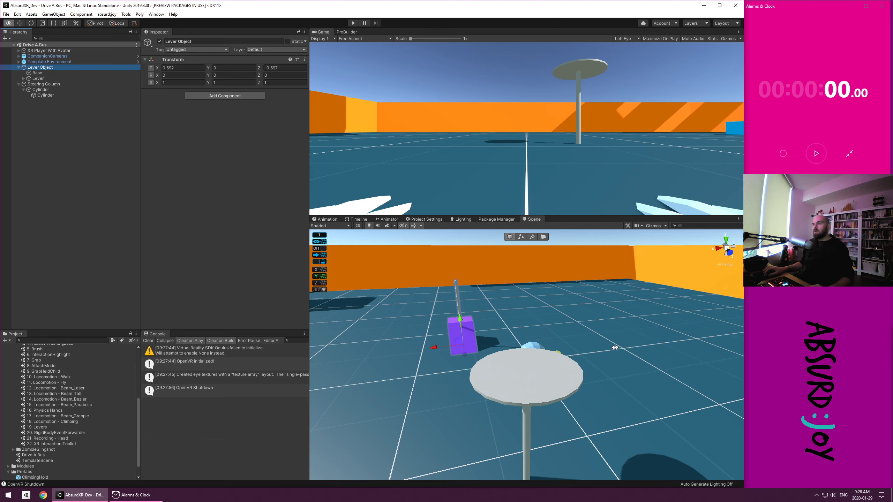
alt+drag(616, 348, 566, 363)
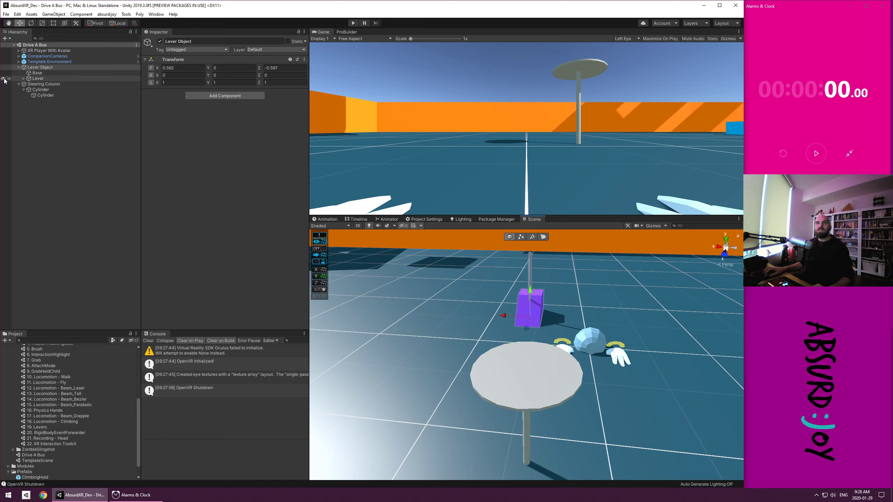
Check the player's Locomote beam config and the Left Hand's Trigger Locomotion settings, and test-run the scene
click(18, 51)
click(39, 50)
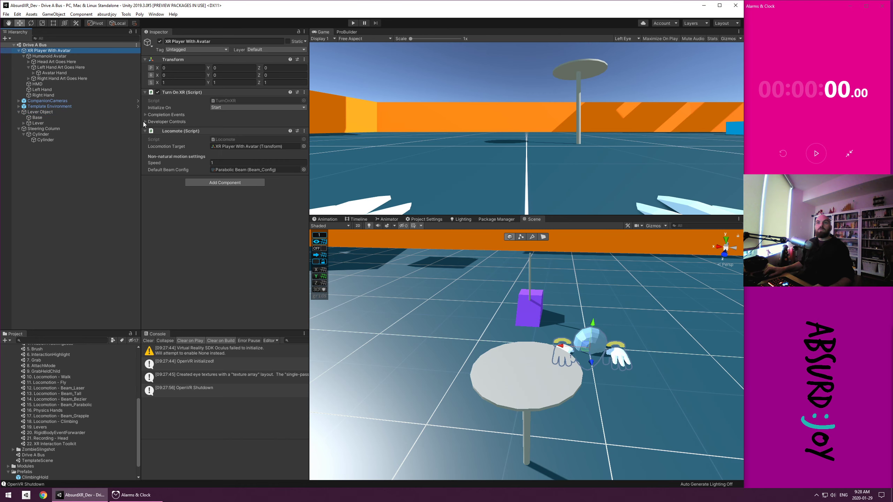
click(242, 171)
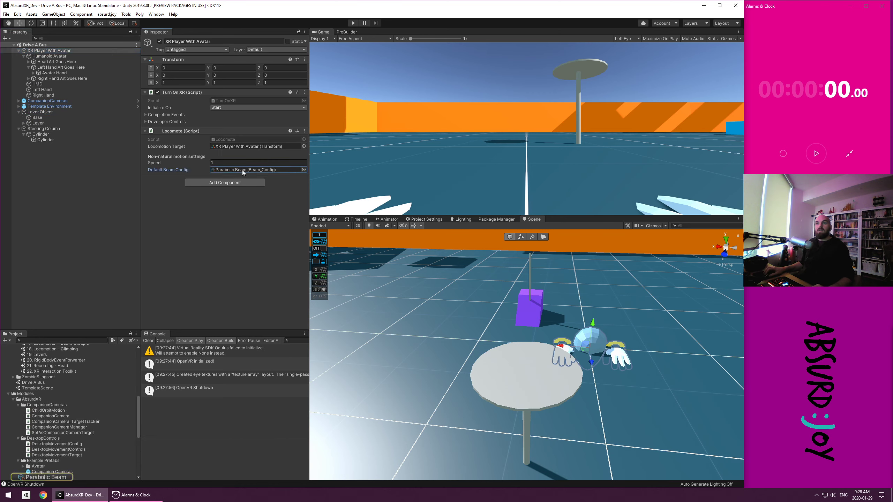
click(38, 89)
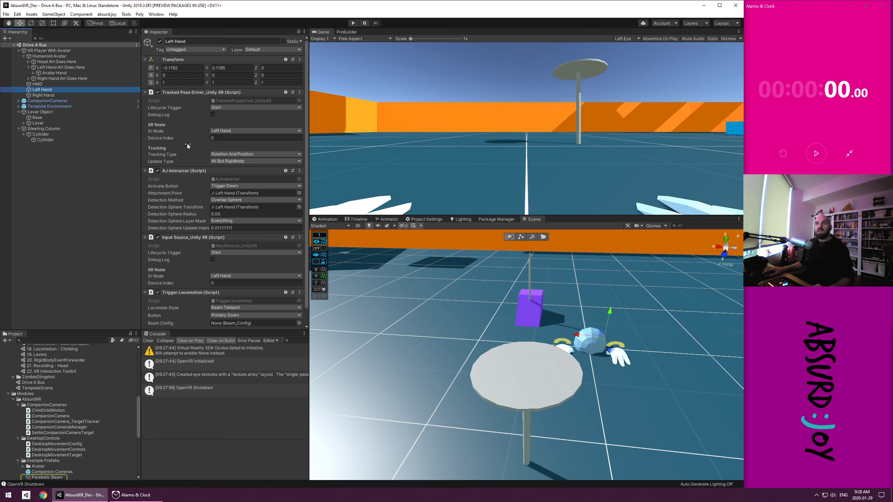
scroll(179, 176, down, 1)
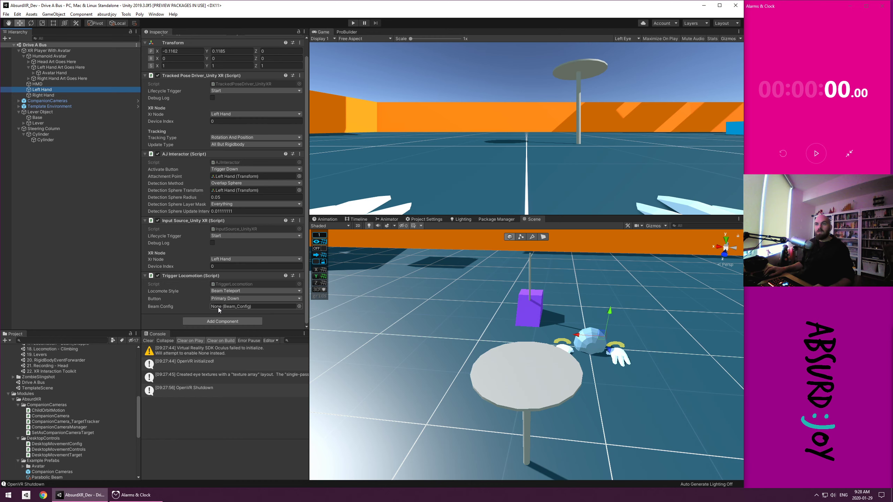
click(354, 23)
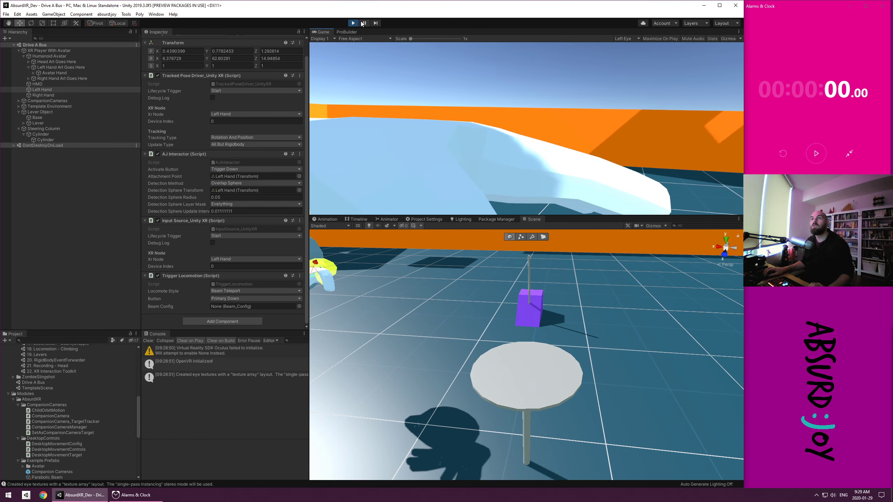
click(353, 23)
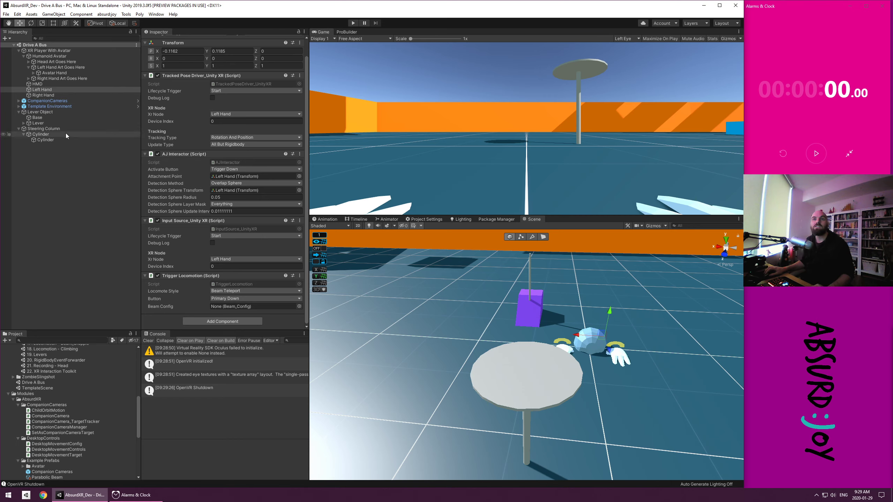
Examine the components on Lever Object's Base and Lever, and locate the Lever's AJ interaction scripts in the project
click(40, 112)
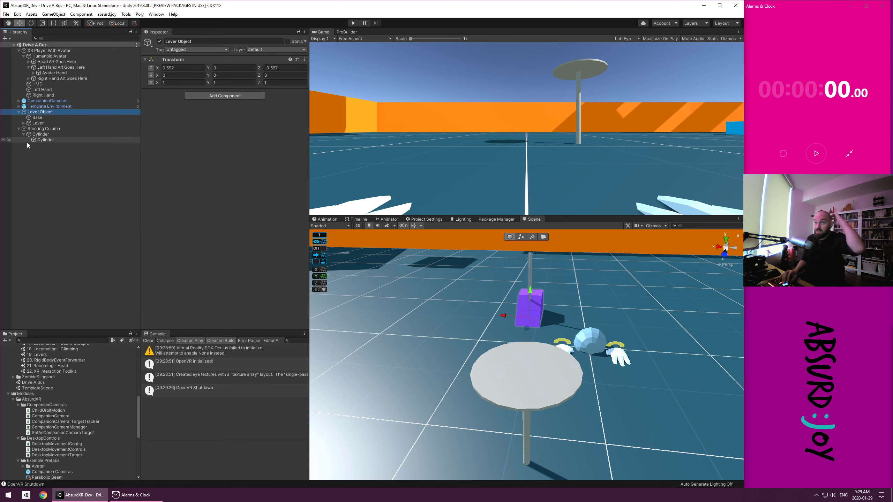
key(Down)
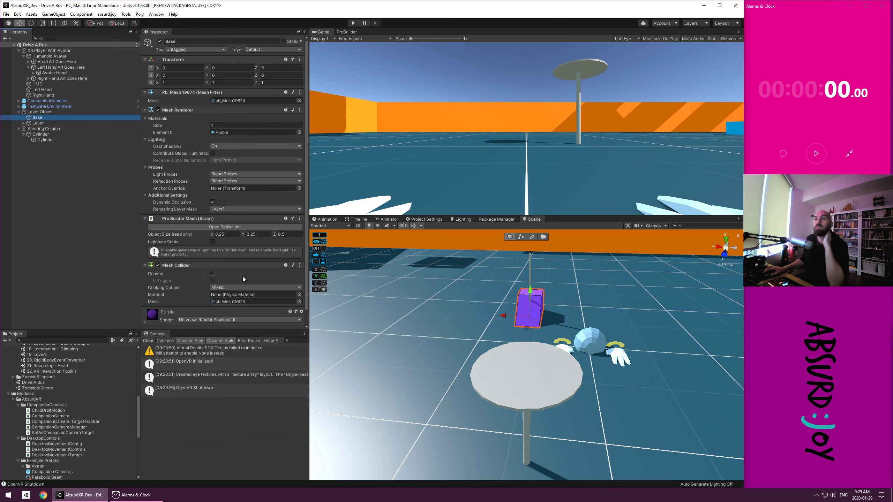
scroll(196, 225, down, 1)
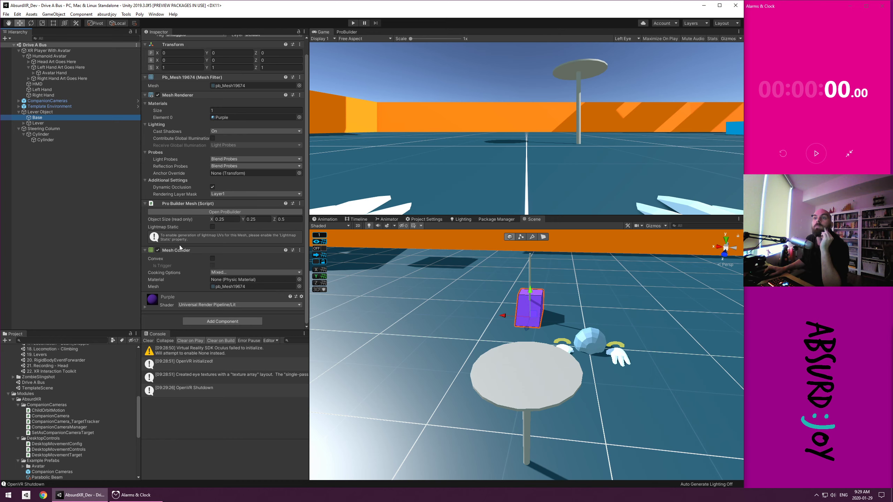
click(39, 124)
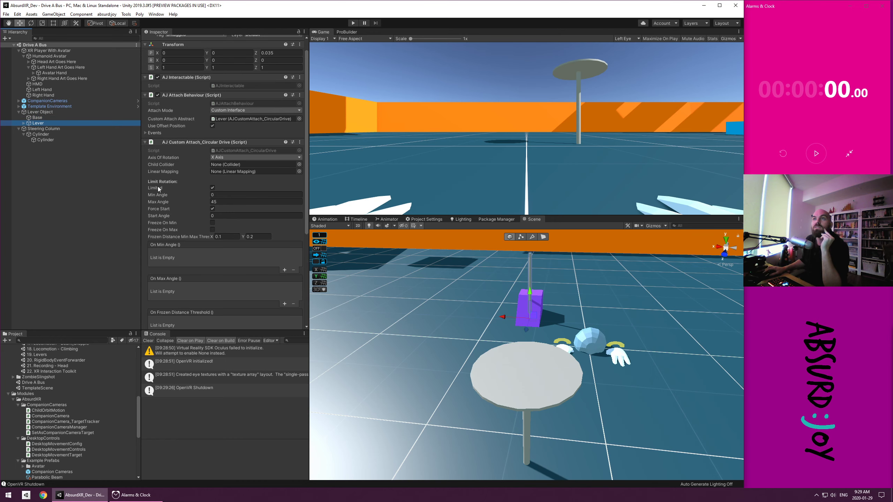
click(216, 86)
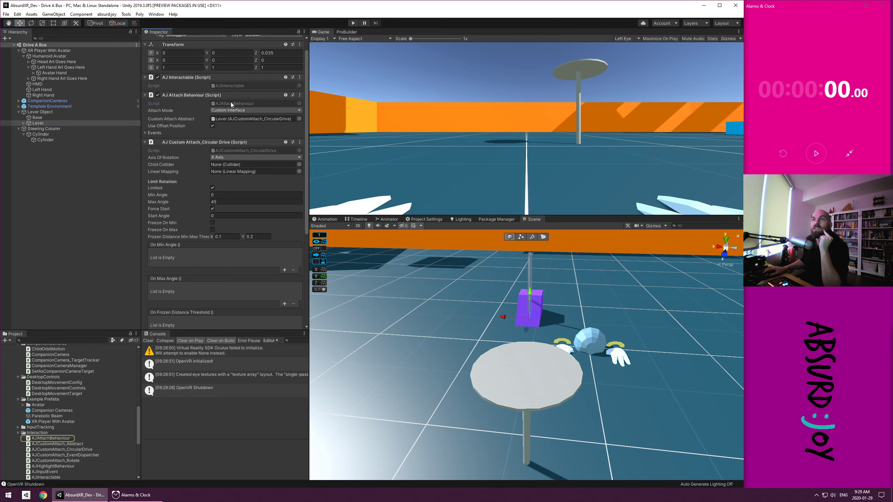
Examine the Lever's AJ Interactable and AJ Attach Behaviour scripts and the available Attach Mode options
click(223, 85)
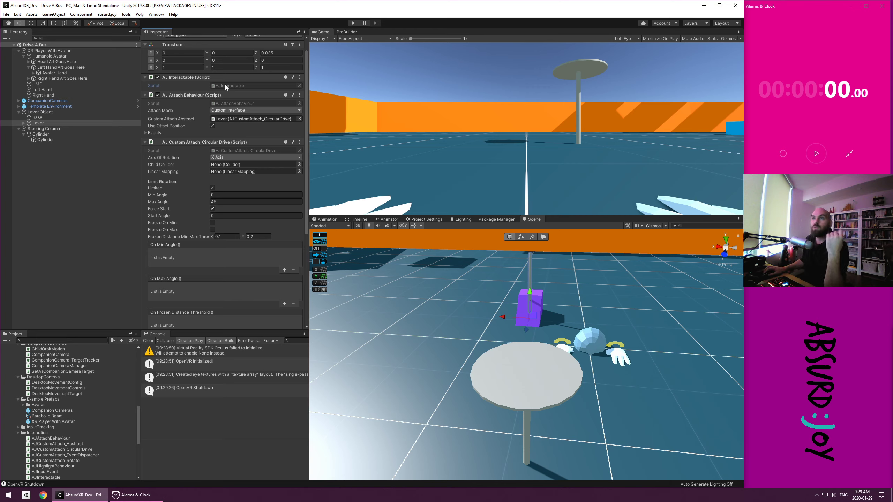
click(216, 104)
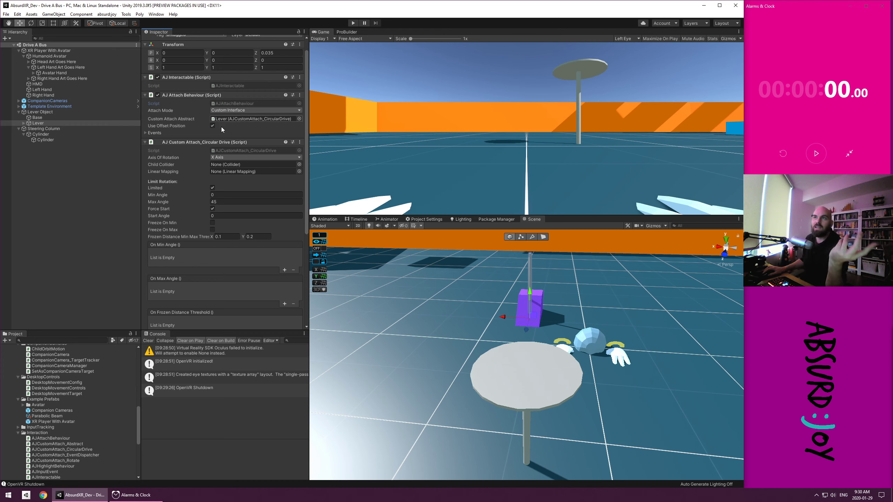
click(224, 103)
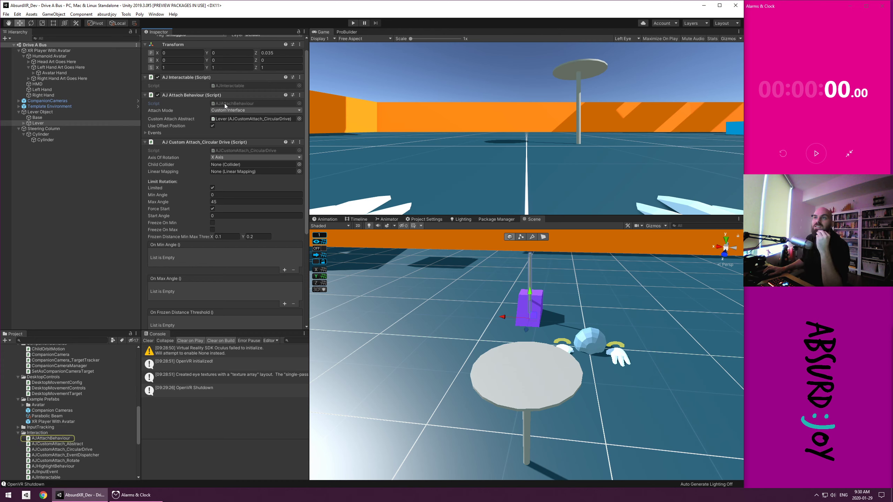
click(227, 111)
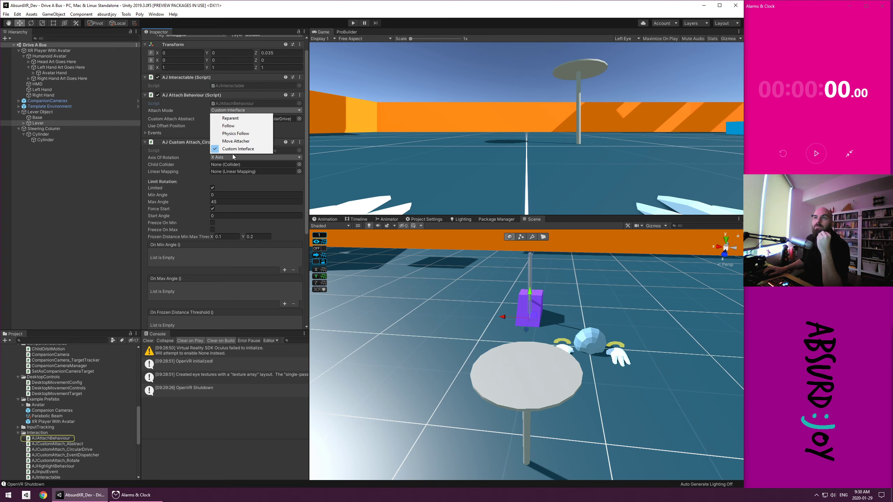
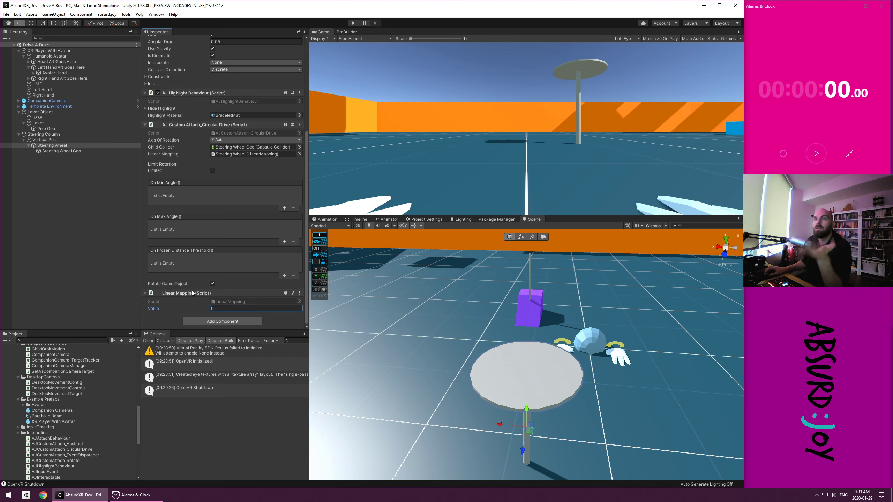
Add a cylinder as a child of Steering Wheel Geo and set its X rotation to 90
click(50, 216)
click(52, 152)
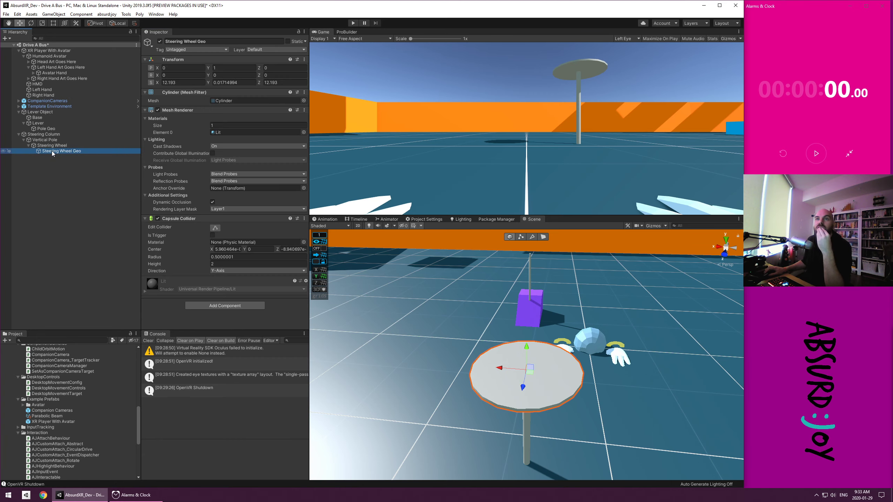
right_click(52, 151)
mouse_move(102, 224)
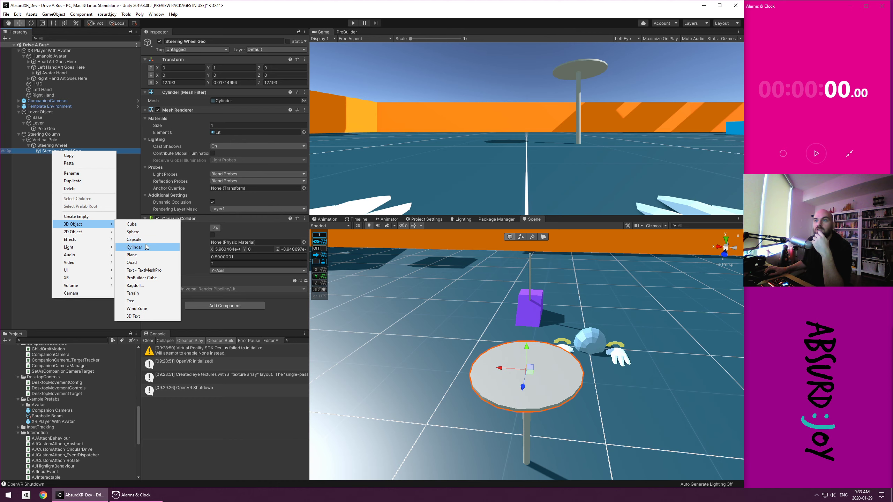
click(134, 247)
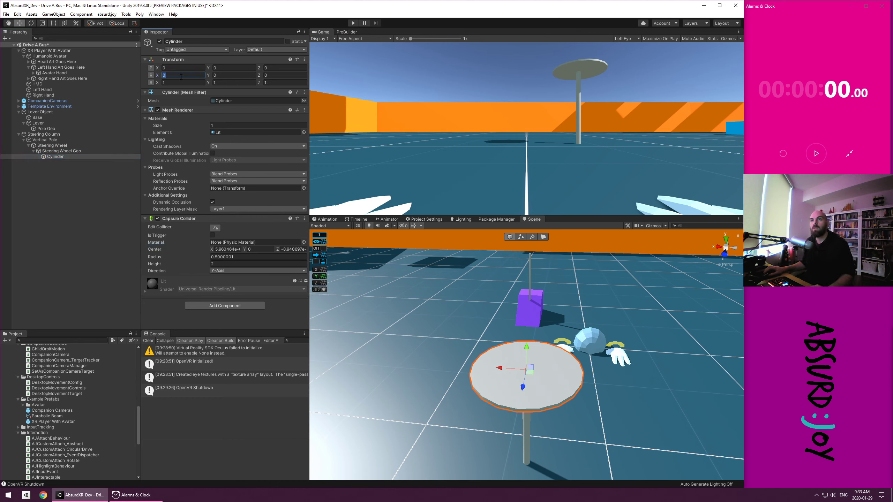
text(90)
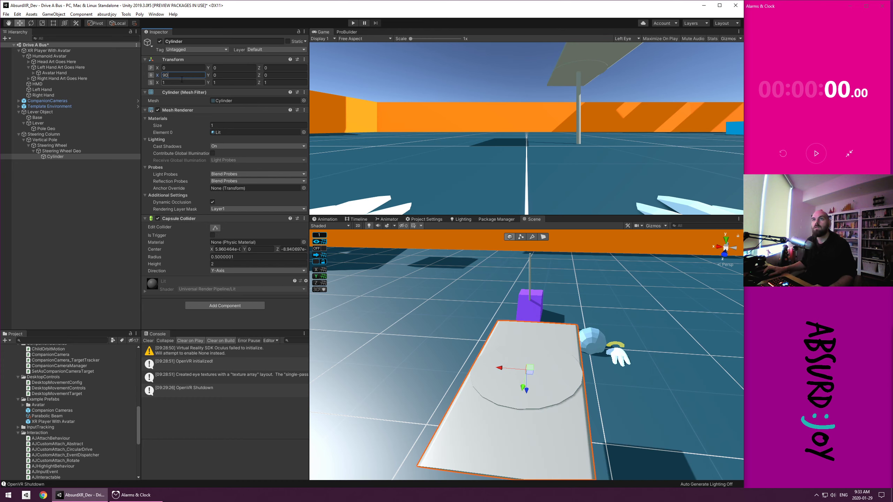
Scale the new cylinder into a thin bar across the wheel, about 0.06 in X, 0.447 in Y and 3.79 in Z
click(104, 202)
click(55, 157)
key(r)
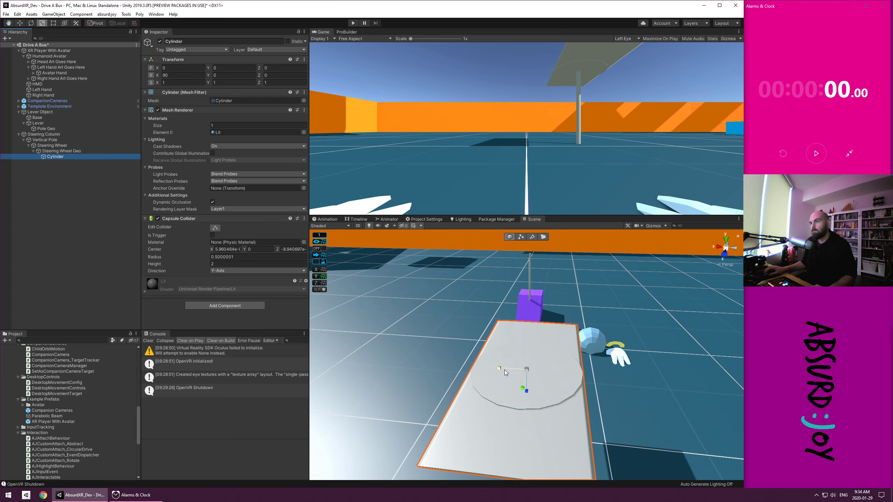
drag(505, 373, 444, 359)
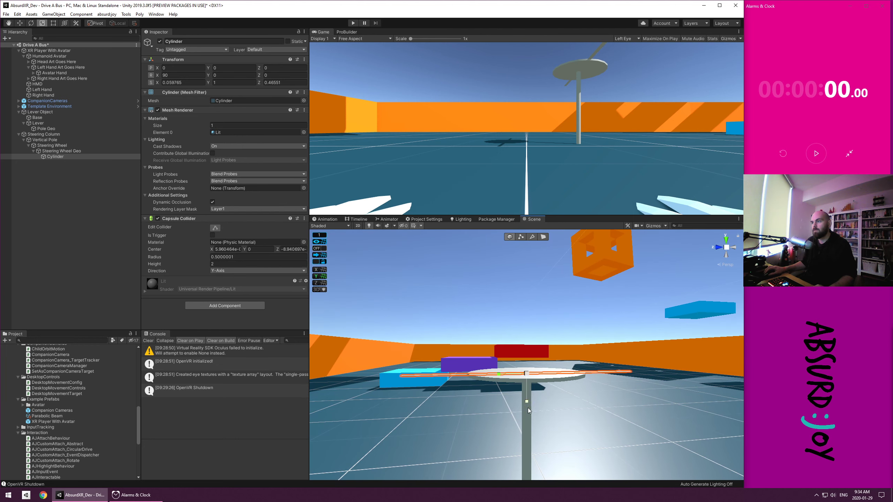
drag(528, 414, 557, 109)
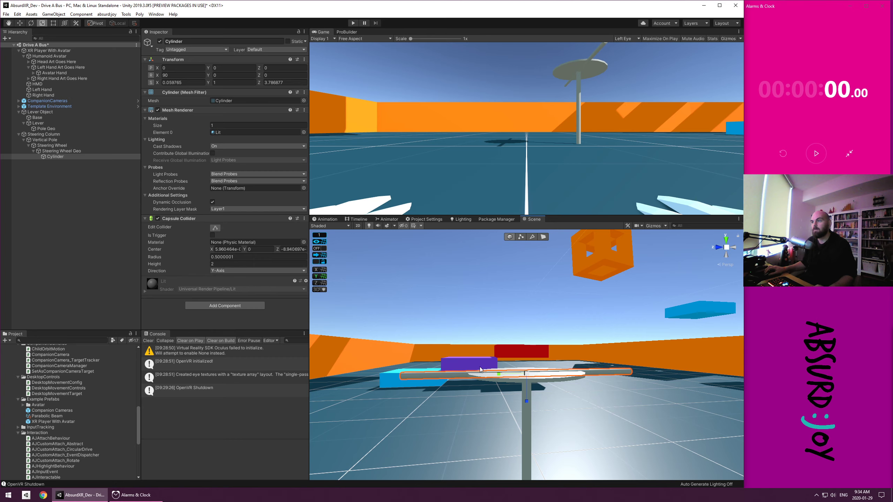
drag(505, 376, 509, 377)
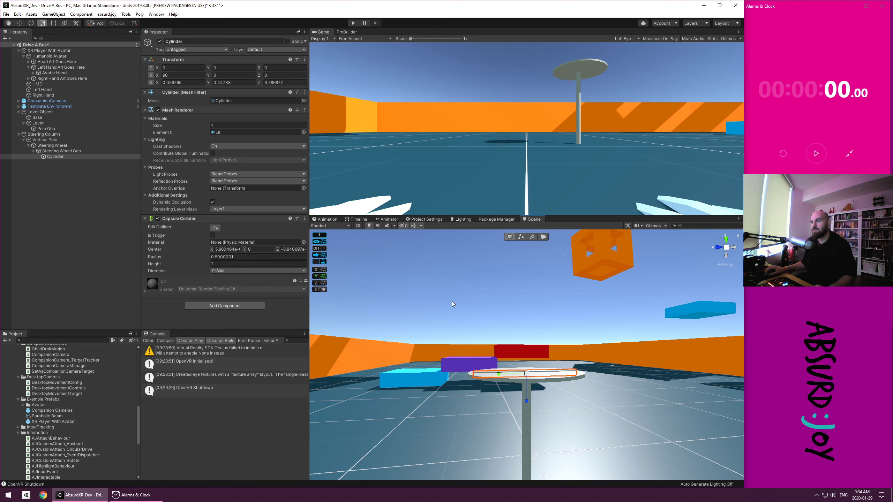
alt+drag(468, 315, 522, 409)
click(642, 401)
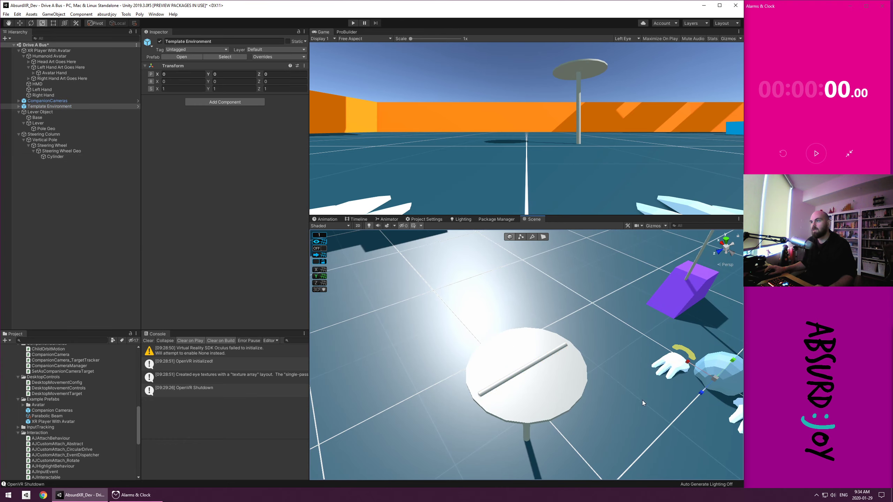
alt+drag(625, 388, 516, 323)
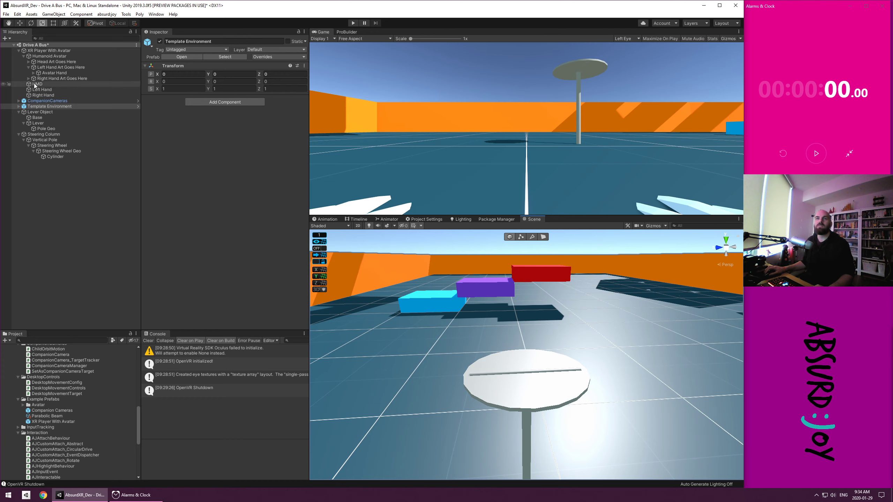
Focus on Steering Column in the scene, and collapse the Lever Object and XR Player With Avatar hierarchies
click(44, 134)
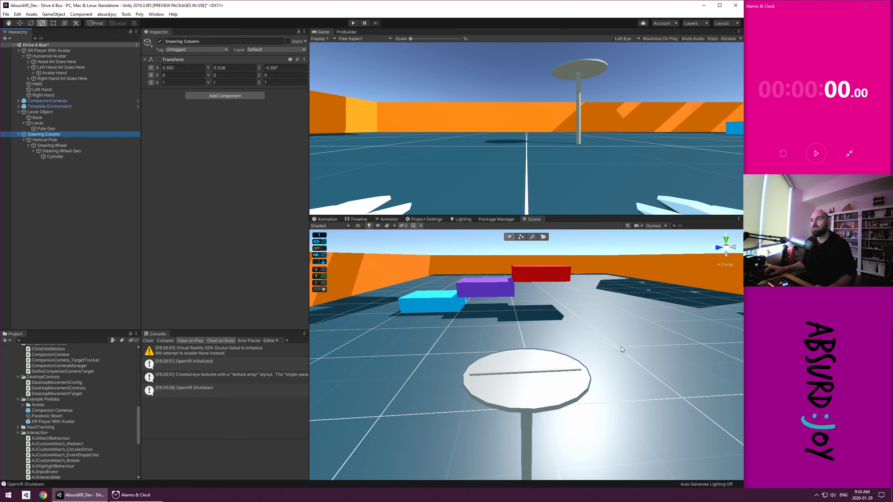
key(f)
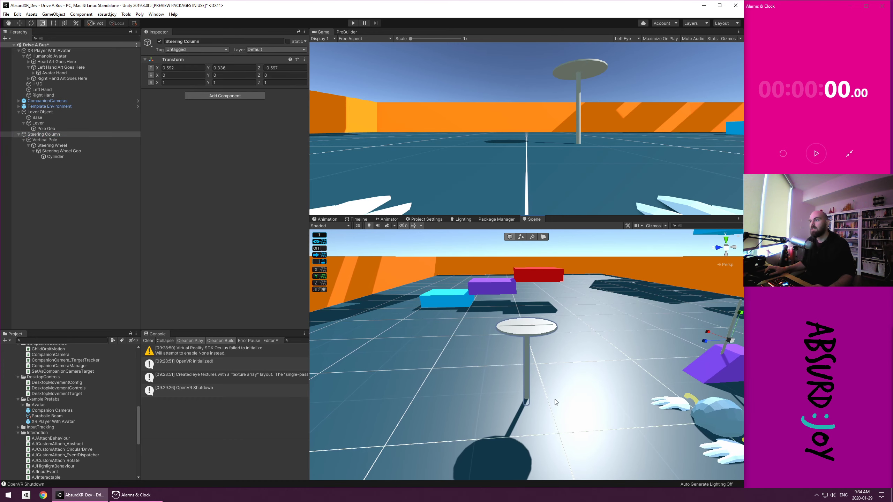
key(w)
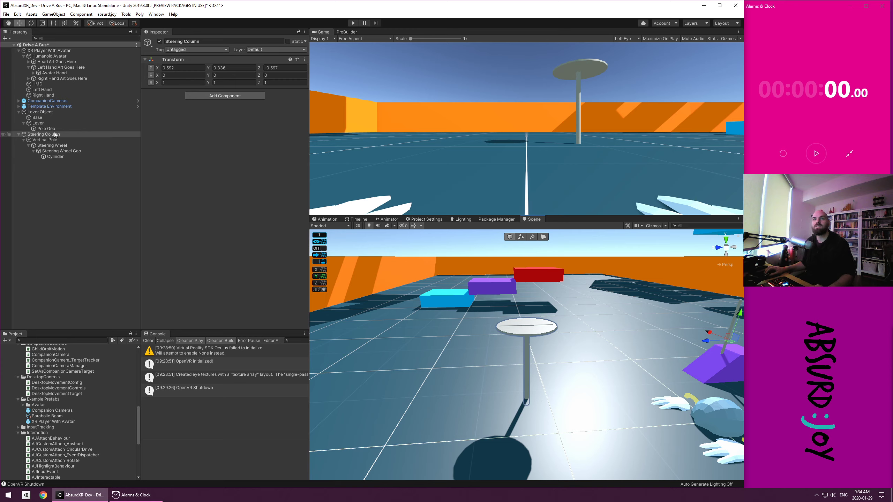
click(19, 112)
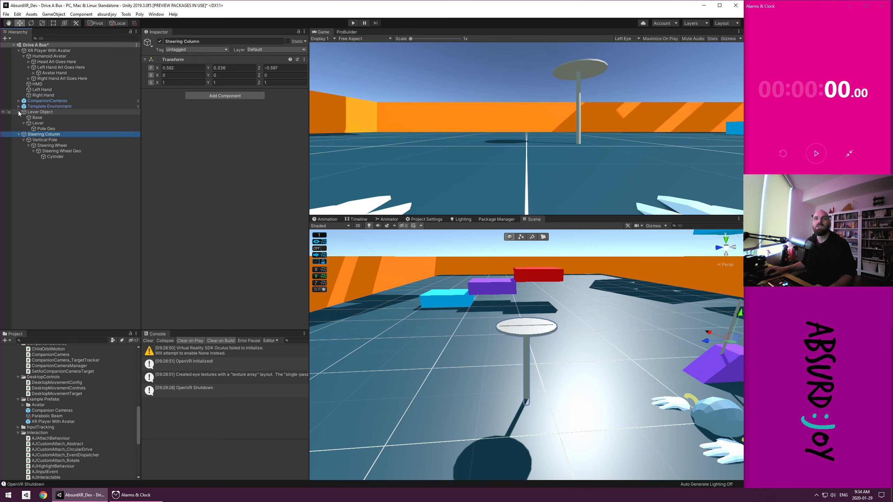
click(19, 112)
click(18, 50)
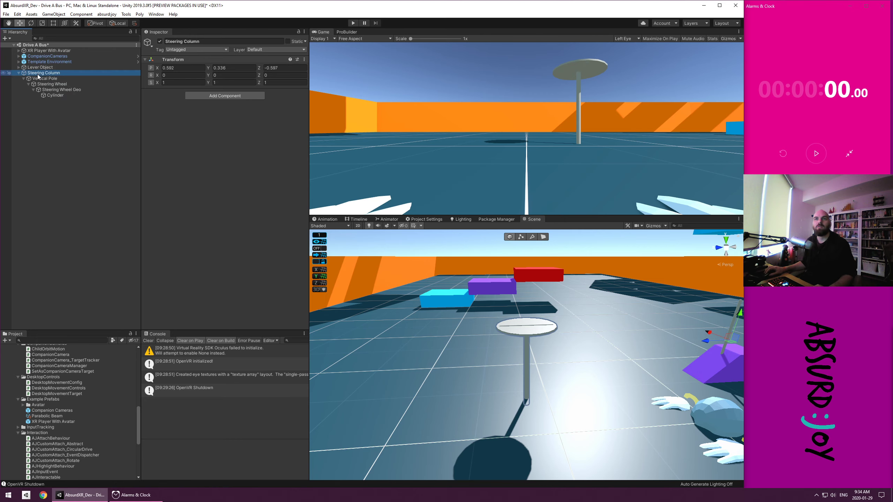
Take Vertical Pole out of Steering Column, reset both objects' positions to 0, 0, 0, and nest the pole under the column again
drag(38, 76, 40, 75)
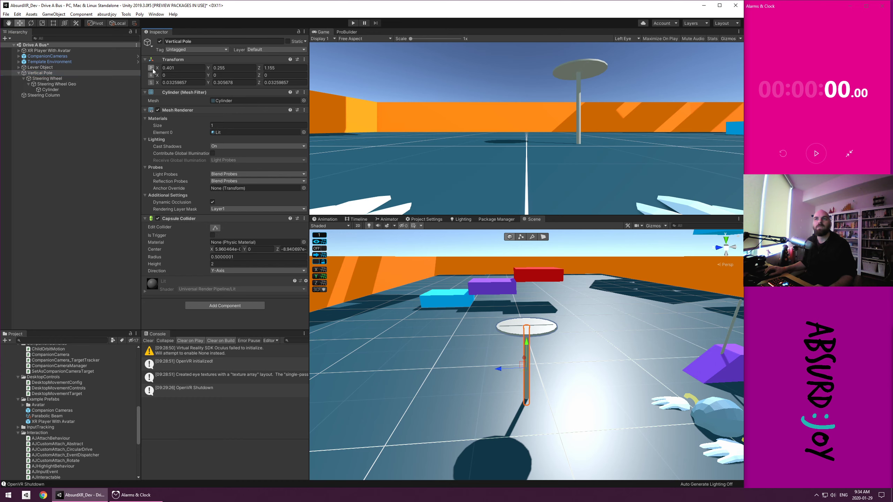
click(44, 94)
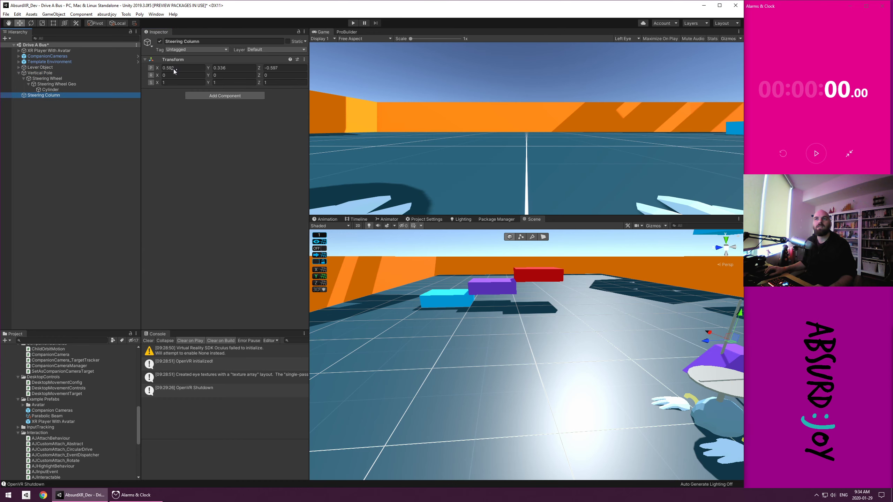
mouse_move(56, 95)
mouse_down()
mouse_move(63, 88)
mouse_move(27, 73)
mouse_move(42, 94)
mouse_up()
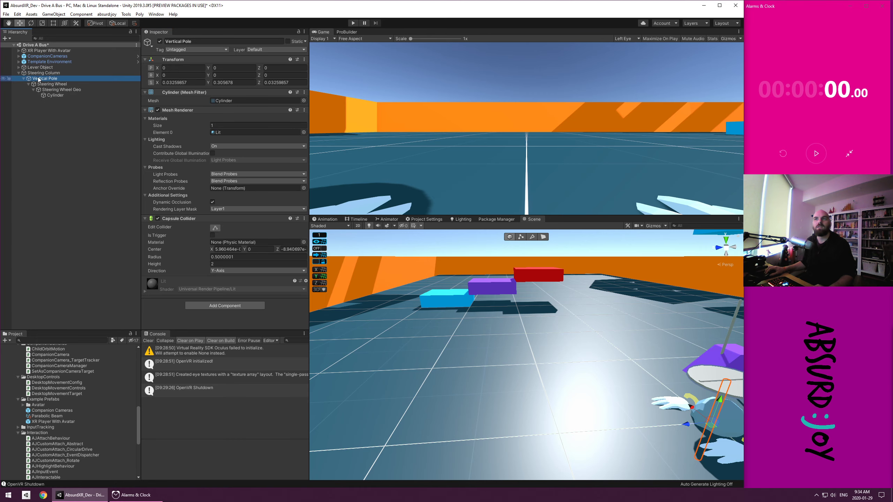
Move Steering Column up and in front of the avatar, to about Y 0.377 and Z 1.052
click(41, 74)
key(f)
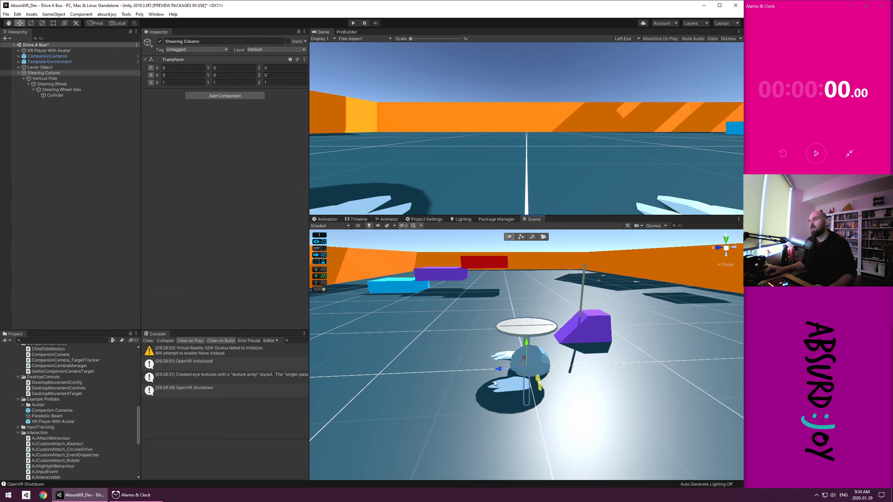
drag(522, 366, 348, 317)
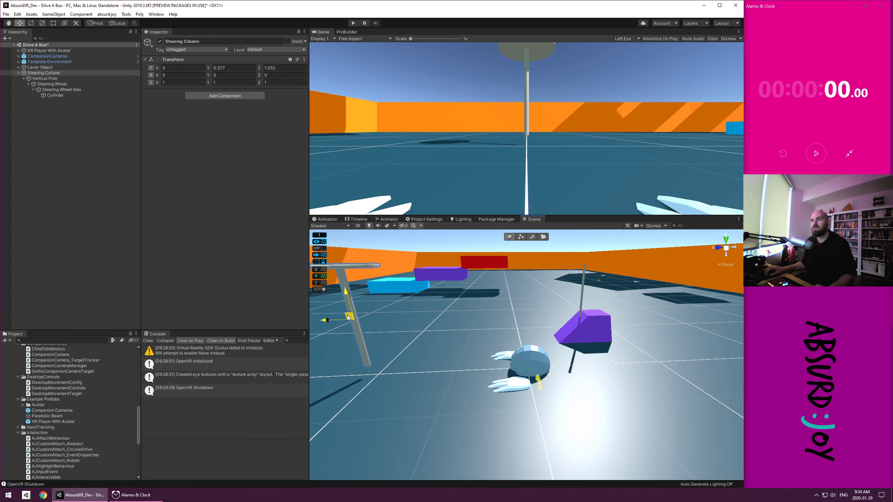
click(127, 238)
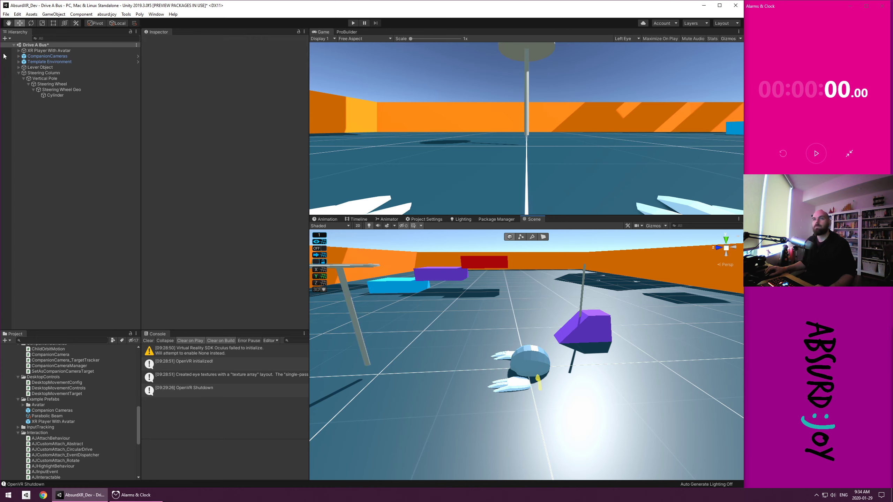
click(43, 73)
key(f)
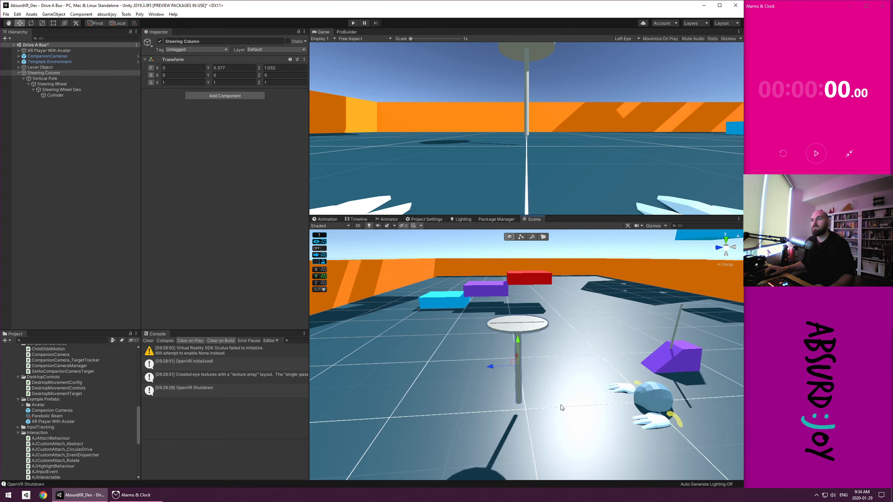
alt+drag(471, 309, 524, 341)
scroll(525, 340, up, 5)
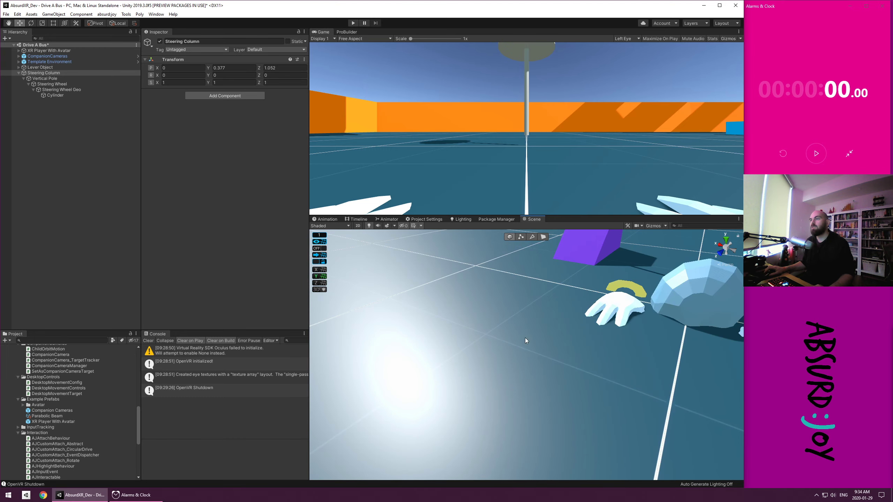
scroll(524, 337, down, 6)
middle_drag(525, 337, 572, 411)
scroll(572, 411, up, 4)
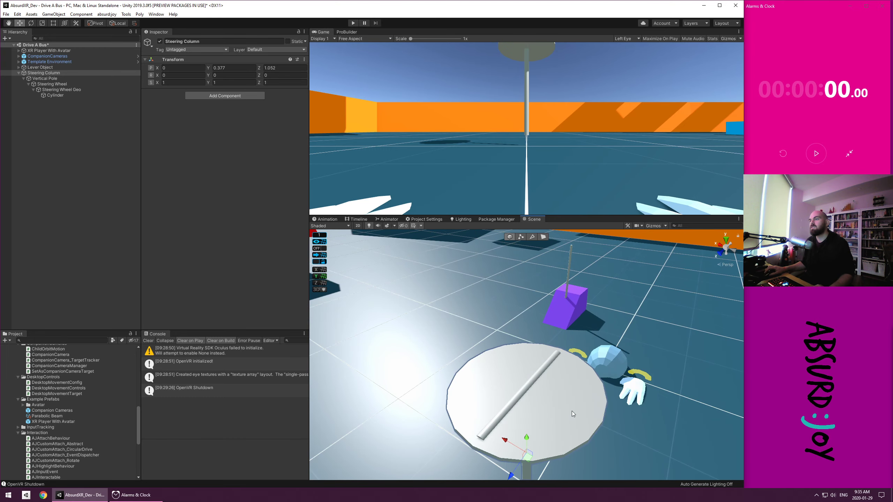
alt+drag(572, 411, 554, 243)
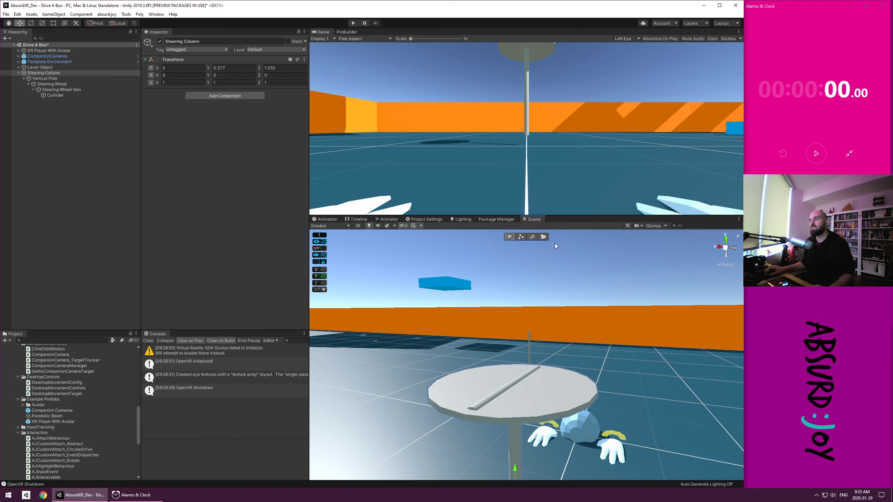
Test-run the scene to check the steering wheel's rotation, stop it, and examine the components on Steering Wheel and Vertical Pole
click(353, 23)
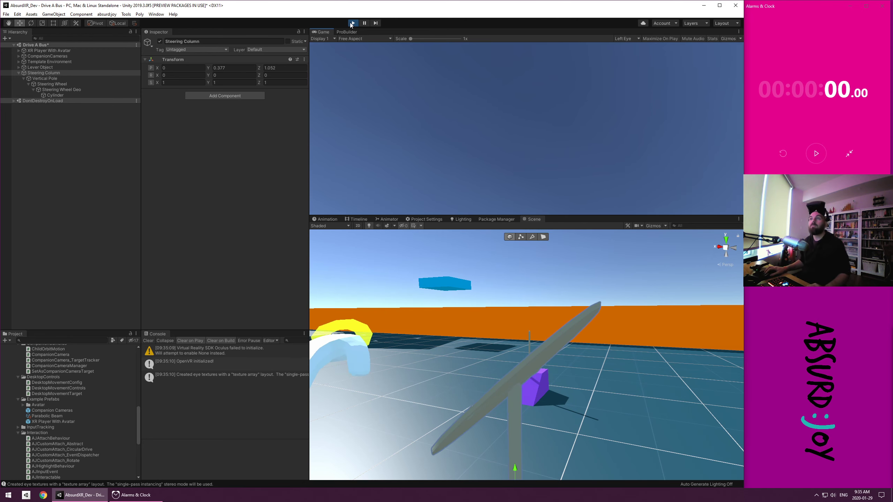
click(352, 23)
click(47, 85)
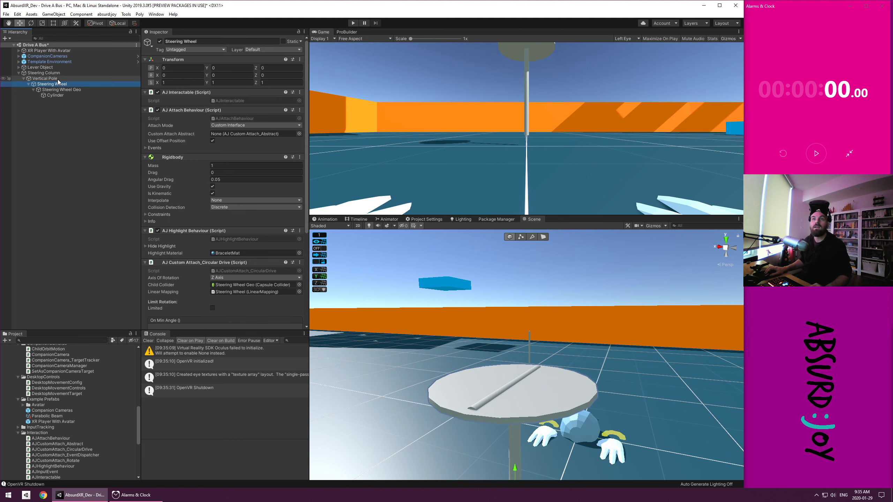
click(53, 74)
click(52, 79)
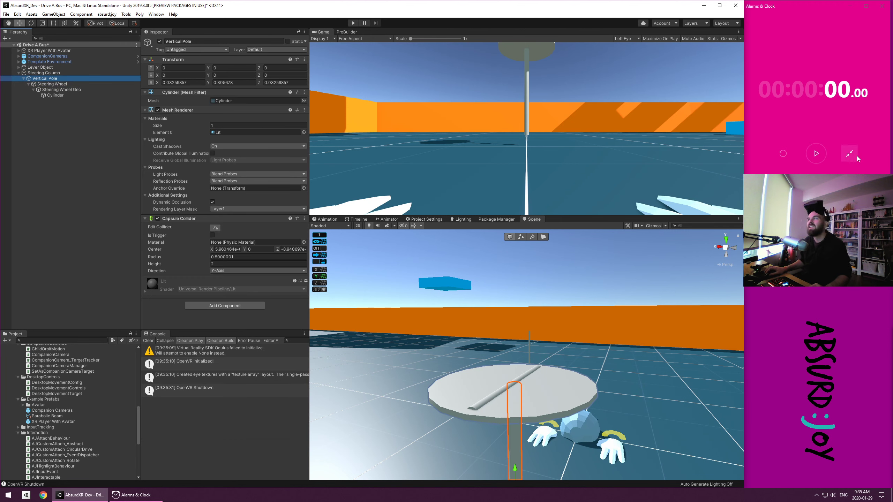
Start the stopwatch in Alarms & Clock, arrange its window beside Unity, and keep it in the expanded view
click(817, 160)
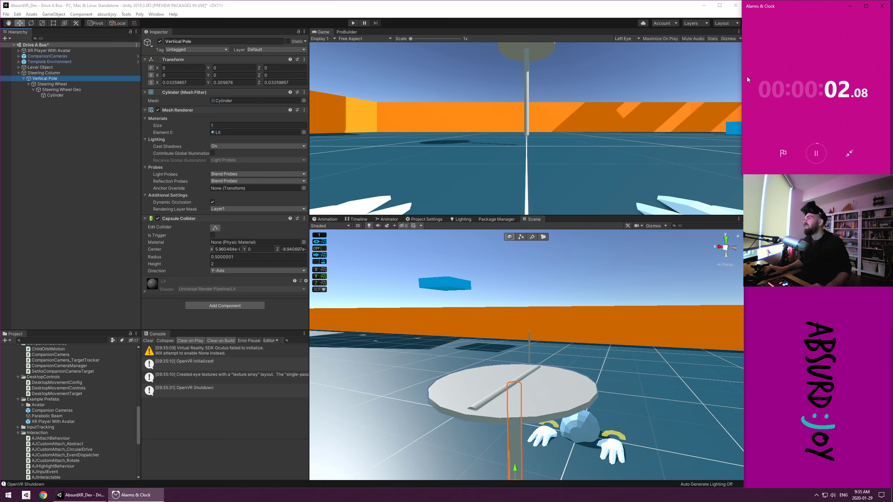
key(ctrl+shift+z)
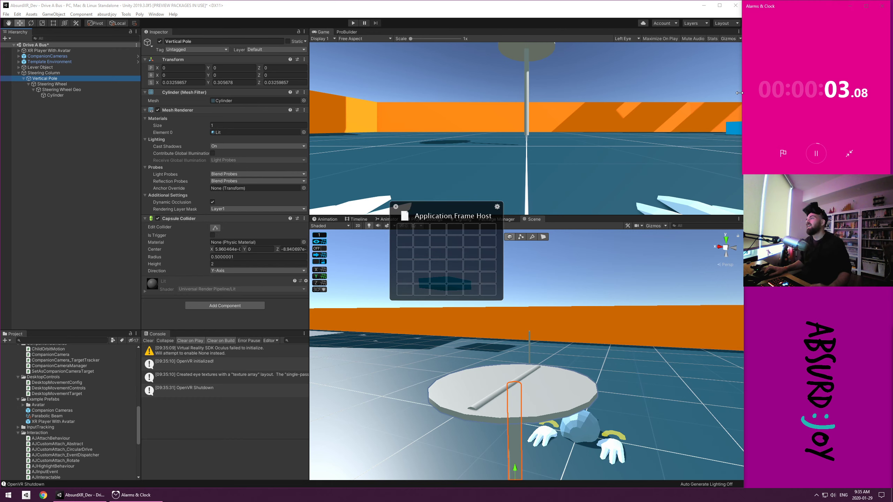
click(485, 232)
key(ctrl+shift+z)
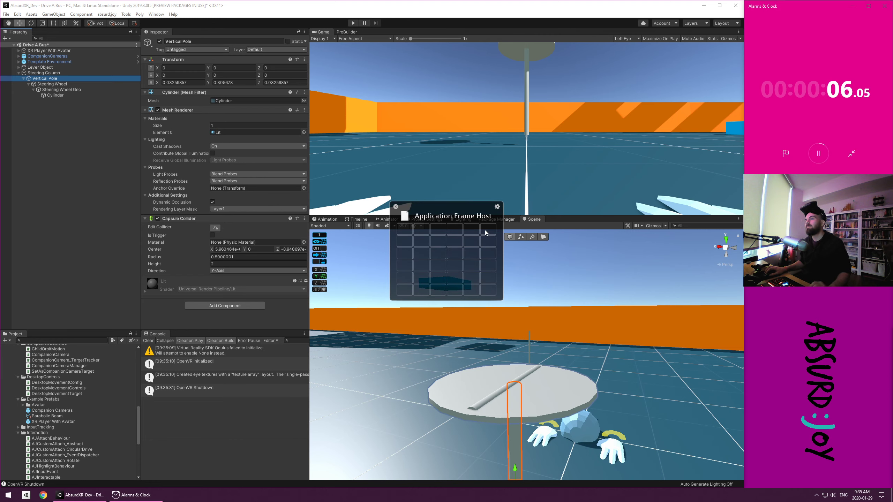
click(485, 230)
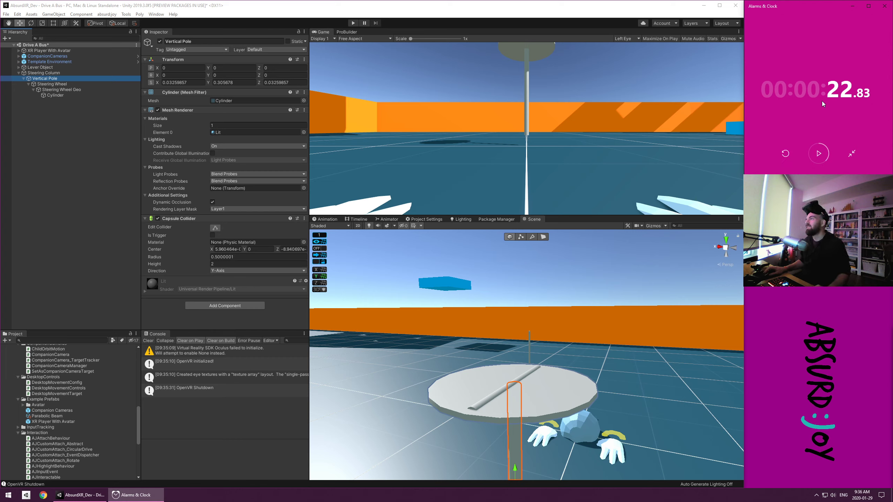
click(851, 154)
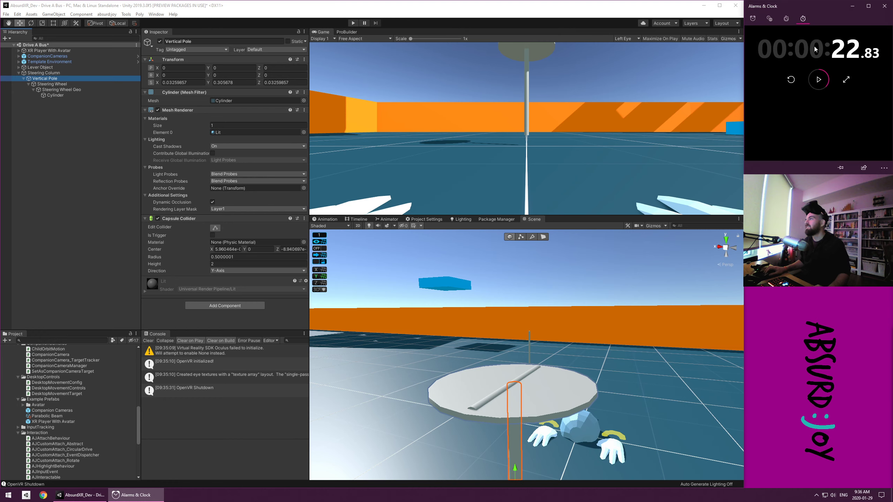
click(845, 82)
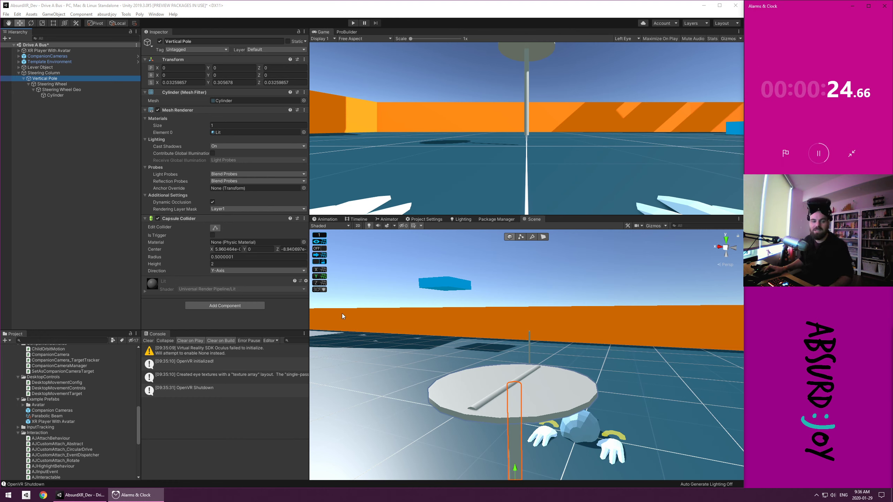
Set Axis Of Rotation to Y Axis in the AJ Custom Attach_Circular Drive component of Steering Wheel
click(99, 219)
click(44, 72)
click(45, 79)
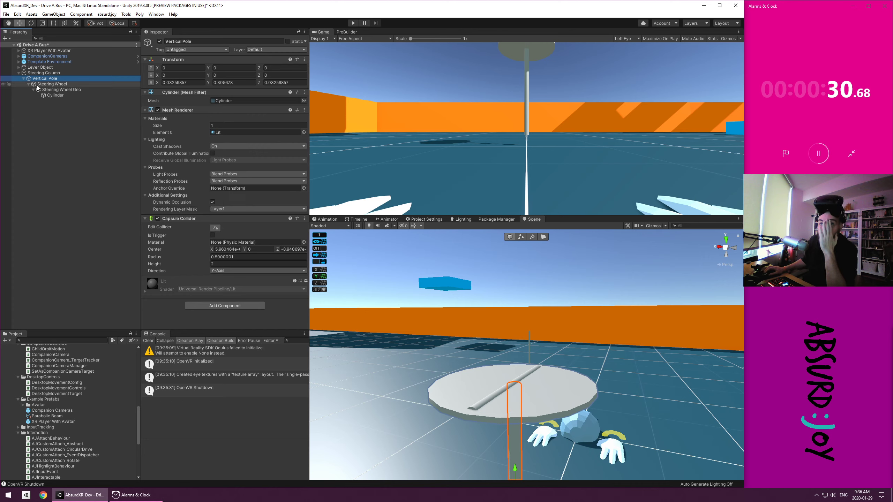
click(52, 84)
scroll(225, 190, down, 4)
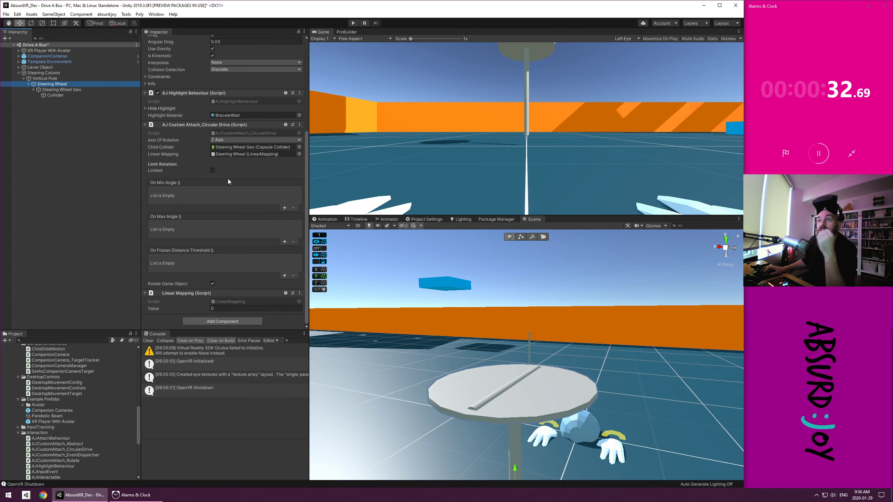
click(226, 140)
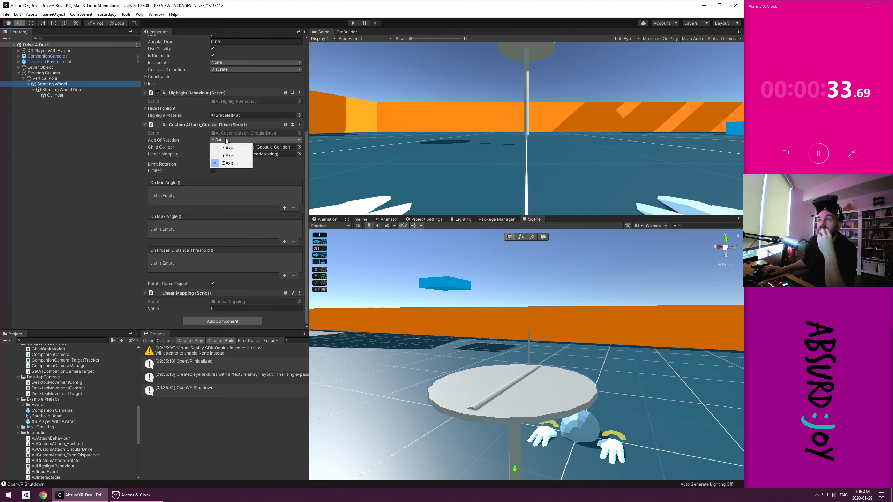
click(227, 156)
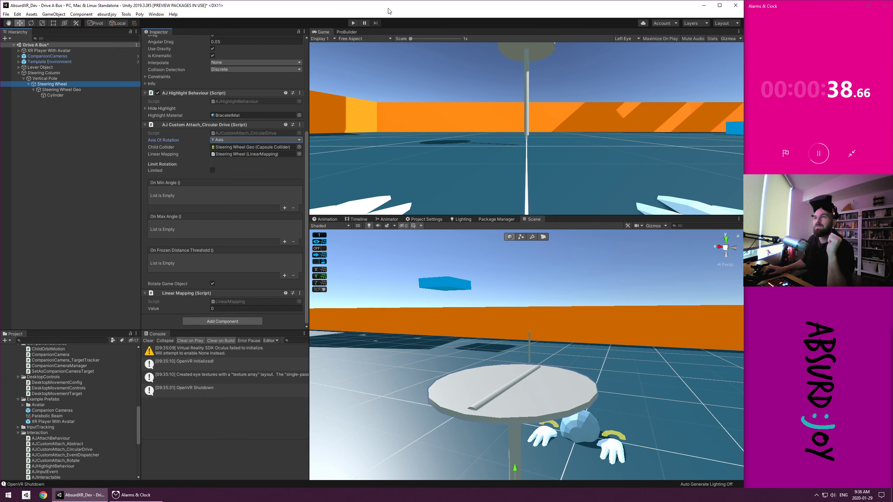
Test-run the scene, compare Steering Wheel's Linear Mapping value with the wheel's rotation, and stop the run
click(352, 24)
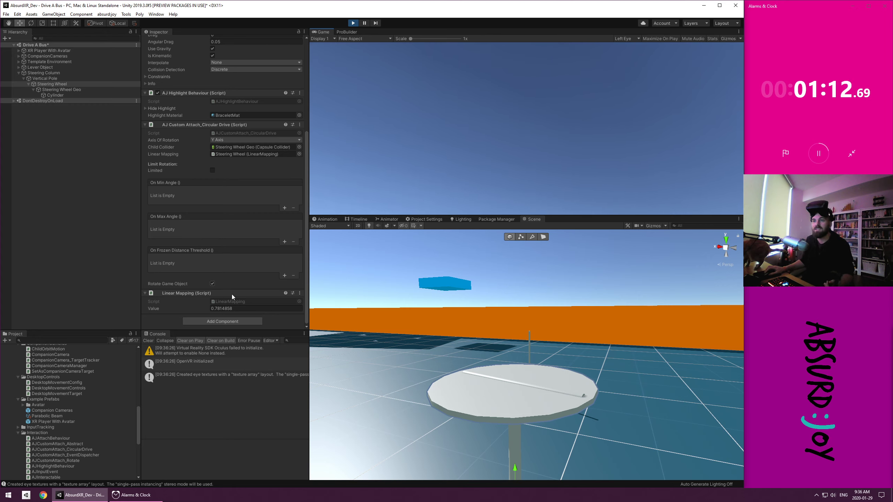
click(210, 309)
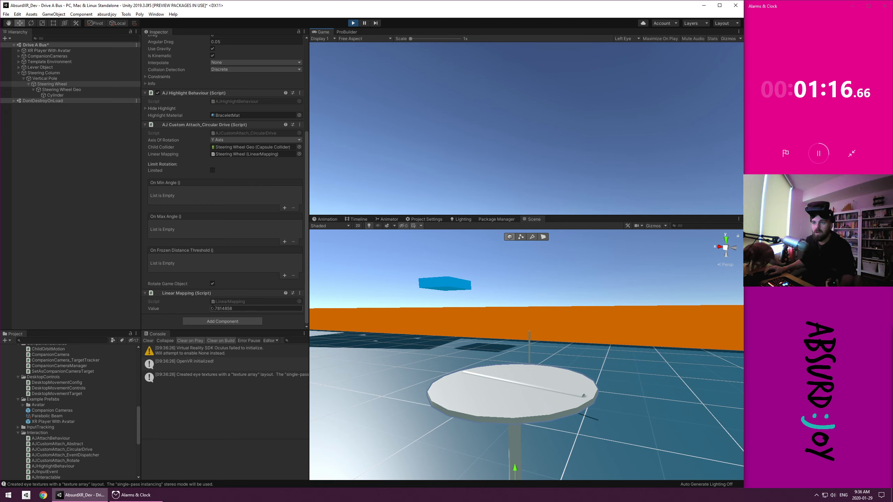
click(240, 310)
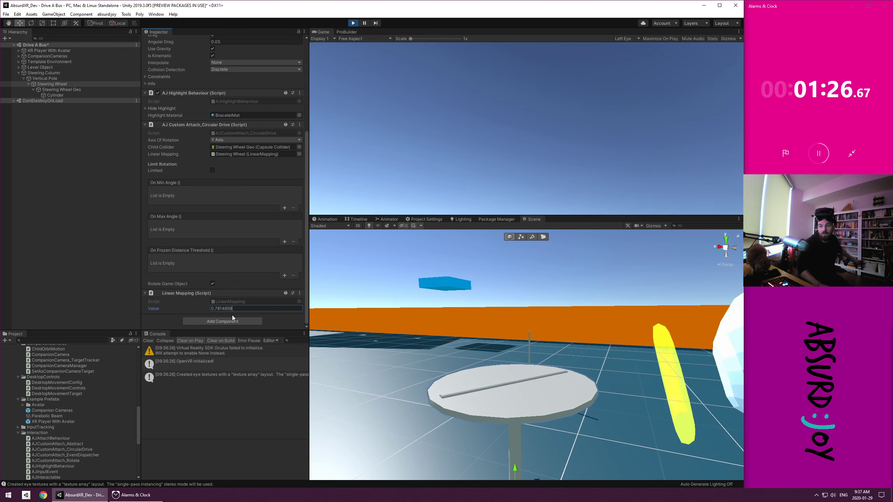
click(59, 298)
click(51, 85)
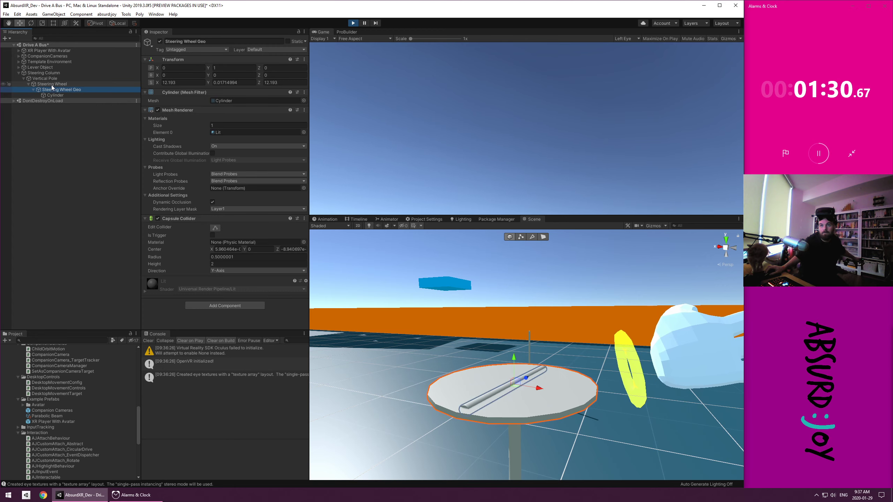
click(402, 130)
scroll(266, 182, down, 5)
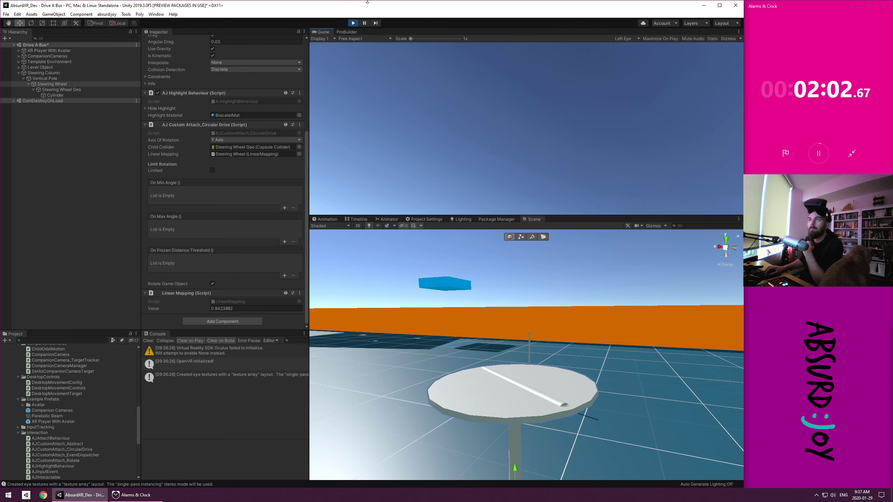
click(353, 23)
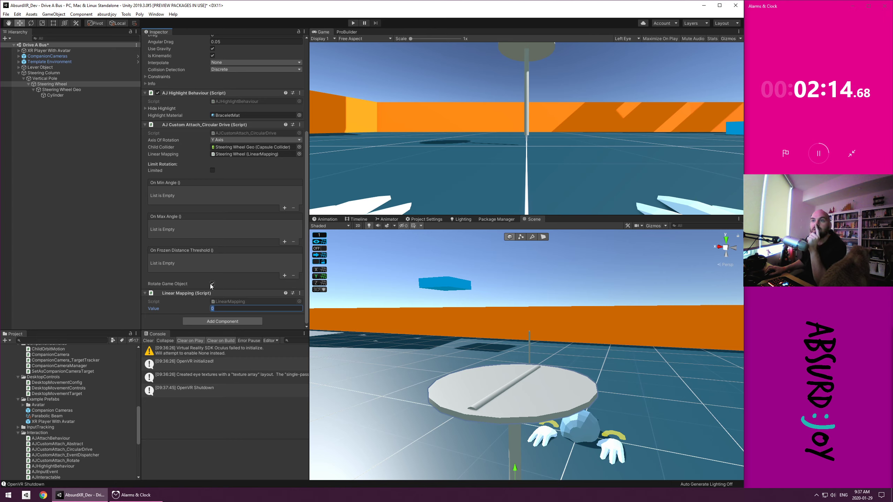
Open the LinearMapping script in the code editor, read it, and return to Unity
click(221, 302)
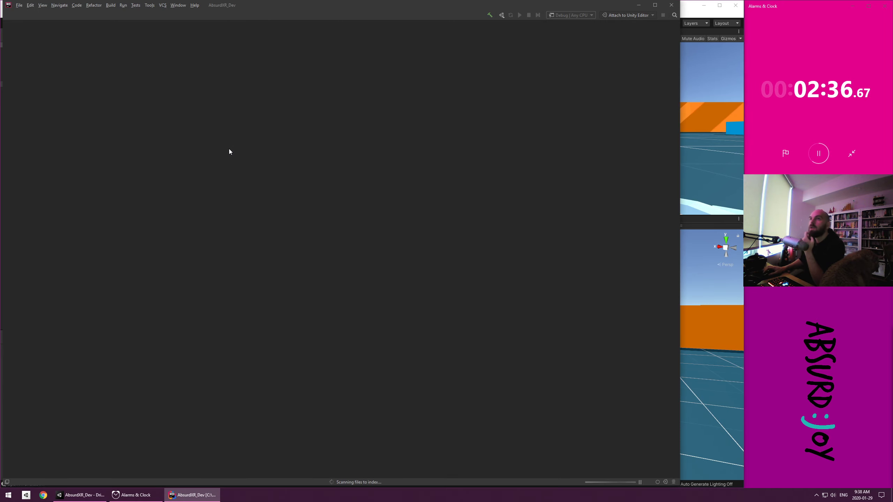
drag(546, 2, 575, 60)
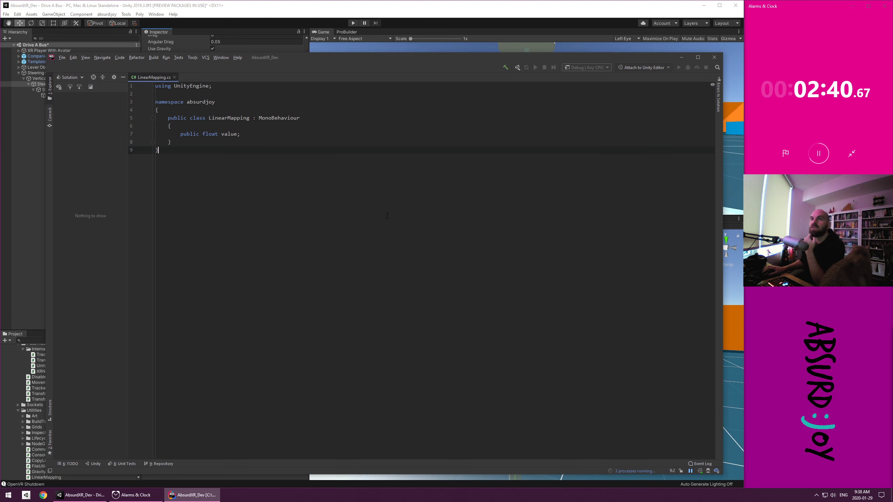
click(241, 12)
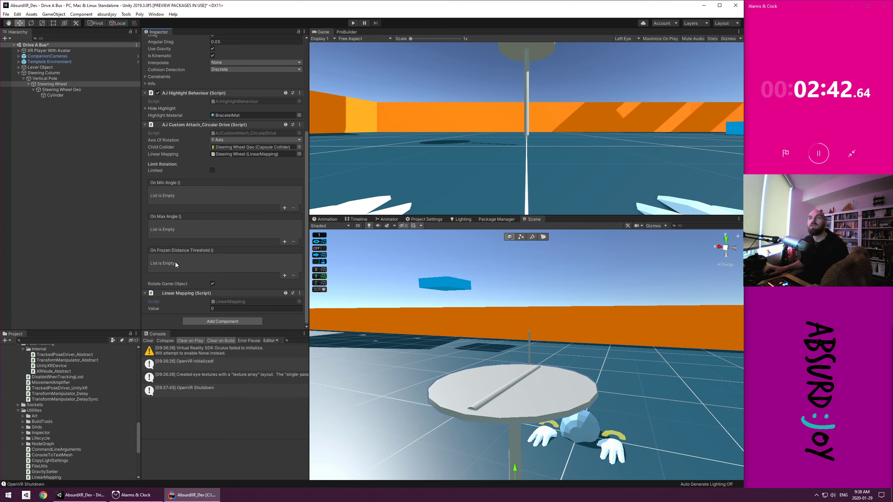
Open the AJCustomAttach_CircularDrive script and examine its field declarations with larger text and the Solution view hidden
double_click(219, 134)
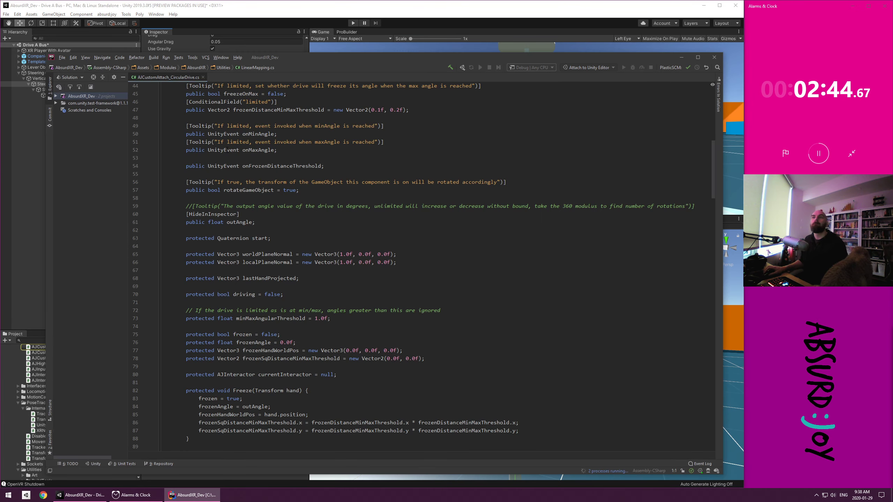
click(282, 271)
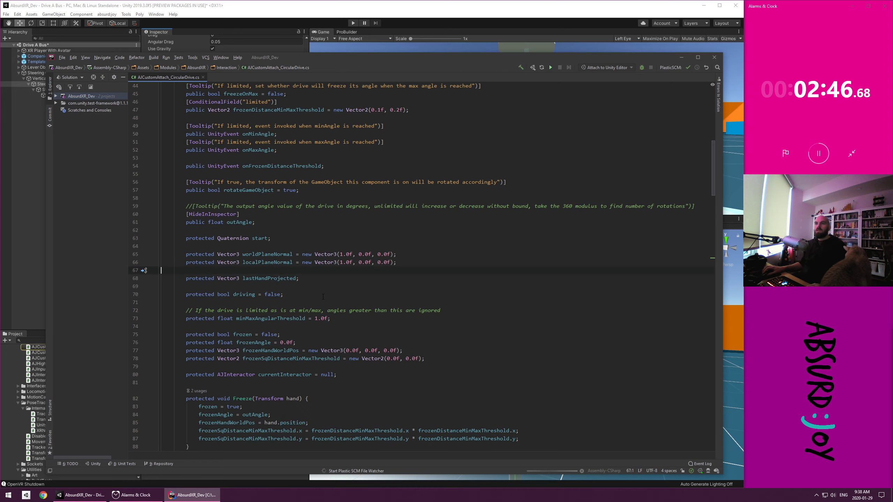
click(292, 295)
scroll(273, 201, down, 1)
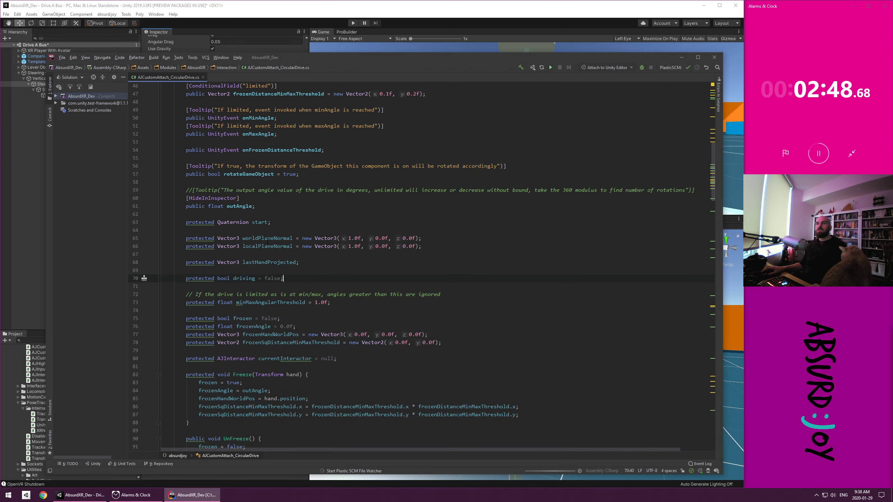
scroll(267, 241, up, 12)
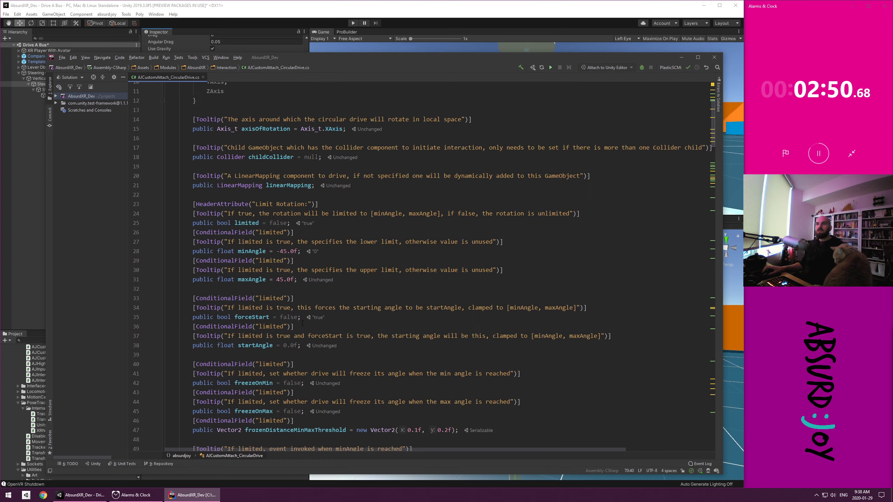
ctrl+scroll(302, 323, up, 1)
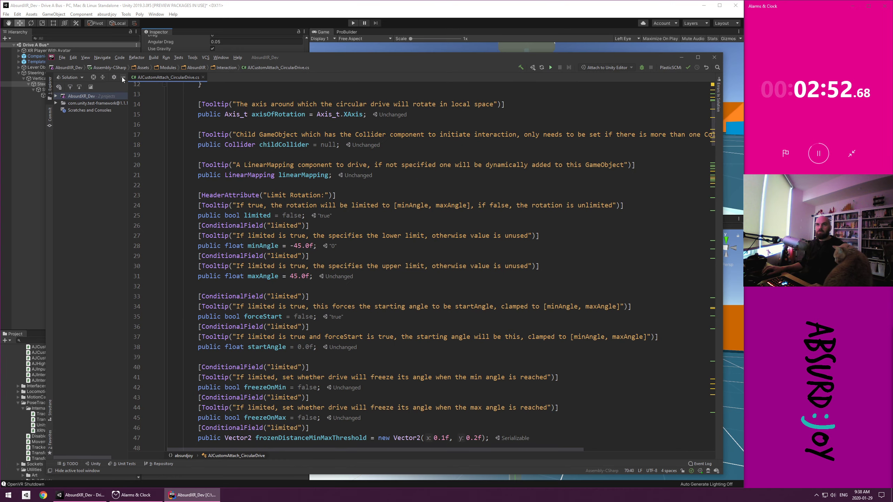
click(123, 78)
Search the script for linearMapping and examine how UpdateLinearMapping calculates its value from outAngle
double_click(233, 173)
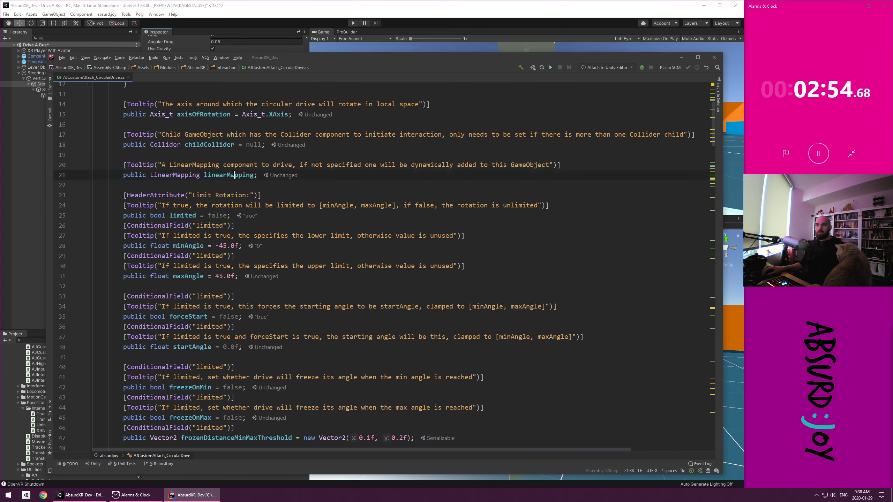
key(ctrl+f)
key(Return)
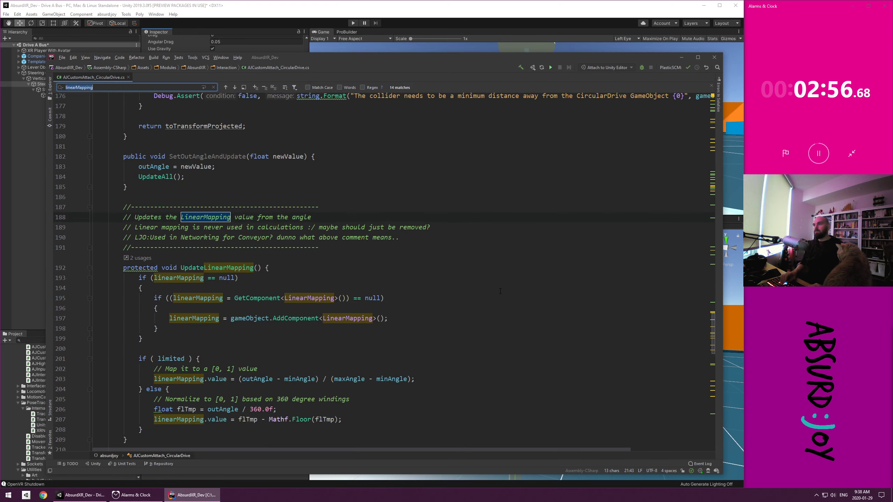
scroll(354, 235, down, 2)
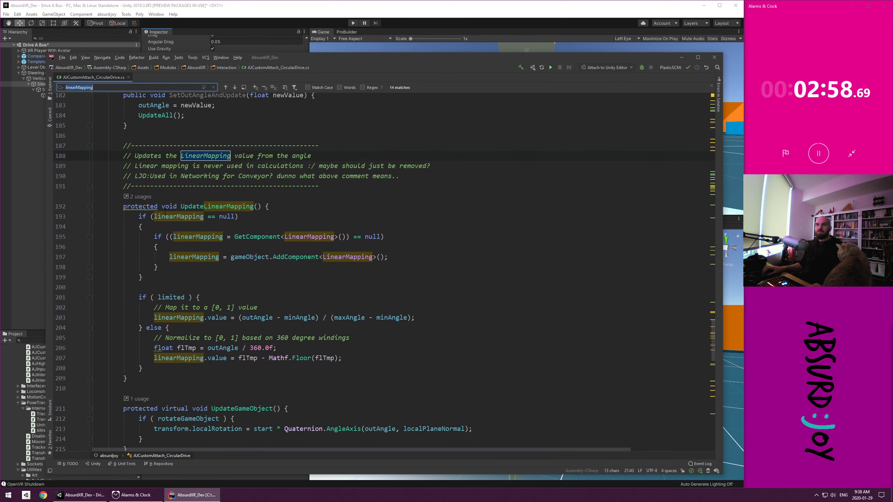
scroll(206, 233, down, 3)
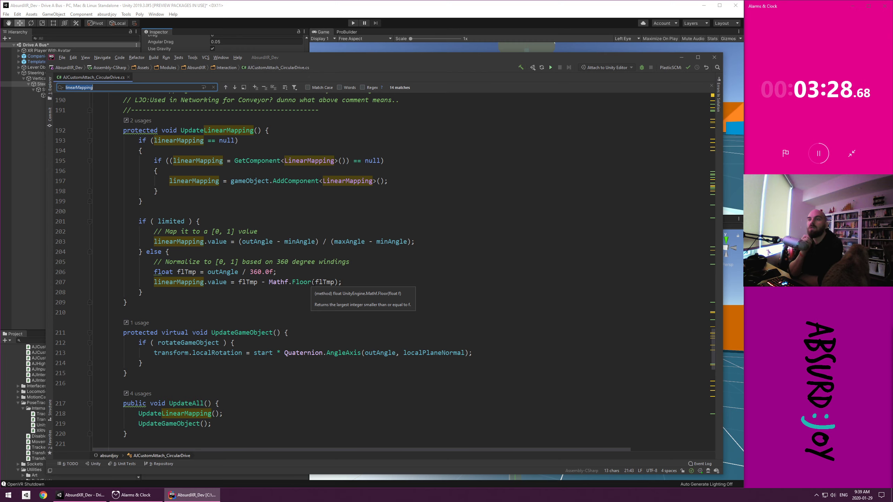
Add Debug.Log(outAngle); as the first line of the else branch in UpdateLinearMapping
click(218, 251)
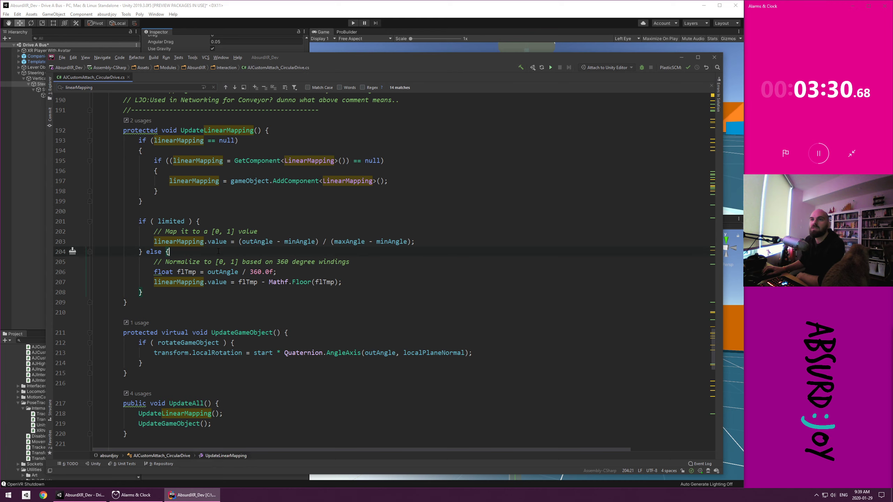
key(Return)
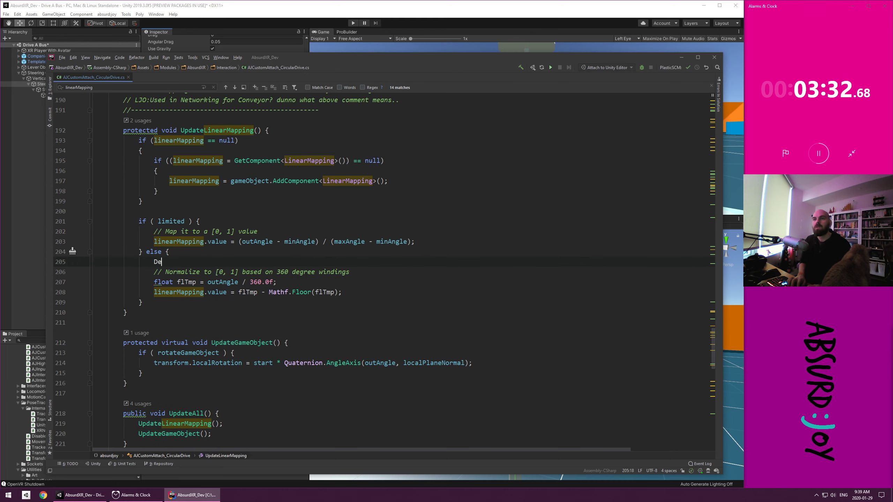
text(Debug.Log();outAngle;)
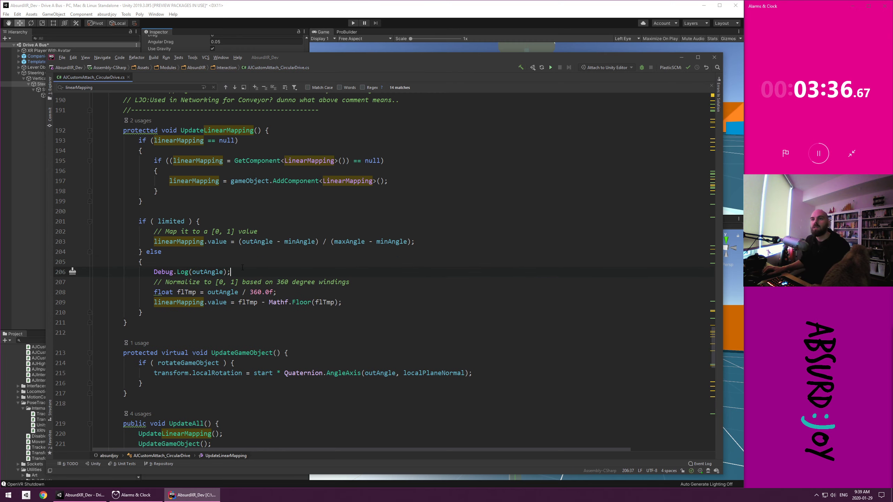
Test-run the scene in Unity to check the logged outAngle values, stop it, and return to the code editor
click(296, 19)
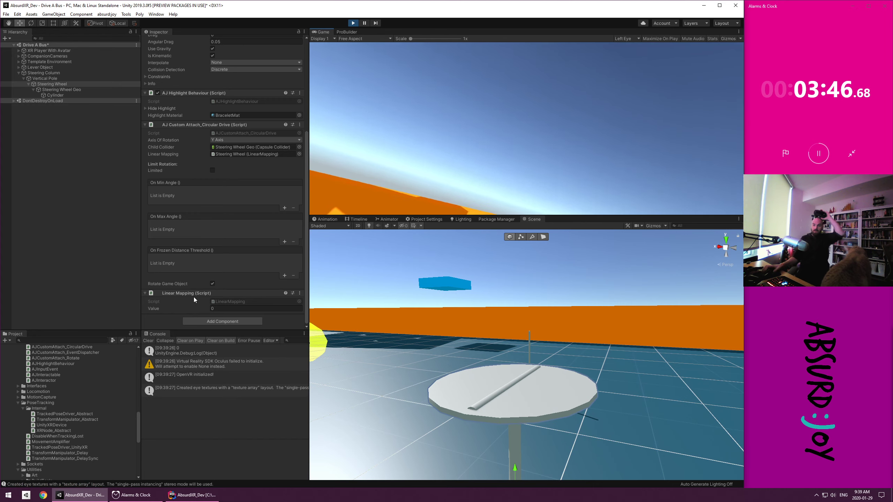
click(226, 393)
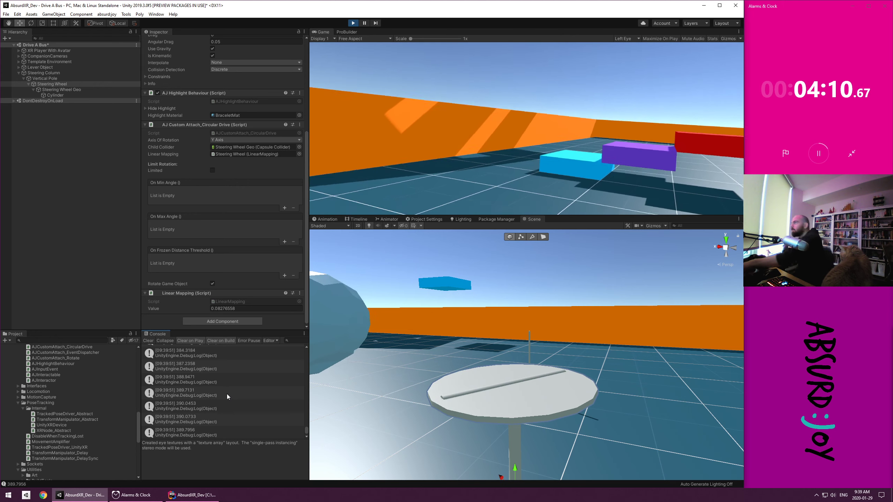
click(353, 24)
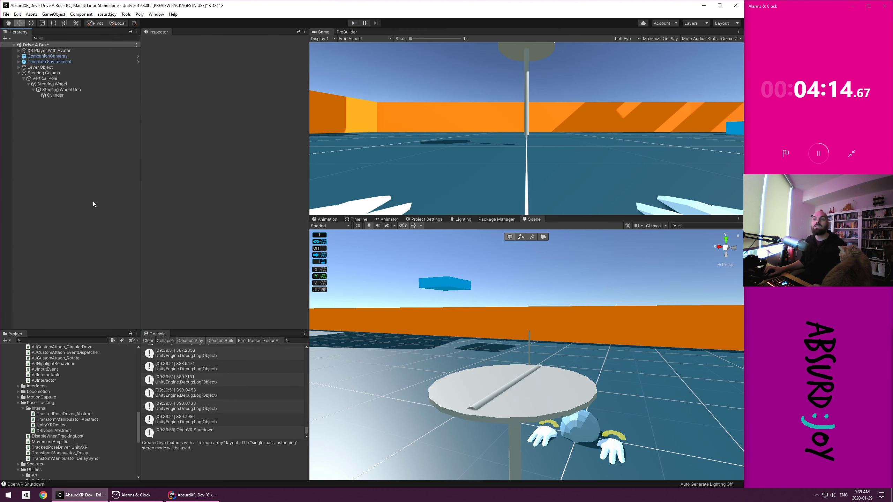
key(alt+Tab)
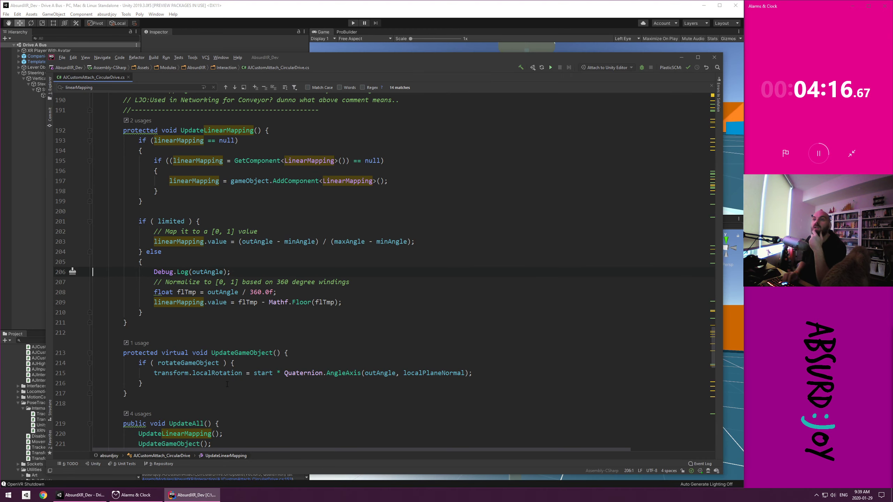
Delete the Debug.Log(outAngle); line from the else branch of UpdateLinearMapping
key(Up)
key(shift+Down)
key(Delete)
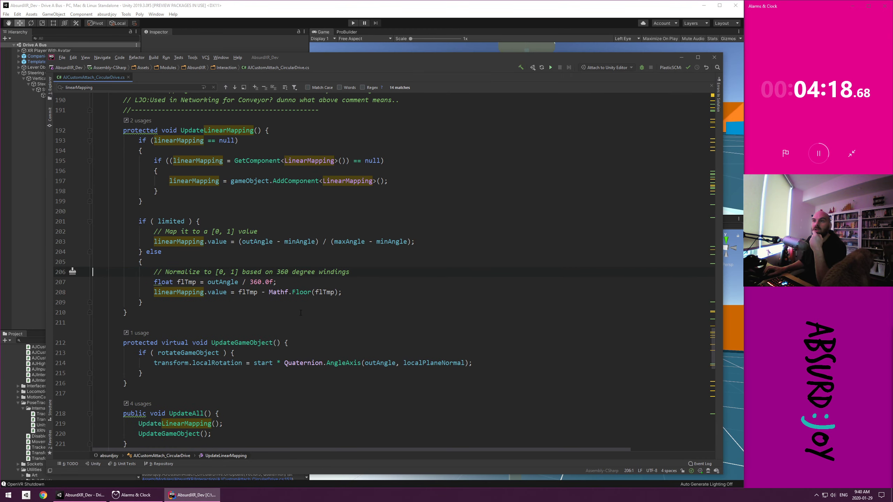
click(258, 312)
click(290, 233)
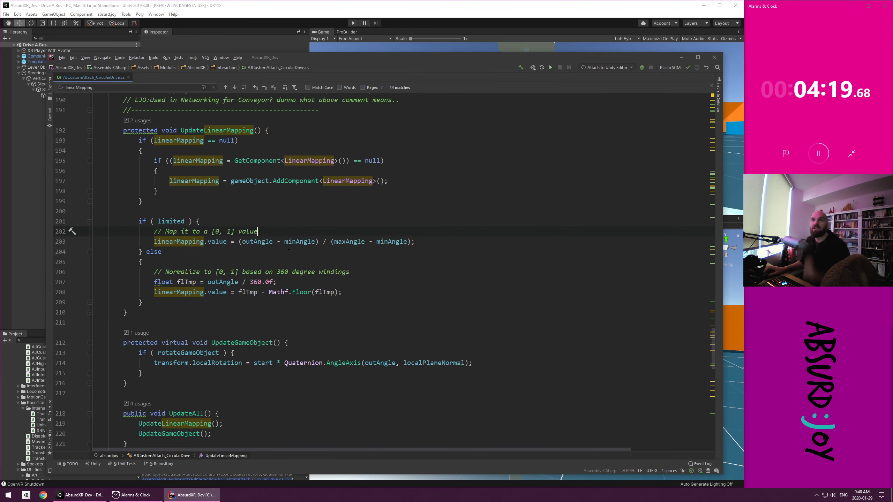
Switch to Unity and remove the Linear Mapping component from the Steering Wheel object
click(230, 11)
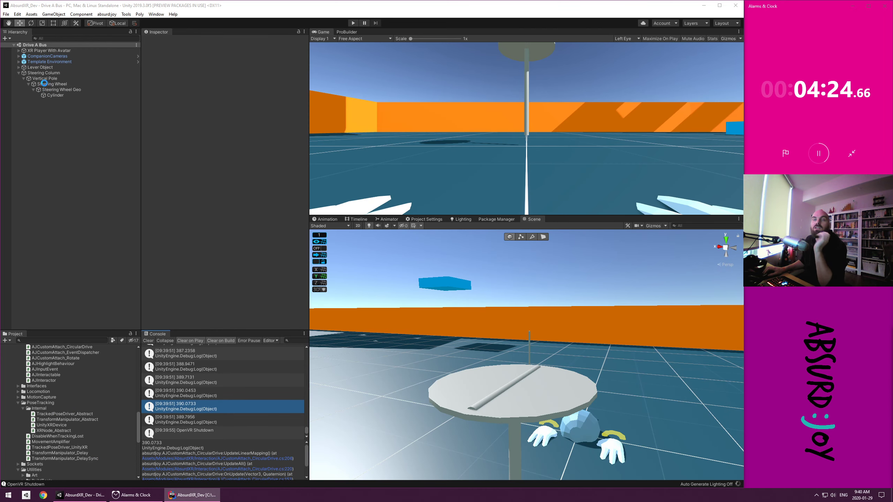
click(48, 84)
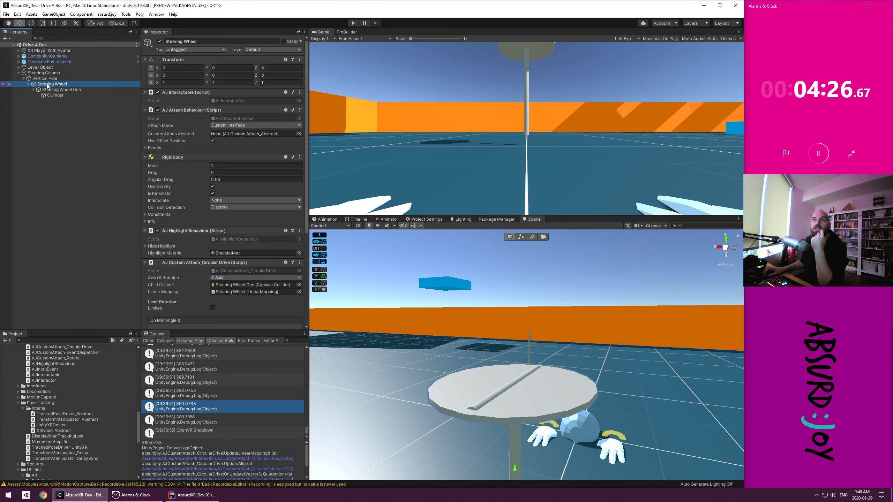
scroll(252, 319, down, 5)
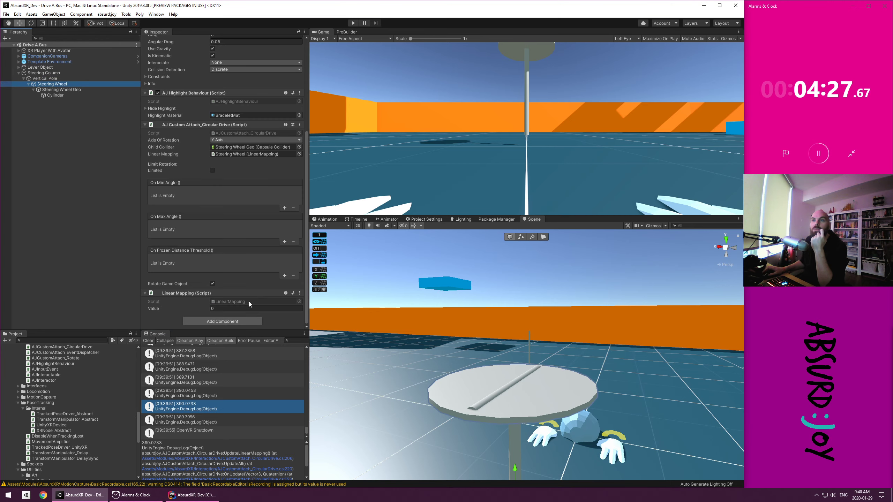
click(299, 293)
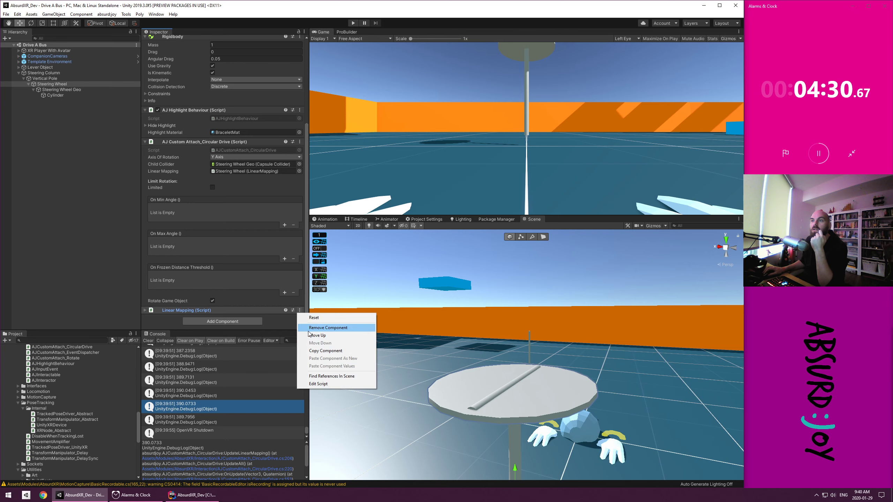
click(328, 328)
click(100, 241)
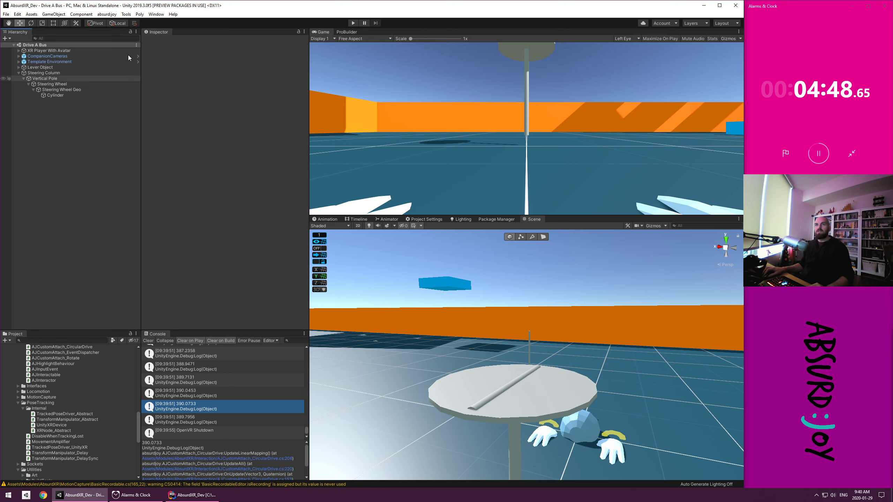
Collapse the Steering Column in the hierarchy and open the Poly Toolkit asset browser in an enlarged window
click(140, 14)
click(51, 164)
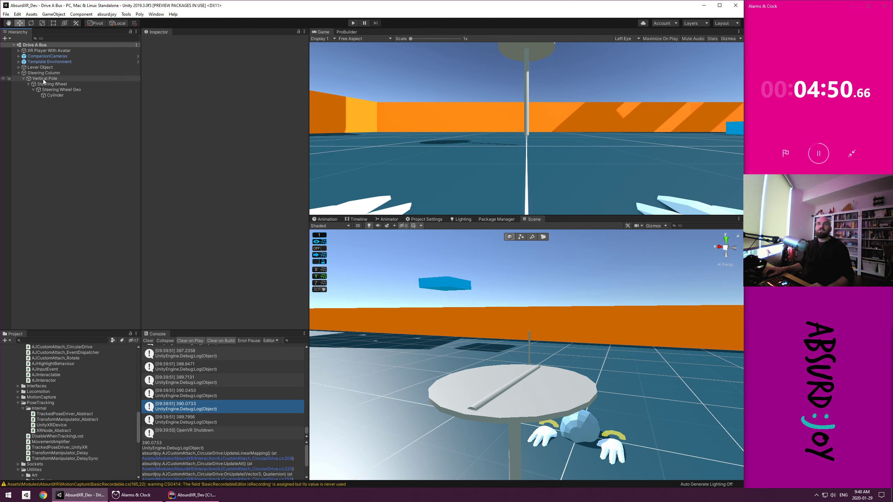
click(19, 73)
click(139, 13)
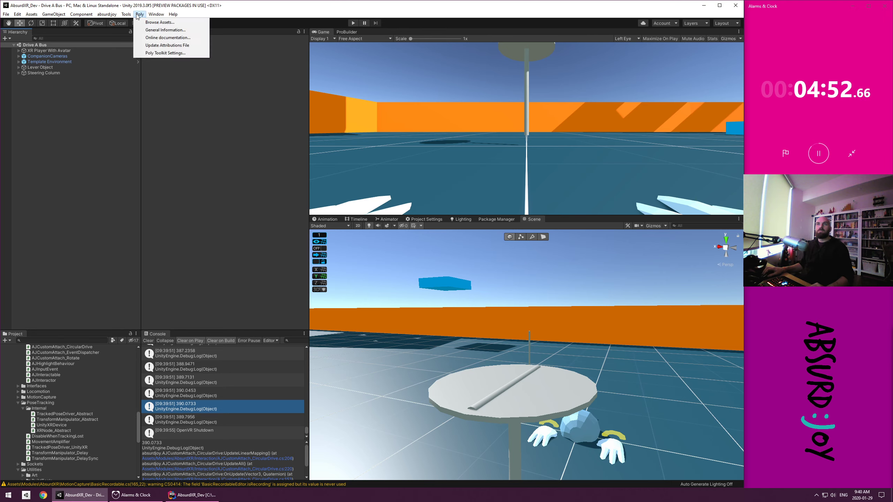
click(154, 22)
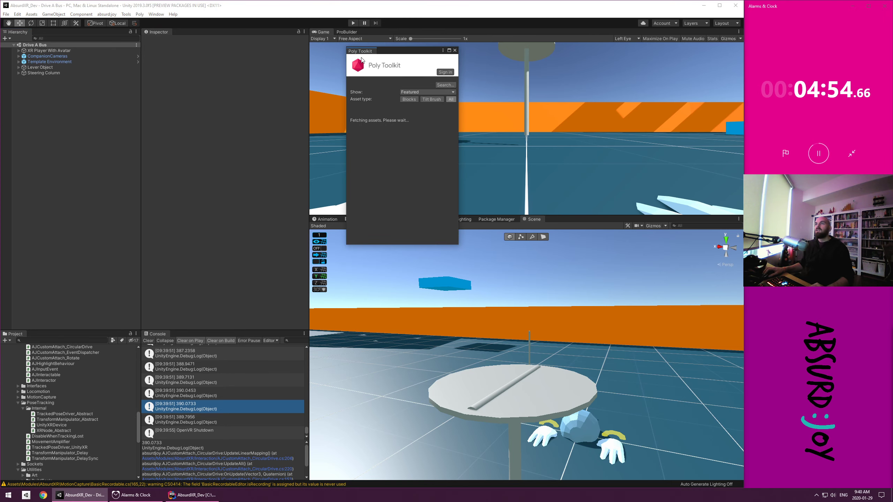
drag(397, 49, 351, 52)
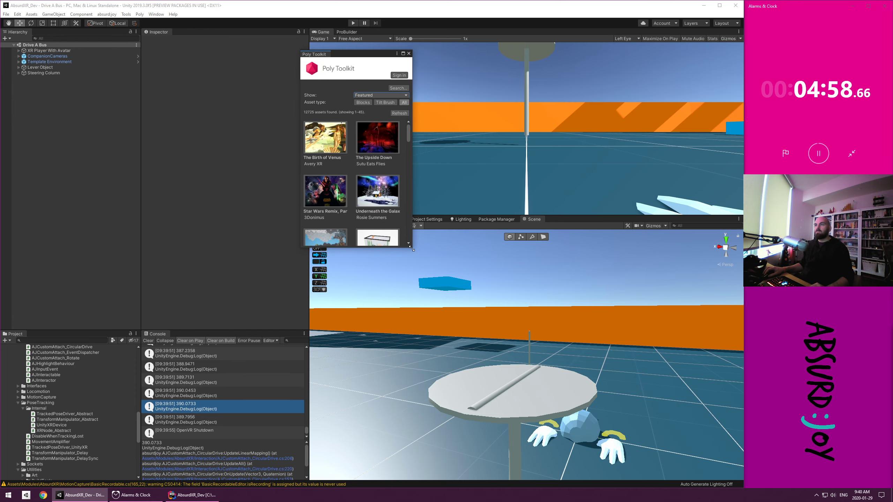
drag(411, 248, 668, 477)
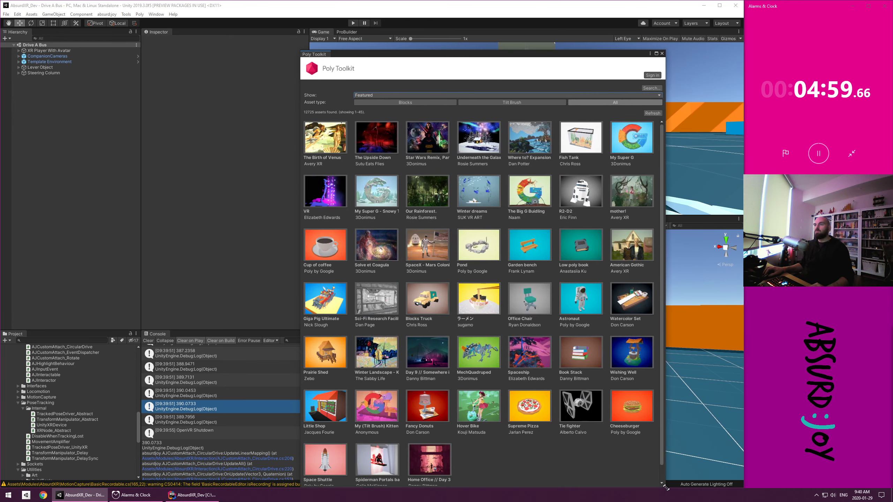
click(385, 99)
click(417, 75)
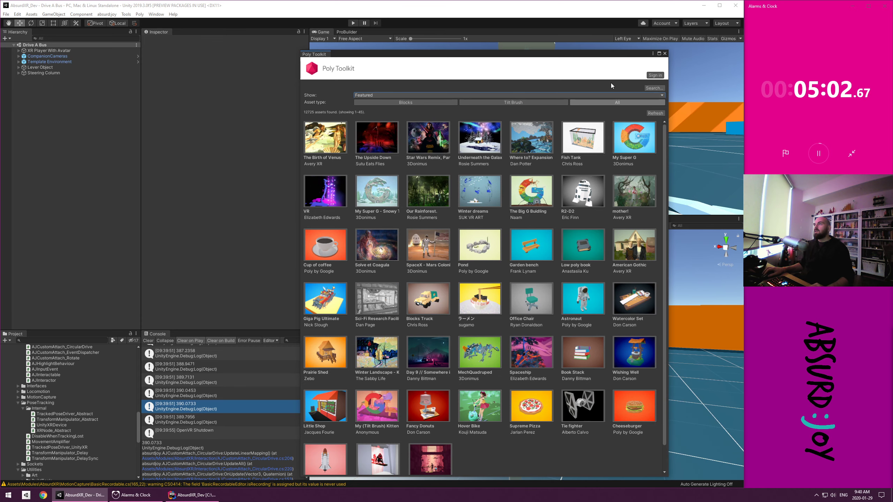
Search the Poly assets for "bus" and import "The Party Bus w/ heart" into the project with the default import options
click(654, 88)
click(386, 117)
text(bus)
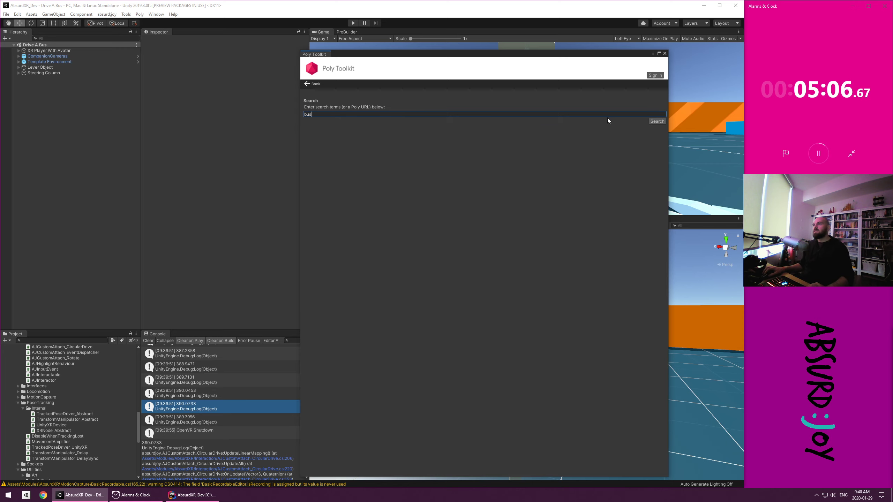
click(657, 121)
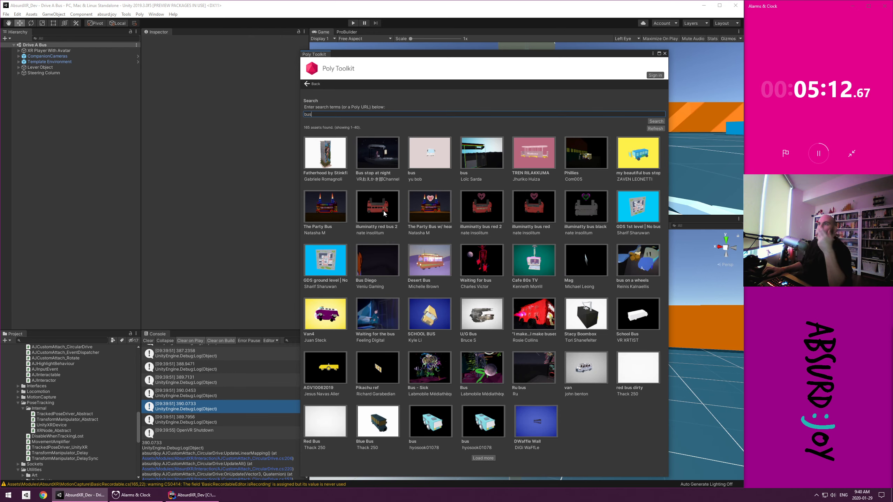
click(431, 208)
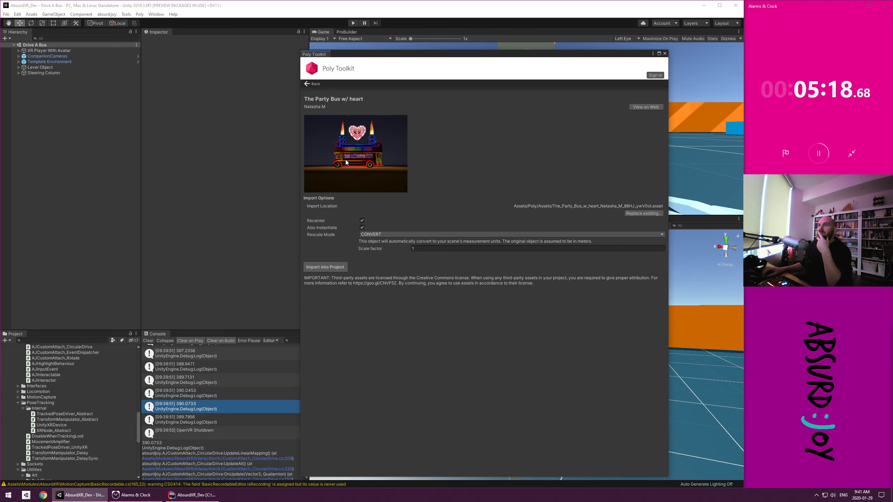
click(325, 266)
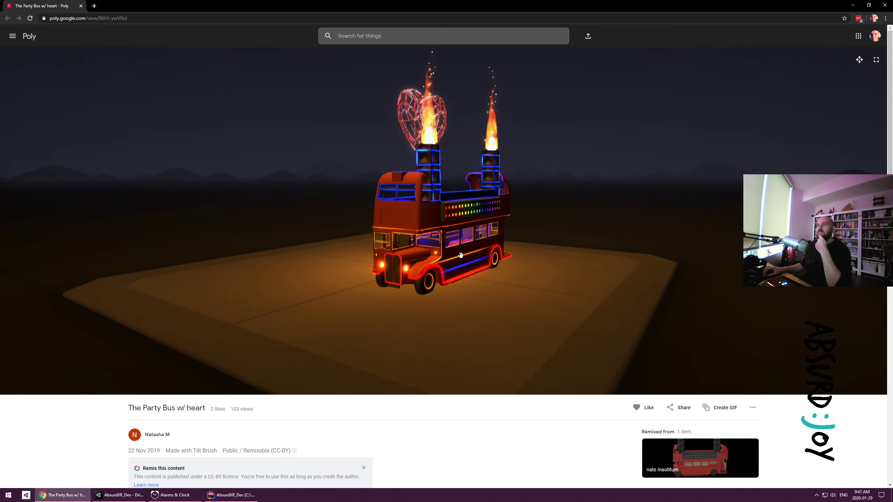
Examine The Party Bus w/ heart on its Poly web page, including the 3D model, licence information and suggested works
scroll(461, 255, up, 5)
drag(456, 257, 481, 234)
scroll(407, 450, down, 1)
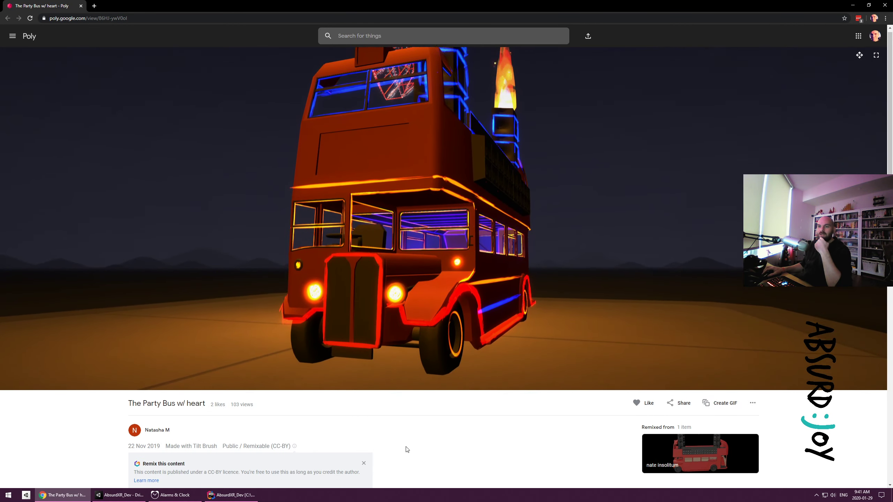
scroll(407, 449, down, 2)
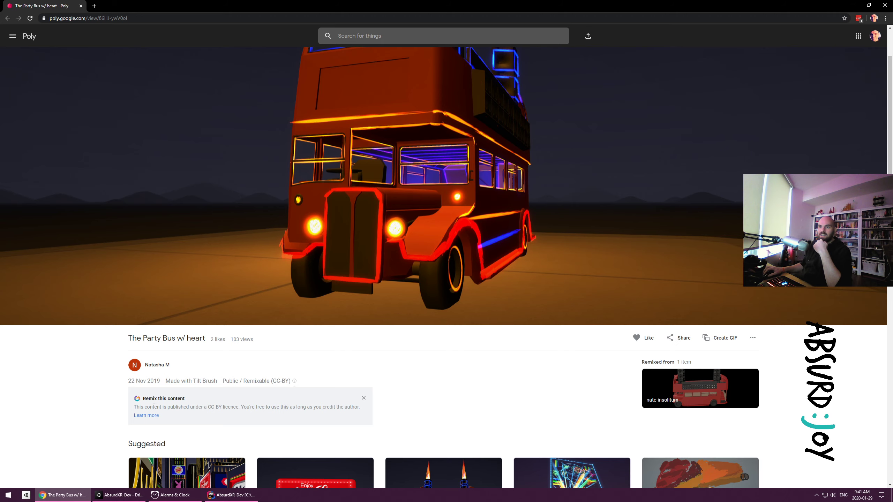
drag(153, 400, 163, 400)
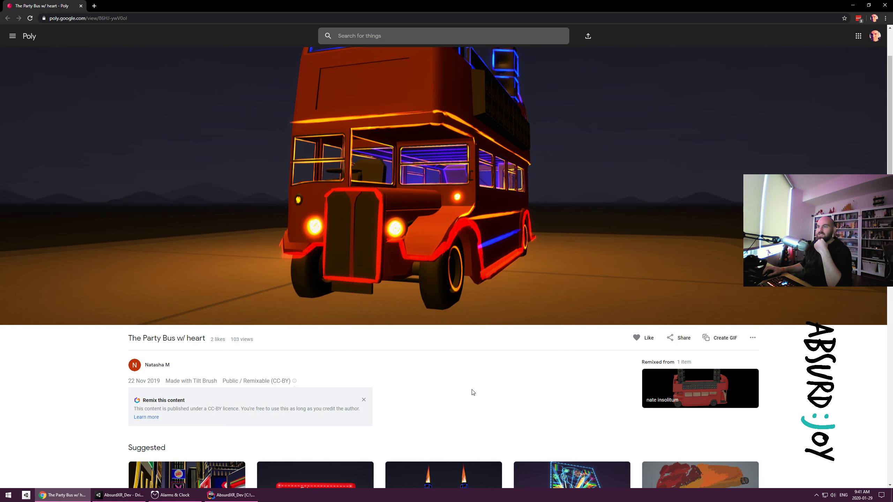
scroll(473, 392, down, 4)
scroll(471, 383, up, 1)
scroll(470, 374, down, 5)
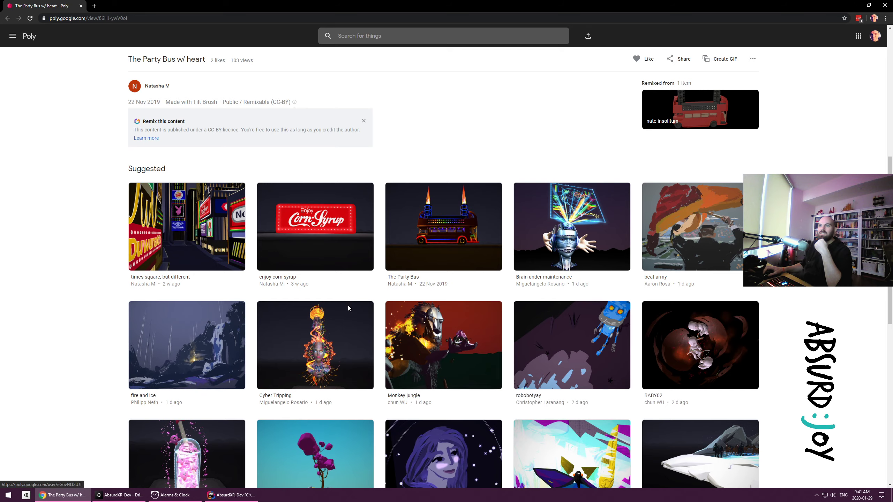
scroll(348, 307, up, 10)
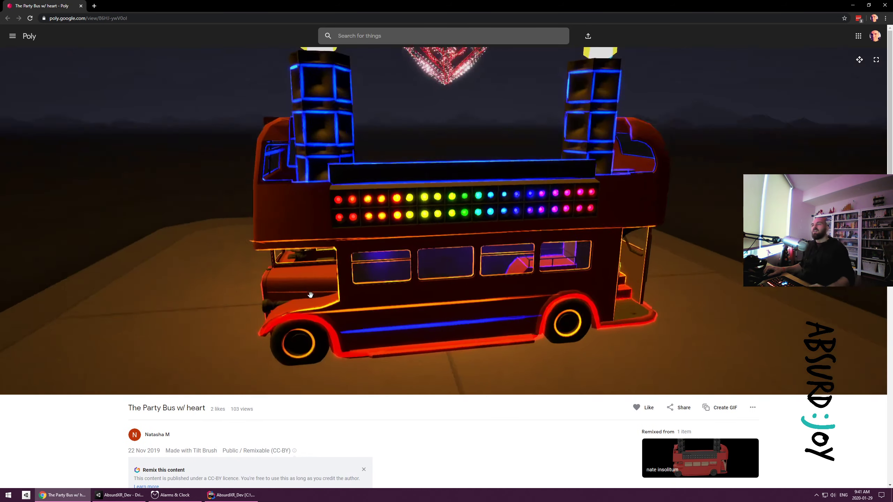
Return to Unity, collapse the other top-level project folders and expand Poly > Assets to reach the imported party bus
key(alt+Tab)
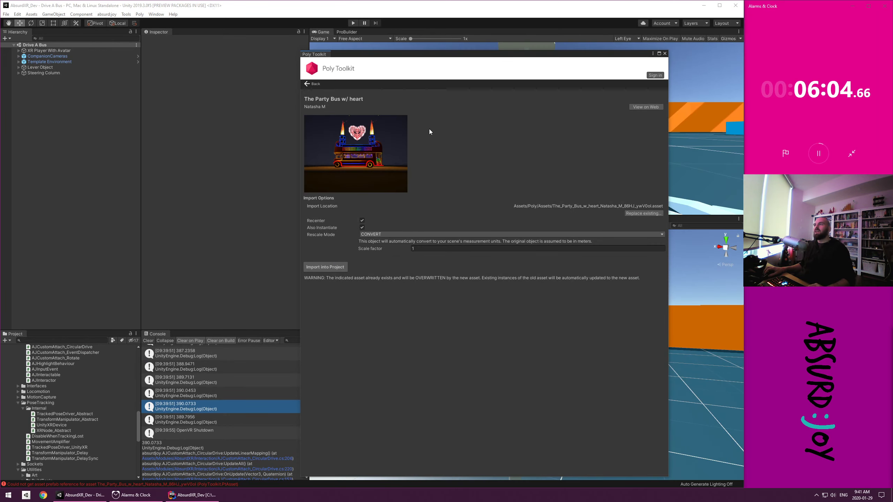
click(163, 210)
scroll(54, 398, up, 15)
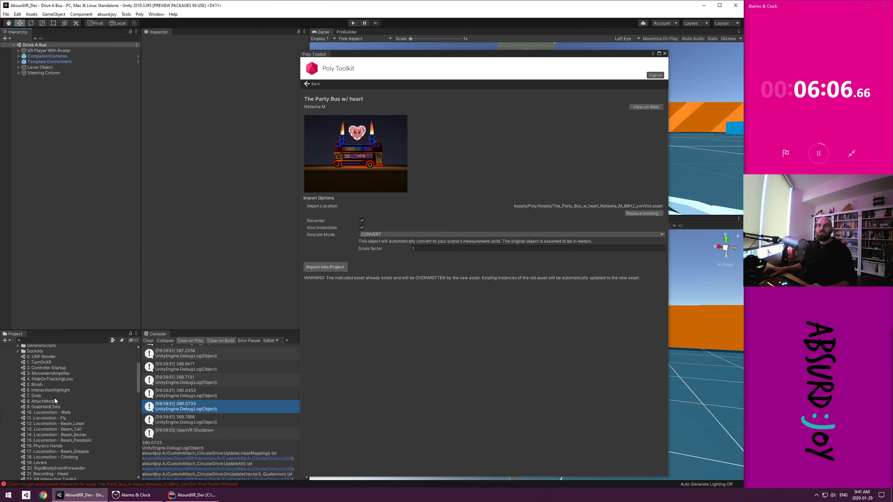
click(8, 360)
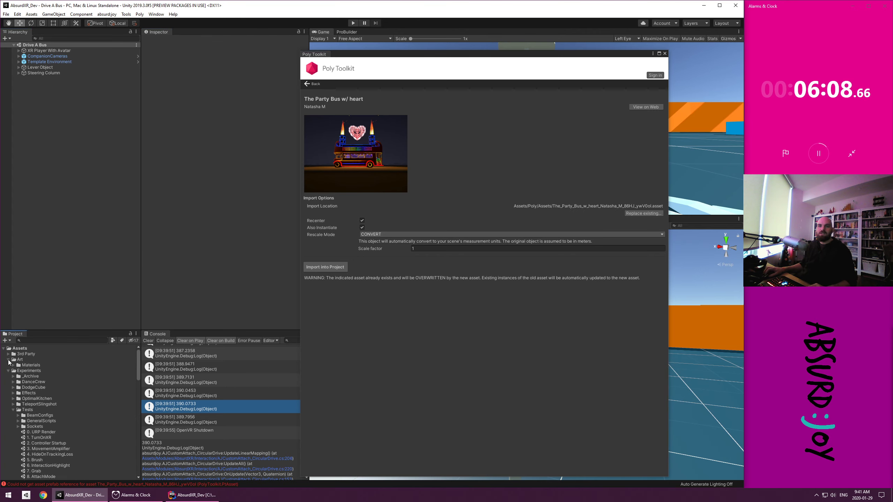
click(8, 360)
click(9, 365)
click(8, 371)
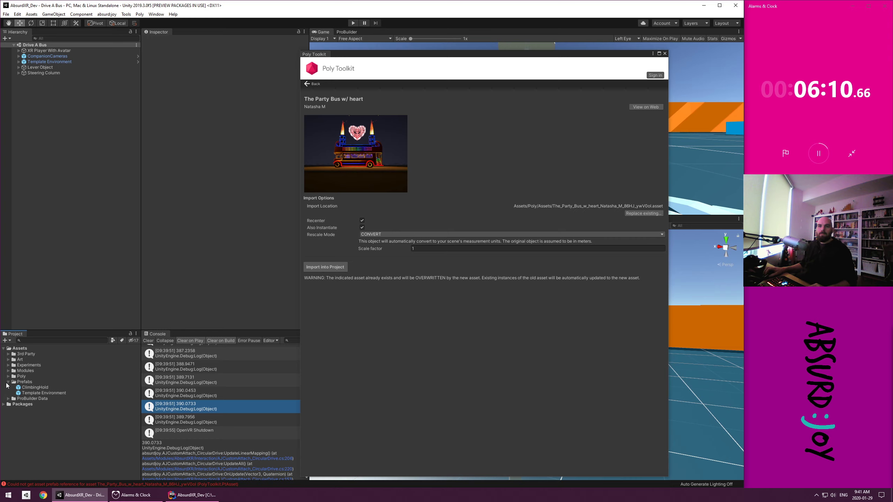
click(6, 383)
click(8, 376)
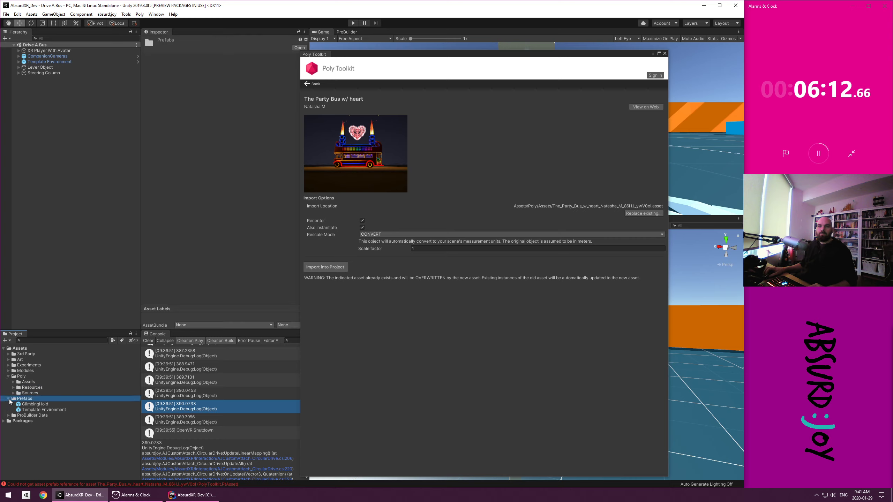
click(8, 400)
click(36, 194)
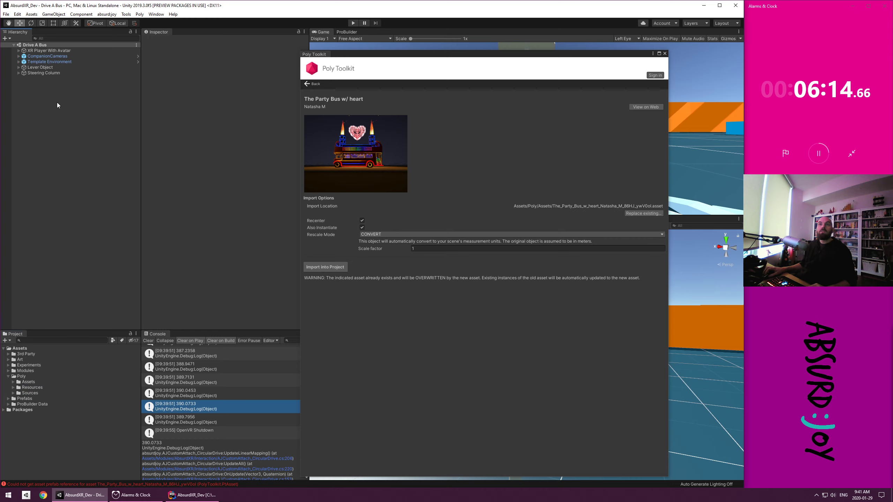
click(27, 383)
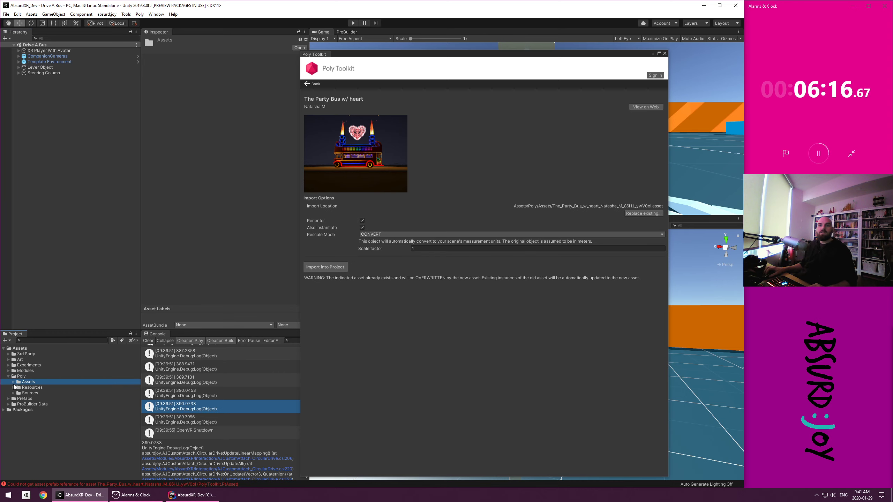
click(13, 382)
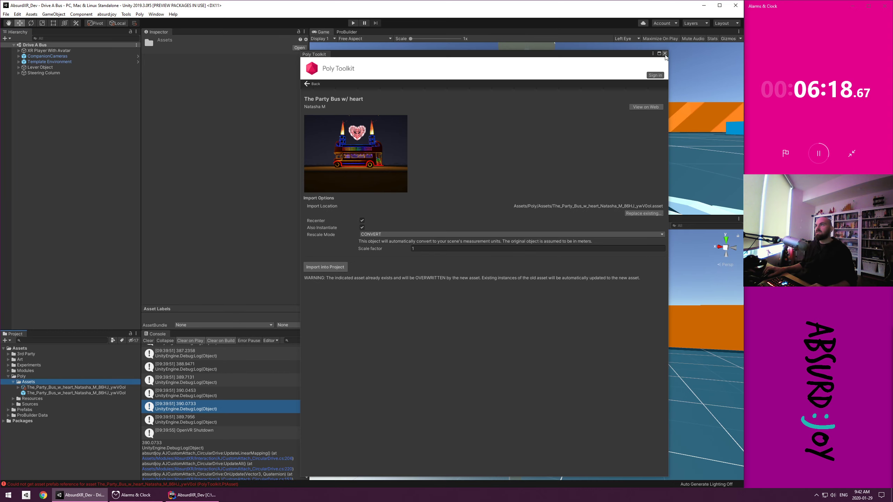
Close Poly Toolkit, add the Party Bus prefab to the Drive A Bus scene and raise it to about Y 0.763
click(664, 54)
drag(39, 393, 46, 220)
scroll(629, 411, down, 5)
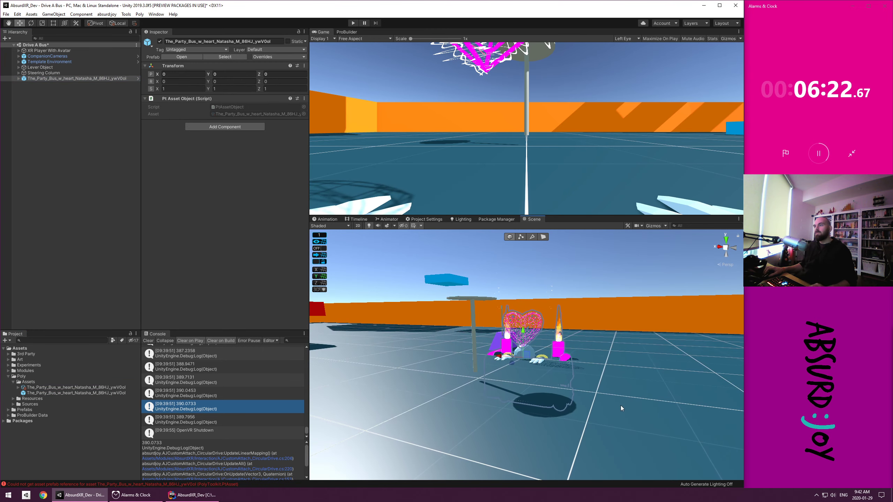
drag(533, 348, 519, 259)
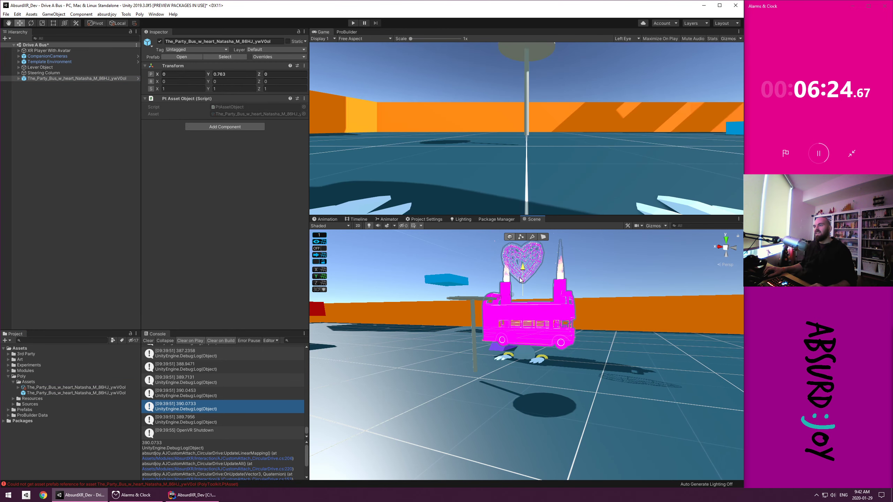
Inspect the placed party bus from several sides and view the details of the latest error in the Console
alt+drag(579, 323, 317, 334)
scroll(471, 336, up, 10)
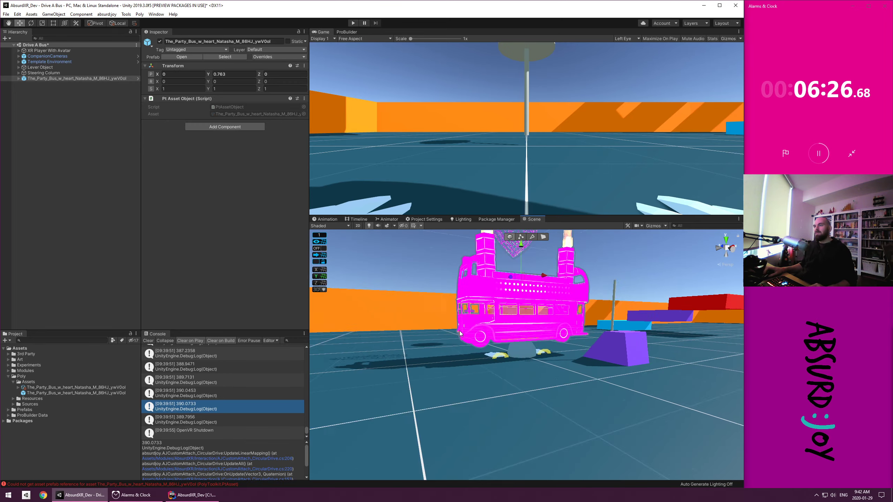
alt+drag(472, 336, 688, 425)
scroll(661, 395, down, 8)
alt+drag(662, 395, 415, 340)
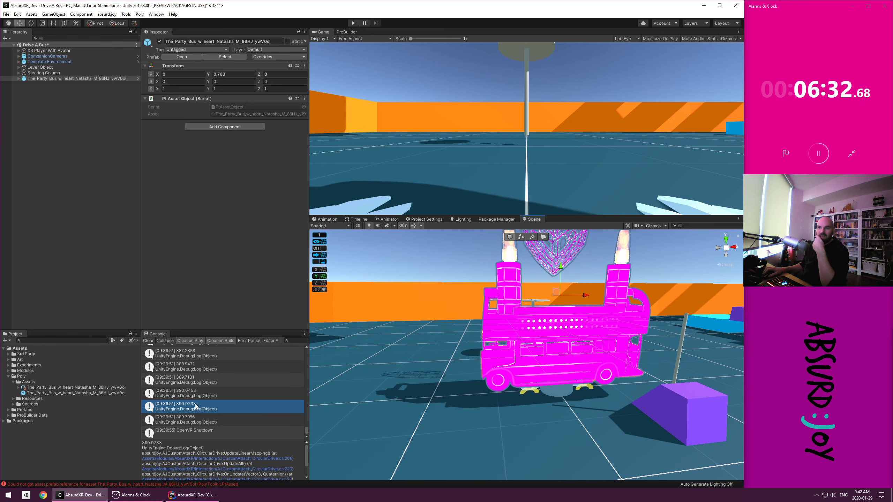
scroll(199, 408, down, 2)
click(216, 432)
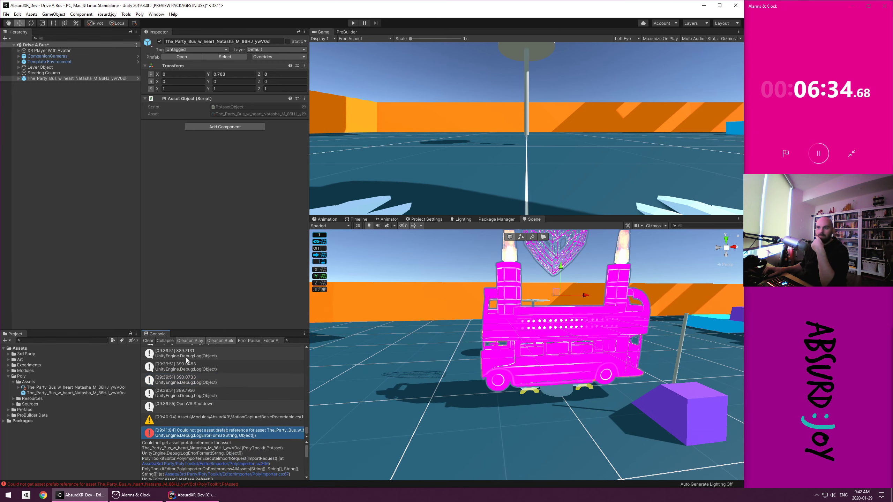
Clear the Console, expand the party bus in the scene hierarchy and locate its Waveform node's material in the project
click(147, 341)
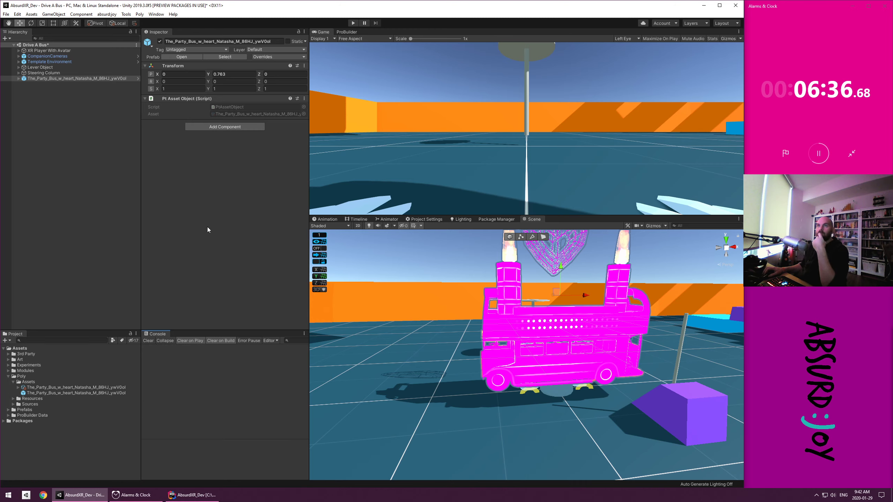
right_drag(503, 339, 527, 348)
click(18, 78)
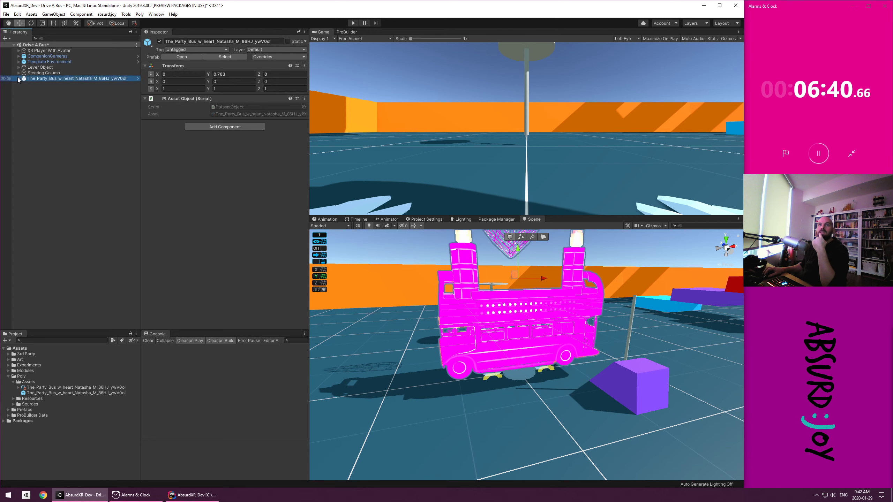
click(60, 89)
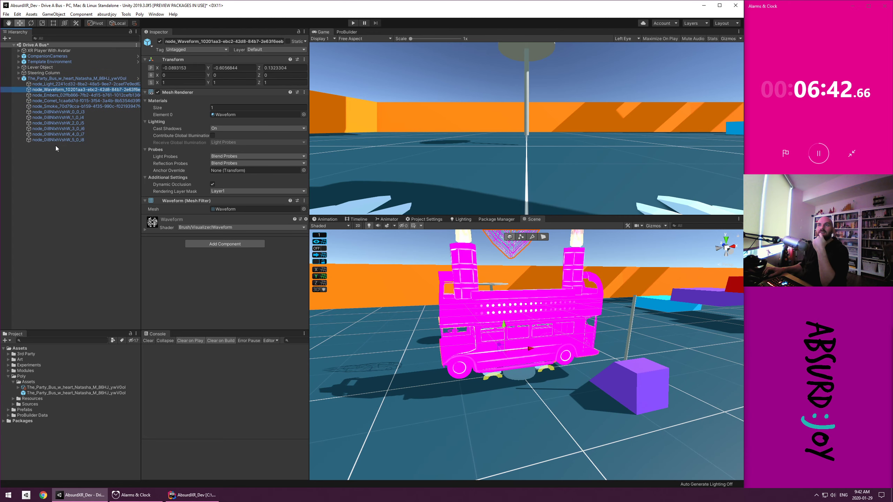
click(234, 115)
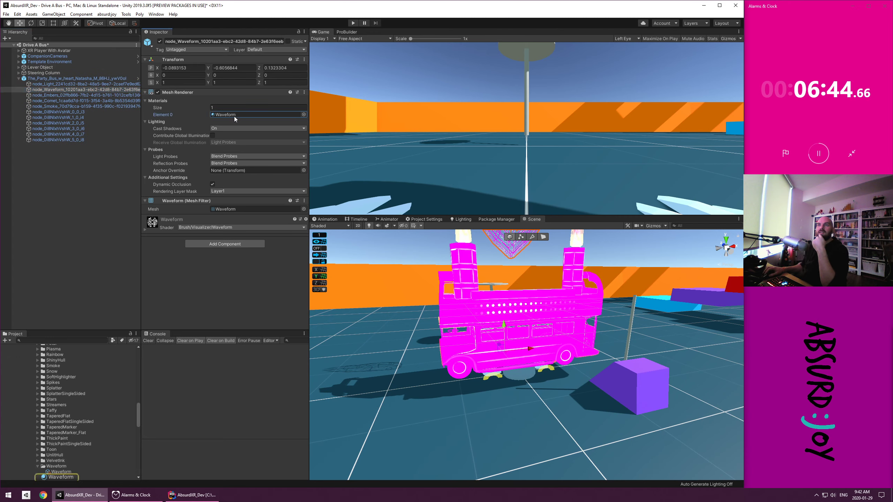
Examine the PbrOpaqueDoubleSided material used by the bus node ending in 4_0_i7, including its shader and colour settings
click(97, 139)
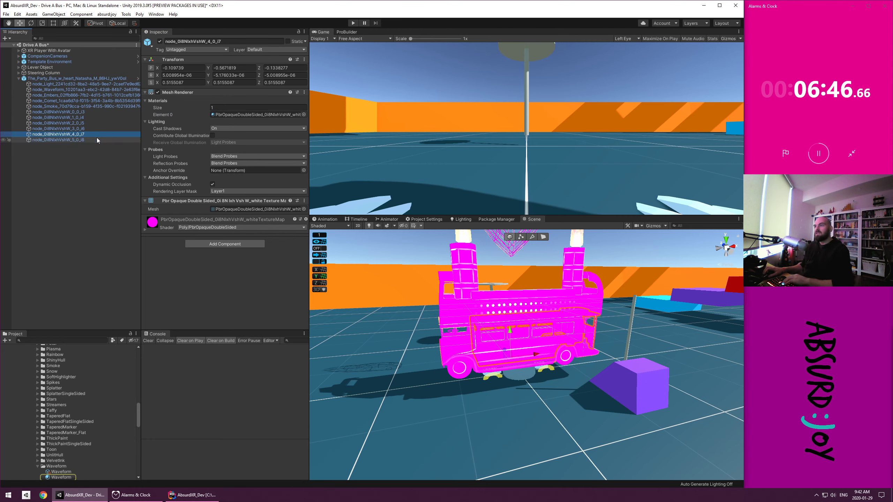
click(95, 134)
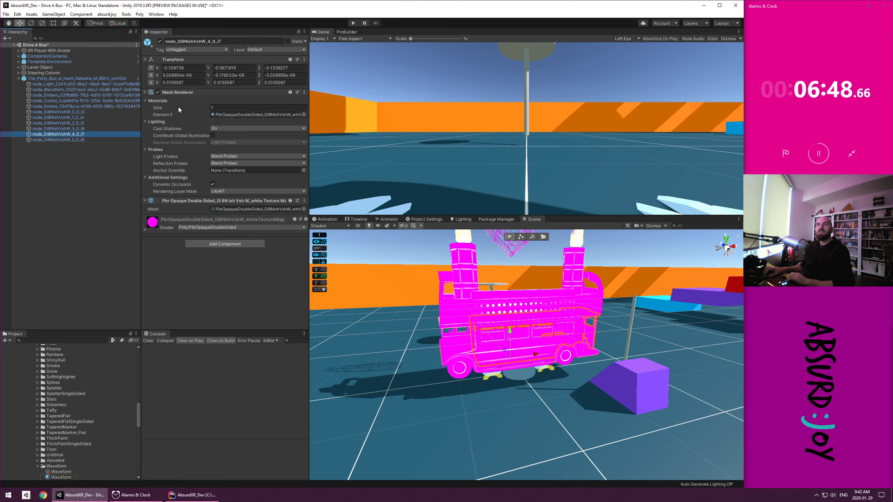
click(237, 115)
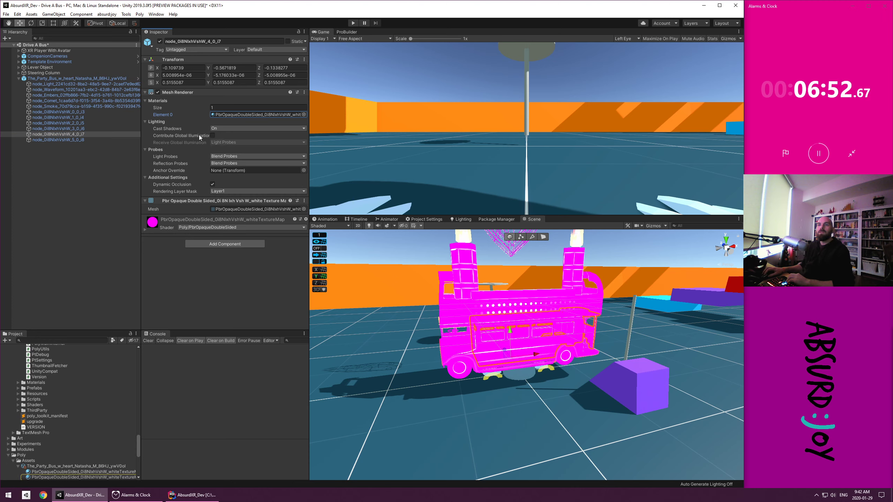
click(49, 477)
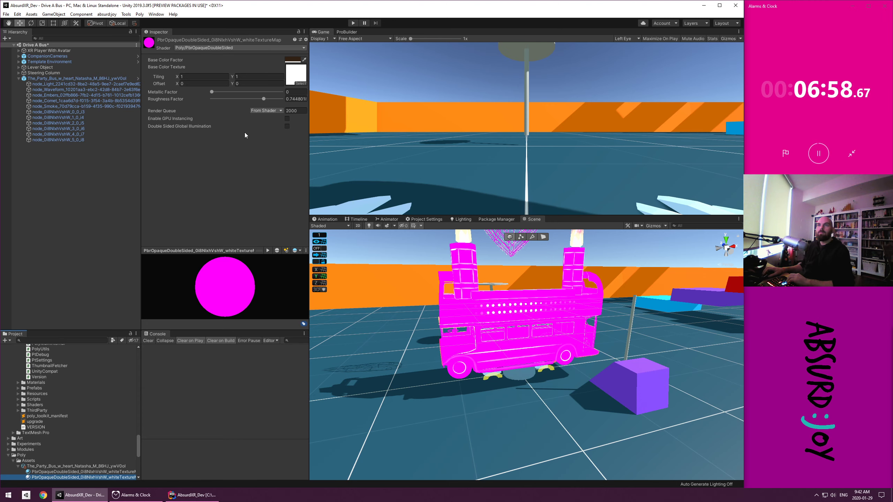
click(245, 178)
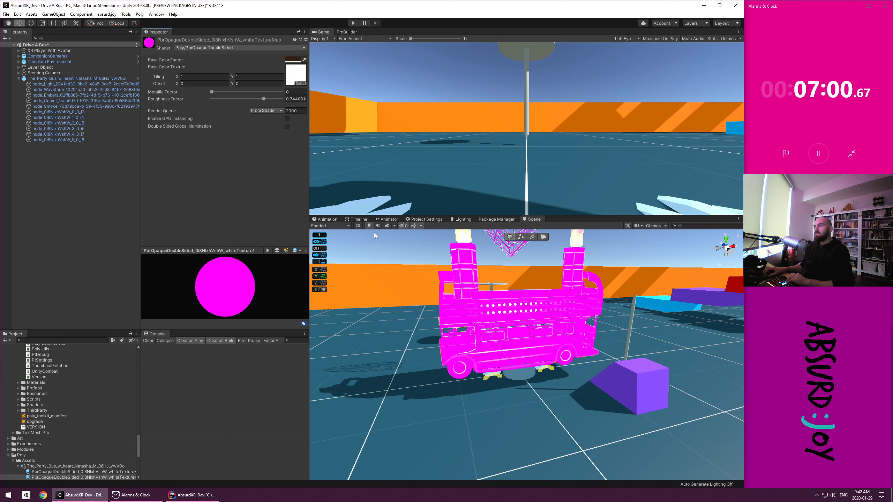
Turn on Auto Generate in the scene's lighting settings and check the party bus from close up and farther away
click(455, 220)
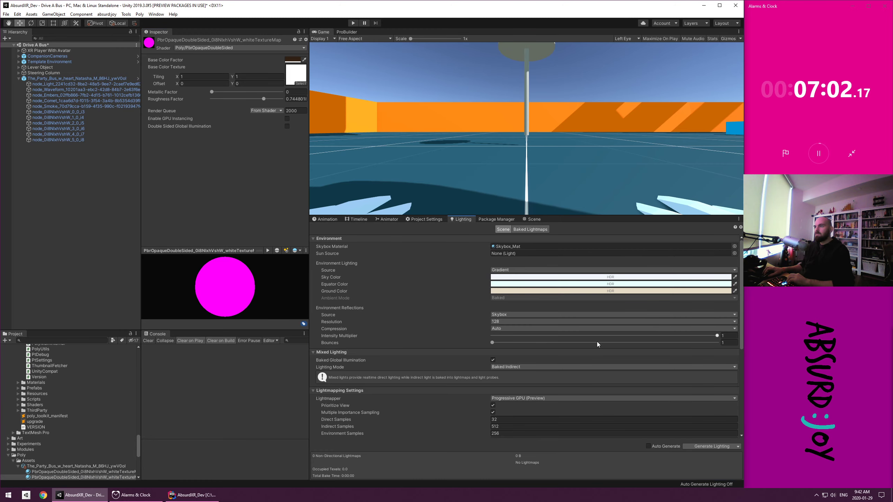
click(664, 448)
click(533, 219)
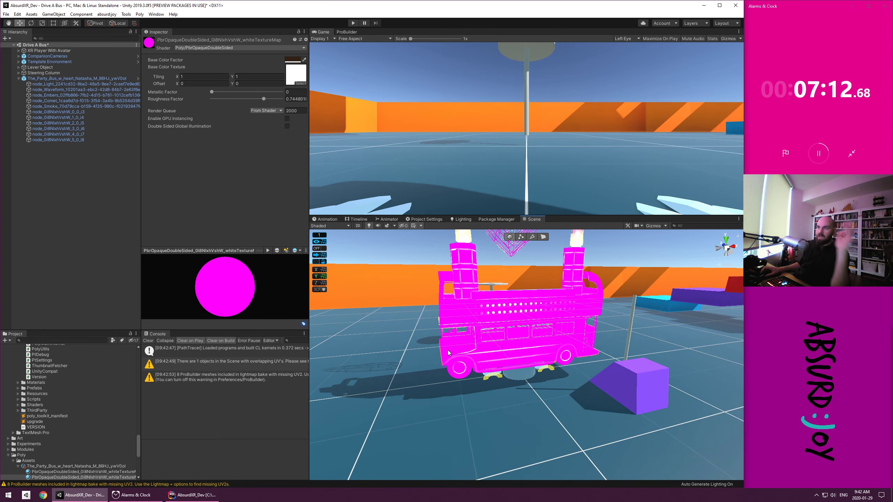
scroll(529, 349, up, 5)
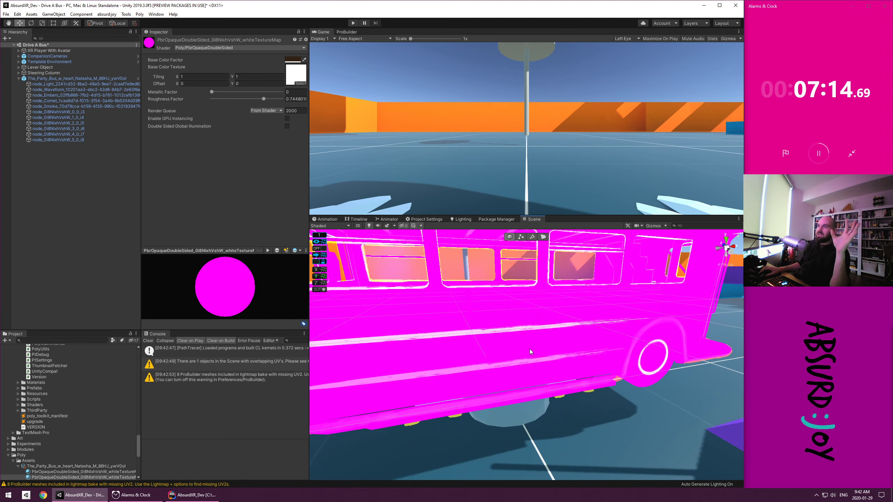
scroll(529, 348, down, 5)
right_drag(529, 348, 437, 335)
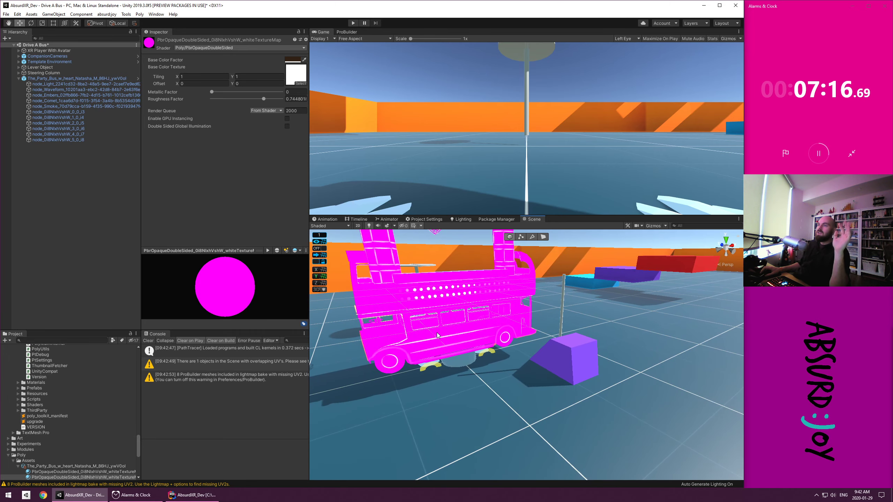
scroll(415, 329, down, 2)
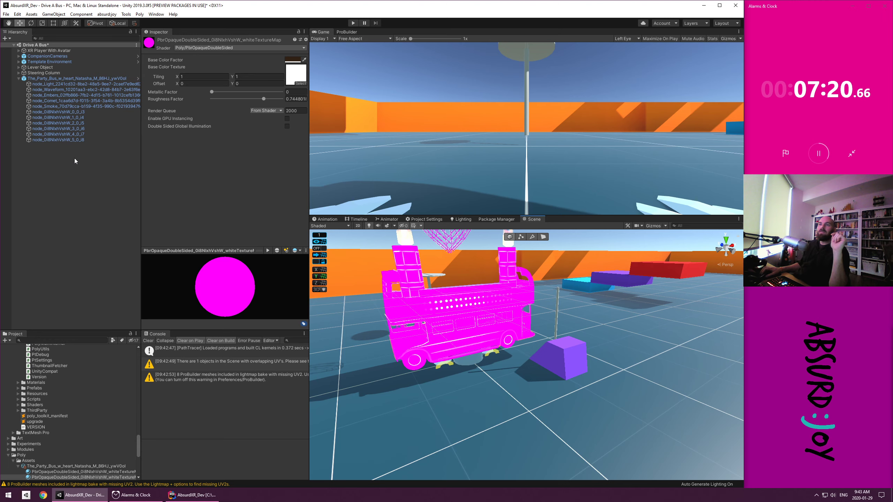
Assign the green Plane material to the bus node ending in 5_0_i8 and locate that material in the project
click(65, 140)
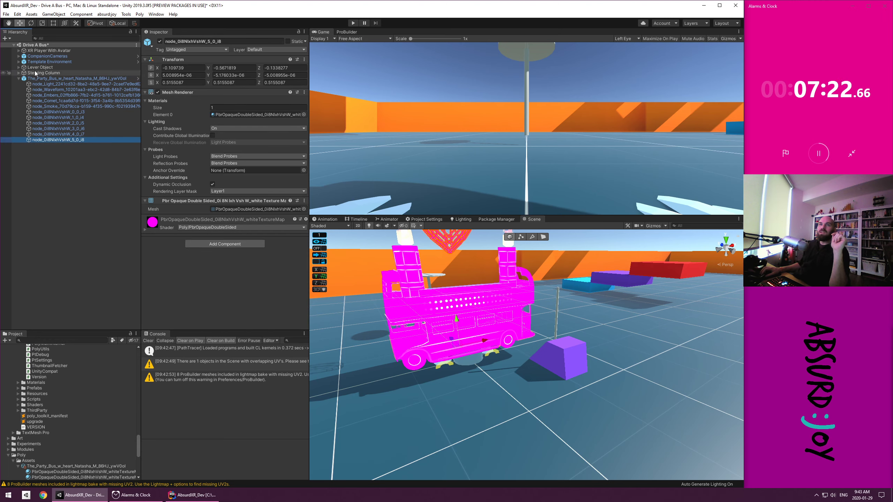
click(240, 114)
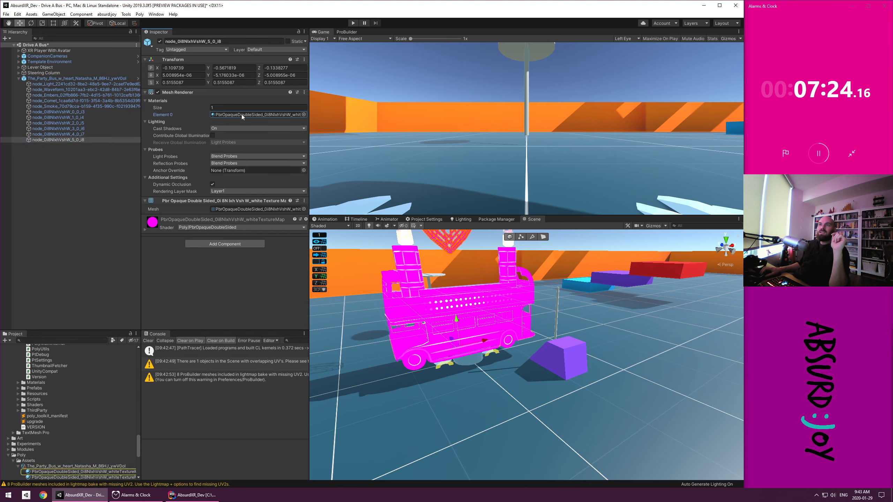
click(303, 114)
click(314, 254)
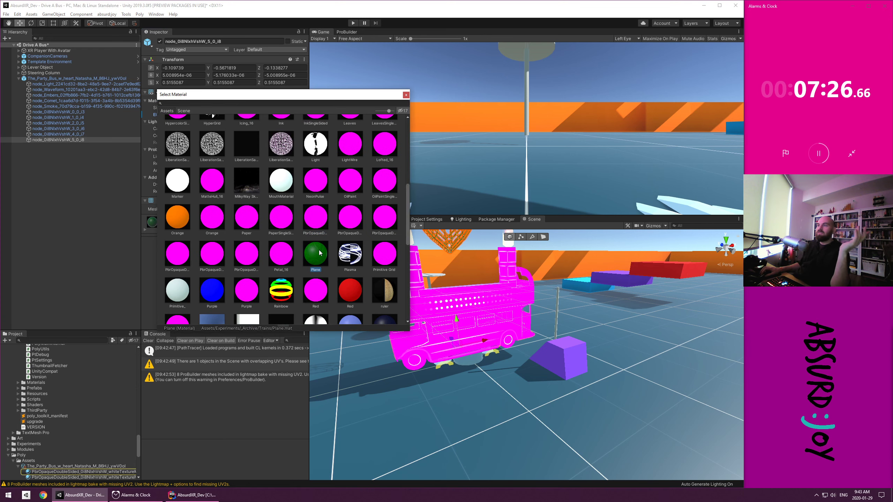
click(72, 140)
click(229, 114)
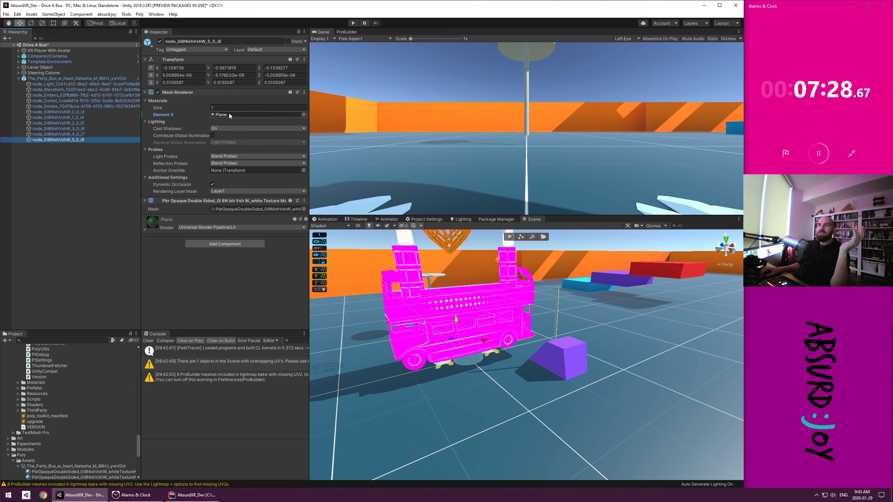
Replace the material of the bus's Light node with the Universal Render Pipeline Orange material
click(77, 85)
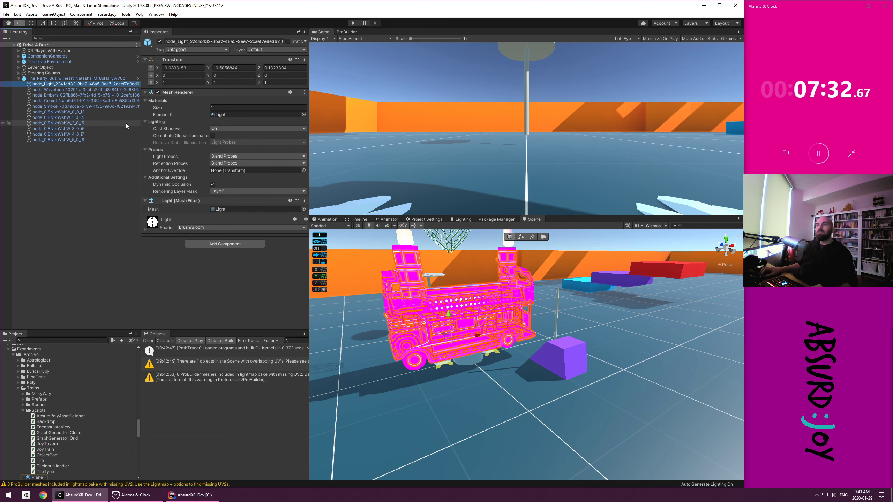
click(303, 114)
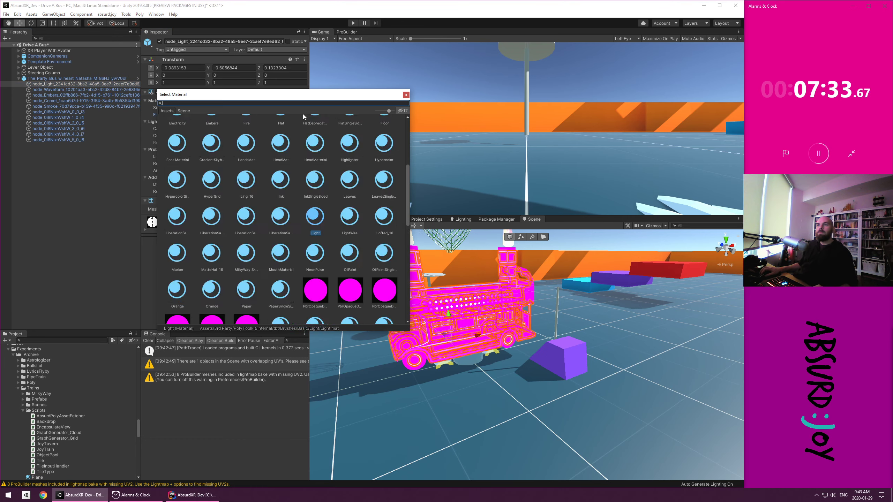
click(311, 154)
scroll(247, 245, down, 3)
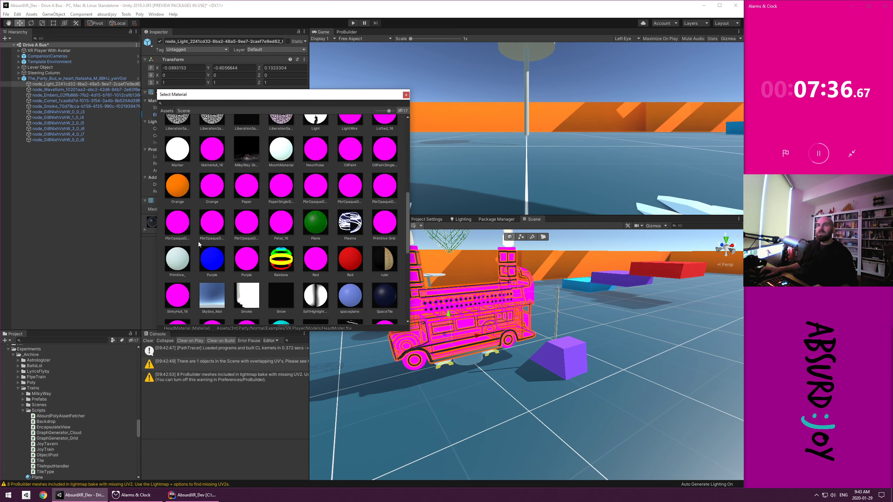
click(179, 190)
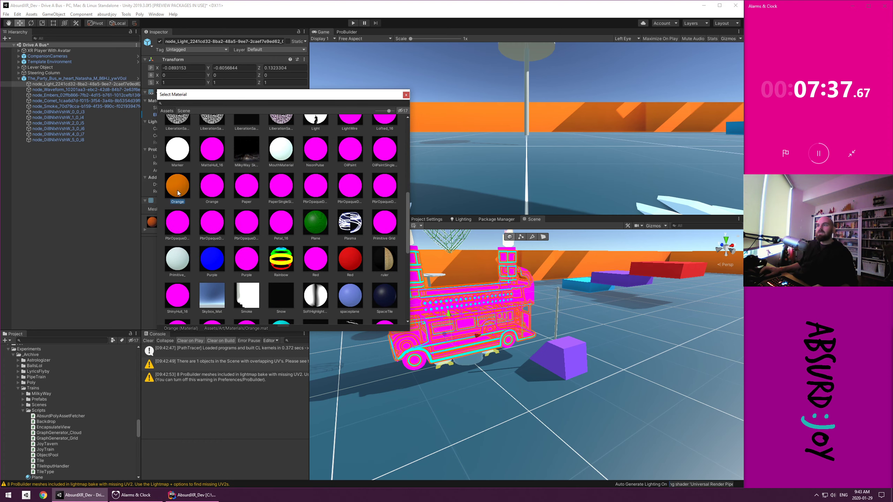
click(67, 90)
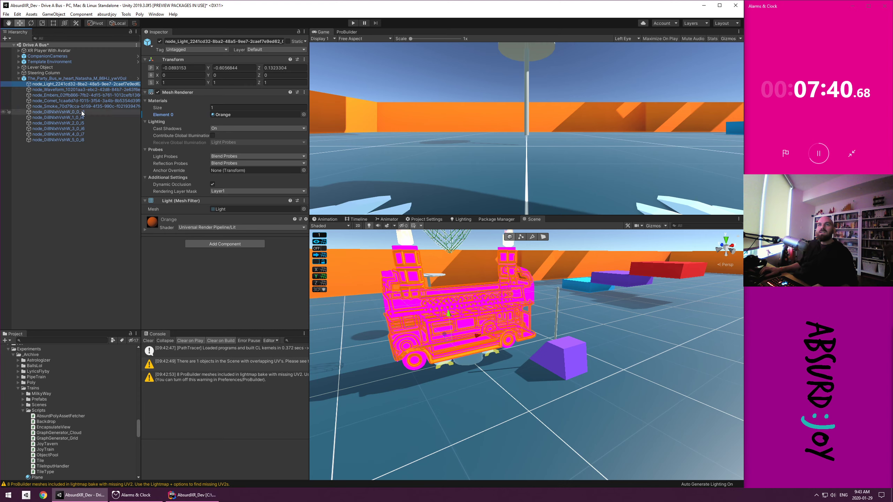
Compare the bus's Light and Waveform nodes and assign the Teal material to the Waveform node
click(79, 90)
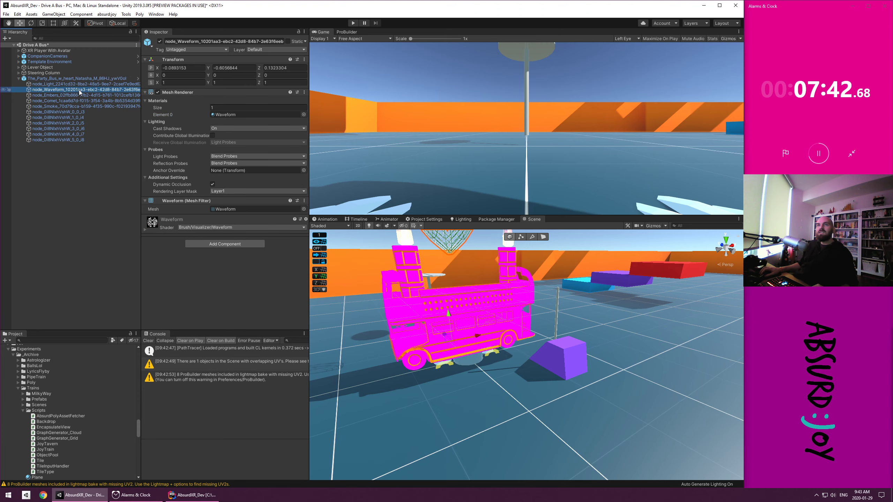
key(Up)
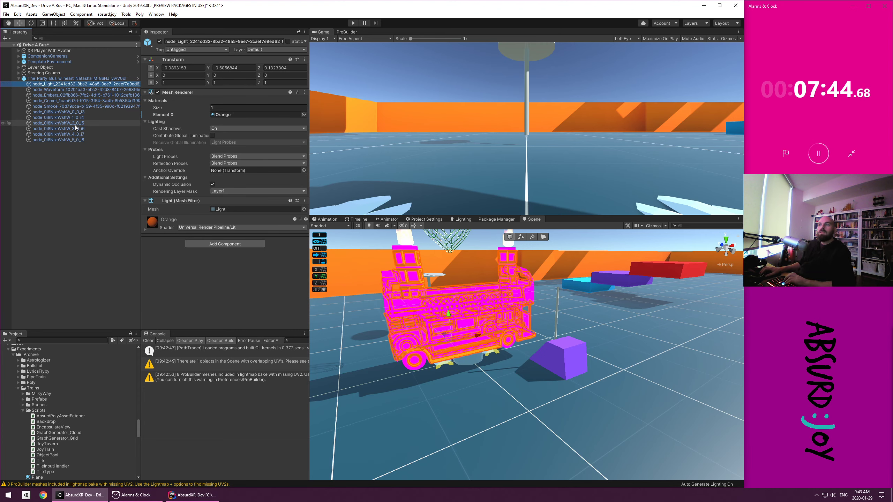
key(Down)
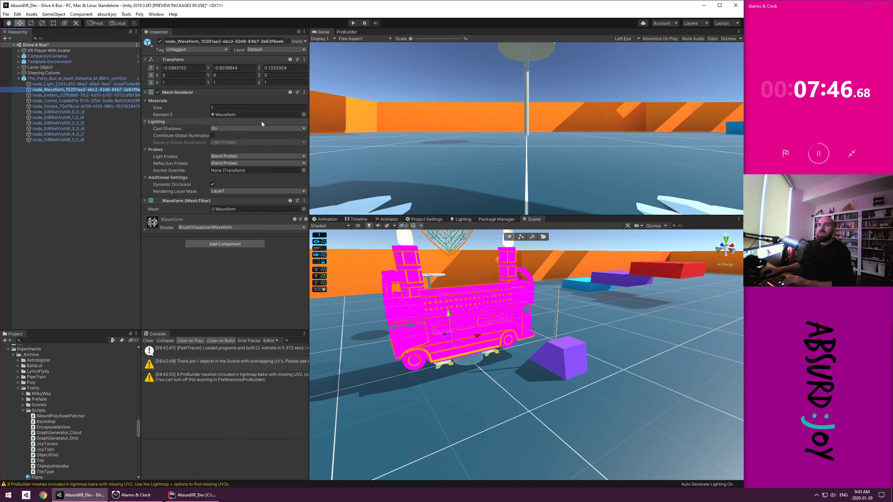
click(303, 115)
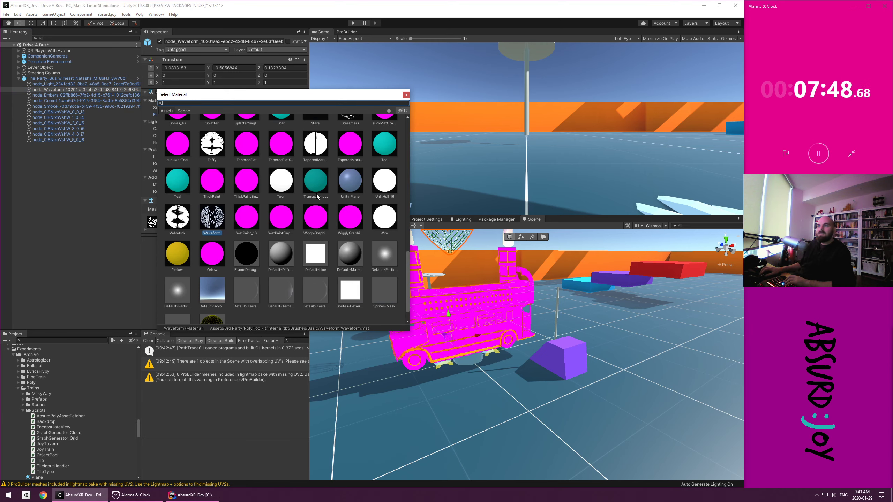
click(314, 186)
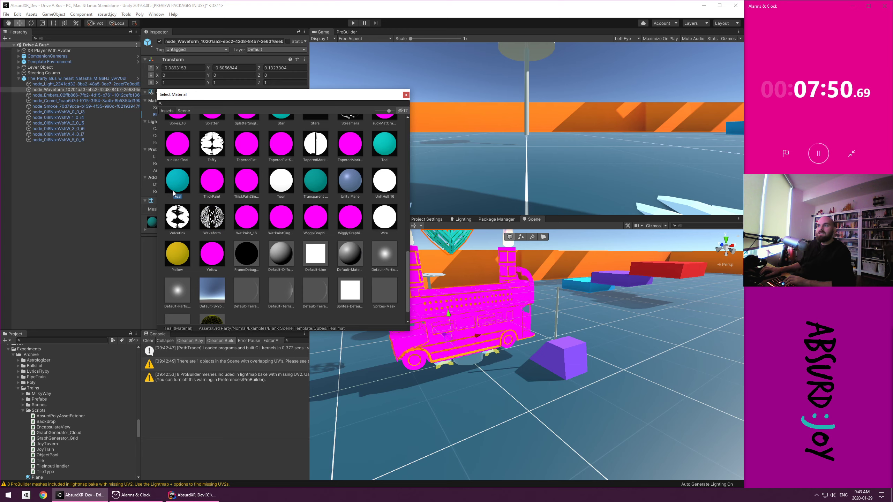
Assign the Universal Render Pipeline Red material to the bus's Embers node
click(81, 95)
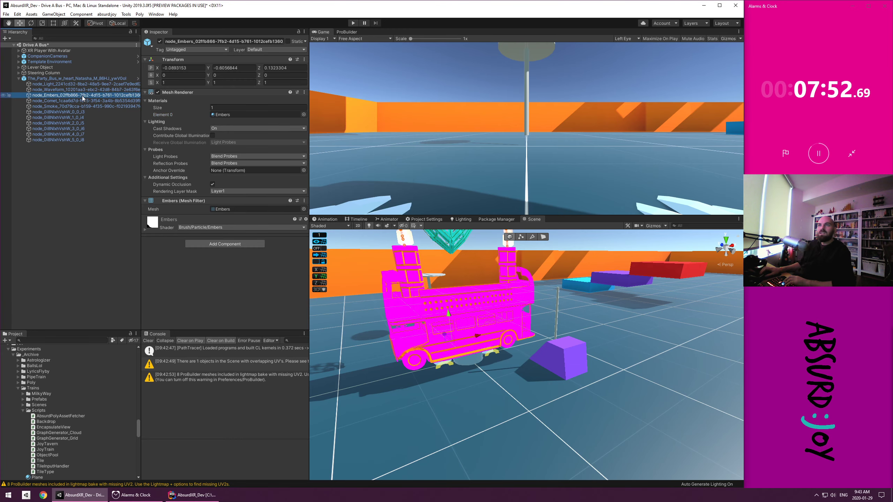
click(303, 114)
scroll(347, 247, down, 15)
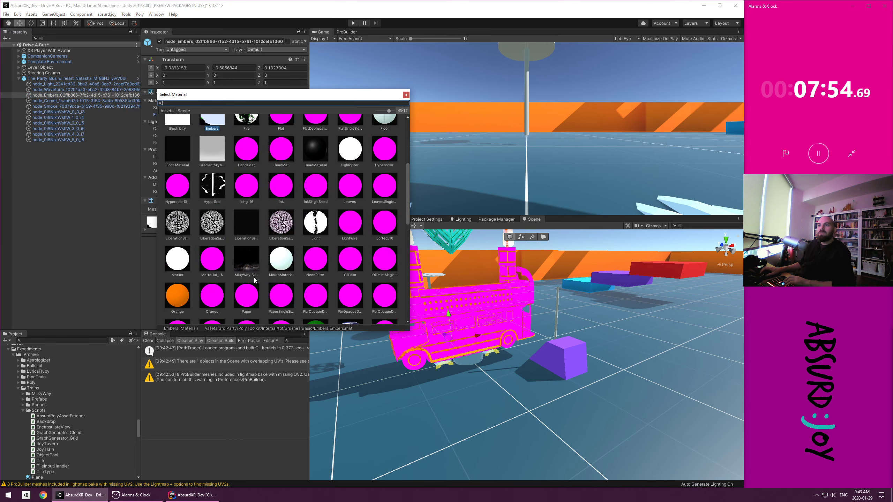
click(347, 248)
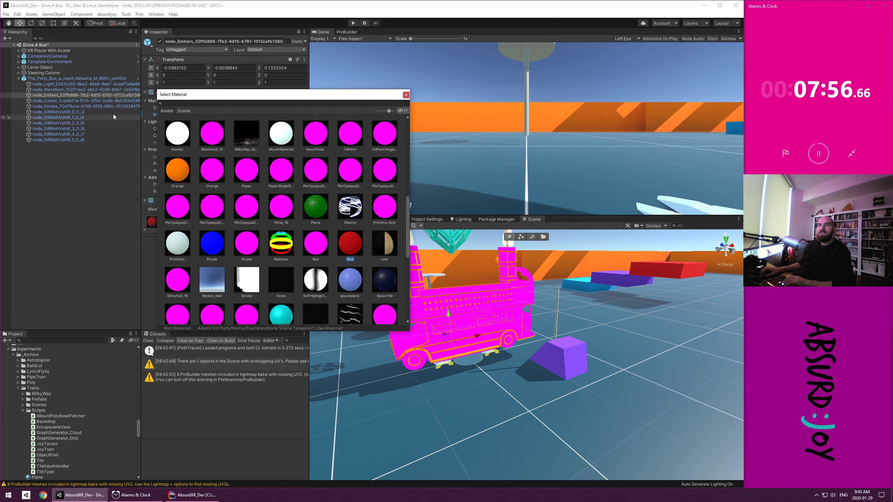
Assign the Rainbow material to the bus's Comet node, and select the Smoke node
click(111, 101)
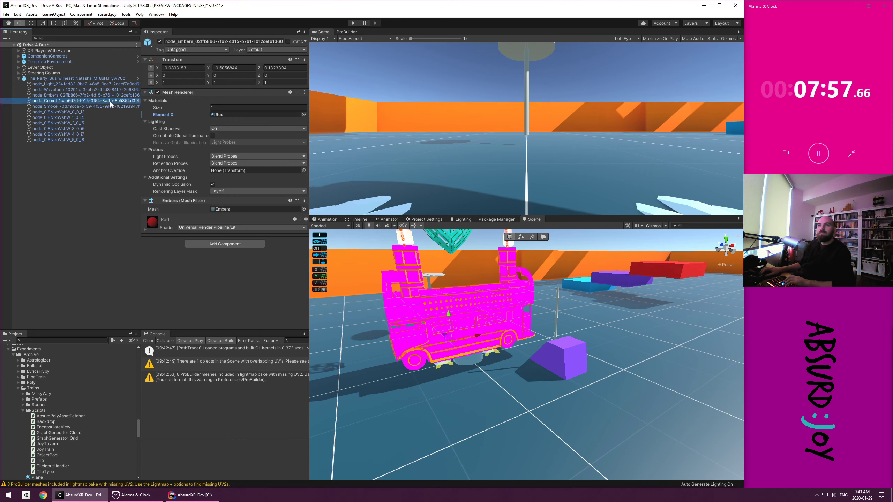
click(303, 114)
scroll(272, 281, down, 15)
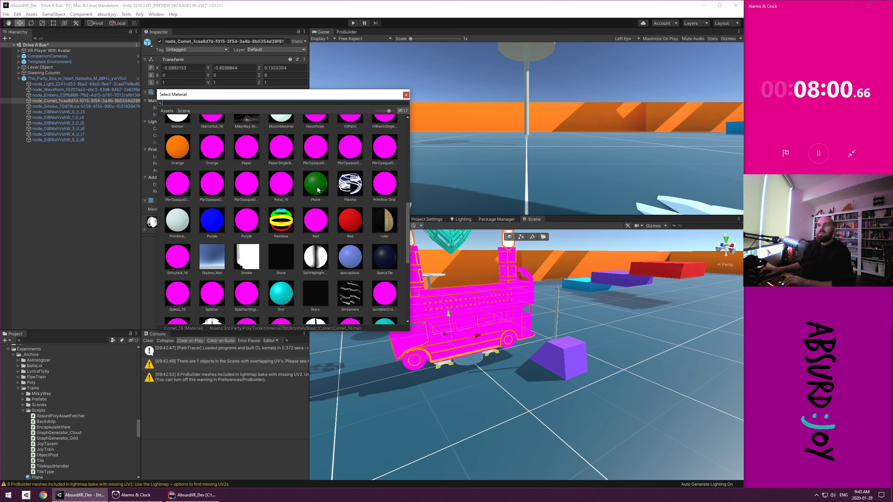
click(283, 220)
click(90, 110)
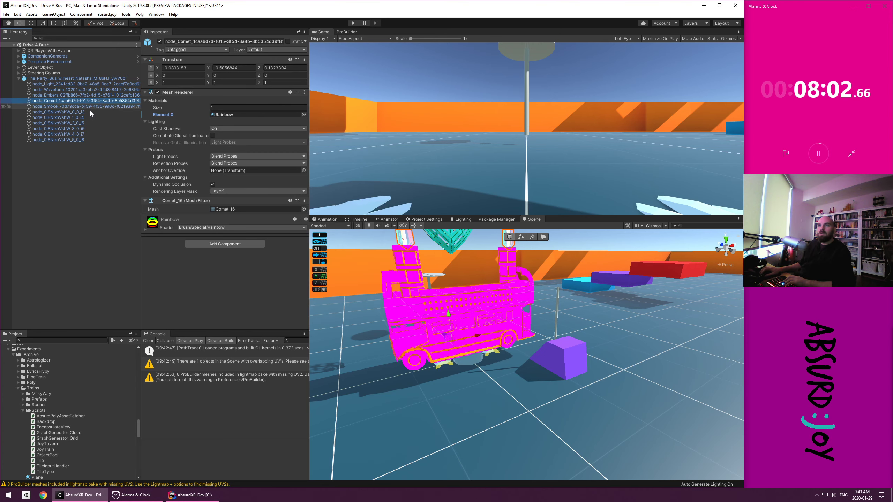
click(130, 106)
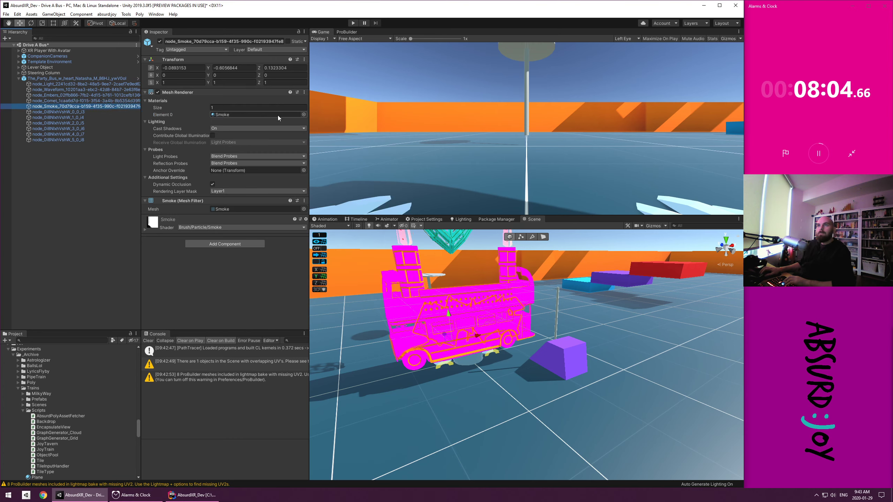
Assign the Streamers material to the bus's Smoke node
click(303, 115)
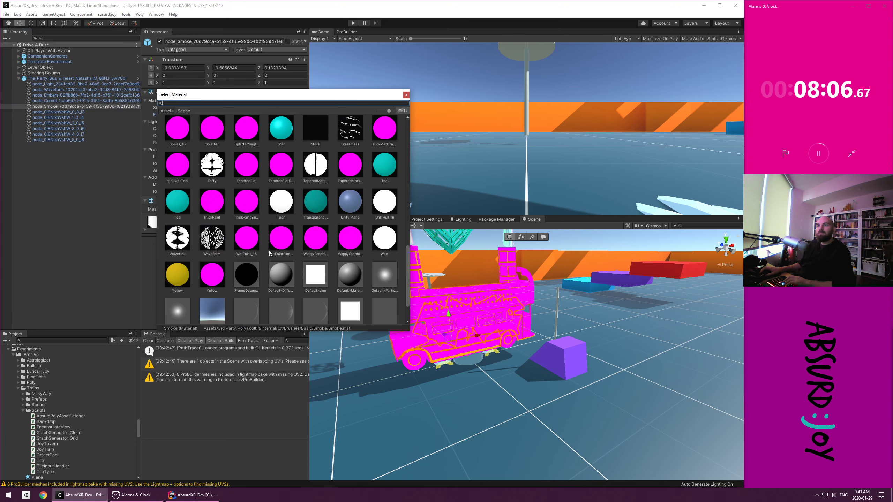
scroll(280, 276, up, 1)
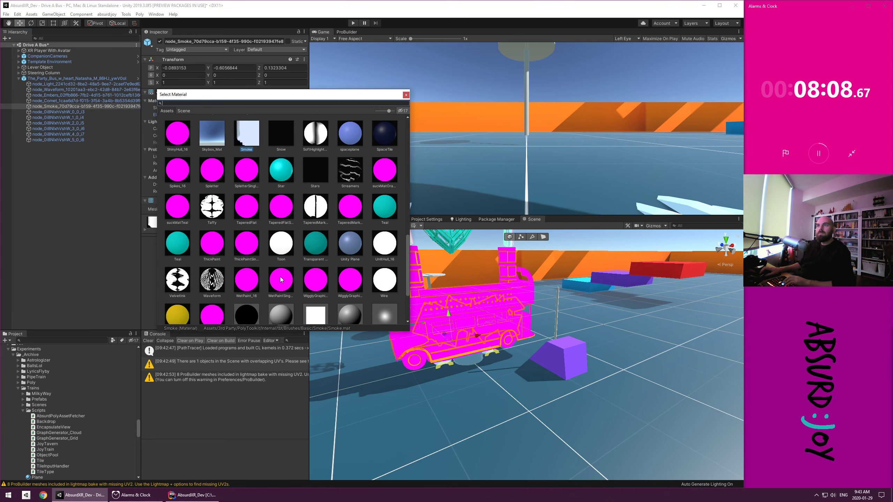
click(350, 171)
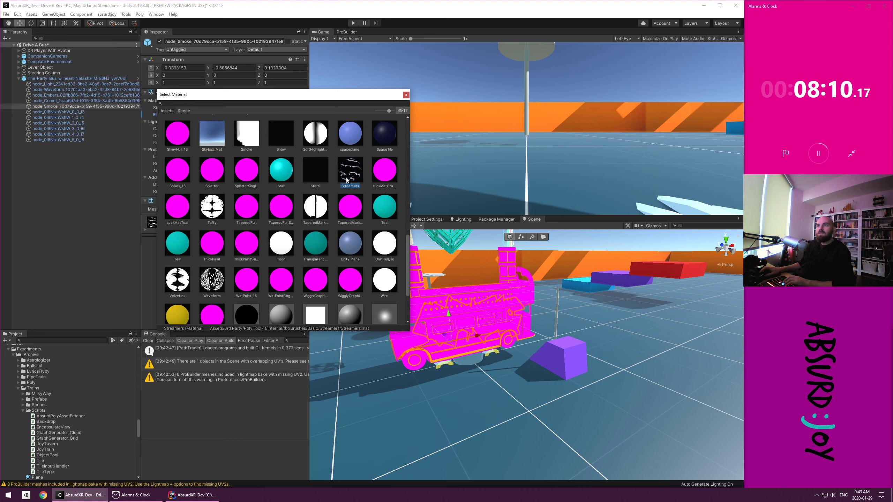
click(87, 112)
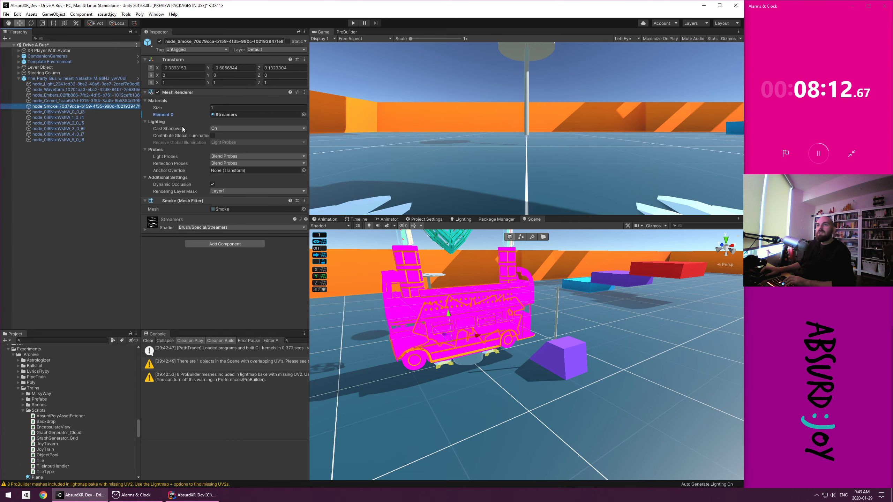
Try the Marker and Snow materials on the bus node ending in 0_0_i3, settling on HeadMaterial
click(86, 112)
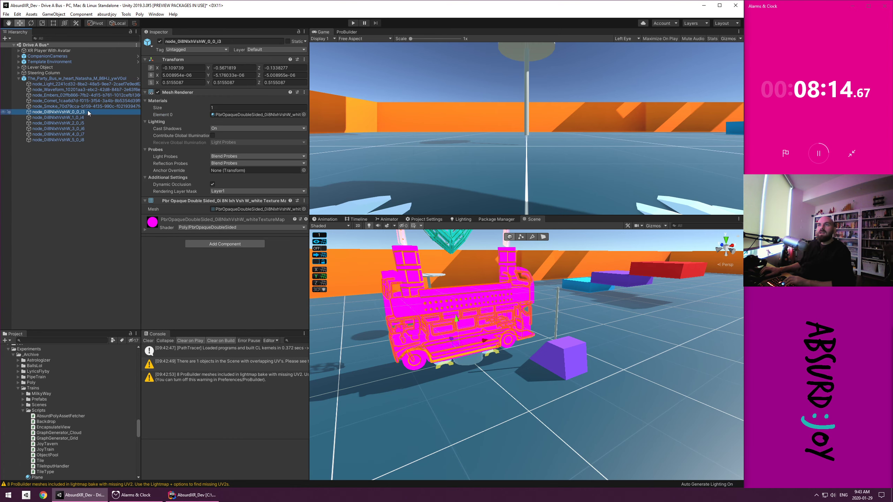
click(304, 114)
click(177, 145)
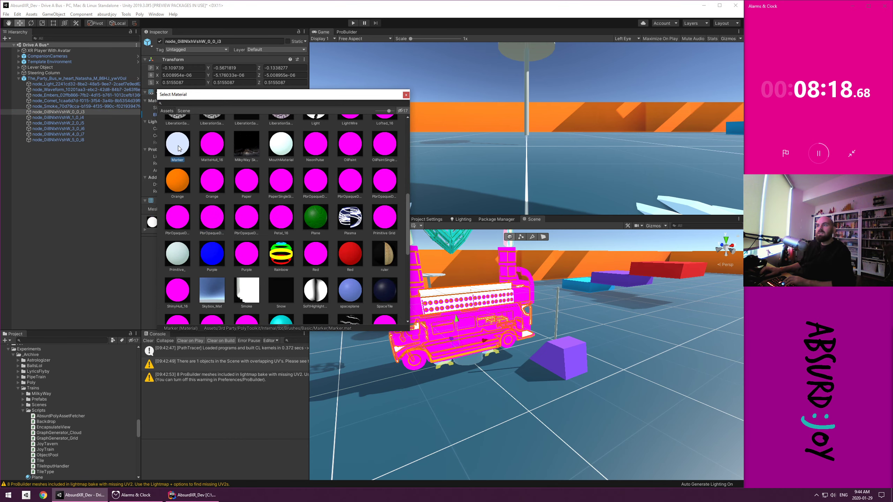
scroll(178, 145, down, 3)
click(274, 229)
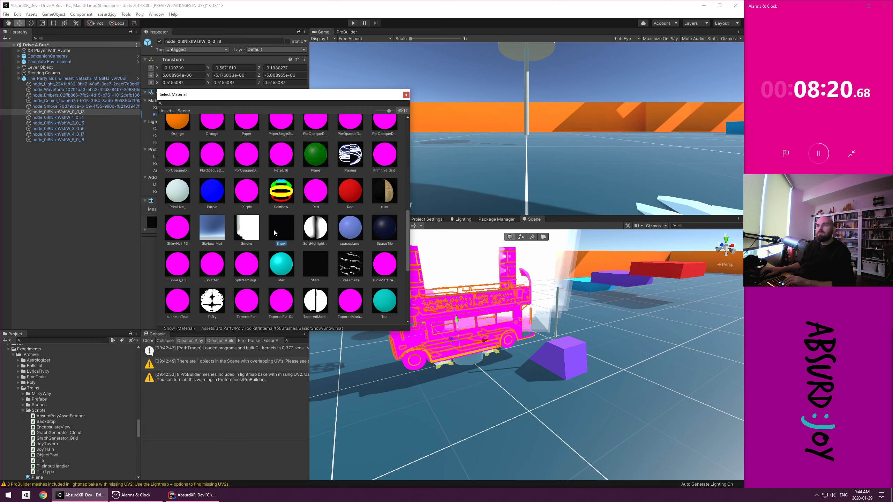
scroll(273, 230, up, 6)
click(317, 225)
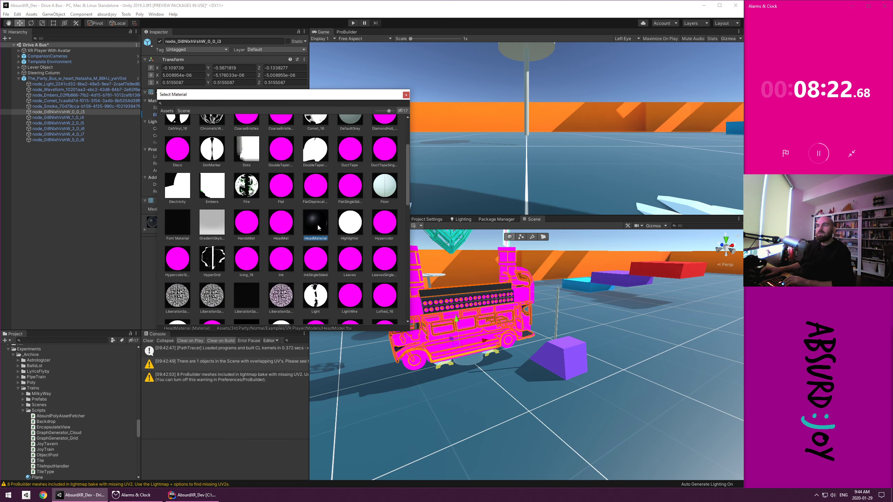
click(77, 113)
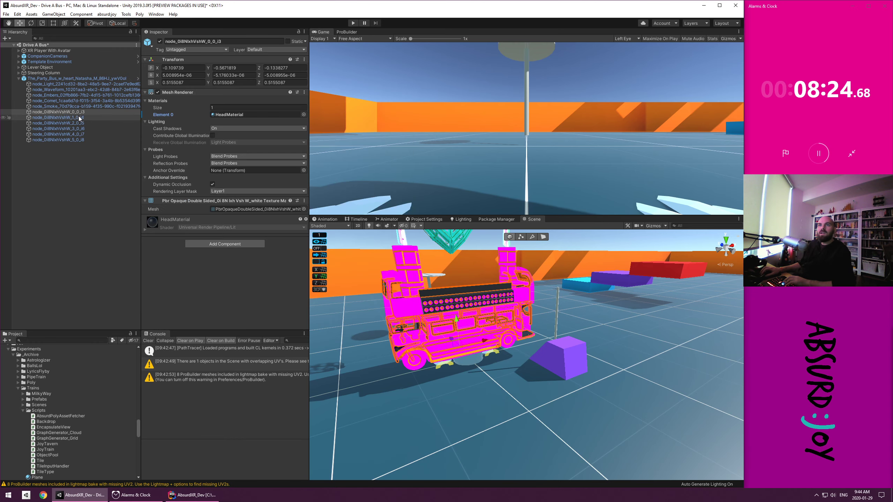
Try the Red and Font Material options on the bus node ending in 1_0_i4, settling on HeadMaterial
click(76, 119)
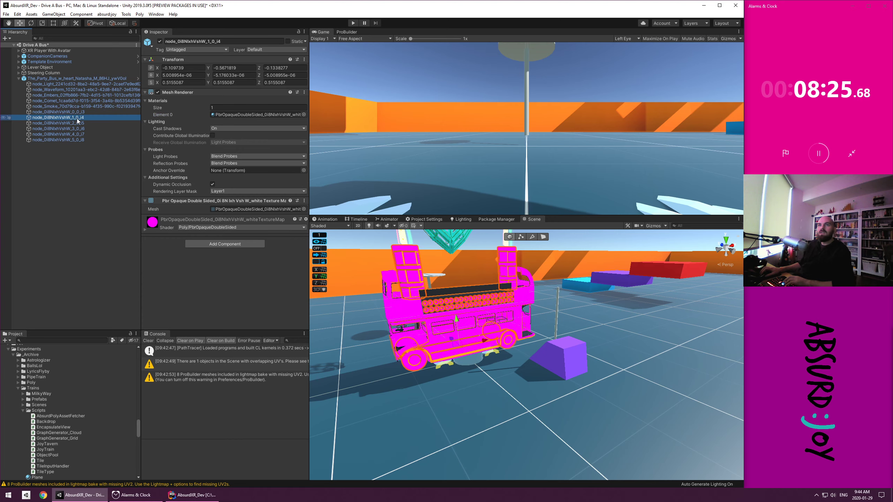
click(304, 114)
click(351, 254)
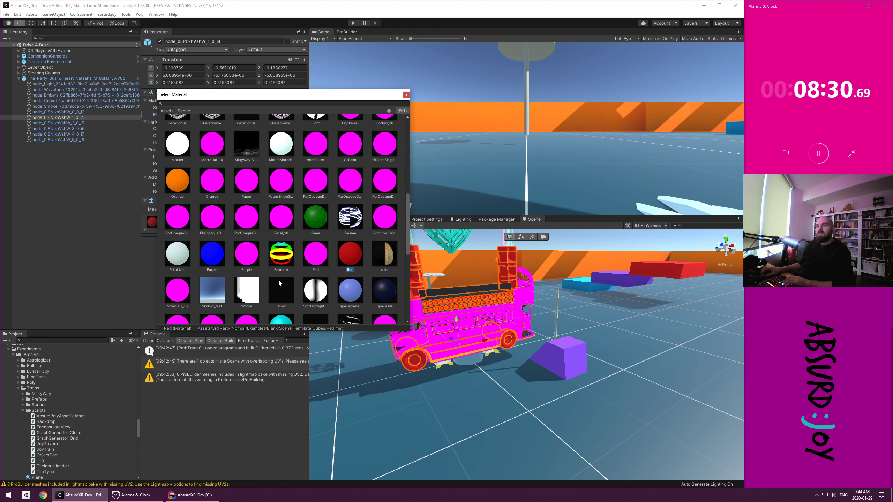
scroll(300, 281, up, 3)
click(178, 159)
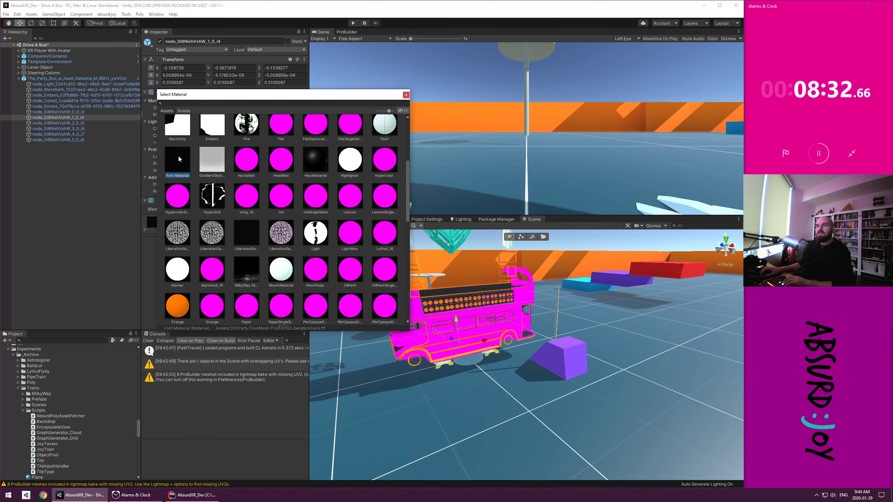
click(309, 163)
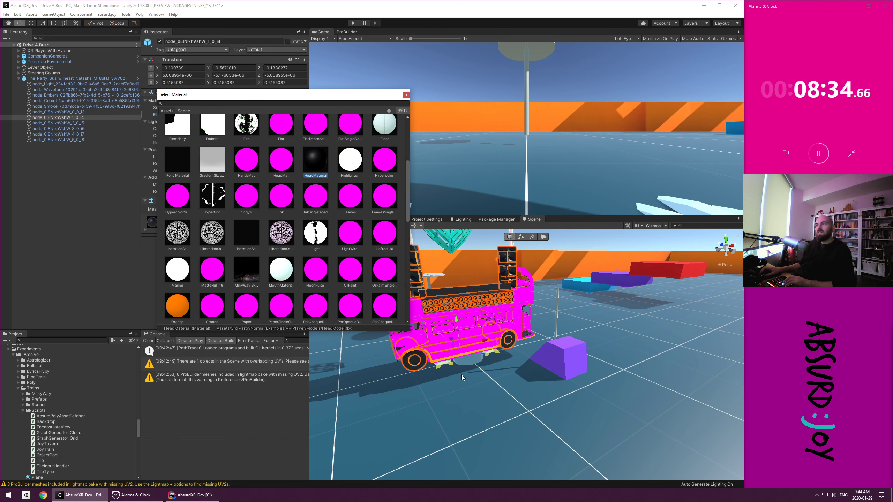
Assign the Universal Render Pipeline Red material to the bus body node ending in 2_0_i5
click(83, 124)
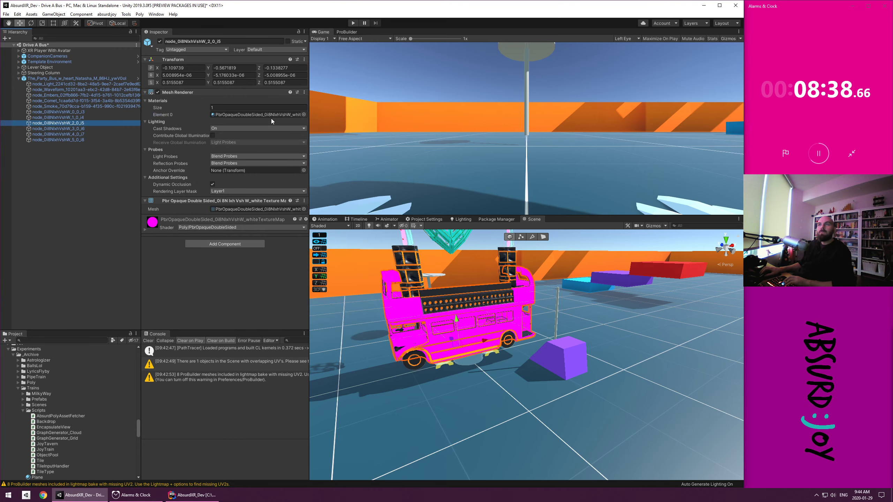
click(304, 114)
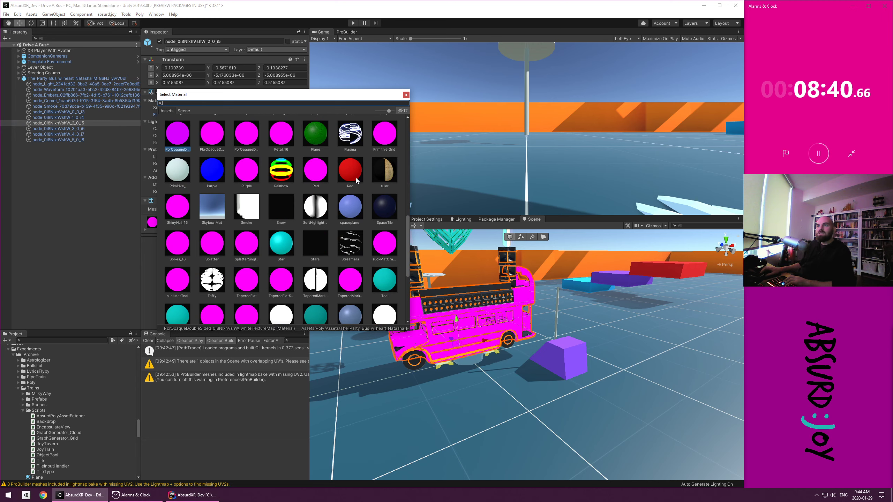
click(356, 177)
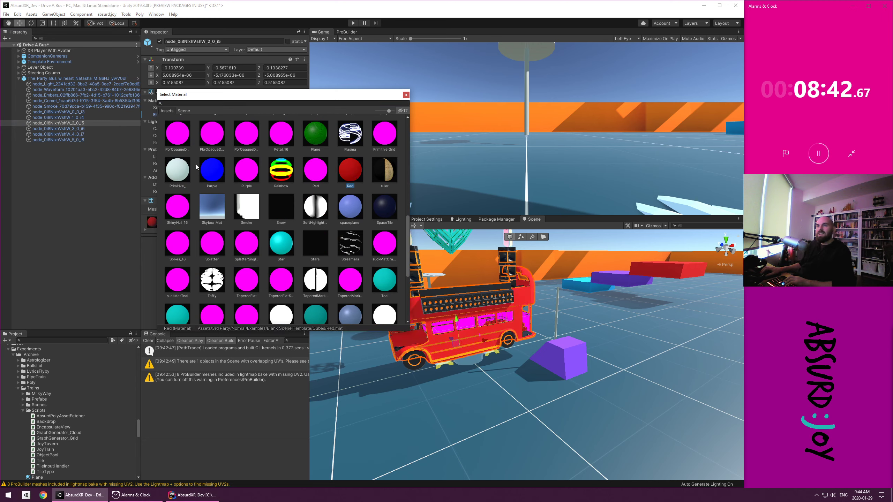
click(87, 128)
Try the Plane, Red and Purple materials on the bus node ending in 3_0_i6, settling on Yellow
click(70, 129)
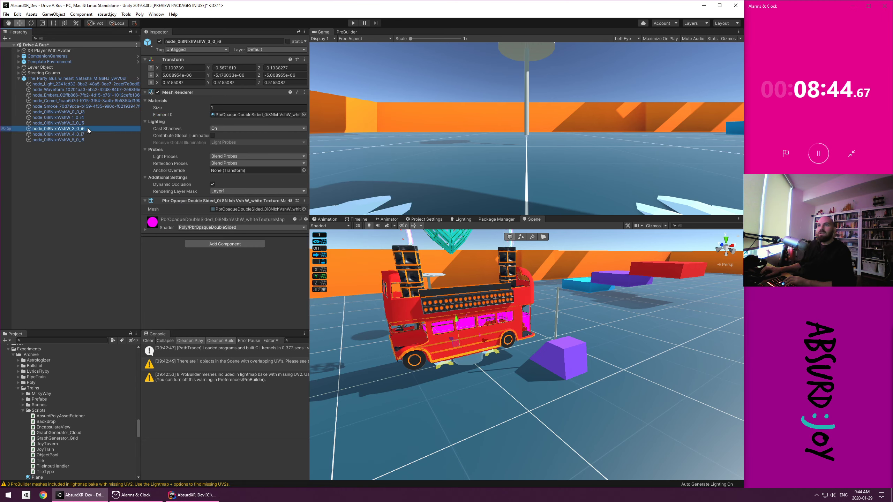
click(304, 115)
click(314, 259)
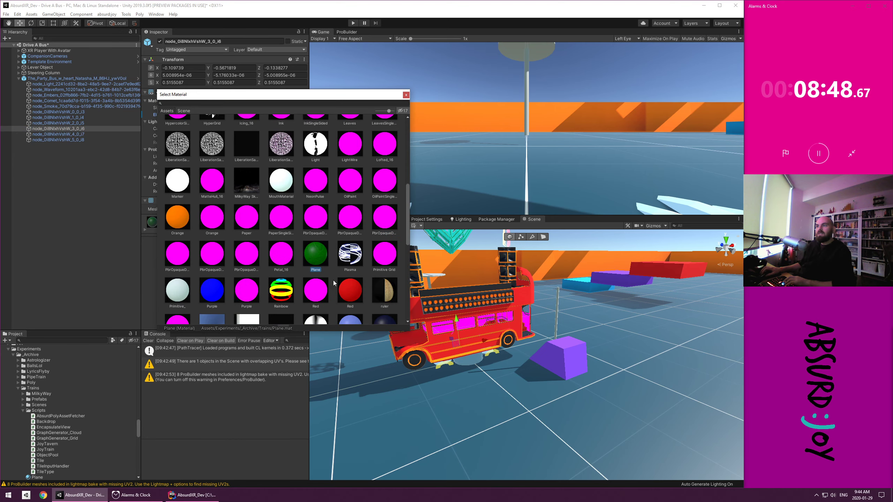
click(348, 296)
click(324, 296)
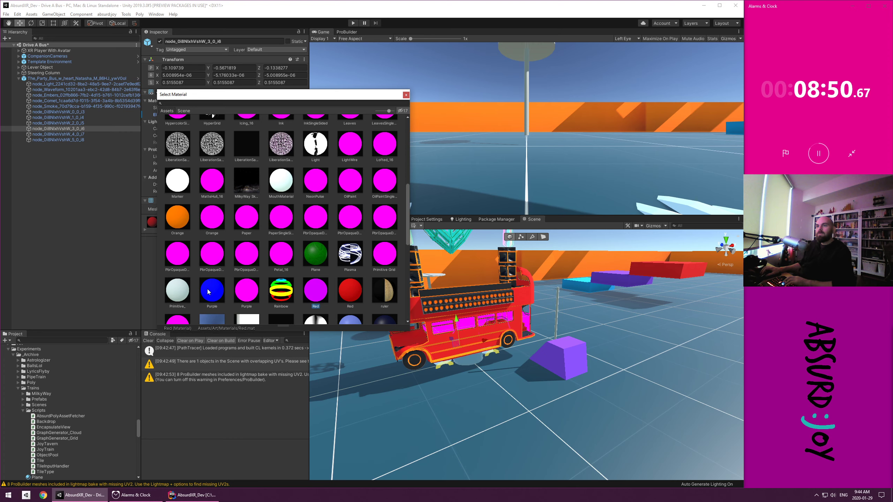
click(208, 292)
scroll(229, 261, down, 5)
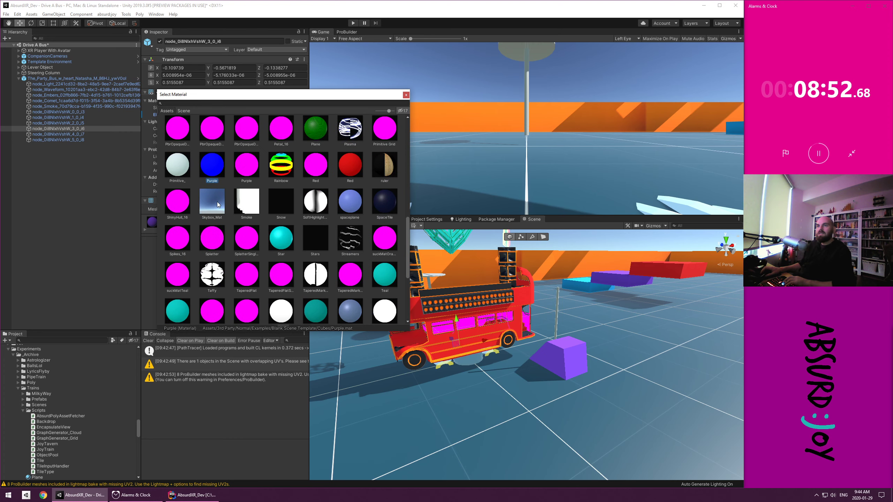
scroll(184, 250, down, 1)
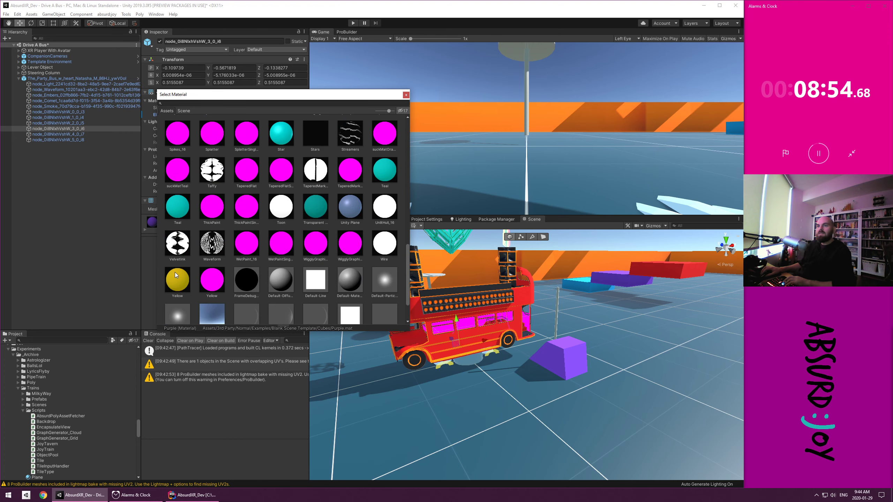
click(174, 272)
Replace the material of the bus node ending in 4_0_i7 with the Universal Render Pipeline Purple material
double_click(85, 134)
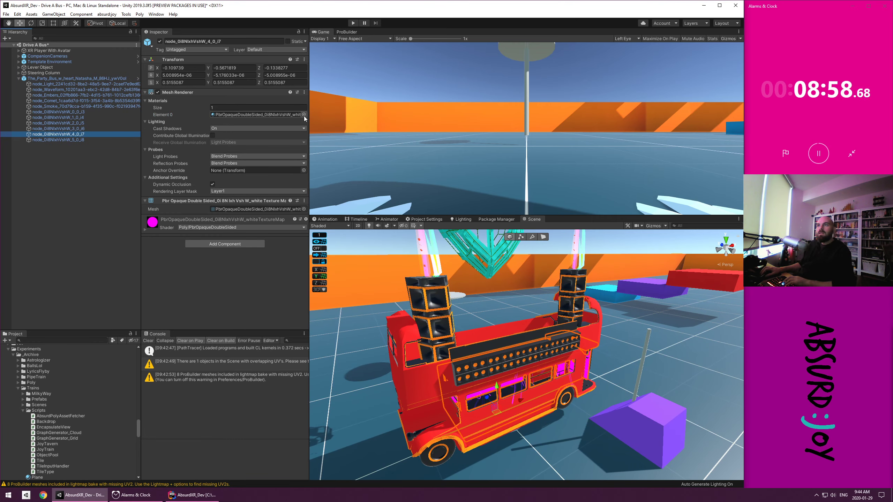
click(304, 115)
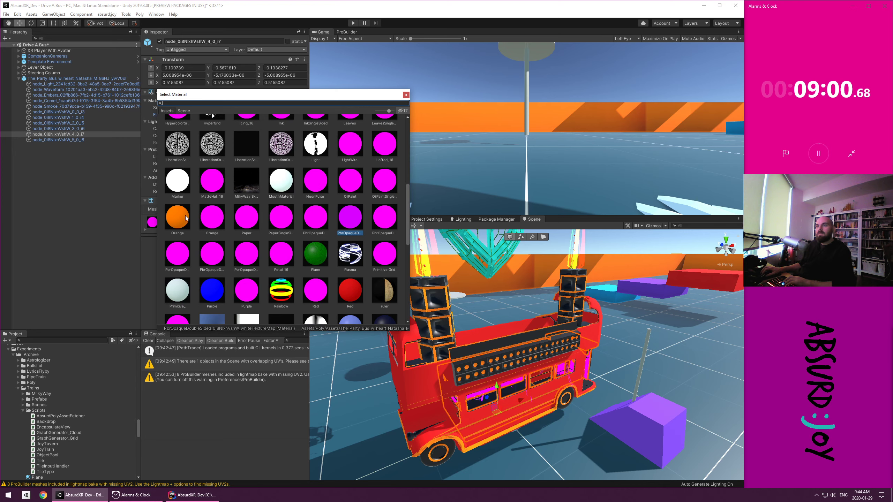
click(315, 291)
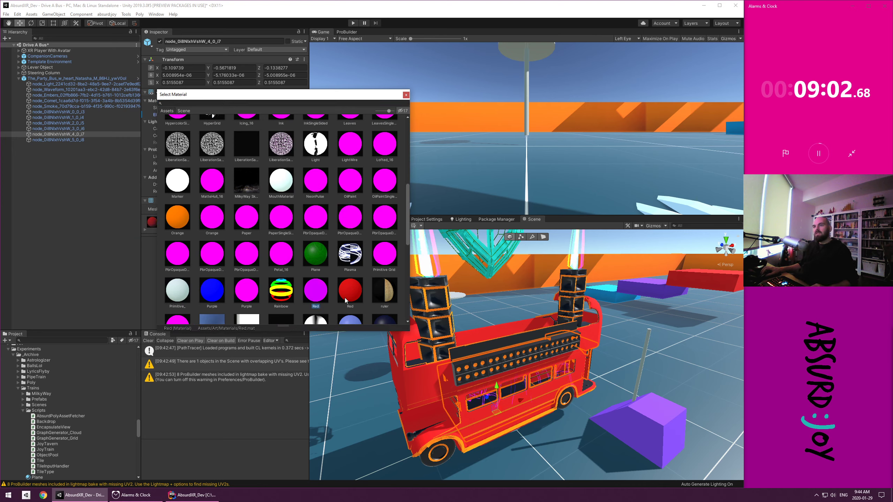
key(alt)
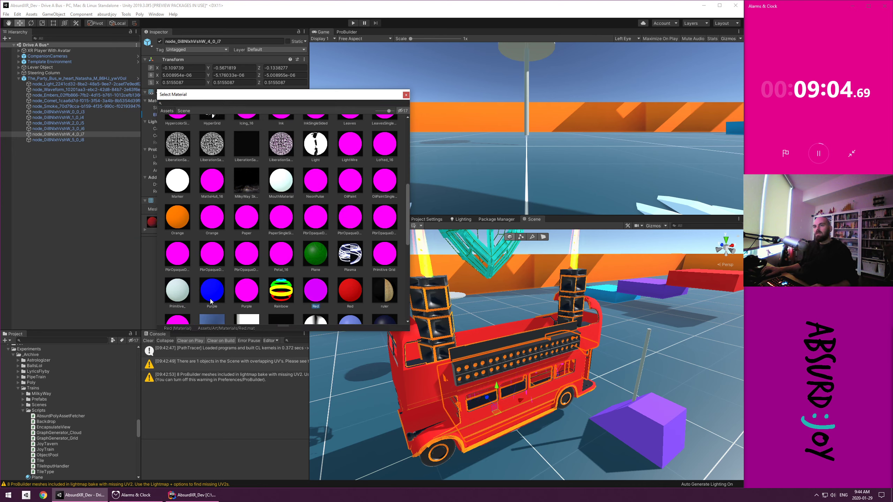
click(210, 300)
click(406, 96)
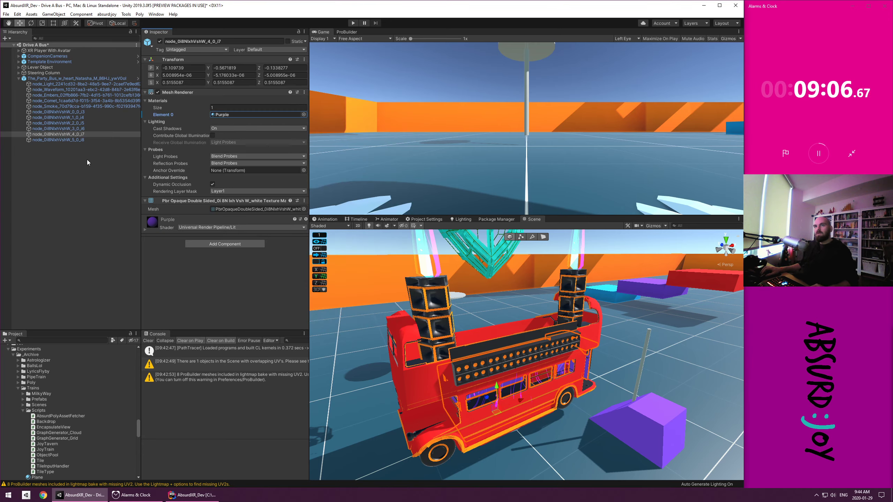
Replace the material of the bus node ending in 5_0_i8 with the Universal Render Pipeline Red material
click(77, 139)
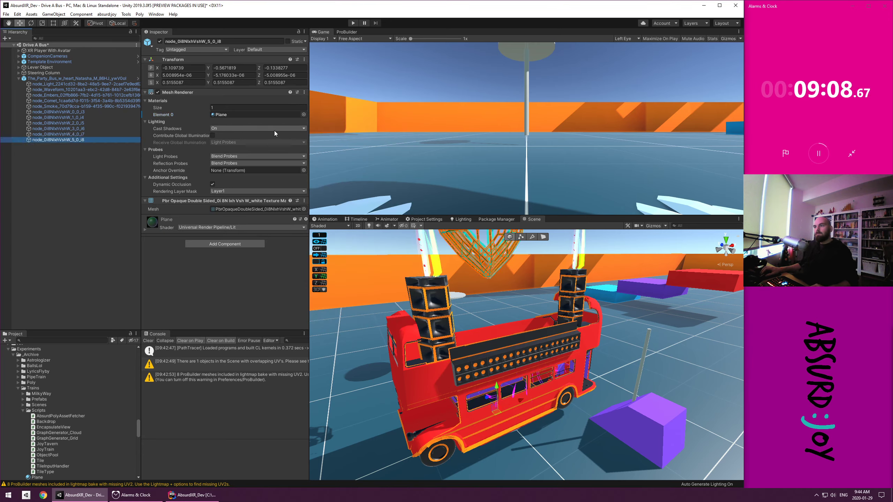
alt+drag(456, 330, 404, 321)
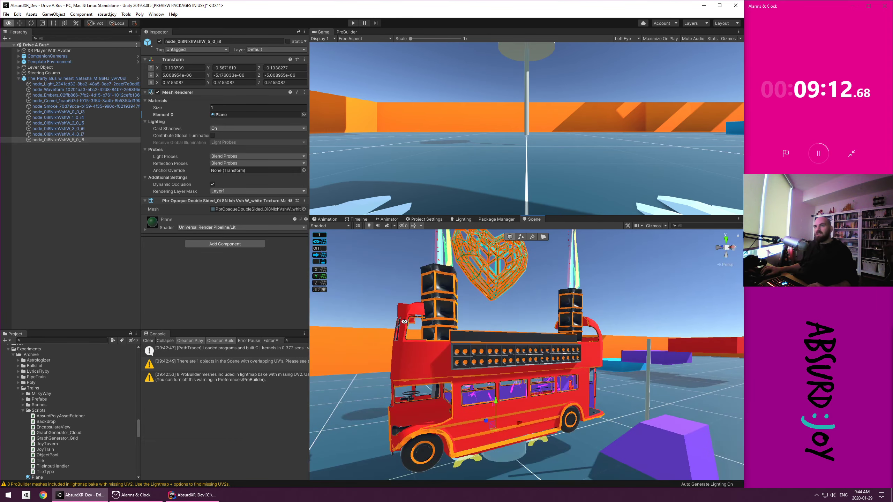
click(303, 115)
click(178, 152)
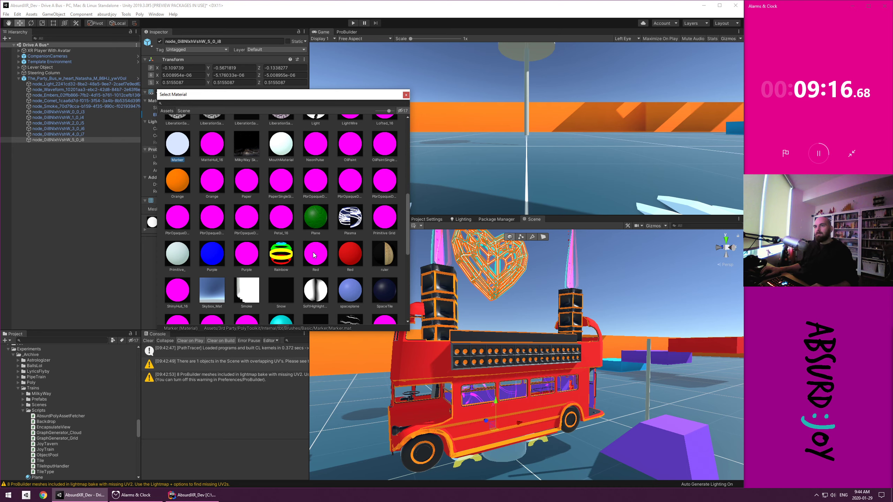
click(348, 257)
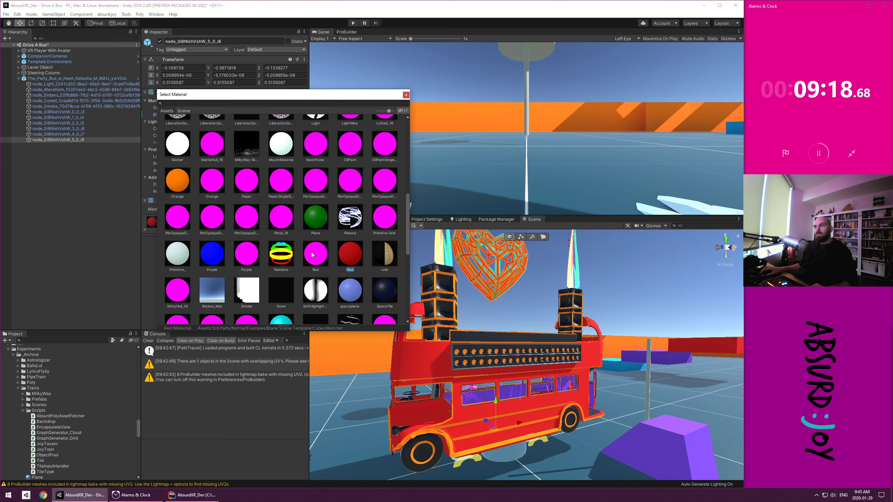
click(406, 95)
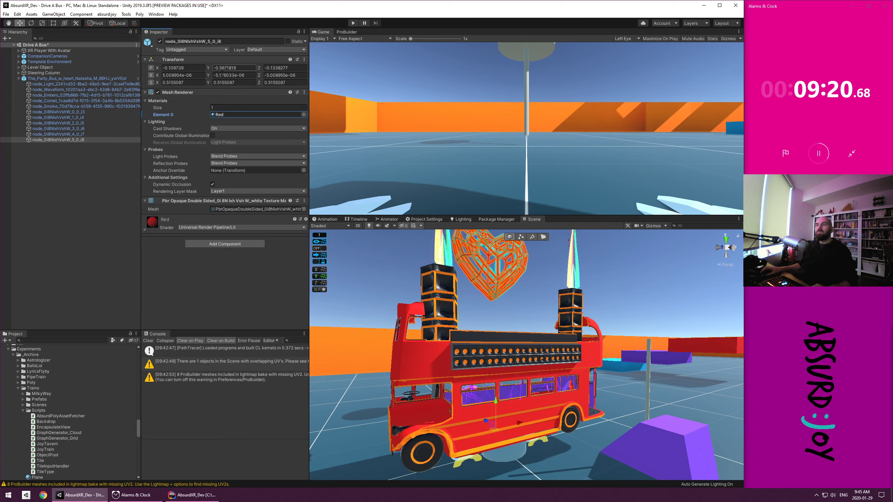
Examine the recoloured party bus in the scene from the side, front and above
alt+drag(355, 334, 416, 353)
scroll(464, 382, down, 3)
middle_drag(417, 353, 407, 266)
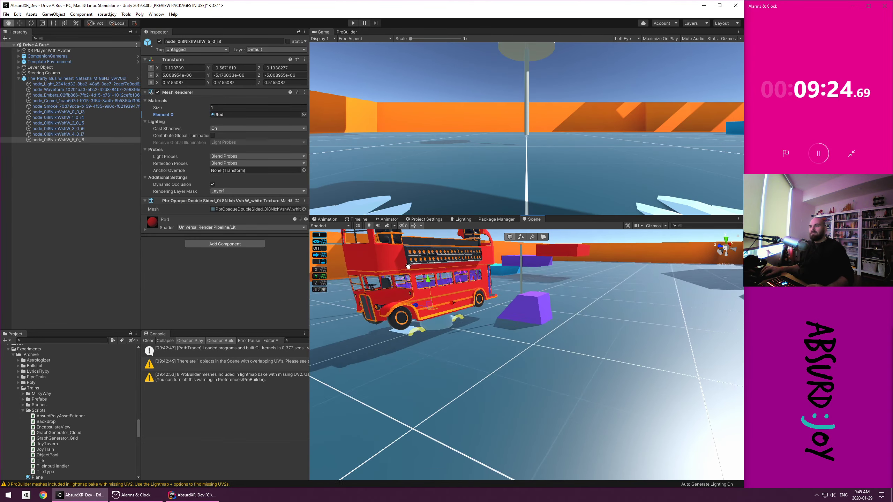
alt+drag(408, 266, 457, 315)
middle_drag(456, 315, 477, 348)
alt+drag(560, 315, 584, 338)
middle_drag(584, 339, 604, 347)
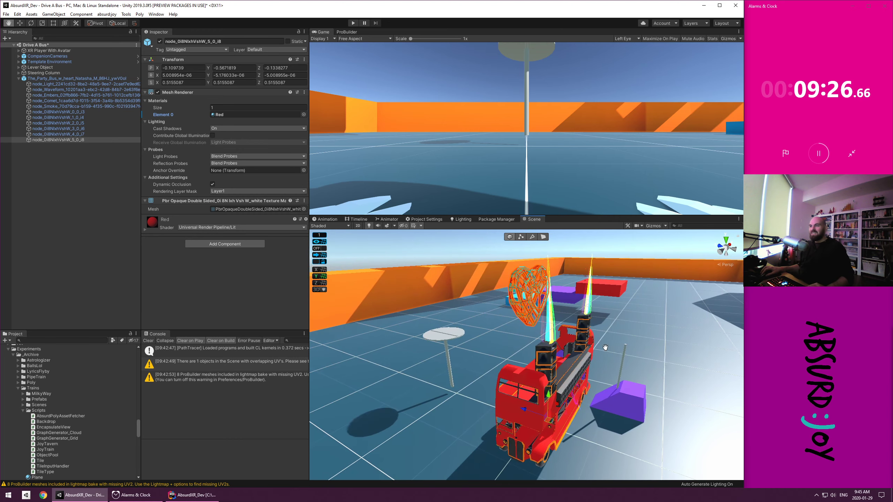
alt+drag(605, 347, 635, 374)
middle_drag(635, 375, 636, 385)
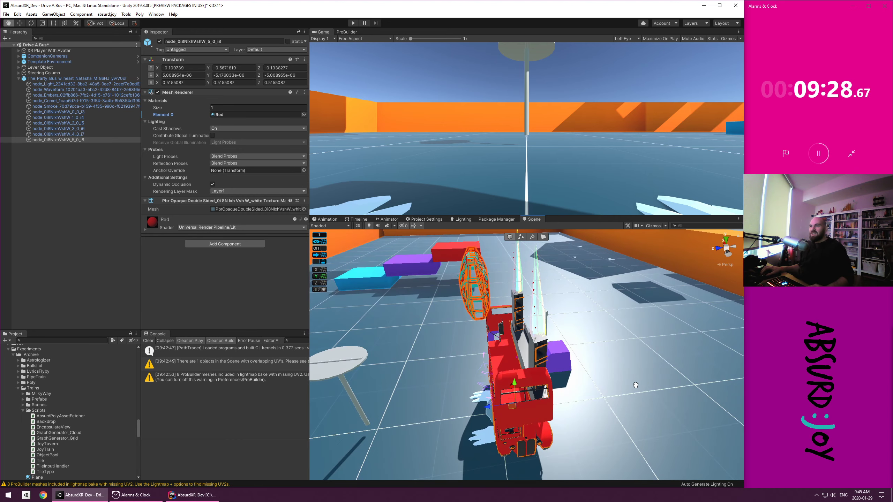
alt+drag(635, 385, 429, 374)
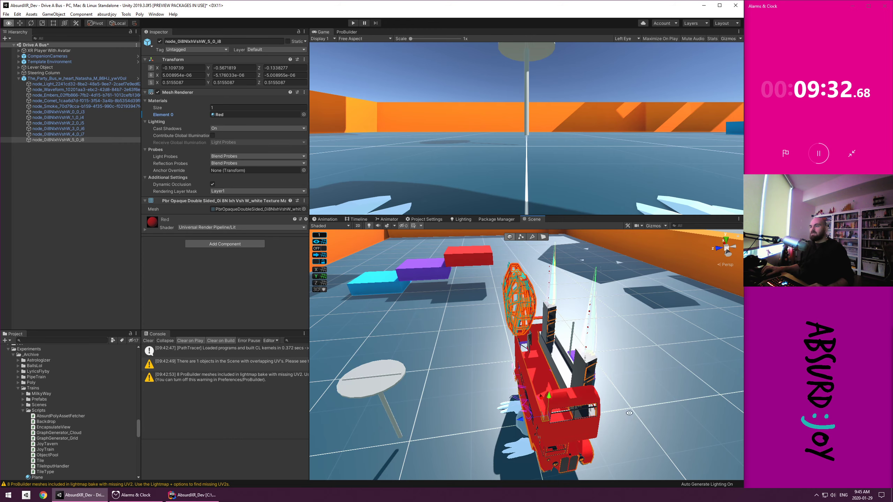
Collapse the party bus hierarchy, select the bus's root object and move it along Z to about 1.65
alt+drag(629, 412, 456, 423)
key(ctrl+z)
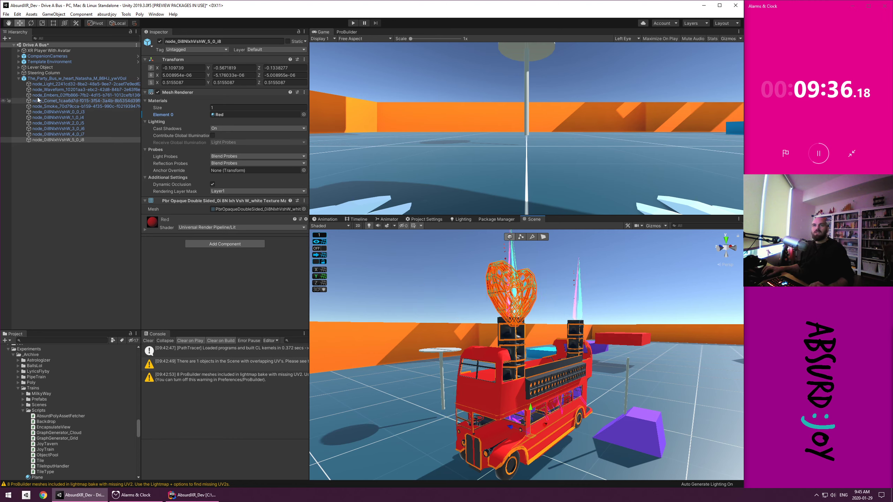
click(18, 78)
click(41, 78)
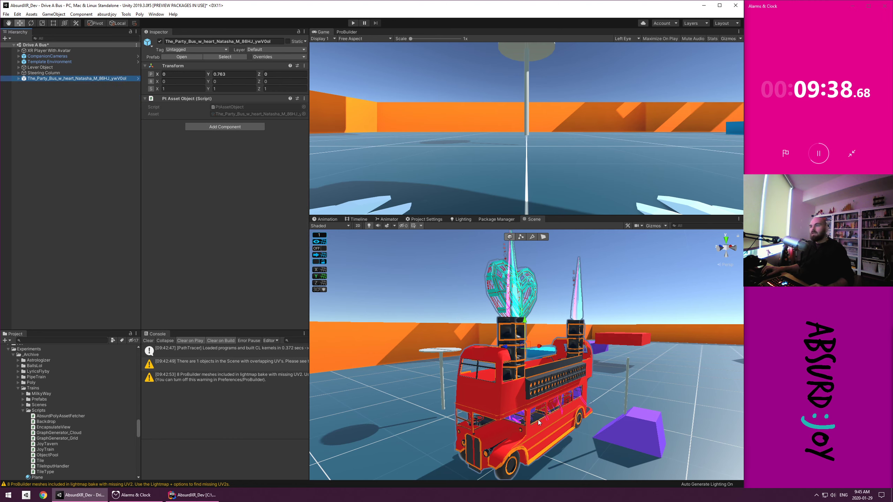
scroll(466, 380, down, 5)
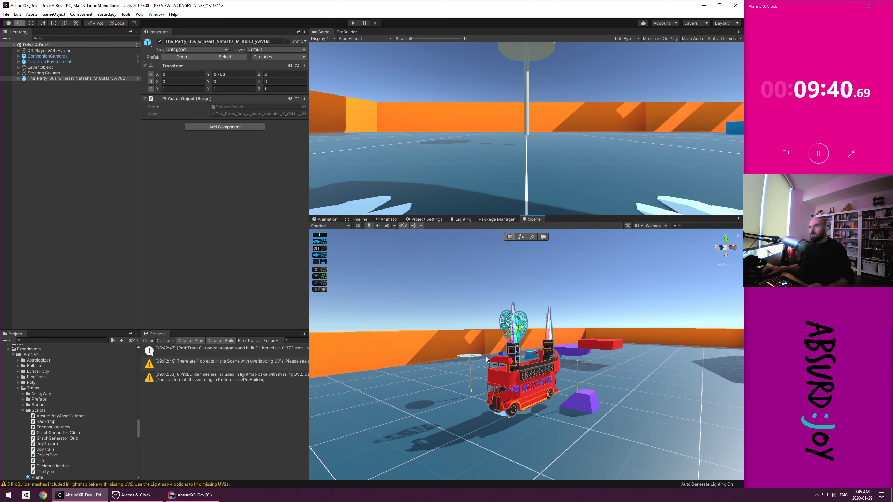
alt+drag(466, 379, 410, 359)
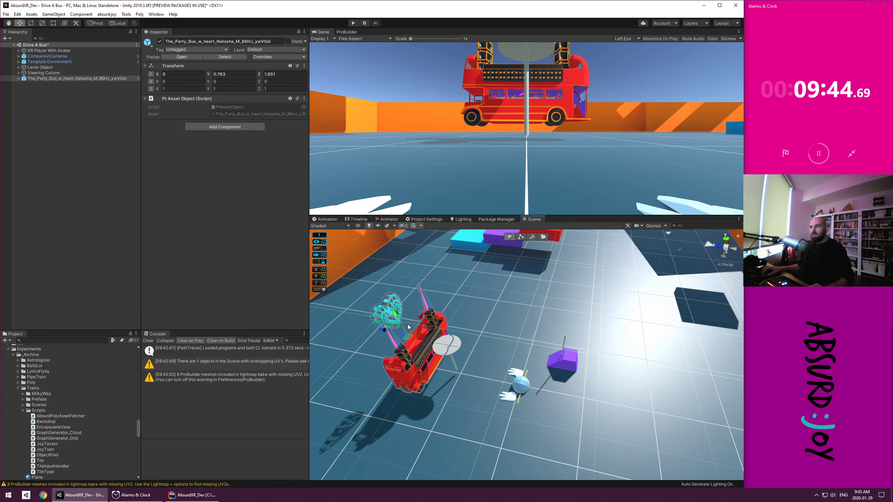
Try scaling the party bus to 10 on all three axes and check its size against the environment
click(192, 89)
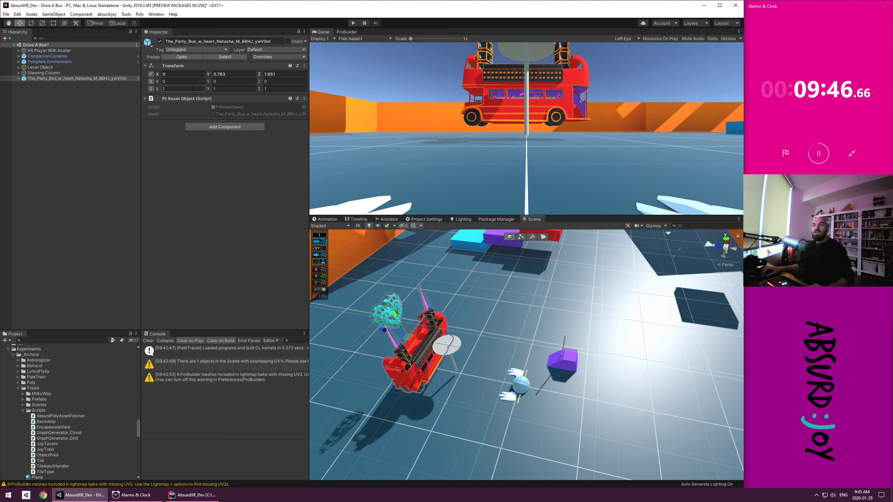
text(10)
key(Tab)
text(10)
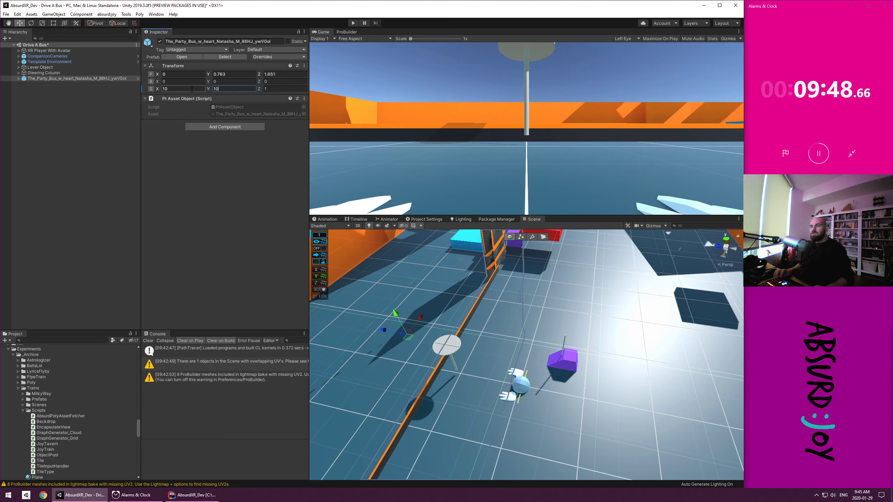
key(Tab)
text(10)
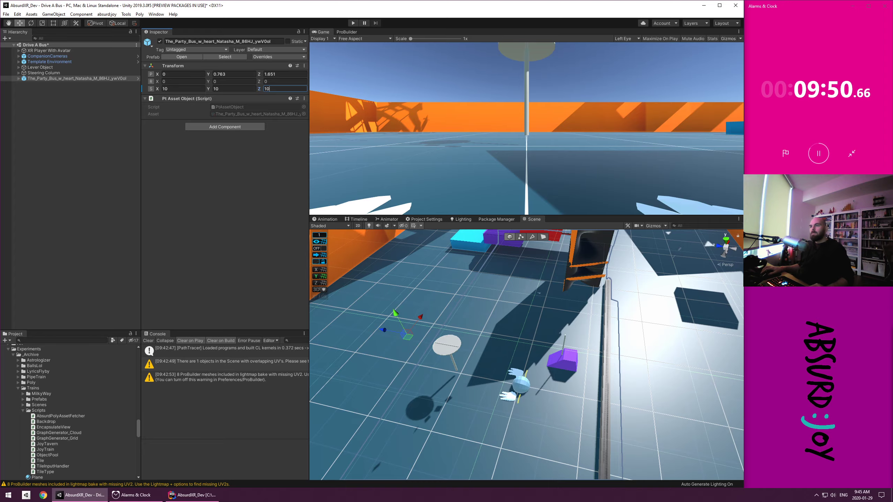
scroll(548, 394, down, 5)
scroll(541, 401, down, 3)
alt+drag(541, 401, 454, 348)
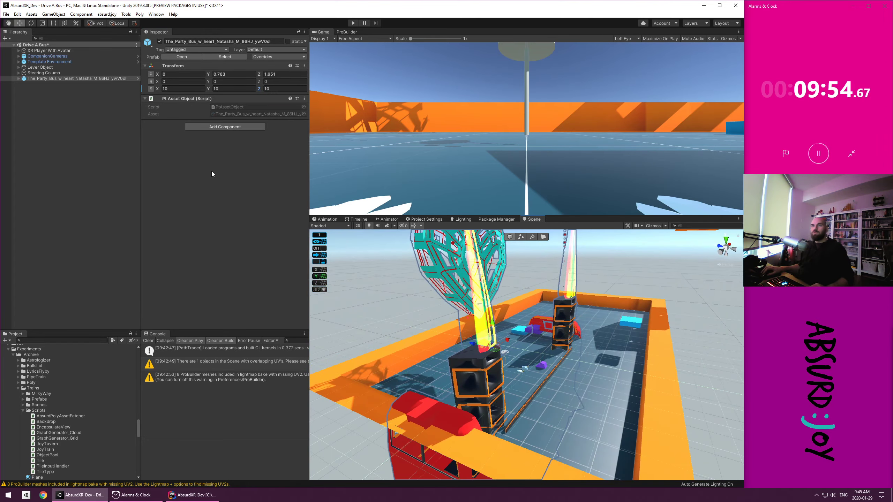
Try a scale of 2 on X, Y and Z for the party bus
text(2)
key(Tab)
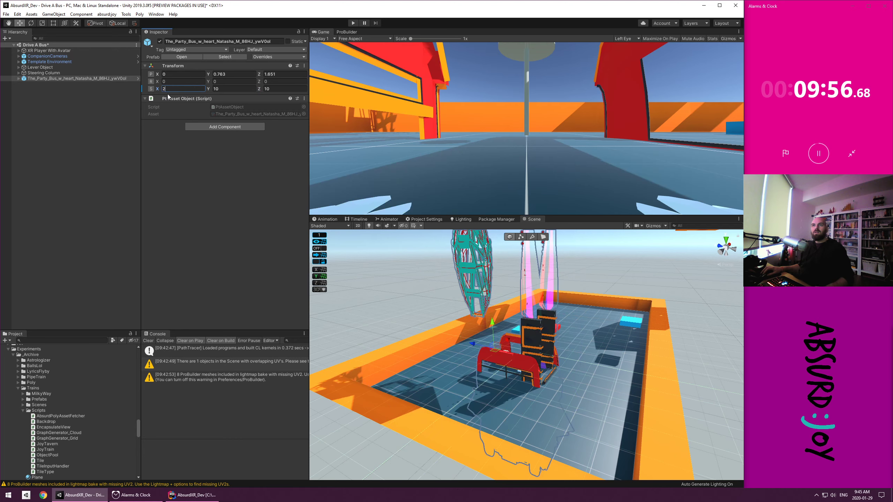
text(2)
key(Tab)
text(2)
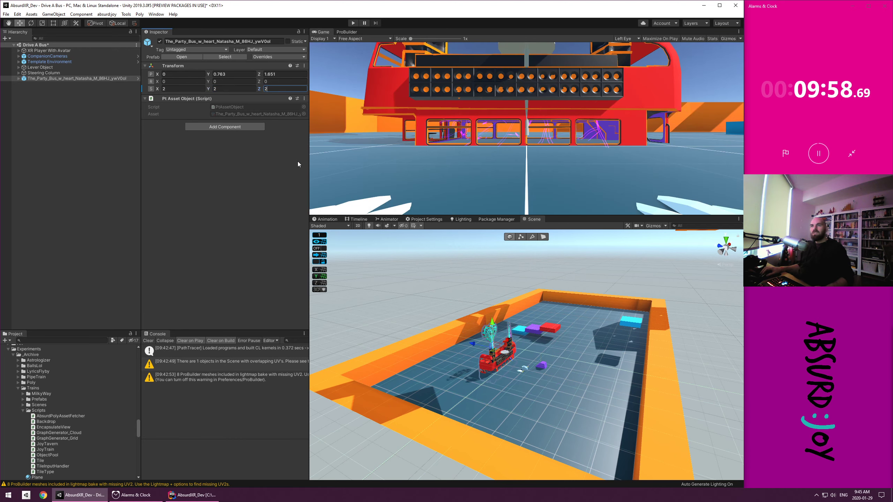
Set the party bus's scale to 5 on all axes and move it to about X 3.97, Y 3.11, Z 1.7
text(5)
key(Tab)
text(5)
key(Tab)
text(5)
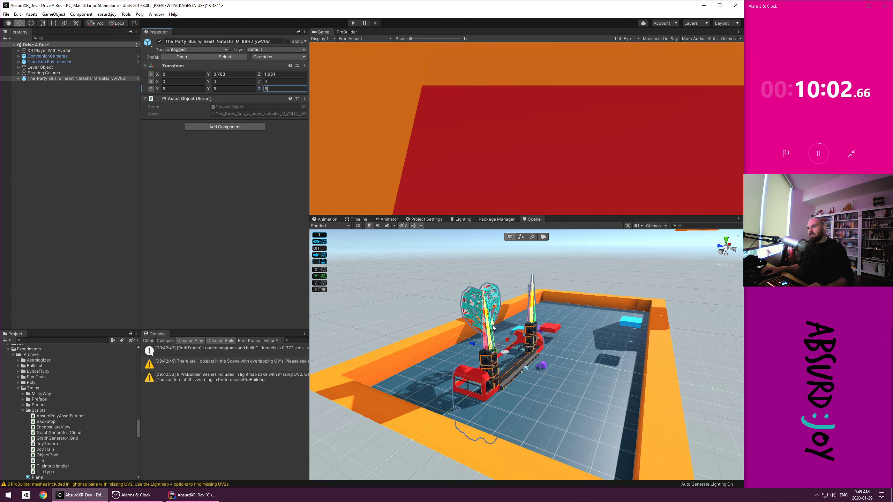
drag(492, 327, 491, 302)
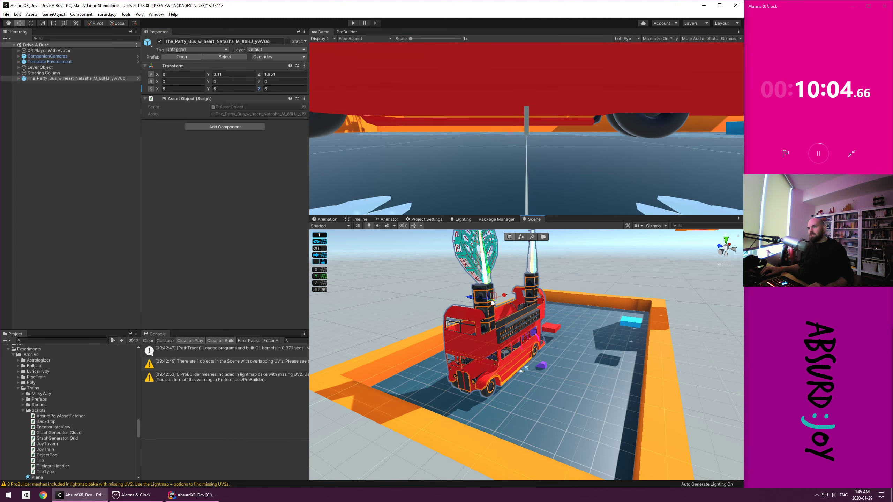
alt+drag(469, 374, 412, 301)
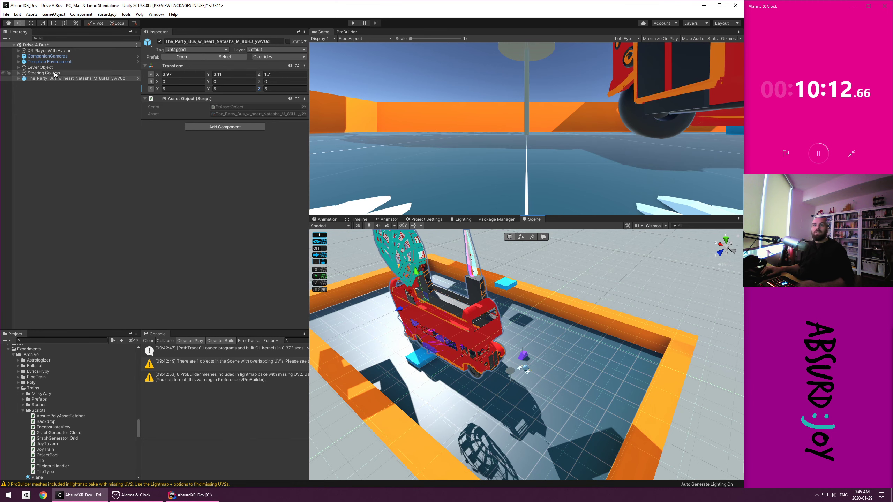
Delete the Lever Object from the Drive A Bus scene
click(44, 67)
key(Delete)
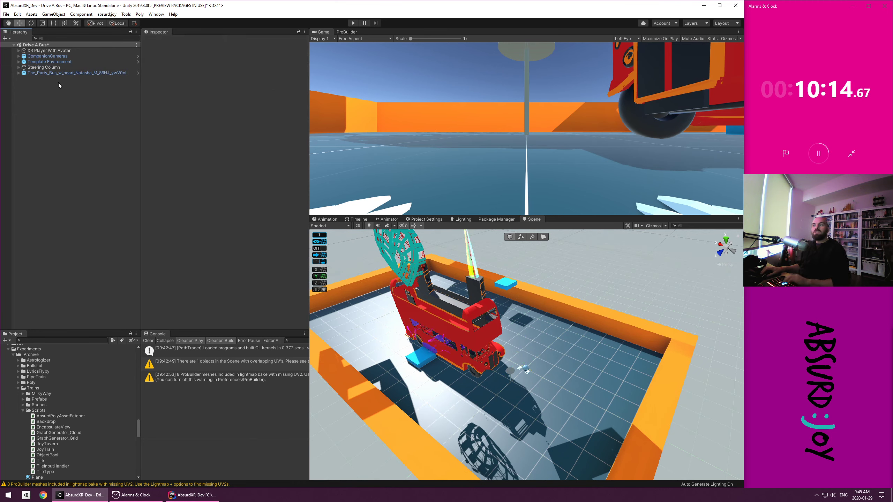
Try to delete the Rim object from the Template Environment prefab instance
click(18, 62)
click(46, 67)
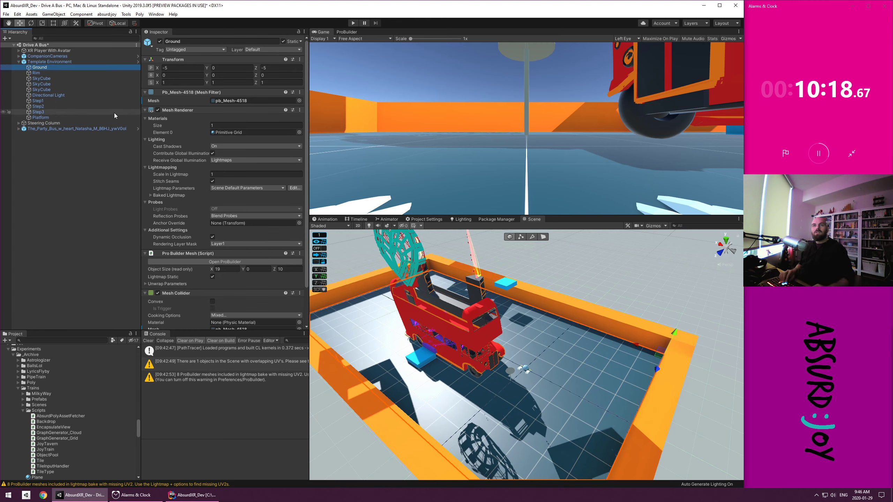
key(Down)
key(Delete)
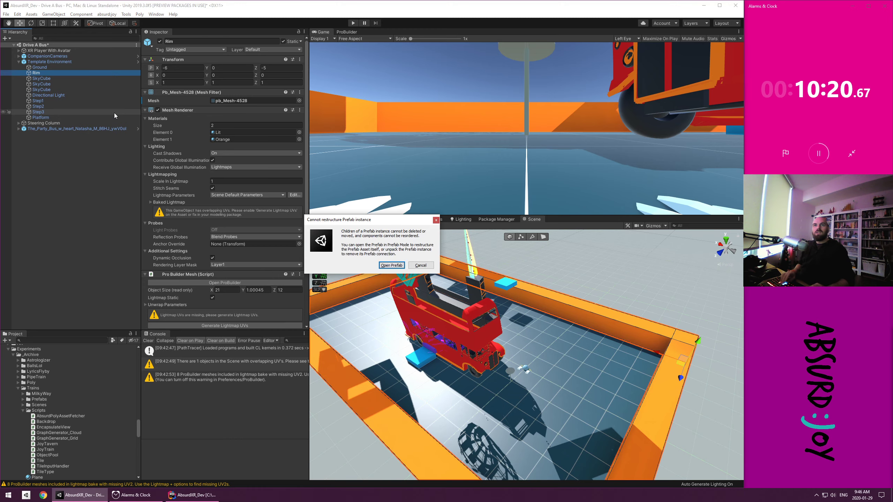
key(Return)
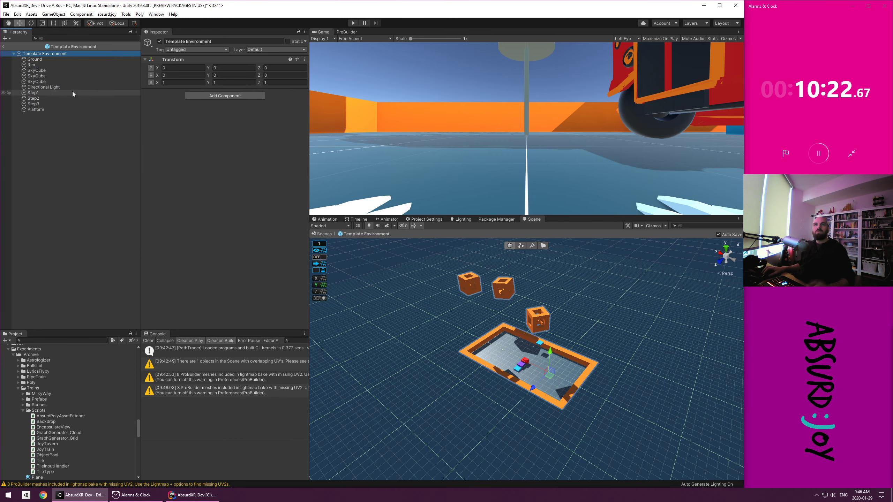
click(1, 46)
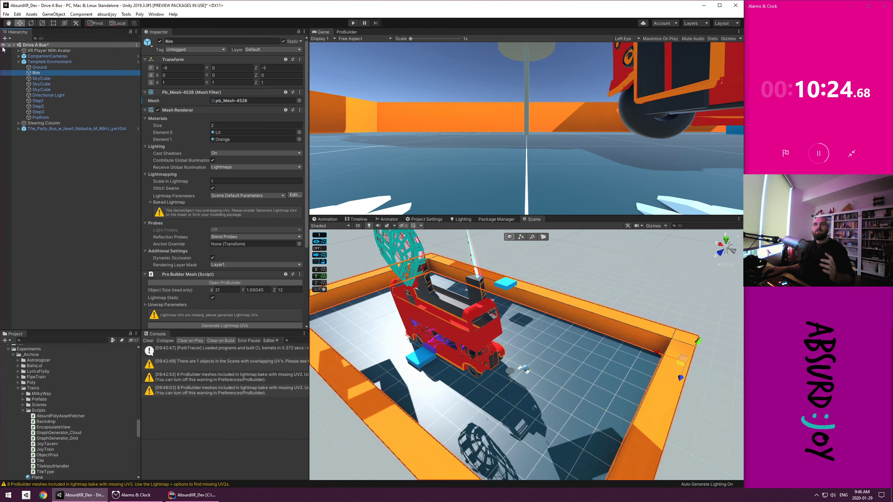
Deactivate the Template Environment children from Rim through Platform and re-enable only the Directional Light
shift+click(46, 116)
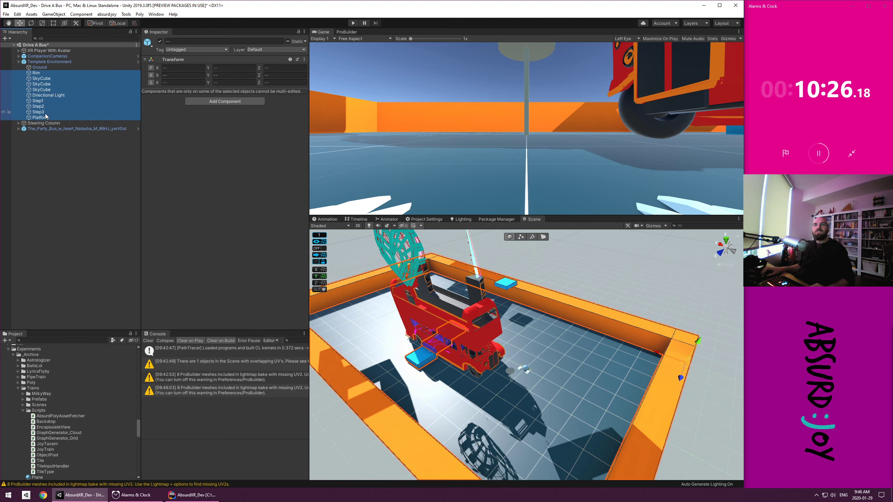
click(161, 41)
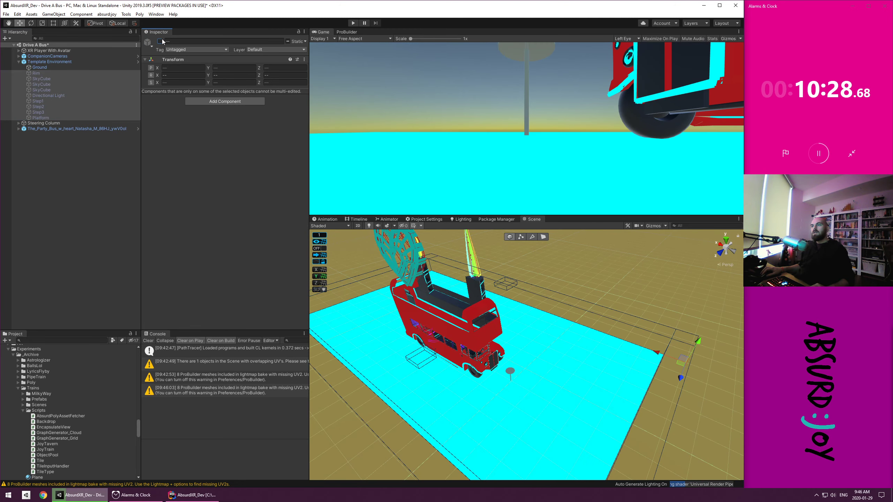
alt+drag(517, 340, 513, 295)
click(54, 94)
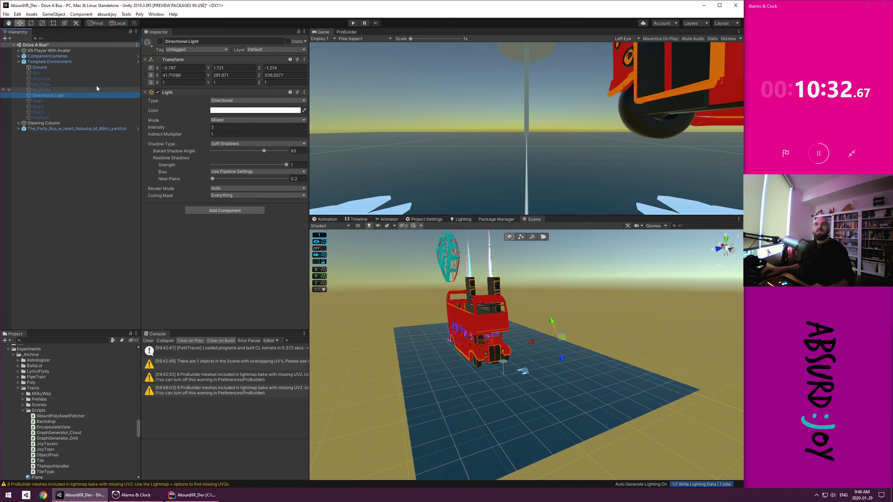
click(160, 41)
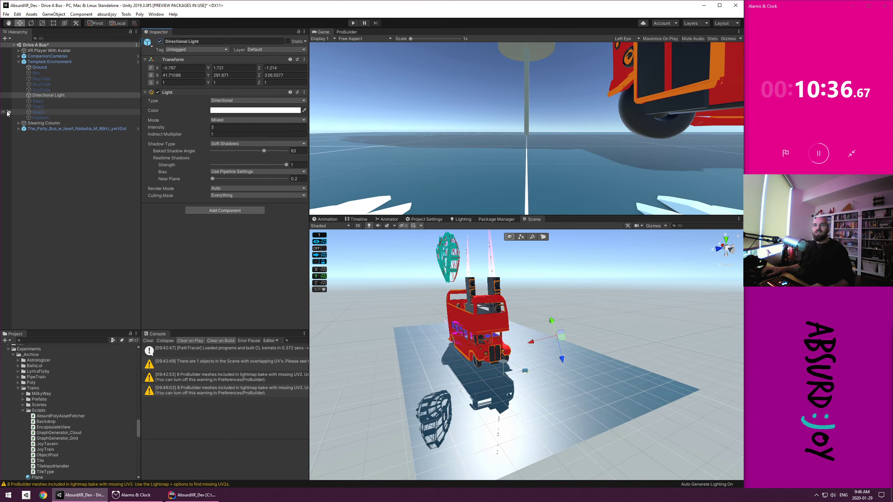
Scale the whole Template Environment uniformly to about 47 so the ground extends far around the bus
alt+drag(581, 322, 511, 381)
click(516, 419)
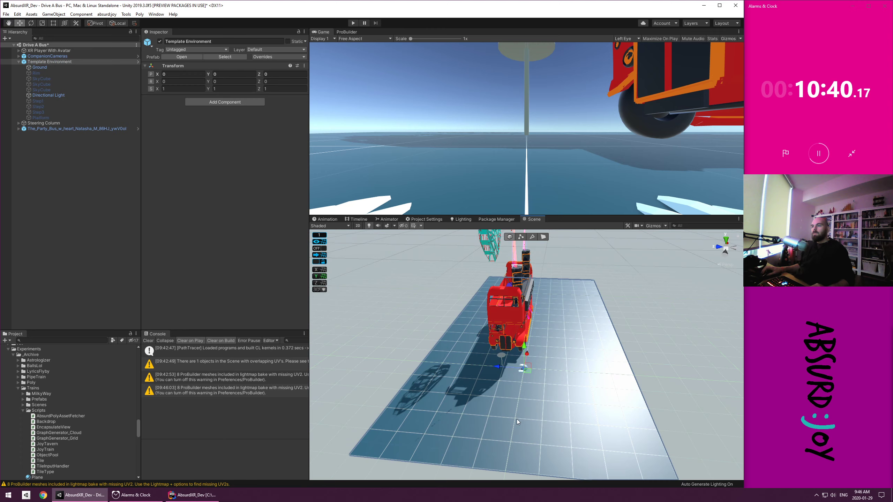
click(104, 151)
click(47, 62)
key(r)
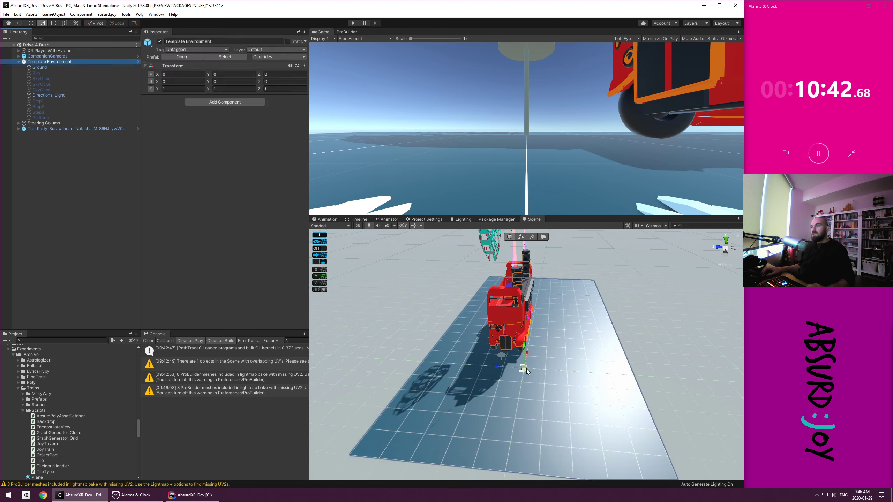
drag(525, 367, 357, 332)
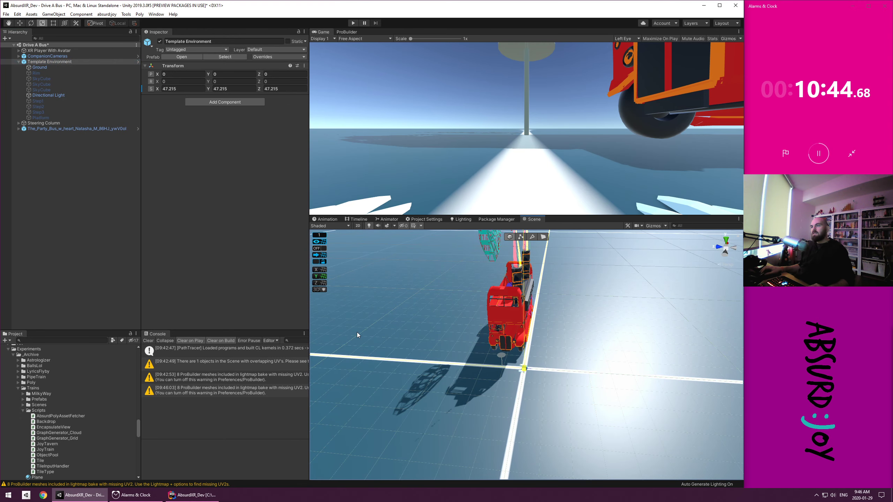
Check the bus on the enlarged ground, test the scene in Play mode and stop it
alt+drag(617, 368, 655, 327)
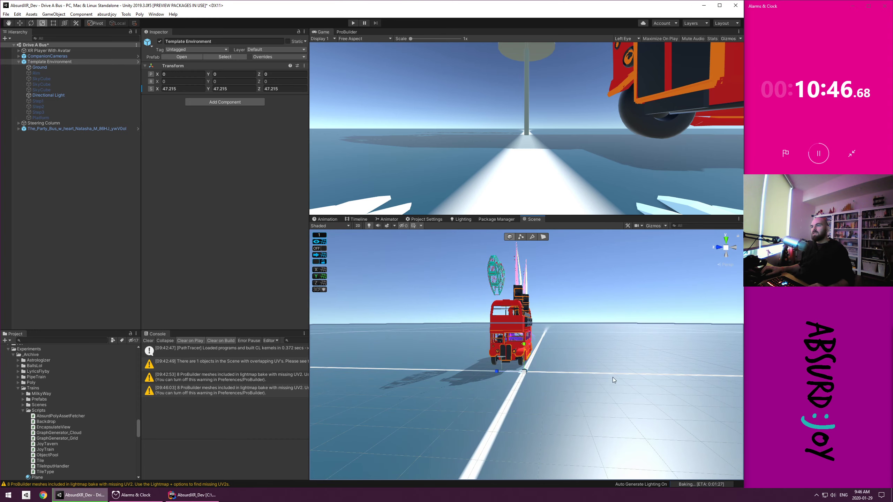
alt+drag(612, 377, 435, 408)
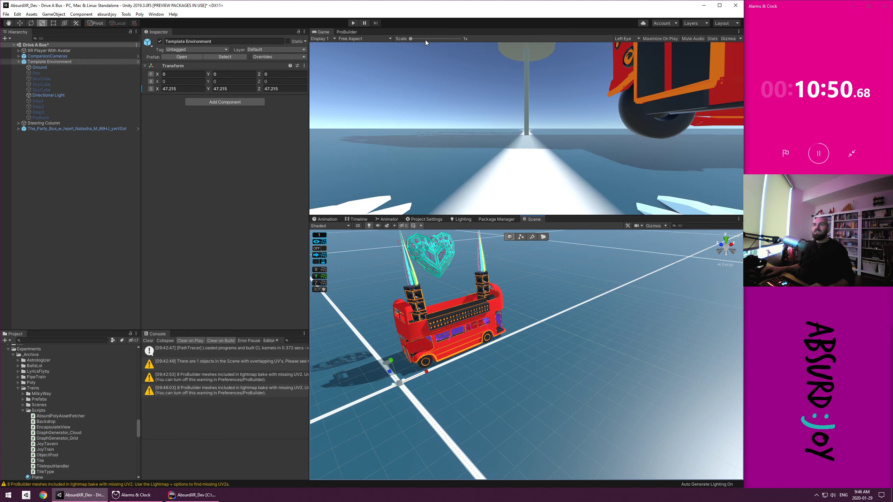
click(354, 23)
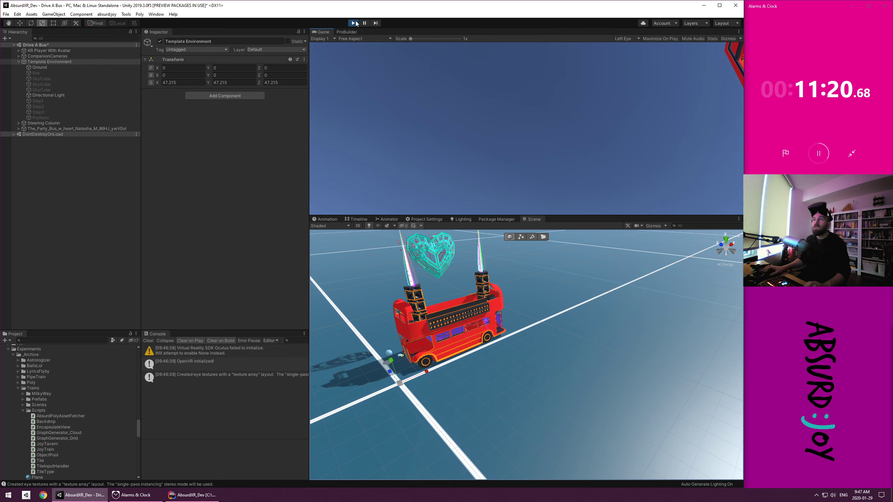
click(353, 23)
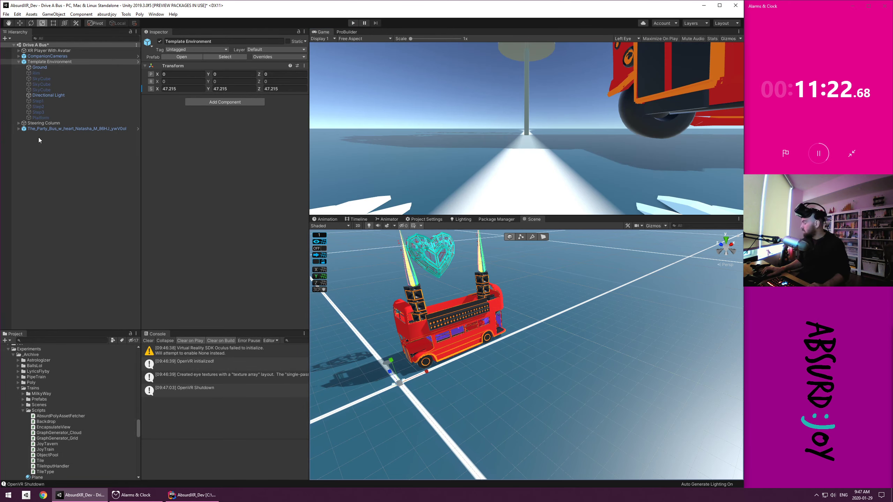
Examine the Humanoid Avatar's hand art objects under XR Player With Avatar
click(18, 61)
click(18, 51)
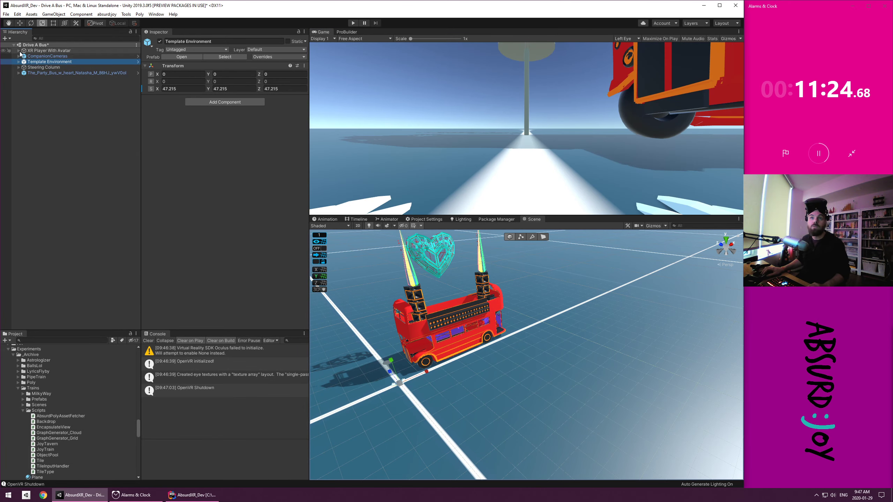
click(23, 56)
click(29, 68)
click(32, 79)
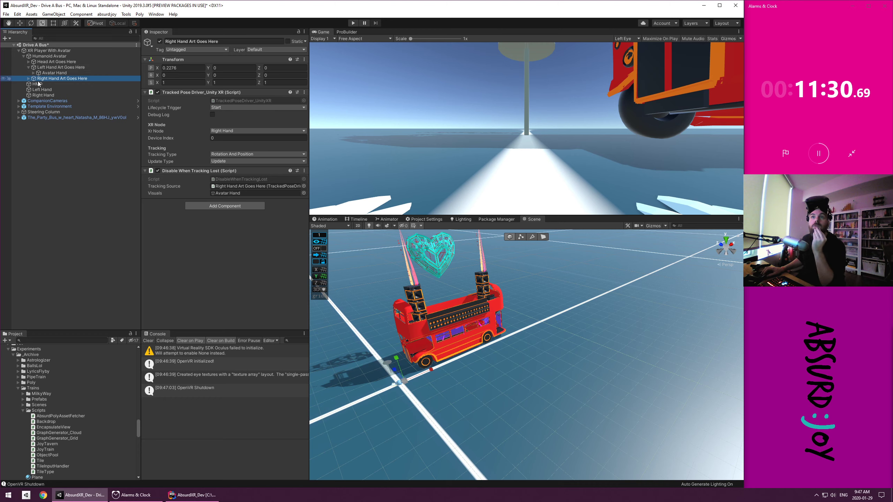
click(29, 67)
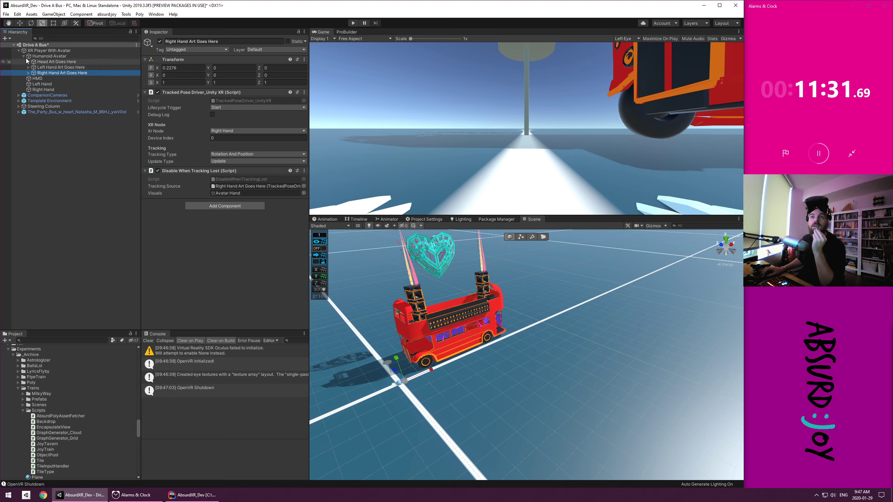
Set the Locomote Style of the Right Hand's Trigger Locomotion component to Point Move
click(42, 84)
click(44, 89)
scroll(213, 267, down, 2)
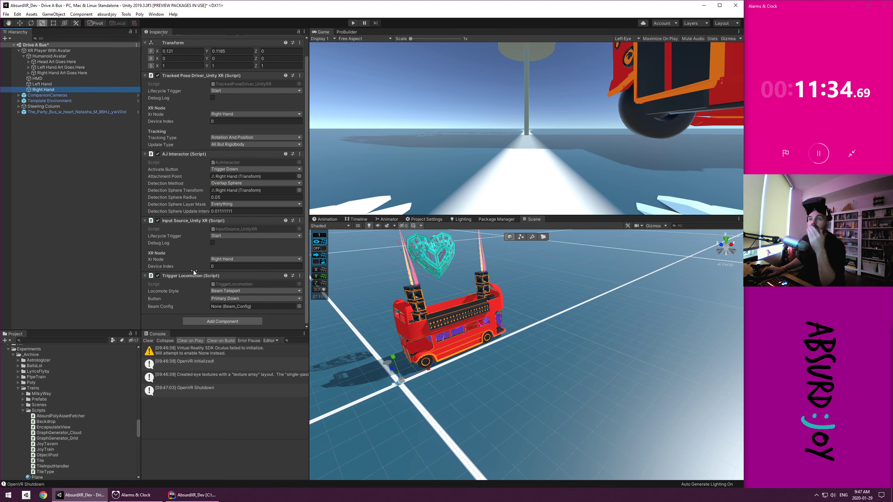
click(227, 292)
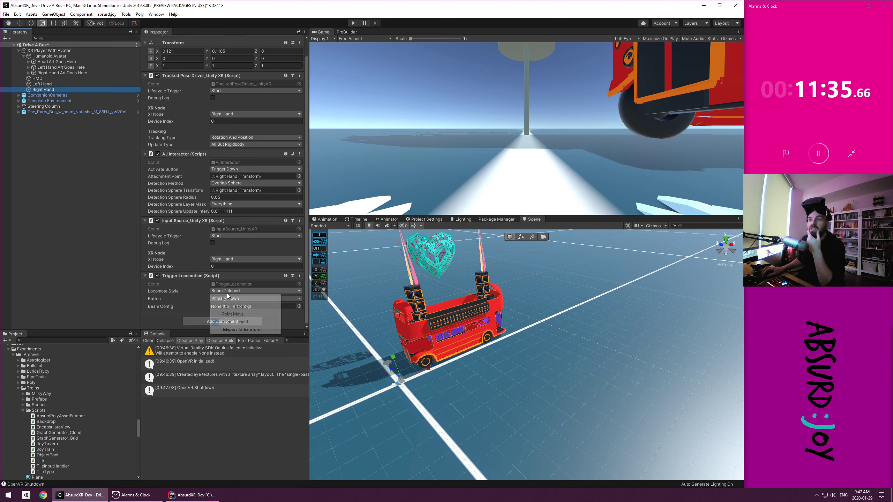
click(247, 315)
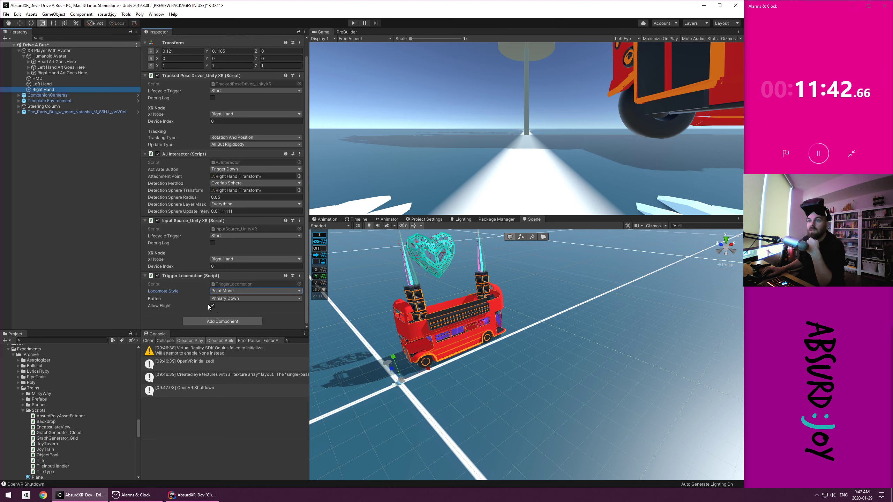
Test the point-move locomotion around the bus in Play mode, ending the test inside the driver's cab
click(354, 23)
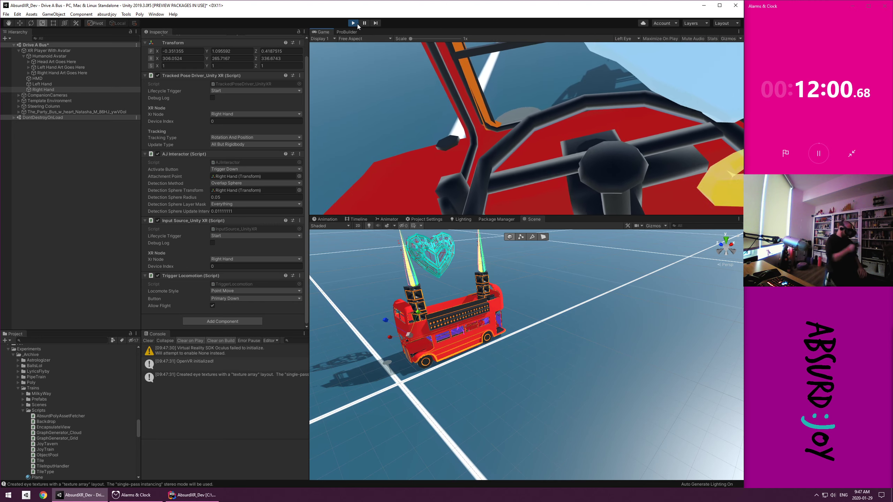
click(353, 23)
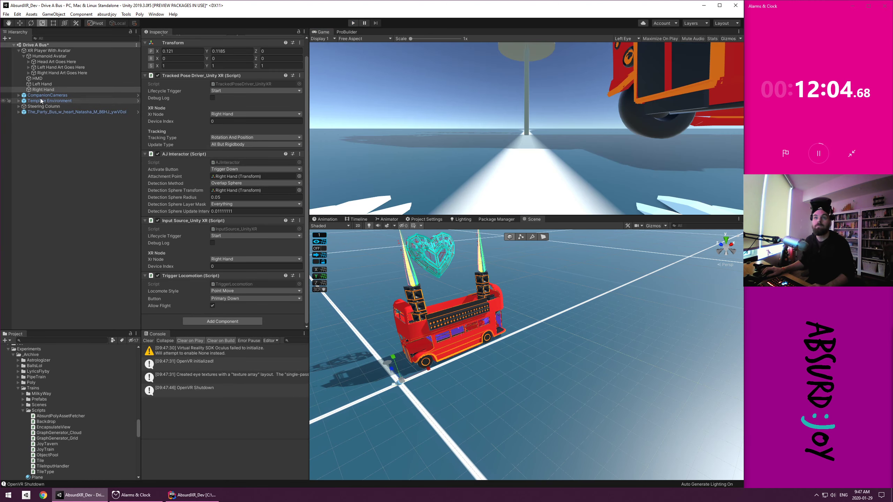
Rename the party bus object to "Bus by" followed by its creator's name
click(53, 112)
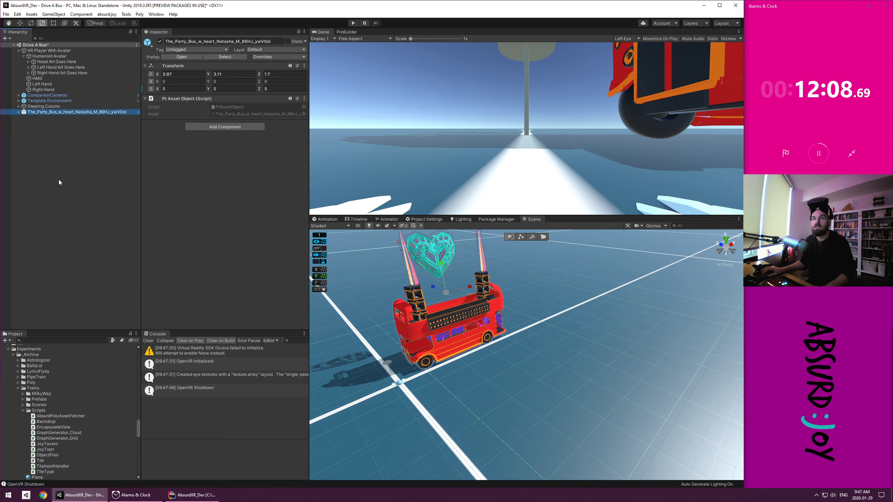
key(F2)
text(B)
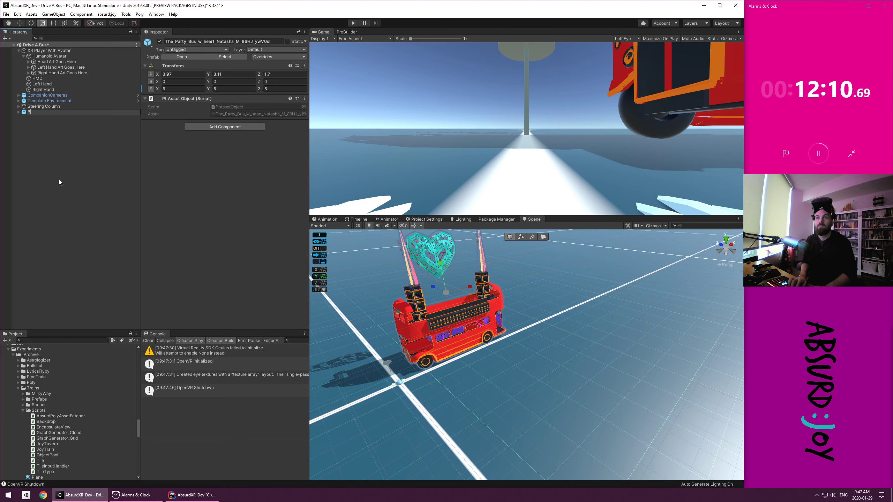
text(us by Natasha M)
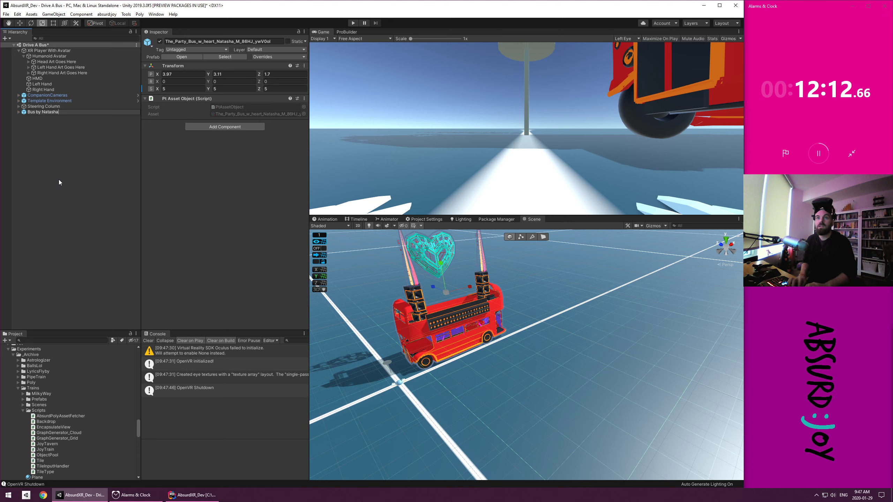
key(Return)
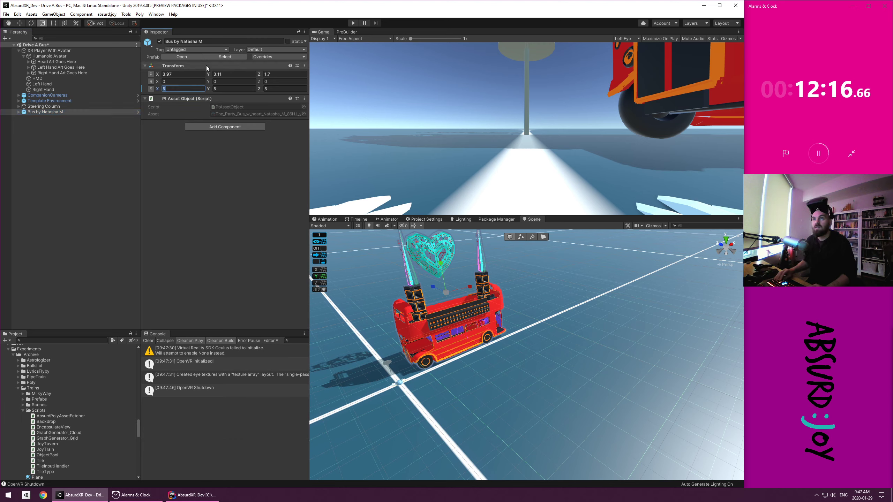
Scale the bus uniformly to 7 and raise it to about Y 4.29 so its wheels rest on the ground
text(7)
key(Tab)
text(7)
key(Tab)
text(7)
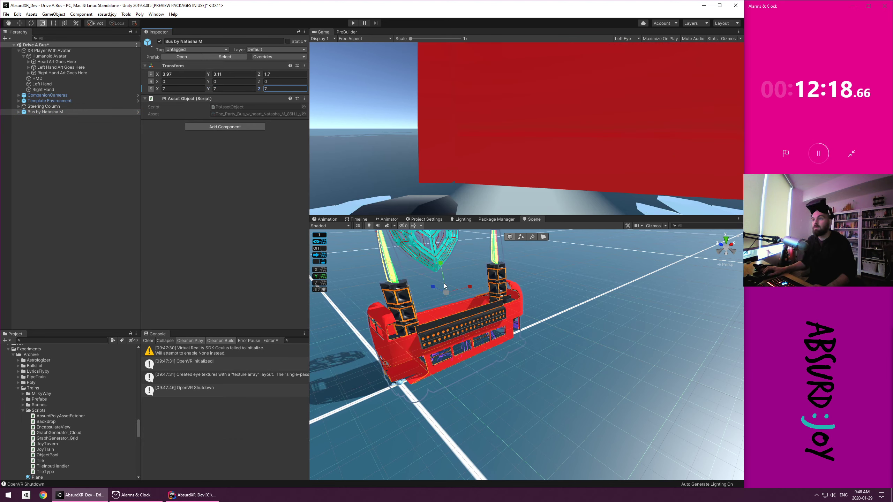
text(w)
drag(445, 264, 439, 243)
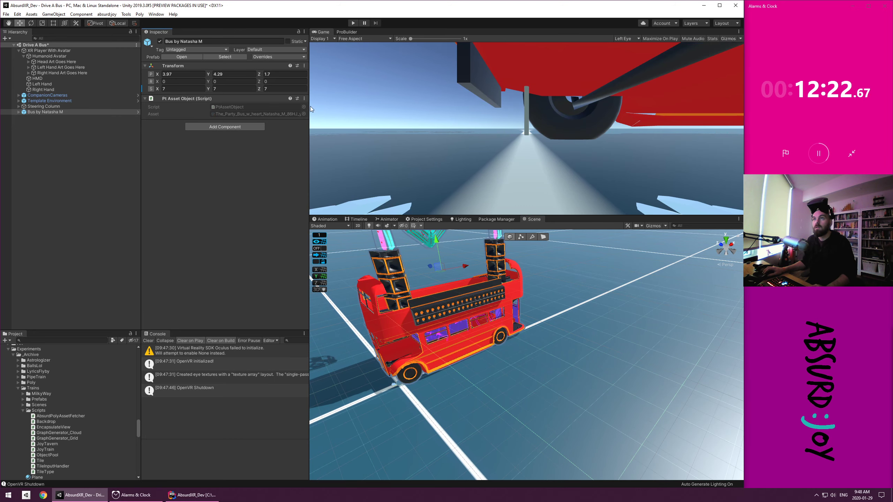
Test the enlarged bus in Play mode and stop the test
click(353, 23)
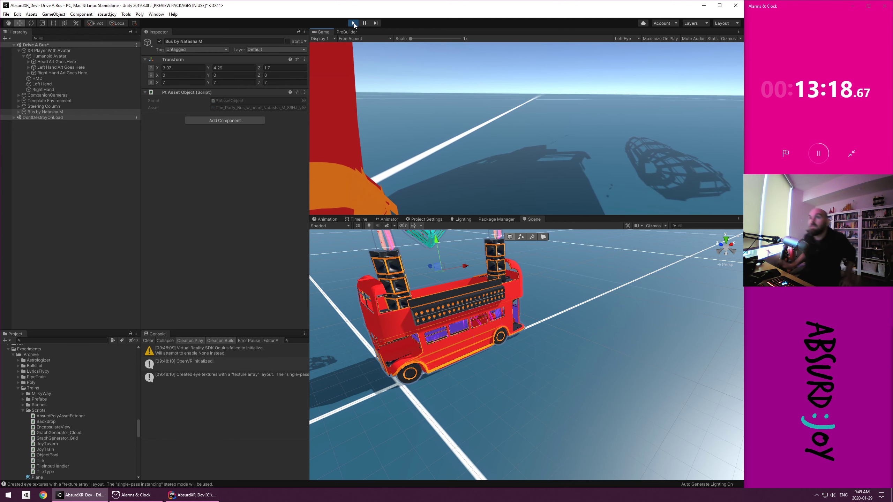
click(353, 23)
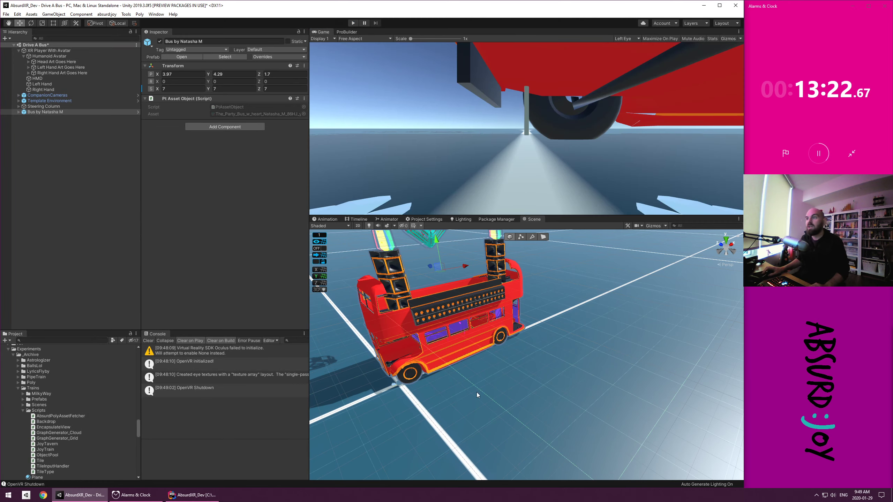
Examine the bus's driver cab up close and check which mesh parts make up its modelled steering wheel
scroll(484, 303, up, 5)
middle_drag(456, 310, 629, 385)
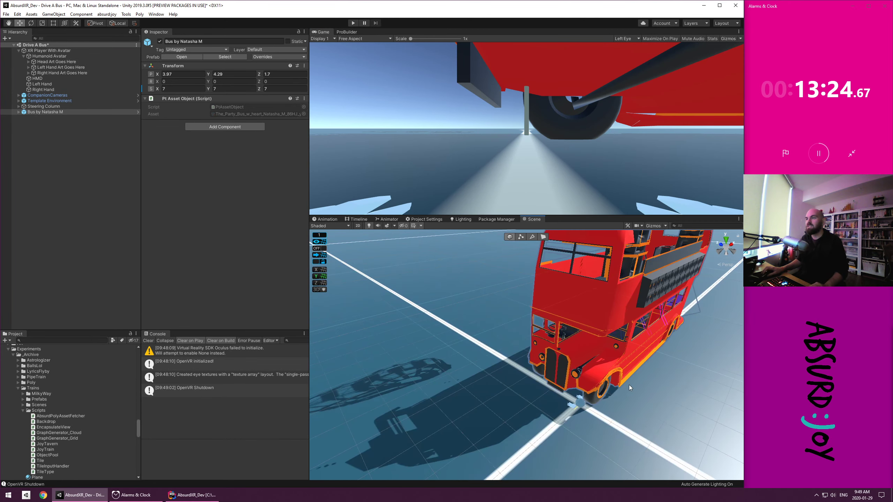
scroll(600, 326, up, 12)
middle_drag(598, 320, 232, 36)
alt+drag(572, 337, 601, 381)
click(546, 375)
click(549, 378)
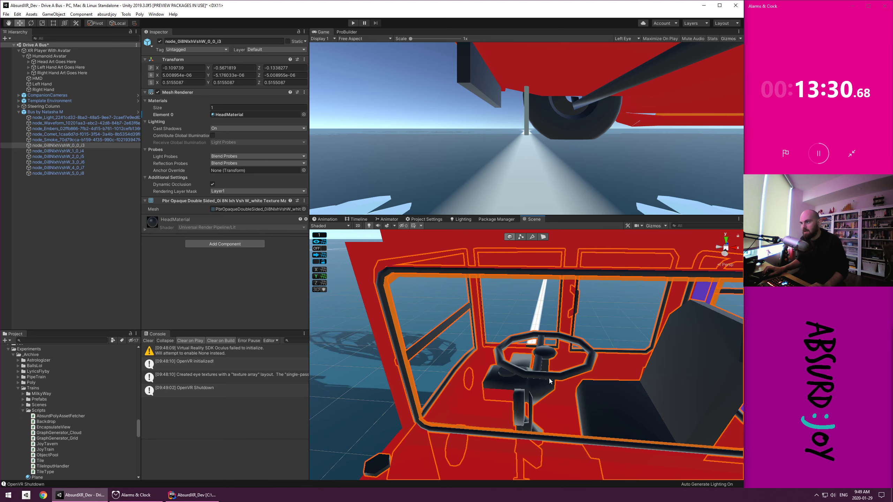
click(549, 378)
click(549, 378)
click(549, 379)
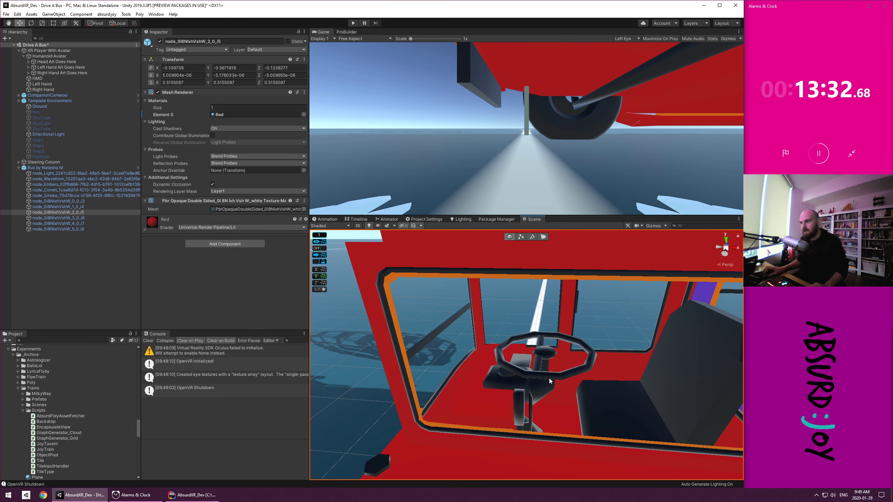
click(549, 378)
click(549, 378)
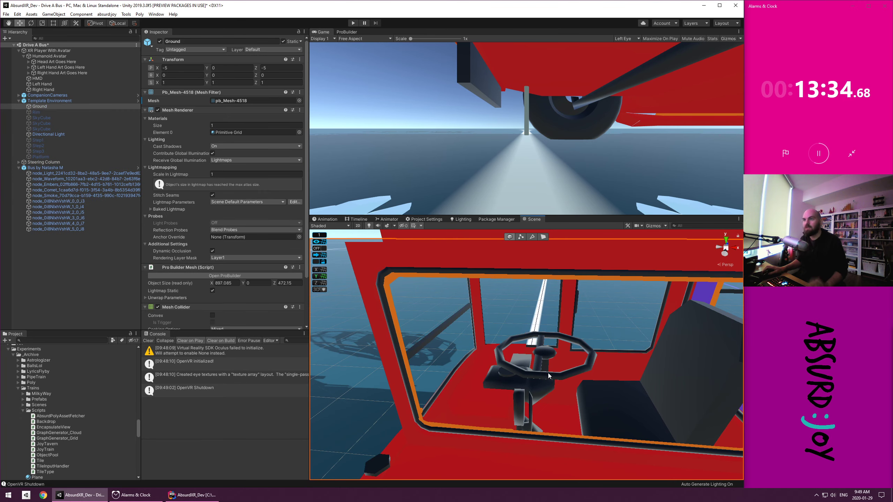
click(19, 168)
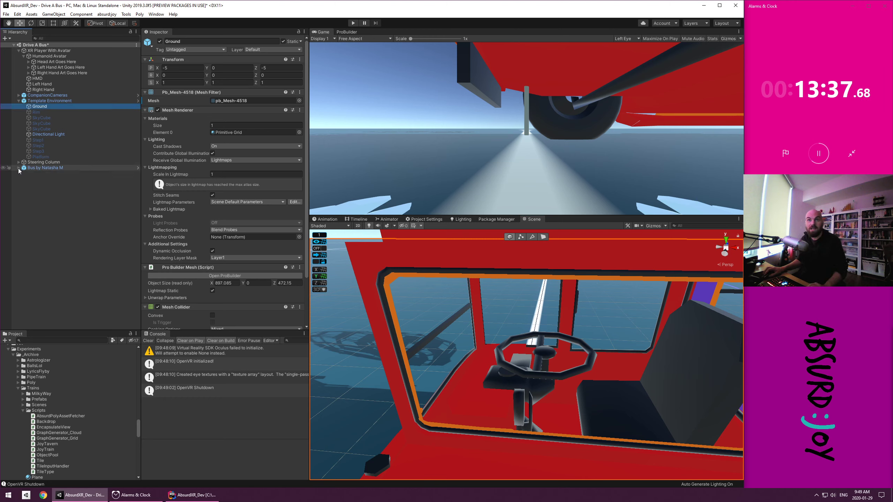
click(19, 101)
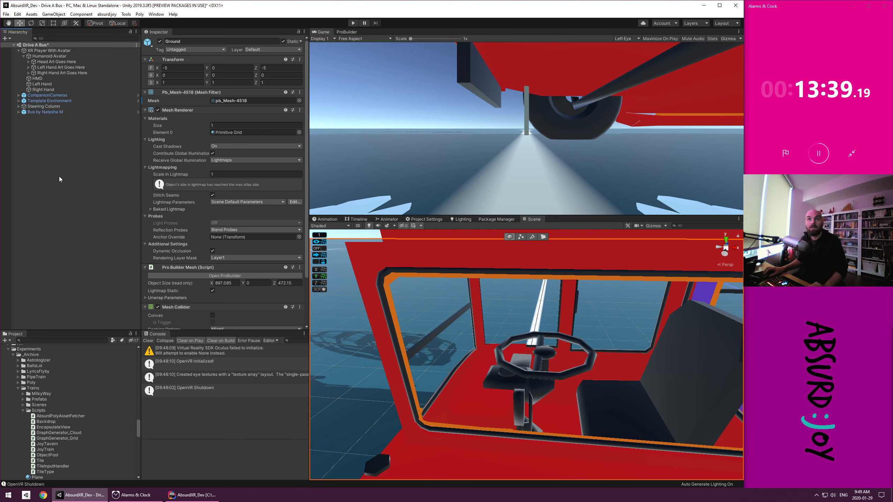
Move the Steering Column into the driver's cab at the bus's own wheel, about X 0.411, Y 1.556, Z 1.549
click(35, 106)
key(f)
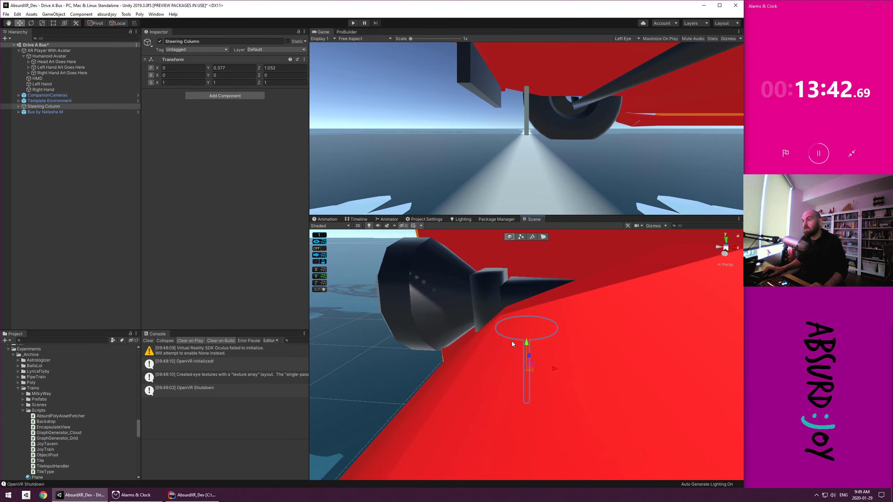
alt+drag(512, 343, 526, 292)
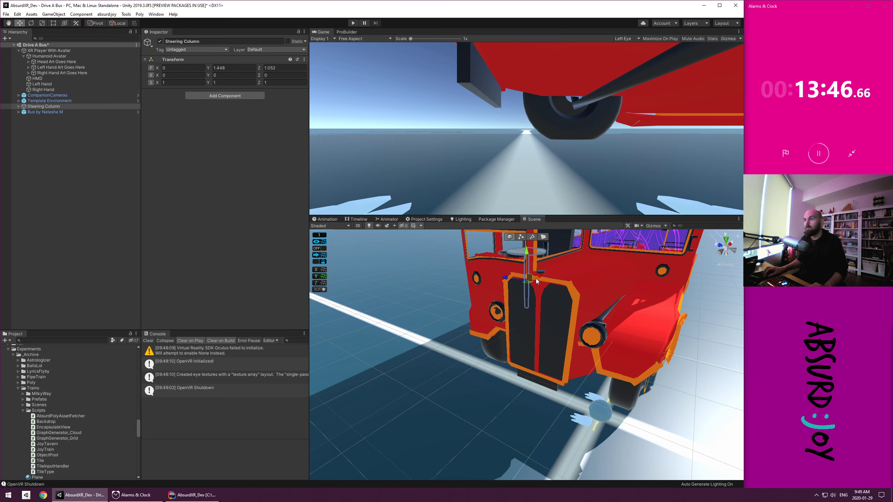
key(f)
scroll(570, 322, down, 10)
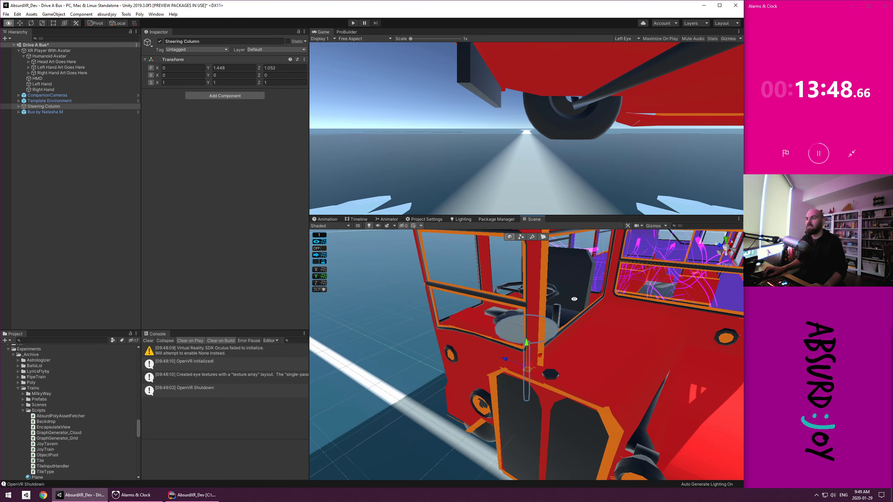
alt+drag(575, 292, 552, 315)
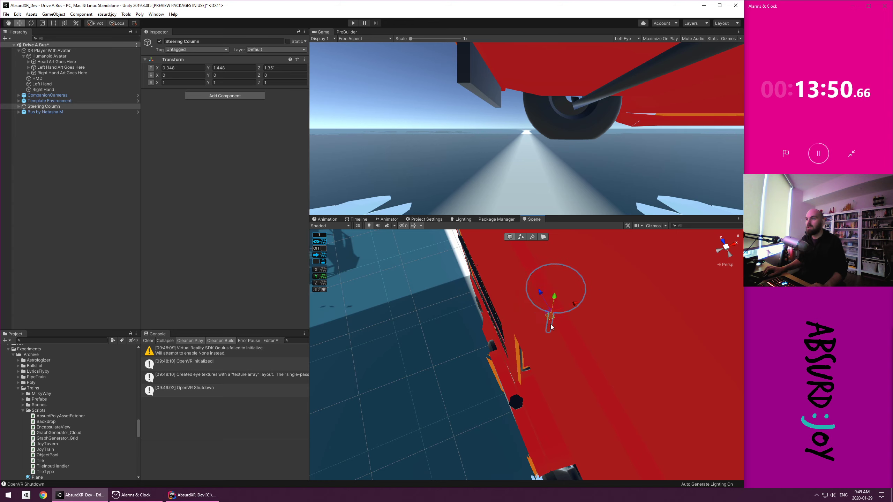
key(f)
scroll(618, 389, down, 5)
alt+drag(634, 380, 542, 329)
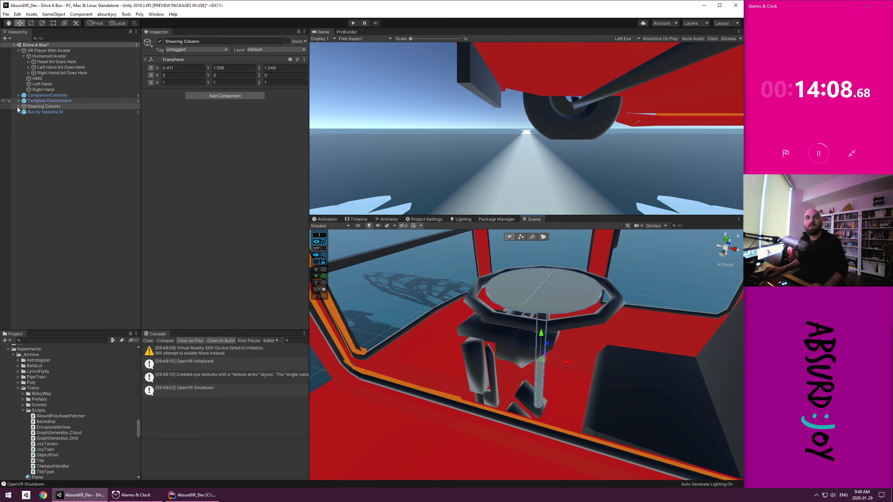
Align Steering Wheel Geo with the bus's modelled wheel and resize it to about 18 across and 0.072 in Y scale
click(53, 123)
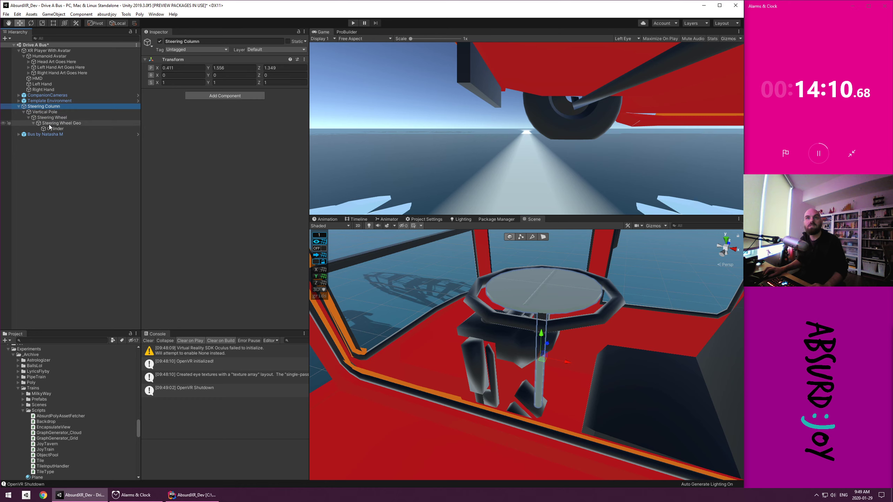
drag(543, 290, 591, 311)
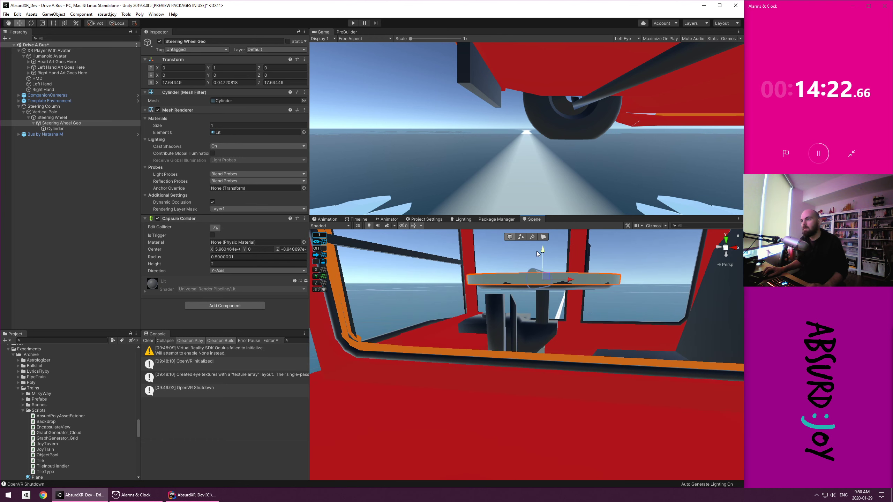
drag(543, 250, 542, 248)
key(r)
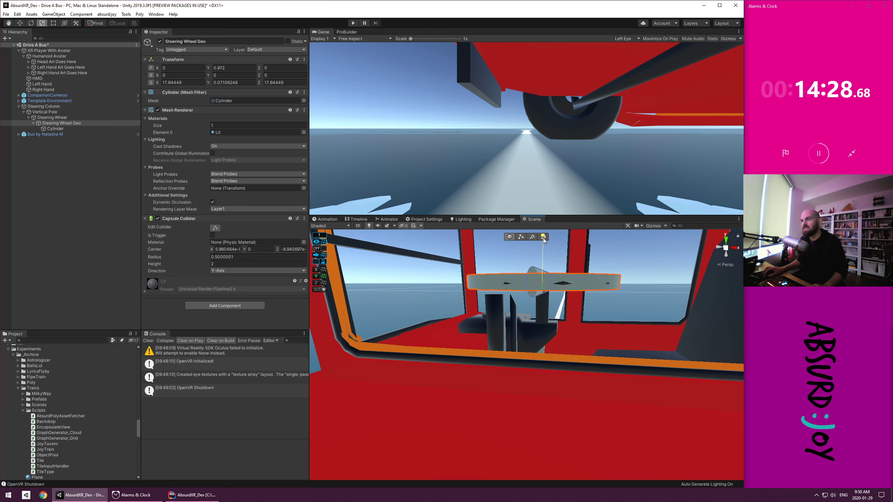
alt+drag(561, 287, 545, 296)
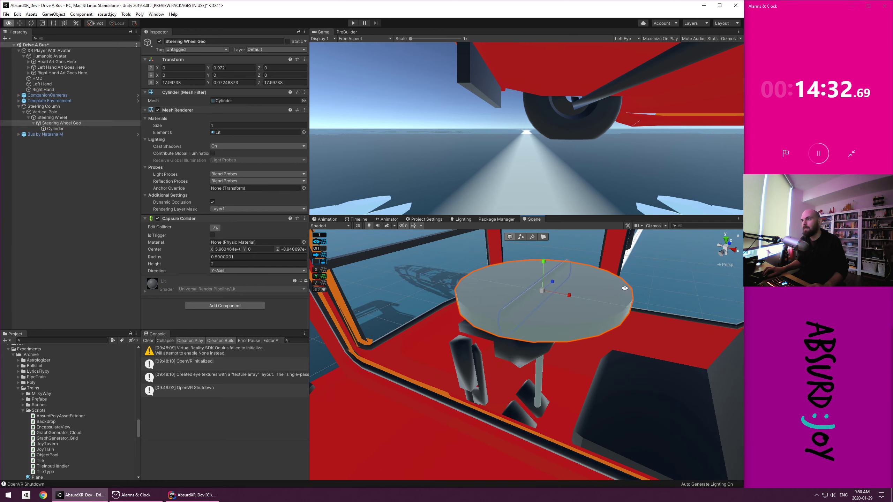
alt+drag(624, 288, 534, 385)
scroll(518, 354, down, 5)
scroll(518, 356, up, 3)
click(530, 381)
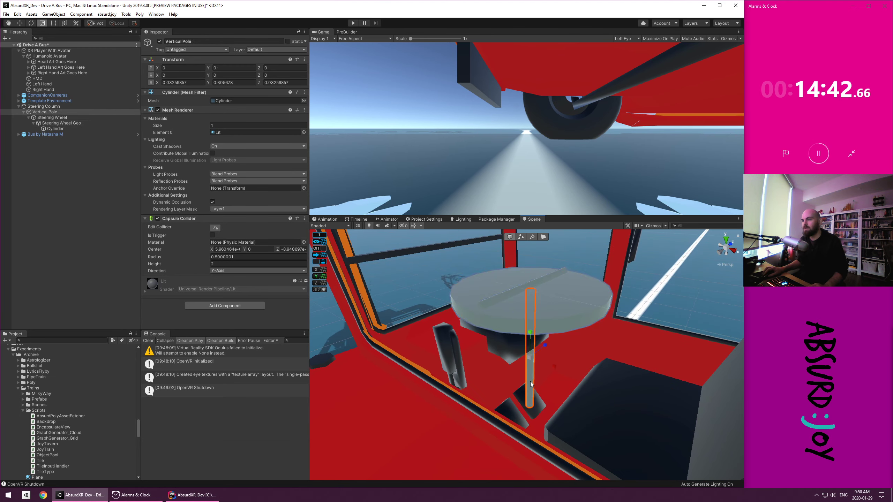
drag(531, 334, 527, 315)
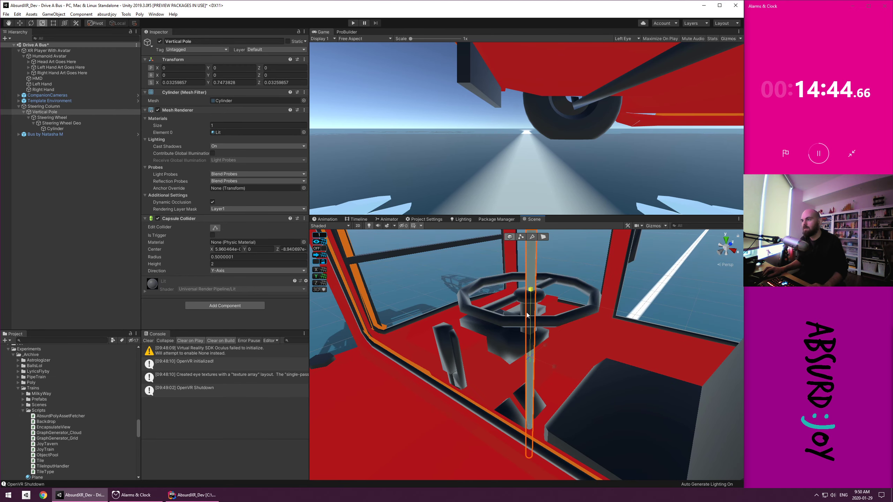
key(ctrl+z)
Save the Drive A Bus scene and select the Steering Column object
alt+drag(595, 336, 373, 292)
click(52, 174)
click(33, 106)
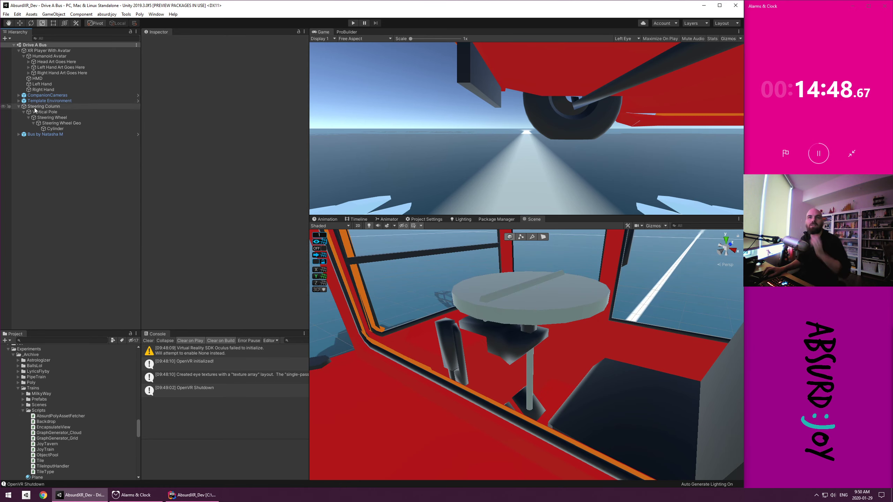
Create an empty object named BusLogic at the root of the scene
click(18, 107)
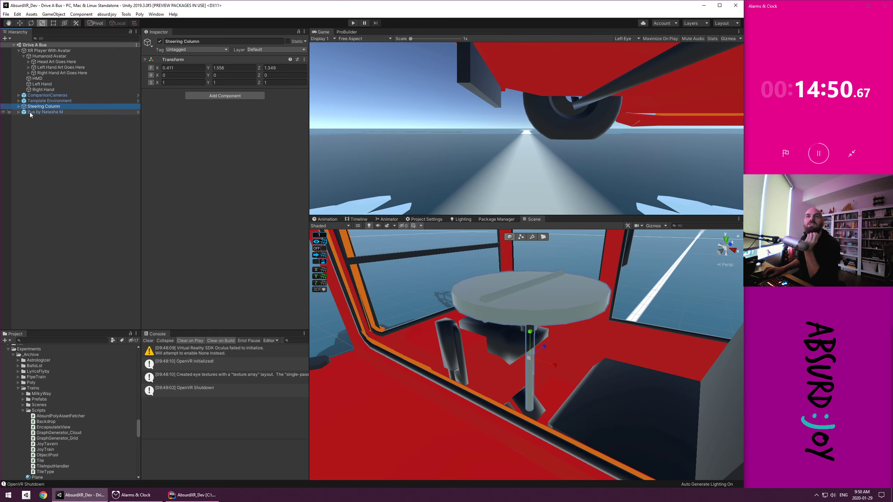
click(38, 146)
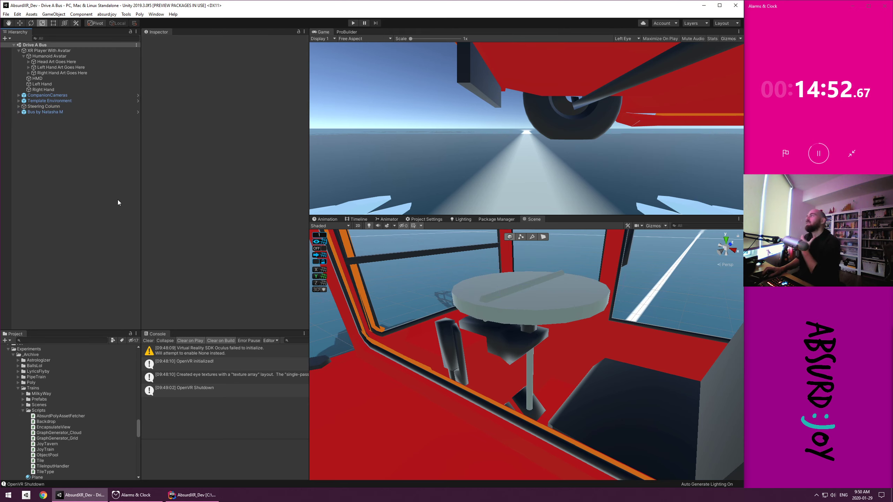
right_click(76, 183)
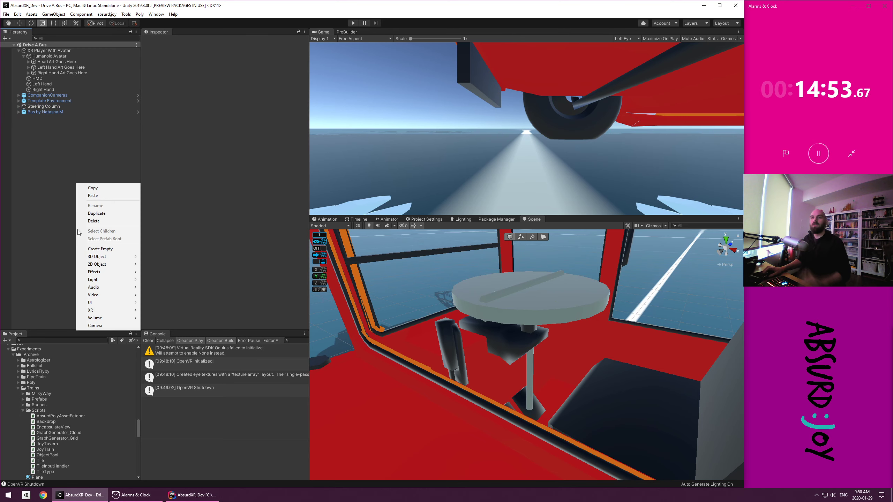
click(109, 250)
text(BusLog)
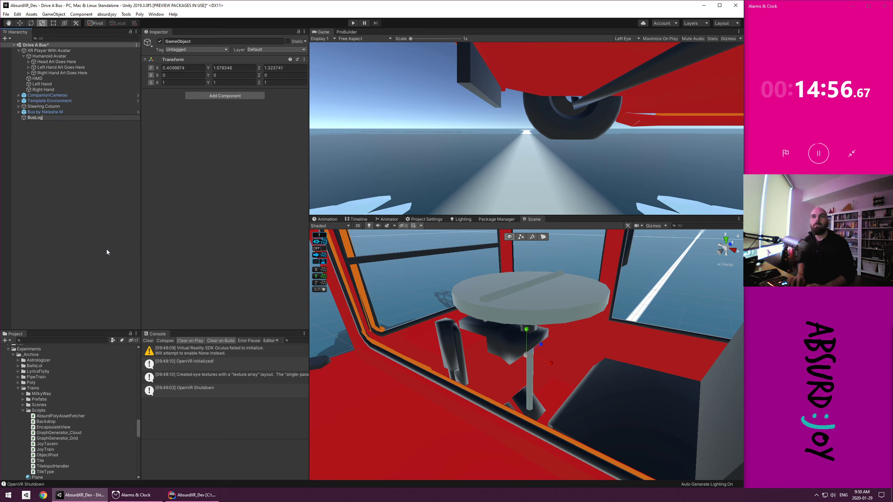
text(ic)
key(Return)
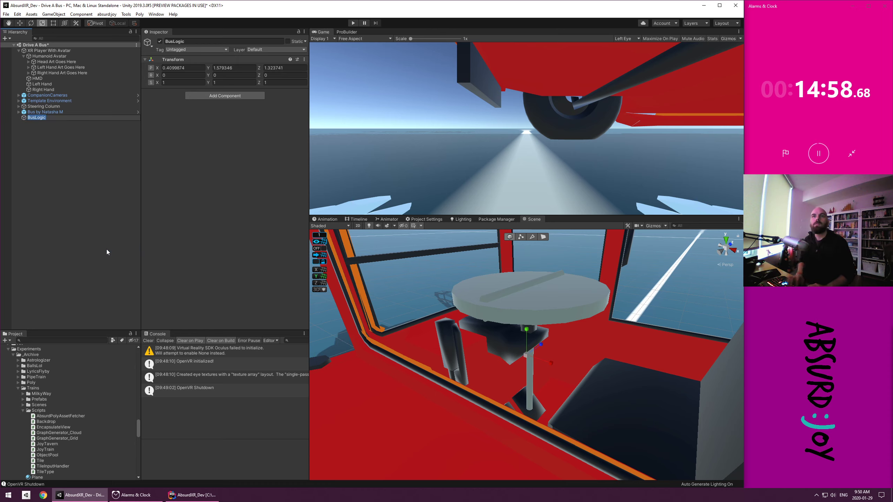
click(76, 200)
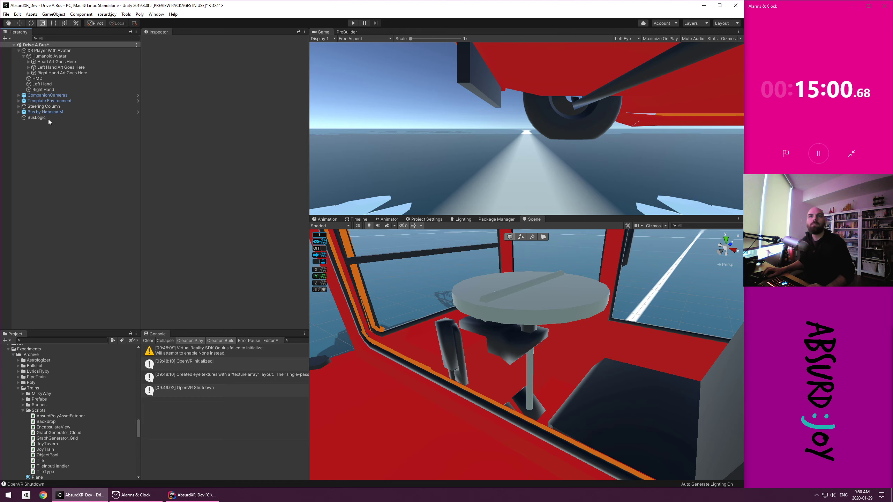
Undo a trial nesting of the bus model under BusLogic, and reset BusLogic's position to 0, 0, 0
drag(44, 112, 43, 117)
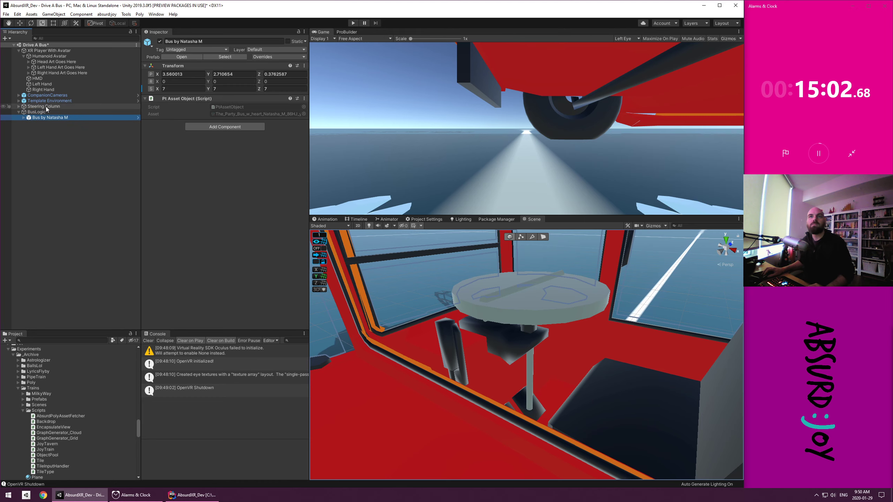
key(ctrl+z)
click(42, 118)
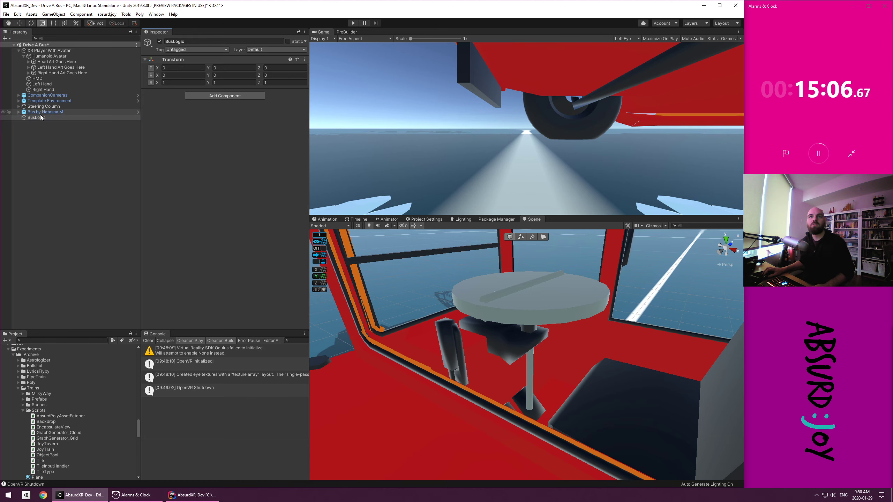
Nest the Steering Column in the bus model and the bus in BusLogic, and reset the bus position to 0, 0, 0
click(41, 112)
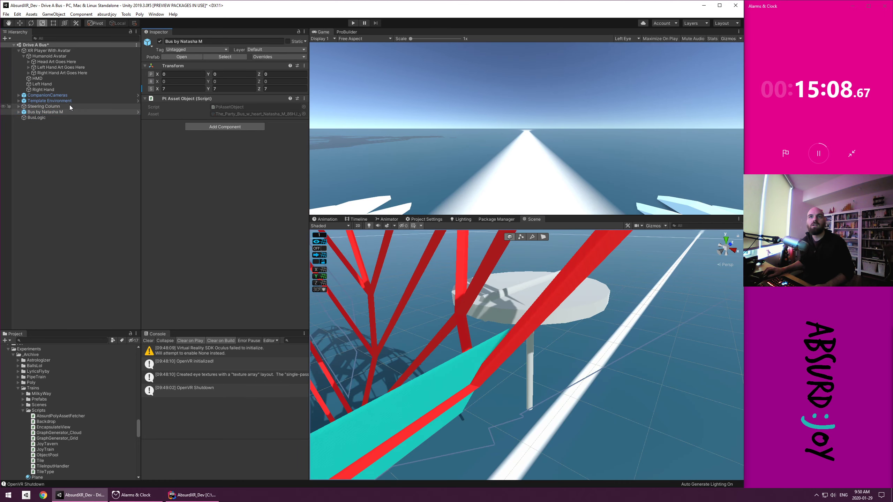
key(ctrl+z)
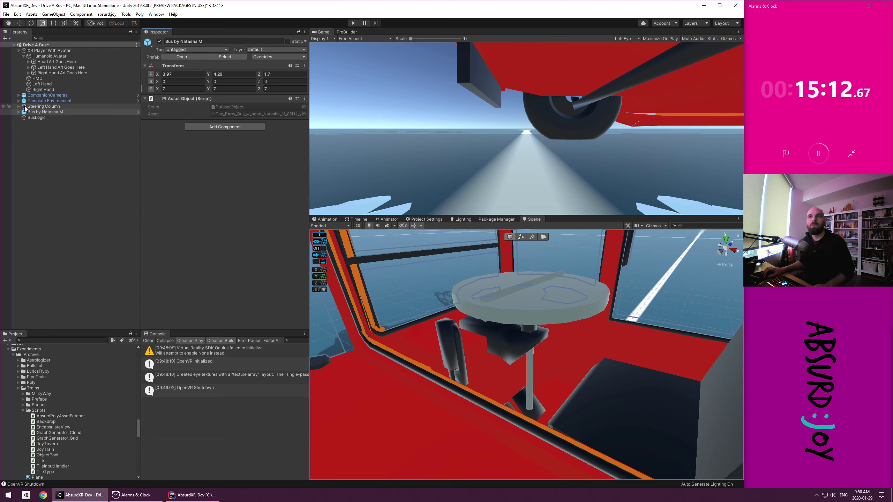
drag(25, 107, 36, 180)
click(36, 108)
click(150, 75)
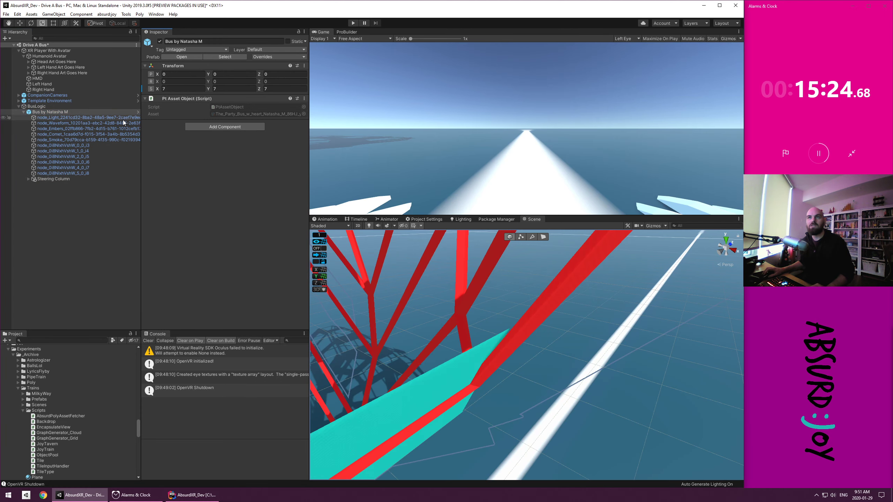
Move the Steering Column out of the bus model so it is a direct child of BusLogic
drag(41, 179, 40, 109)
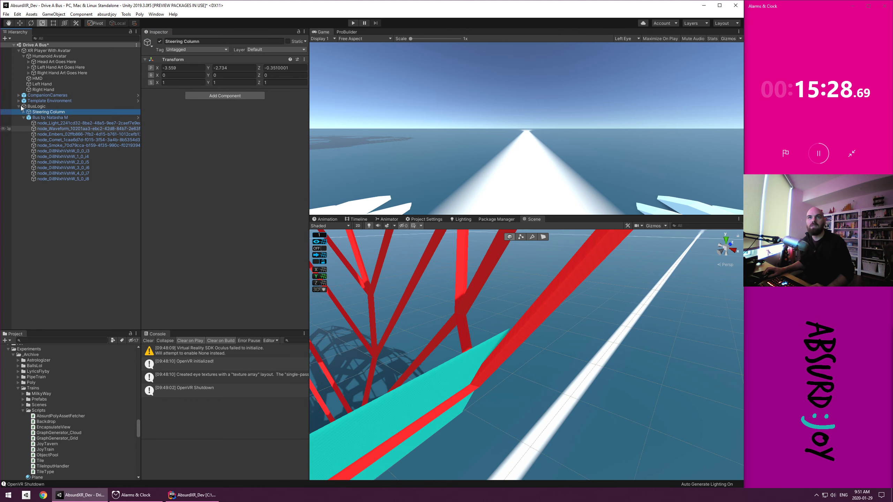
click(37, 107)
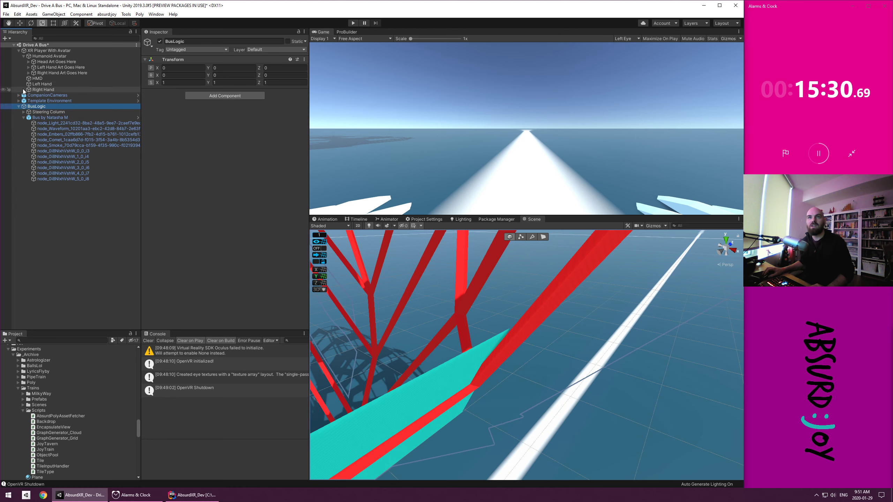
click(26, 118)
click(23, 118)
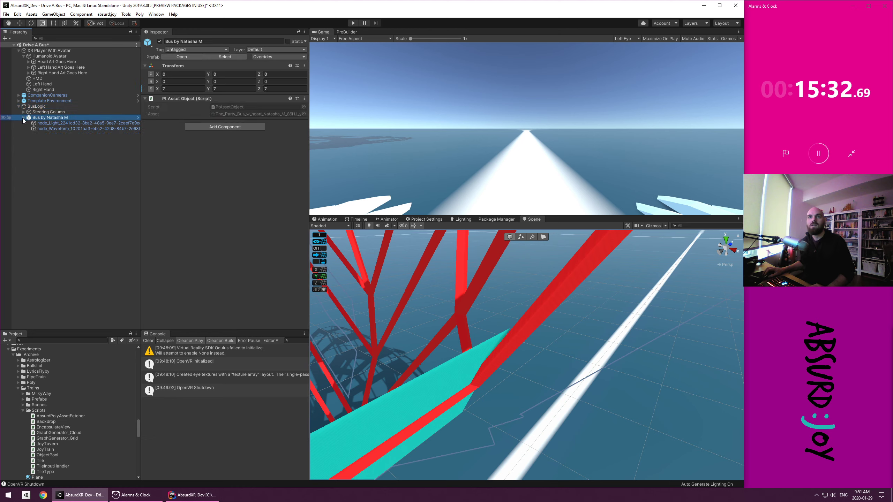
click(44, 112)
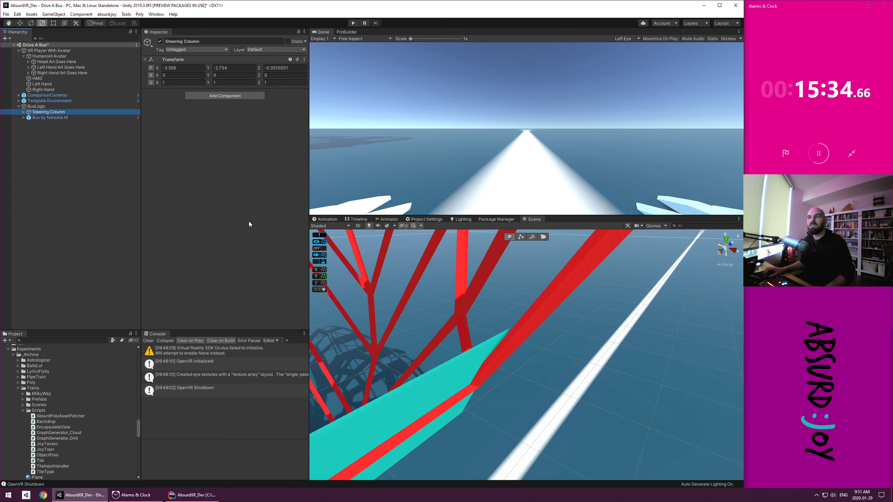
Raise the Steering Column and the bus model together until the bus stands above the ground plane
key(f)
alt+drag(511, 341, 216, 254)
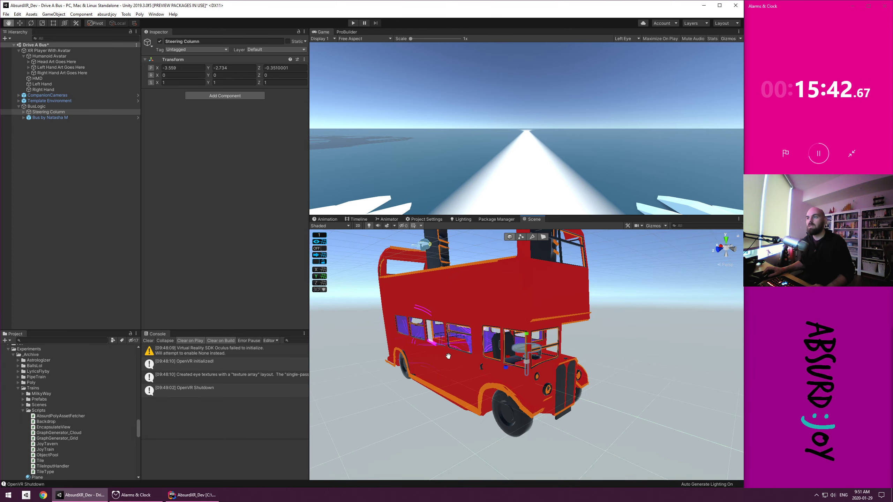
key(s)
right_drag(448, 356, 197, 378)
key(d)
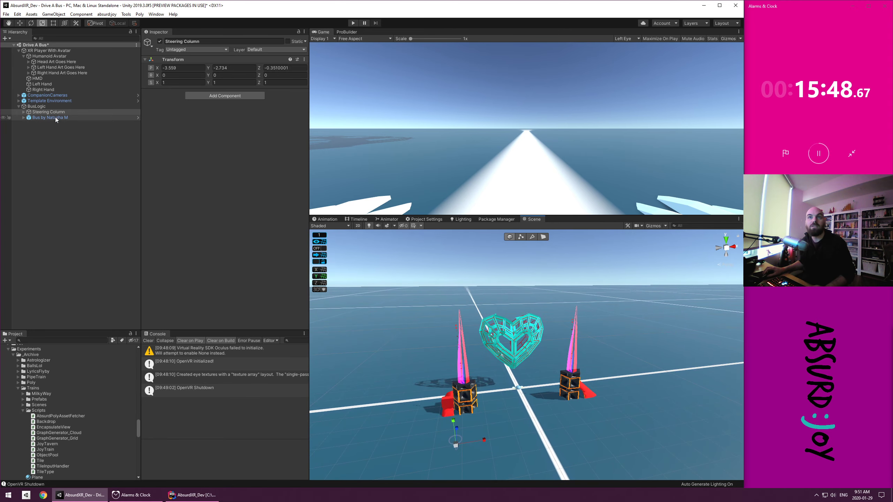
ctrl+click(54, 117)
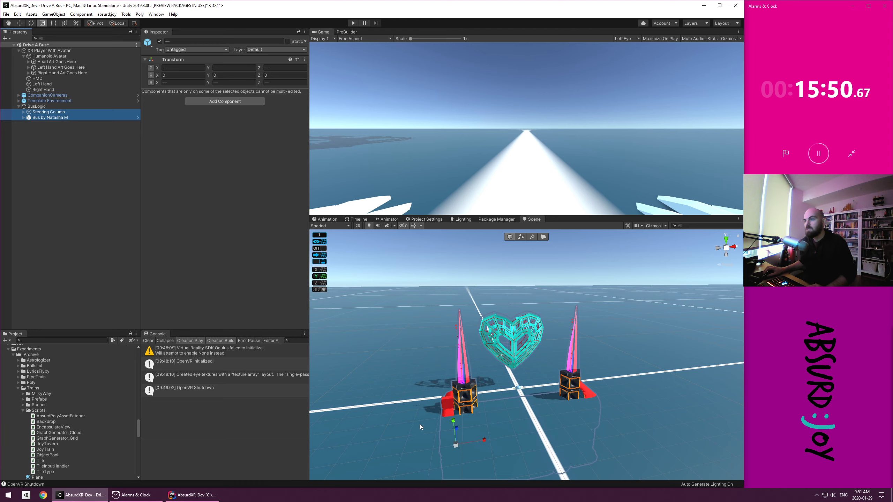
key(w)
drag(454, 423, 436, 359)
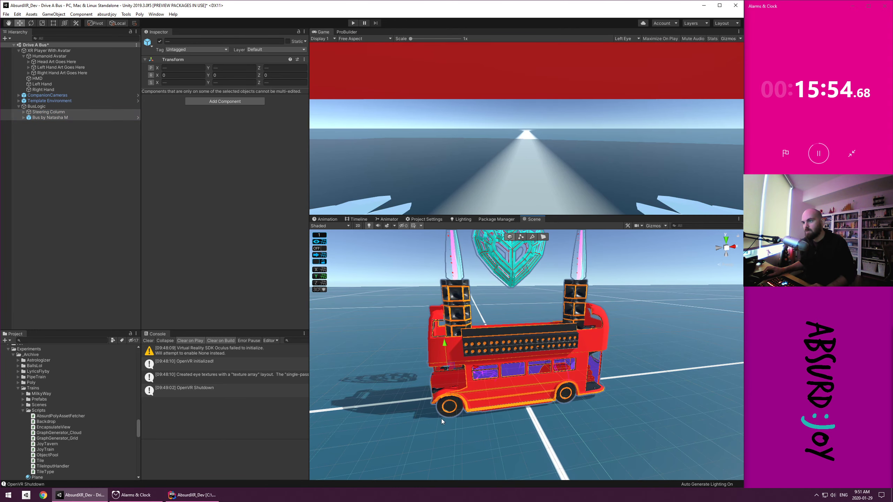
Fine-tune the shared height of the bus and Steering Column against the ground at the front wheel, with the bus at Y 4.351
right_drag(438, 436, 437, 405)
key(w)
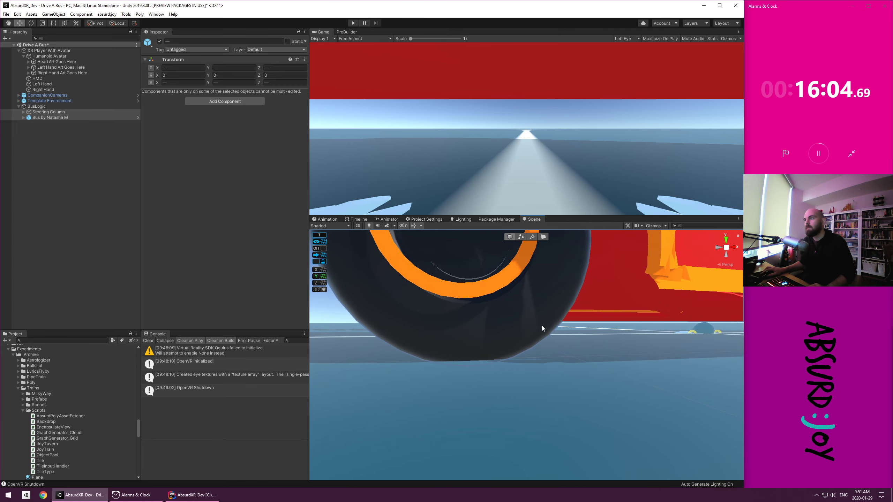
scroll(541, 328, down, 4)
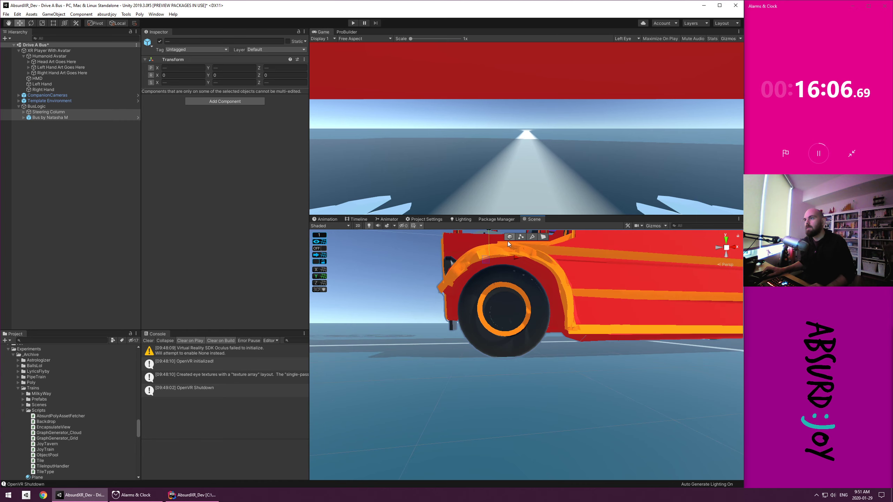
scroll(486, 241, down, 1)
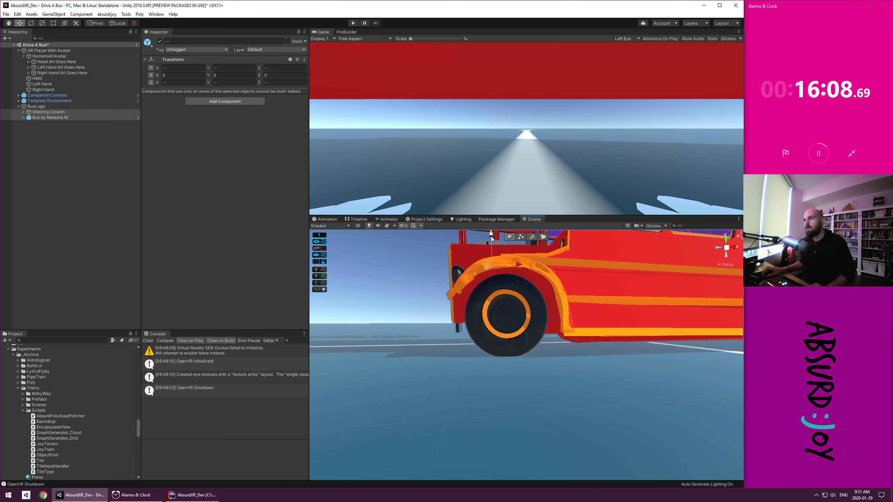
drag(491, 236, 491, 235)
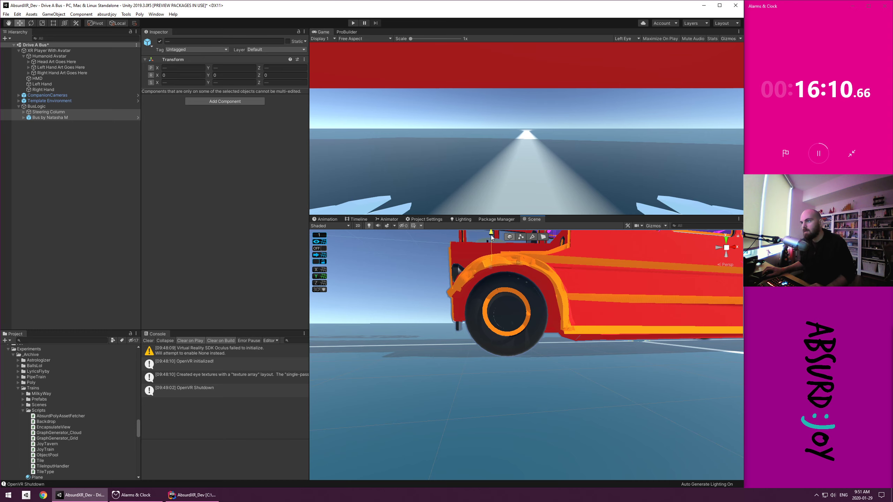
scroll(496, 265, up, 4)
scroll(495, 276, down, 8)
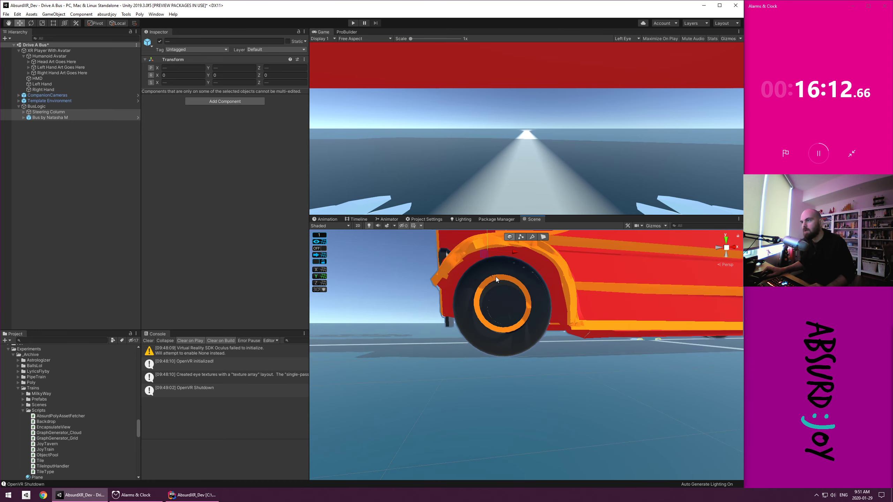
right_drag(505, 290, 576, 369)
scroll(573, 366, down, 6)
scroll(572, 368, down, 2)
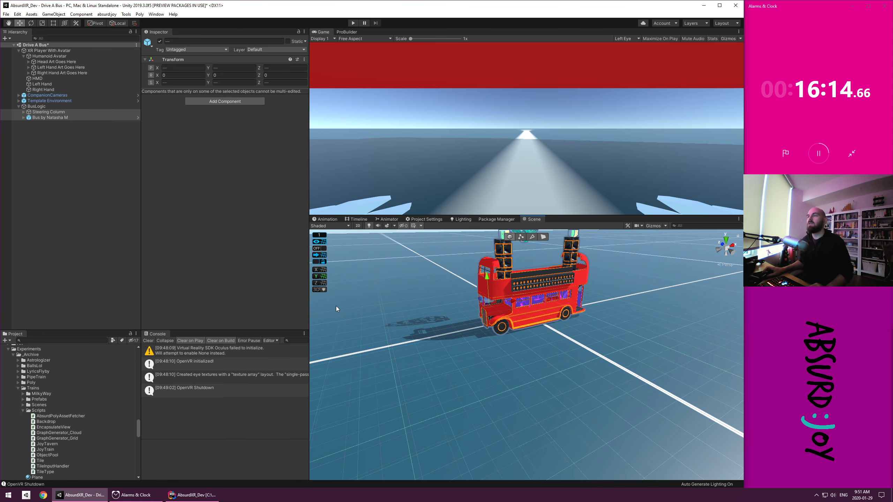
Check the transforms of BusLogic and the bus model, and inspect the bus's first mesh node
click(77, 233)
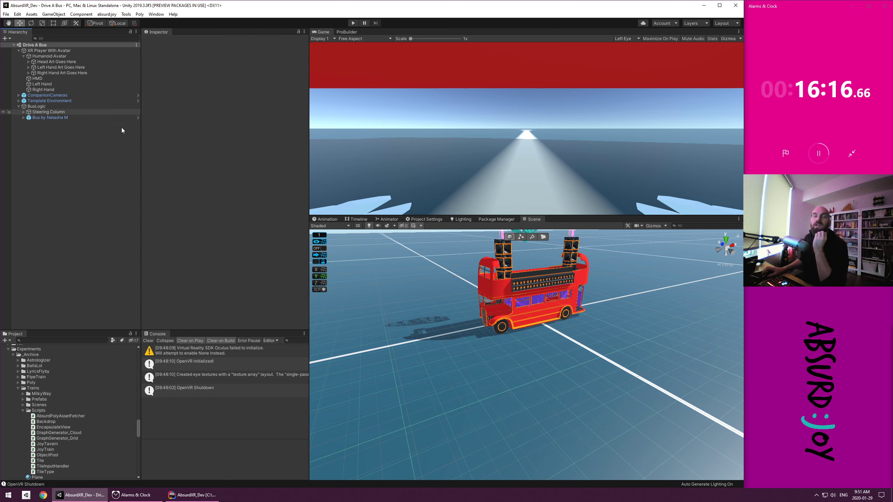
click(50, 105)
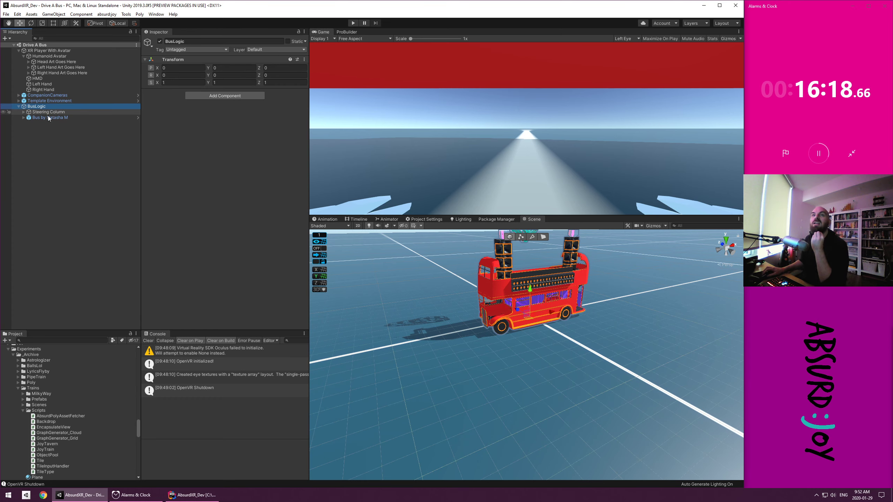
click(48, 118)
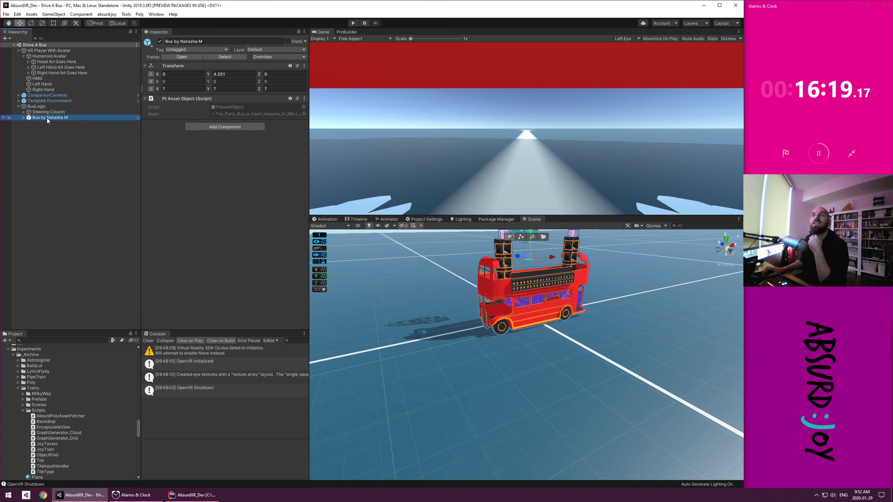
click(24, 117)
click(28, 122)
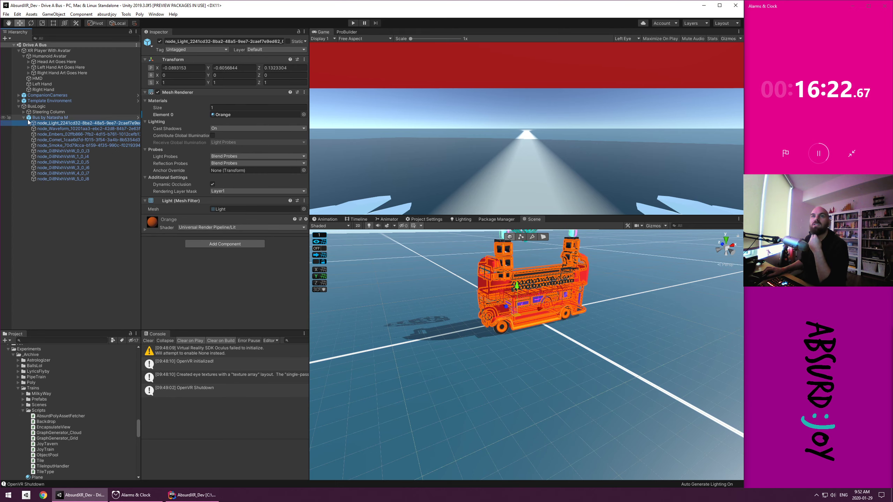
click(23, 117)
Add a 3D cube as a child of BusLogic
click(36, 107)
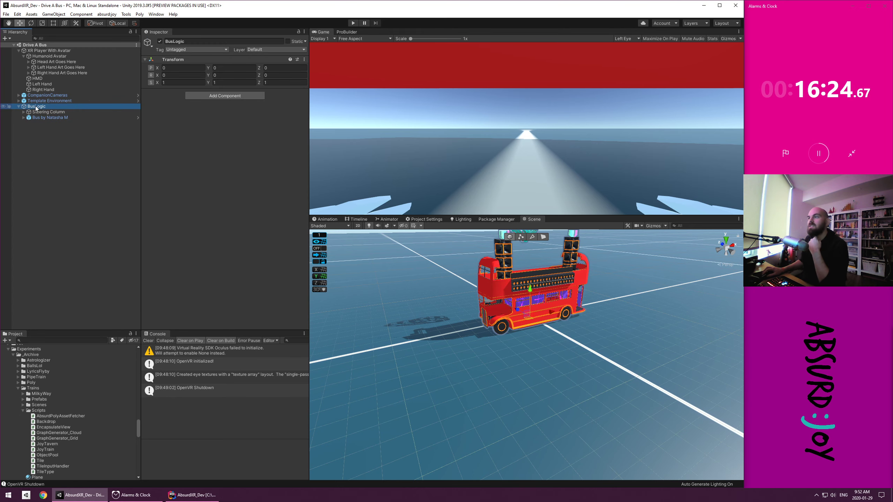
right_click(35, 107)
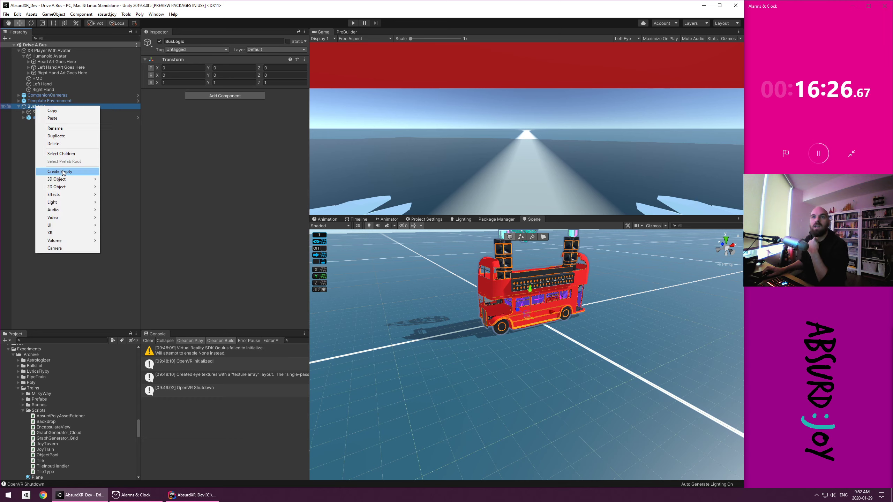
mouse_move(65, 180)
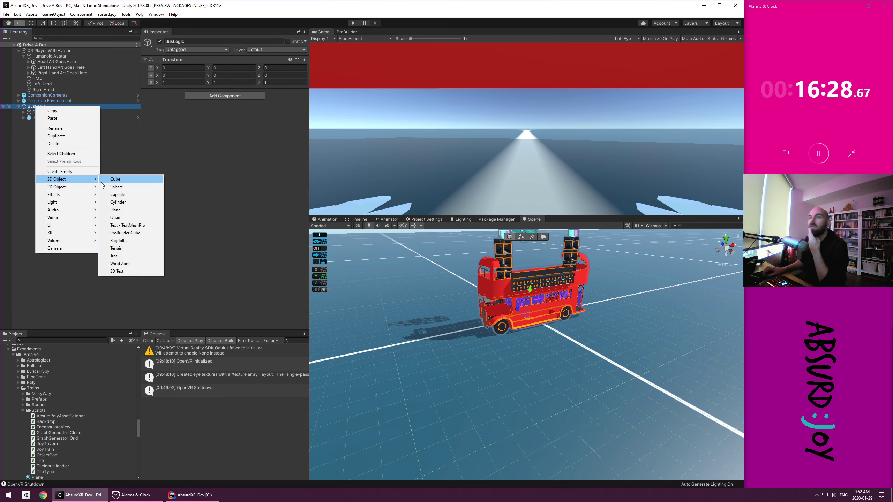
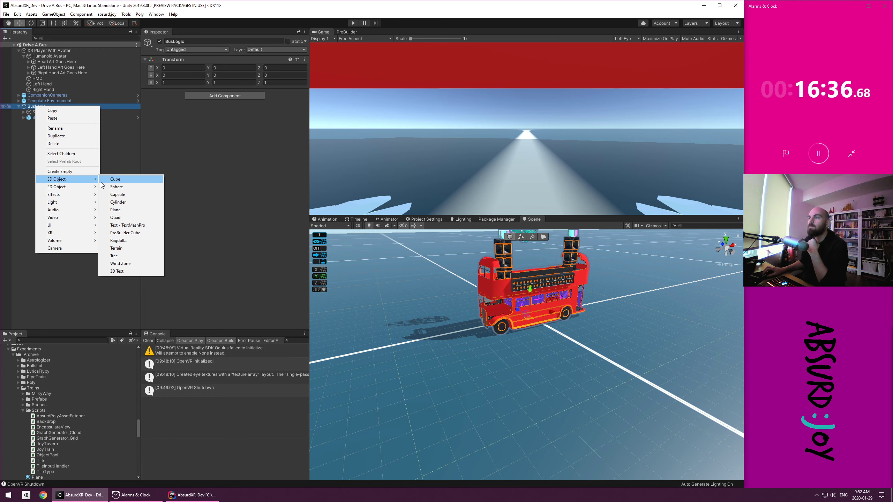
click(103, 180)
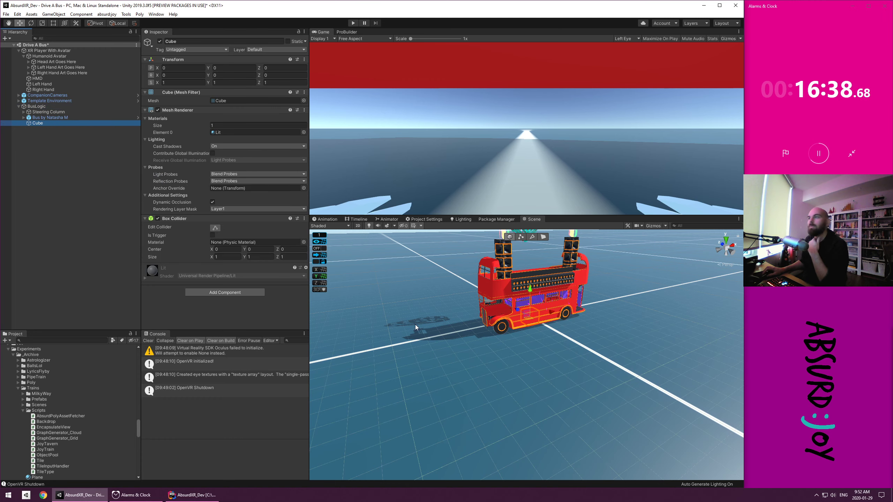
Try stretching the cube to about 7.46 on the X axis and raising it to Y 0.27
key(r)
drag(550, 313, 698, 281)
key(w)
drag(529, 296, 533, 288)
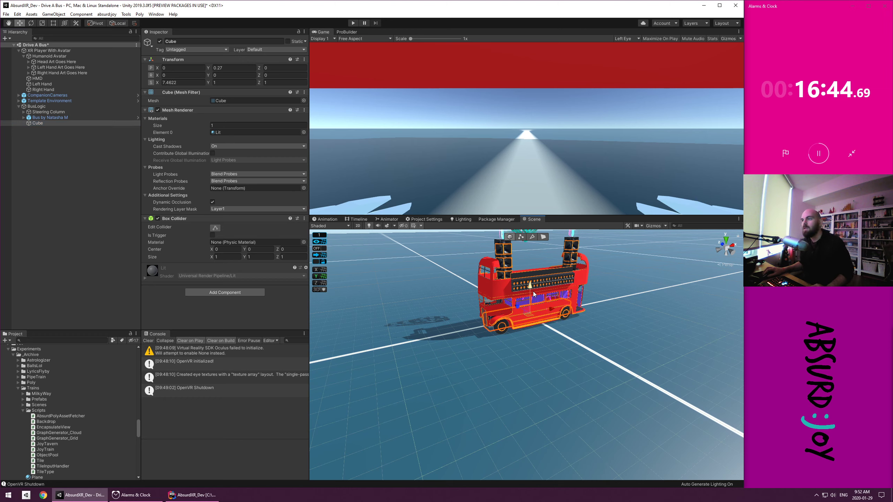
Set the cube's X scale to 1 and its Y position to 0.5
click(181, 82)
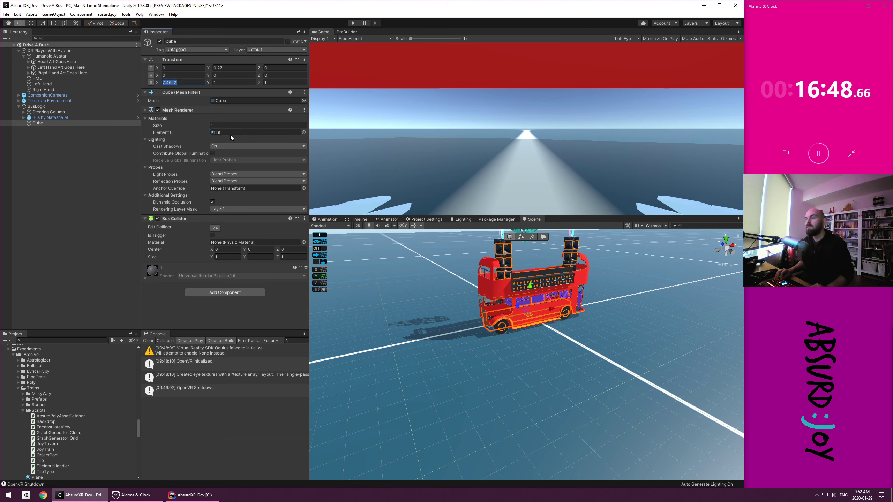
text(1)
click(235, 69)
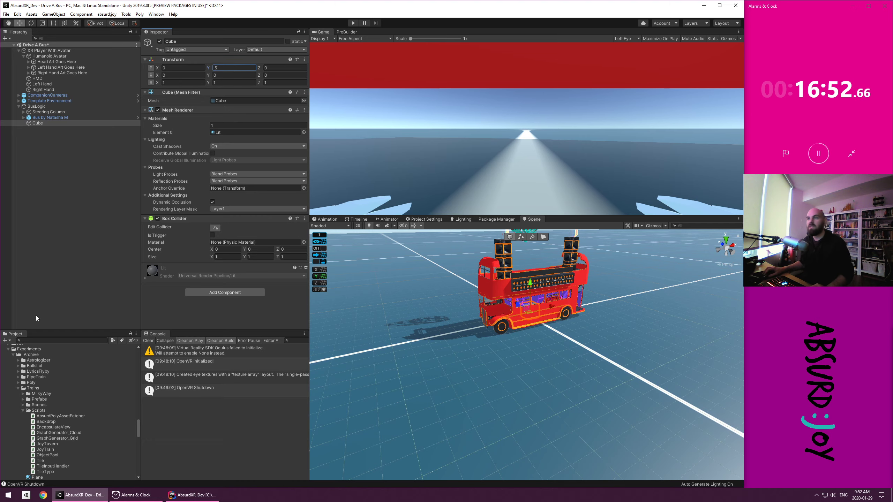
click(49, 134)
Stretch the cube along X to a scale of about 8.22 to match the length of the bus
click(44, 125)
key(f)
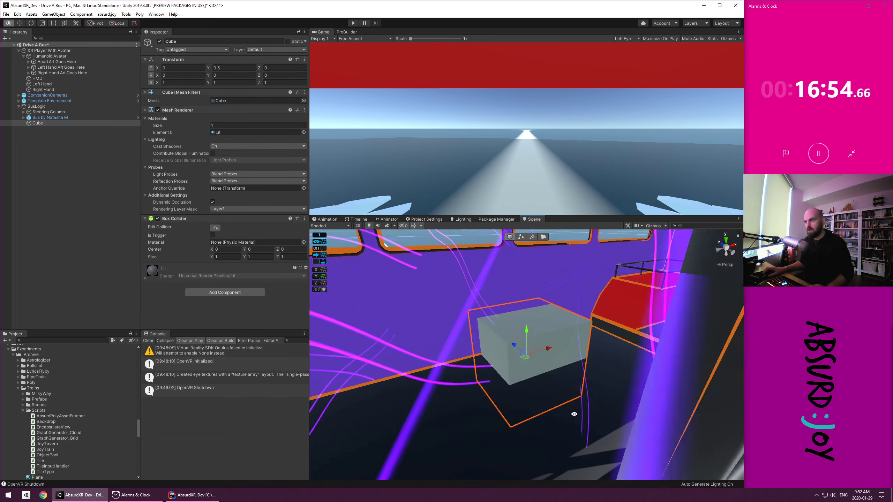
alt+drag(574, 414, 730, 337)
scroll(550, 372, down, 10)
key(r)
alt+drag(485, 379, 506, 422)
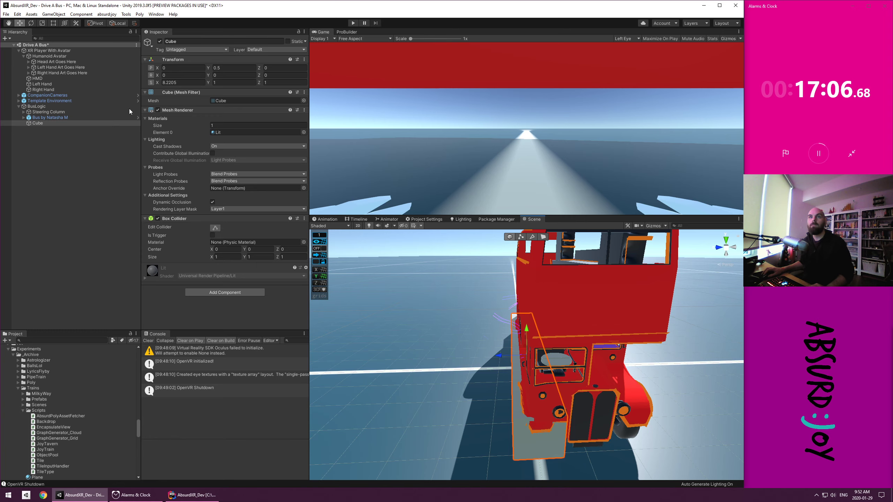
Shift the bus model and Steering Column together along Z to centre the bus over the cube, with the Steering Column at Z 0.58
alt+drag(368, 340, 427, 311)
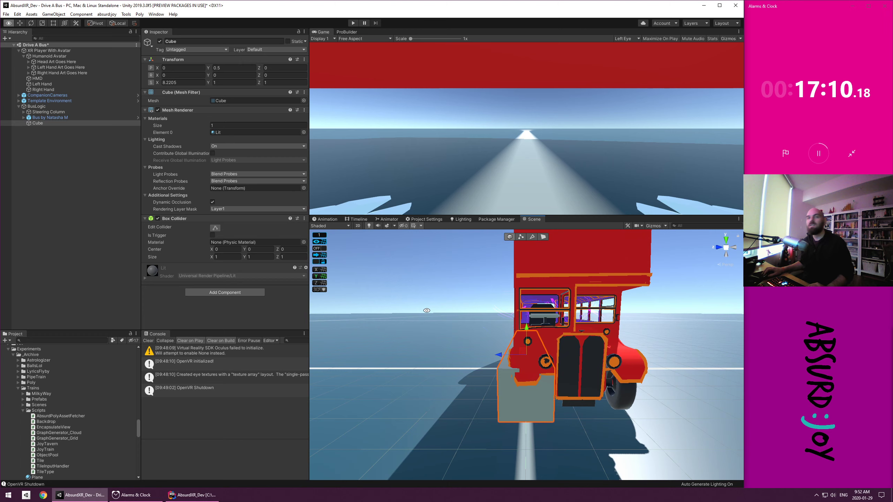
click(50, 118)
ctrl+click(49, 112)
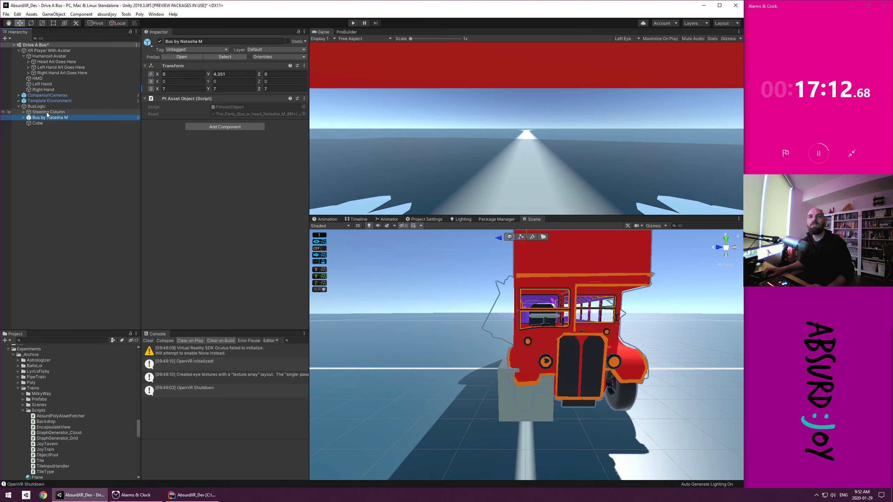
scroll(576, 333, down, 3)
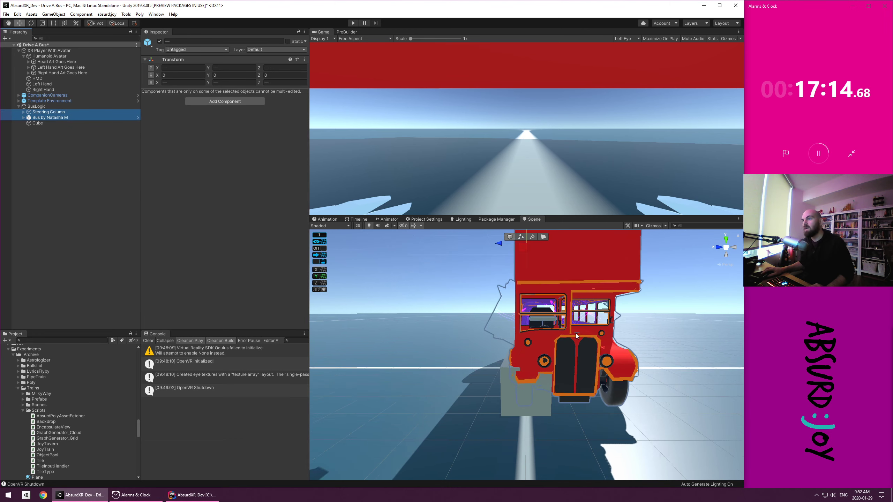
drag(497, 257, 471, 253)
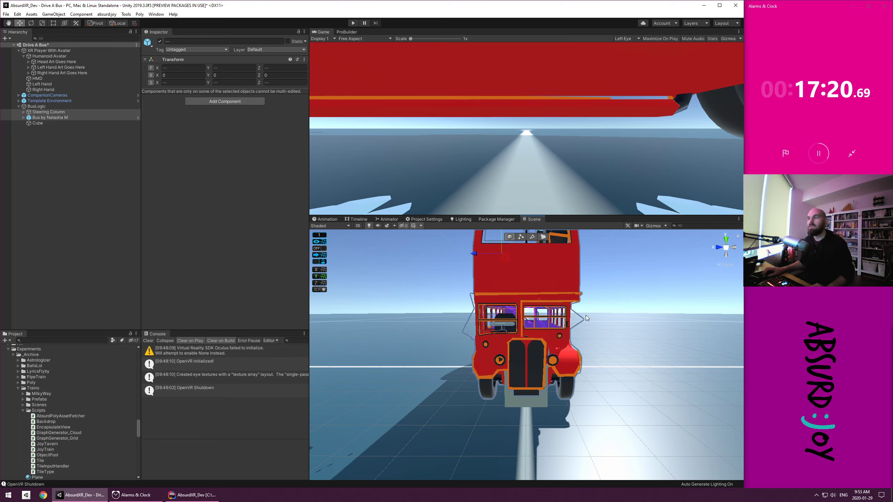
Widen the cube along Z to a scale of about 2.6 to match the width of the bus
alt+drag(585, 318, 423, 346)
click(41, 123)
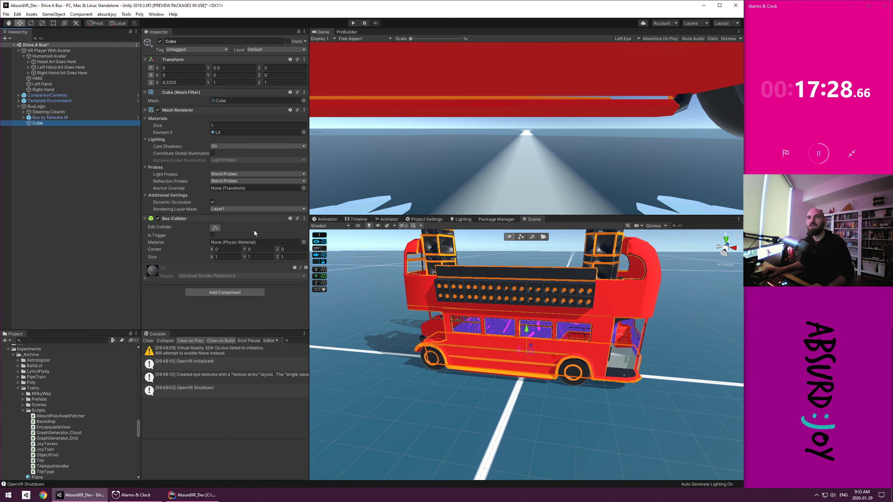
alt+drag(517, 390, 464, 374)
key(r)
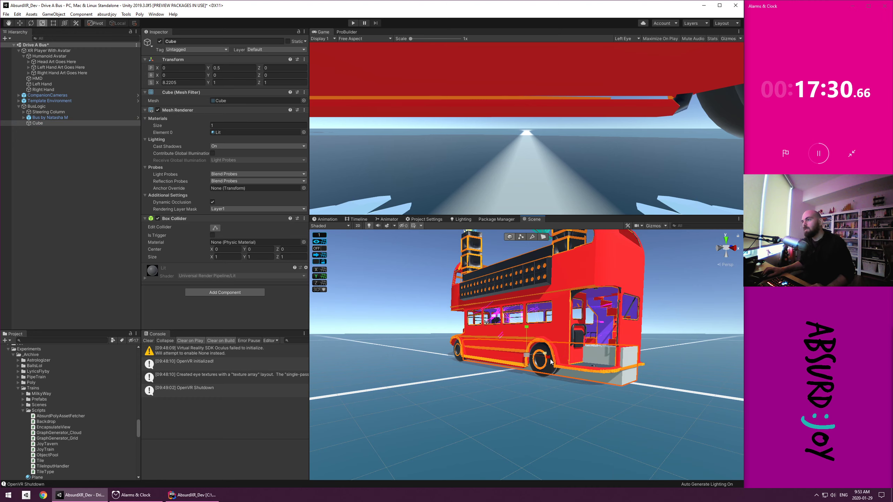
drag(550, 361, 578, 337)
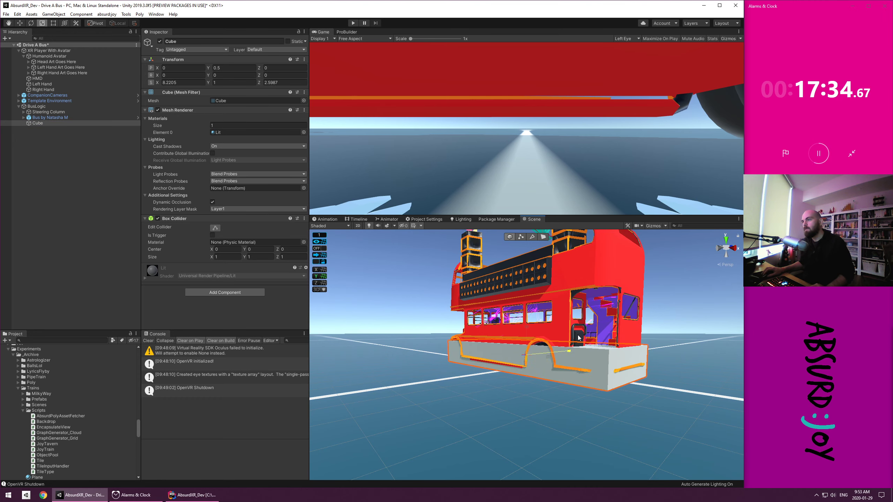
Scale the cube along Y to about 4.96 so it covers the height of the bus body
mouse_move(467, 383)
alt+mouse_down()
mouse_move(830, 403)
mouse_move(35, 376)
mouse_move(131, 378)
mouse_move(421, 425)
mouse_move(286, 438)
mouse_move(456, 383)
alt+mouse_up()
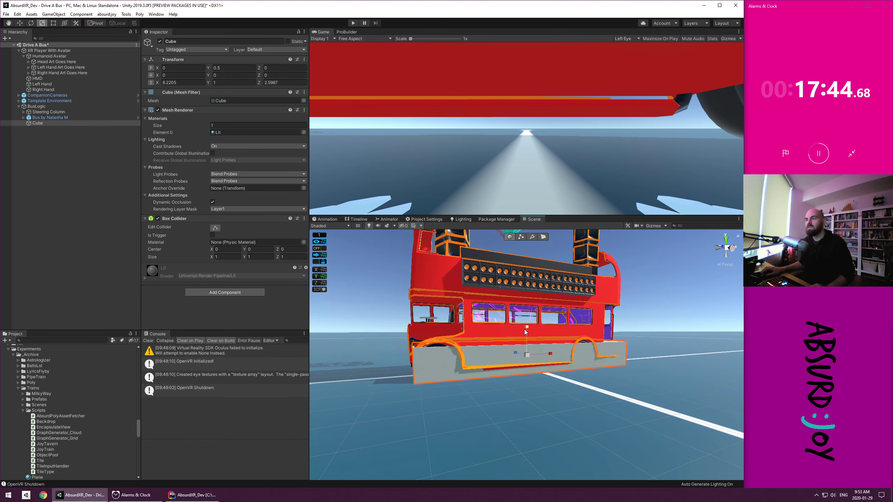
drag(526, 327, 532, 227)
scroll(619, 324, down, 2)
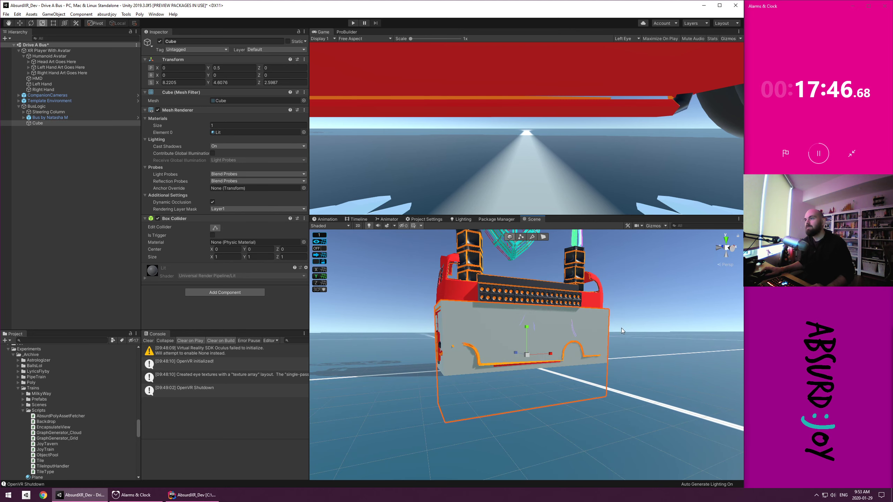
scroll(621, 328, down, 3)
mouse_move(529, 328)
mouse_down()
mouse_move(528, 311)
mouse_move(530, 332)
mouse_up()
Raise the cube over the bus body to a Y position of 2.54
key(w)
mouse_move(524, 305)
mouse_down()
mouse_move(527, 291)
mouse_move(527, 298)
mouse_up()
key(r)
key(w)
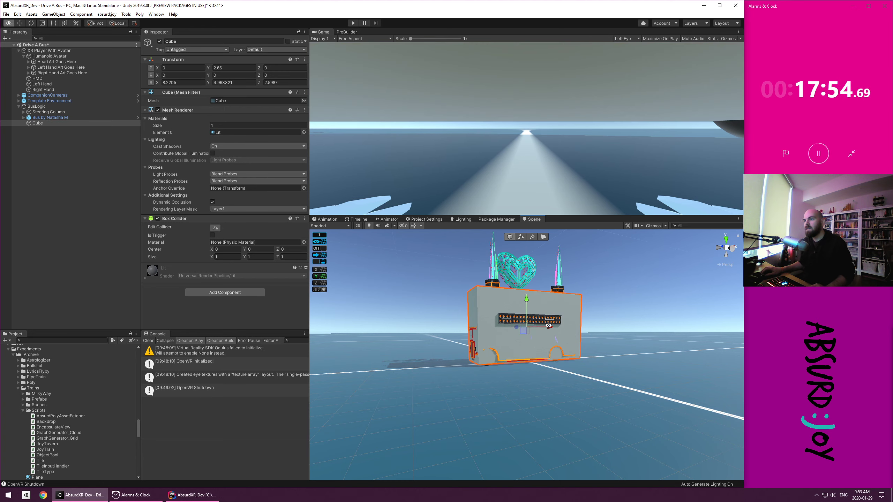
scroll(553, 345, up, 10)
alt+drag(553, 346, 528, 338)
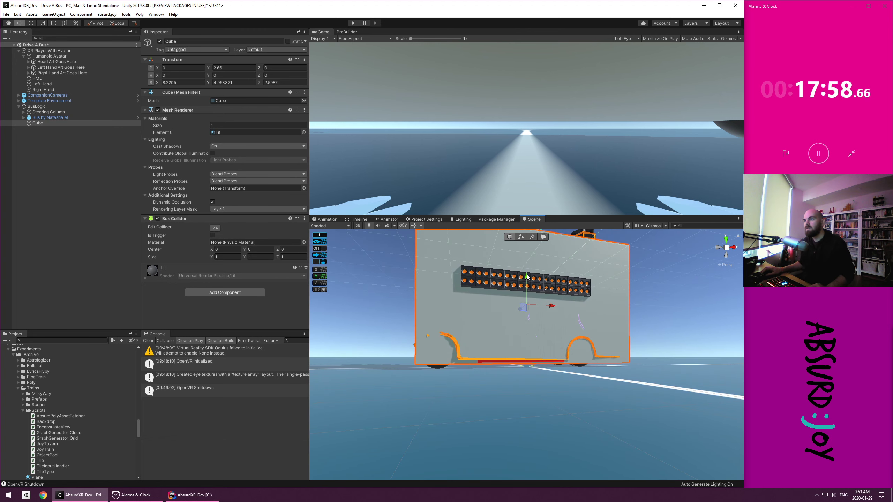
drag(528, 277, 528, 280)
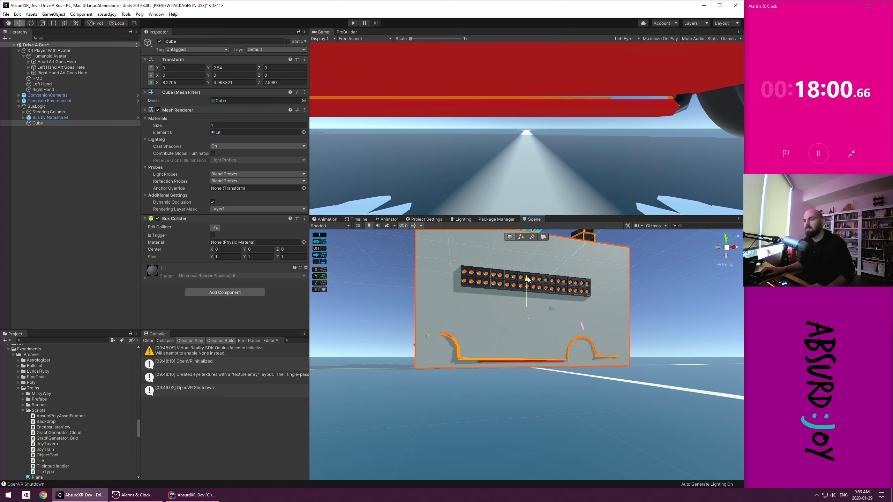
Rename the cube under BusLogic as Collision Cube
alt+drag(646, 289, 478, 361)
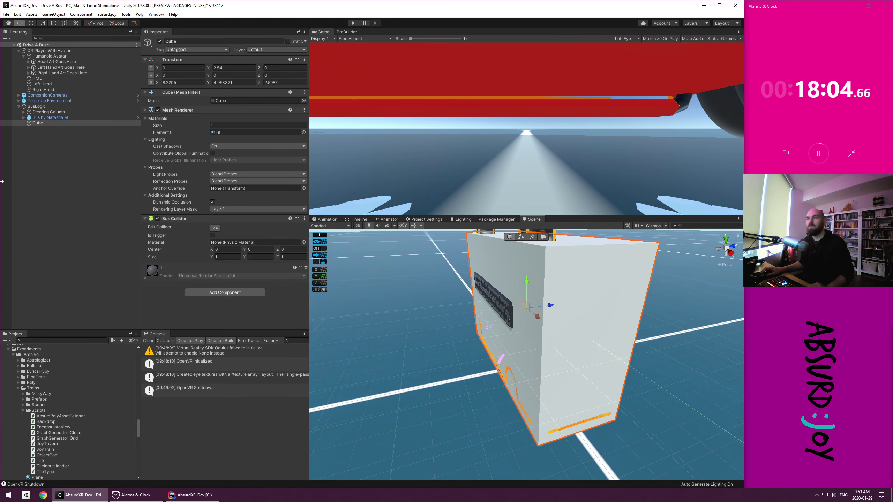
click(74, 124)
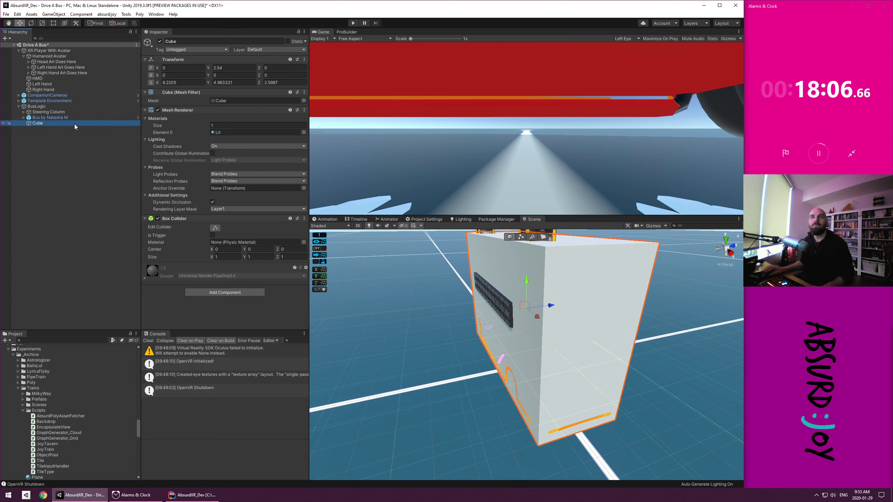
key(F2)
text(Collision )
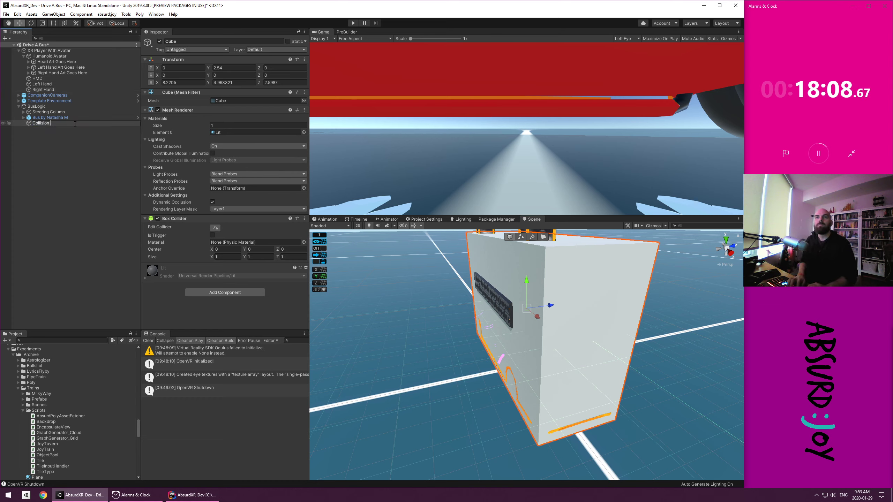
text(Cube)
key(Return)
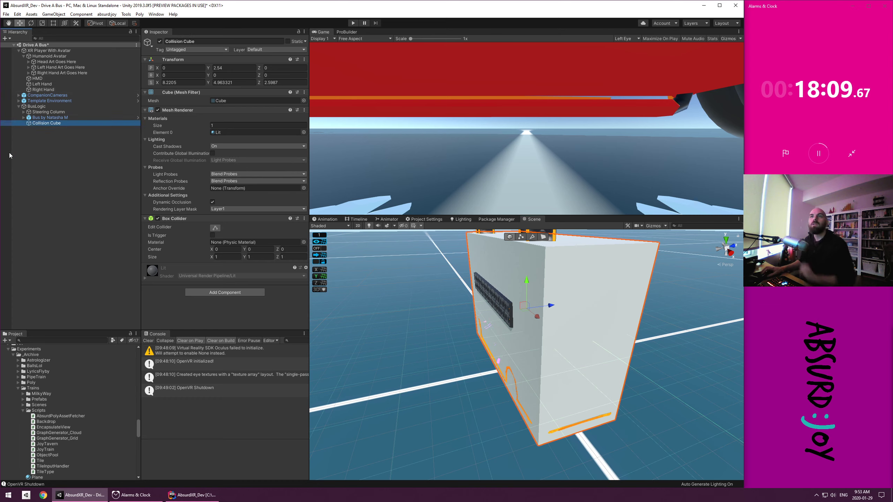
Disable the Collision Cube's Mesh Renderer, toggling it to compare, and keep its Box Collider enabled
click(158, 110)
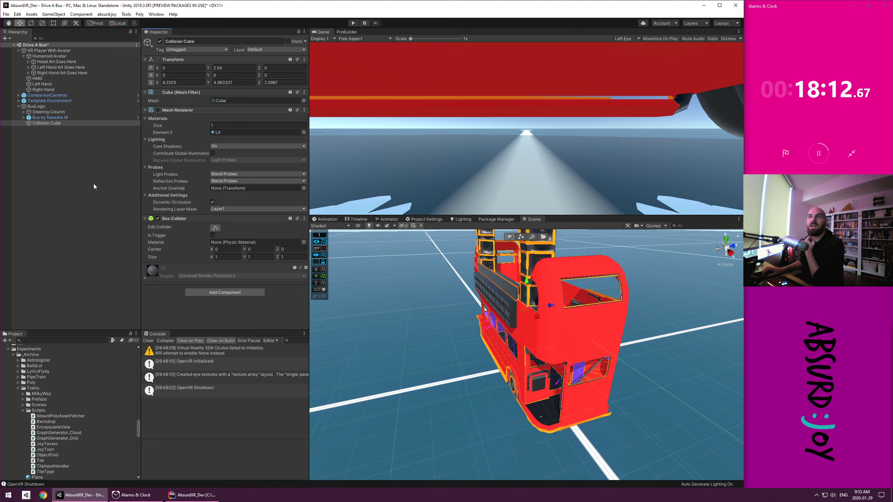
click(186, 217)
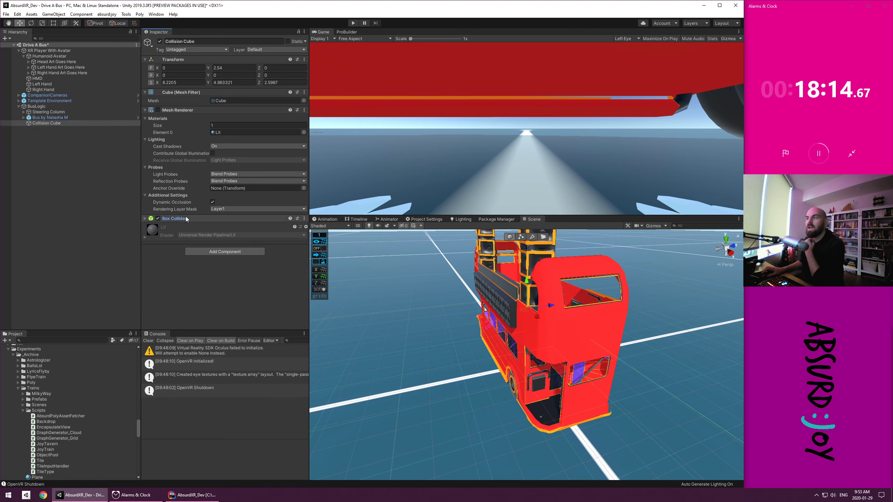
click(186, 217)
click(158, 110)
click(158, 110)
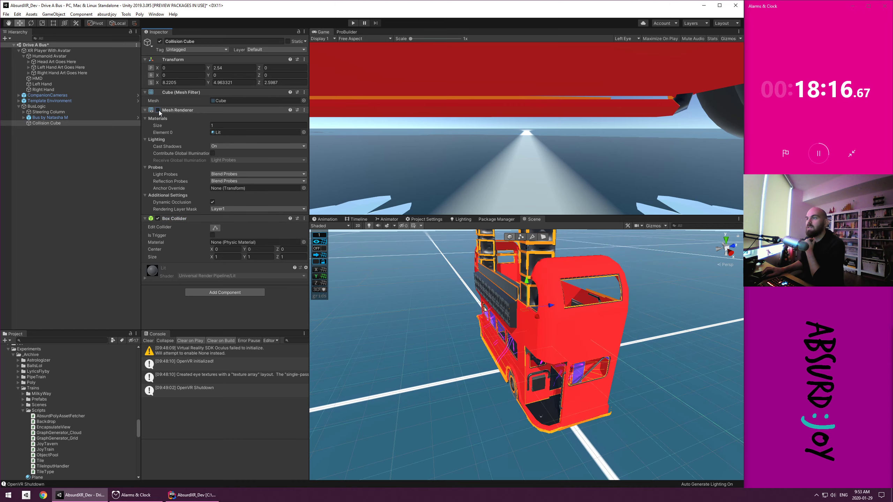
click(158, 110)
click(158, 110)
alt+drag(456, 346, 330, 294)
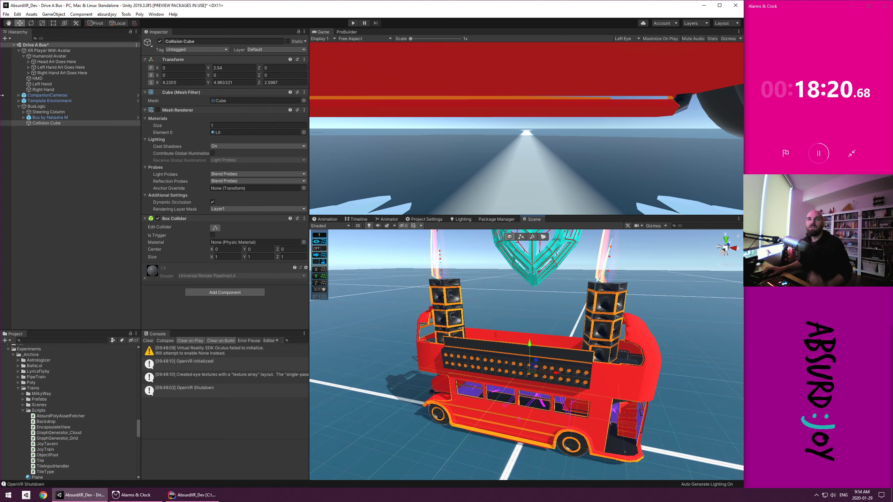
click(38, 106)
click(41, 113)
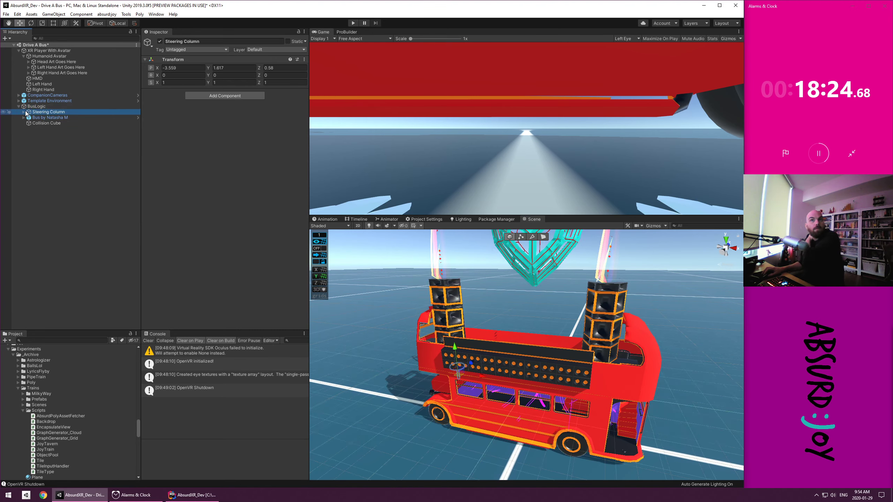
click(24, 112)
click(24, 112)
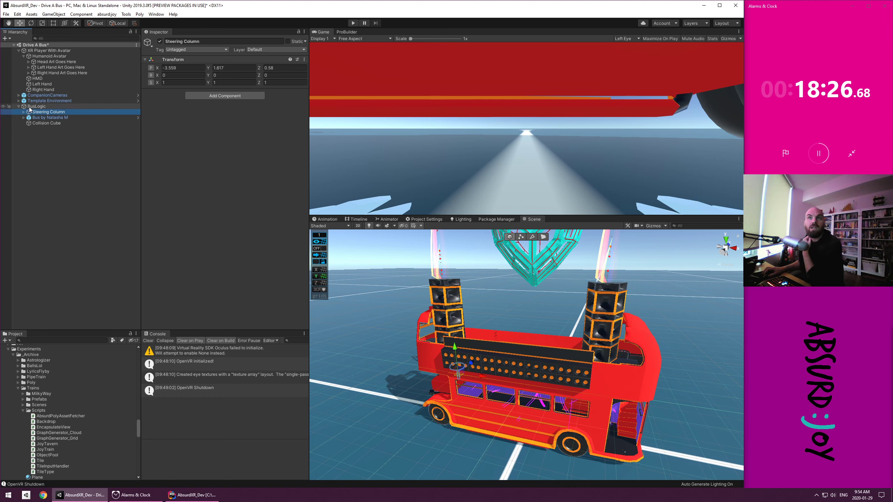
Add a Rigidbody component to BusLogic and set its mass to 1000
click(37, 106)
click(257, 97)
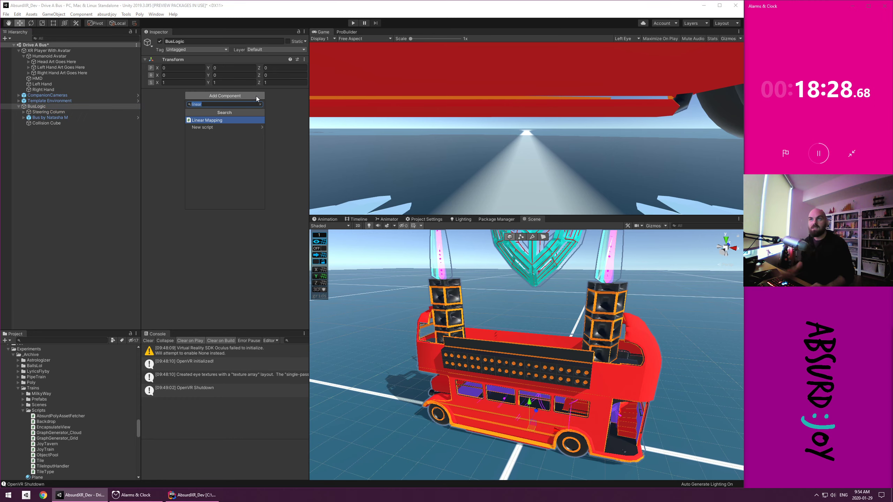
text(rigid)
key(Return)
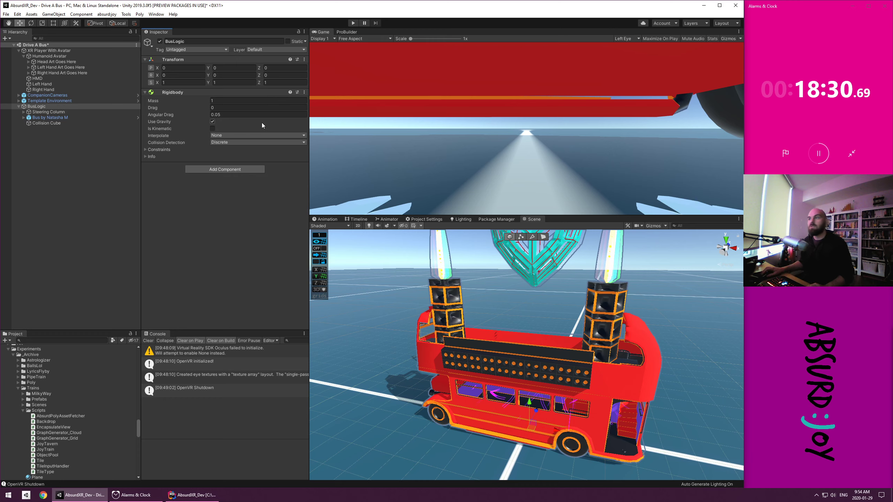
click(222, 101)
text(10)
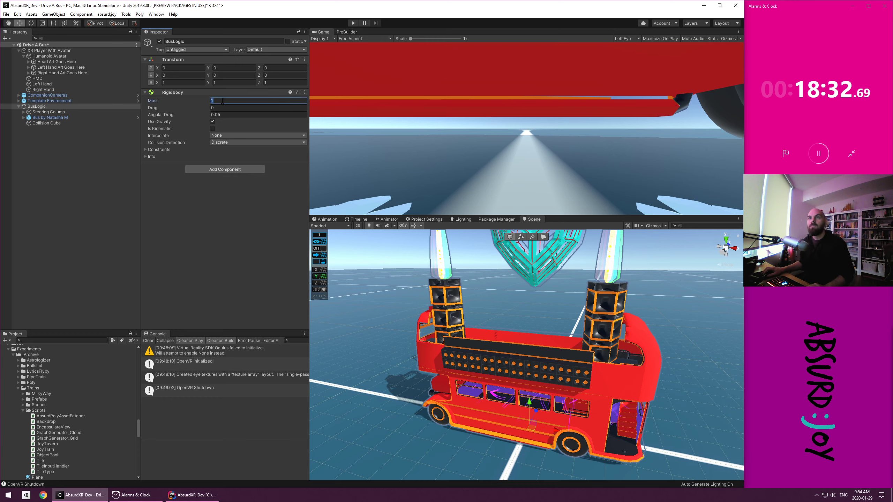
text(00)
key(Return)
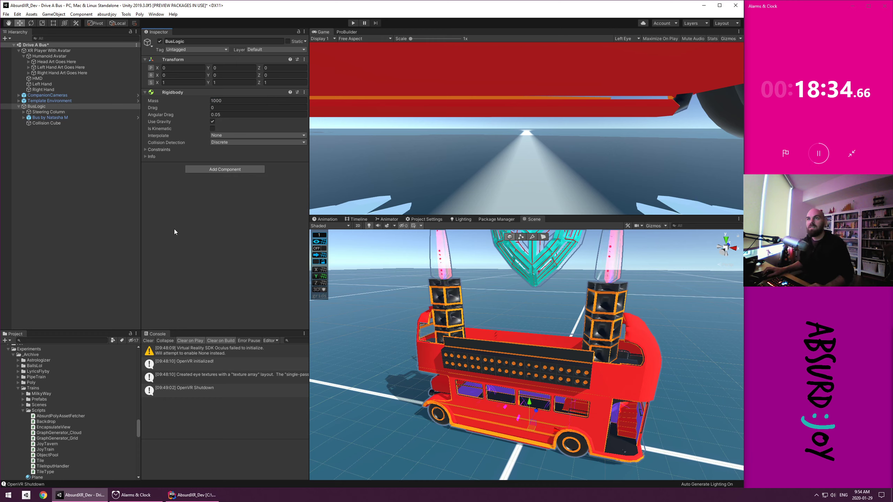
Create a new script named BusLogic and attach it to the BusLogic object
click(212, 170)
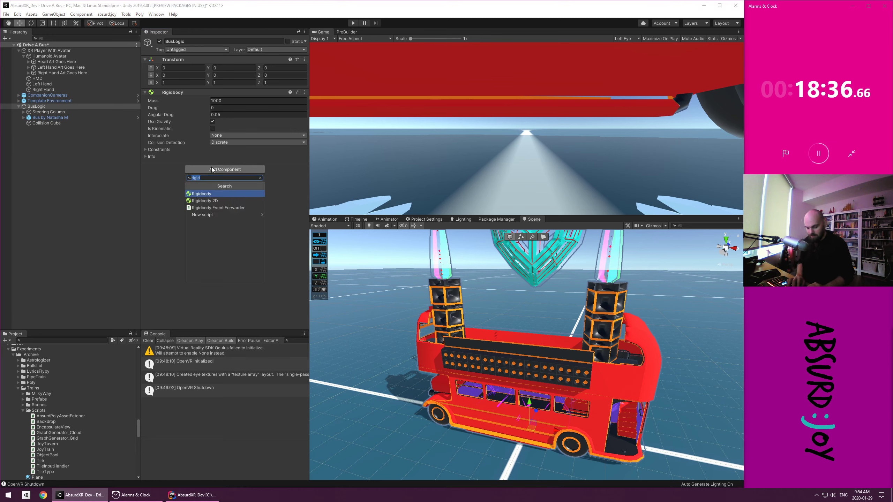
text(BusLogic)
key(Return)
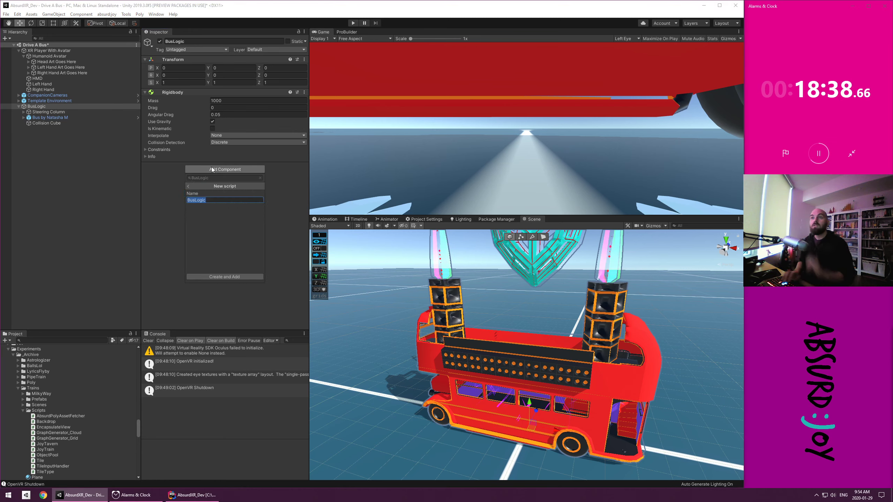
key(Return)
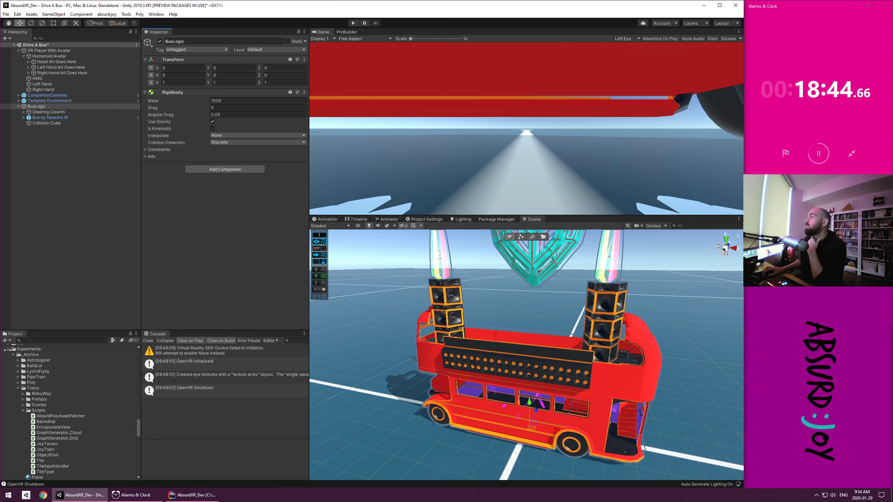
click(8, 350)
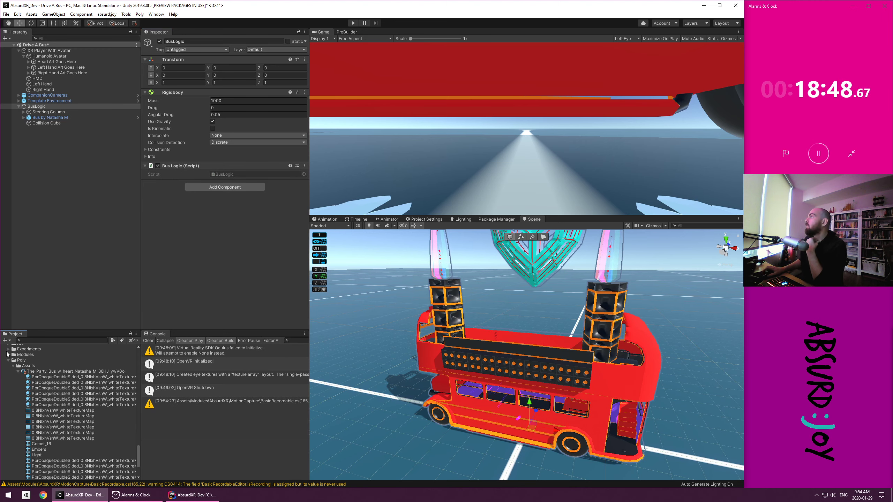
Open the BusLogic script in the Rider code editor and start a public field declaration at the beginning of the class
scroll(27, 366, down, 5)
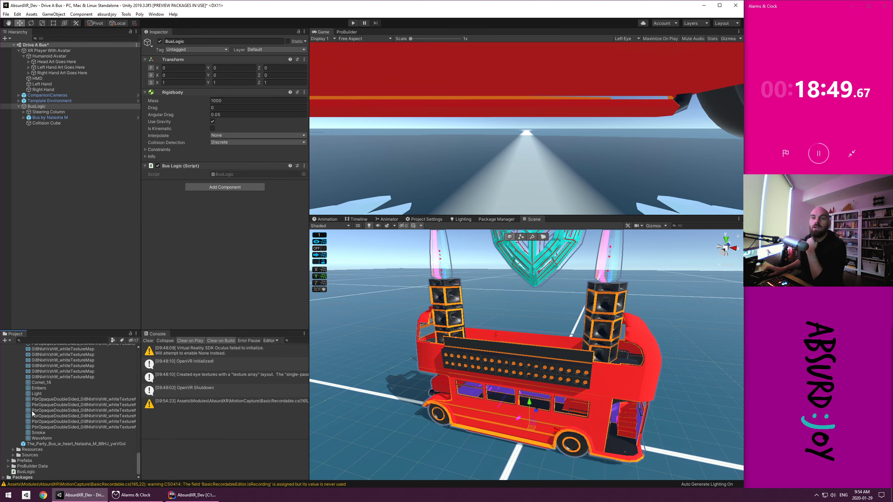
double_click(26, 471)
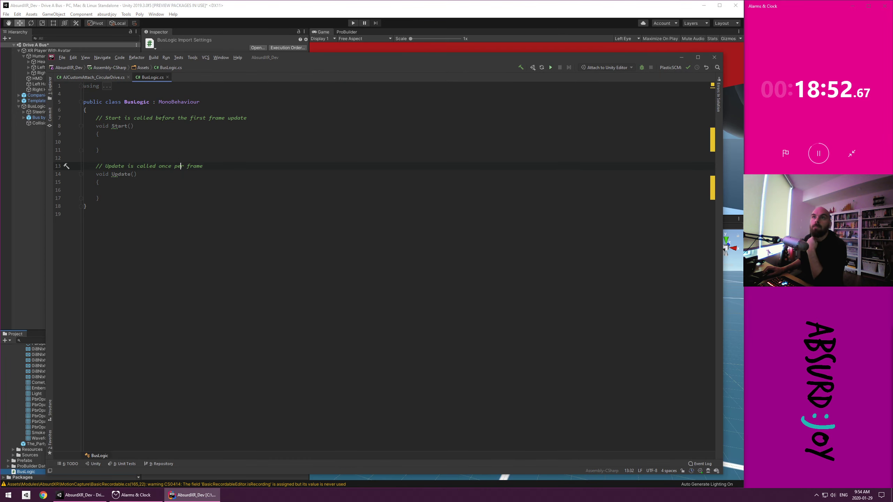
click(153, 121)
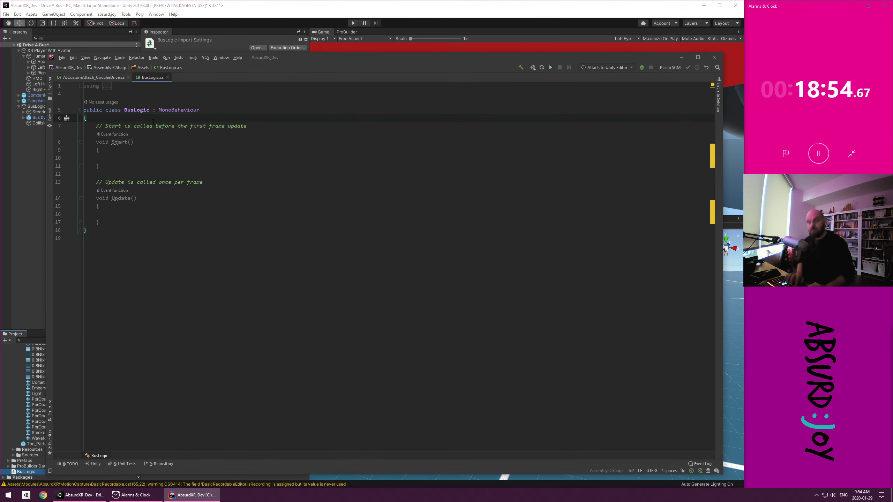
key(Return)
text(public)
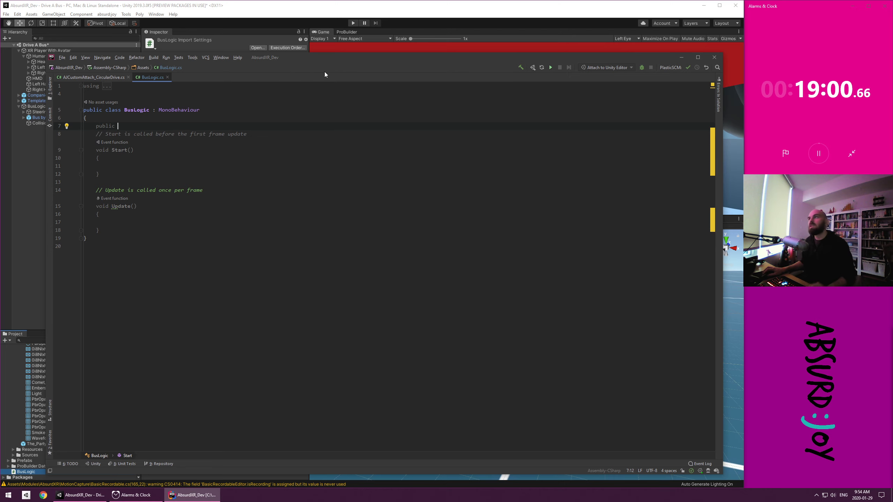
Switch to Unity and examine the Steering Wheel under the Steering Column's Vertical Pole, locating its circular drive script in the project
click(302, 4)
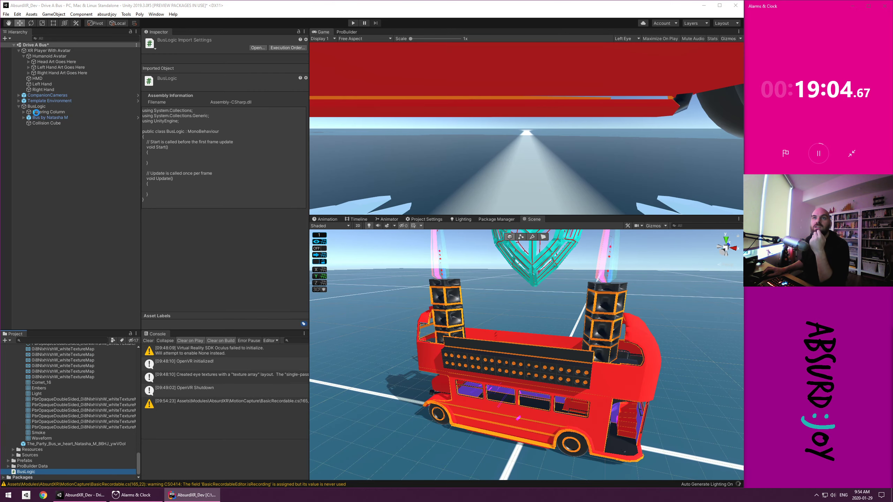
click(36, 112)
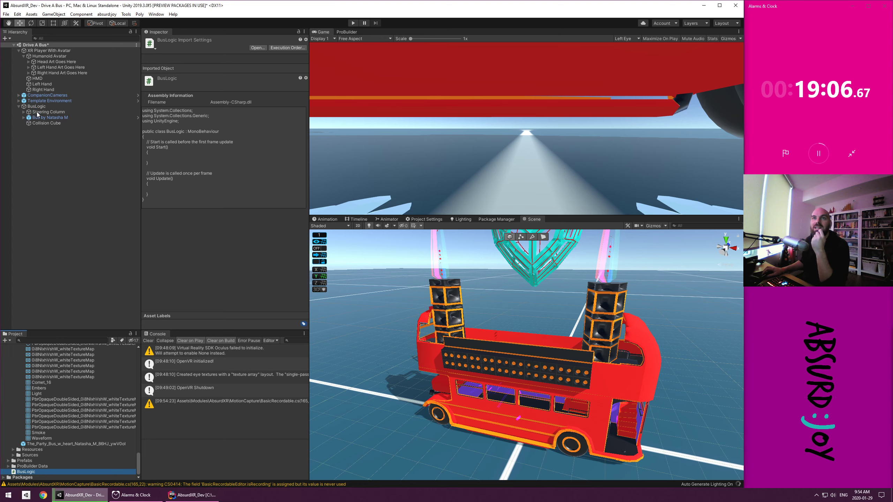
click(37, 106)
click(41, 112)
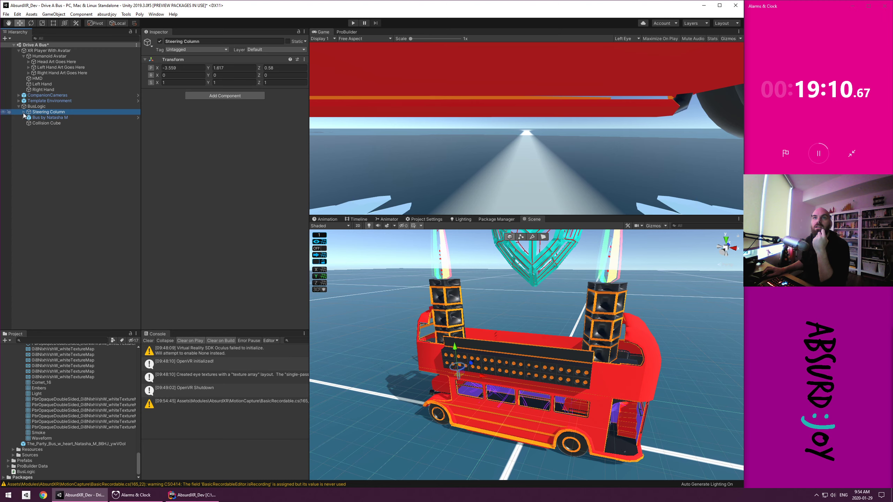
click(24, 112)
click(42, 117)
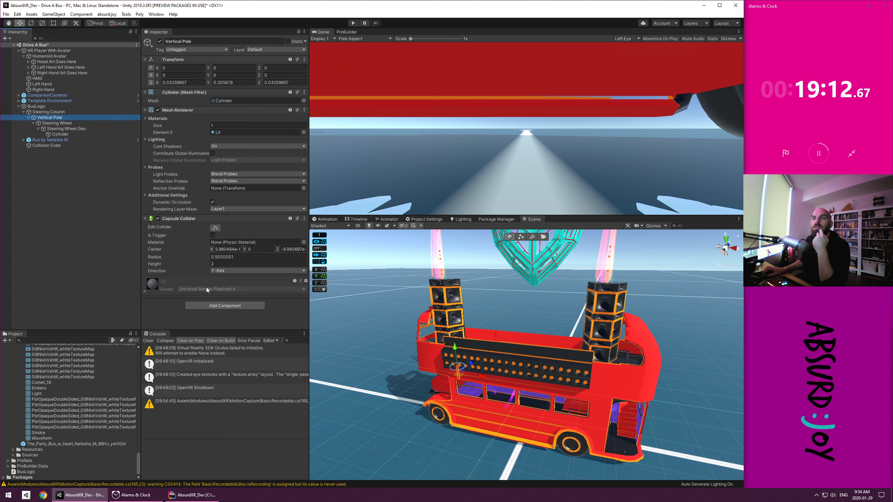
click(51, 124)
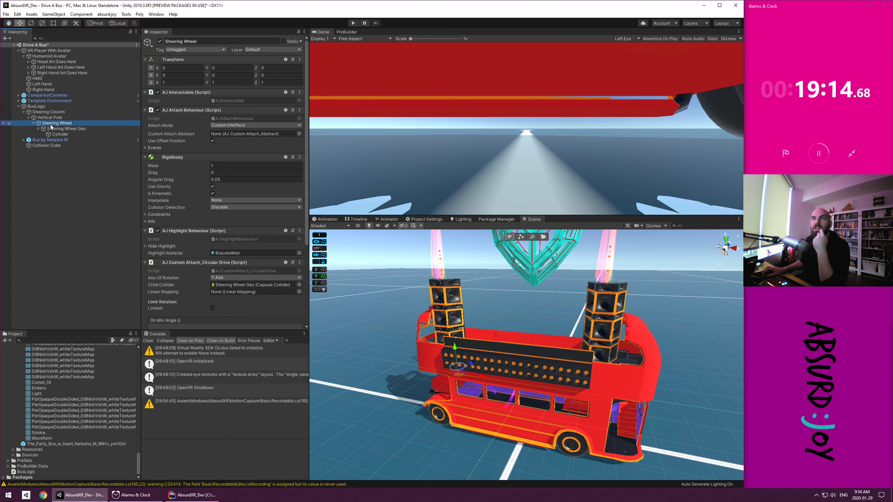
click(224, 271)
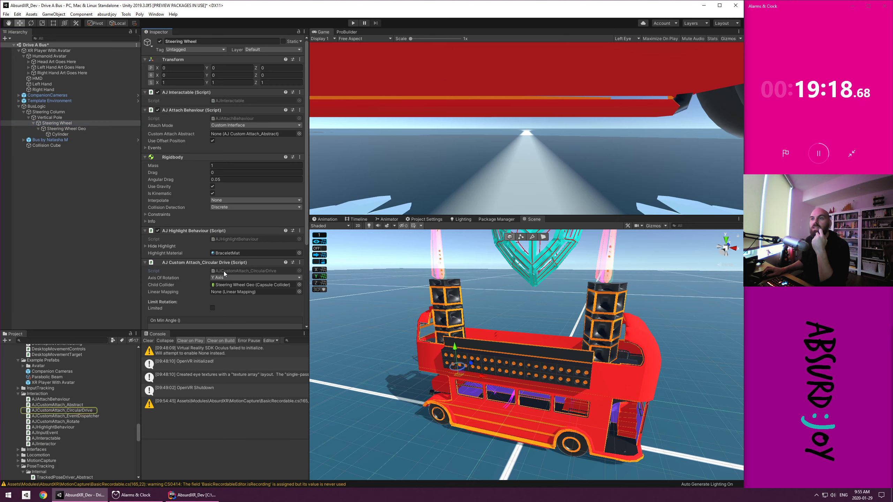
Return to Rider and complete the public field as an AJCustomAttach_CircularDrive variable named circDrive
click(190, 486)
click(191, 494)
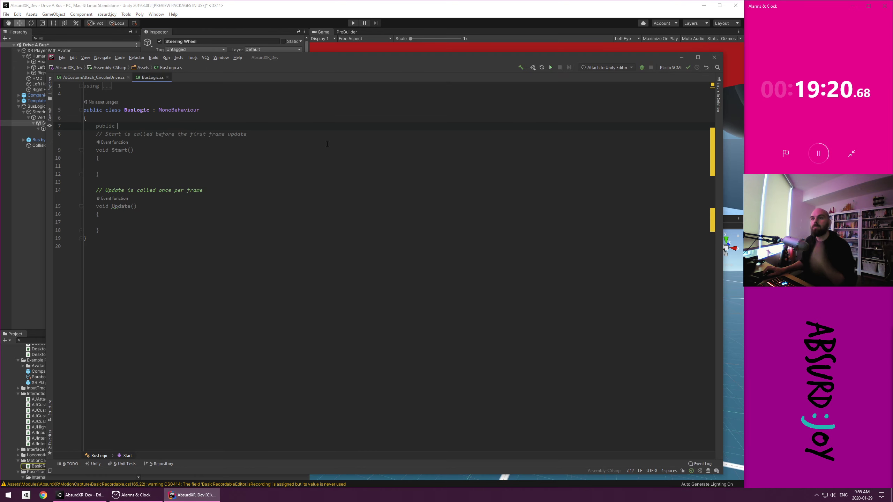
text(AJCustom)
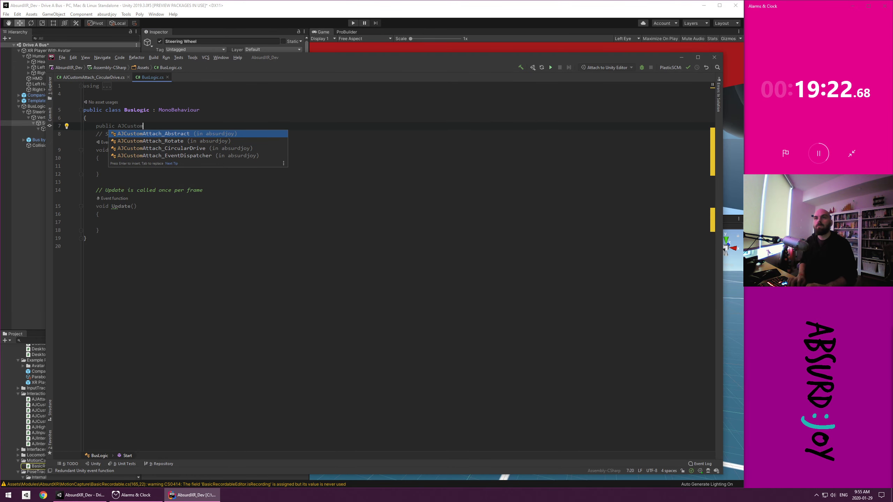
key(Down)
key(Down)
key(Return)
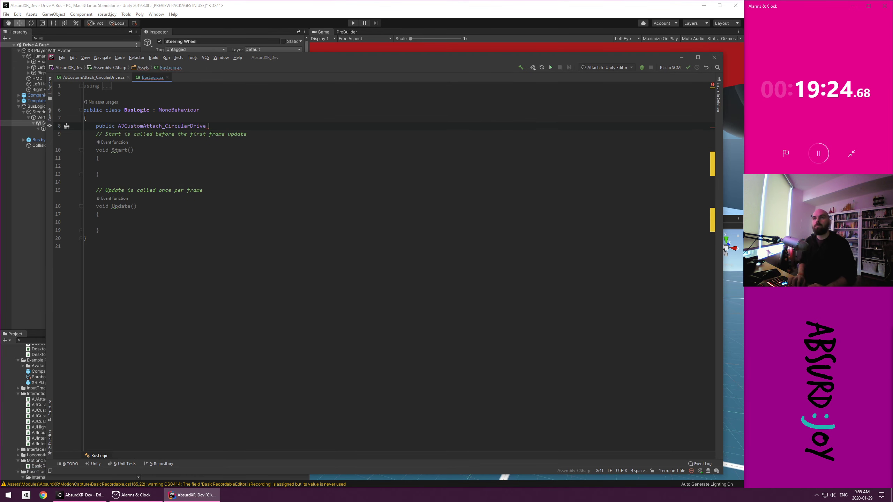
text(circDrive;)
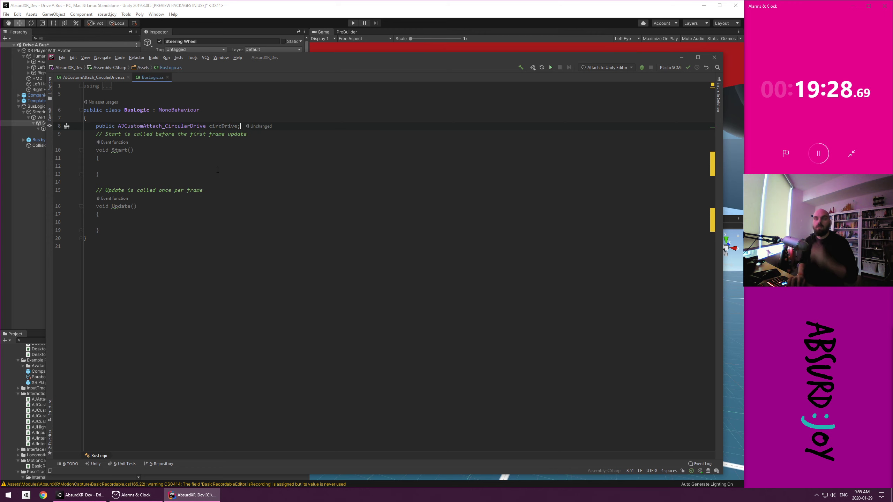
Remove the comment above the Start method, leaving a blank line after the circDrive field
key(Return)
key(Right)
key(ctrl+y)
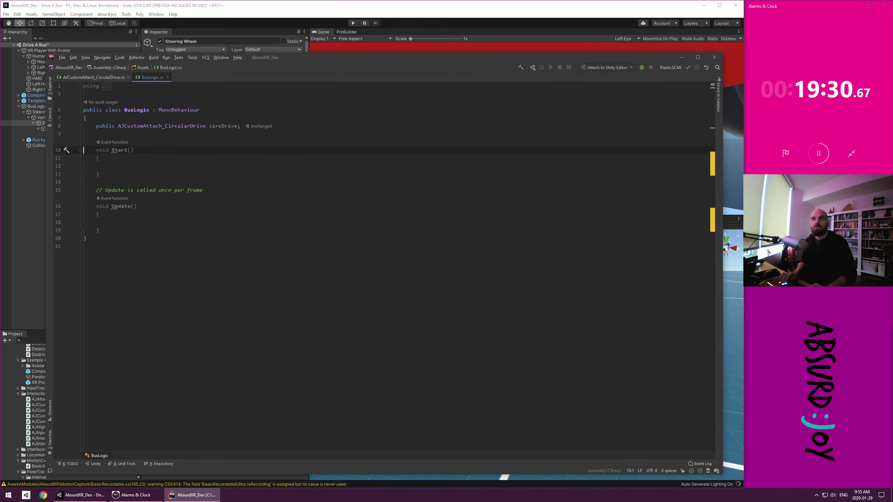
key(Down)
key(Down)
key(Up)
key(Up)
key(Up)
key(Up)
key(Up)
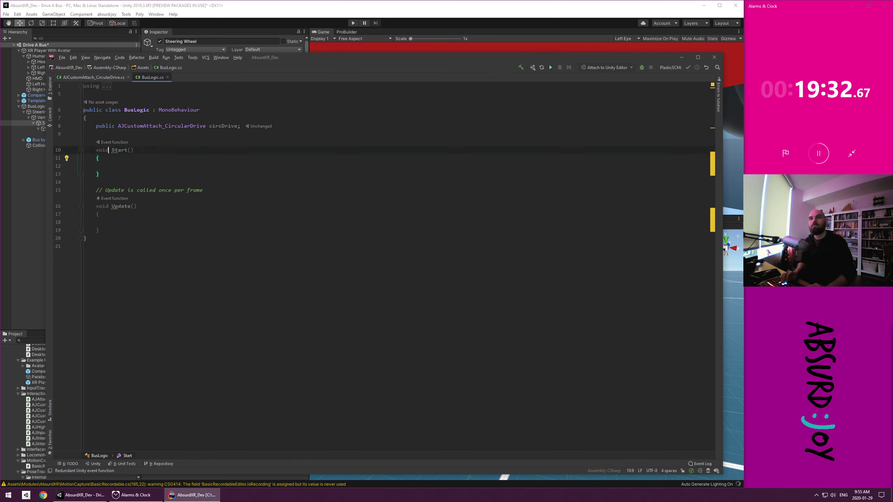
Declare a public float named targetSpeed above the circDrive field, without an initial value
key(Return)
text(publ)
key(Return)
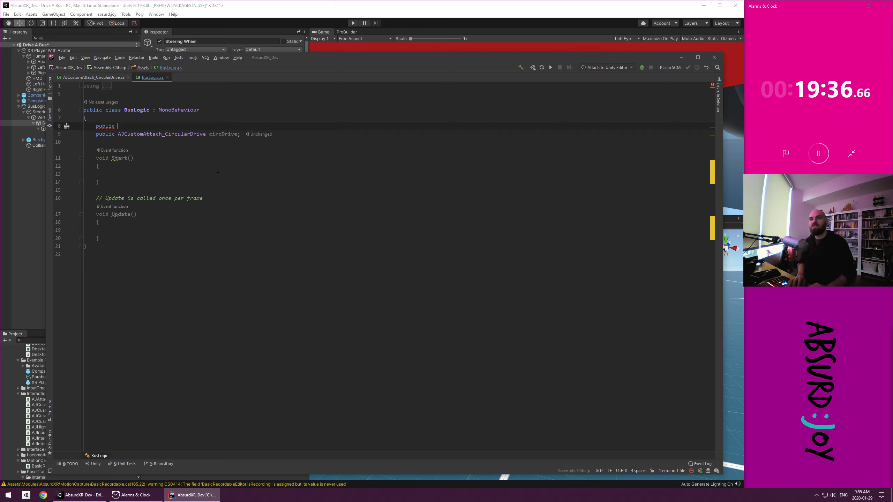
text(float spe)
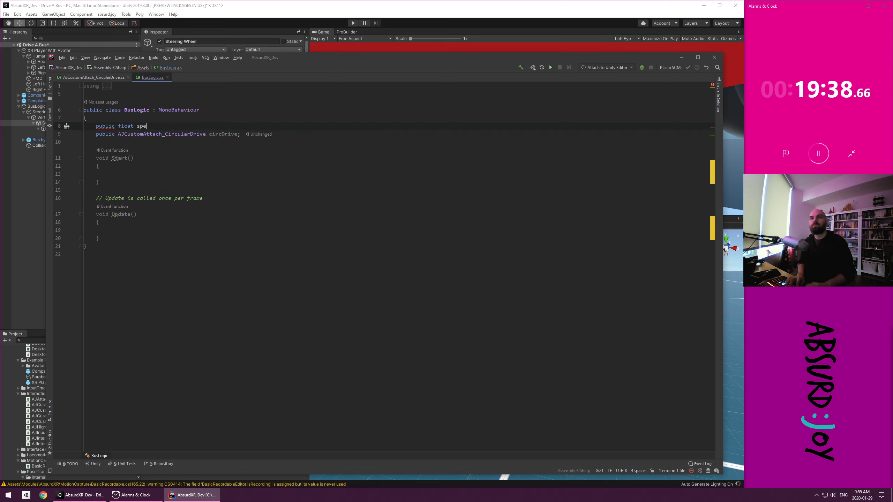
key(BackSpace)
key(BackSpace)
key(BackSpace)
text(targetS)
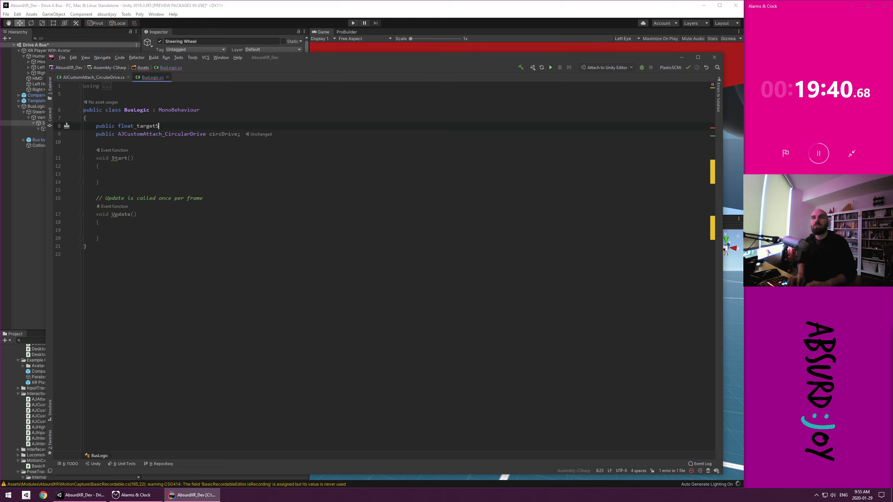
text(peed =)
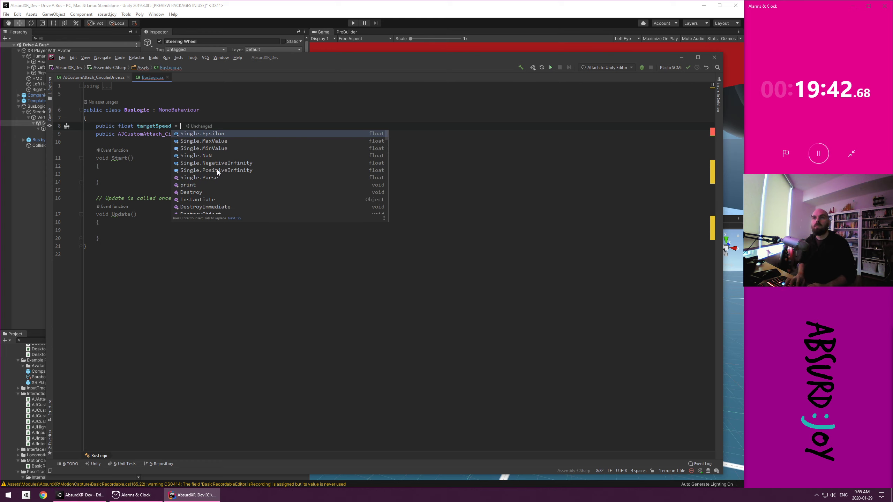
key(BackSpace)
key(BackSpace)
key(BackSpace)
text(;)
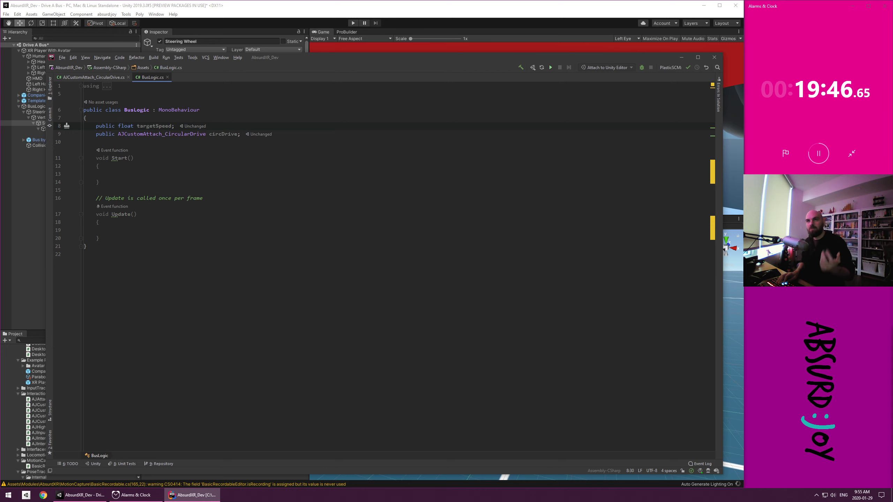
Declare a public float named turnForce between the targetSpeed and circDrive fields
key(Return)
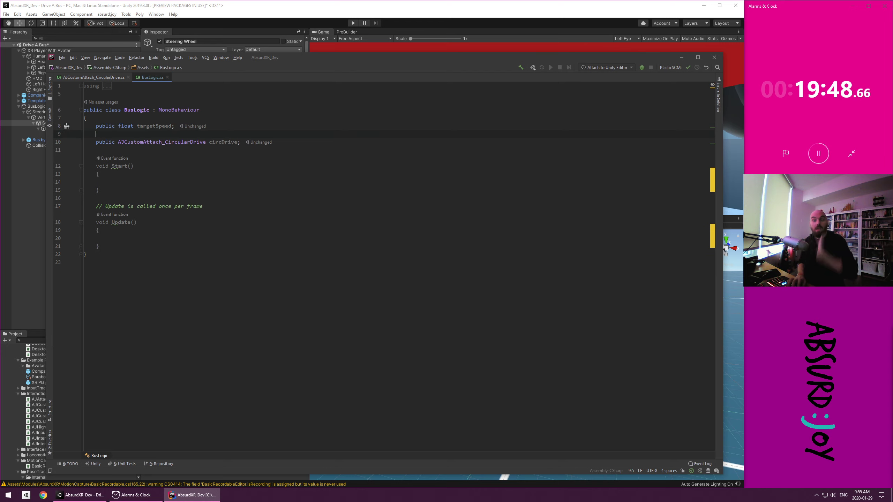
text(public float tu)
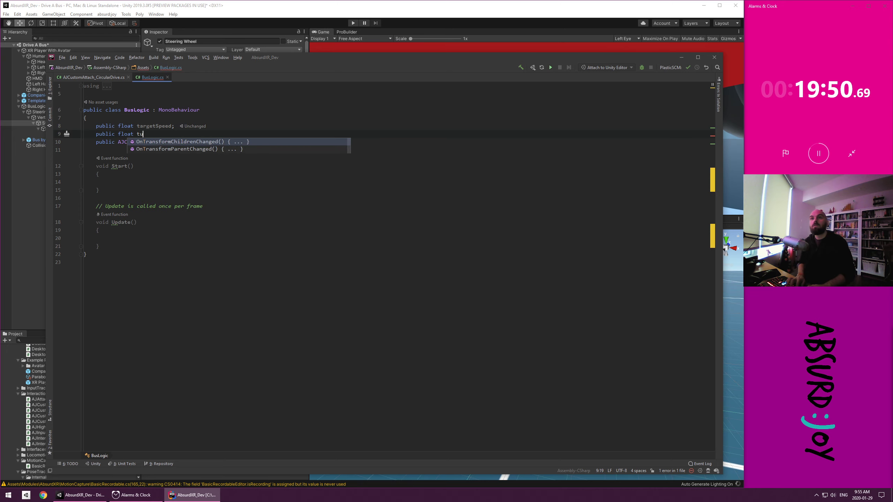
text(rnForce;)
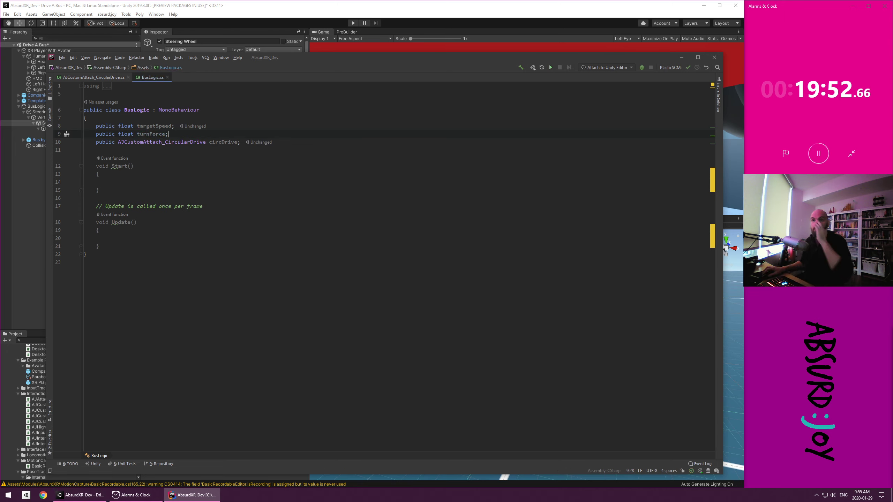
click(209, 374)
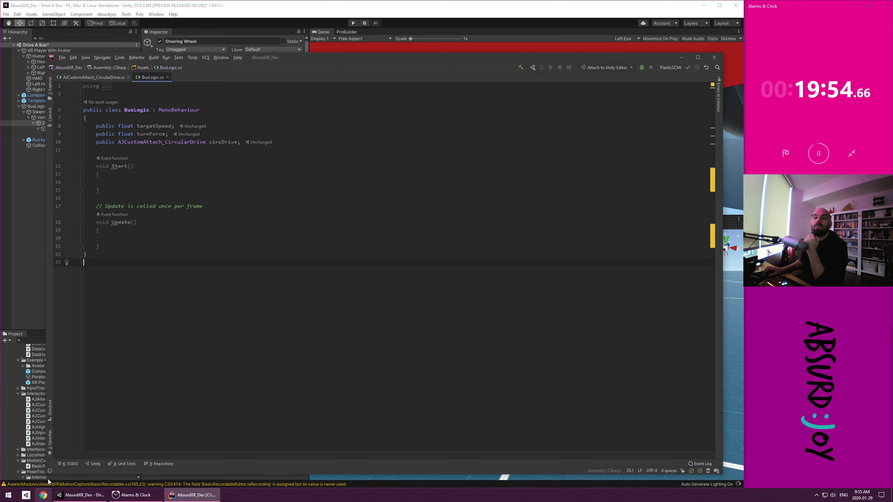
Open the Documents folder in File Explorer to look for the earlier project with bus driving code
key(super+e)
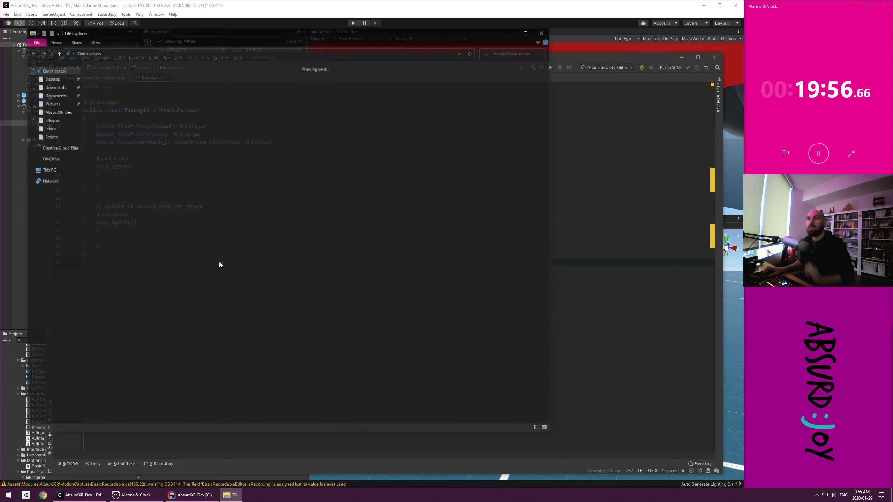
click(53, 86)
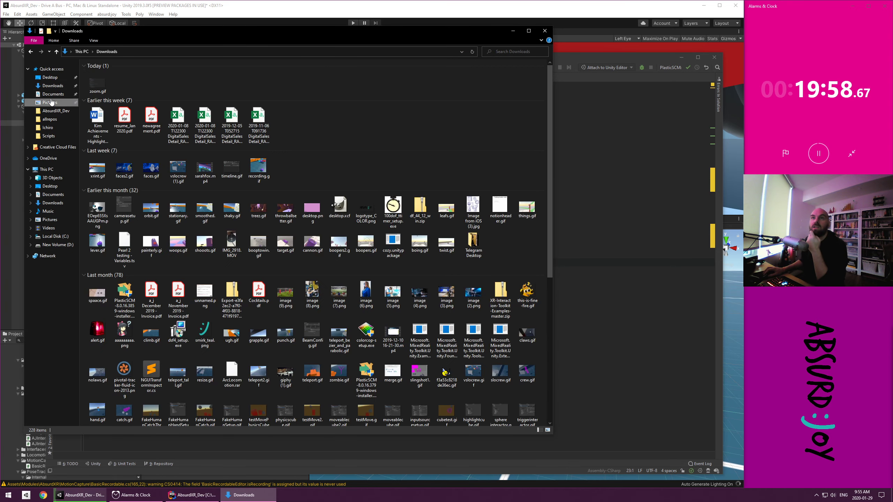
click(53, 93)
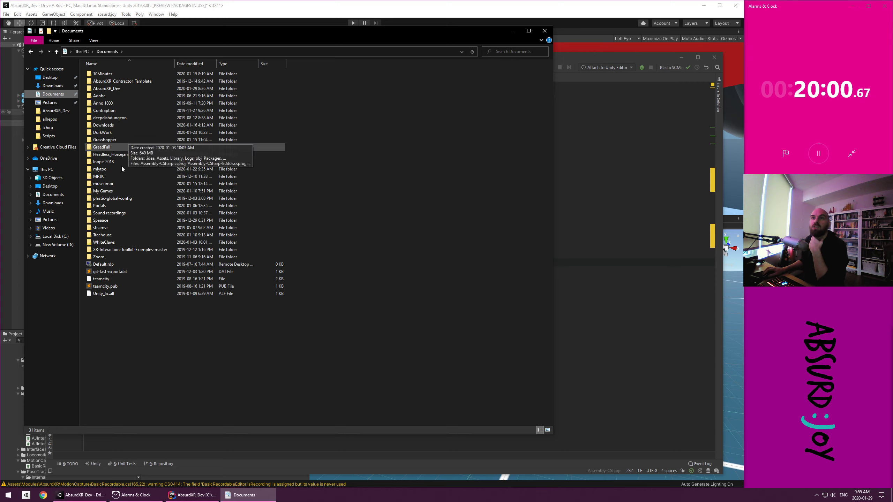
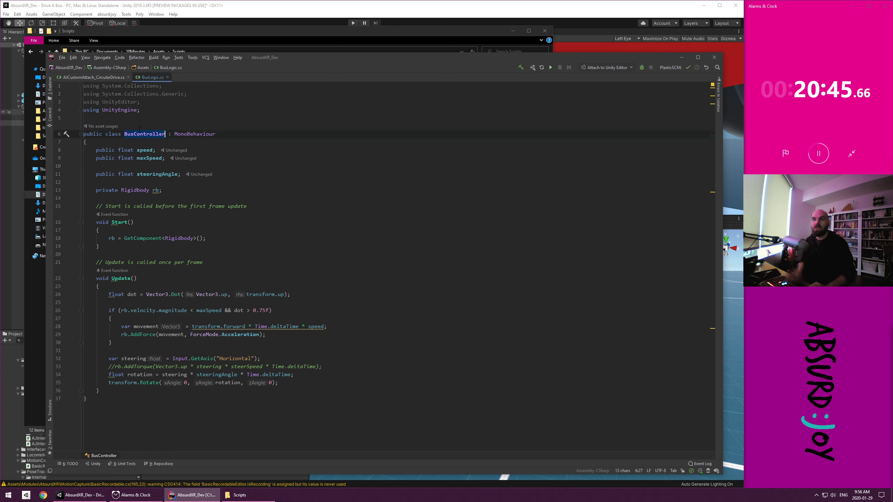
Rename the pasted BusController class as BusLogic and remove the unused using directives, keeping only UnityEngine
text(BusLogic)
key(Return)
key(alt+Return)
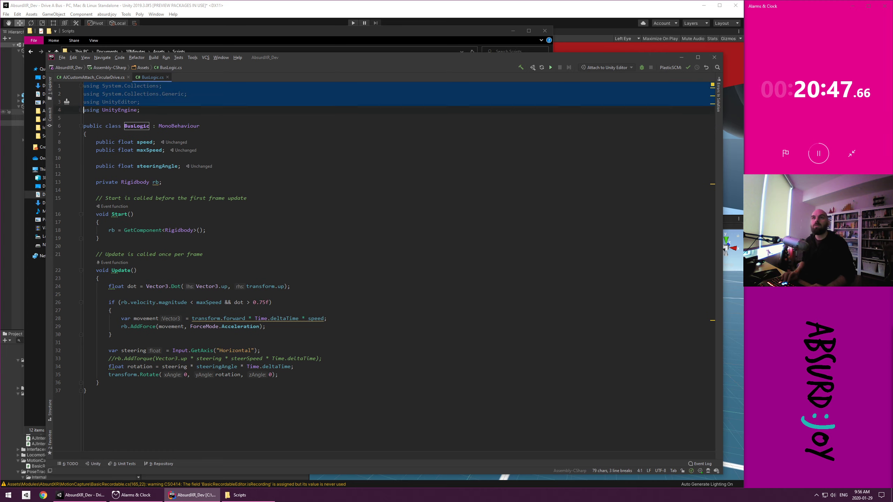
key(Return)
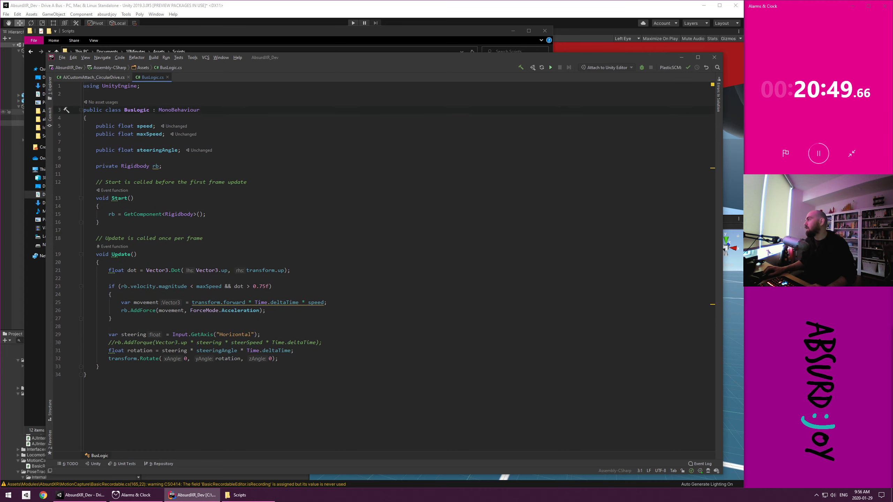
Delete the comment line above the Start method in the BusLogic class
click(425, 290)
click(311, 180)
key(Home)
key(Up)
key(Up)
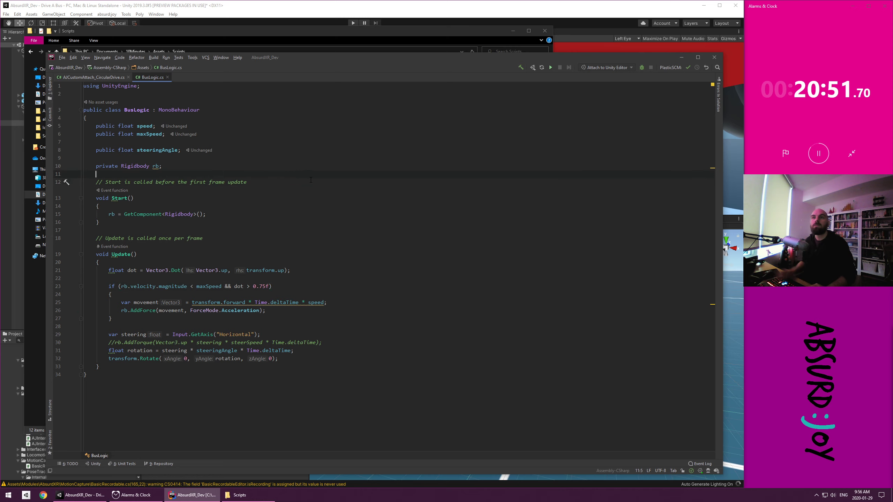
key(Down)
key(Down)
key(shift+Down)
key(Delete)
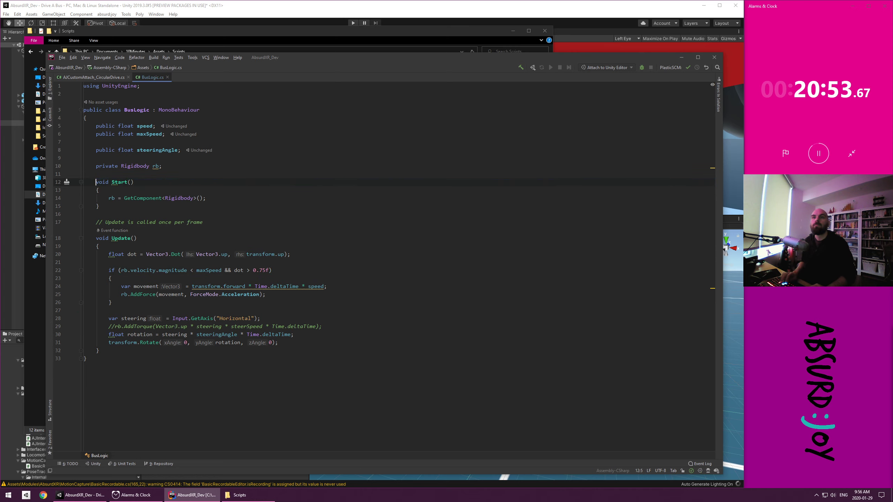
Delete the public steeringAngle field from the BusLogic class
key(Up)
key(Up)
key(Up)
key(Up)
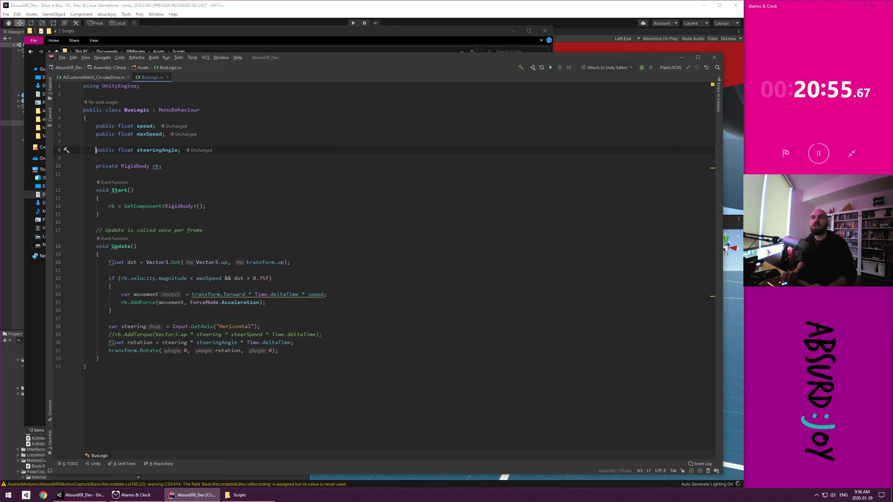
key(shift+Down)
key(Delete)
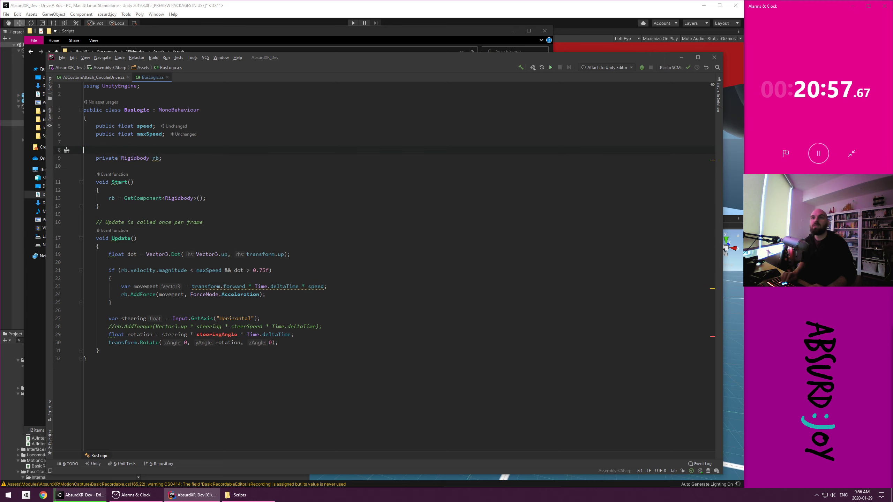
Undo the deletion of the steeringAngle field and add blank lines below it for another field
key(Return)
key(Up)
key(ctrl+z)
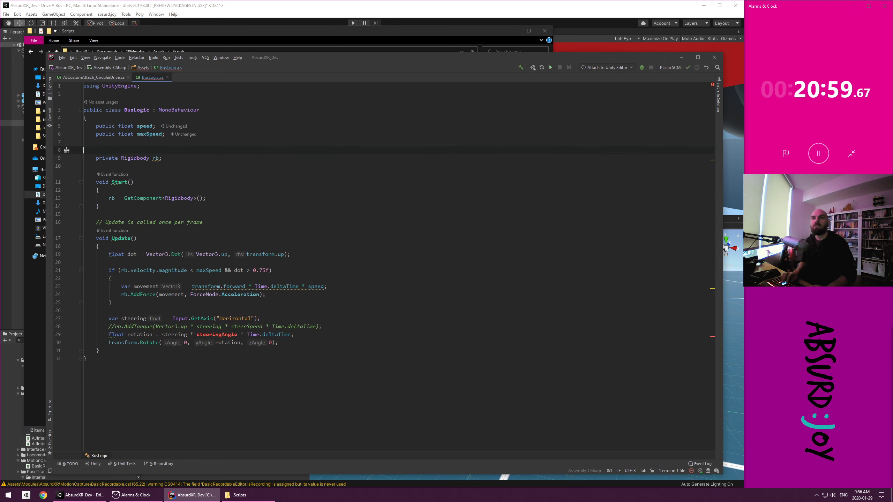
key(ctrl+z)
click(279, 186)
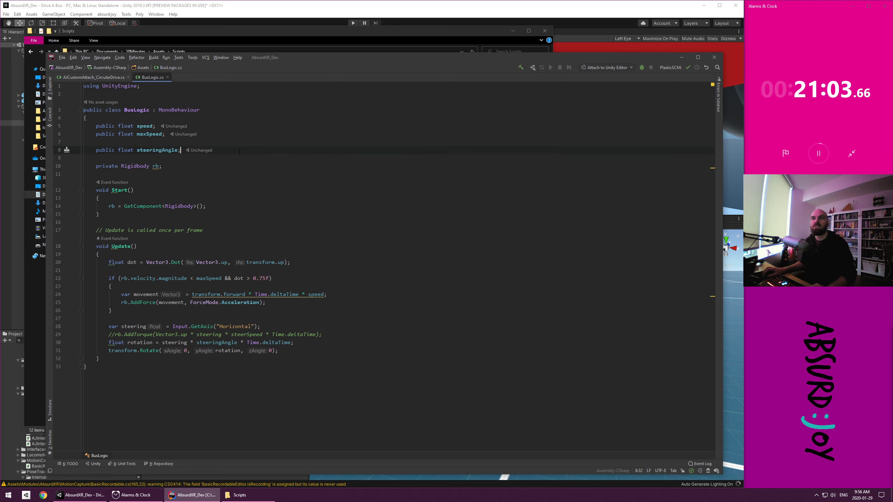
key(Return)
key(Return)
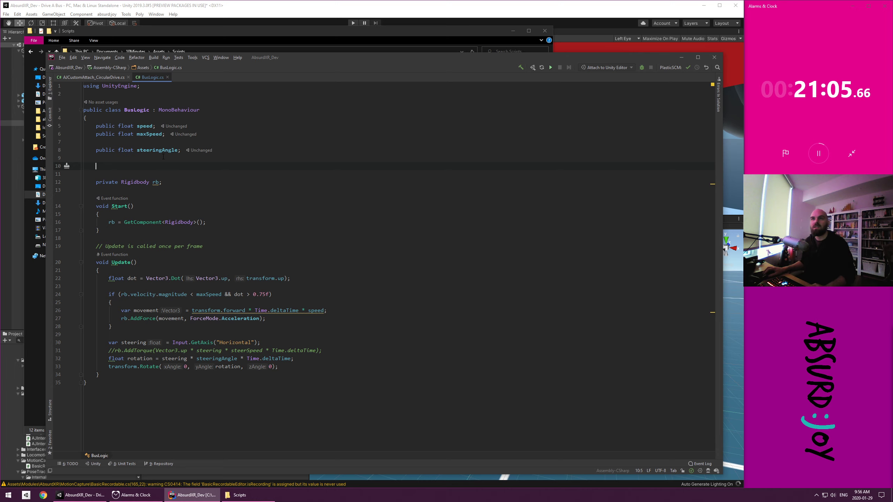
Rename the steeringAngle field to steeringForce throughout the BusLogic class with the Rename refactoring
double_click(162, 151)
key(ctrl+r)
text(r)
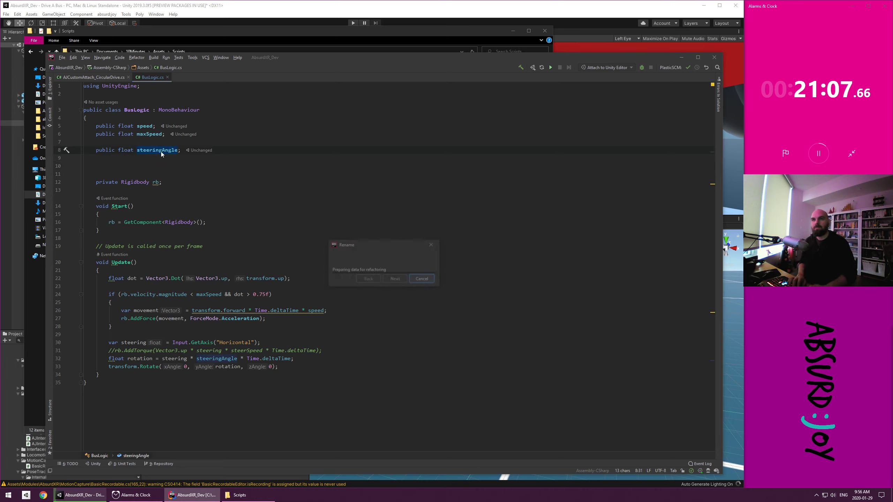
text(steeringFo)
key(Return)
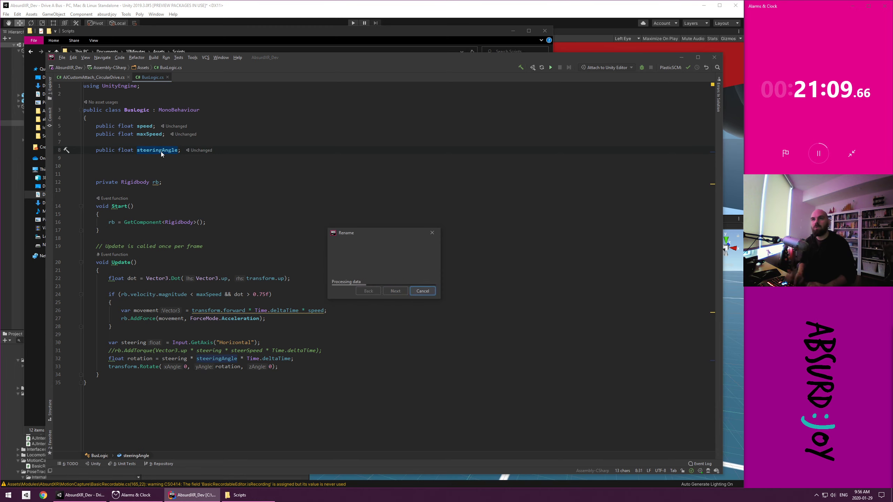
key(Return)
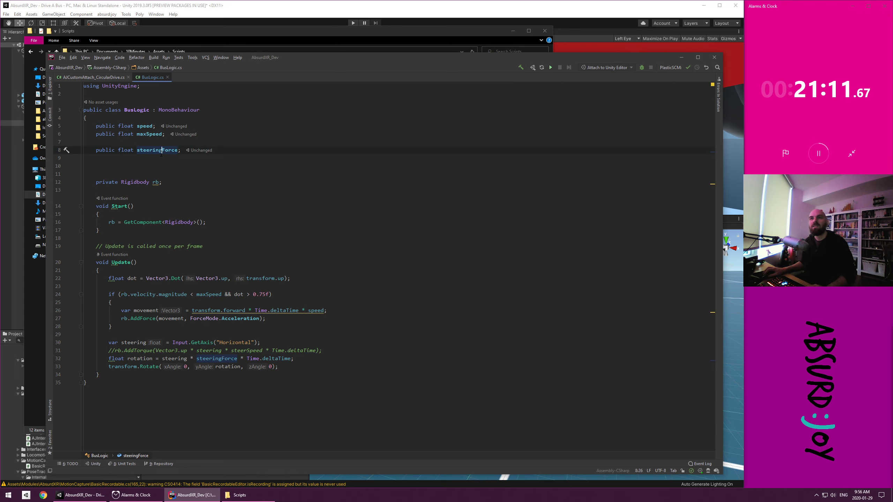
Declare a public AJCustomAttach_CircularDrive field named drive below the steeringForce field
click(175, 161)
click(178, 165)
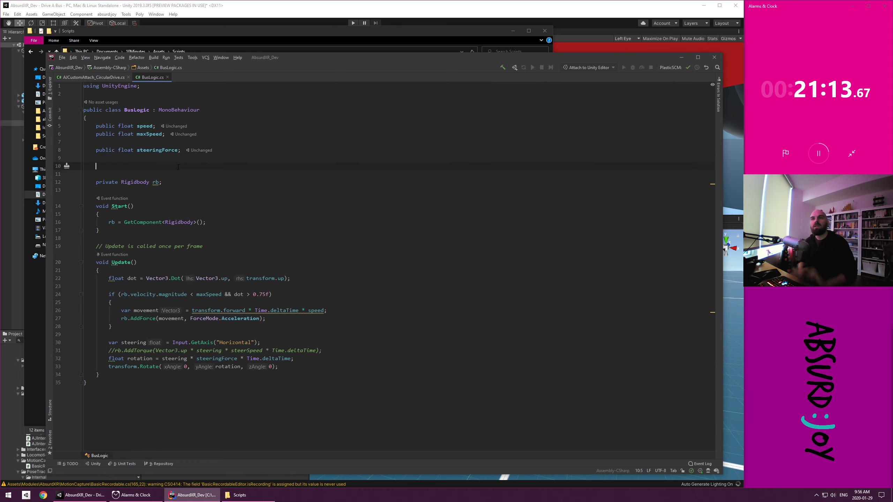
text(public AJA)
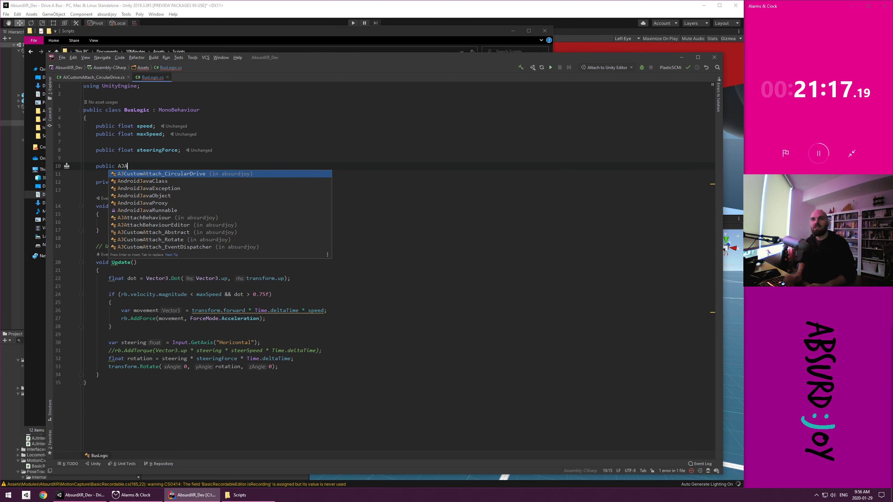
key(Return)
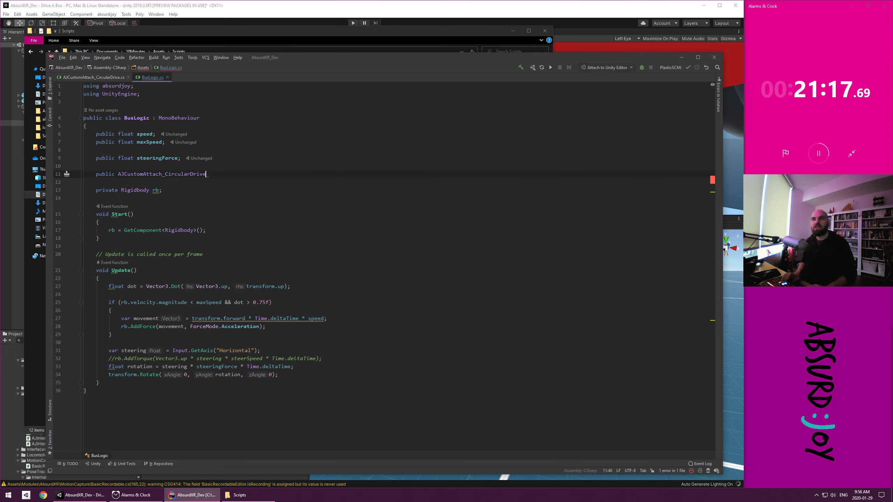
text(drive;)
key(Down)
key(Down)
key(Down)
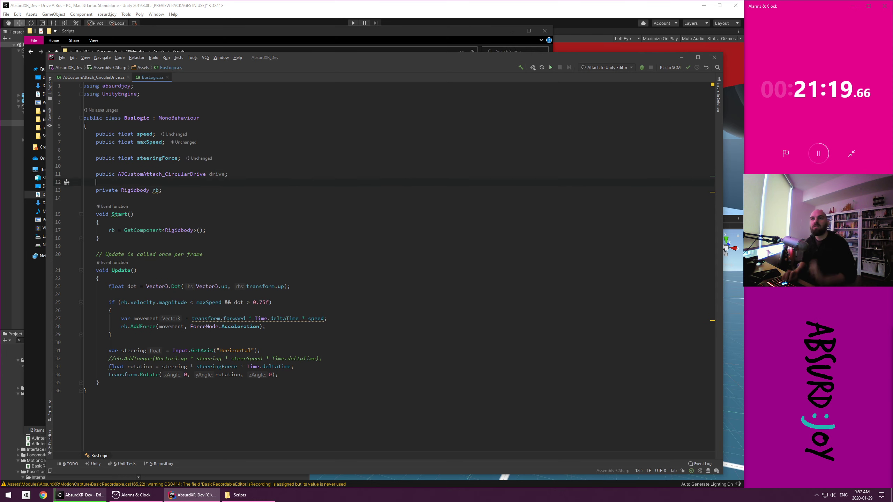
key(Up)
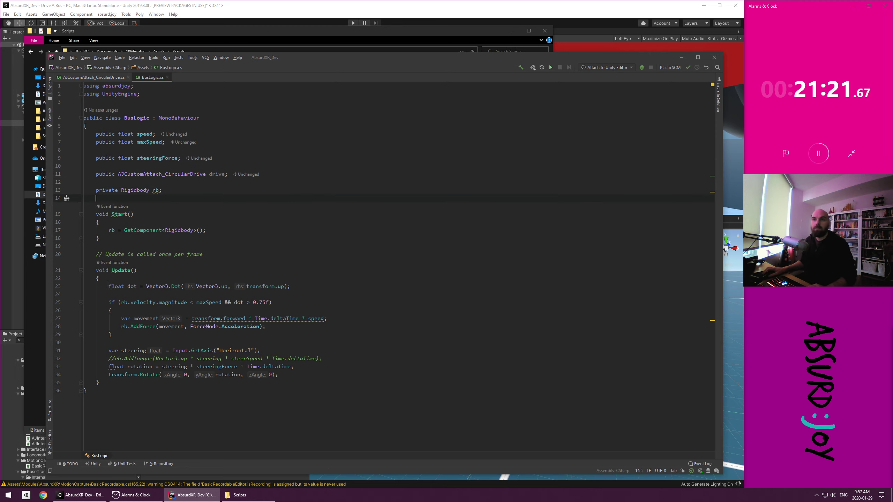
Delete the comment line above the Update method in the BusLogic class
drag(174, 254, 181, 248)
key(Delete)
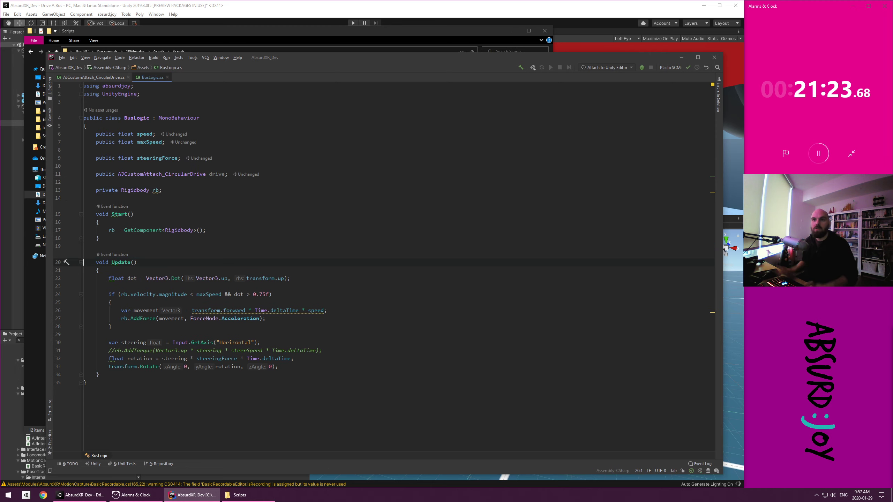
click(252, 286)
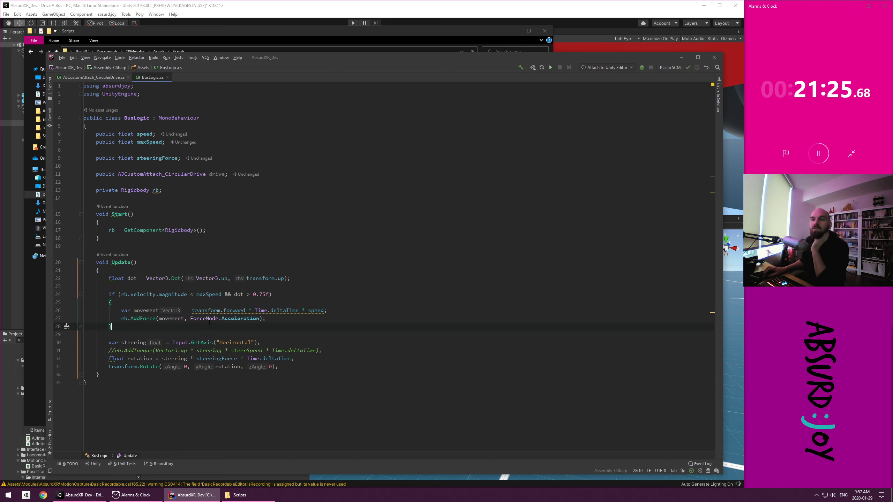
click(199, 334)
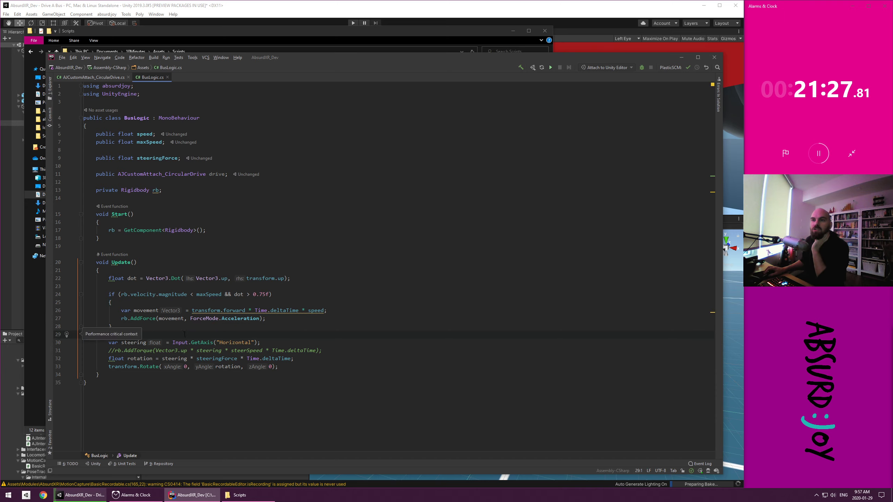
click(171, 350)
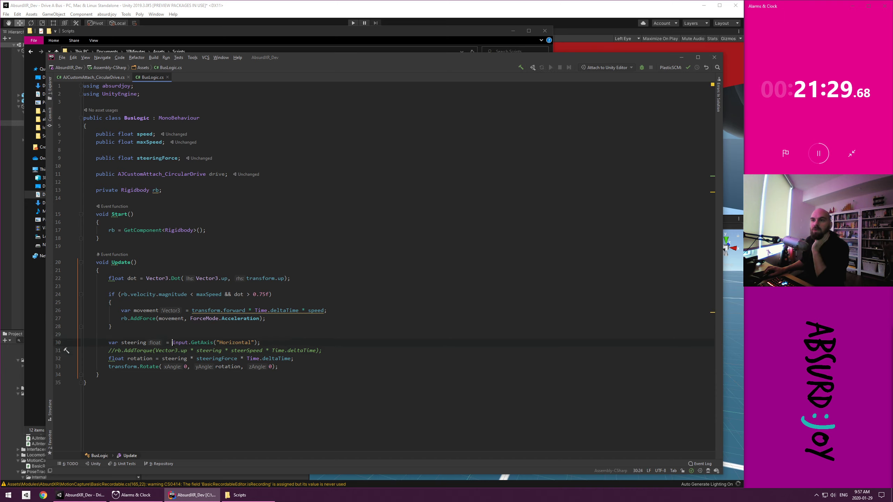
click(329, 326)
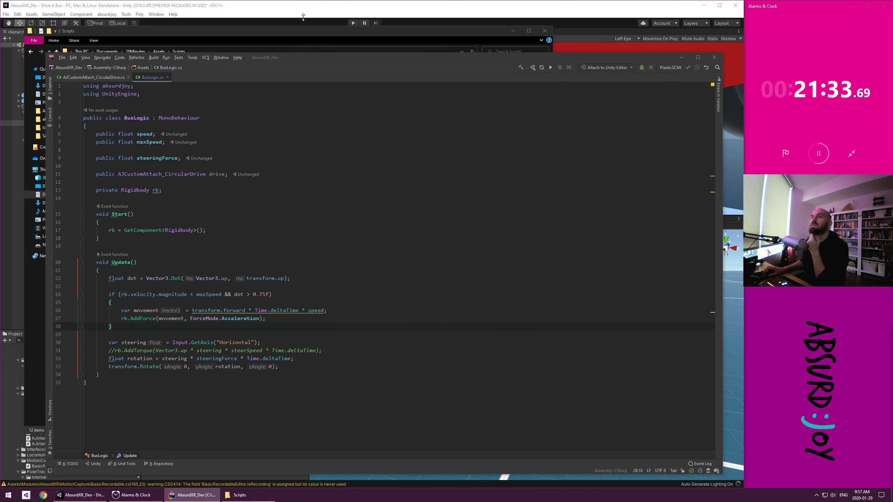
Switch to the Unity editor, collapse XR Player With Avatar and select the BusLogic object in the scene hierarchy
click(302, 17)
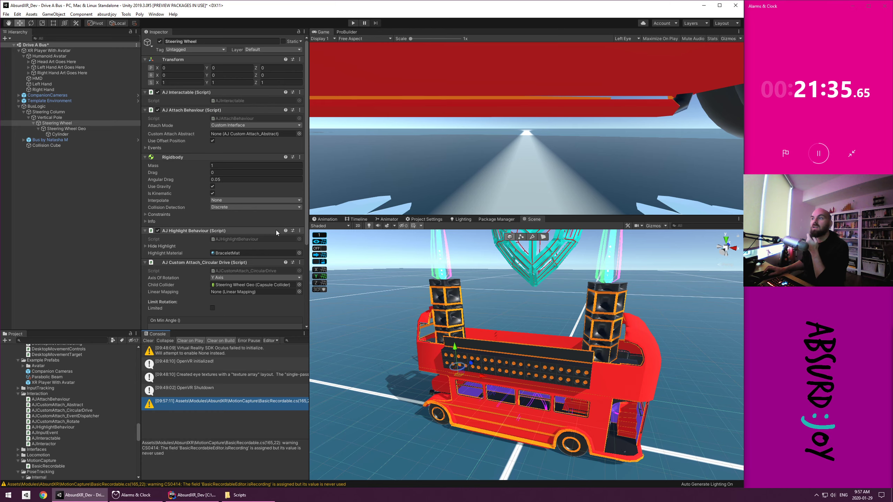
click(193, 495)
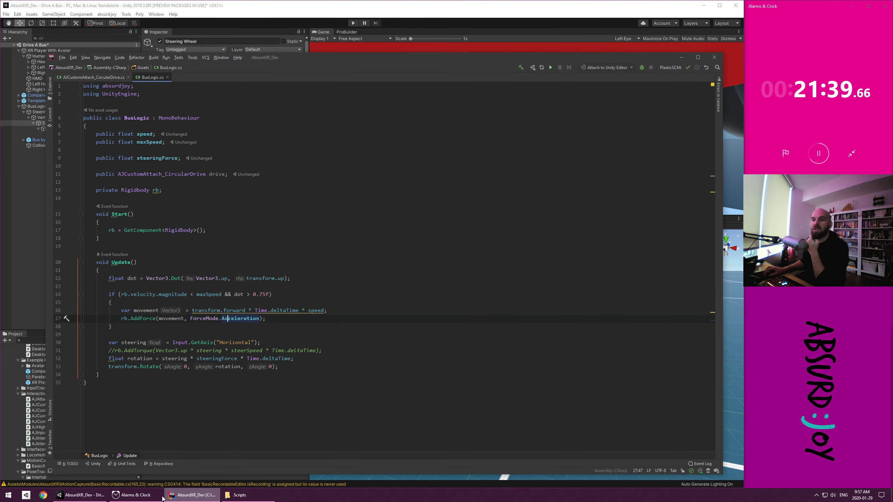
click(76, 498)
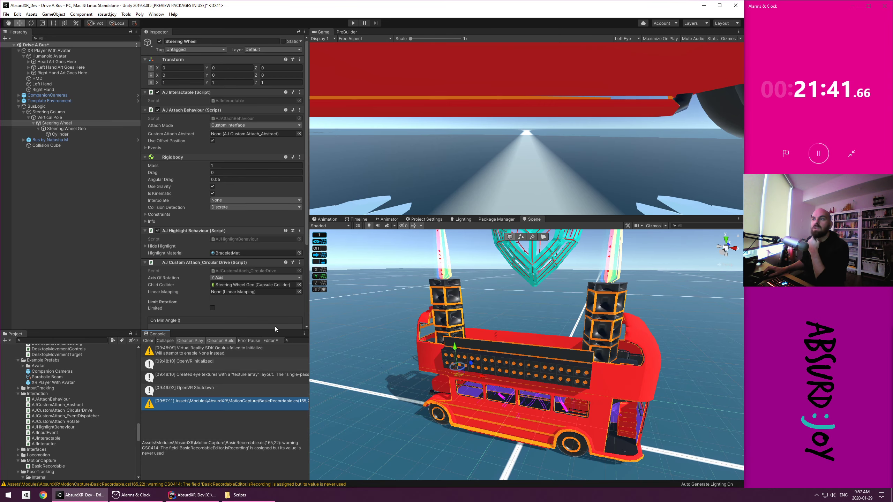
scroll(423, 354, down, 5)
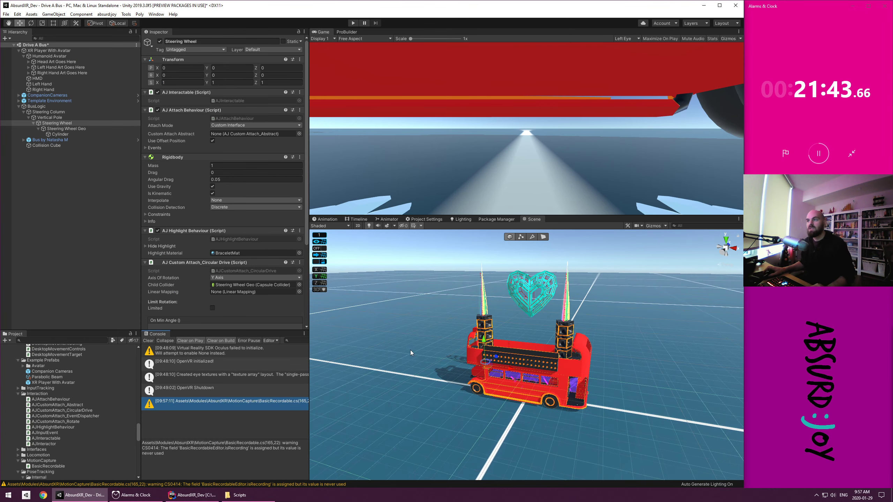
click(372, 323)
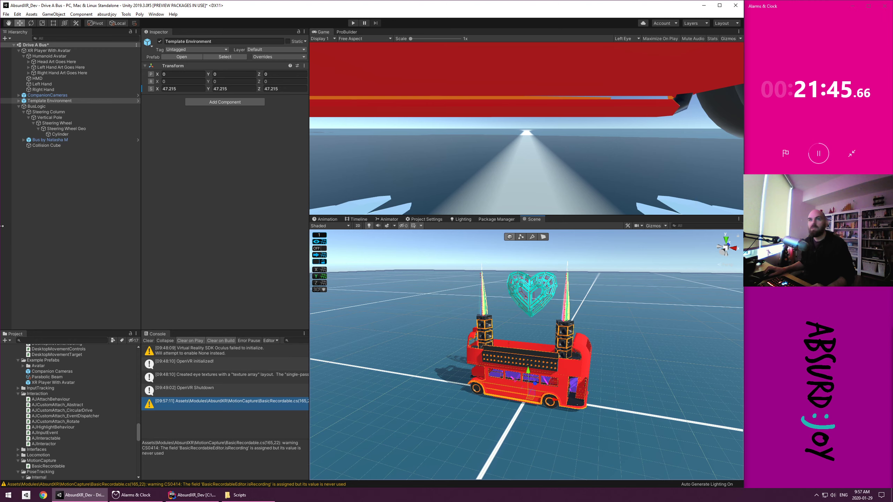
click(24, 186)
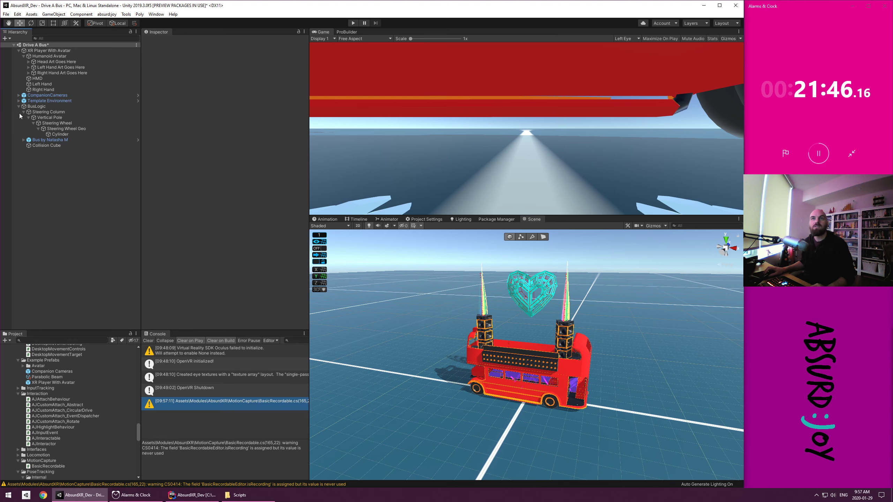
click(18, 50)
click(36, 67)
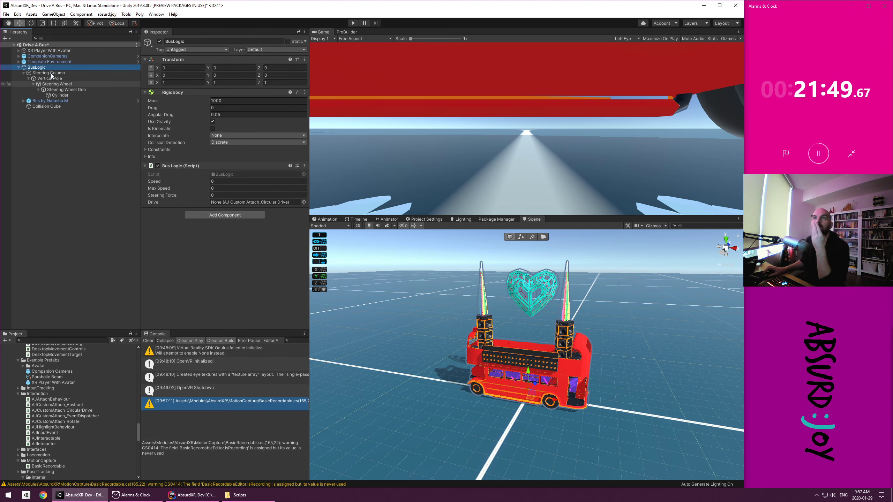
Set the Bus Logic script's Speed to 100, Max Speed to 100 and Steering Force to 1000
click(227, 182)
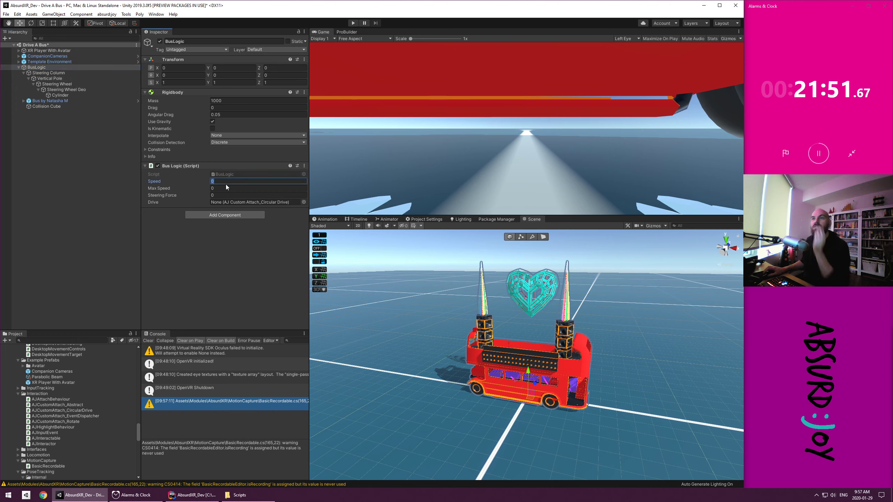
text(100)
key(Tab)
text(100)
key(Tab)
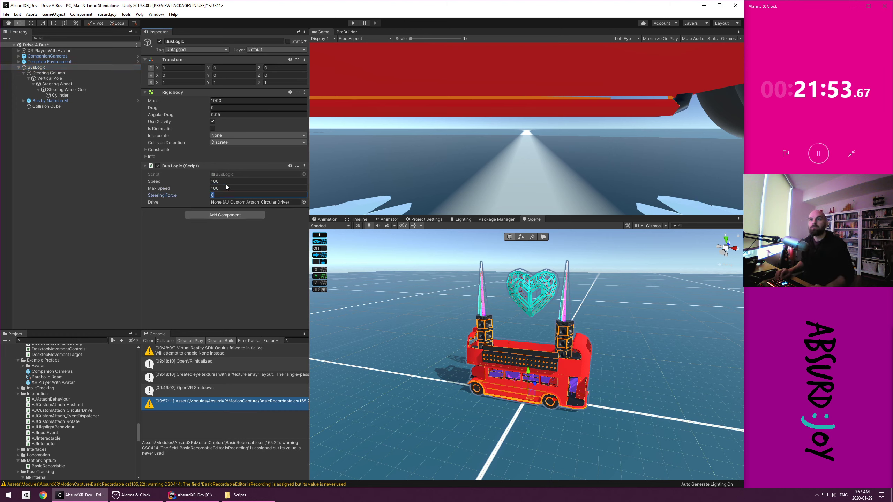
text(1000)
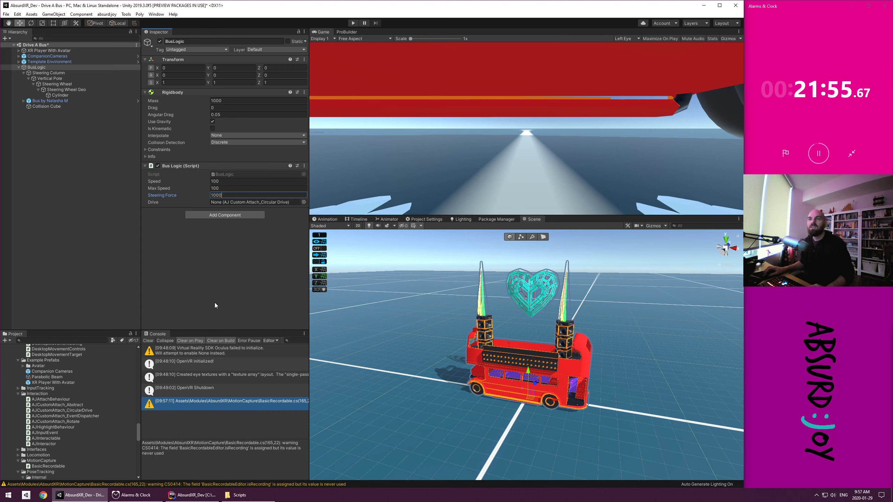
click(215, 303)
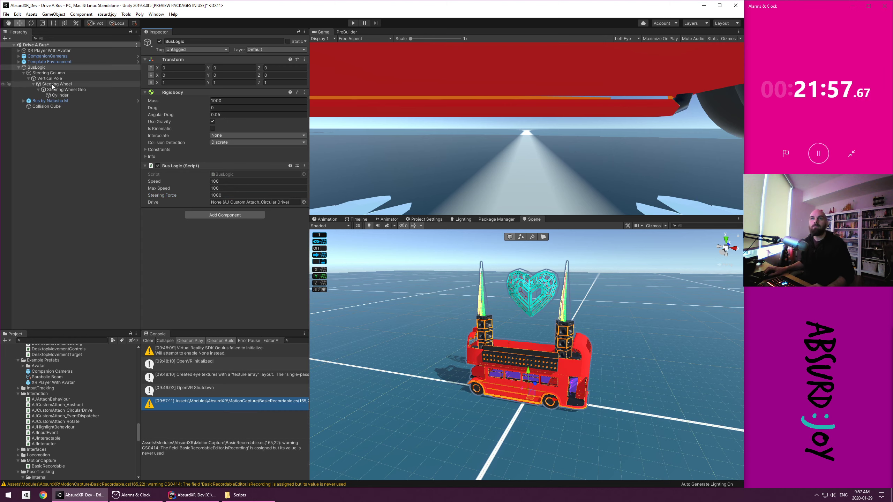
Assign the Steering Wheel object to the Bus Logic script's Drive reference and save the scene
drag(53, 84, 269, 203)
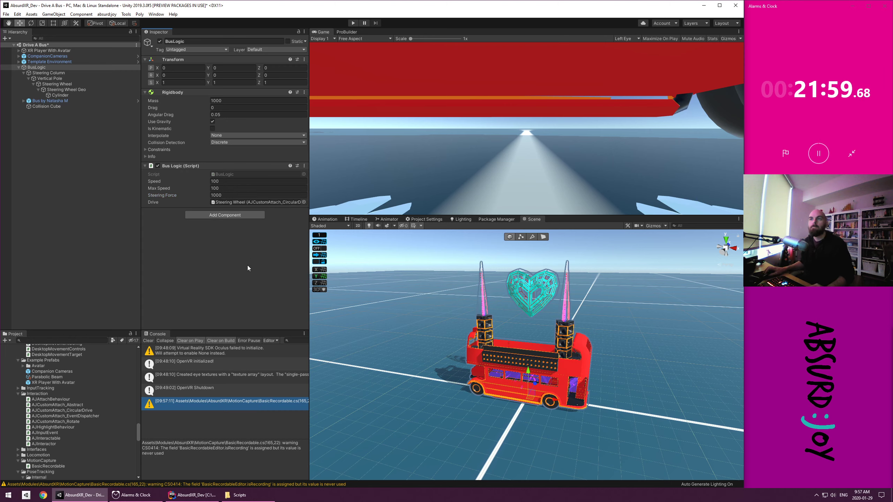
key(ctrl+s)
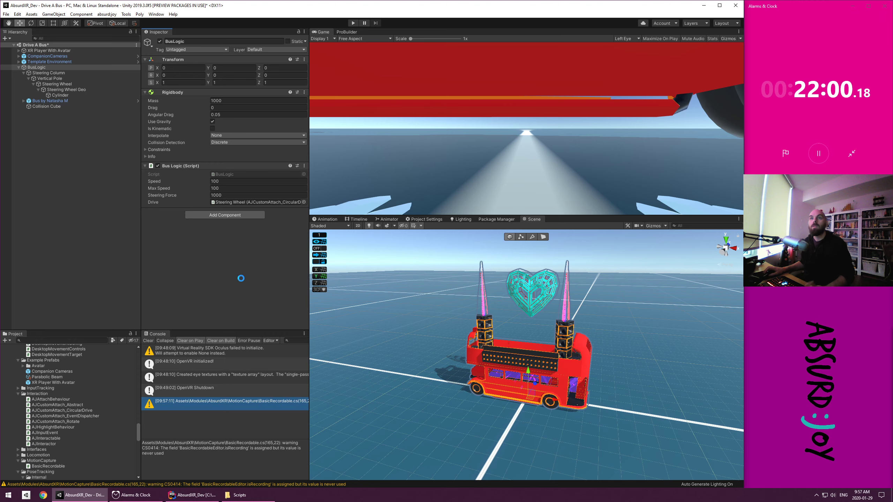
Run the scene in play mode, examine how the bus moves in the Scene view, and stop the run
click(353, 23)
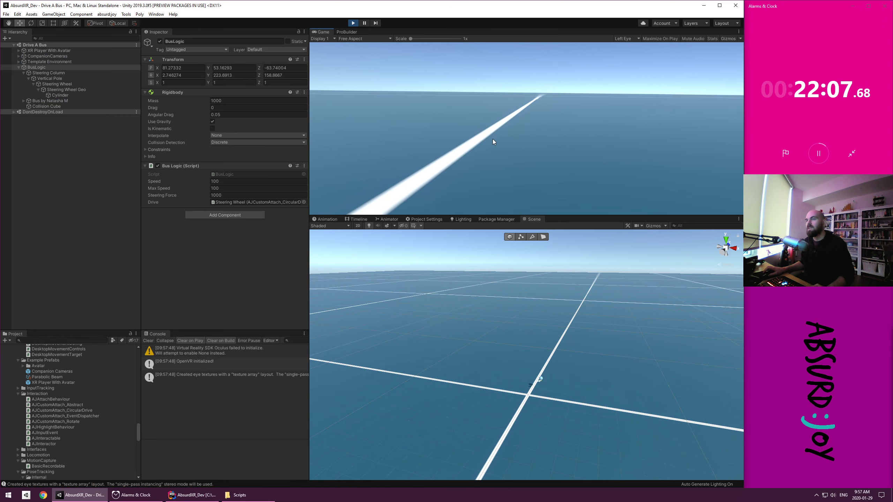
right_drag(506, 327, 814, 286)
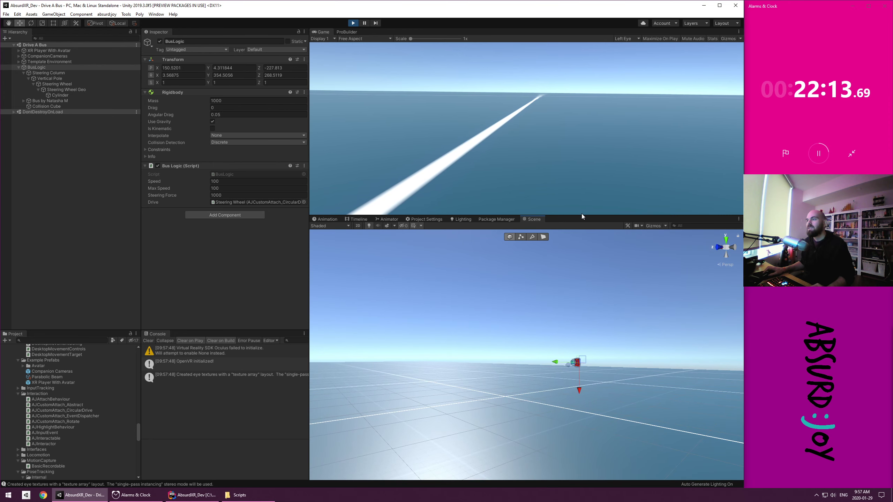
click(353, 23)
Set the Bus Logic script's Speed, Max Speed and Steering Force to 0 and disable the script component
click(221, 180)
text(0)
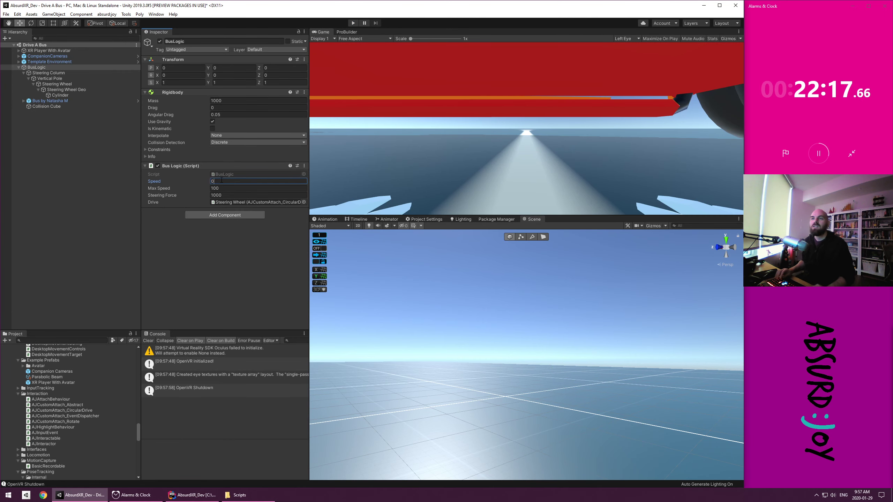
key(Tab)
text(0)
key(Tab)
text(0)
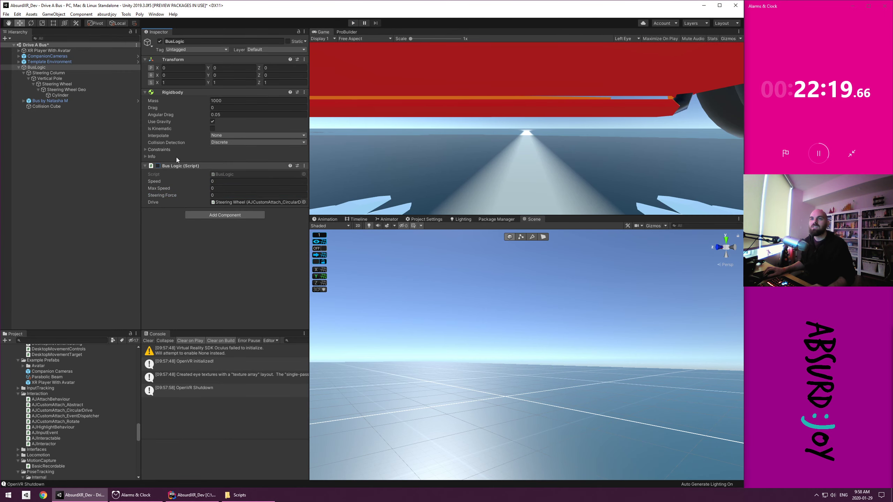
Run the scene again with the Bus Logic script disabled and examine the bus's motion in the Scene view
key(ctrl+p)
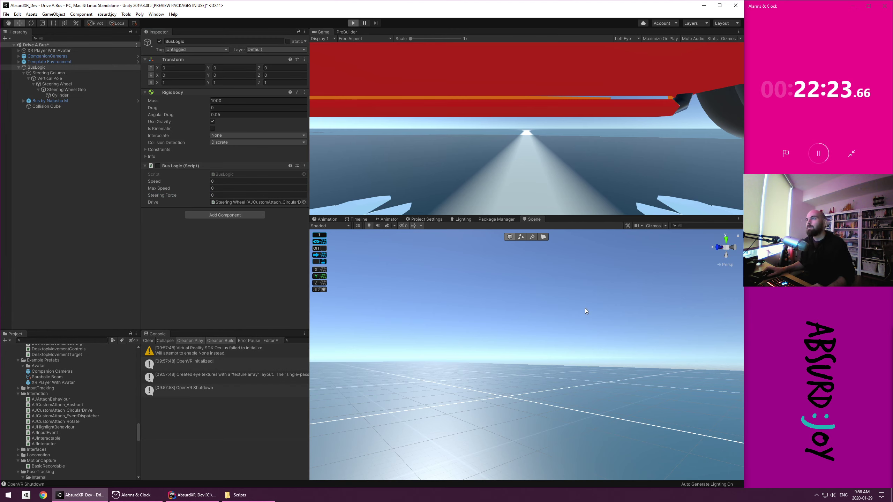
right_drag(581, 308, 561, 316)
key(s)
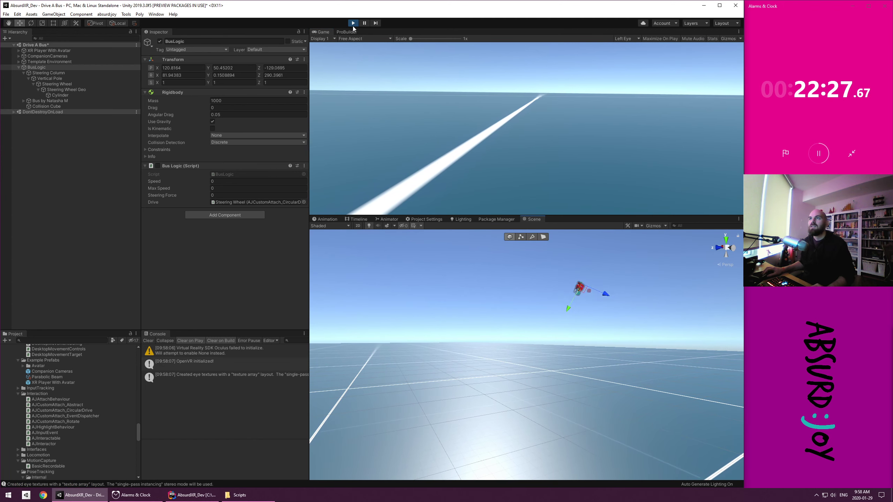
Stop the run and examine the components of the bus model's child objects, the Collision Cube and the Steering Wheel Geo for stray colliders
click(353, 23)
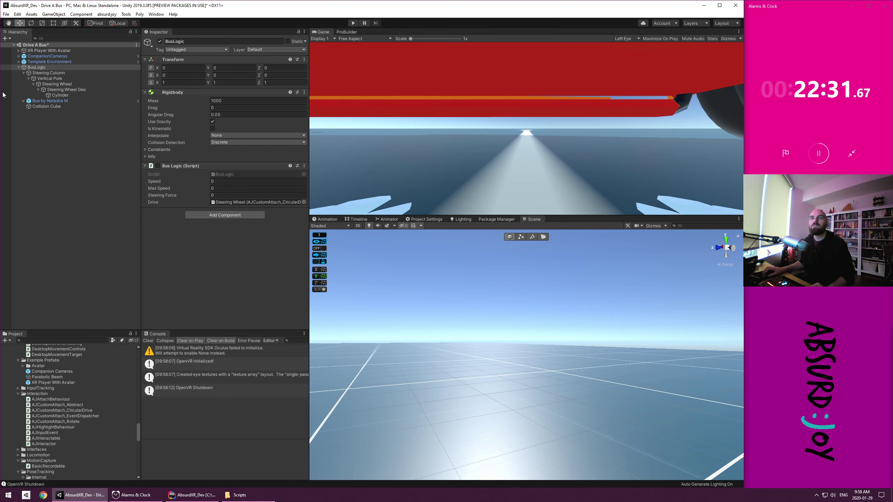
click(49, 100)
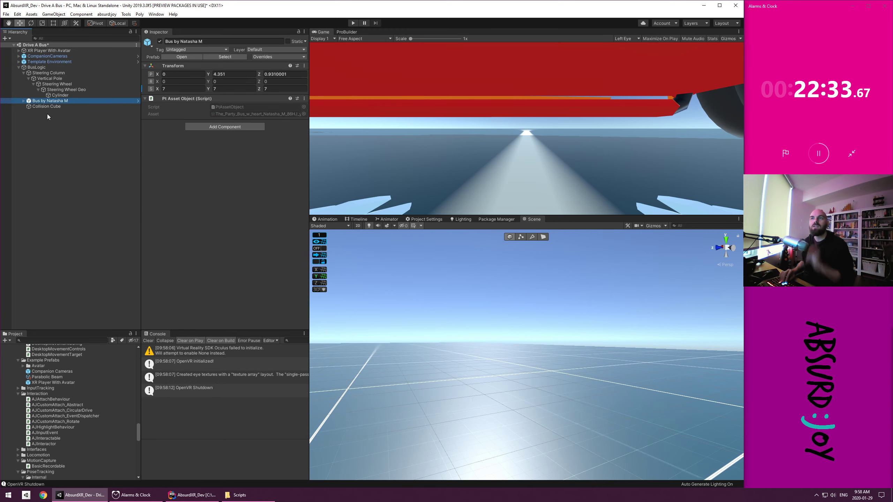
key(Right)
key(Down)
key(Down)
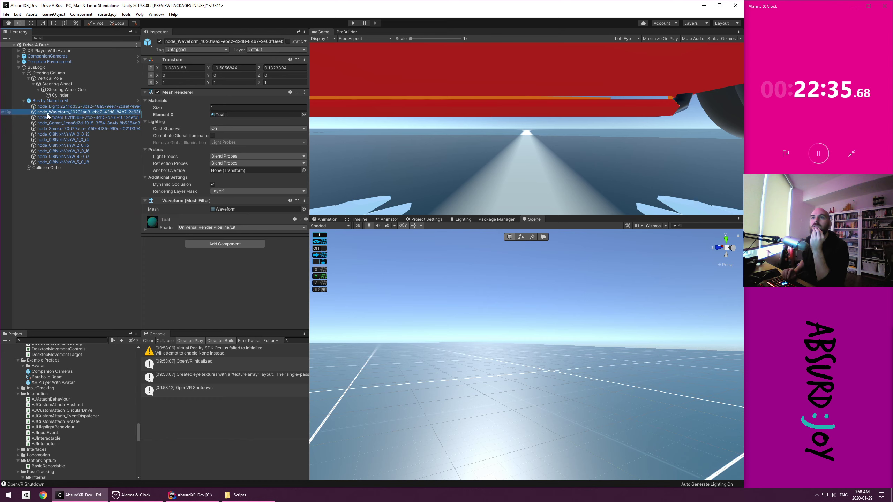
key(Down)
key(Down)
key(Down)
key(Down)
key(Down)
key(Down)
key(Down)
key(Down)
key(Down)
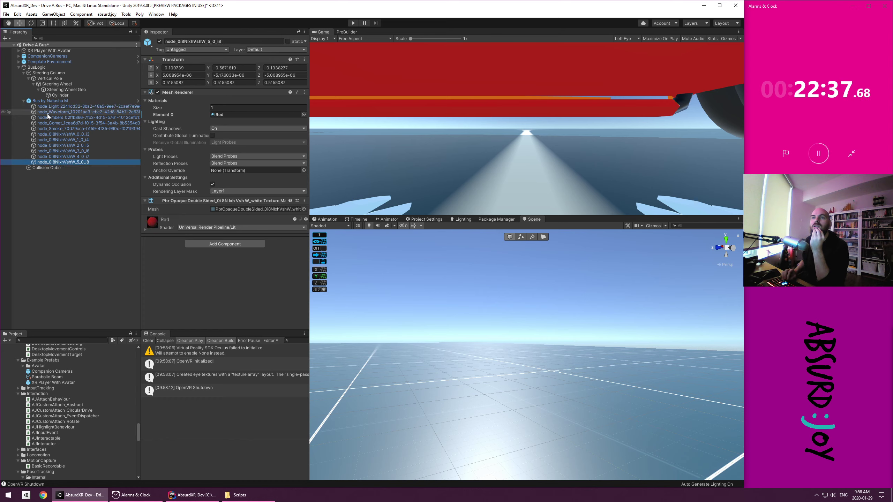
key(Down)
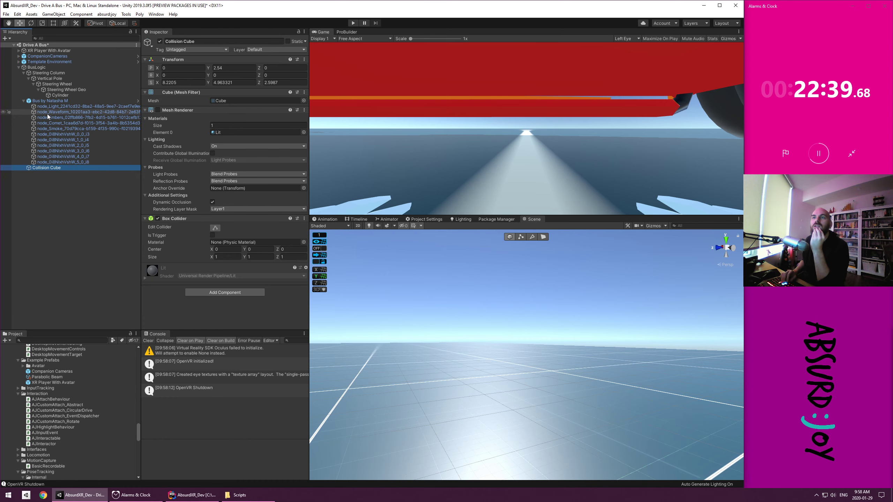
key(Up)
key(Up)
key(Up)
key(Up)
key(Up)
key(Up)
key(Up)
key(Up)
key(Up)
key(Up)
key(Up)
key(Up)
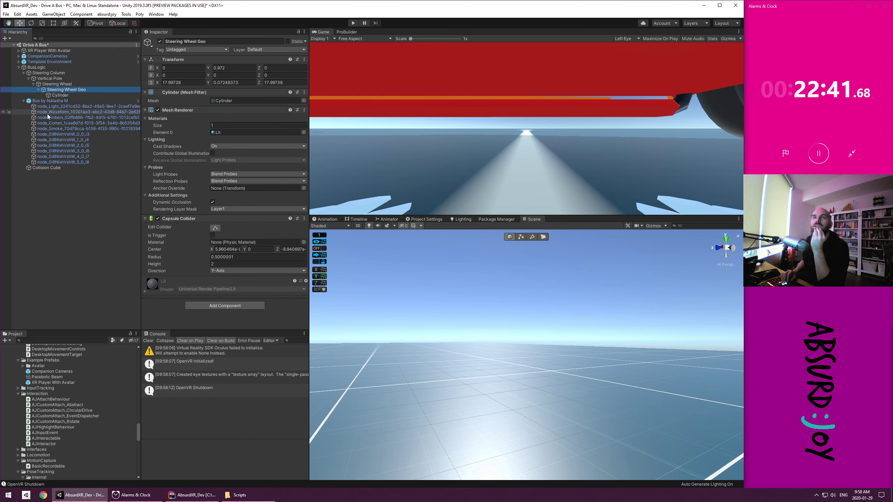
Collapse the bus model's hierarchy and disable the Capsule Collider on the Cylinder under Steering Wheel Geo
key(Left)
key(Up)
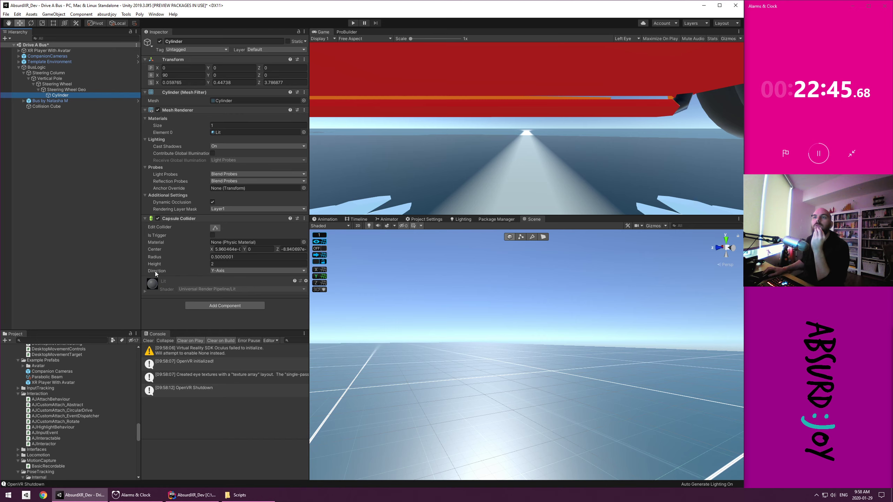
click(158, 218)
Turn off Use Gravity on the Steering Wheel's Rigidbody and review its remaining components
click(50, 89)
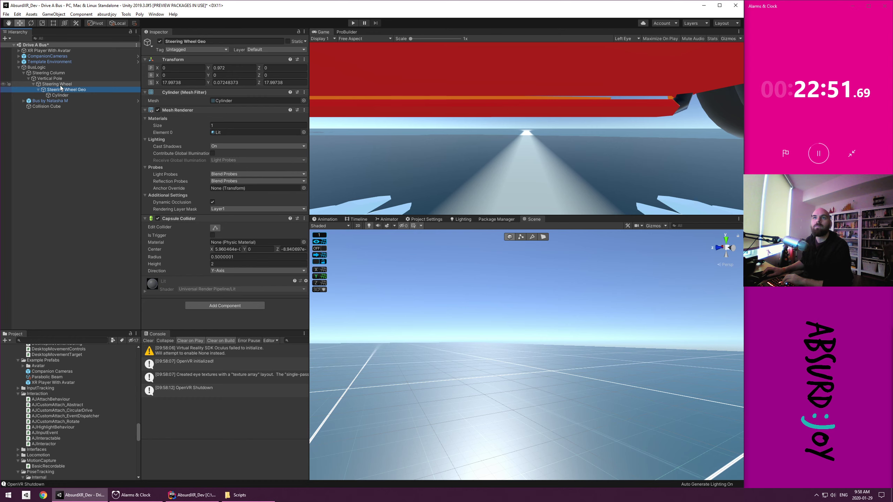
click(58, 85)
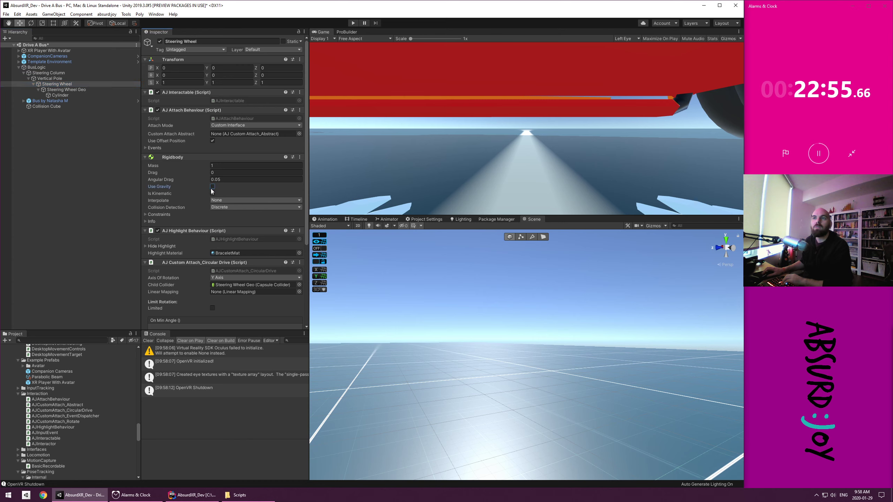
scroll(200, 215, down, 5)
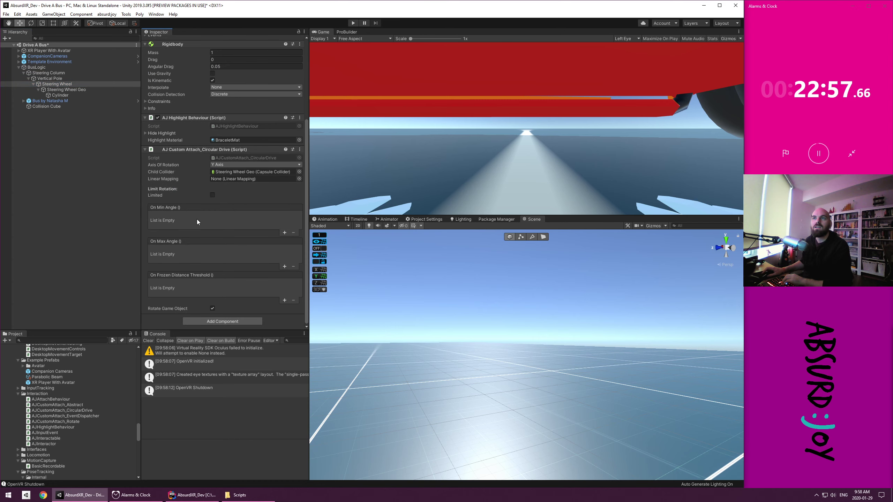
scroll(196, 220, up, 5)
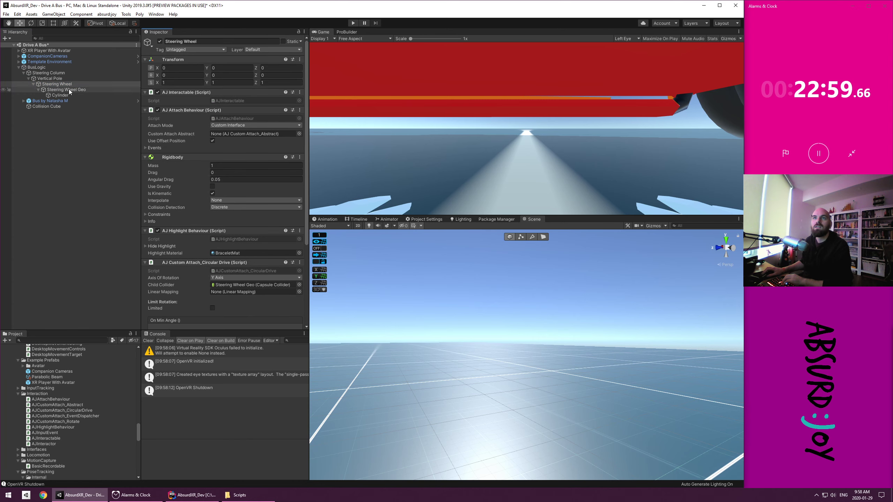
Check the Vertical Pole and Steering Column components, and set the BusLogic Rigidbody's Mass to 1
click(60, 80)
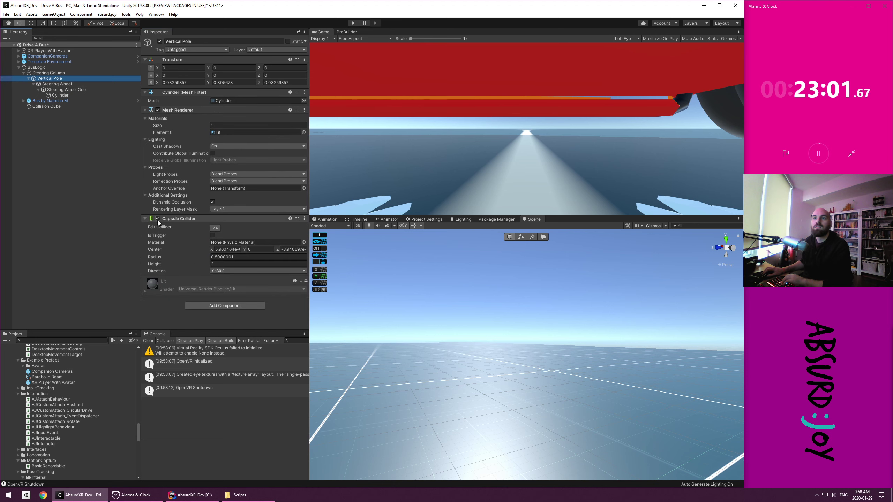
click(58, 74)
key(Up)
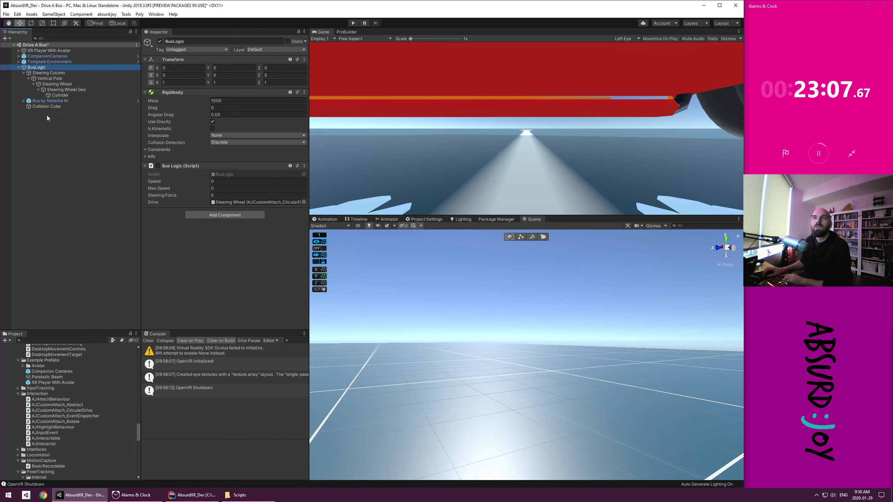
click(246, 101)
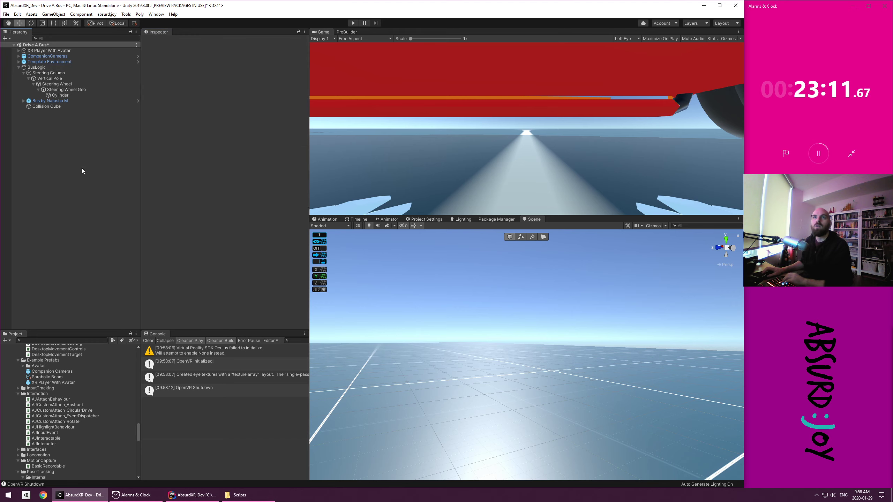
Frame the BusLogic object in the Scene view and raise it above the ground to a Y position of 1.2
click(31, 64)
click(31, 67)
key(f)
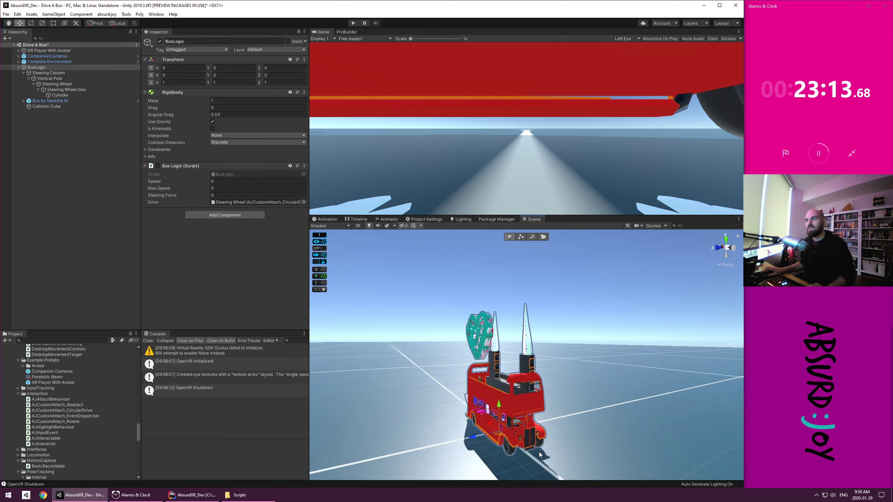
drag(530, 374, 532, 362)
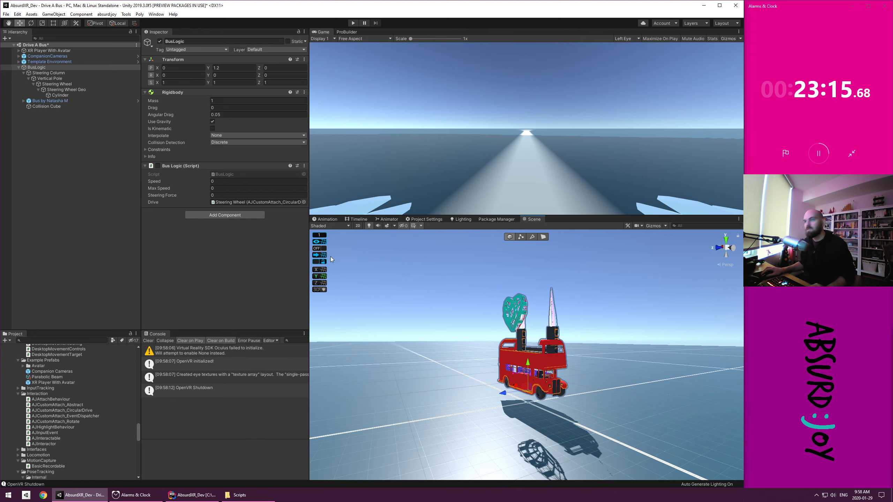
Run the scene with the raised, lighter bus, examine its motion in the Scene view, and stop the run
click(352, 23)
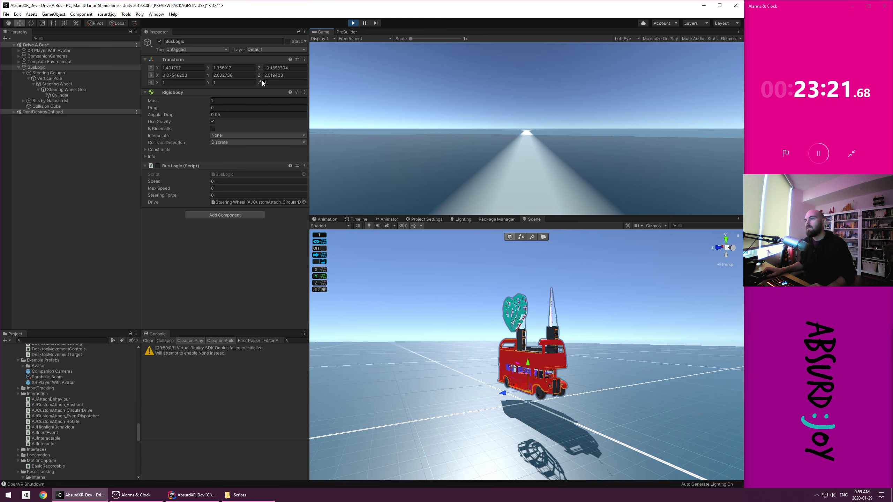
right_drag(568, 268, 654, 364)
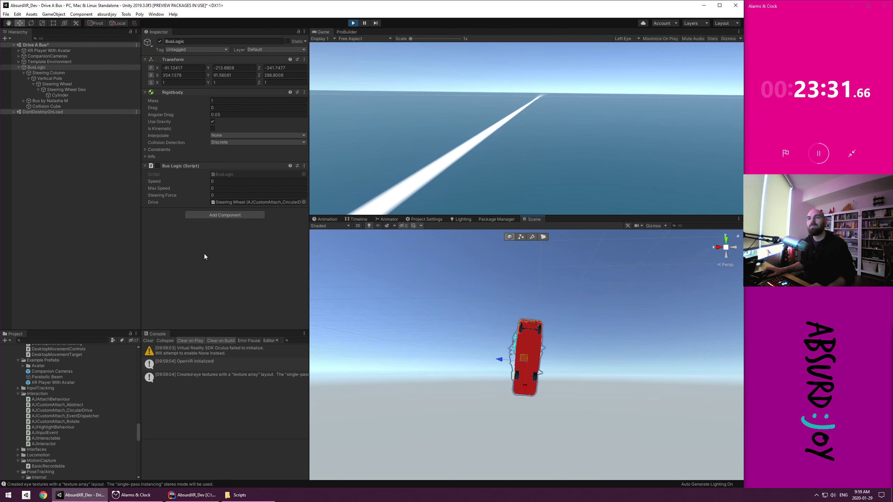
click(351, 23)
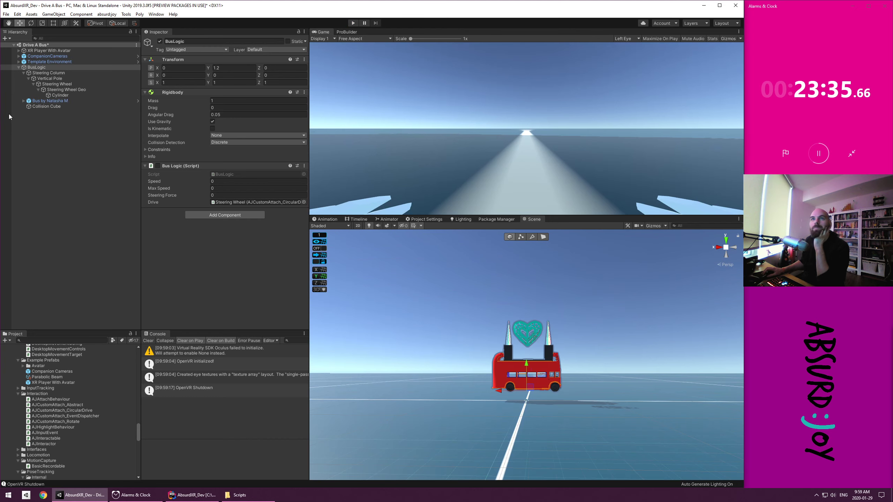
Deactivate the Bus by Natasha M model under BusLogic
click(42, 106)
click(43, 102)
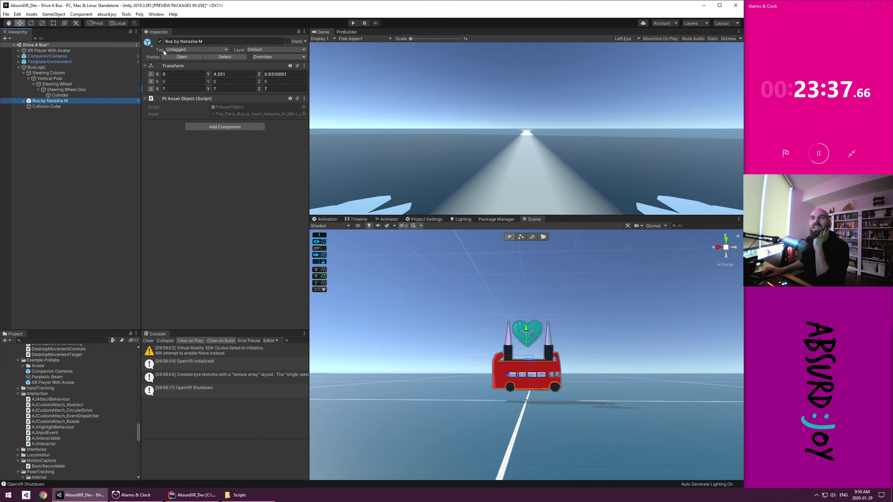
click(161, 43)
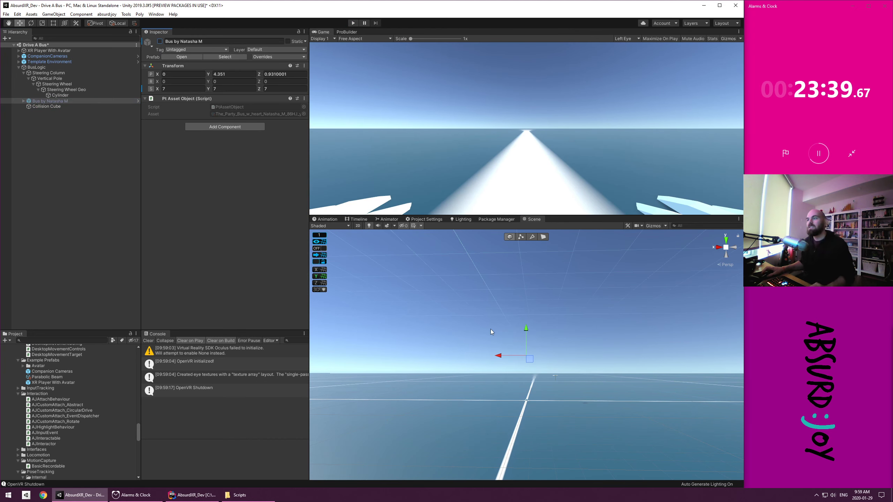
alt+drag(524, 299, 447, 397)
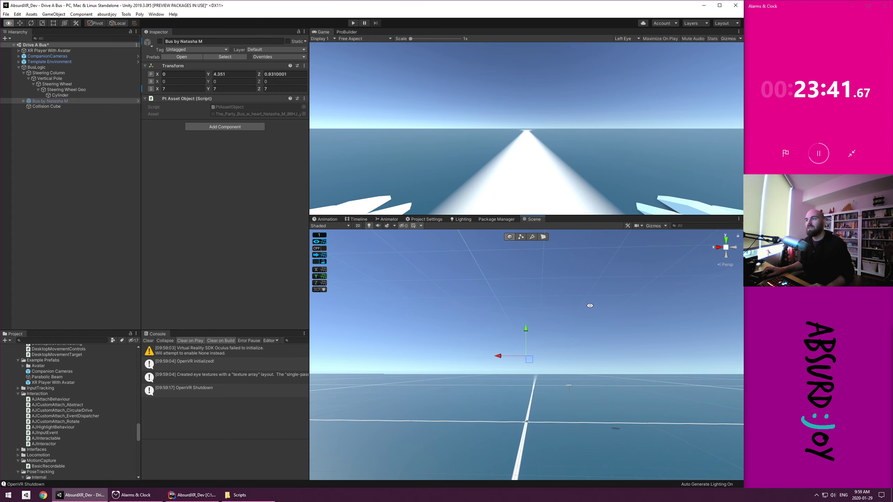
alt+drag(589, 305, 610, 360)
Enable the Collision Cube's Mesh Renderer and run the scene briefly to check how the cube moves
click(19, 106)
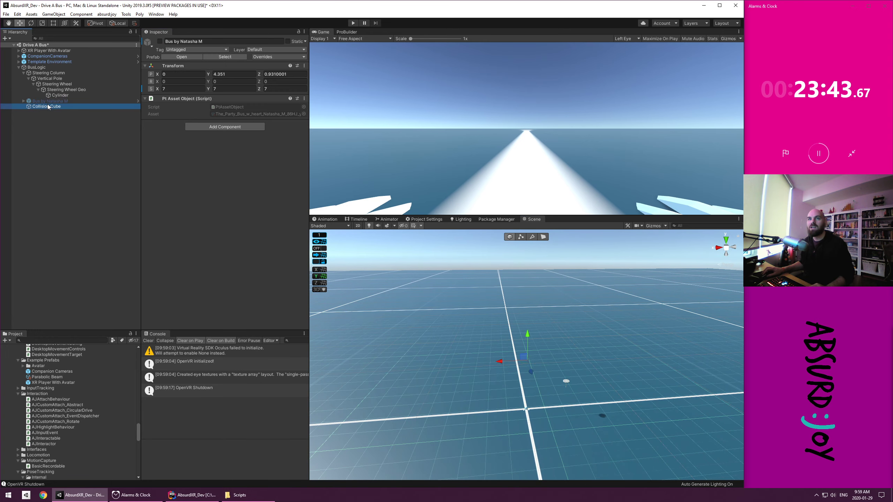
click(158, 110)
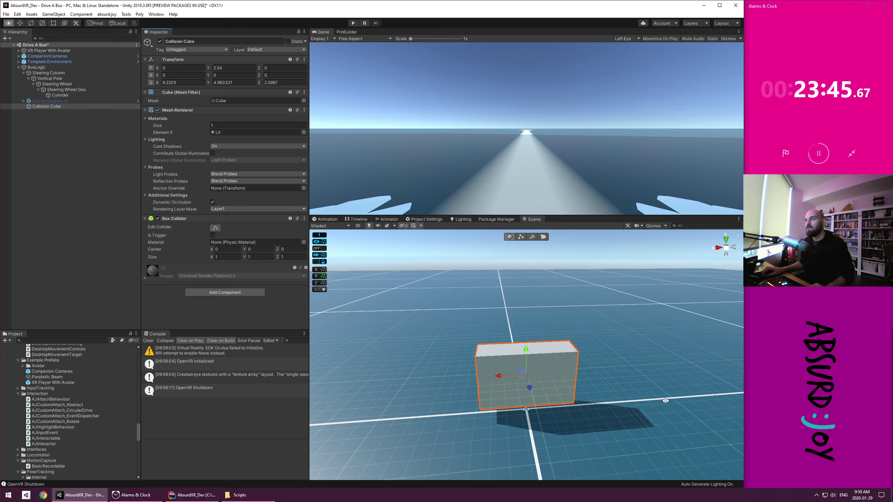
alt+drag(666, 401, 294, 376)
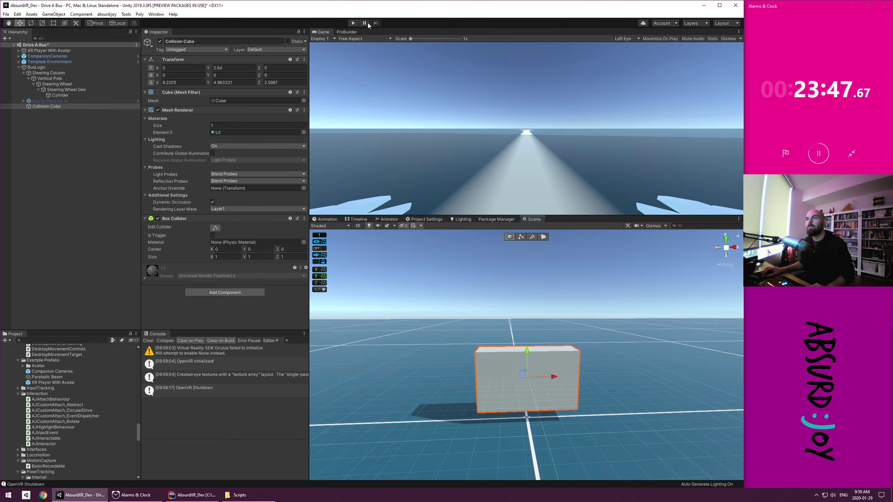
click(353, 23)
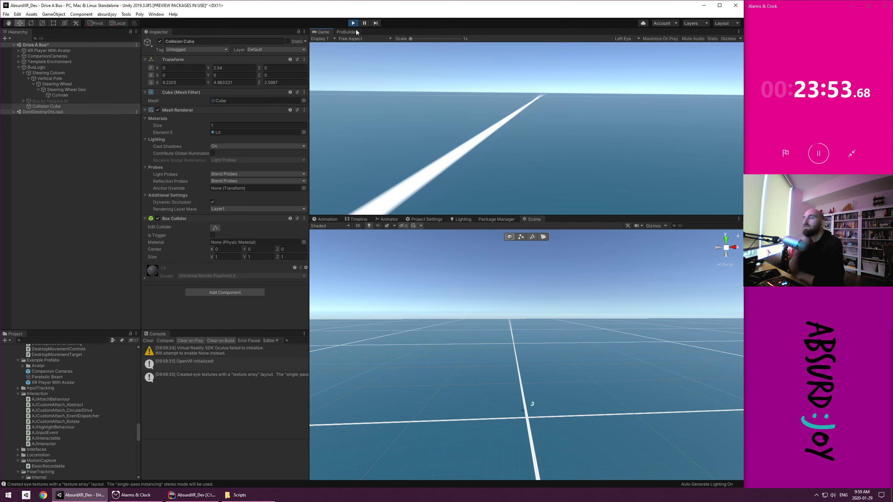
click(353, 23)
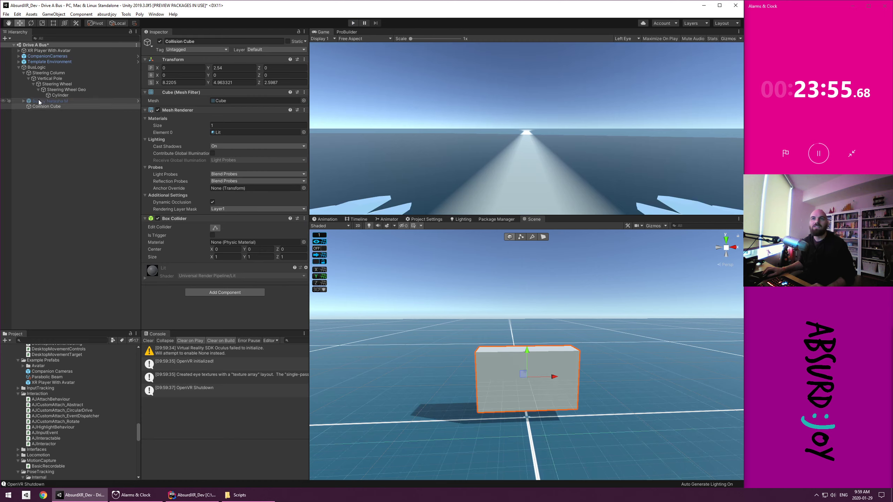
Move the BusLogic object to a Z position of 3.11 and test its motion in a brief play-mode run
click(37, 68)
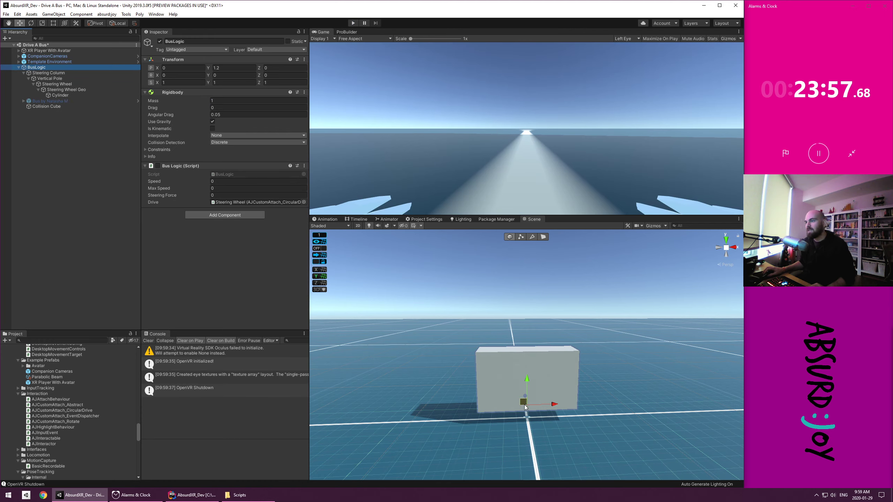
mouse_move(482, 399)
alt+mouse_down()
mouse_move(608, 417)
mouse_move(471, 388)
alt+mouse_up()
click(353, 23)
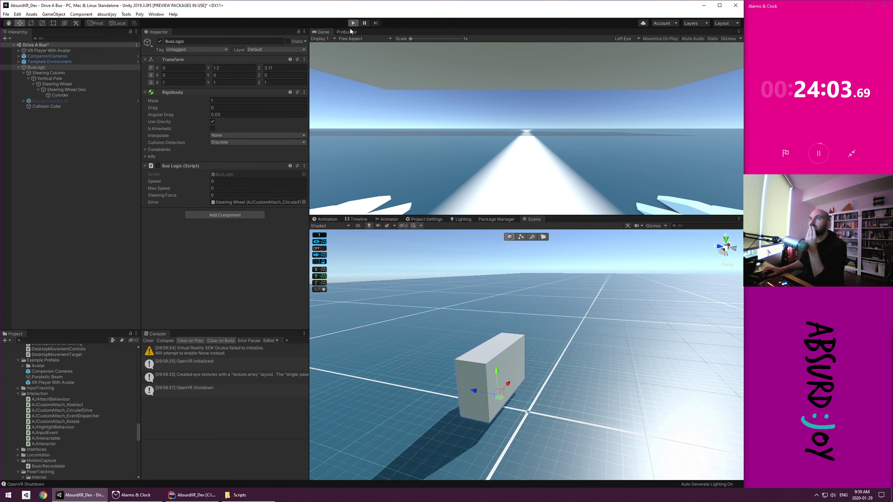
click(353, 23)
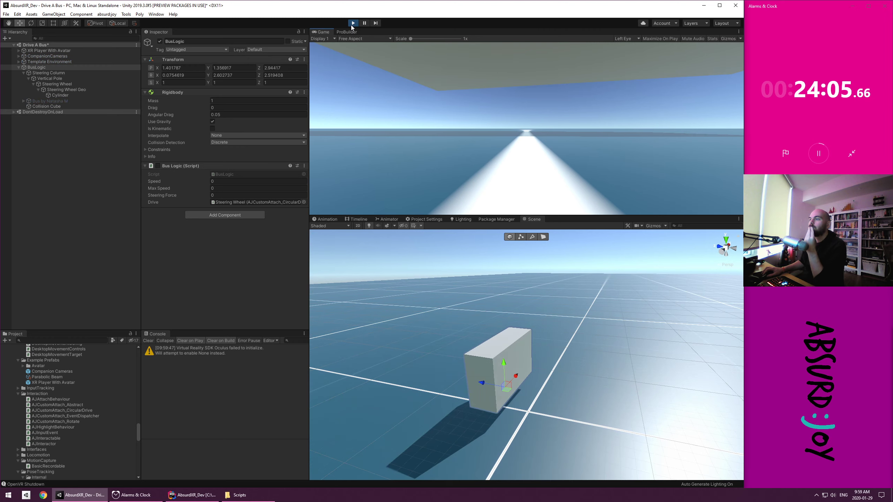
click(352, 23)
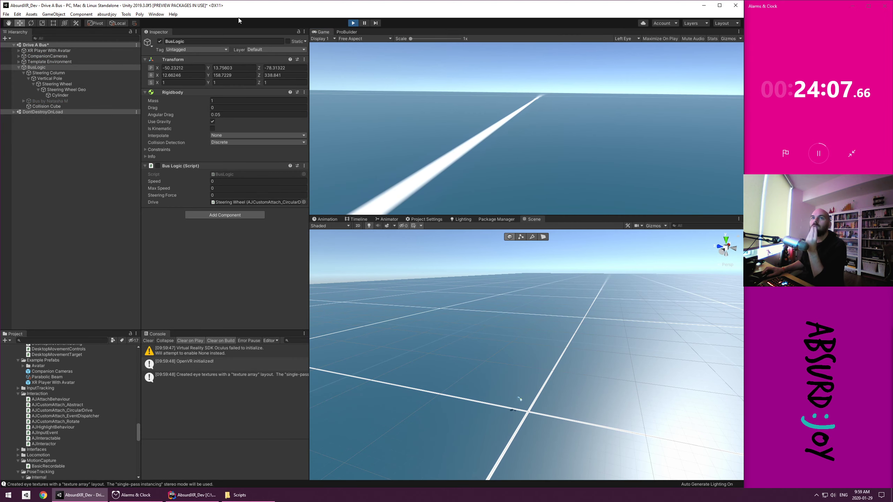
Deactivate the Collision Cube and run the scene briefly to test the physics without it
click(46, 107)
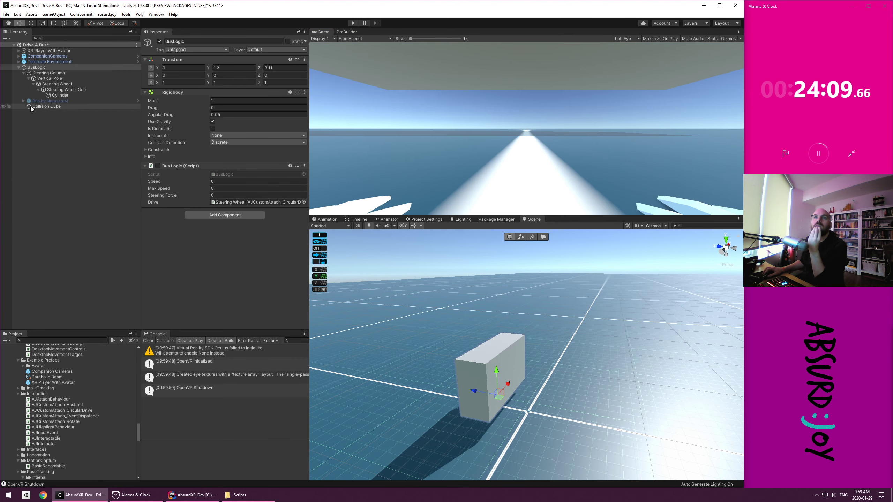
click(160, 41)
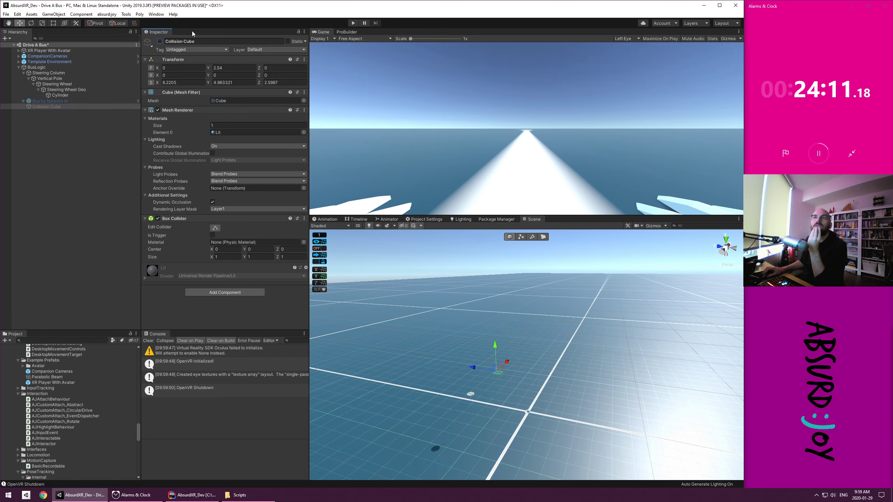
click(349, 24)
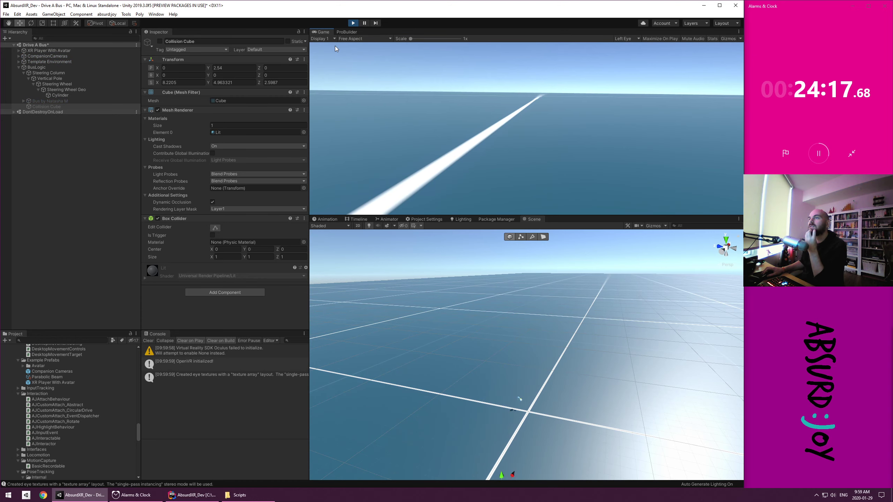
key(ctrl+p)
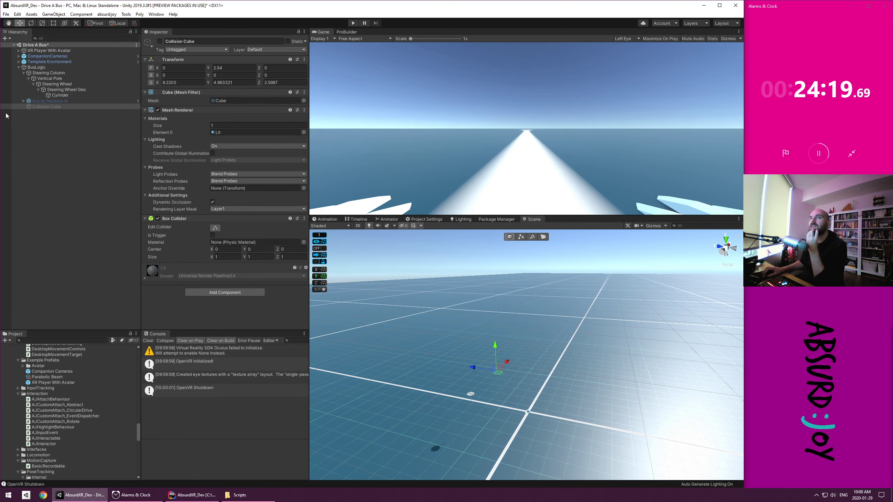
Reactivate the Bus by Natasha M model and run the scene briefly to test the physics with it
click(49, 101)
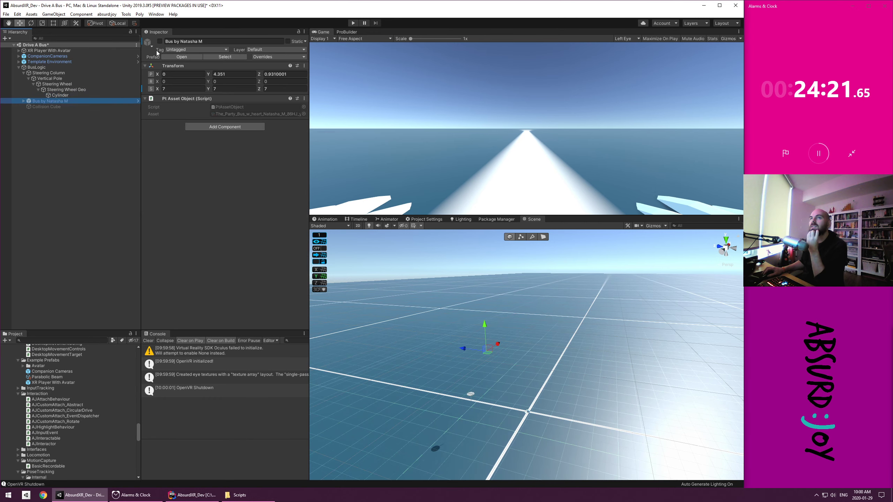
click(166, 42)
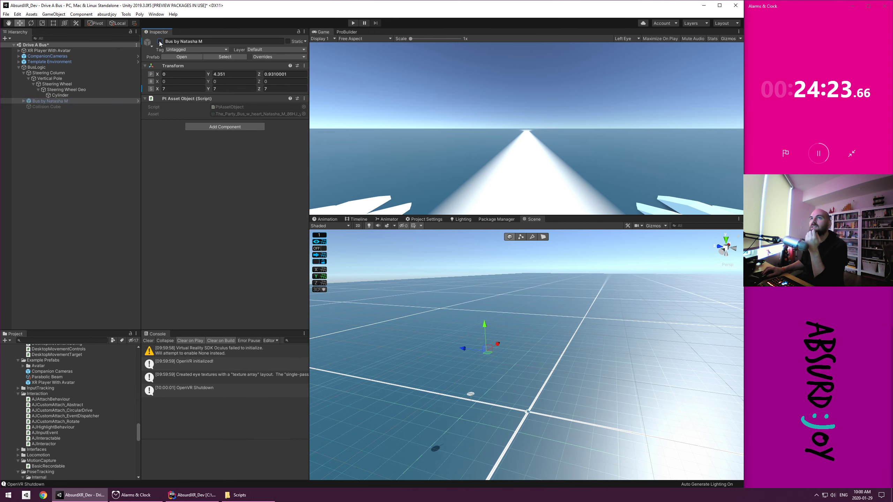
click(159, 41)
click(352, 23)
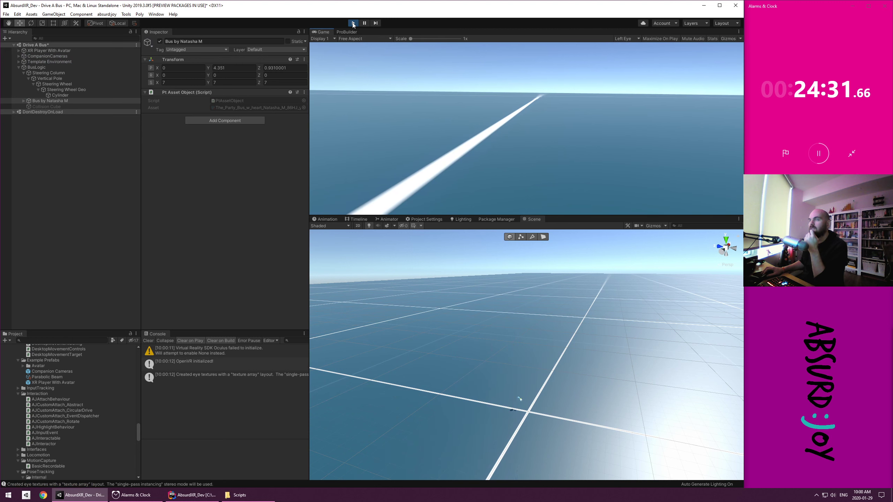
click(353, 23)
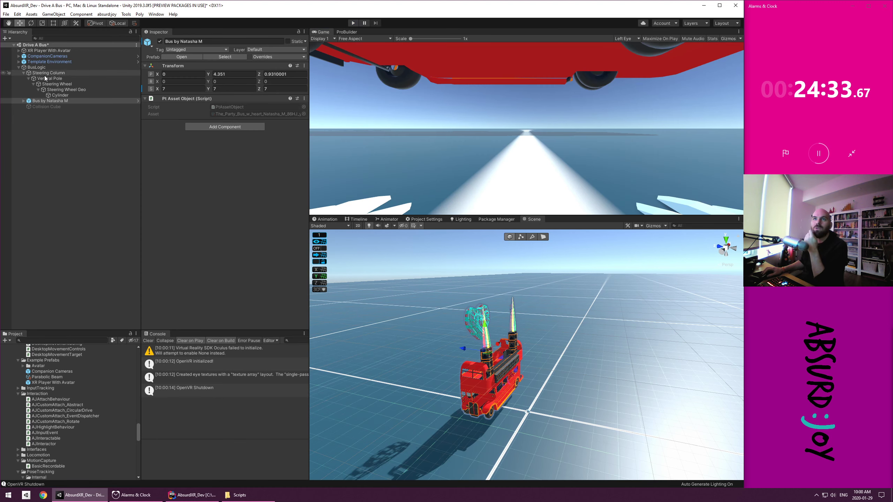
Reactivate the Collision Cube, then test the scene in a brief play-mode run with the Steering Column deactivated
click(46, 107)
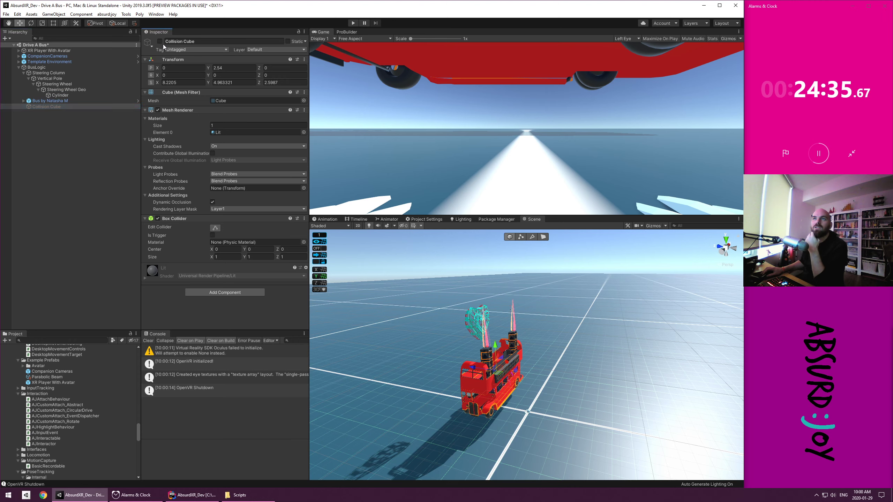
click(160, 41)
click(44, 72)
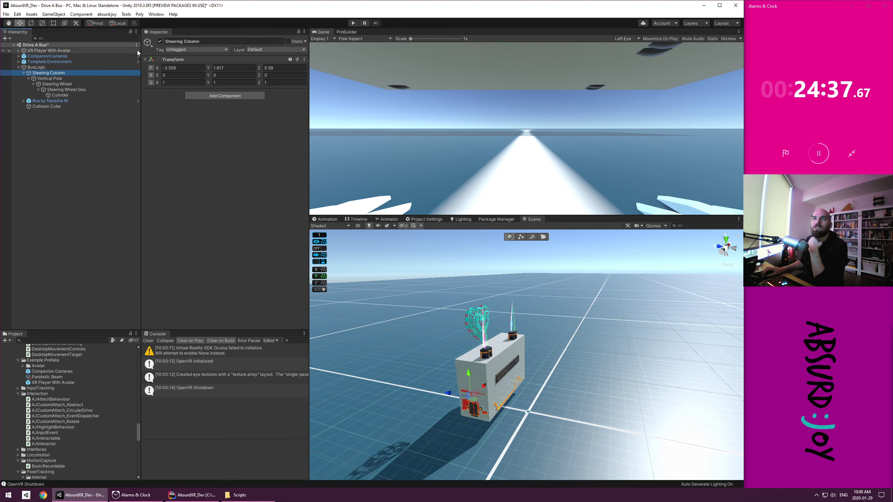
click(160, 41)
click(354, 23)
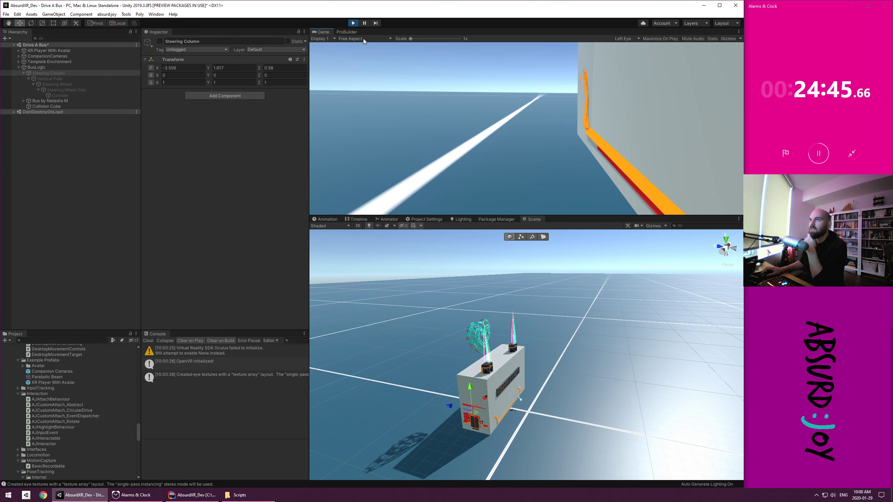
click(352, 23)
Reactivate the Steering Column and inspect the components on its Vertical Pole
click(42, 73)
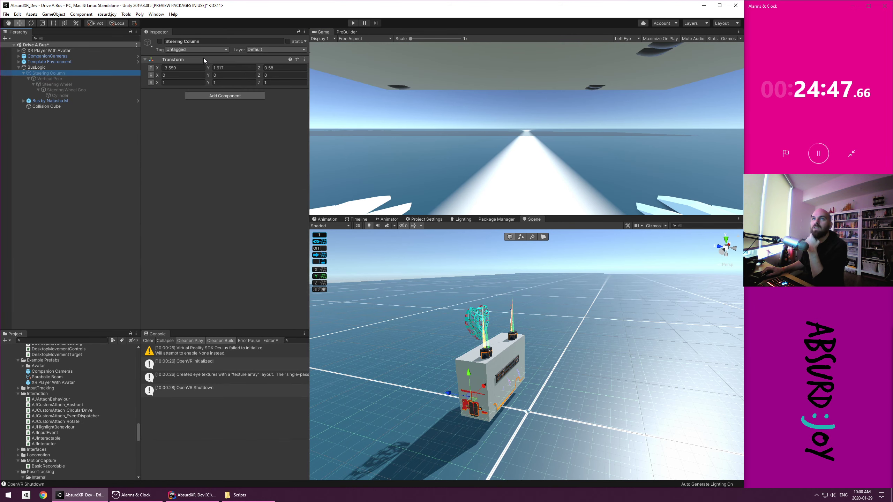
click(160, 41)
click(45, 79)
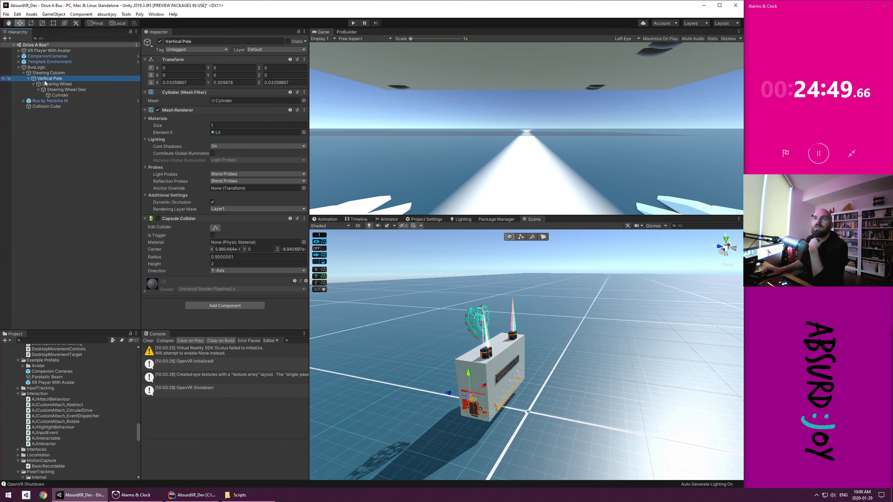
Examine the Steering Wheel's components and run the scene briefly with the Steering Column active
click(45, 84)
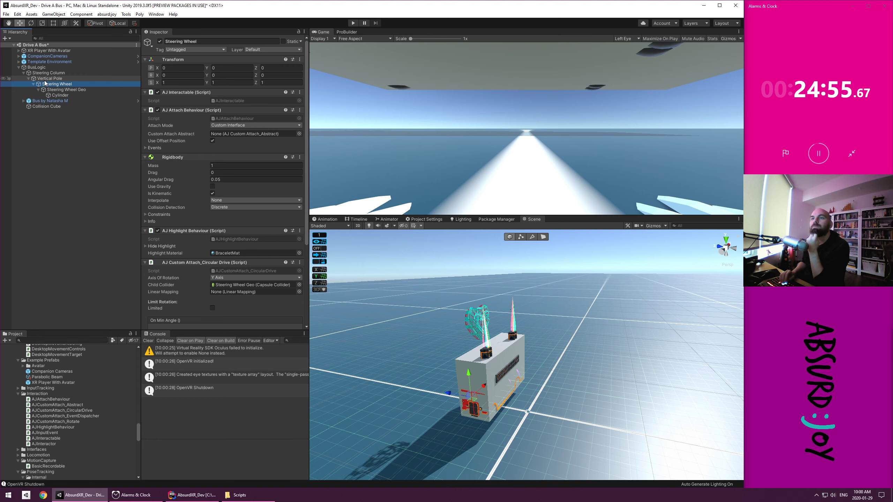
key(Up)
key(Up)
key(Down)
key(Down)
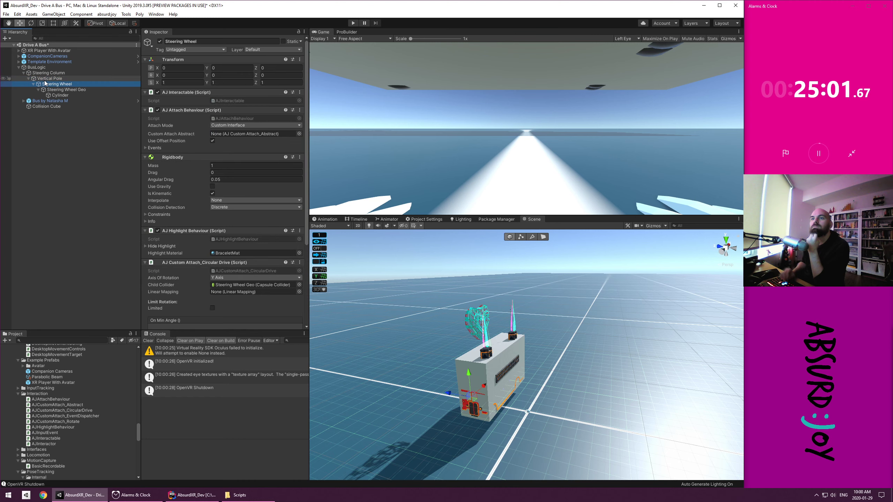
scroll(170, 214, down, 5)
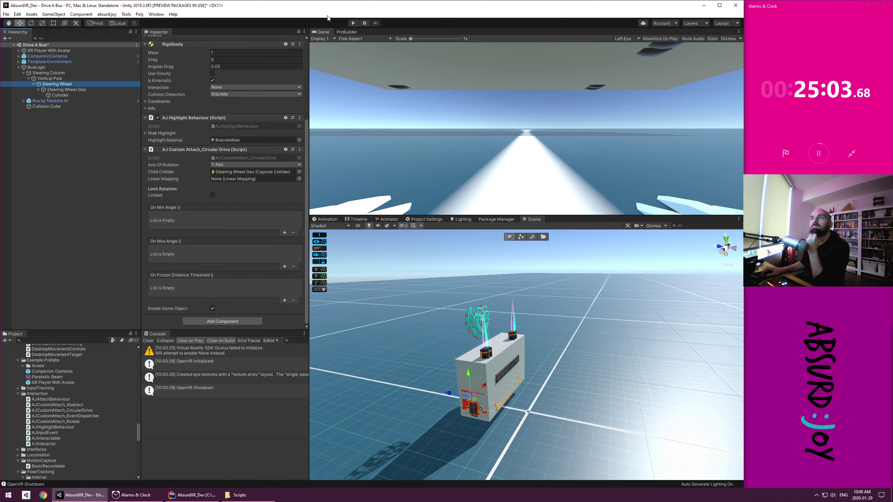
click(353, 23)
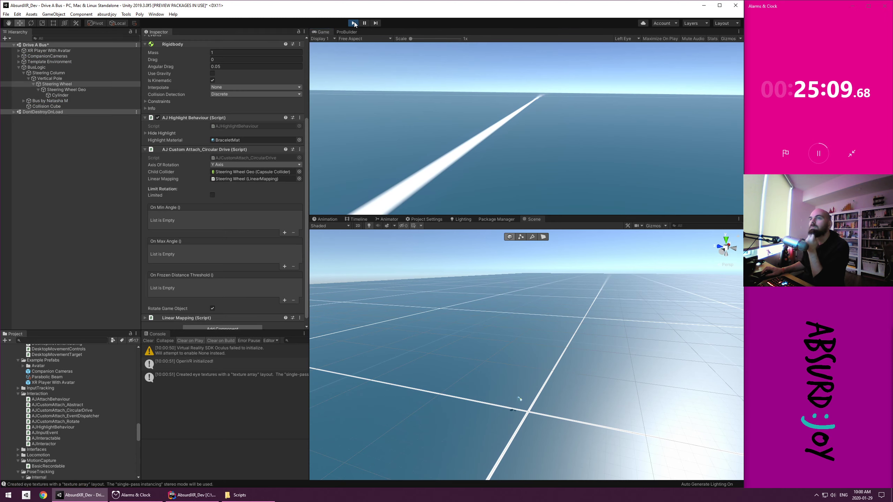
click(354, 24)
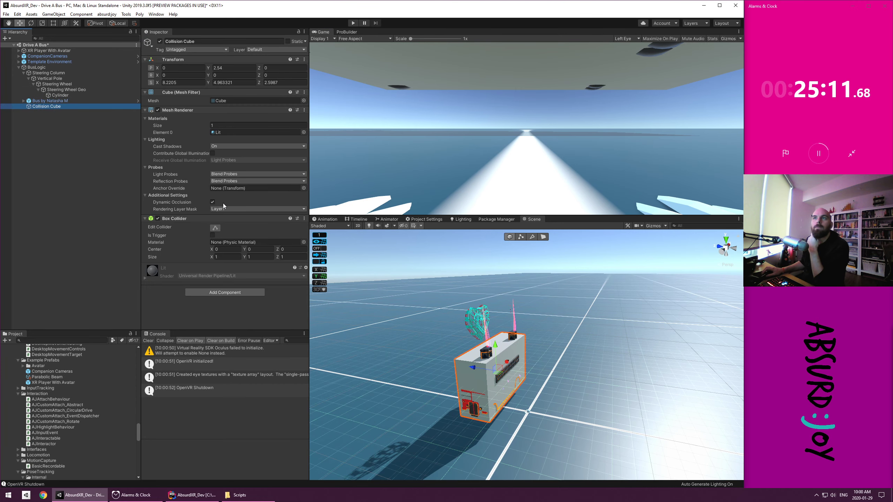
Flatten the Collision Cube to a Y scale of about 0.38, lower it to Y 0.88, and test it in a brief play-mode run
key(r)
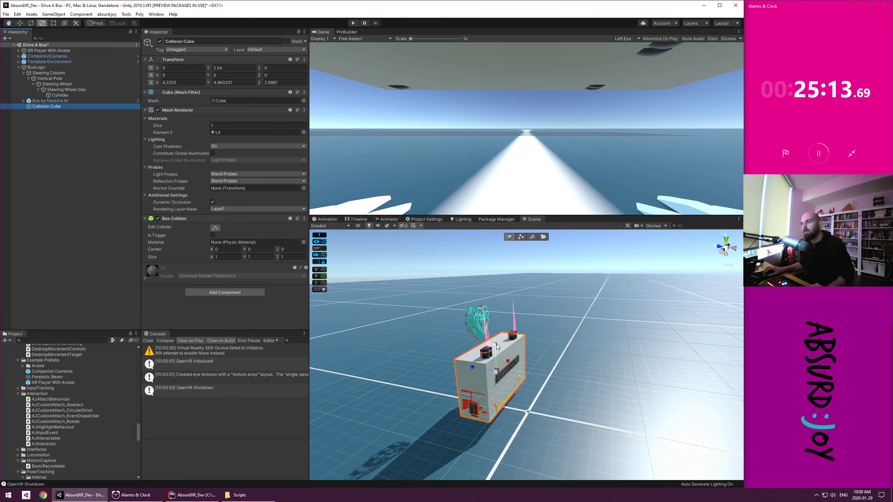
mouse_move(496, 346)
mouse_down()
mouse_move(487, 363)
mouse_move(495, 351)
mouse_move(496, 364)
mouse_up()
key(w)
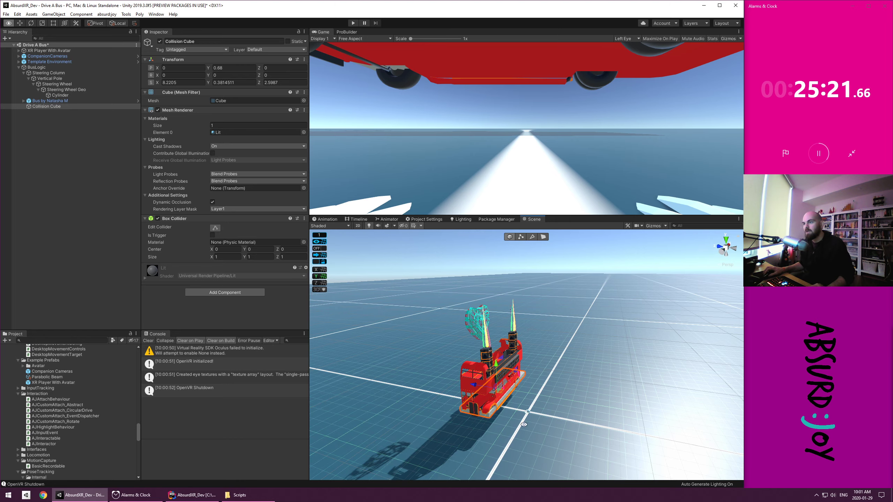
alt+drag(523, 425, 502, 413)
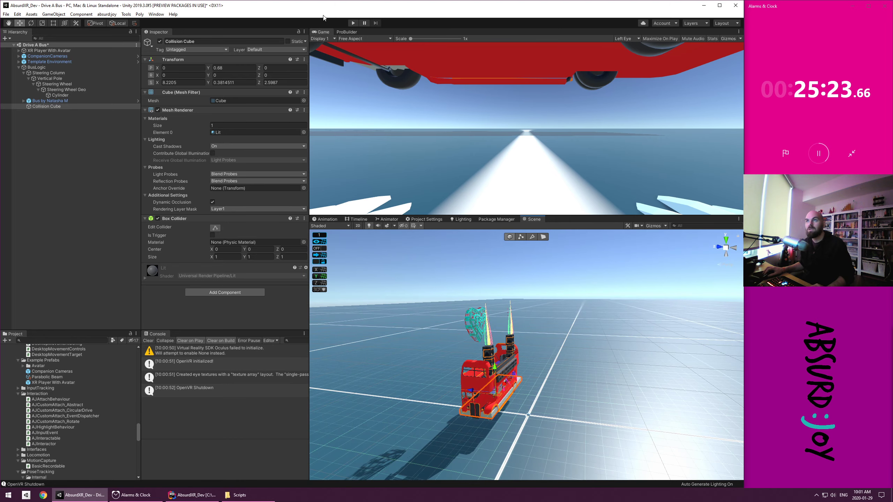
click(352, 23)
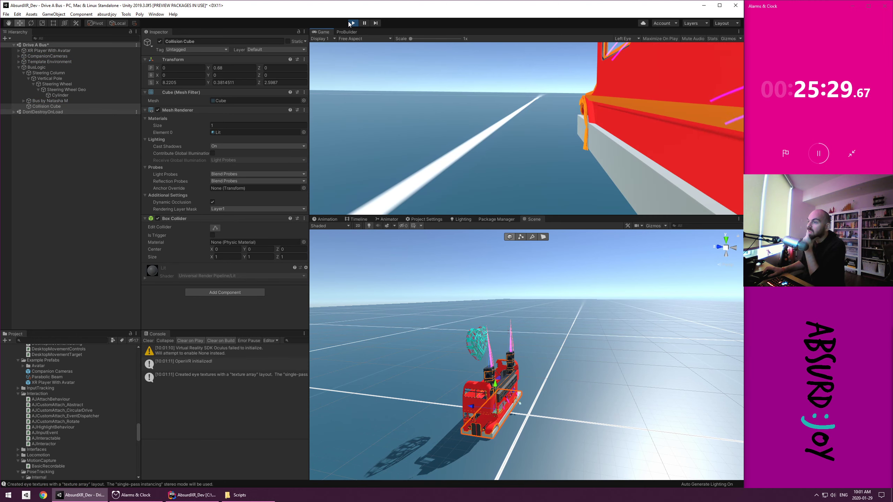
click(353, 24)
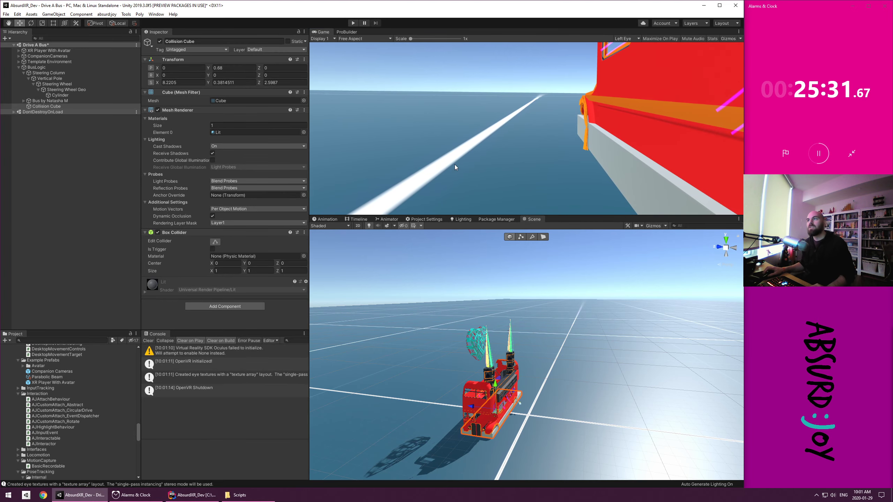
Lower the flattened Collision Cube to Y 0.24 so it sits beneath the bus wheels
key(f)
alt+drag(534, 409, 385, 387)
scroll(539, 332, up, 3)
scroll(539, 332, up, 2)
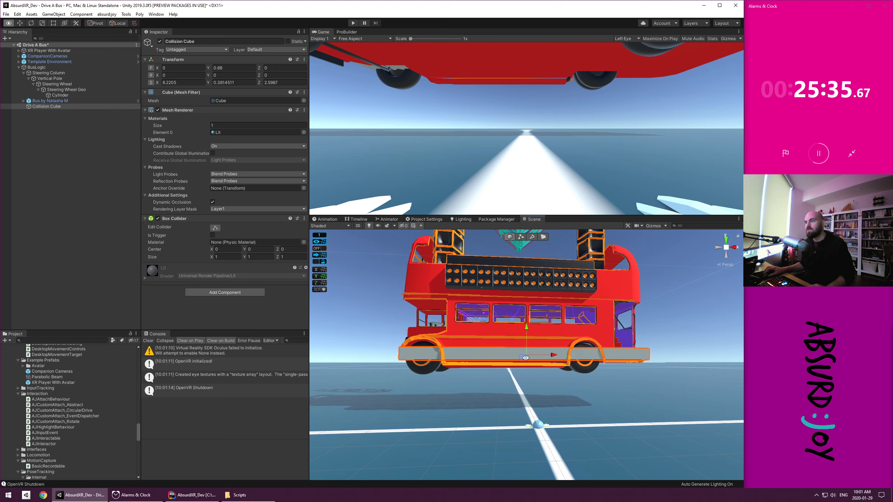
drag(527, 325, 521, 379)
Duplicate the Collision Cube twice, placing one slab near the top of the bus and one mid-height at Y 2.6
key(ctrl+d)
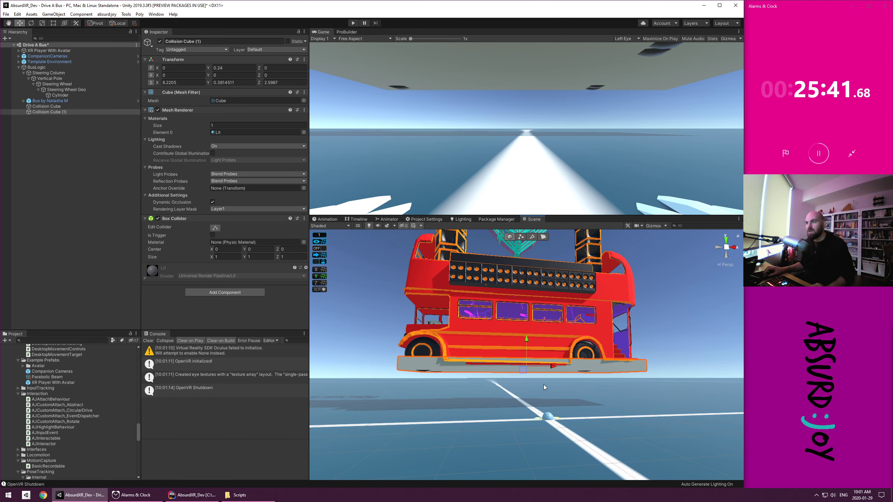
drag(525, 341, 525, 281)
key(ctrl+d)
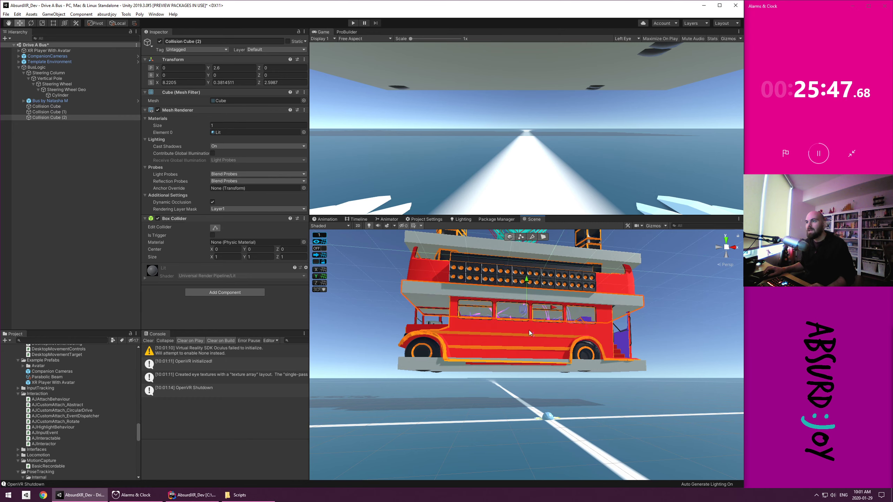
Disable the Mesh Renderer on all three Collision Cubes and run the scene briefly to test the physics
shift+click(72, 107)
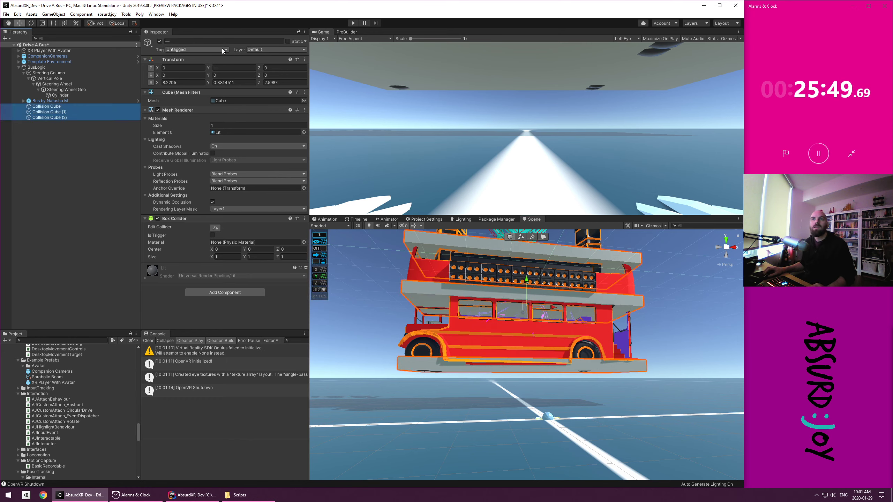
click(158, 109)
click(104, 191)
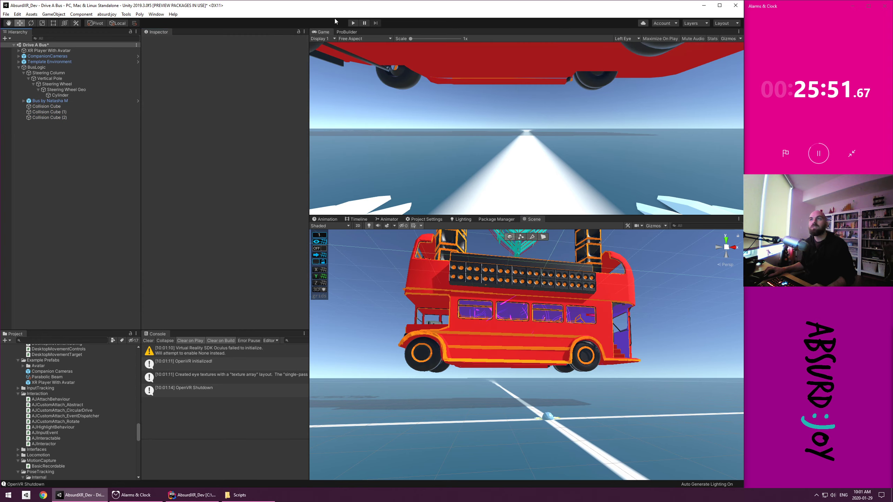
click(350, 22)
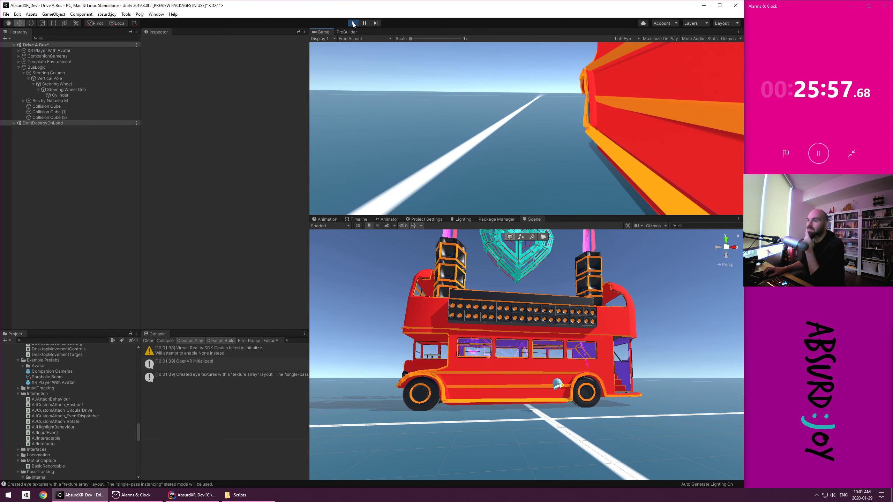
click(353, 24)
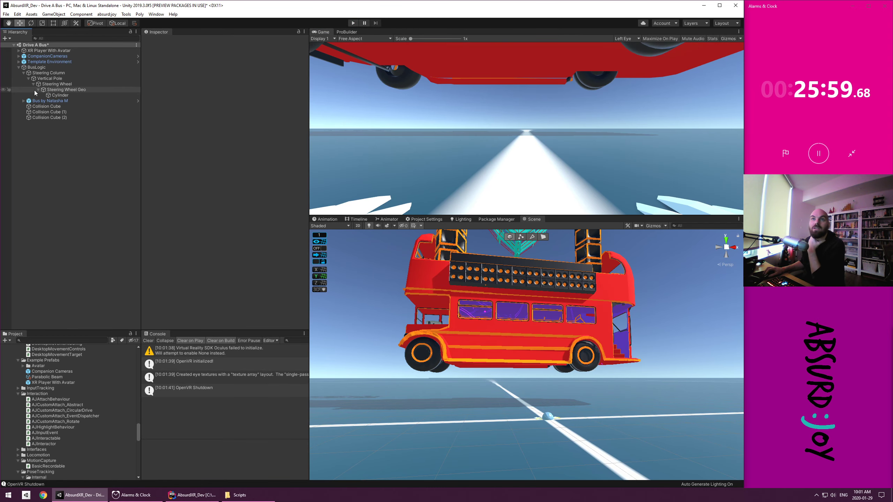
Enable the Bus Logic script on BusLogic and set Speed to 100, Max Speed to 100 and Steering Force to 1000
click(41, 78)
click(31, 68)
click(30, 74)
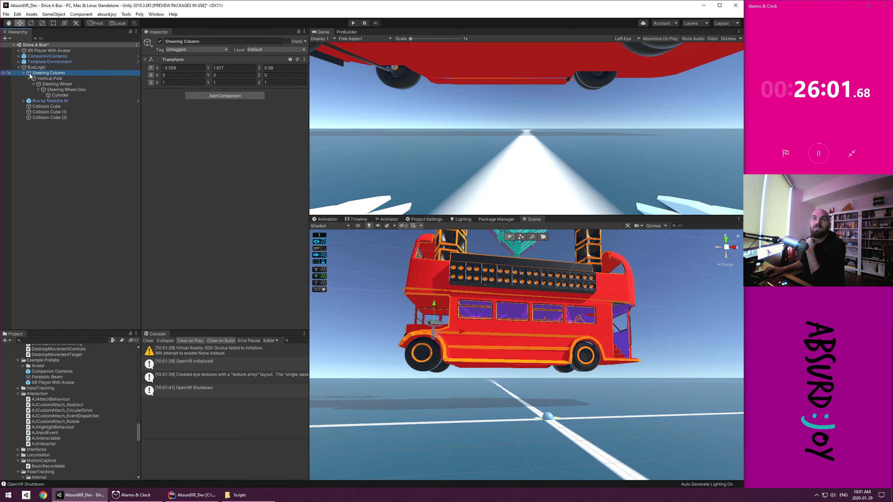
click(24, 73)
click(33, 68)
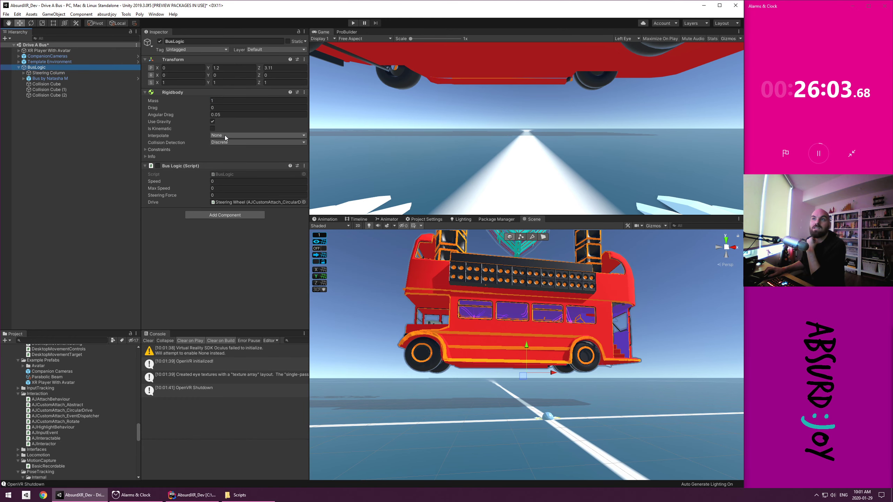
click(222, 181)
text(100)
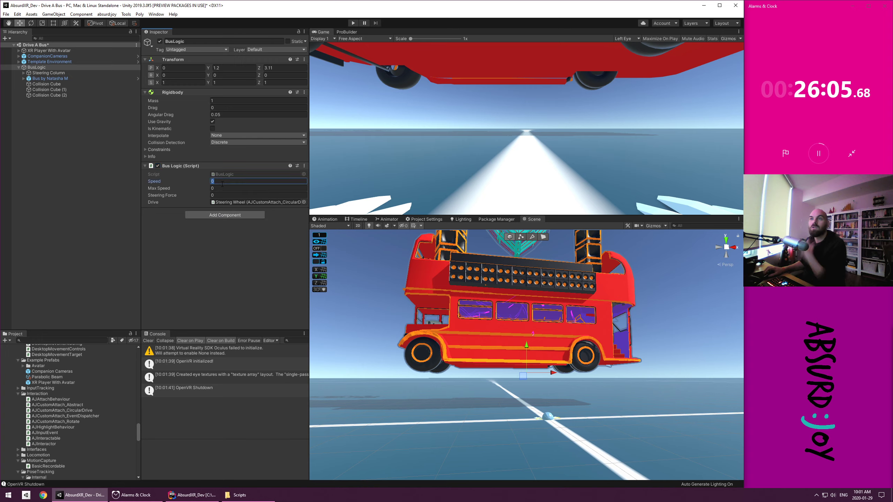
key(Tab)
key(Tab)
text(1000)
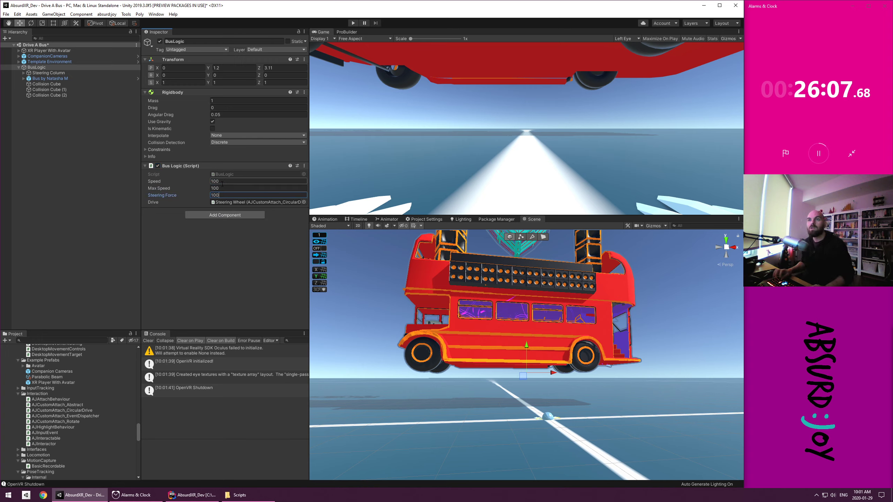
key(Return)
Run the scene and set the Bus Logic Speed to 1000 during play mode to test how the bus moves
alt+drag(670, 374, 445, 238)
click(355, 24)
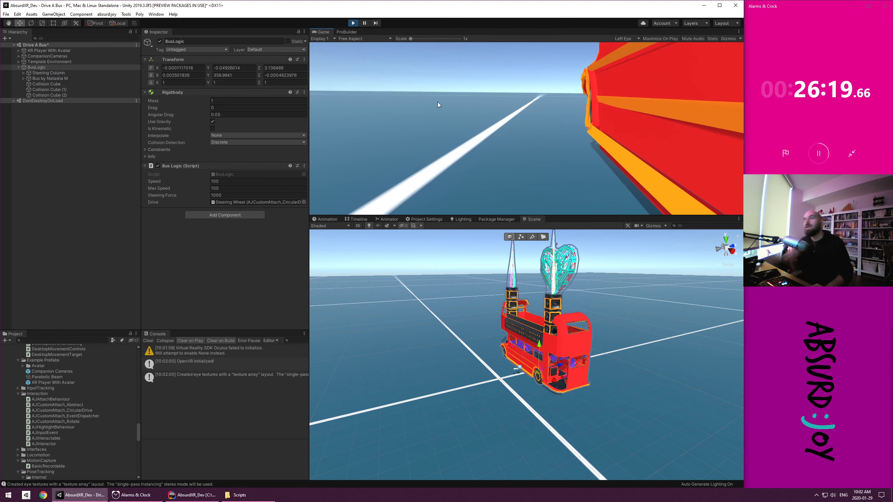
click(234, 181)
text(0)
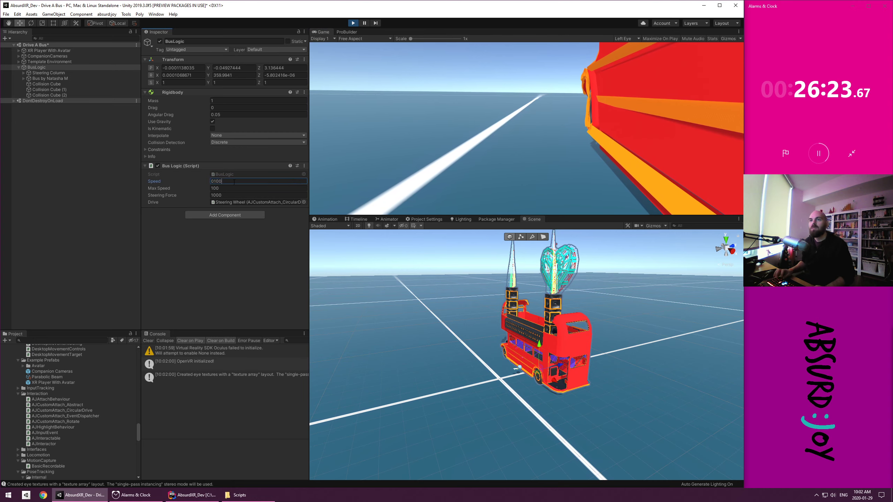
text(1000)
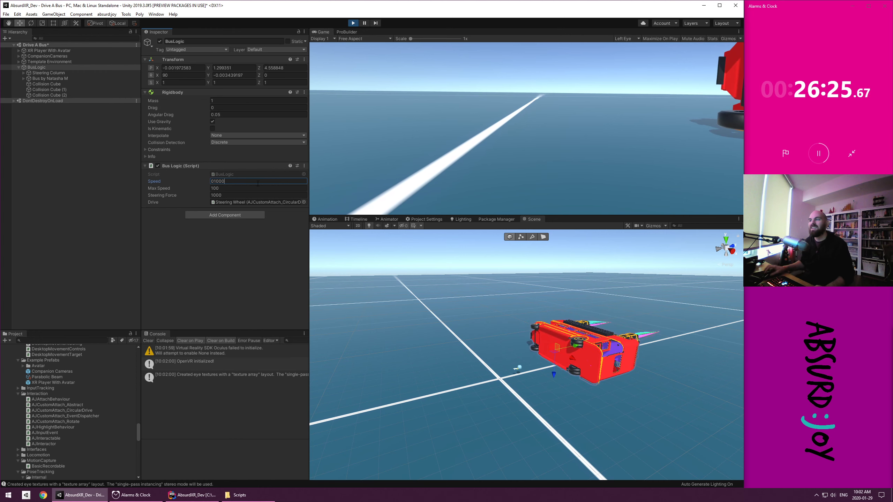
click(353, 23)
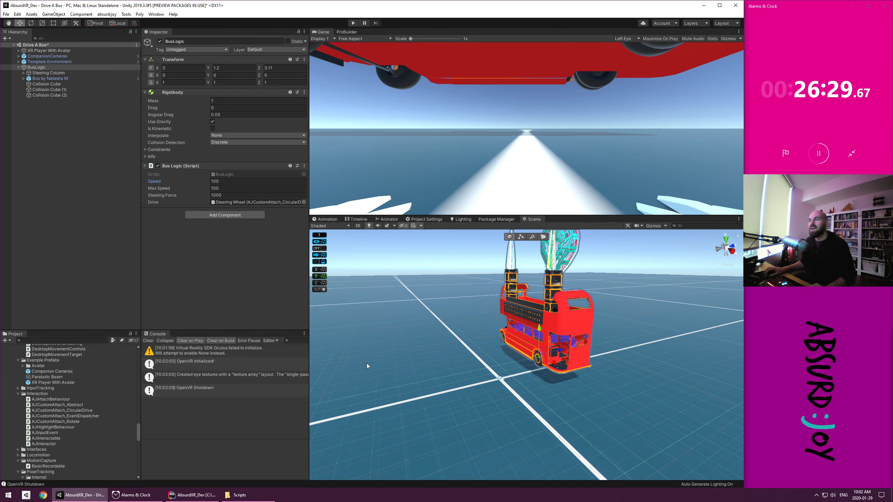
Rotate all the child objects of BusLogic, from Steering Column to Collision Cube (2), to 90 degrees around Y
click(48, 73)
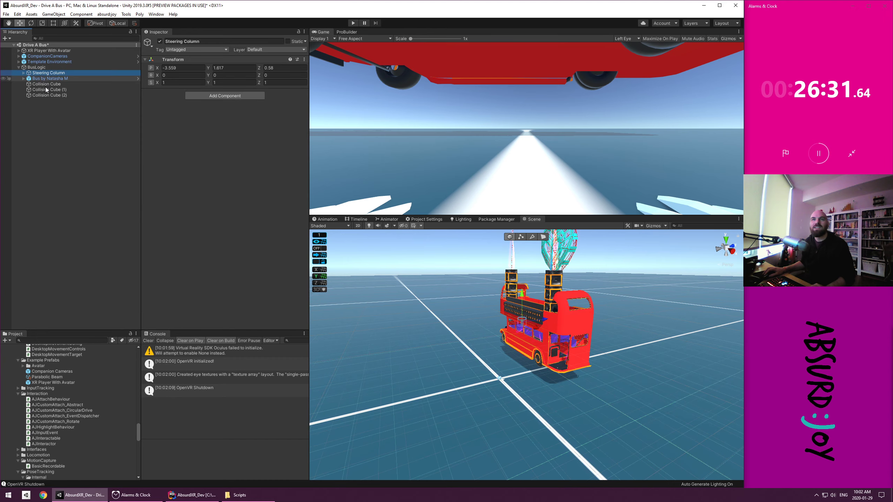
shift+click(48, 95)
key(e)
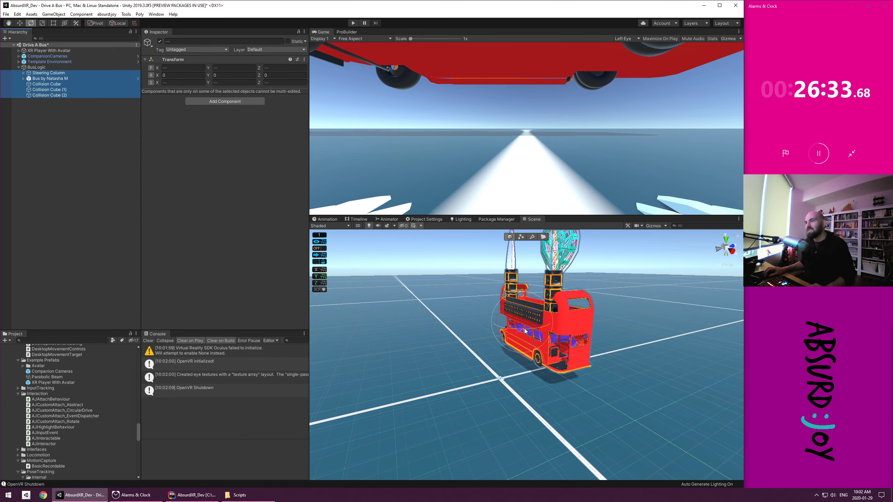
drag(525, 331, 410, 295)
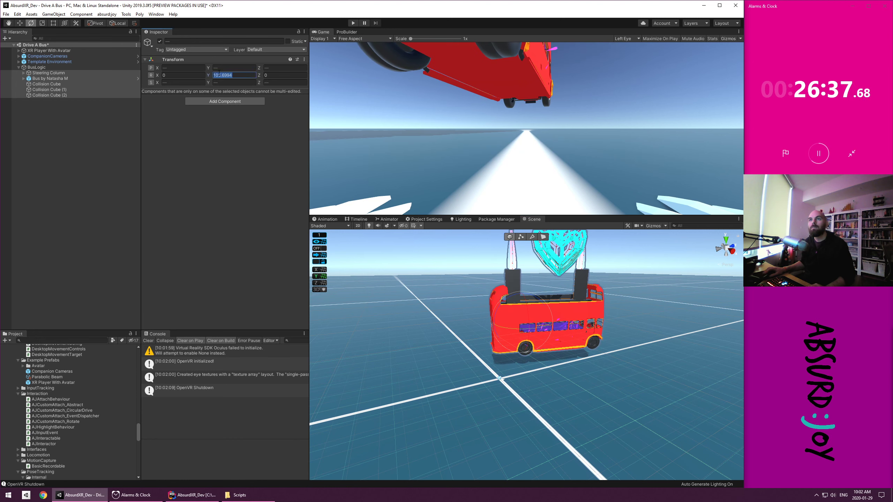
text(90)
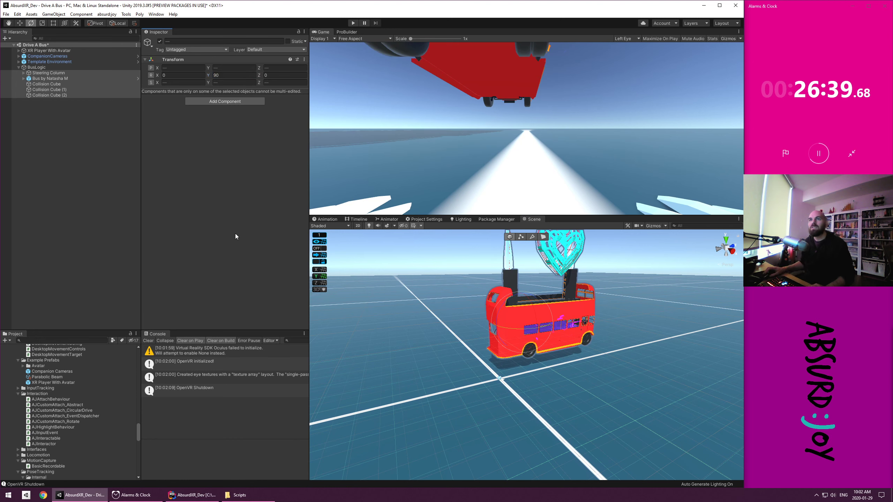
click(44, 145)
Set the Bus Logic script's Speed to 1000 and Max Speed to 100 on BusLogic
click(37, 68)
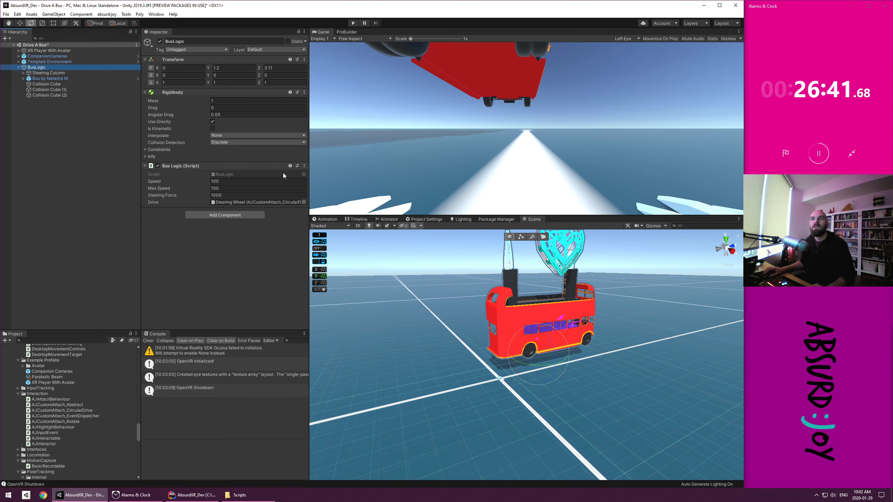
click(232, 182)
text(0)
key(Tab)
text(1)
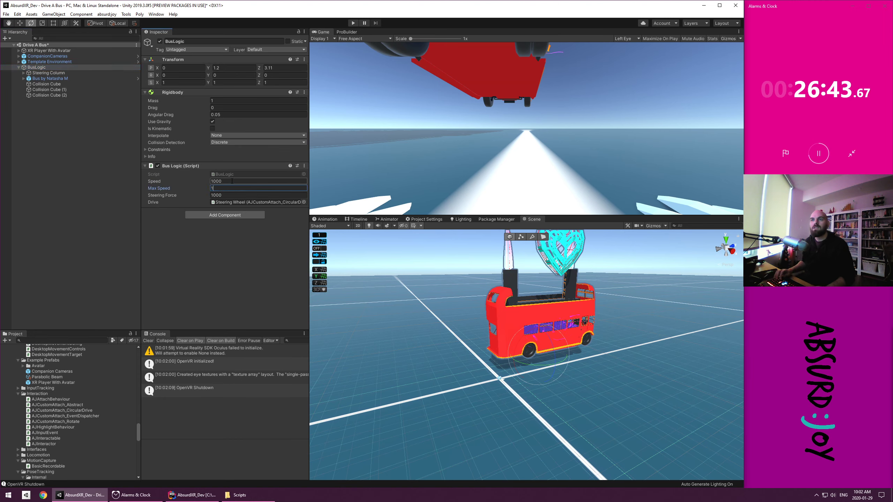
text(000)
key(BackSpace)
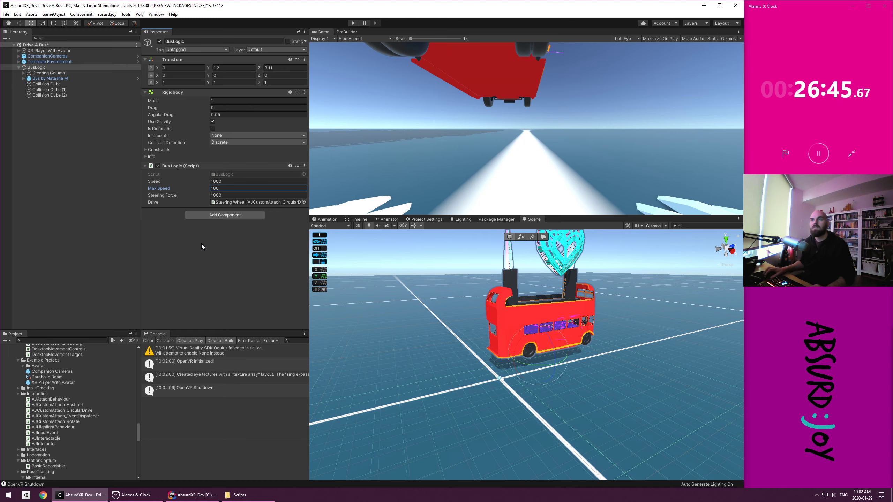
click(201, 244)
Run the scene, watch from above how the bus drives and tips, and stop play mode
key(ctrl+p)
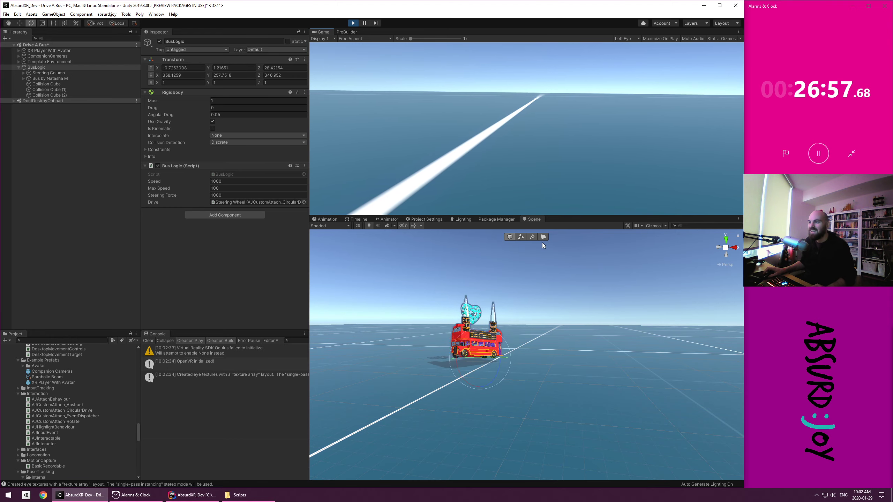
right_drag(522, 316, 575, 406)
key(f)
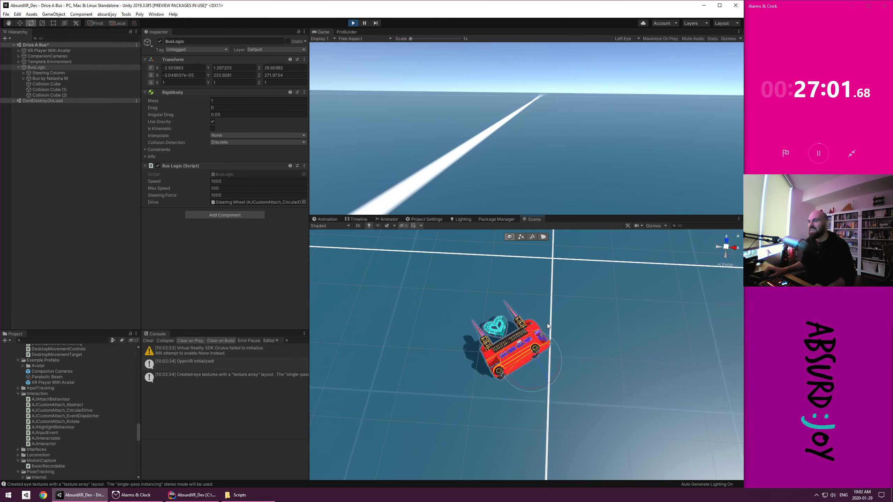
click(564, 268)
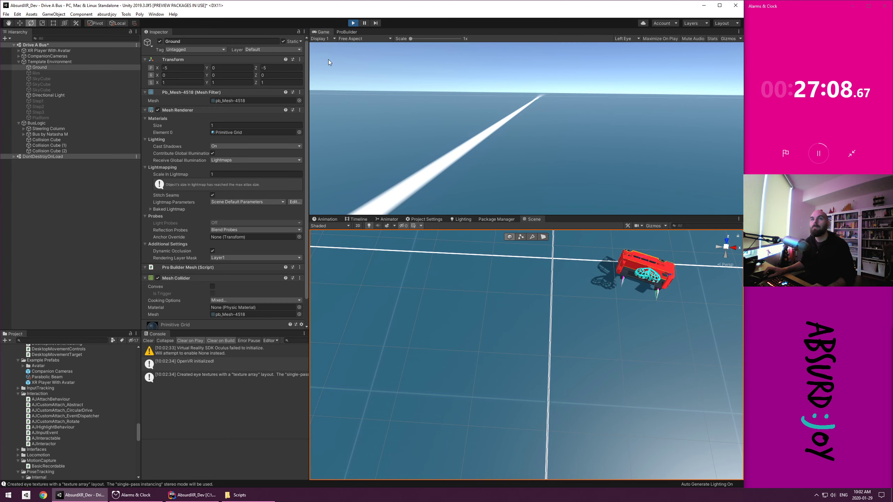
click(37, 123)
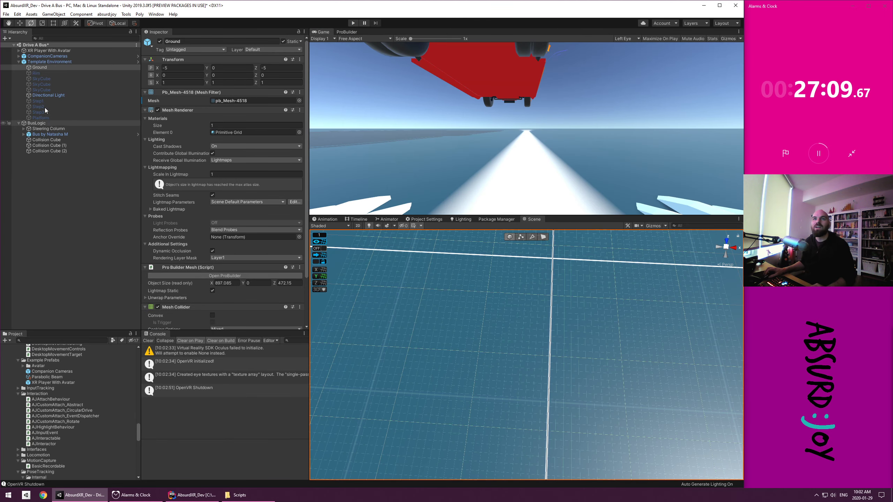
key(ctrl+p)
Set the Bus Logic script's Steering Force to 100 and save the scene
click(224, 195)
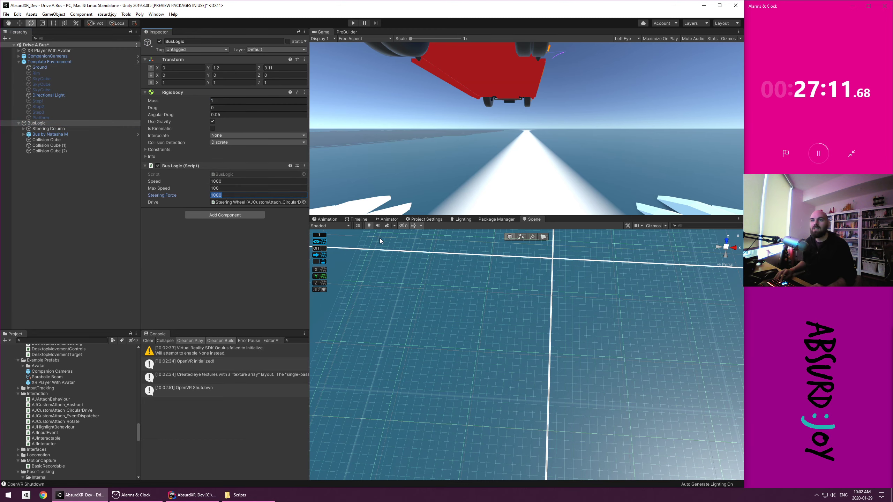
click(240, 283)
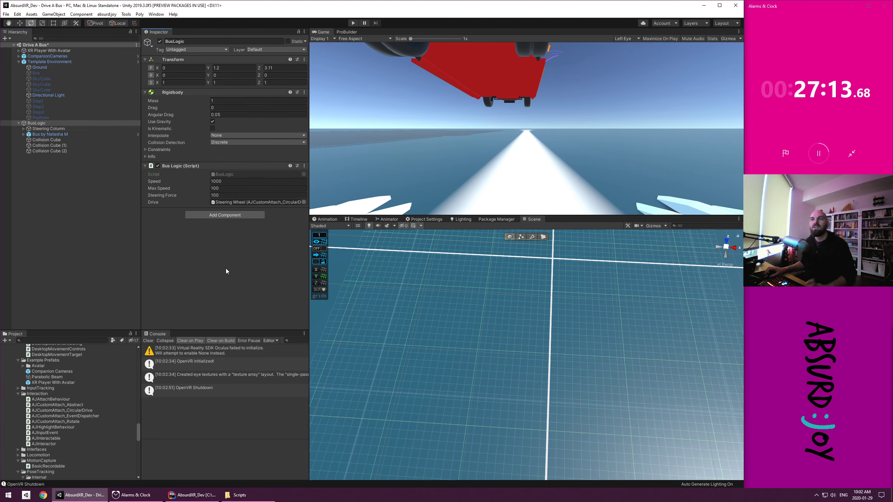
key(ctrl+s)
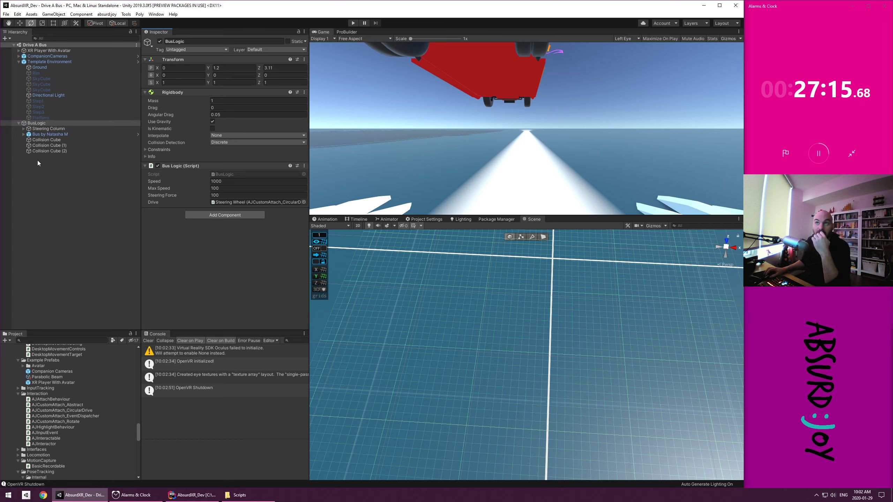
Examine the placement and transform values of the three Collision Cubes on the bus from the side
click(88, 151)
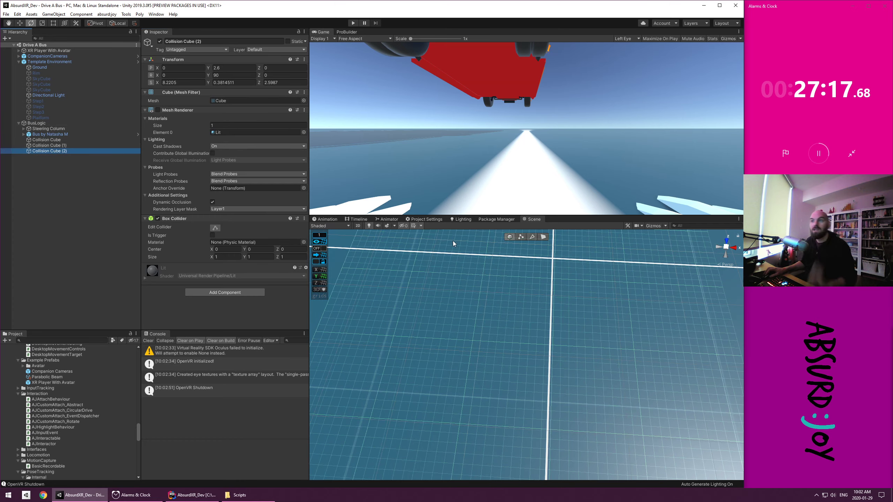
key(f)
alt+drag(680, 426, 453, 292)
key(e)
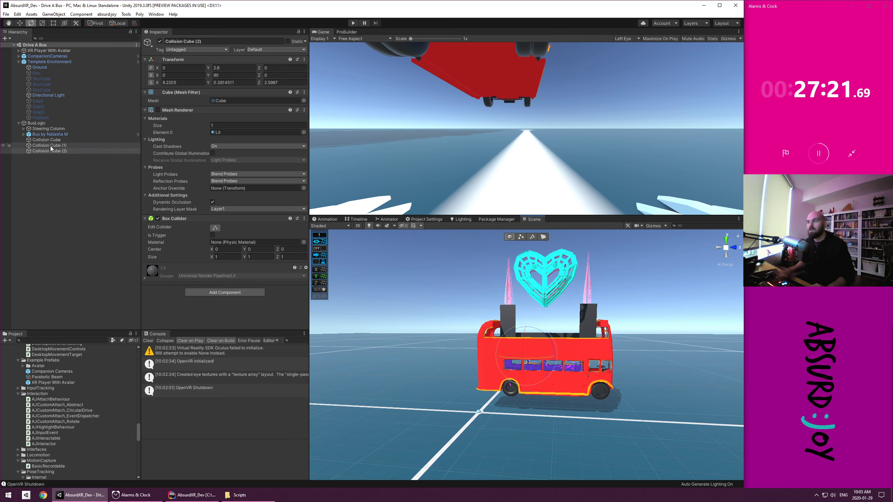
click(65, 145)
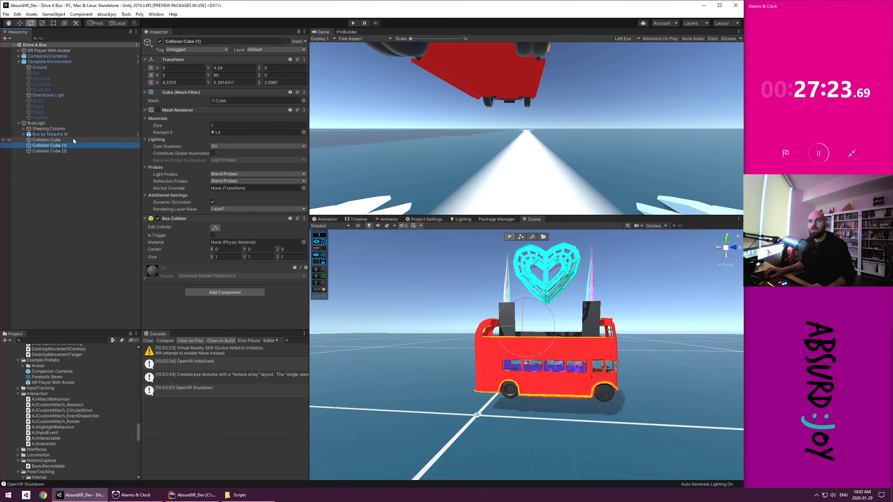
click(74, 140)
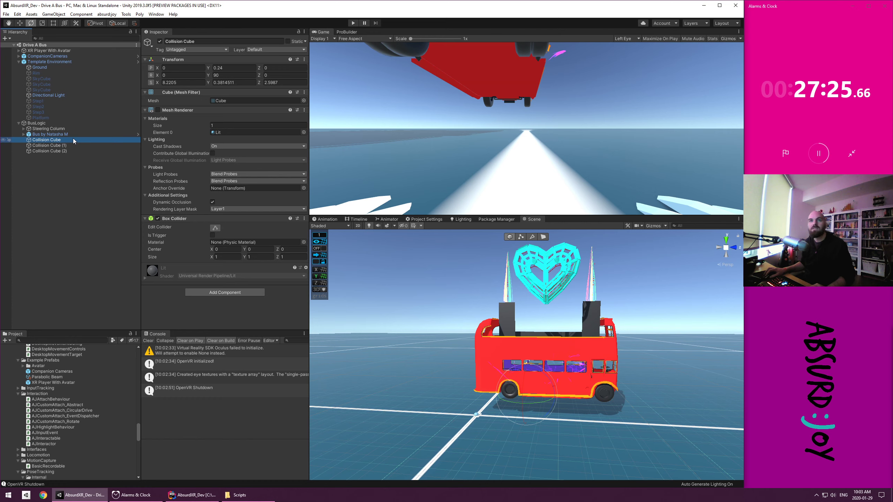
click(63, 151)
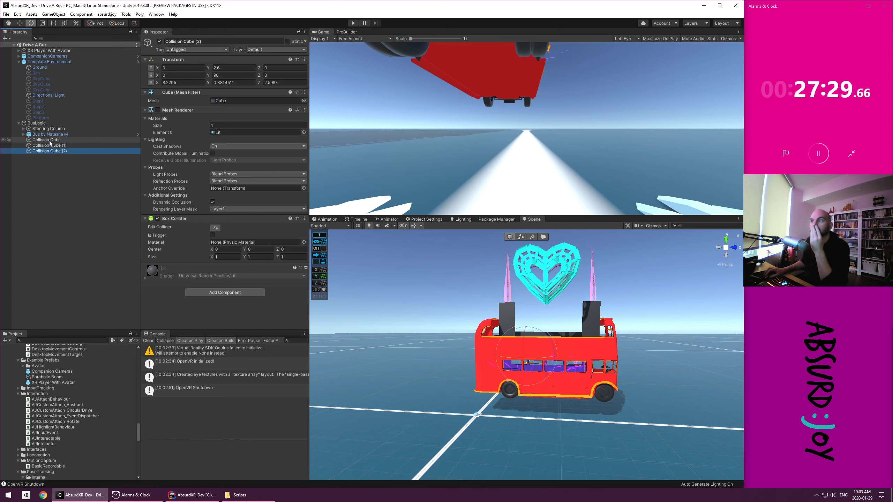
click(50, 141)
Delete Collision Cube (1) and Collision Cube (2), keeping only the lowest Collision Cube
click(50, 146)
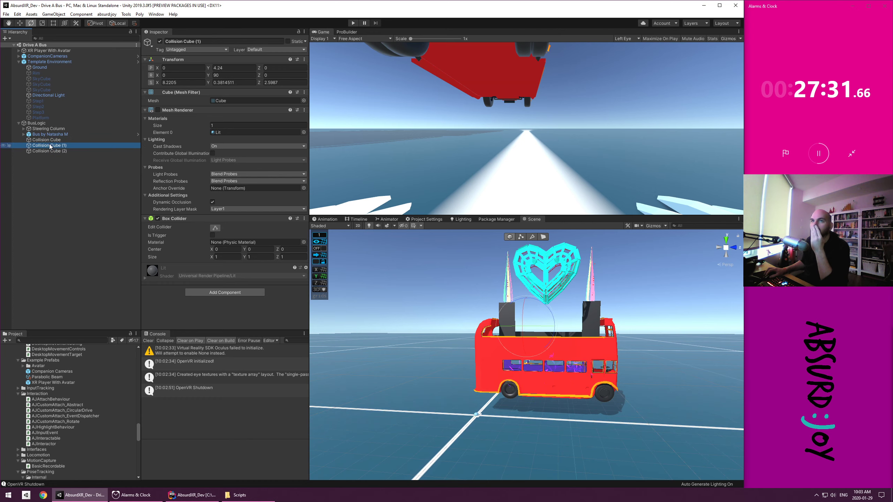
key(Delete)
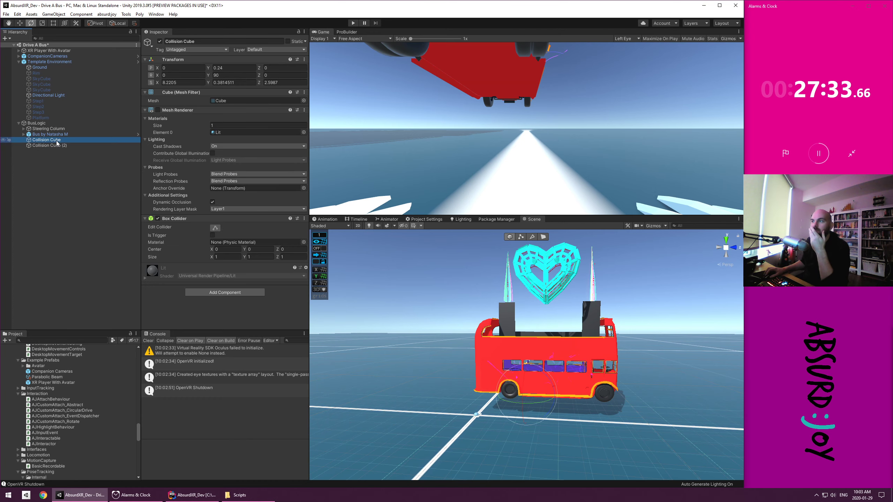
click(59, 145)
key(Delete)
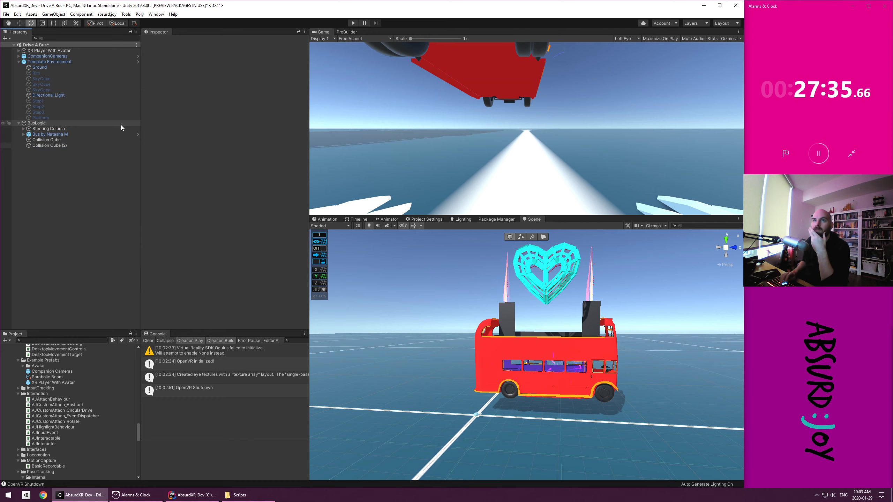
click(91, 140)
Set the mass of BusLogic's Rigidbody to 1000
click(81, 125)
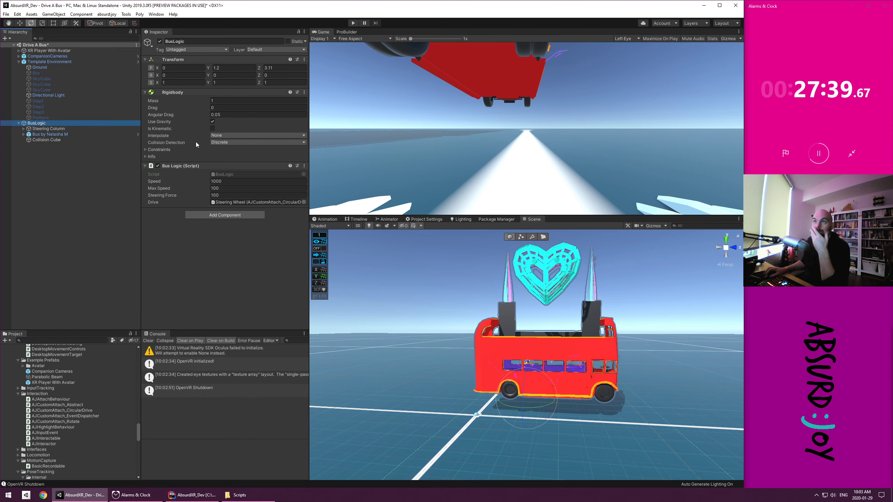
text(000)
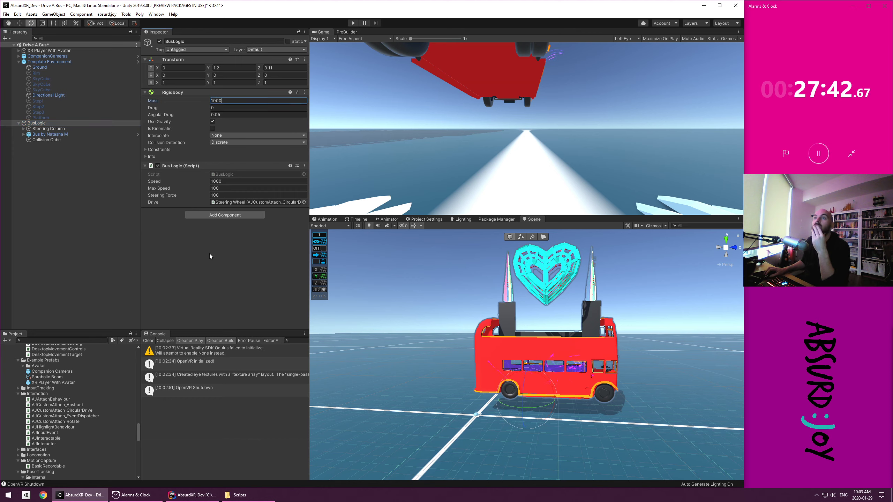
key(Return)
click(213, 114)
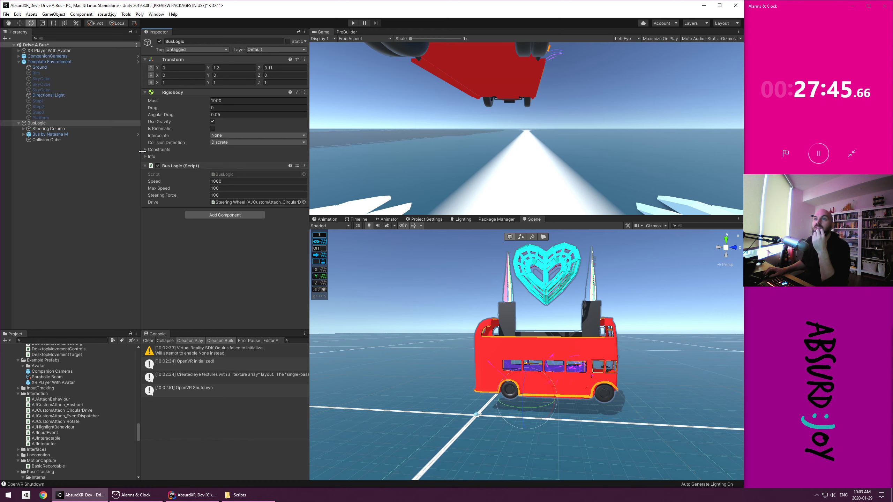
Check which physic materials are available for the Collision Cube's Box Collider without choosing one
click(64, 140)
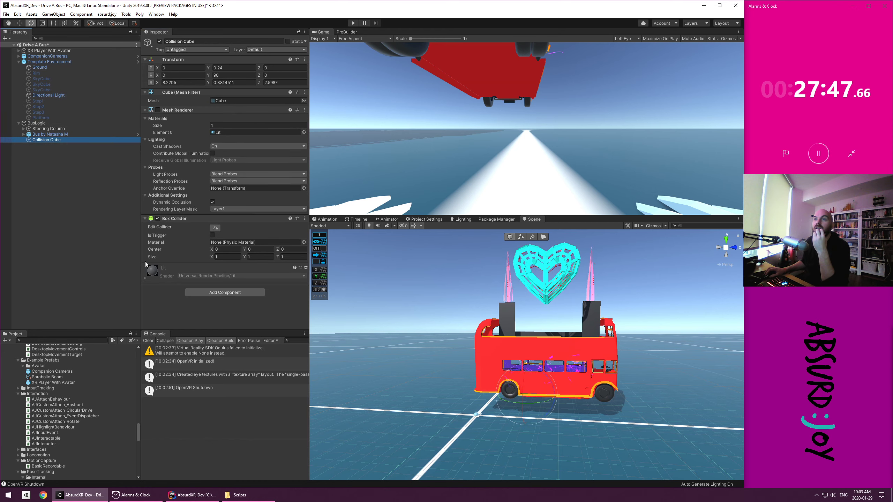
scroll(97, 428, up, 7)
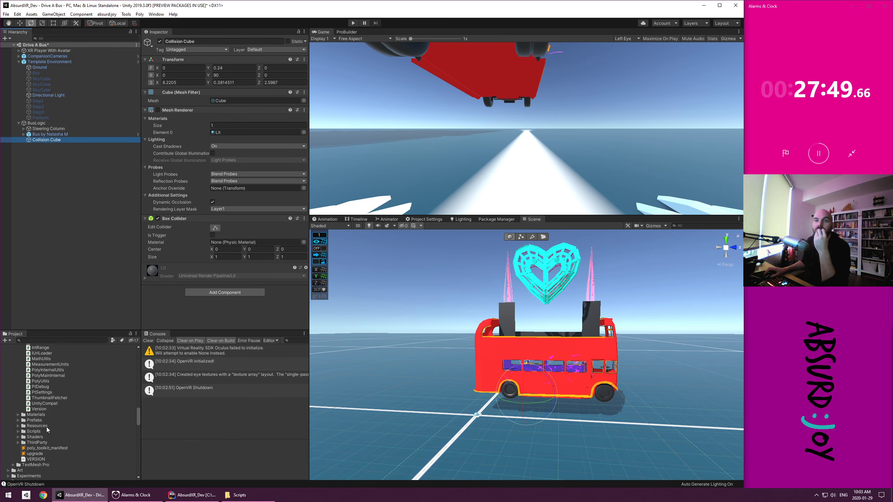
click(304, 242)
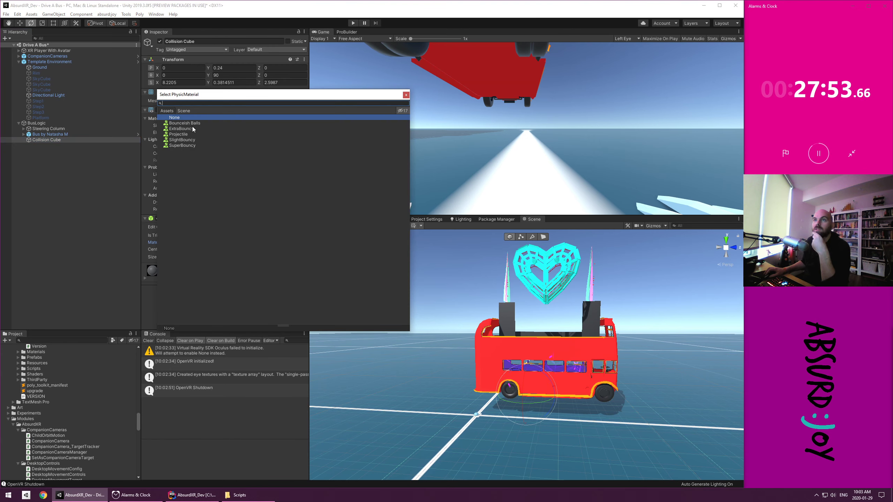
click(406, 95)
Create a new Physic Material named Bus beside the BusLogic script in the project assets
scroll(42, 430, down, 10)
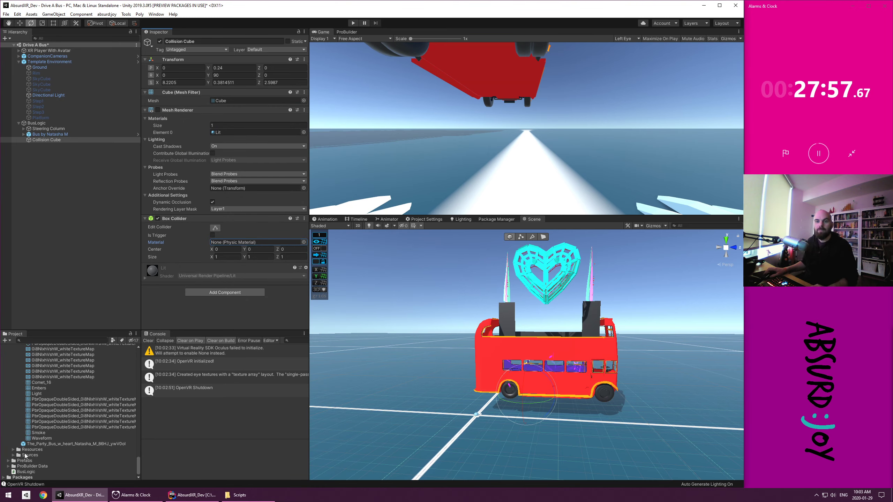
right_click(31, 472)
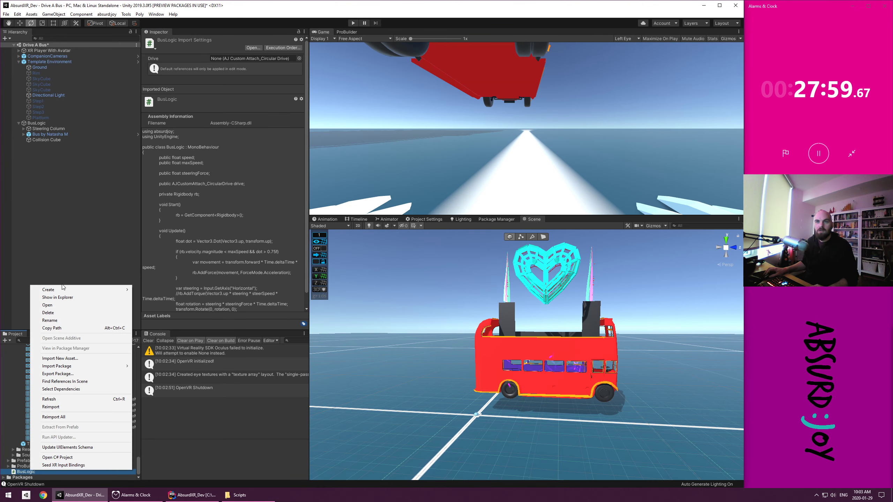
mouse_move(72, 291)
click(172, 418)
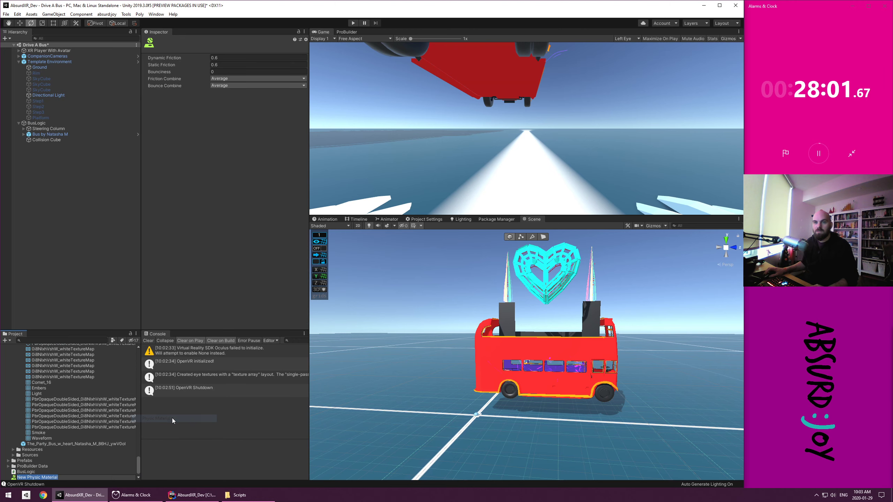
text(Bus)
key(Return)
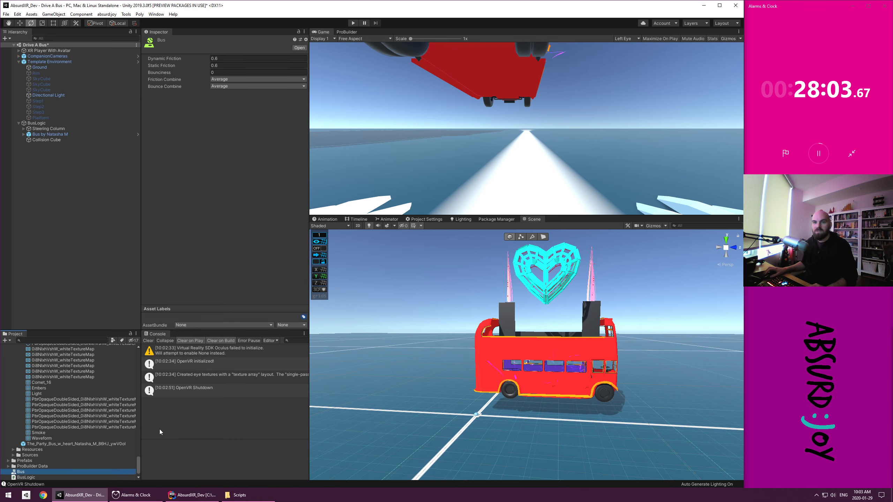
Set the Bus material's Dynamic Friction and Static Friction to 0.01 and its Bounciness to 0.3
click(232, 58)
text(0.01)
key(Tab)
text(0.01)
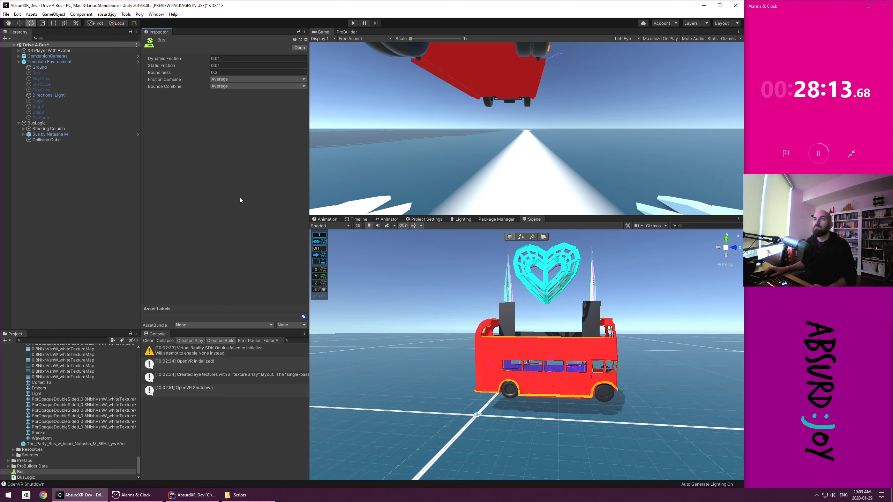
Save the project and apply the Bus physic material to the Collision Cube
key(ctrl+s)
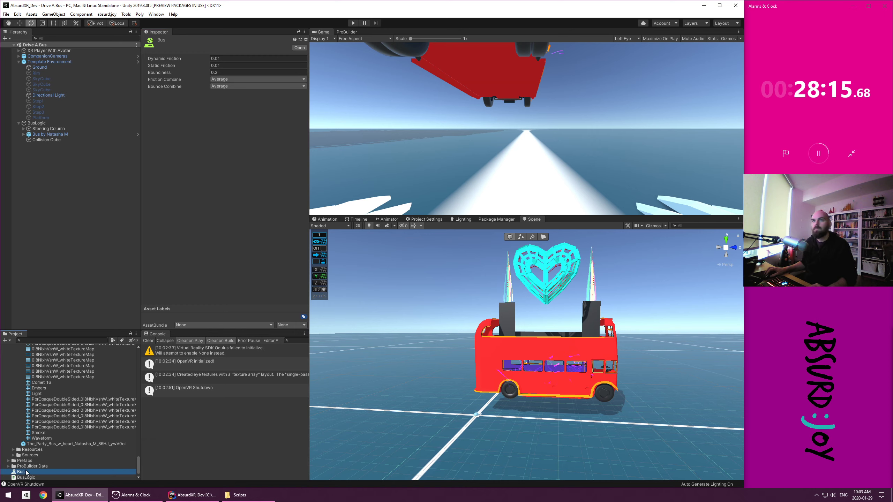
drag(44, 141, 44, 140)
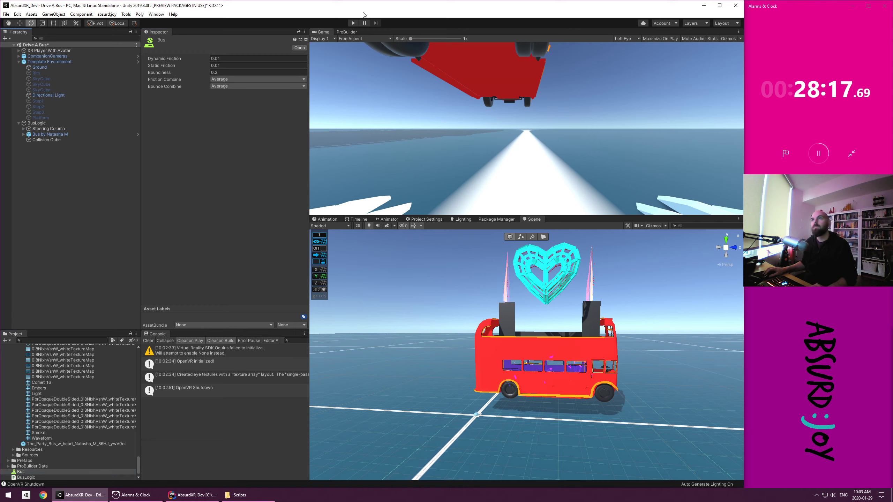
Run the scene in Play mode and test-drive the bus with the BusLogic object selected for inspection
click(353, 23)
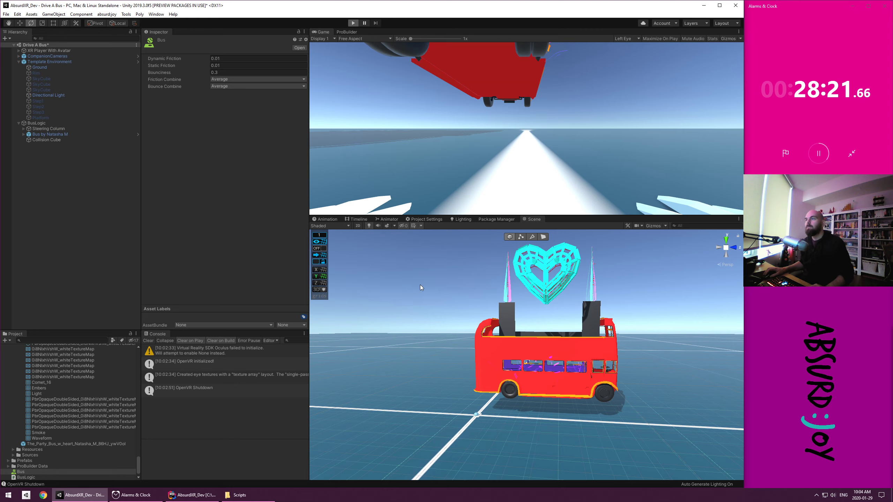
right_drag(488, 317, 666, 343)
click(462, 164)
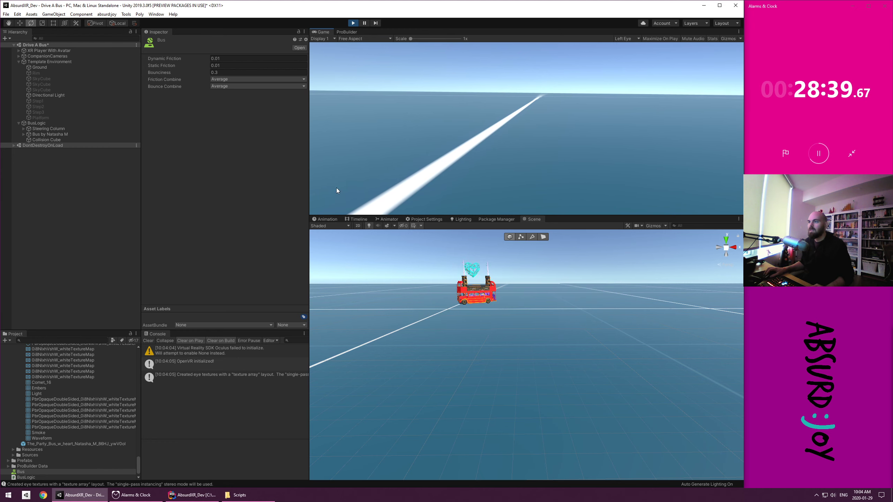
click(37, 123)
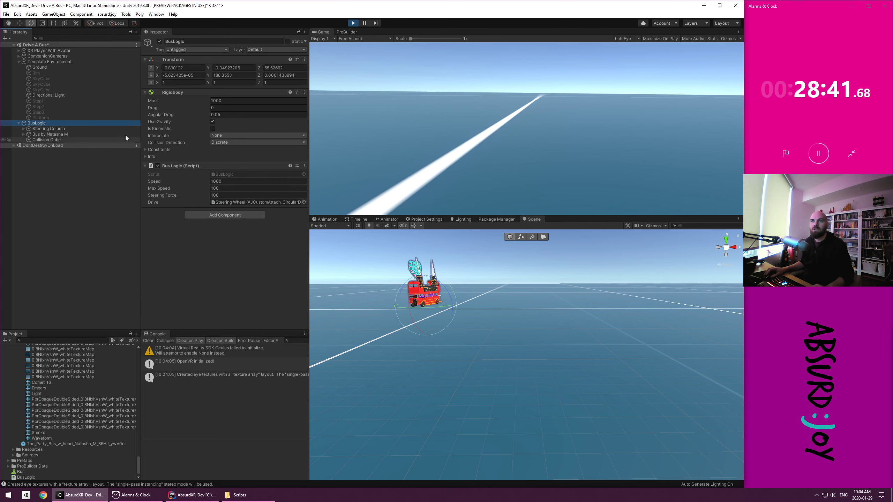
click(473, 171)
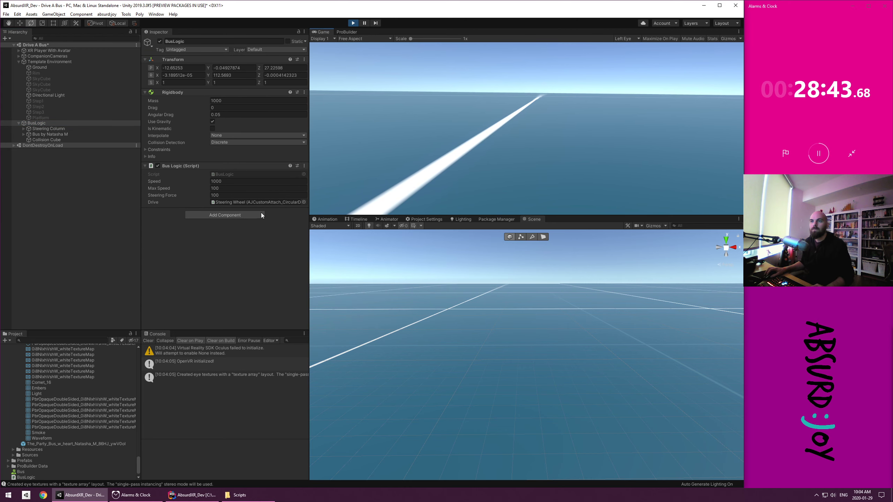
While the scene is playing, try a BusLogic Speed of 500 and a Steering Force of 50
click(216, 181)
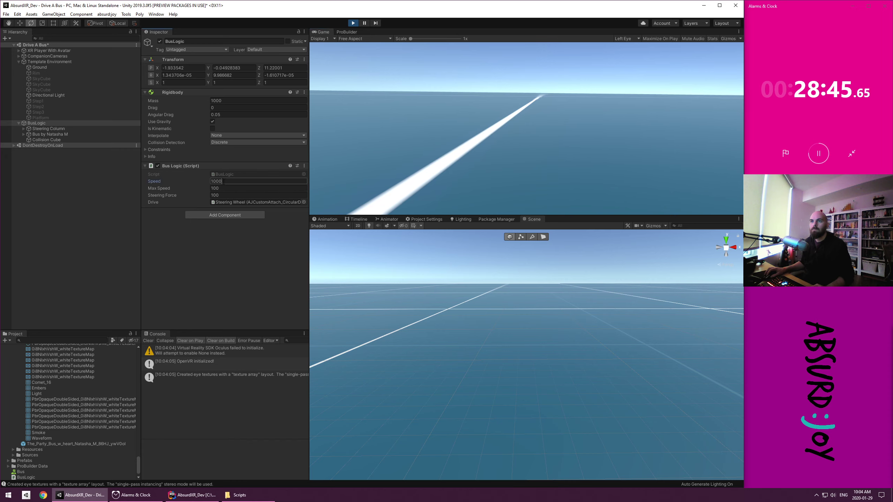
text(500)
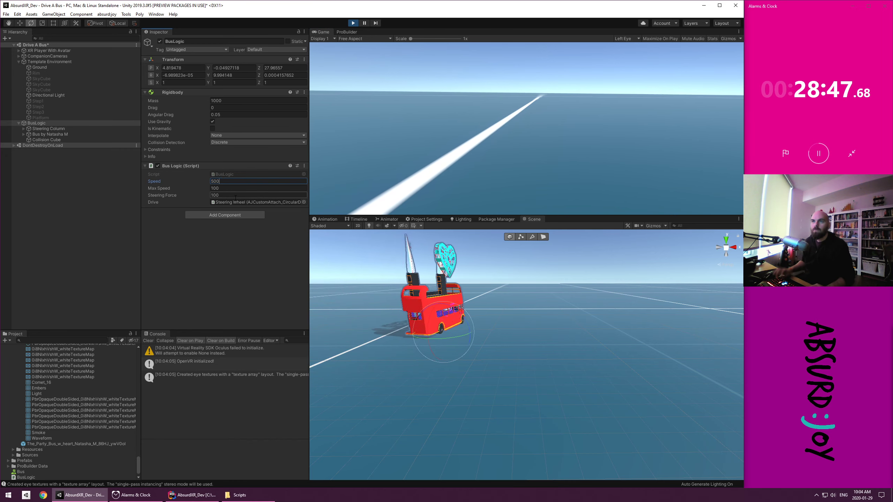
click(229, 195)
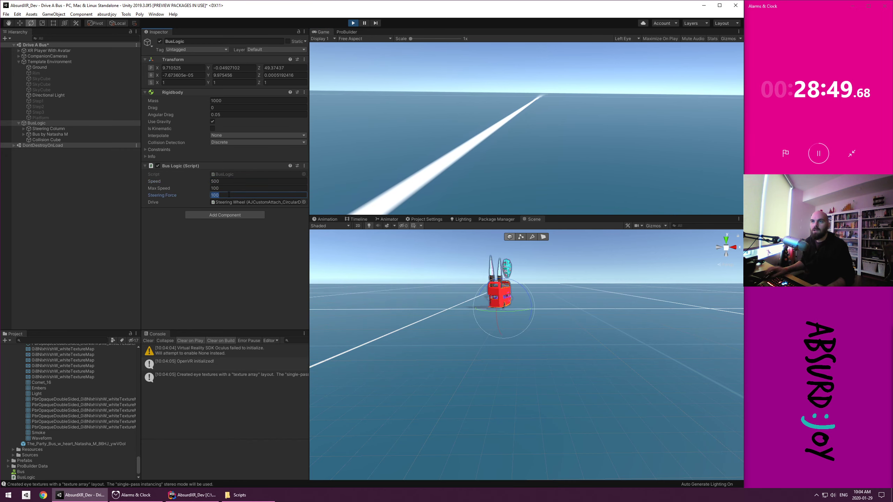
text(50)
key(Return)
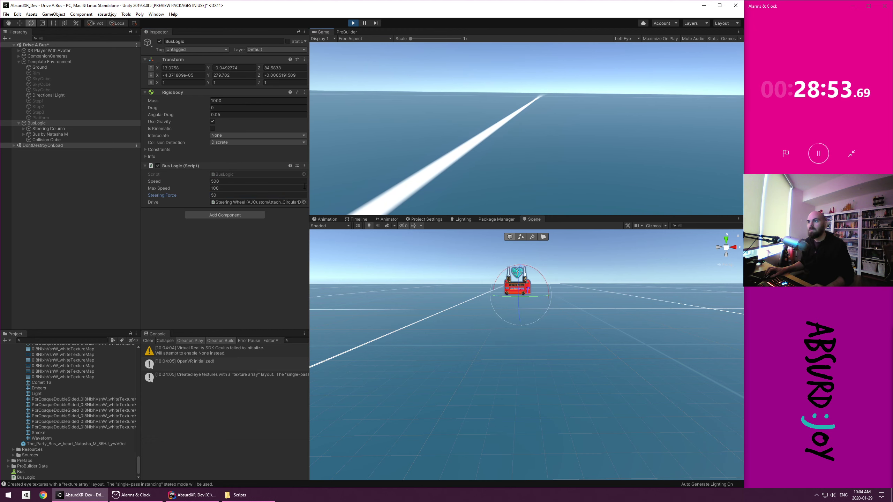
Try a Steering Force of 20, and test-drive the bus with Speed 700 and Steering Force 50
click(218, 195)
text(20)
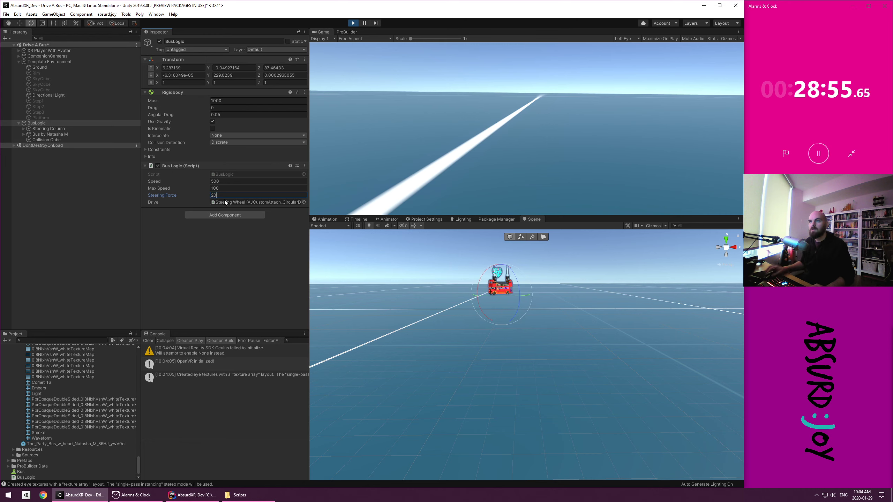
key(Return)
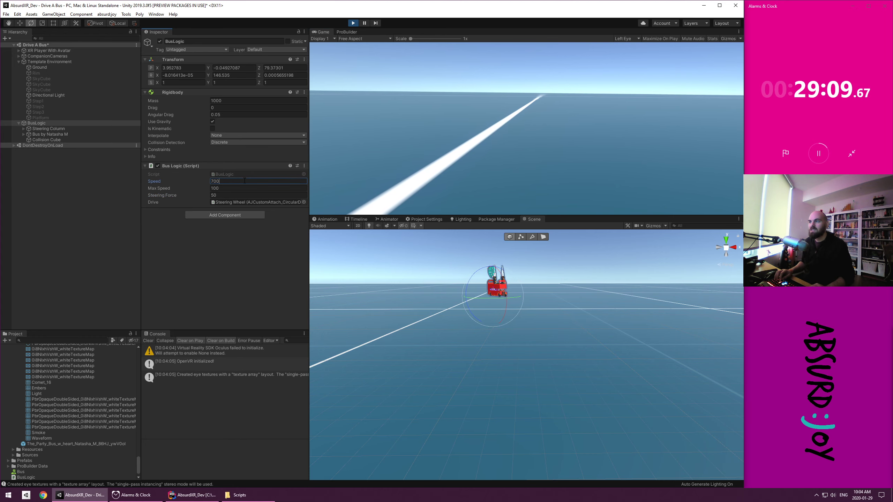
click(528, 152)
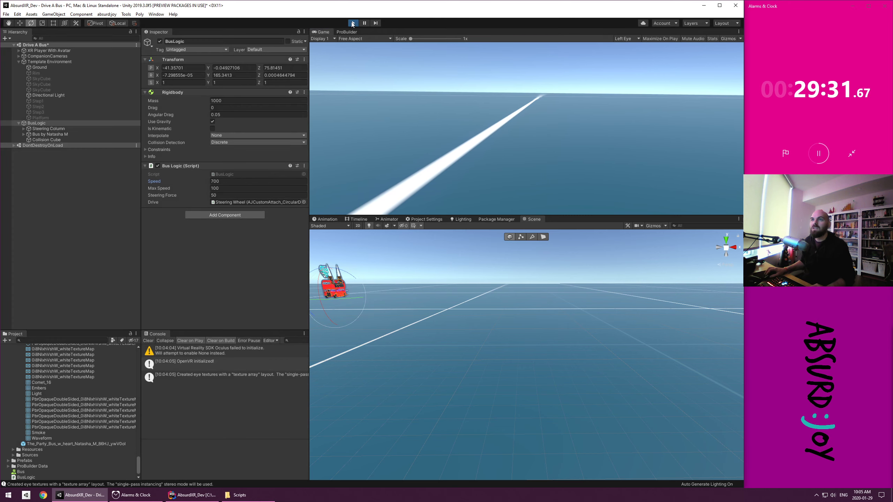
Stop the play test, set BusLogic's Speed to 700 and Steering Force to 50, and save the scene
click(353, 23)
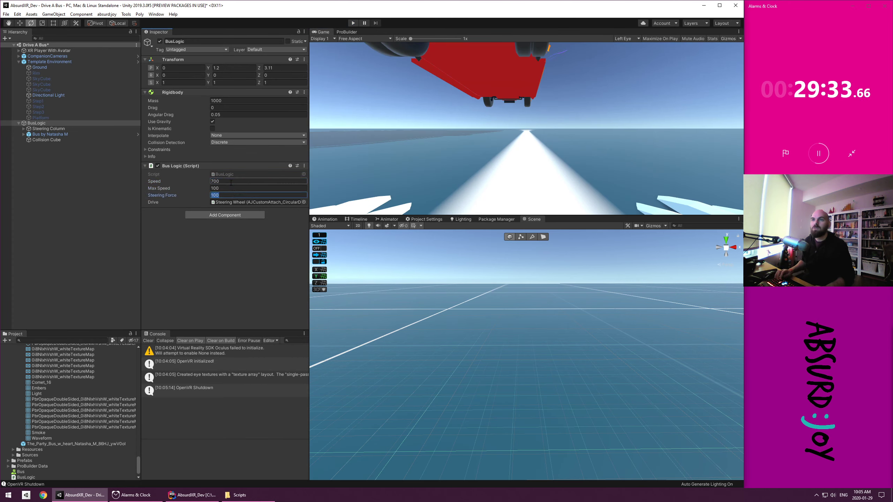
key(ctrl+s)
click(136, 261)
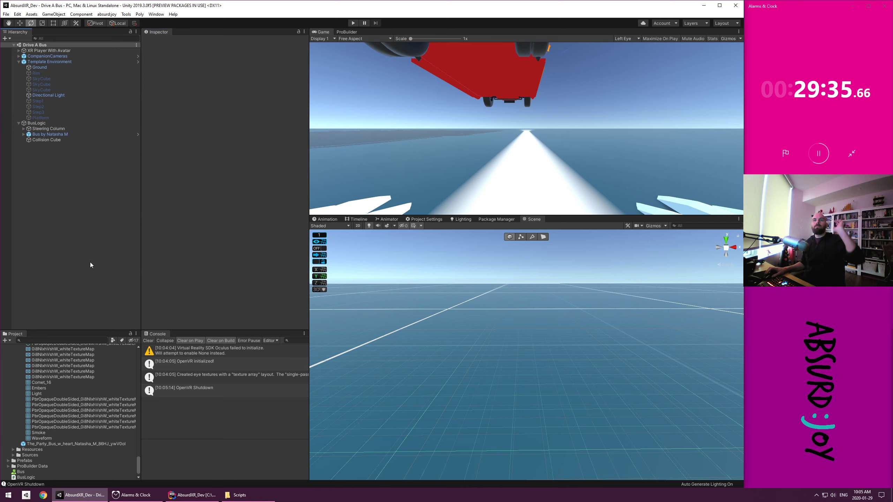
Collapse Template Environment and make XR Player With Avatar a child of BusLogic, above the Steering Column
click(18, 61)
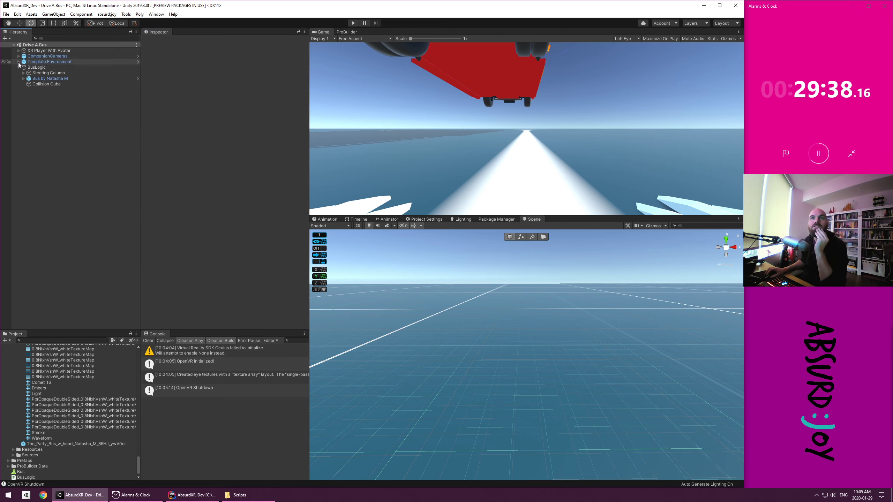
click(41, 51)
drag(42, 51, 50, 73)
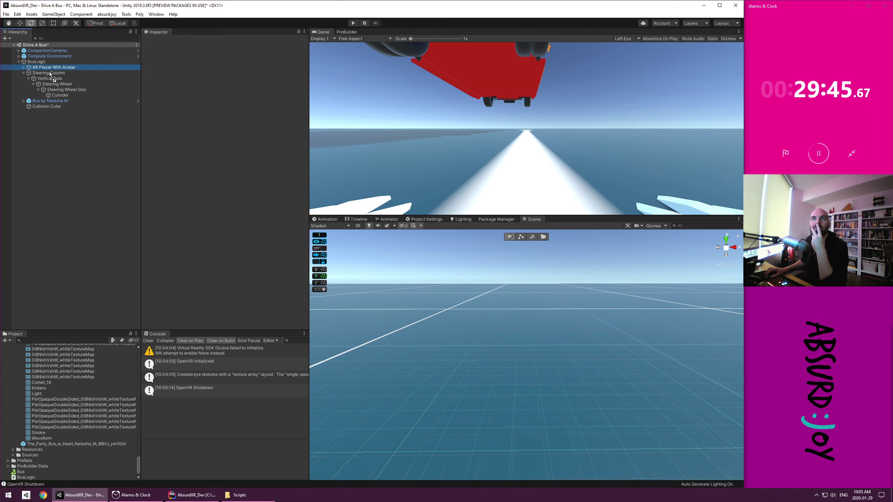
click(24, 73)
click(38, 170)
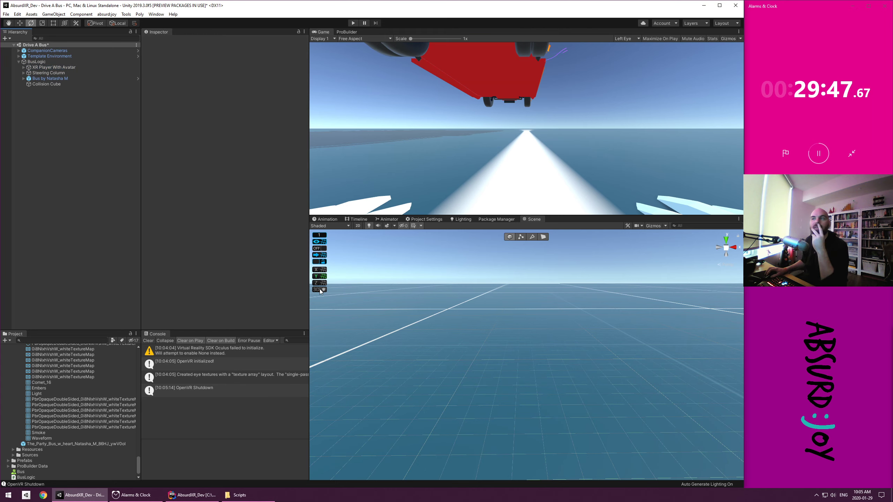
Zero the local position of XR Player With Avatar so that it sits at BusLogic's origin
click(36, 69)
key(f)
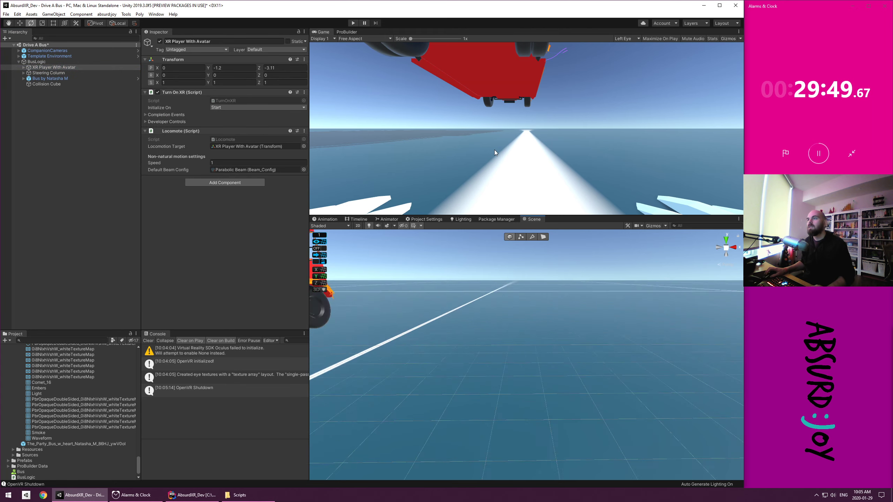
alt+drag(584, 300, 581, 303)
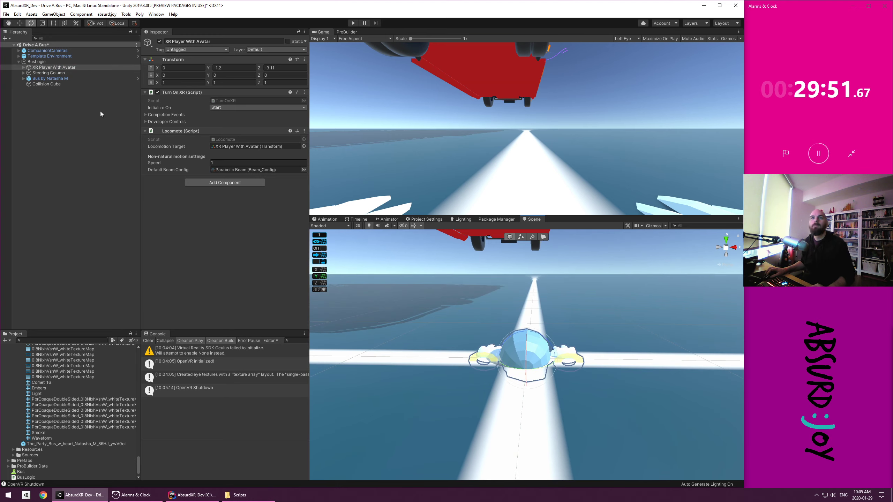
click(150, 68)
click(37, 62)
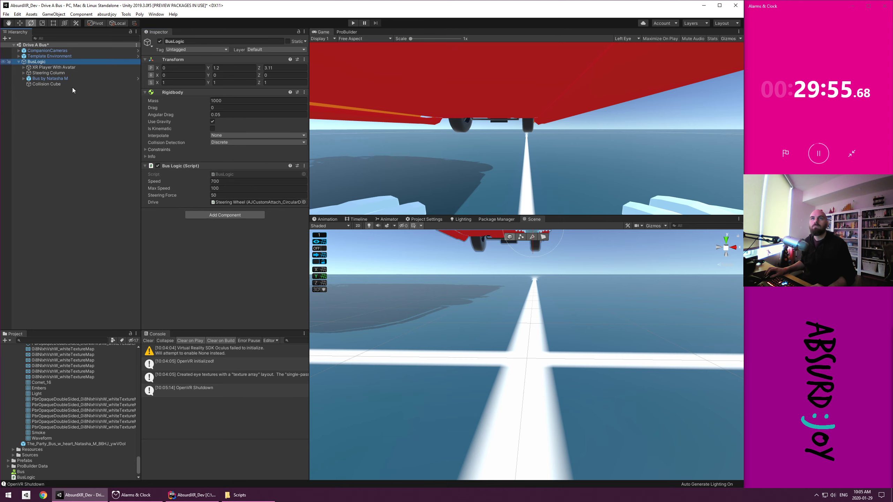
click(53, 67)
key(f)
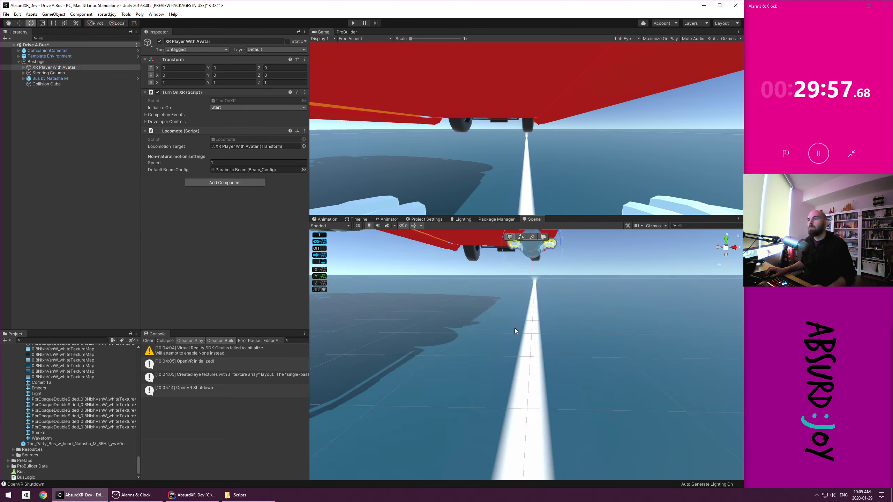
Move XR Player With Avatar up and forward into the driver's cab, to about Y 2.029 and Z 4.053
alt+drag(599, 322, 453, 334)
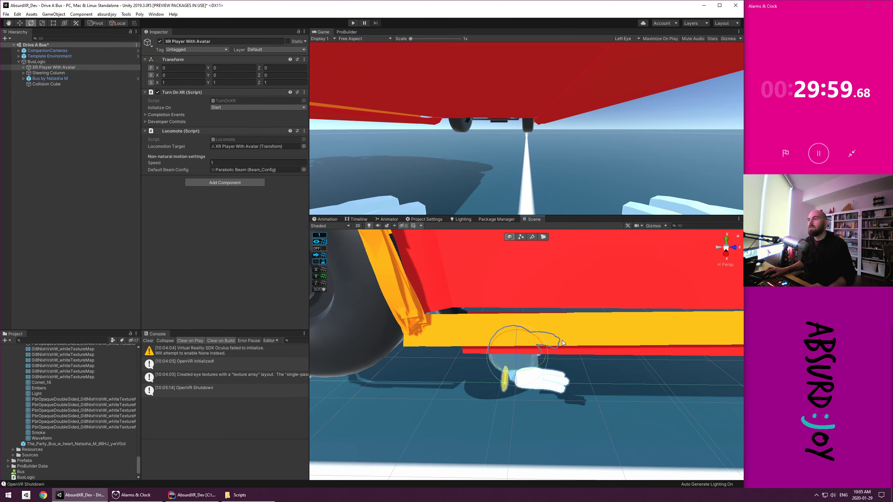
scroll(562, 343, down, 6)
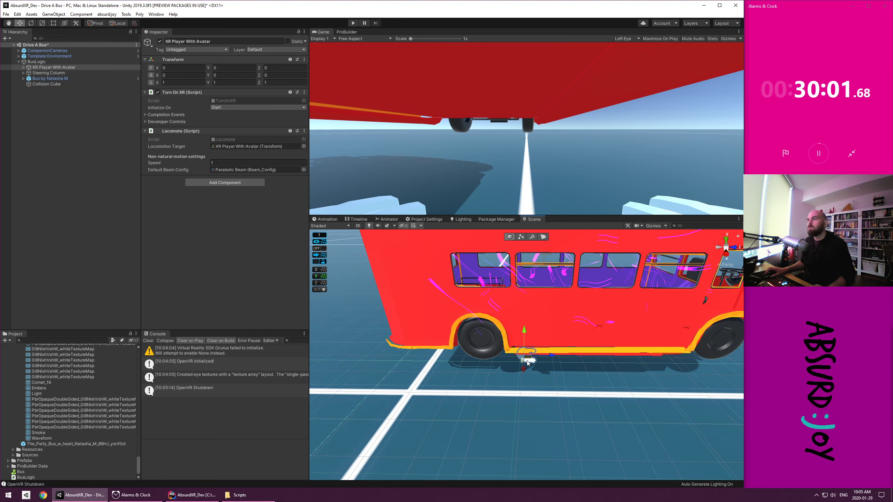
drag(530, 357, 738, 270)
key(f)
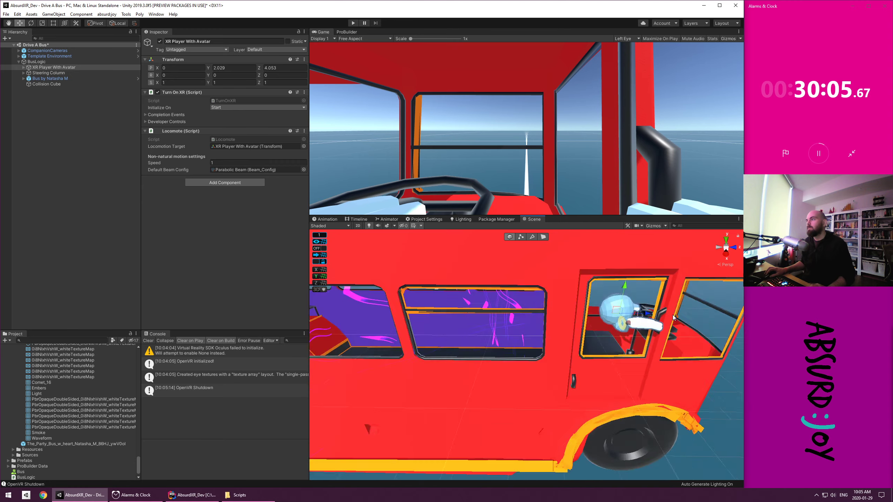
Place XR Player With Avatar at the driver's seat, about X -0.383 and Y 1.099, and check it in Play mode
alt+drag(599, 357, 429, 333)
alt+drag(487, 374, 564, 366)
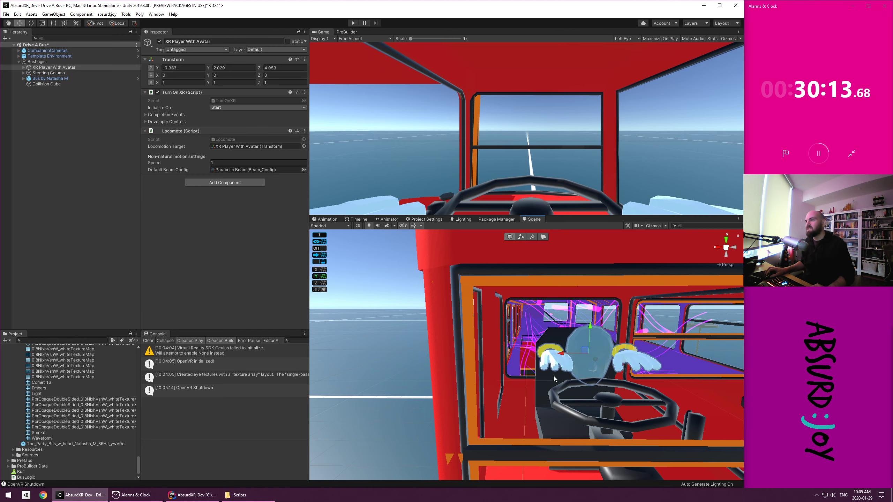
alt+drag(606, 408, 581, 330)
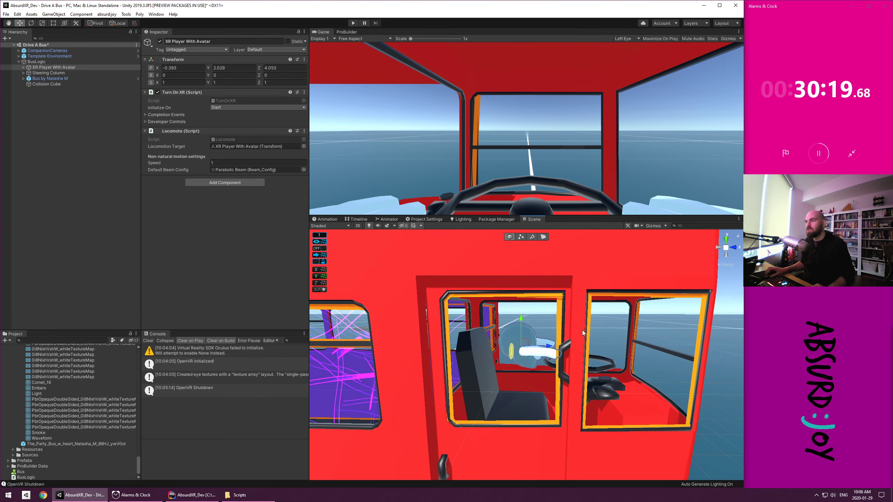
drag(521, 321, 521, 432)
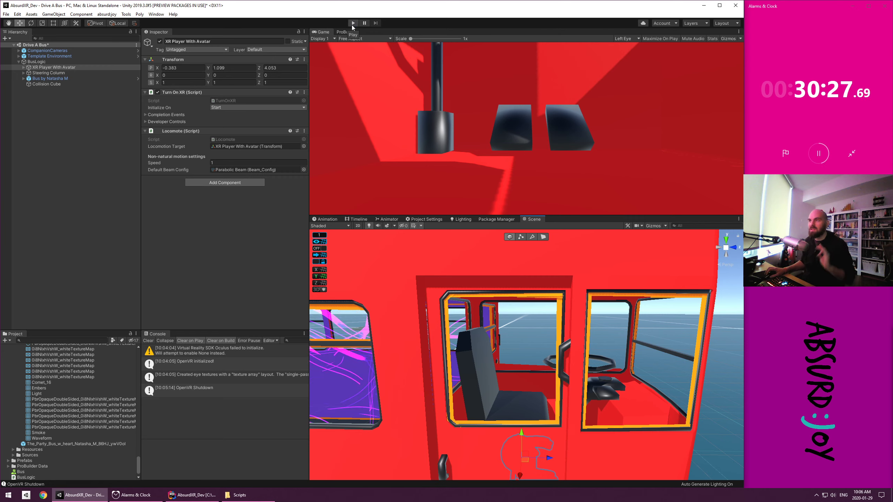
click(352, 25)
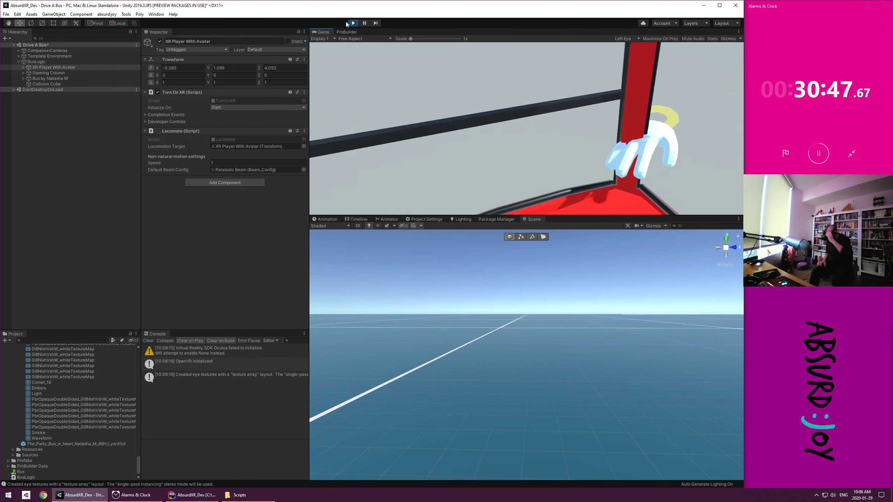
click(353, 23)
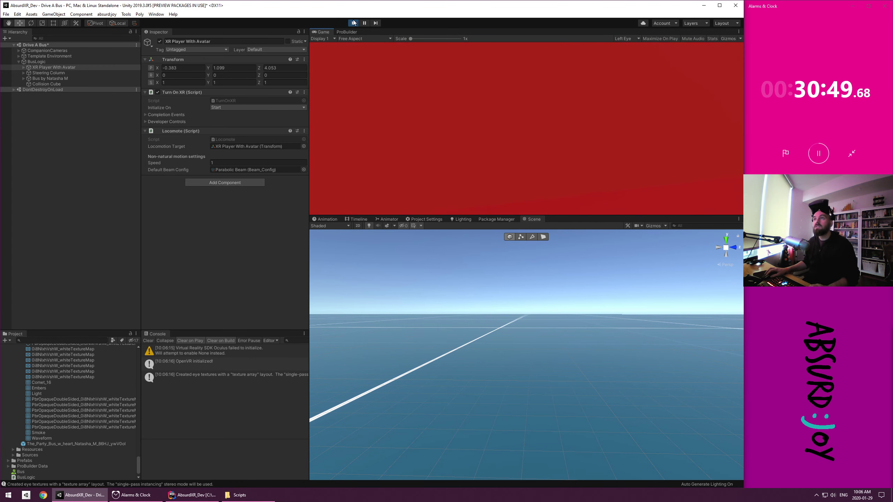
Move the Steering Column into the driver's cab, to about X -0.381 and Z 4.512
click(28, 75)
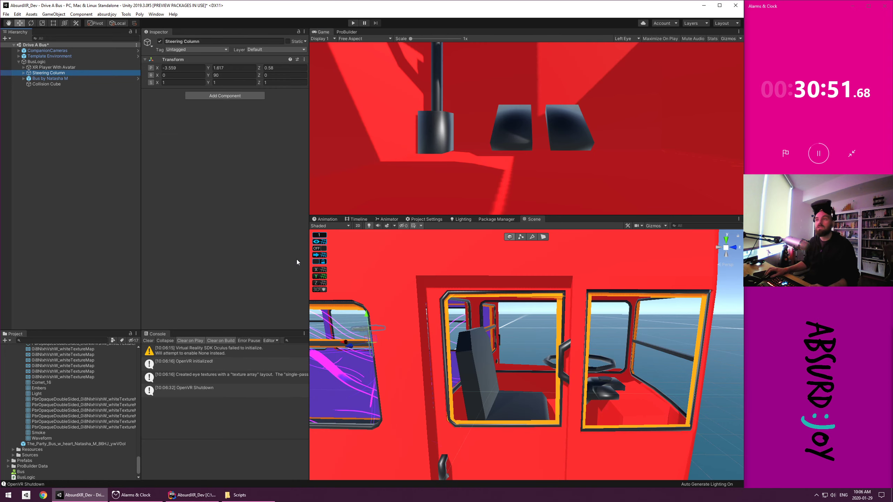
key(f)
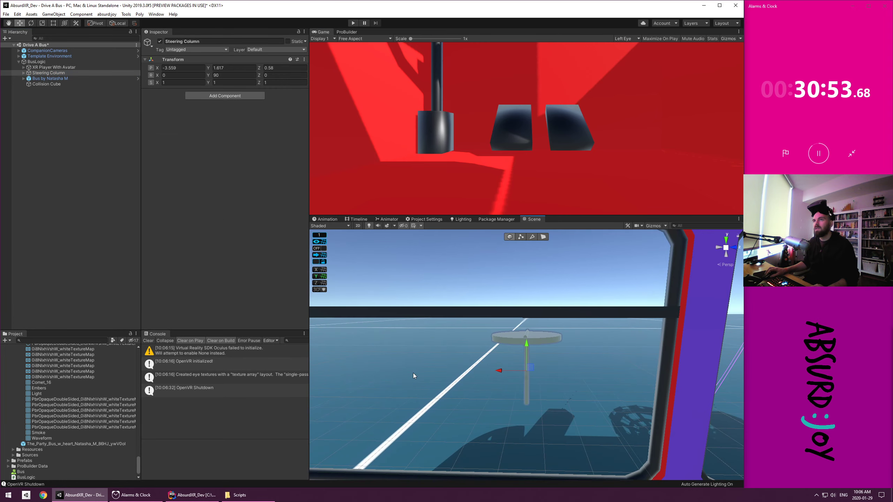
alt+drag(413, 373, 494, 362)
key(w)
drag(485, 314, 619, 397)
Align the Steering Column with the bus model's steering post at about X -0.3677, Y 1.6115 and Z 4.4807
key(f)
alt+drag(690, 464, 539, 391)
scroll(568, 383, up, 5)
scroll(565, 386, down, 1)
scroll(565, 386, down, 3)
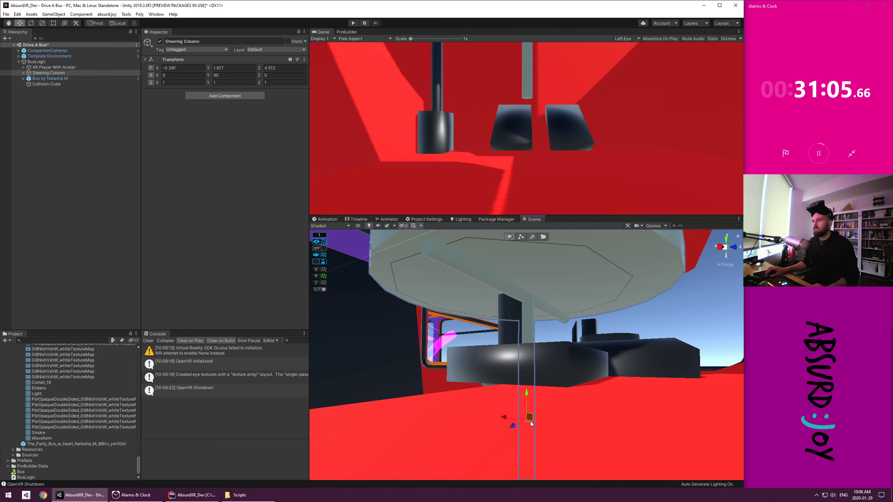
drag(527, 421, 512, 423)
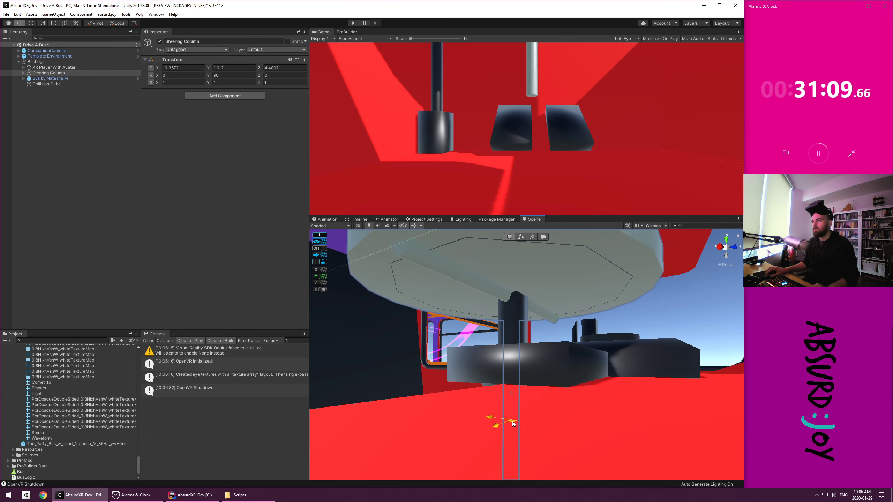
mouse_move(511, 392)
mouse_down()
mouse_move(469, 351)
mouse_move(514, 387)
mouse_up()
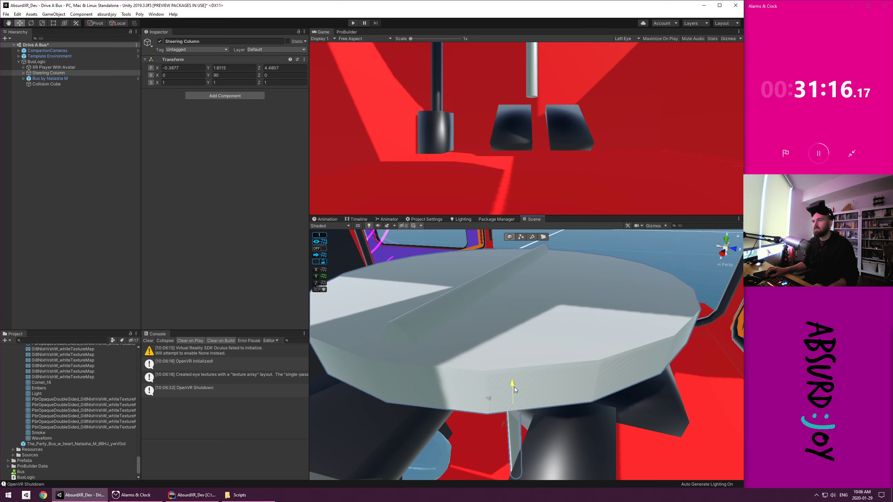
Save the scene and test the driver and steering column placement in Play mode
click(119, 204)
click(353, 23)
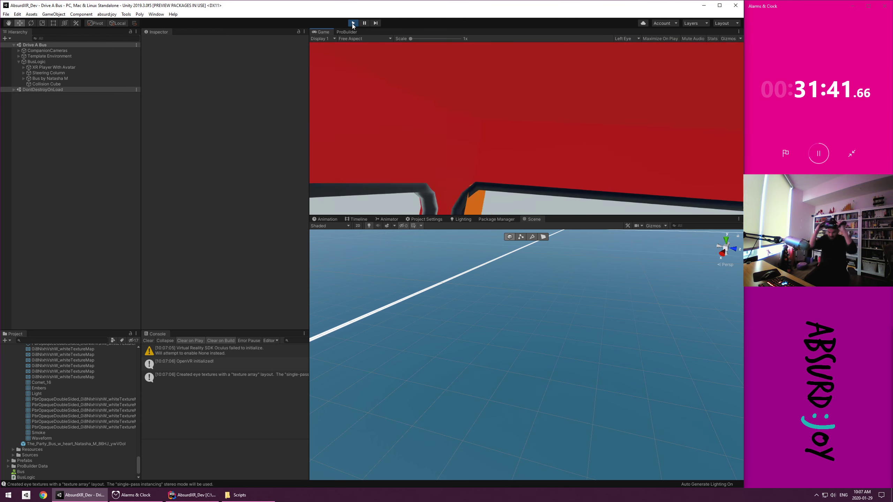
click(353, 24)
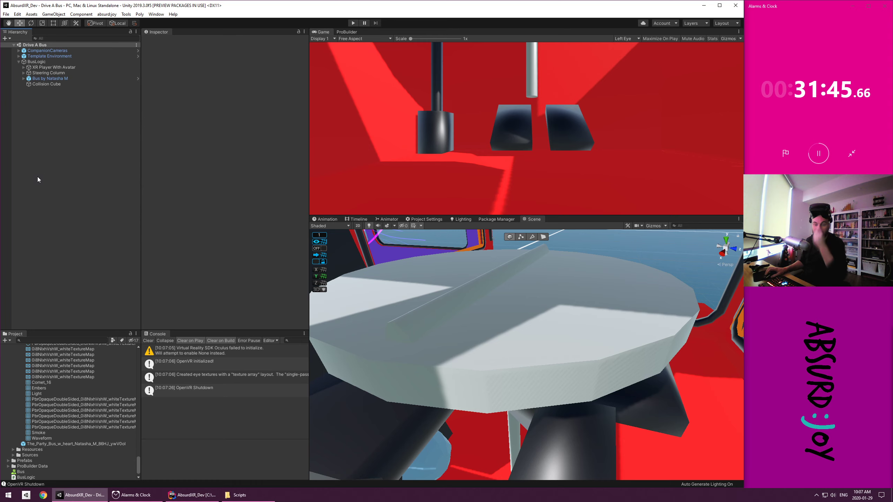
scroll(463, 317, down, 10)
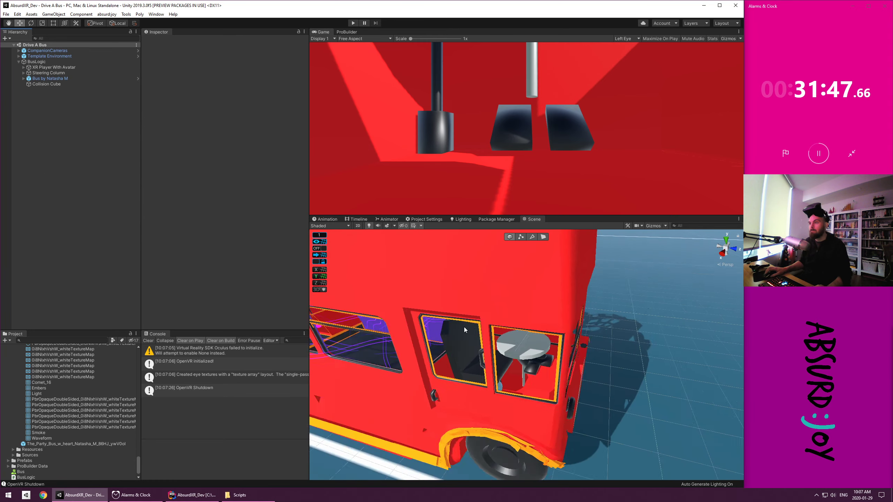
scroll(463, 329, down, 3)
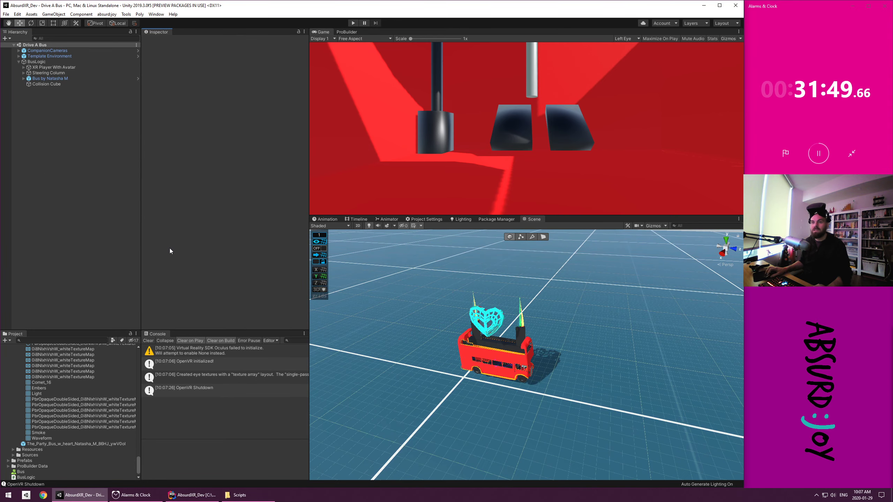
right_click(61, 155)
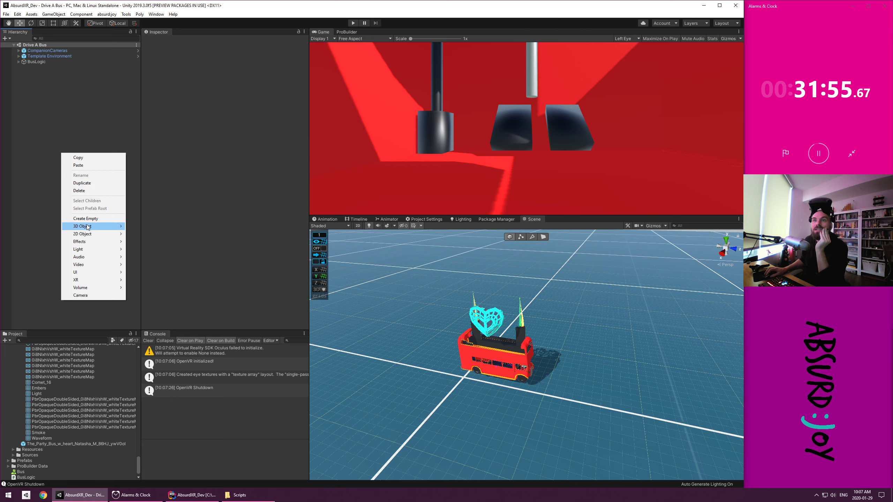
click(157, 14)
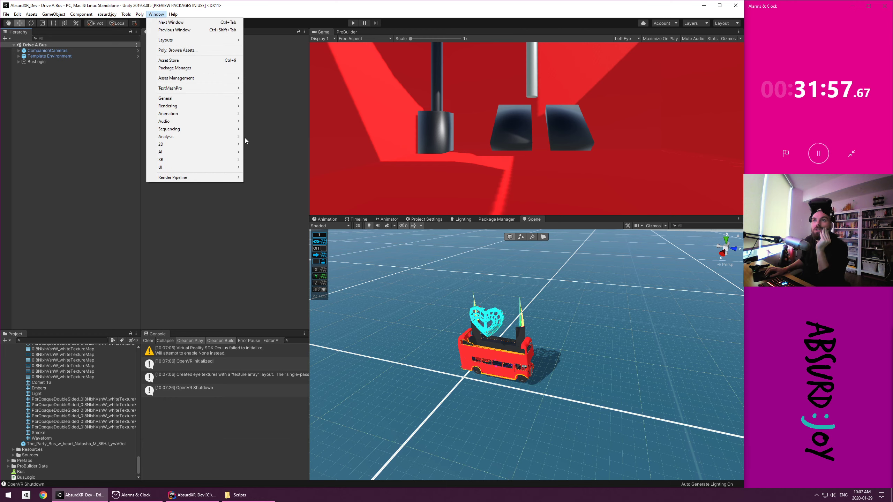
mouse_move(212, 111)
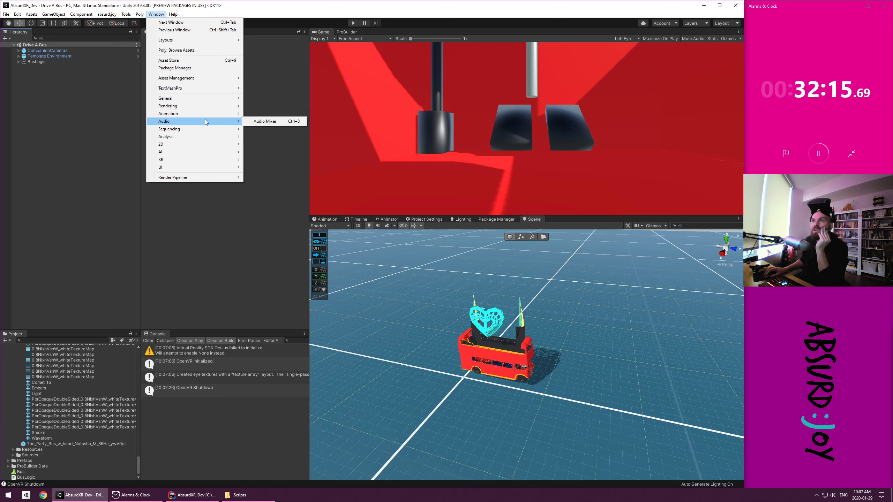
mouse_move(206, 136)
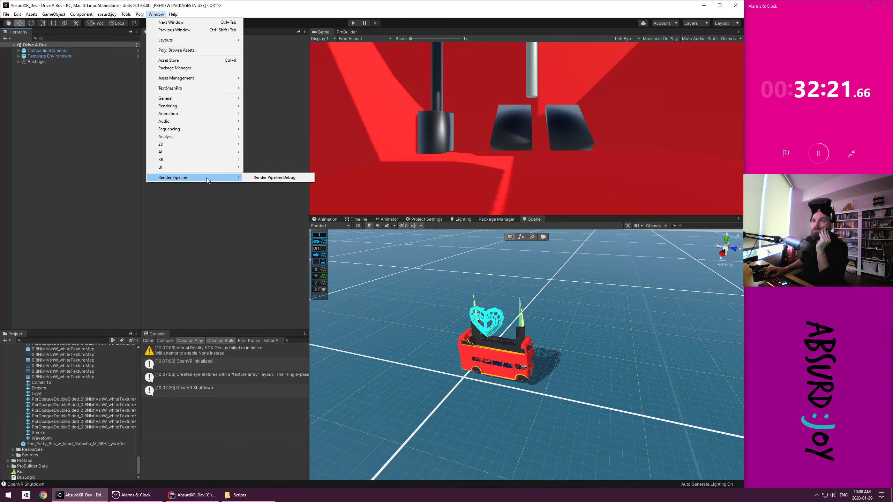
click(204, 232)
Add a 3D Terrain object at the root level of the Drive A Bus scene
right_click(56, 156)
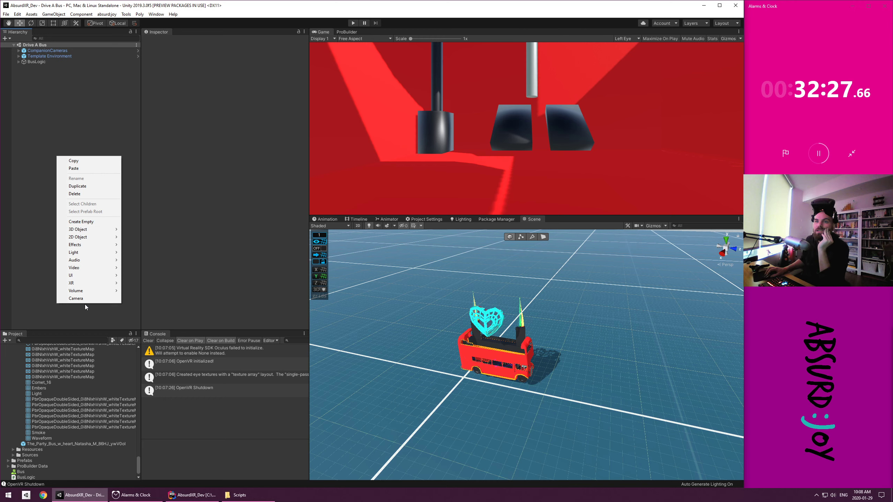
mouse_move(88, 292)
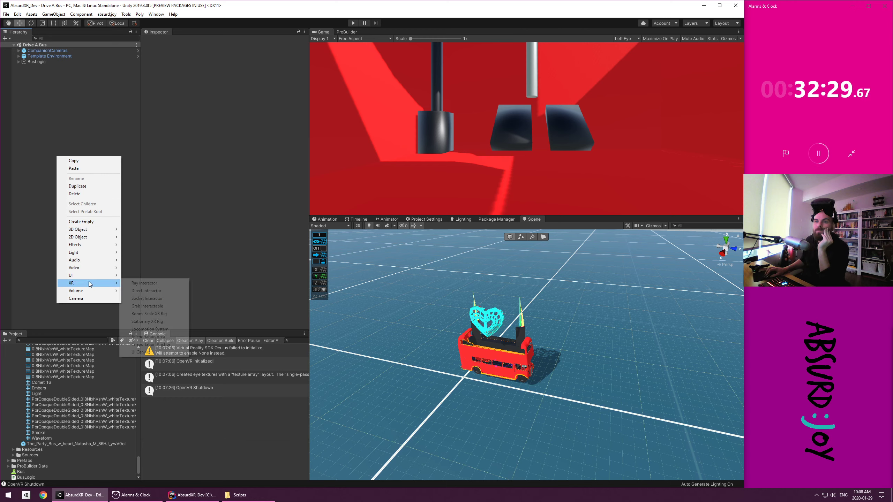
mouse_move(95, 264)
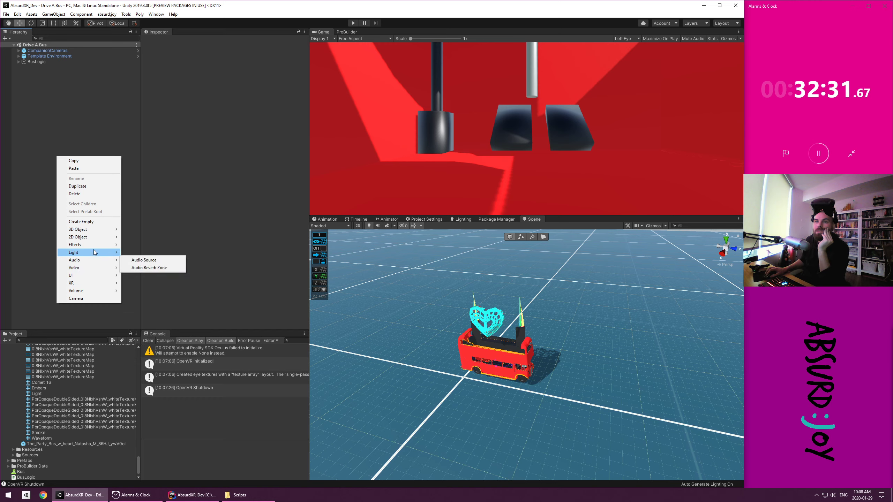
mouse_move(95, 249)
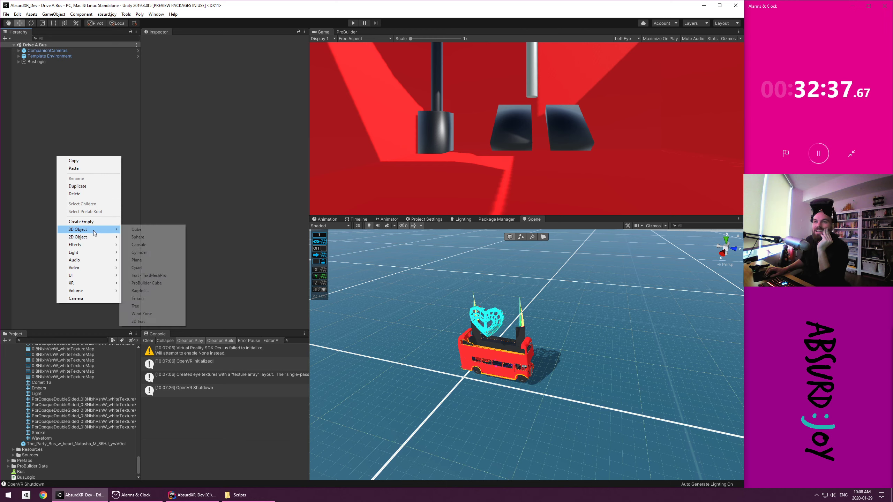
click(147, 298)
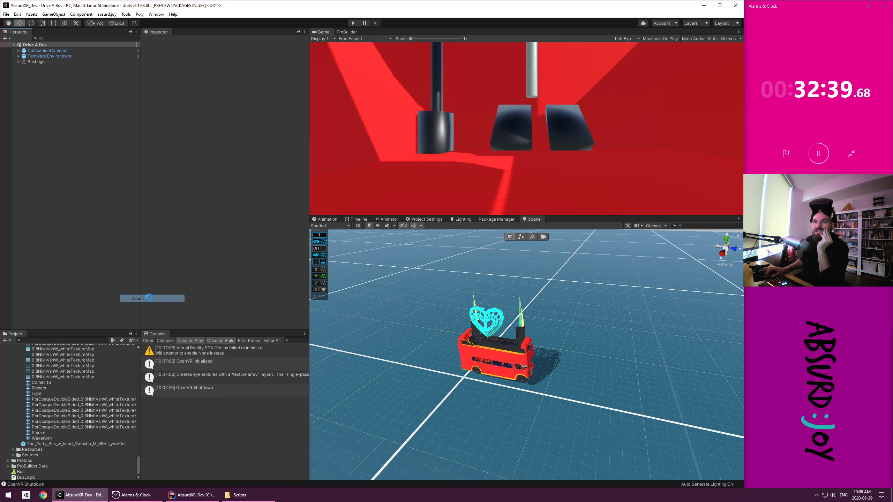
Raise scattered bumps across the terrain with the solid round brush at size 52 and opacity 18.5
scroll(555, 409, down, 20)
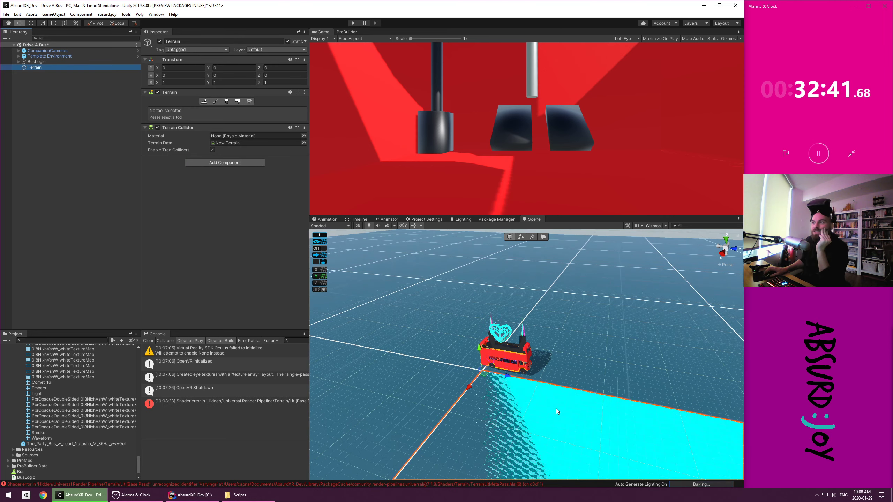
alt+drag(529, 383, 676, 346)
middle_drag(520, 454, 467, 3)
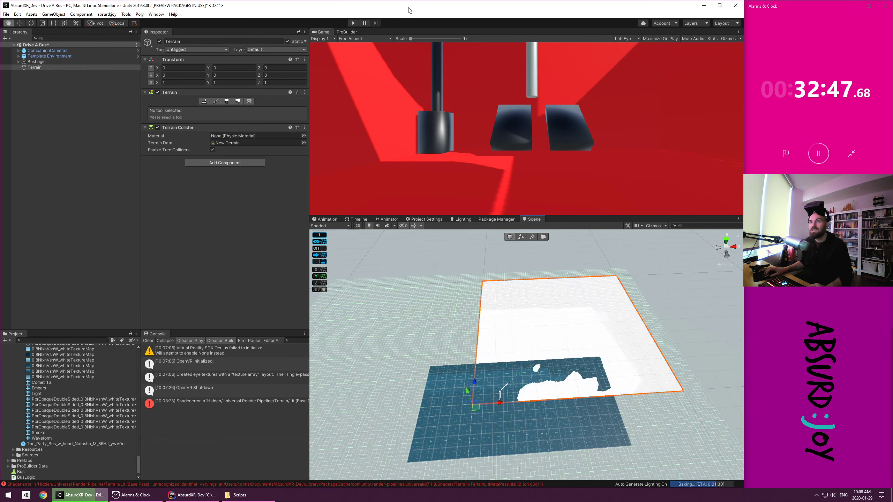
middle_drag(432, 304, 412, 320)
scroll(484, 334, up, 4)
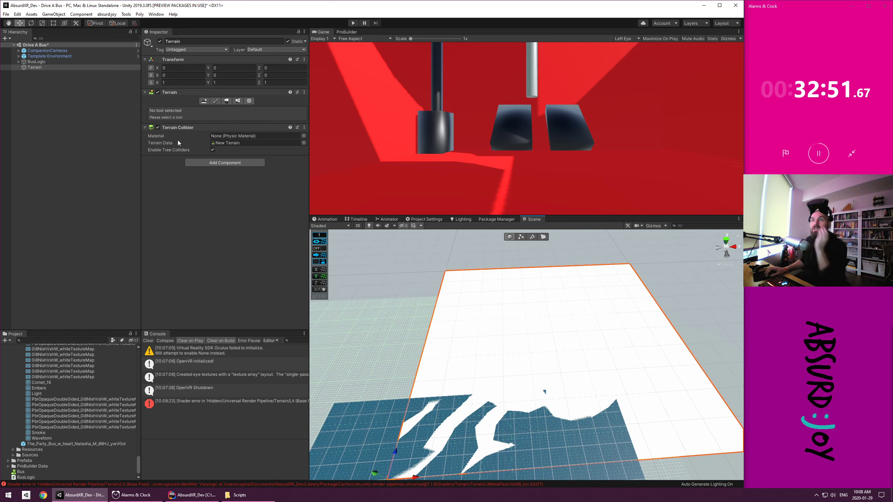
click(216, 102)
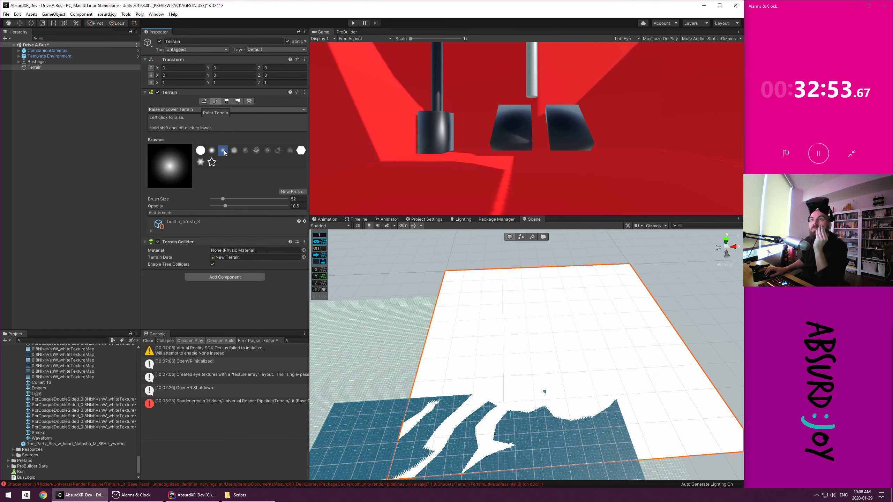
click(200, 150)
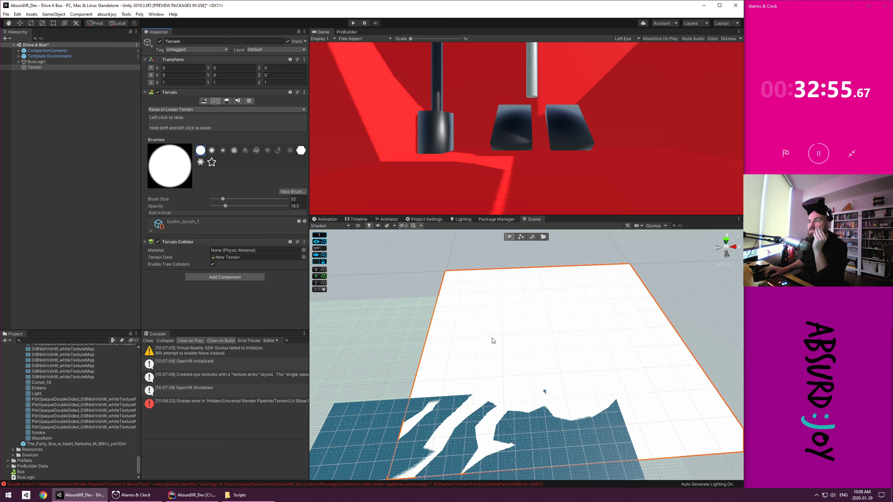
mouse_move(493, 341)
mouse_down()
mouse_move(513, 331)
mouse_move(507, 306)
mouse_up()
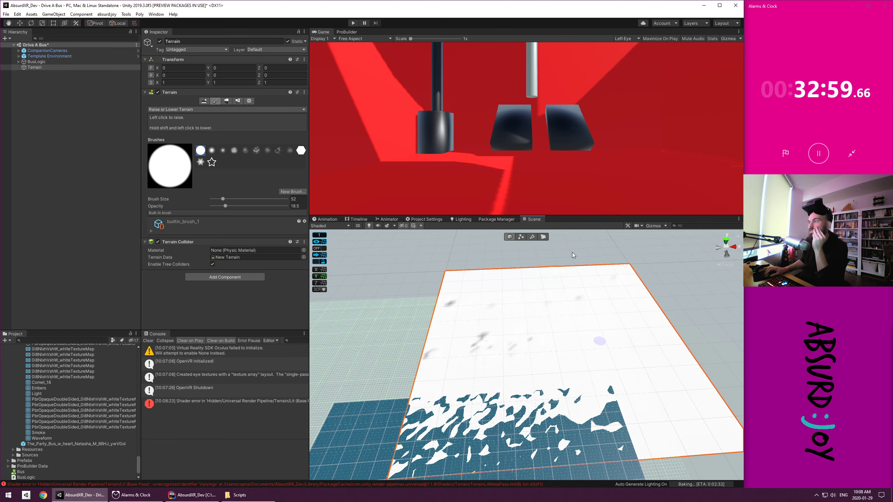
Turn off automatic lighting generation and raise more bumps across the terrain with the same brush
click(462, 219)
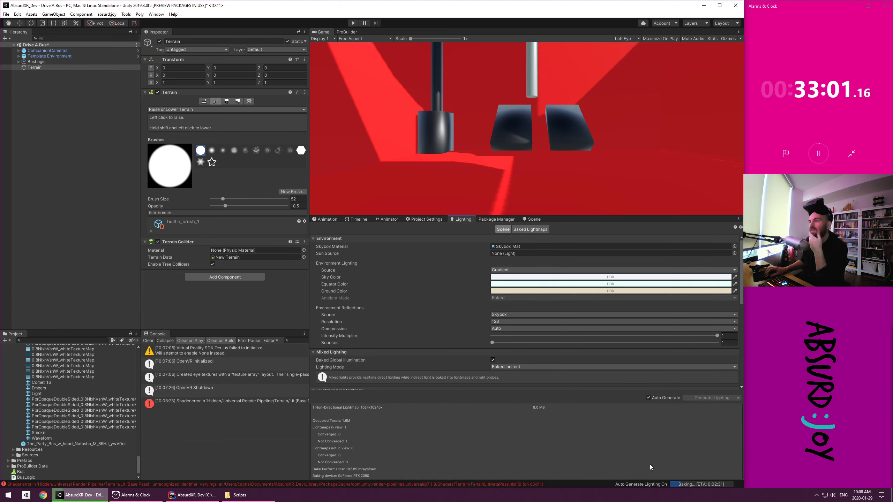
click(651, 398)
click(533, 220)
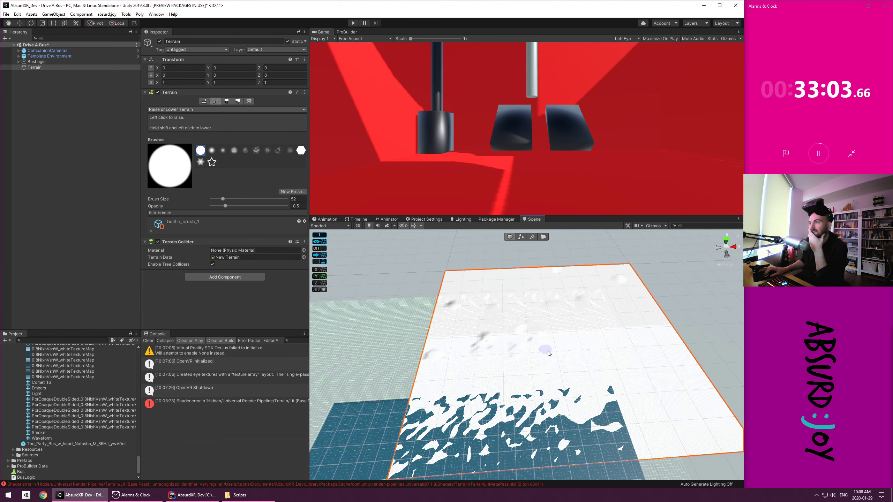
mouse_move(549, 354)
mouse_down()
mouse_move(631, 379)
mouse_move(534, 458)
mouse_up()
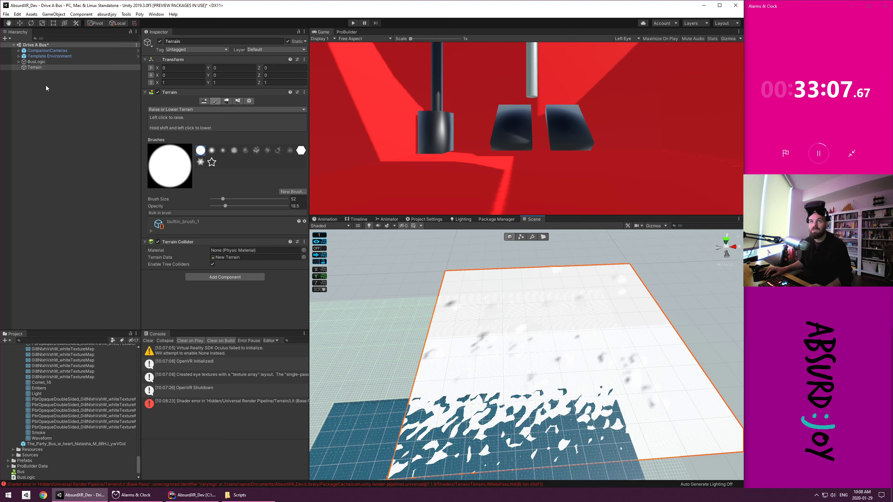
Move the Terrain up to Y 10.2 and review its terrain settings, including the mesh resolution
click(43, 67)
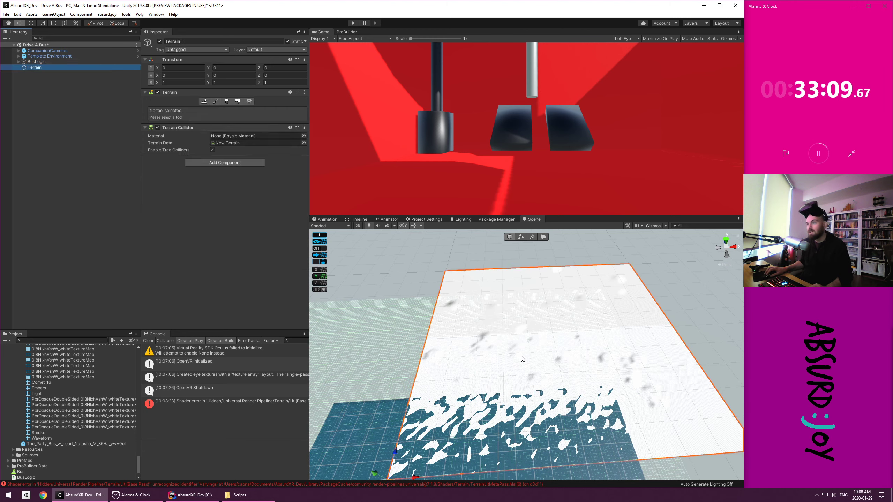
drag(375, 474, 373, 474)
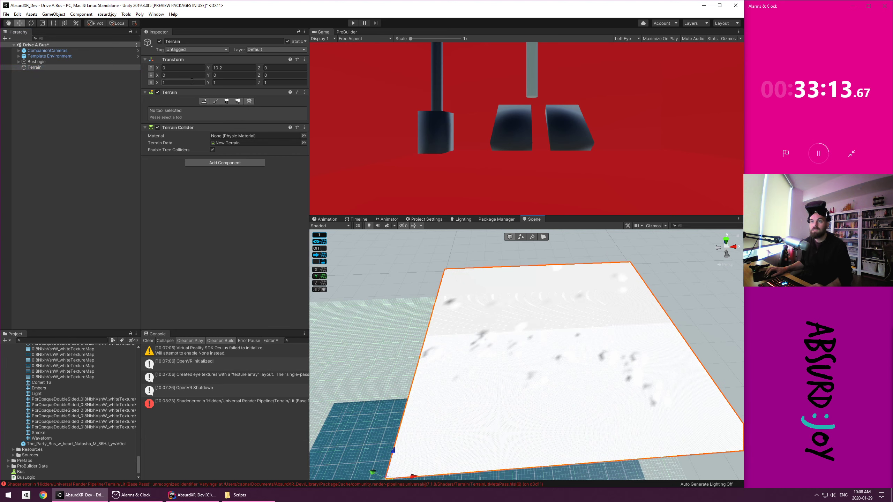
click(248, 100)
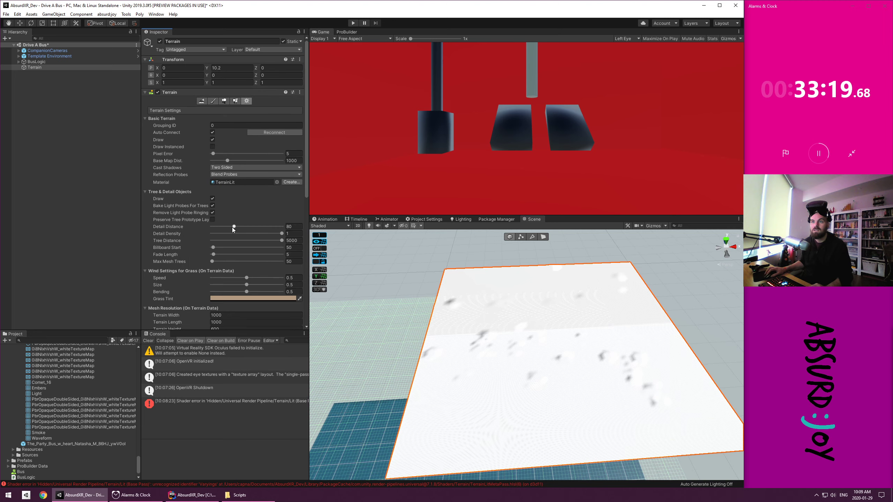
scroll(214, 297, down, 3)
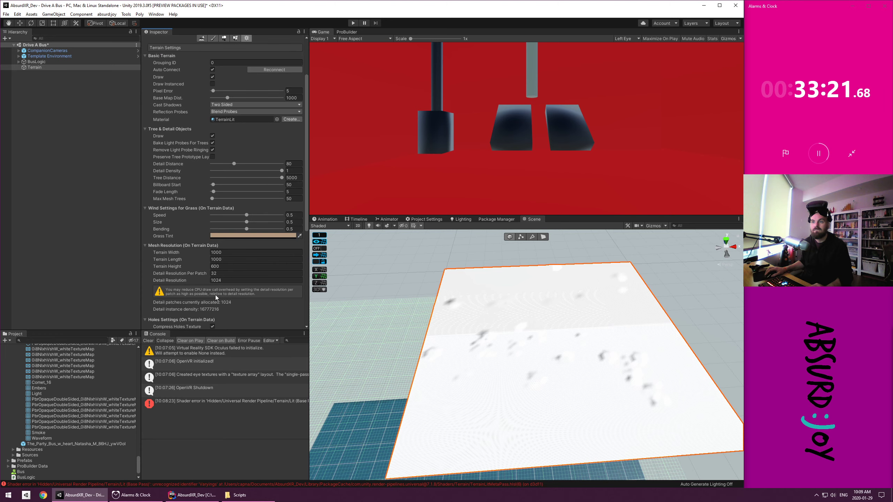
click(220, 252)
scroll(227, 311, down, 8)
scroll(226, 308, up, 11)
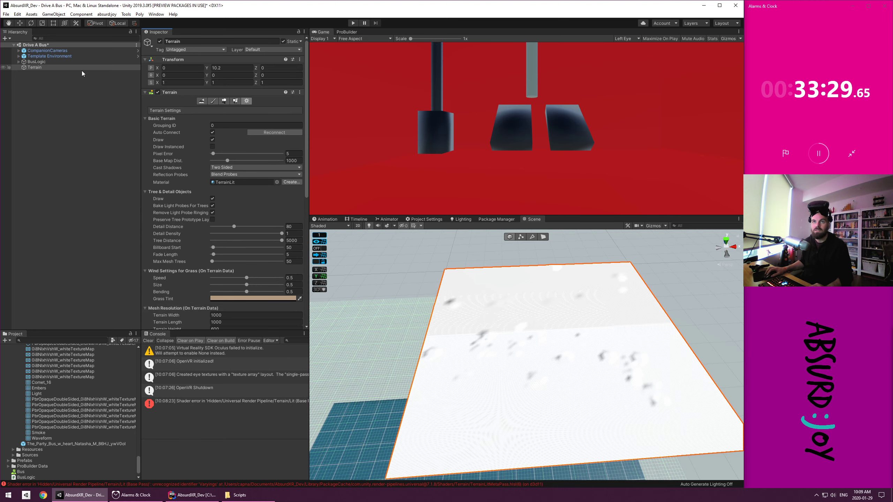
Raise broad hills on the terrain with the soft round brush at size 645 and opacity 12.8
click(213, 101)
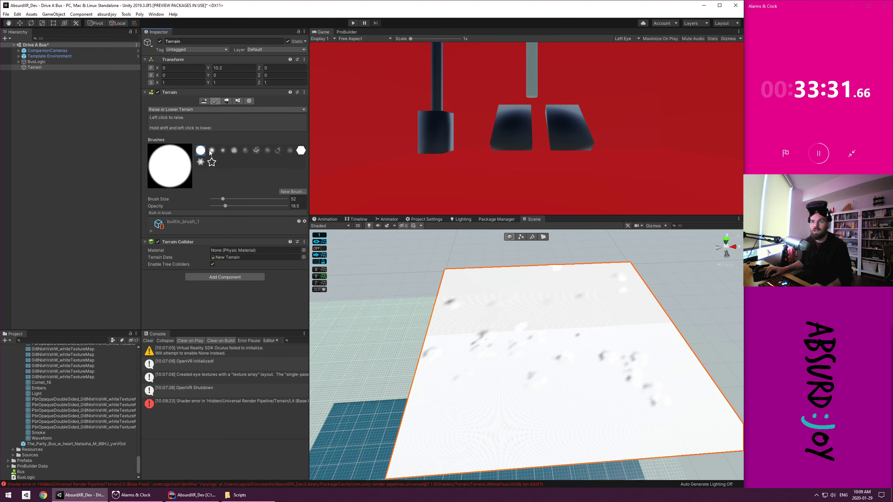
click(212, 151)
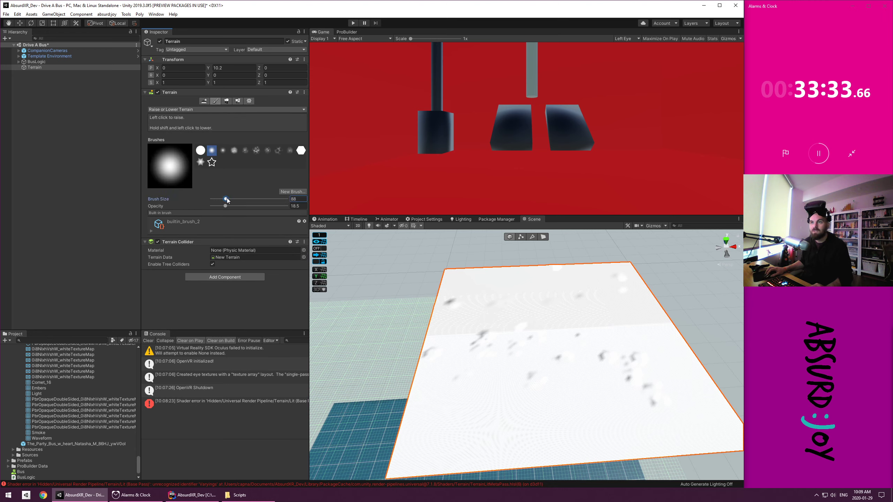
drag(224, 207, 221, 207)
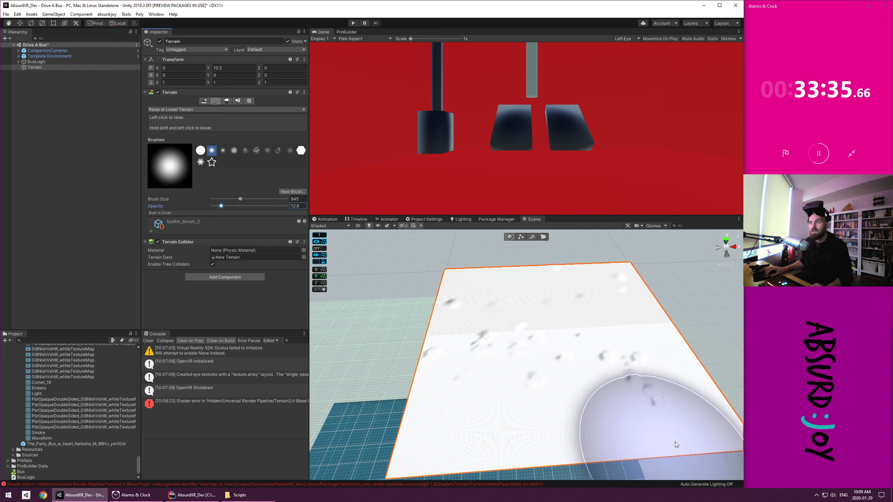
click(530, 304)
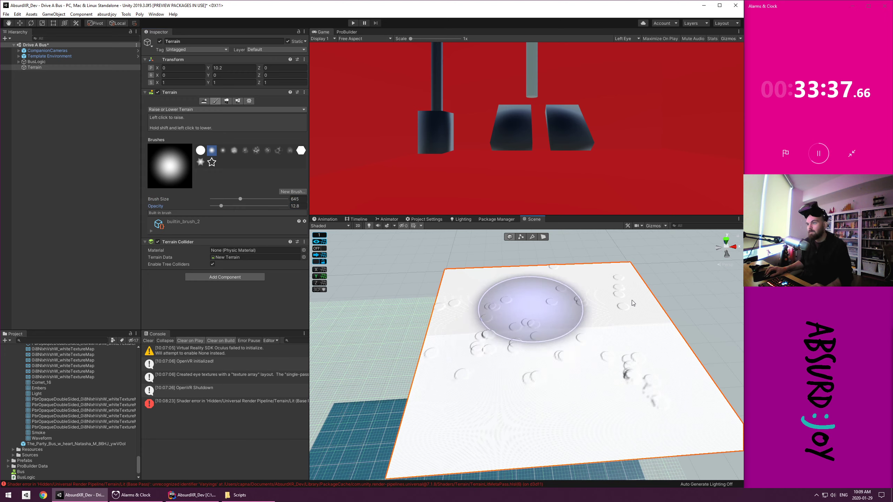
Raise the terrain with the soft round brush, and raise star outlines using the star brush at size 645 and opacity 29.1
click(487, 390)
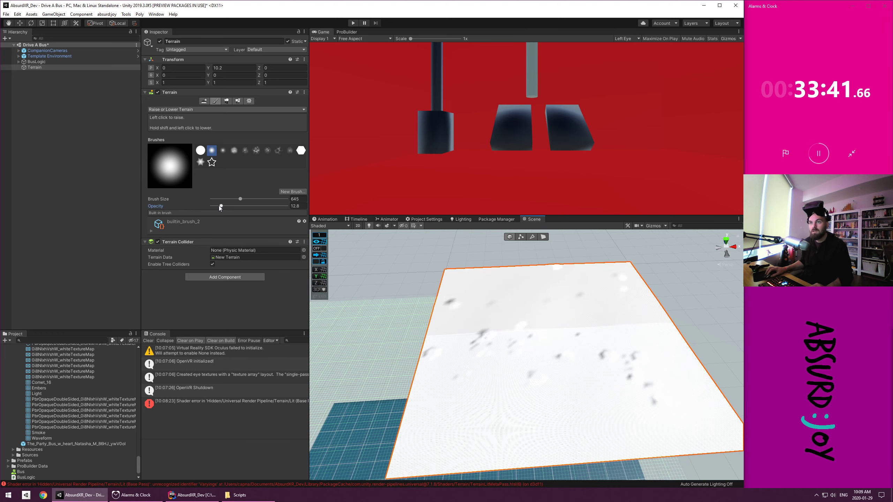
click(493, 301)
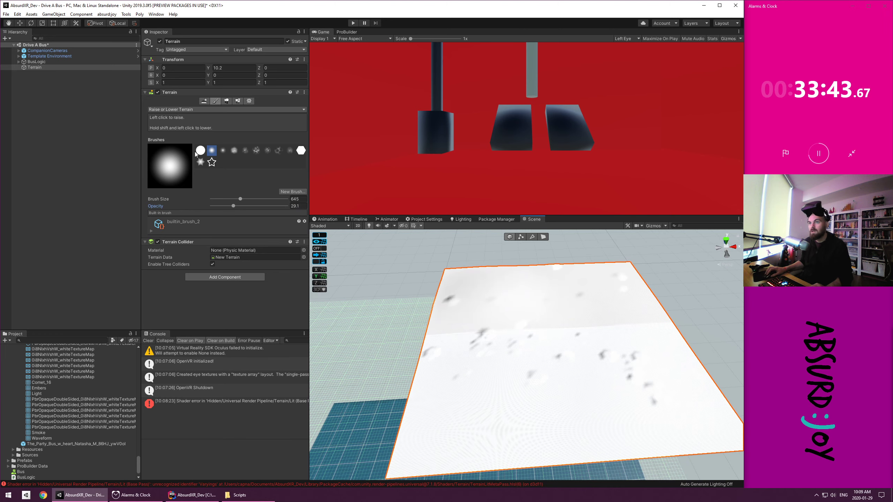
click(211, 162)
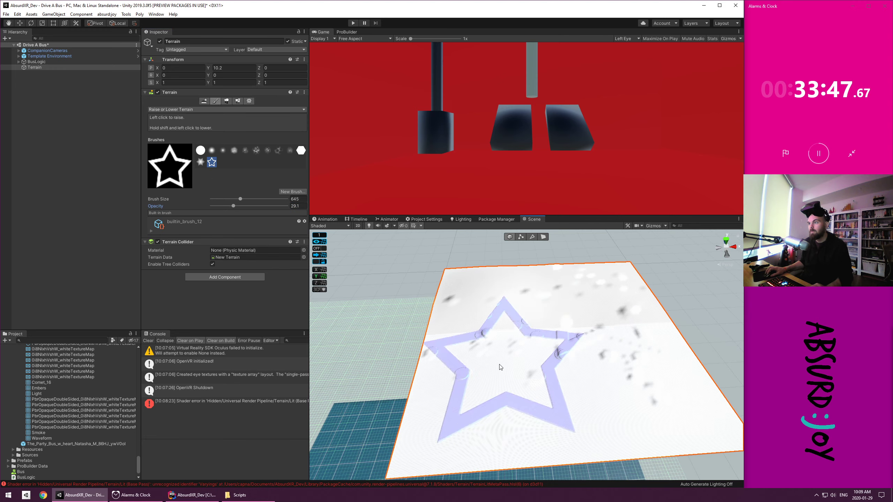
click(493, 381)
mouse_move(621, 368)
alt+mouse_down()
mouse_move(599, 350)
mouse_move(603, 246)
mouse_move(549, 314)
mouse_move(512, 259)
mouse_move(464, 317)
mouse_move(458, 343)
alt+mouse_up()
click(591, 385)
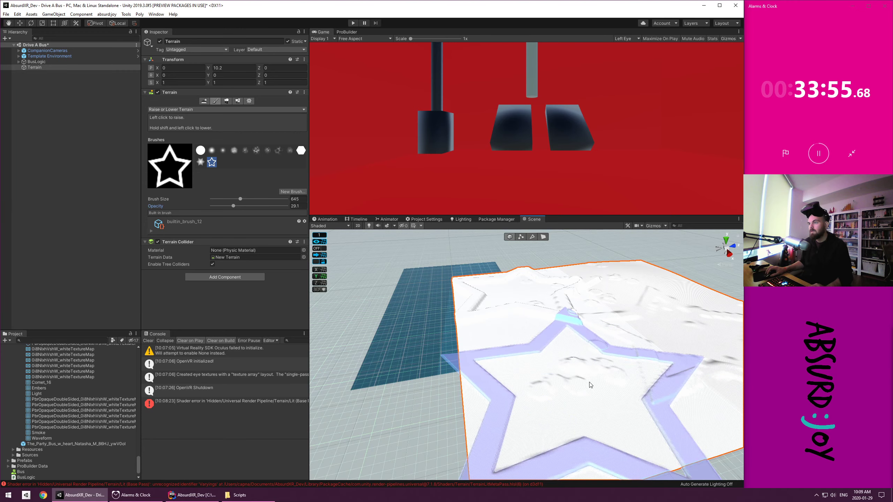
Raise uneven hills over the terrain with a blotchy noise brush at size 2551 and opacity 58
click(234, 151)
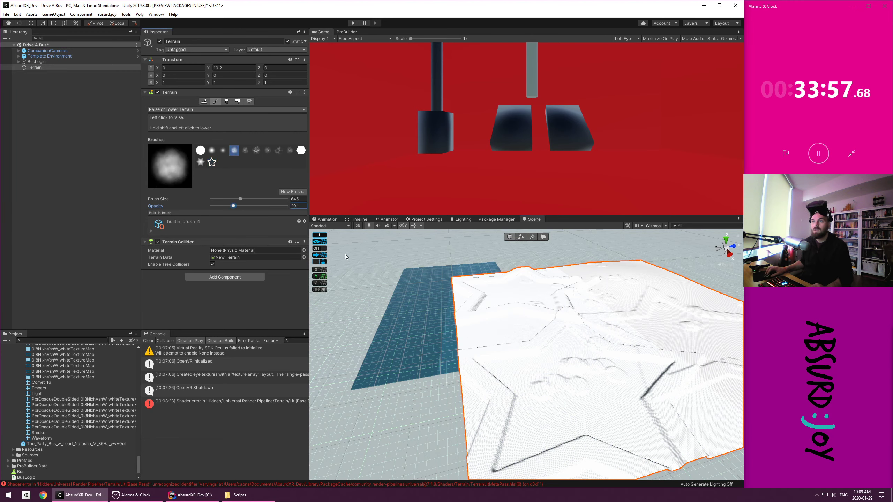
click(257, 150)
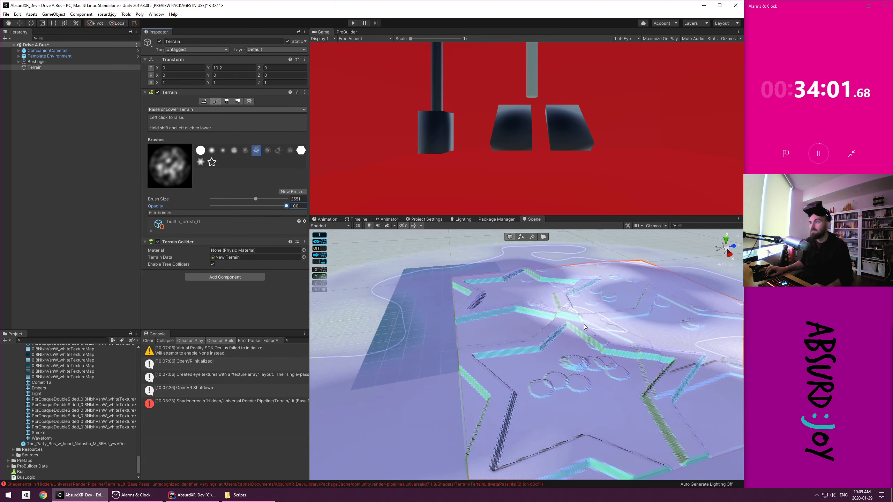
click(256, 206)
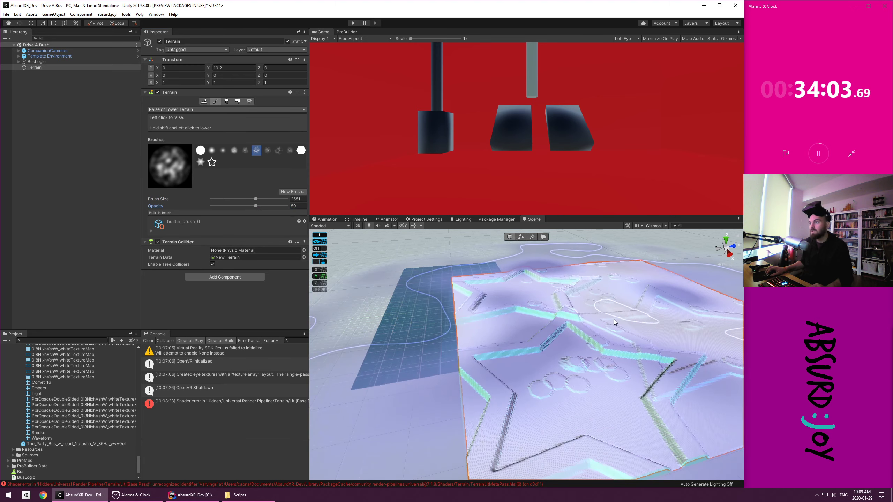
drag(615, 322, 552, 316)
alt+drag(409, 313, 416, 270)
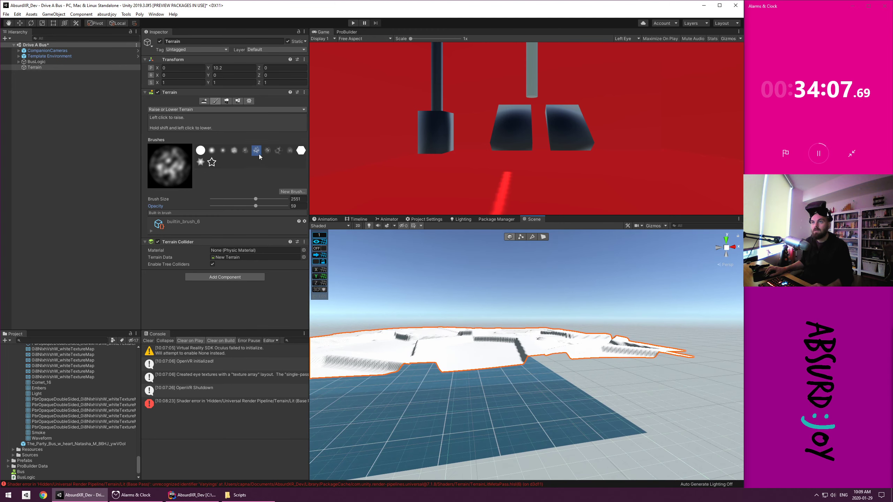
Raise a freehand stroke across the terrain with the small soft-point brush at size 78 and opacity 29.6
click(246, 151)
drag(235, 207, 233, 207)
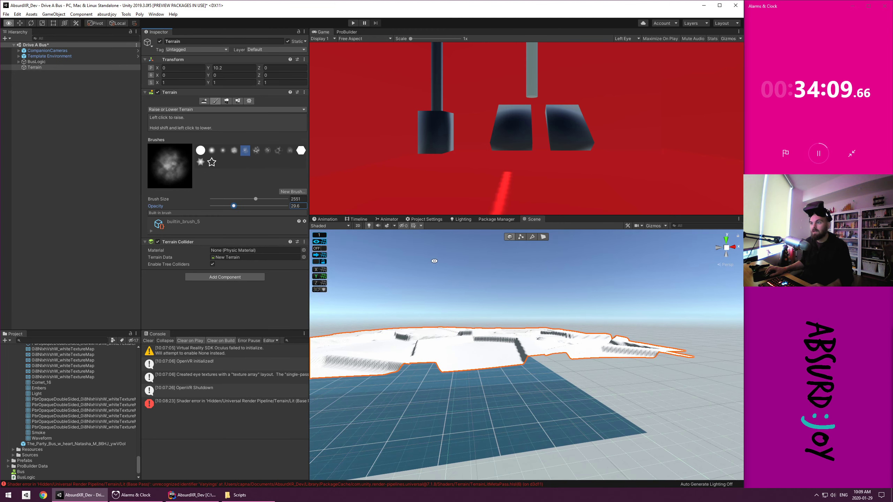
key(f)
click(483, 404)
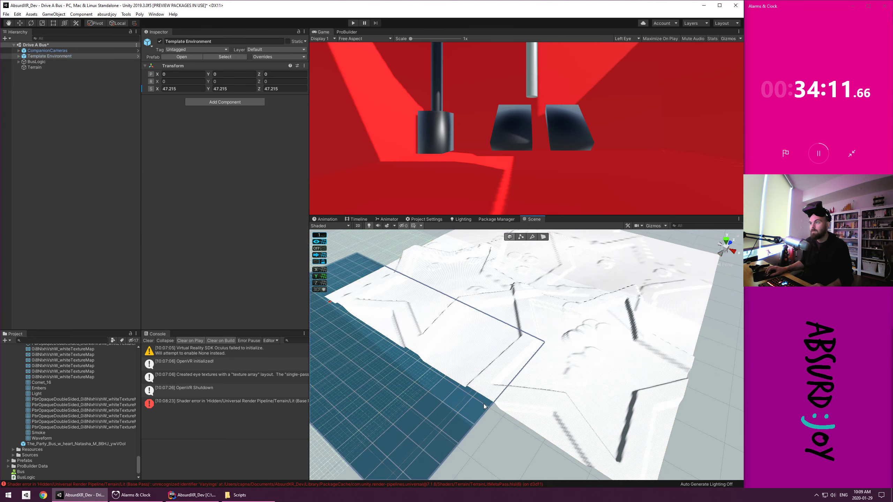
click(76, 123)
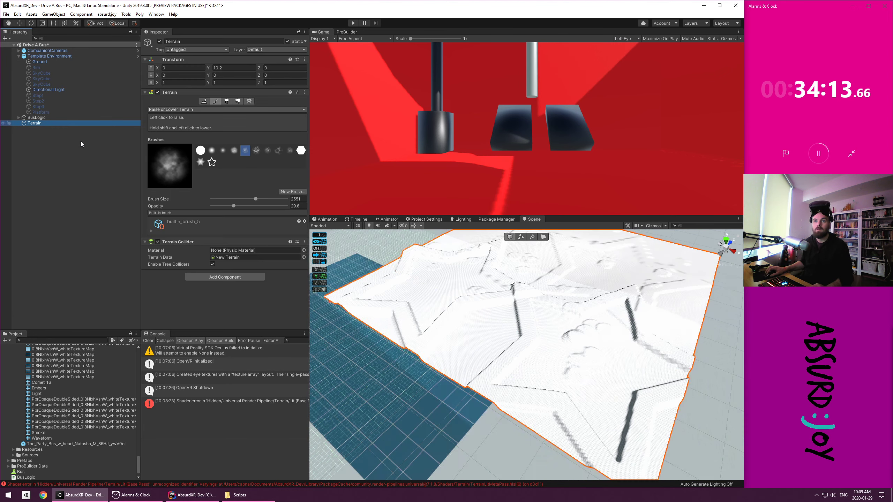
click(223, 151)
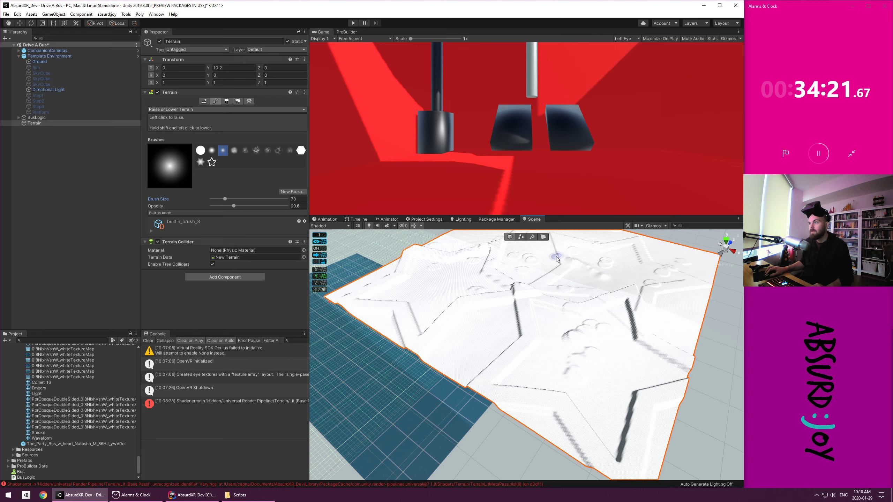
mouse_move(566, 264)
mouse_down()
mouse_move(627, 279)
mouse_move(610, 350)
mouse_up()
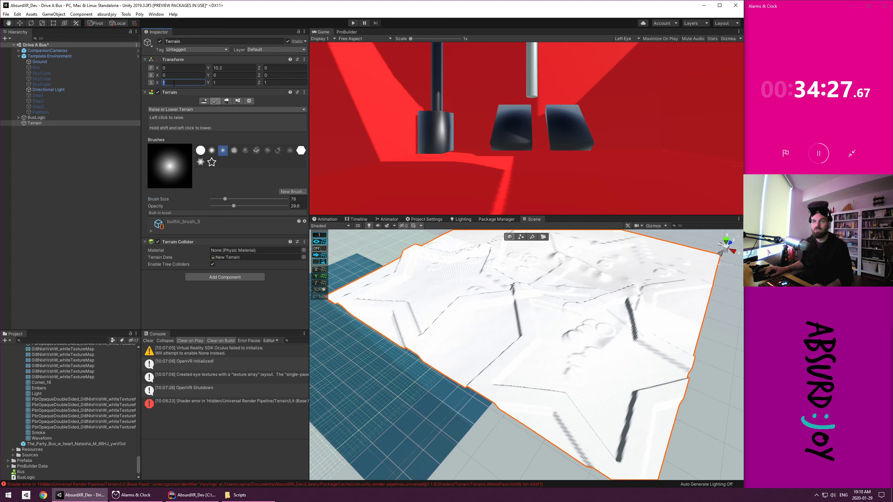
Try scaling the terrain to 10 on the X, Y and Z axes
text(10)
key(Tab)
text(10)
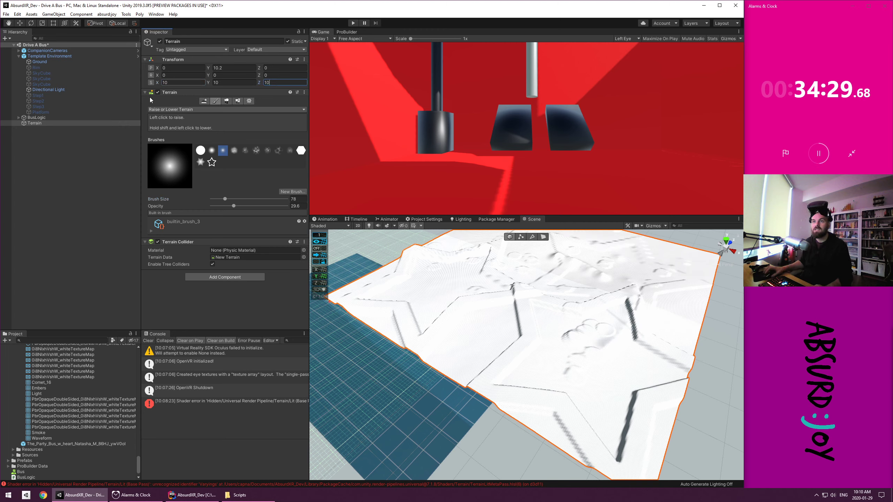
click(99, 217)
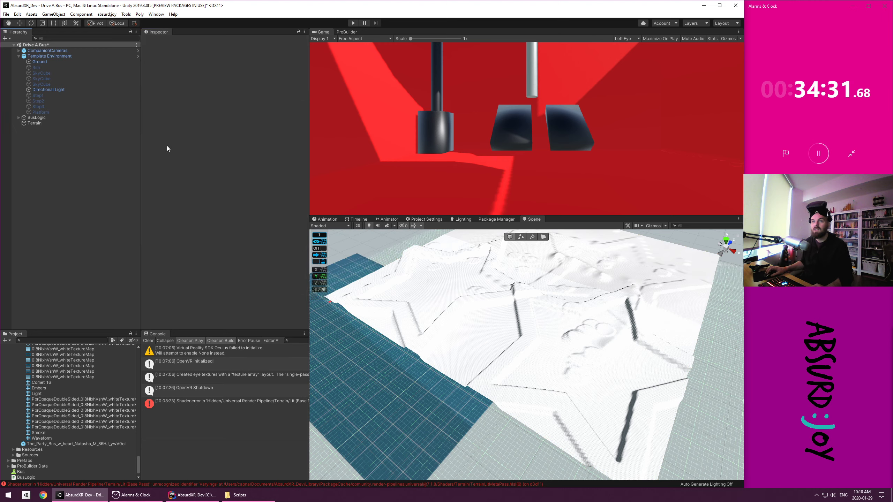
Reset the terrain's scale to 1 on the X, Y and Z axes
click(40, 123)
click(197, 84)
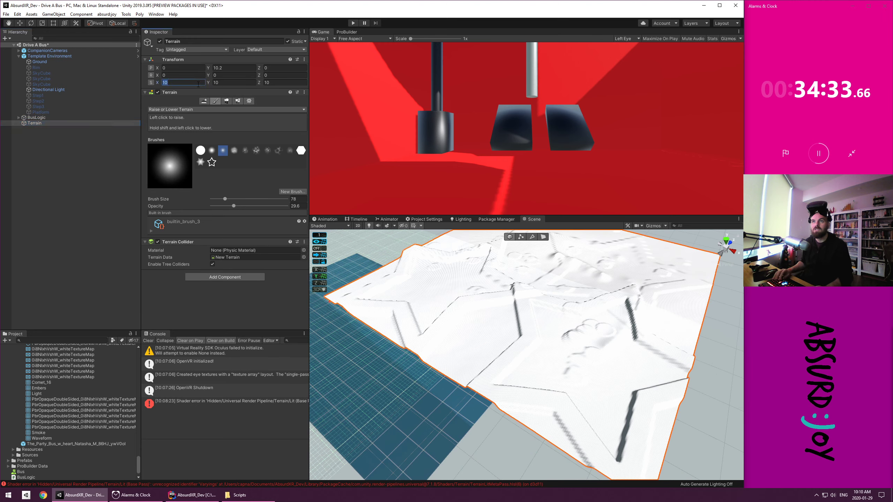
text(1)
key(Tab)
text(1)
key(Tab)
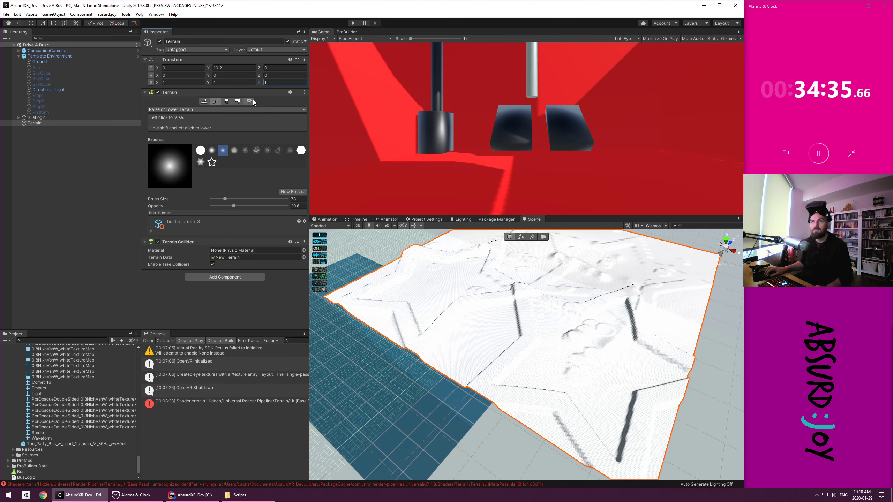
text(1)
Set the terrain's width and length to 10000 in its mesh resolution settings
click(252, 100)
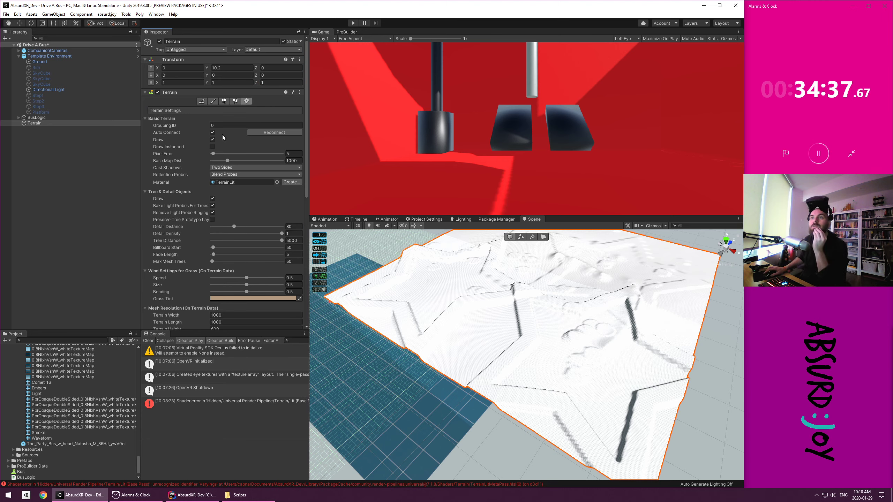
scroll(196, 186, down, 3)
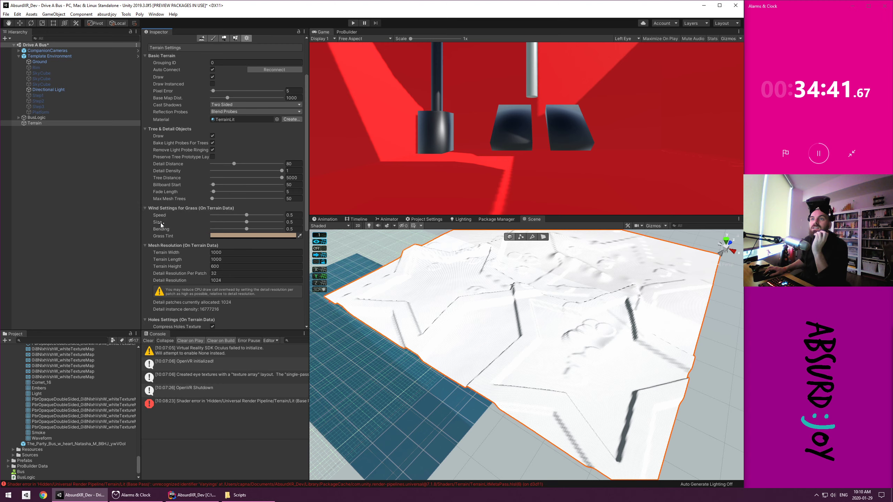
scroll(154, 227, down, 6)
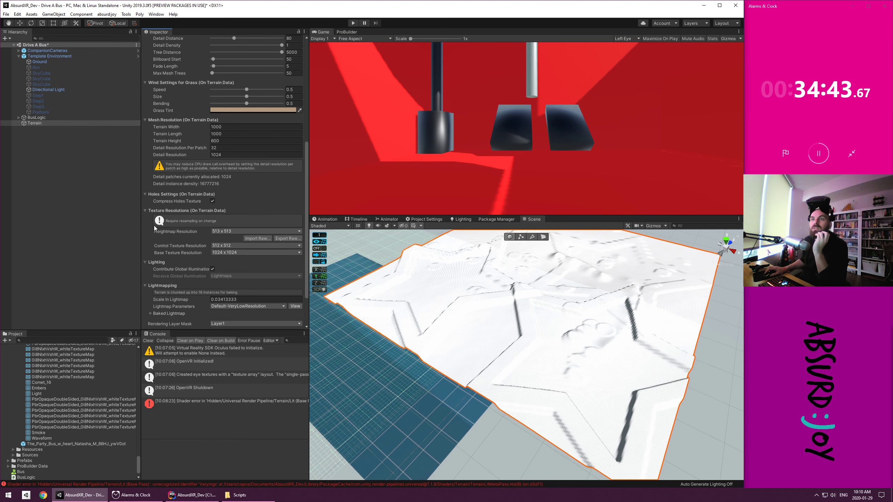
click(230, 126)
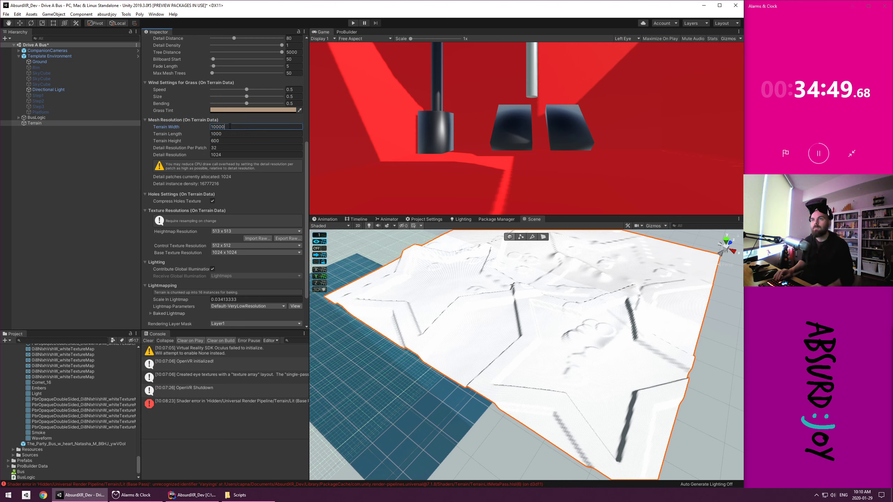
key(Tab)
text(10000)
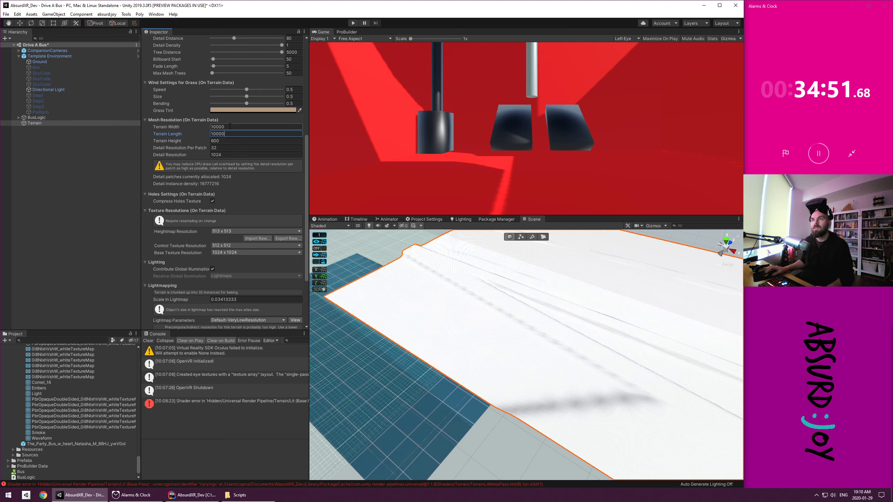
key(Return)
Try to move the Directional Light out of the Template Environment prefab instance
right_drag(478, 309, 485, 343)
click(333, 382)
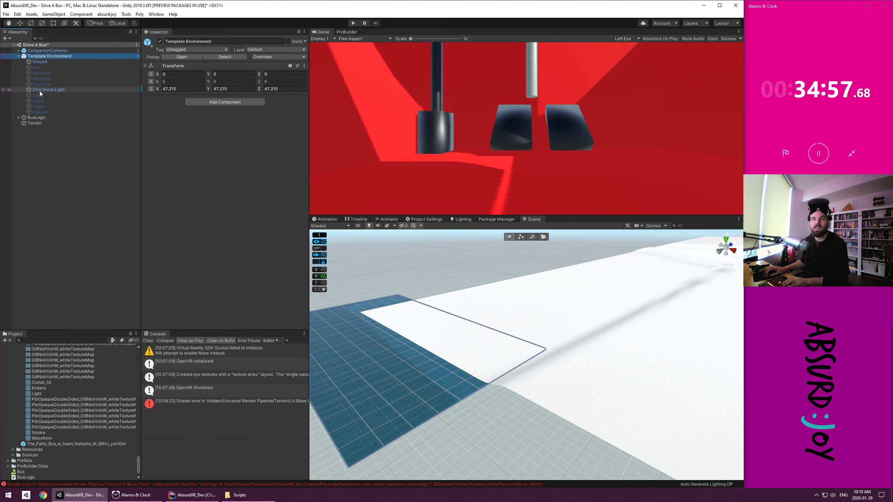
drag(39, 90, 42, 54)
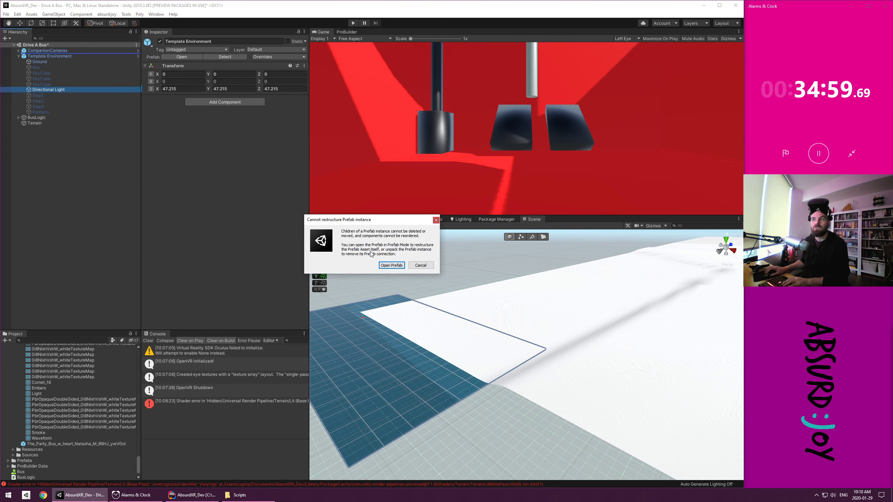
click(420, 265)
Unpack the Template Environment prefab completely and move its Directional Light to the scene's root level
right_click(35, 57)
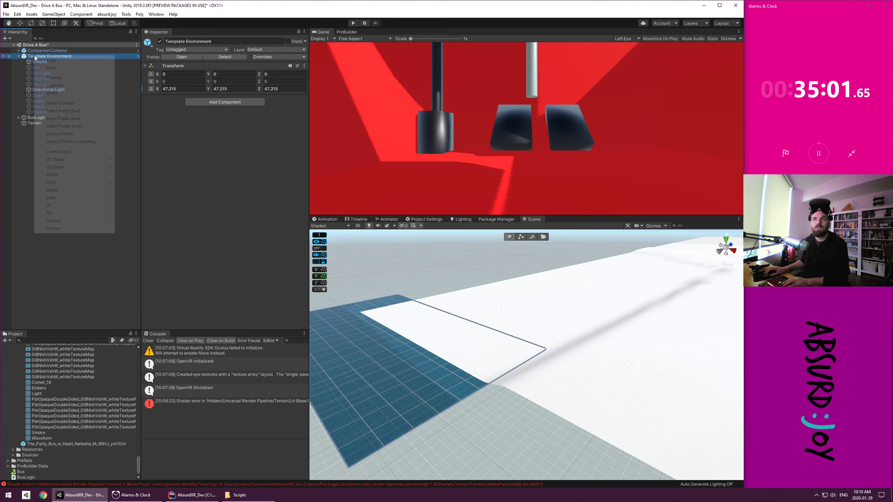
click(78, 142)
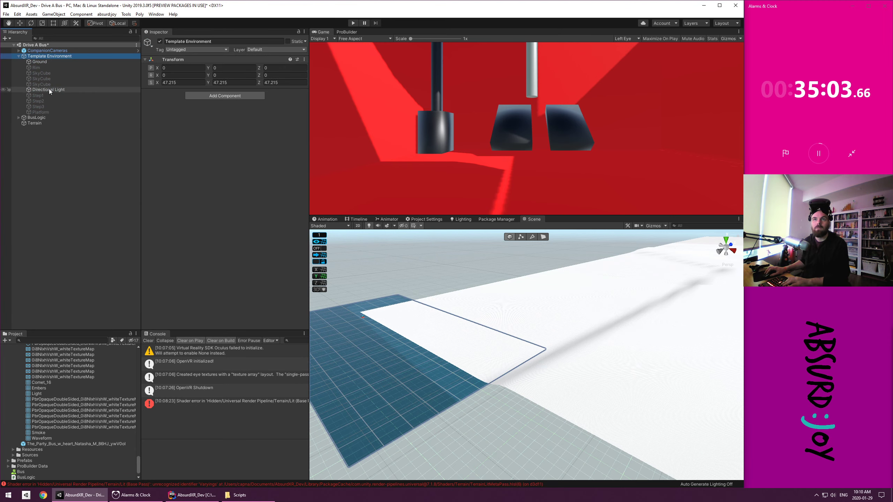
drag(49, 89, 53, 53)
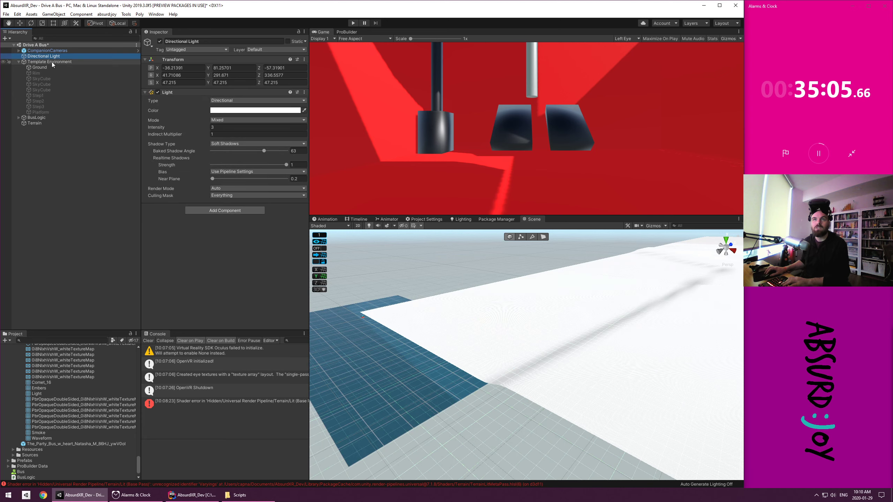
Delete the Template Environment object from the scene
click(52, 62)
key(Delete)
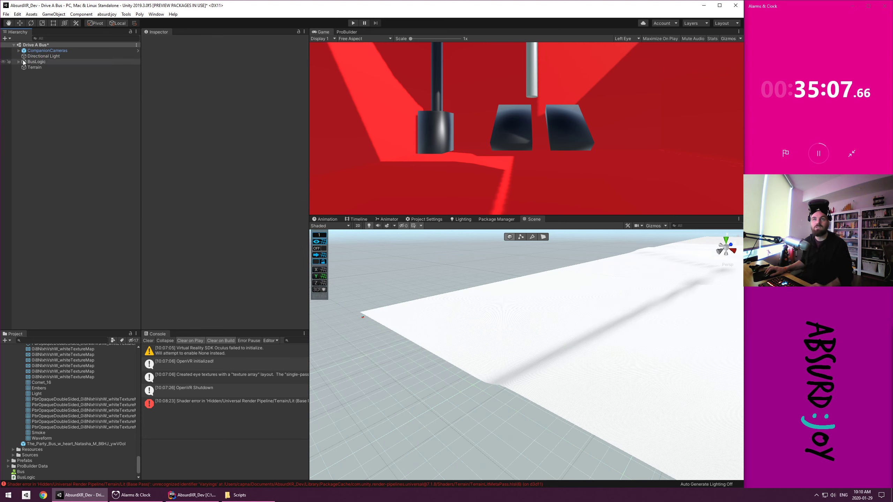
Move the terrain beneath the bus area, to about X -7257, Y -2304, Z -2868
click(35, 67)
scroll(424, 346, down, 3)
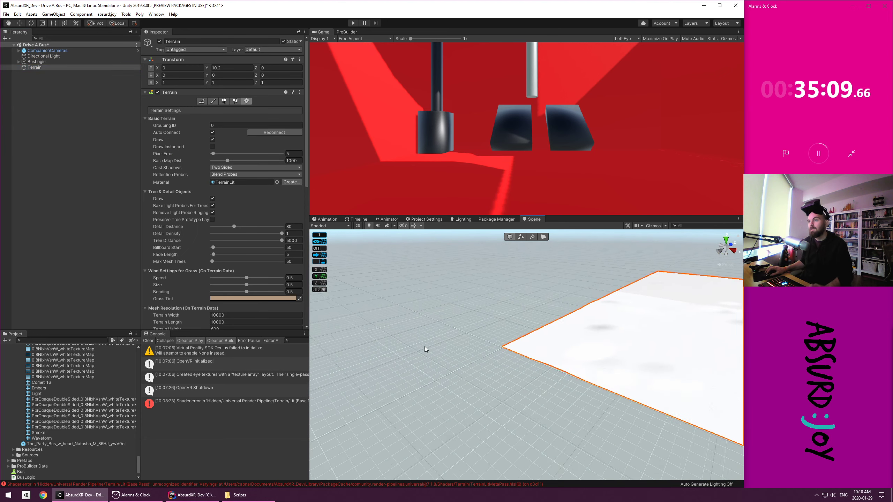
key(w)
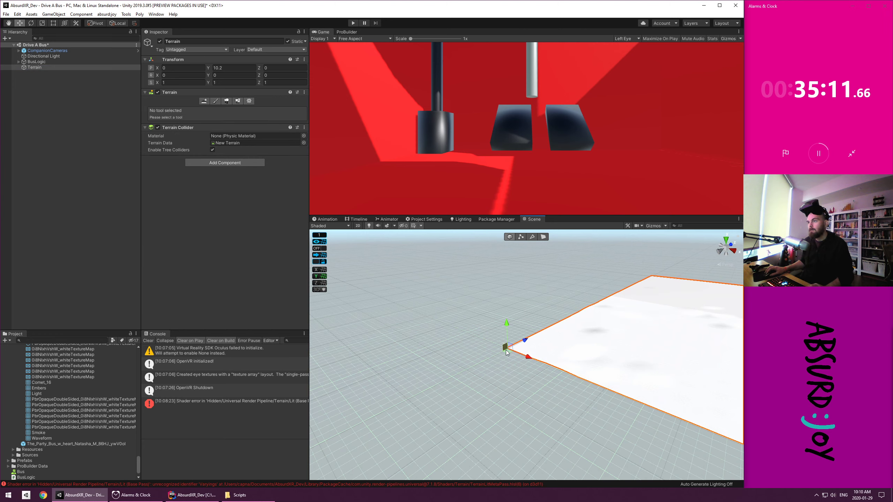
drag(506, 350, 253, 313)
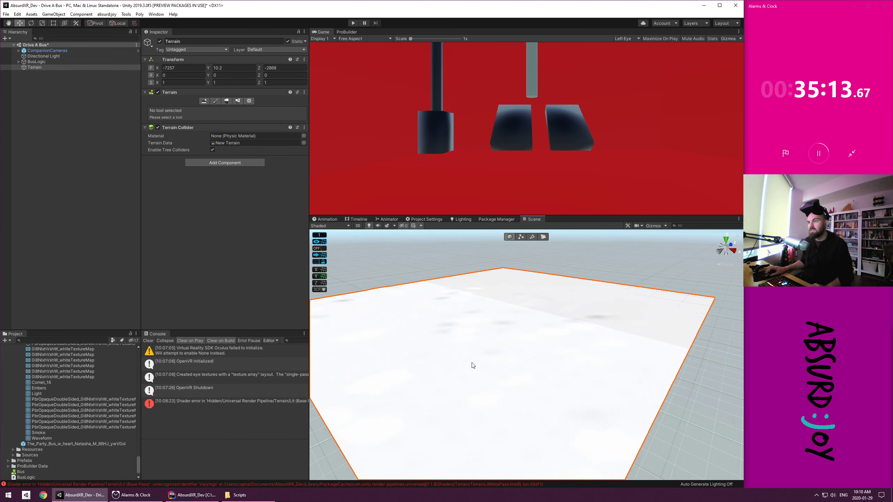
scroll(470, 367, down, 2)
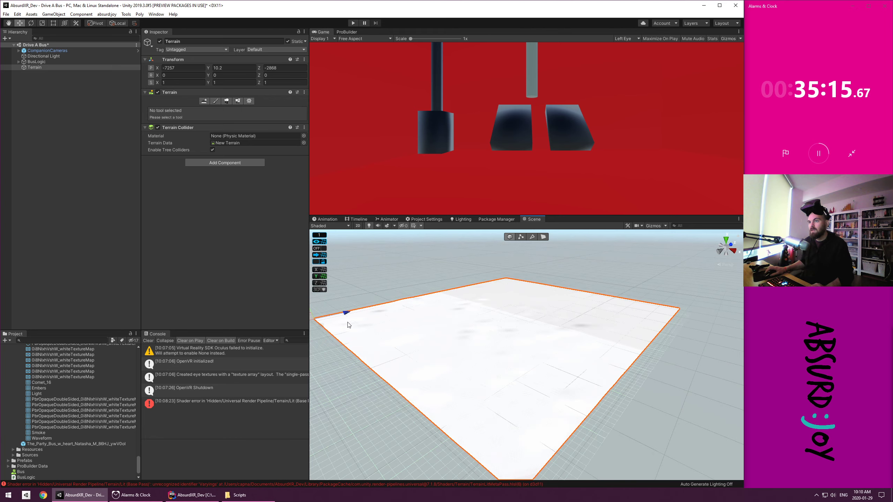
drag(330, 296, 340, 355)
Frame the bus in the scene view and raise the terrain to a Y position of about -31.44, beneath its wheels
scroll(547, 414, up, 5)
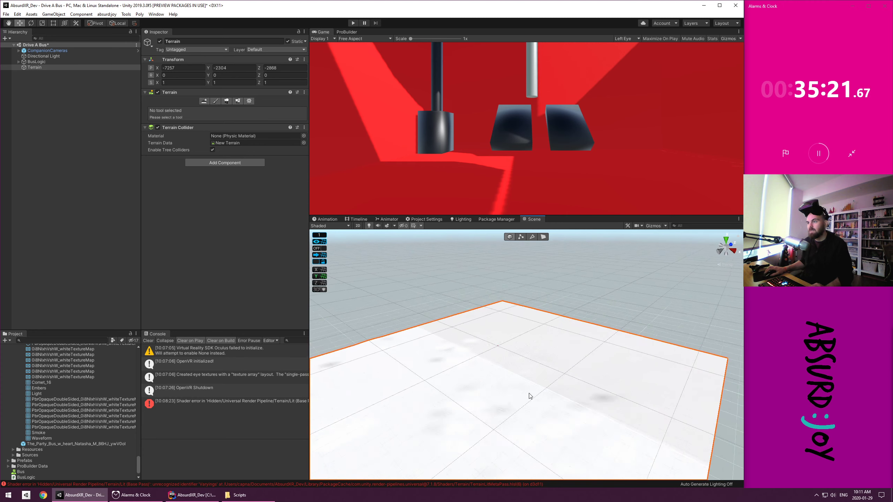
scroll(526, 393, up, 3)
middle_drag(524, 393, 575, 442)
scroll(488, 375, up, 2)
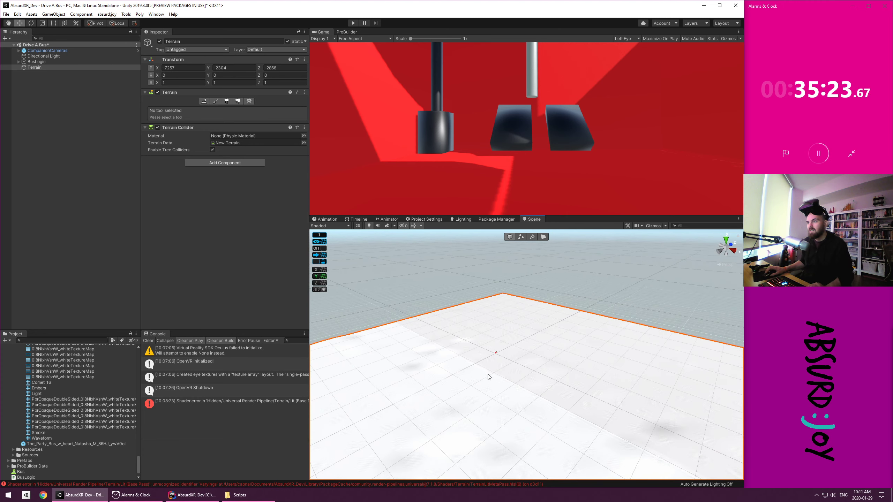
scroll(488, 377, up, 5)
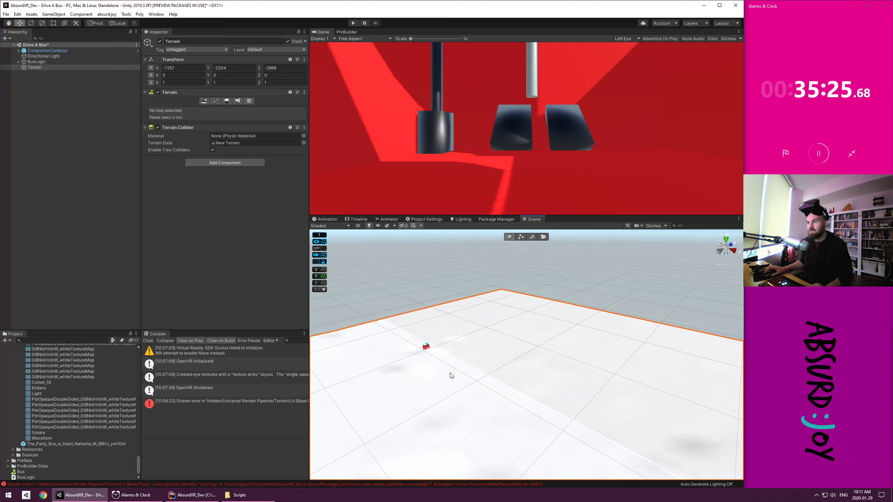
scroll(450, 373, up, 1)
click(2, 63)
key(f)
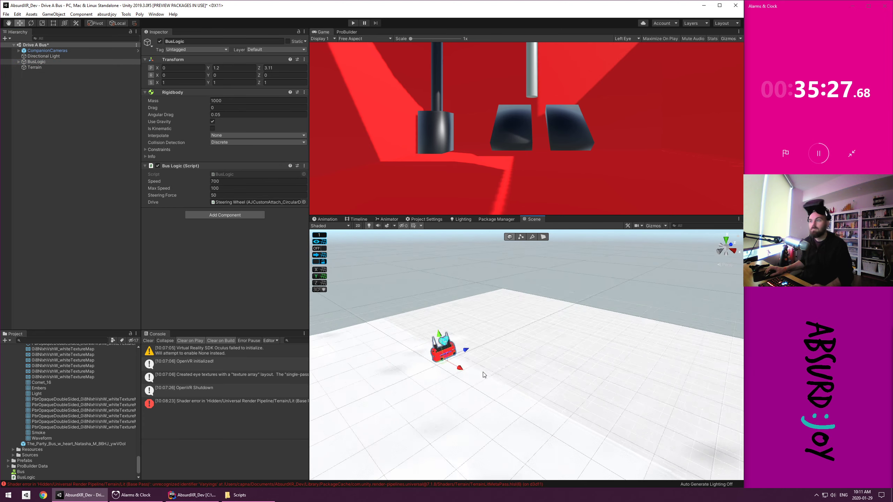
click(51, 66)
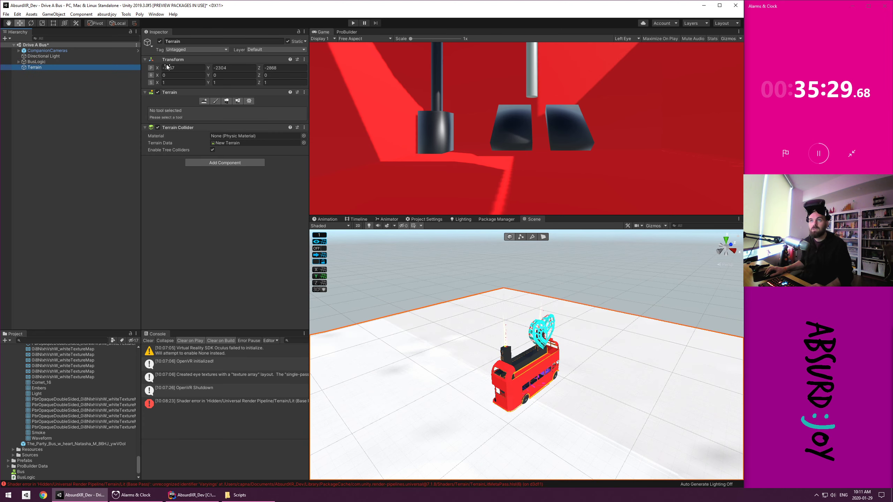
drag(213, 67, 198, 67)
drag(14, 60, 620, 148)
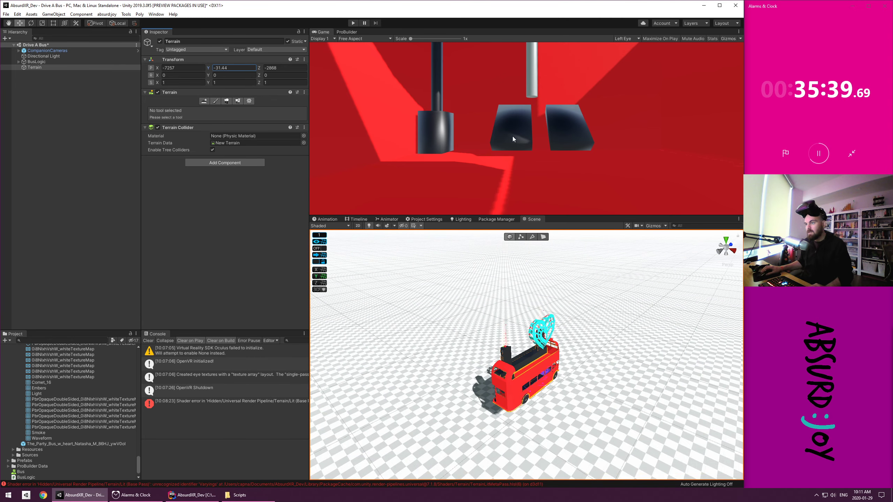
Examine the terrain's neighbor, sculpting and general settings, including its mesh resolution and lightmapping options
click(32, 67)
scroll(19, 386, down, 1)
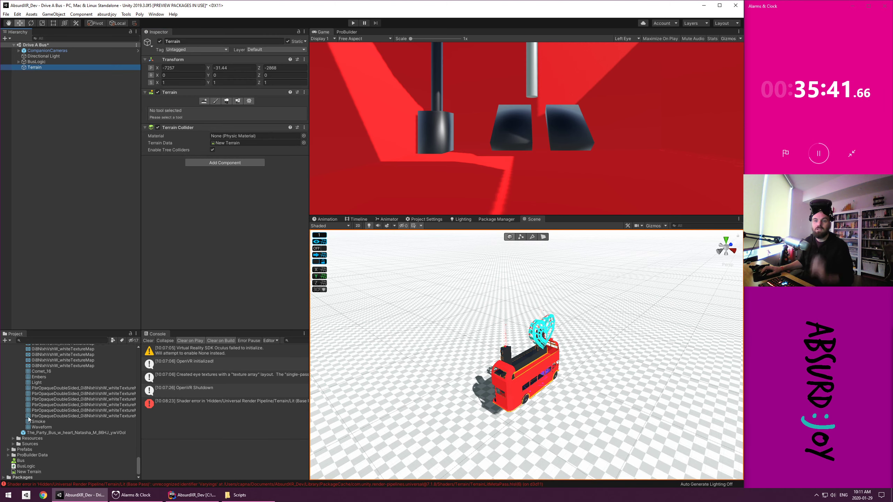
scroll(12, 458, up, 15)
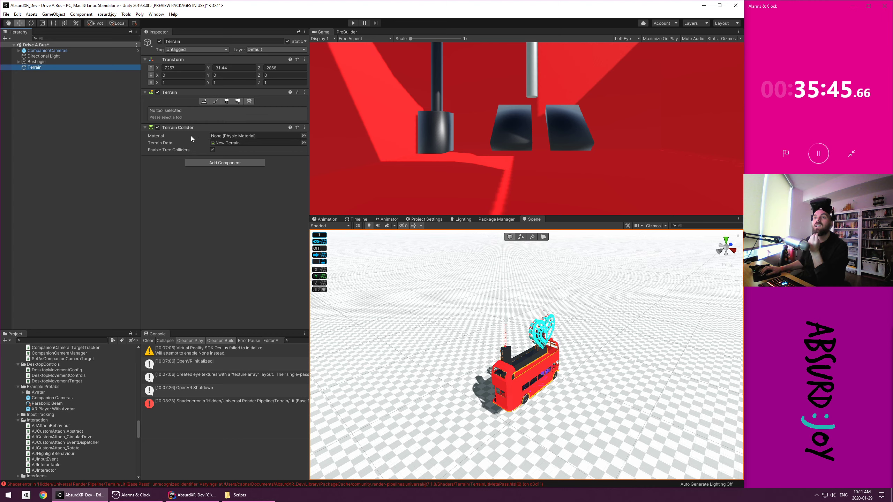
click(205, 101)
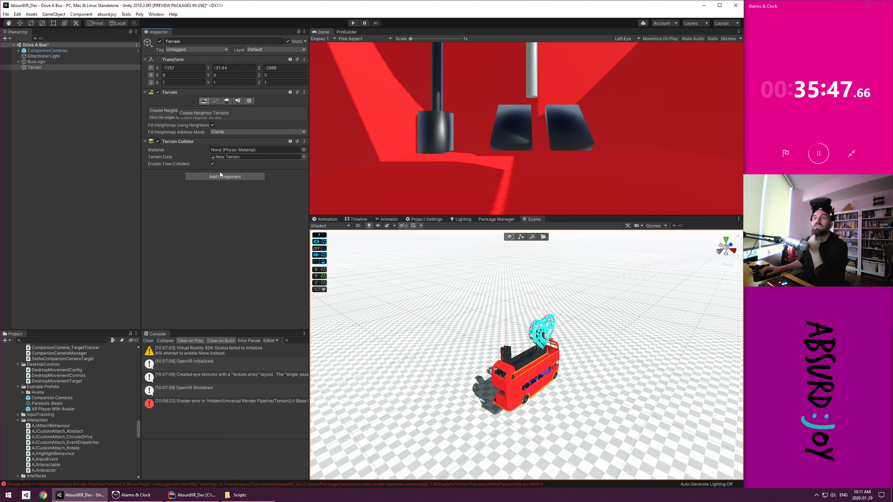
click(216, 102)
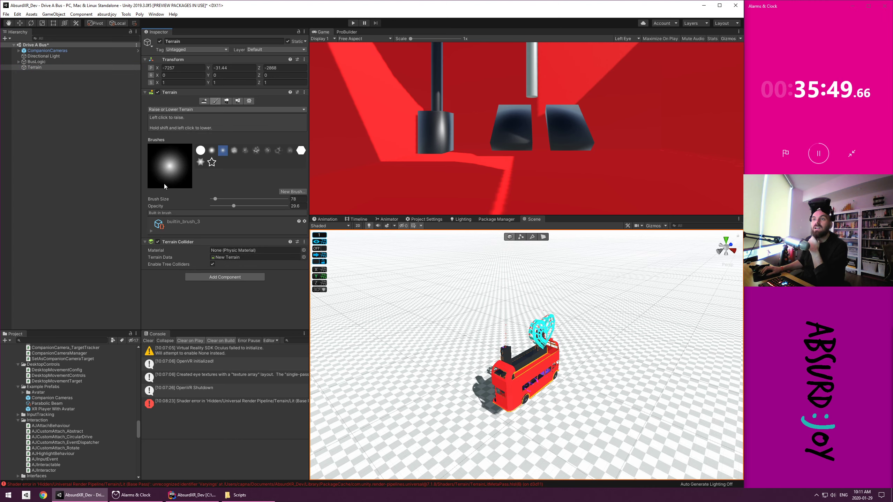
click(249, 101)
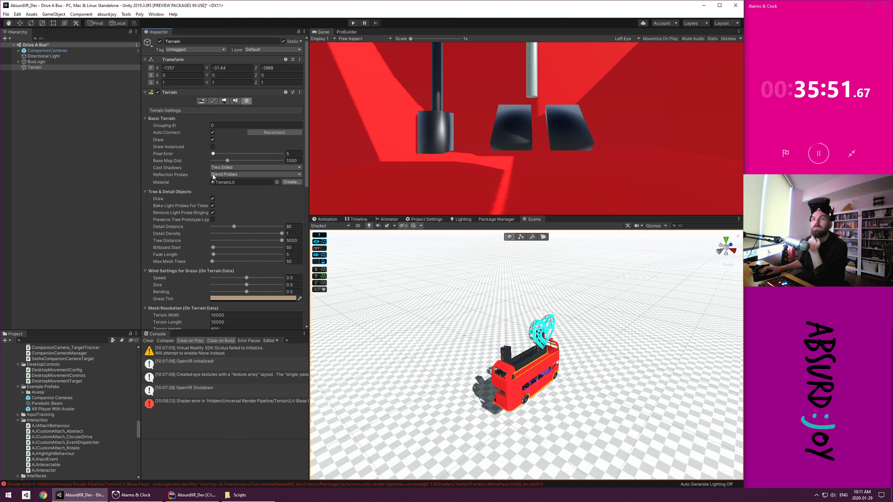
scroll(202, 217, down, 10)
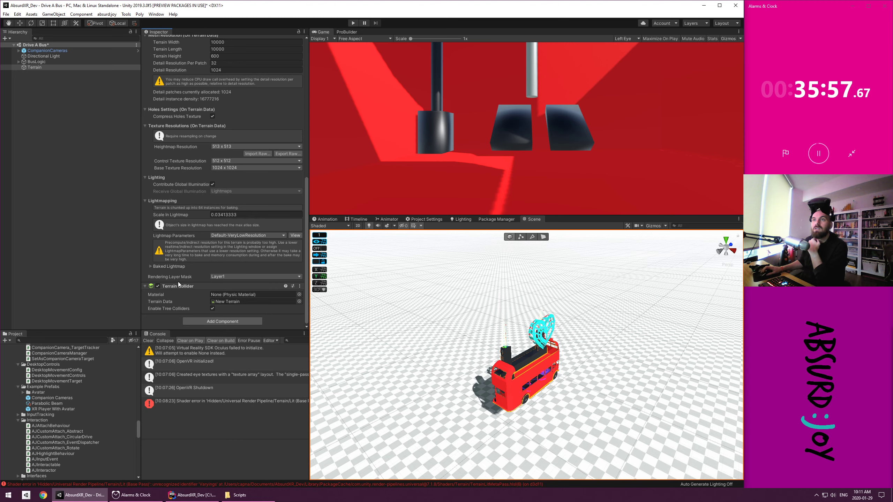
scroll(177, 282, up, 10)
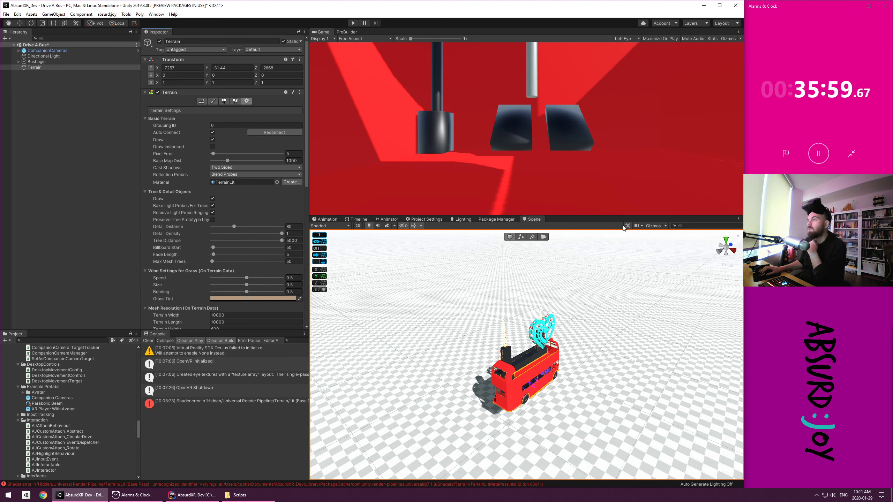
Enable automatic lighting generation for the scene and save the scene
click(457, 219)
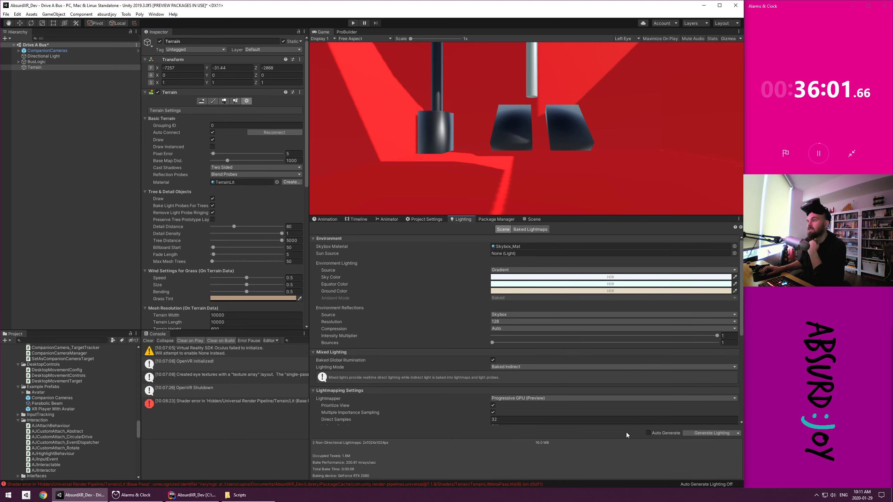
click(677, 397)
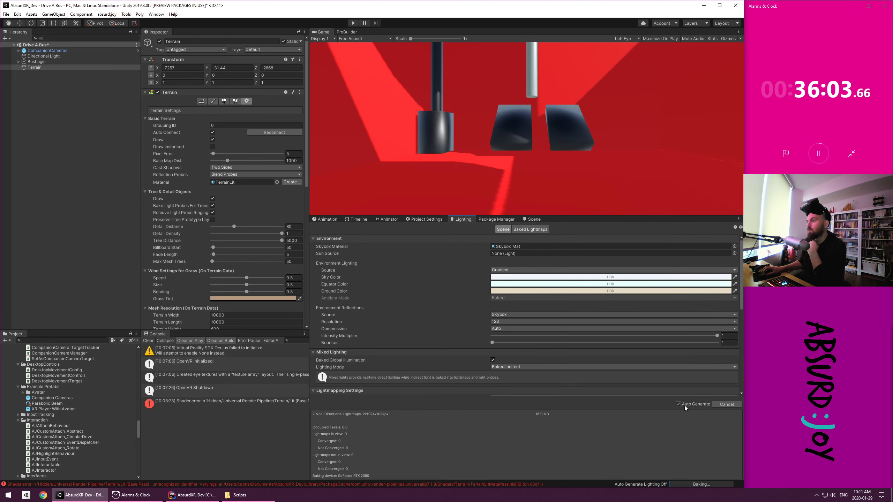
click(526, 220)
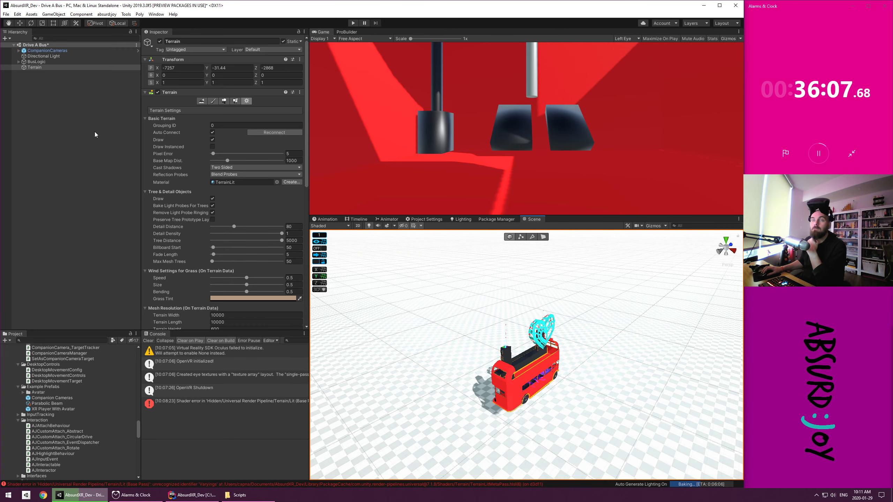
click(87, 151)
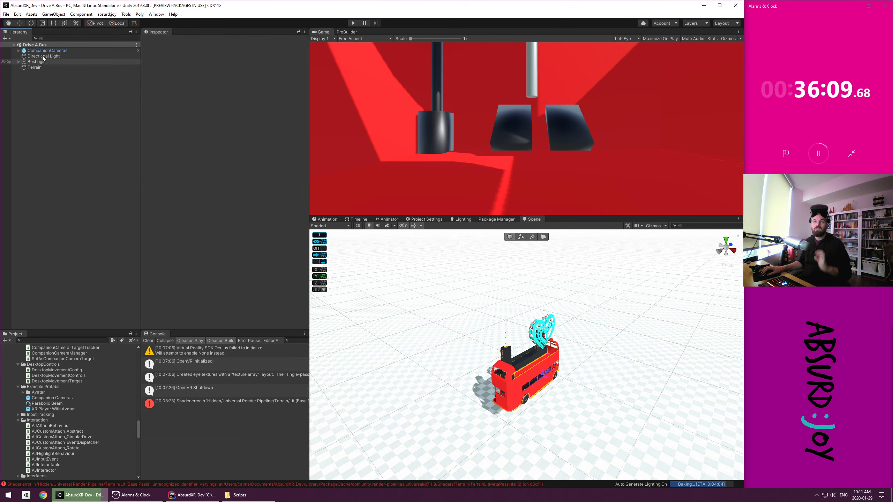
Play-test the bus on the terrain while monitoring BusLogic, and stop the test
click(70, 61)
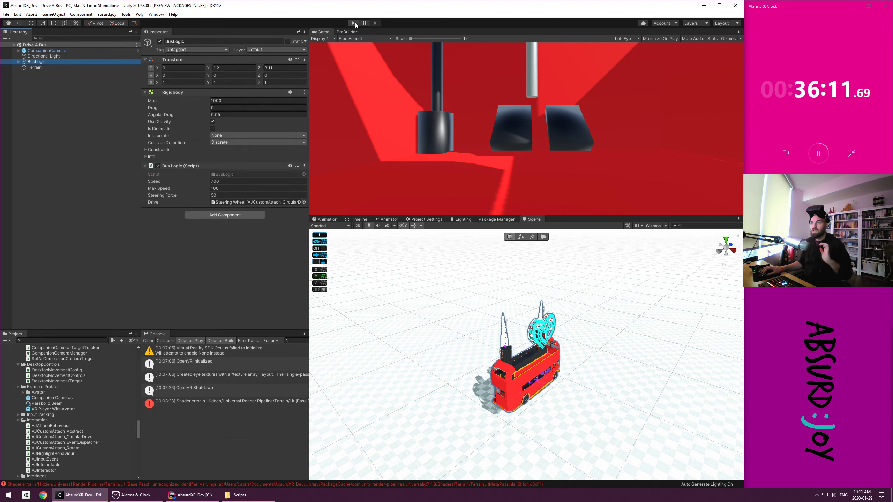
click(354, 23)
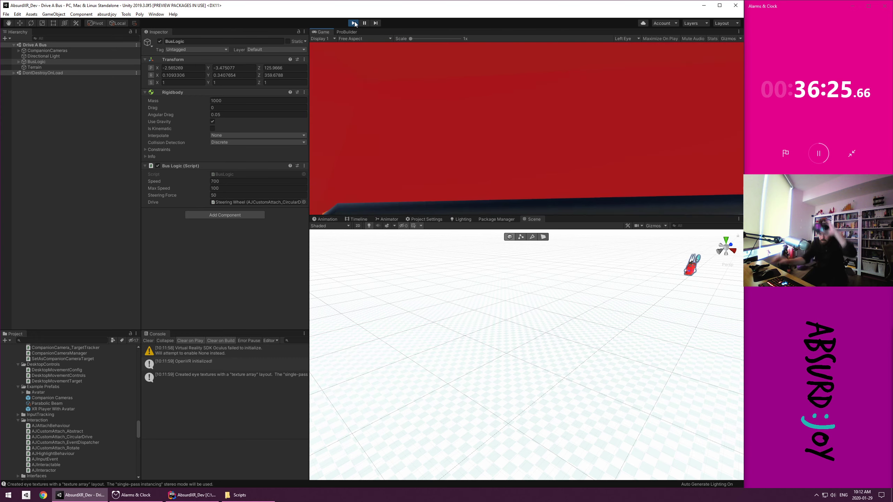
click(352, 24)
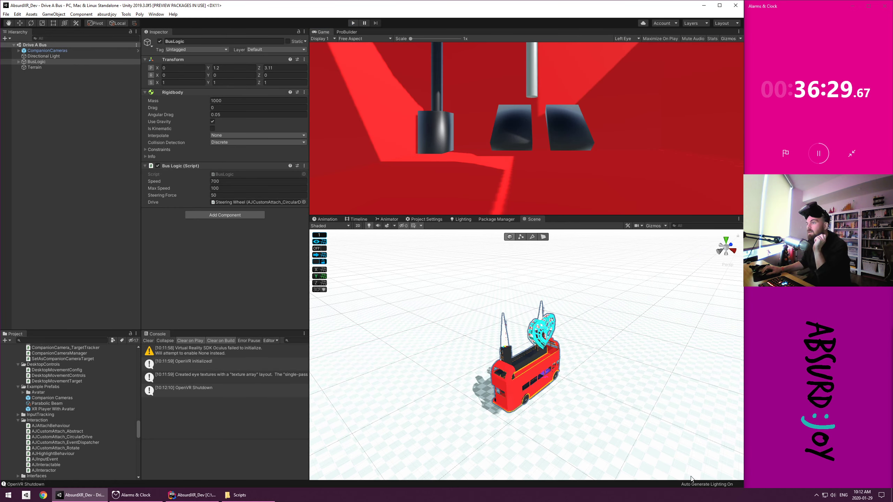
Try a terrain height of 1000 in the mesh resolution settings, and set it to 3000
alt+drag(547, 425, 569, 366)
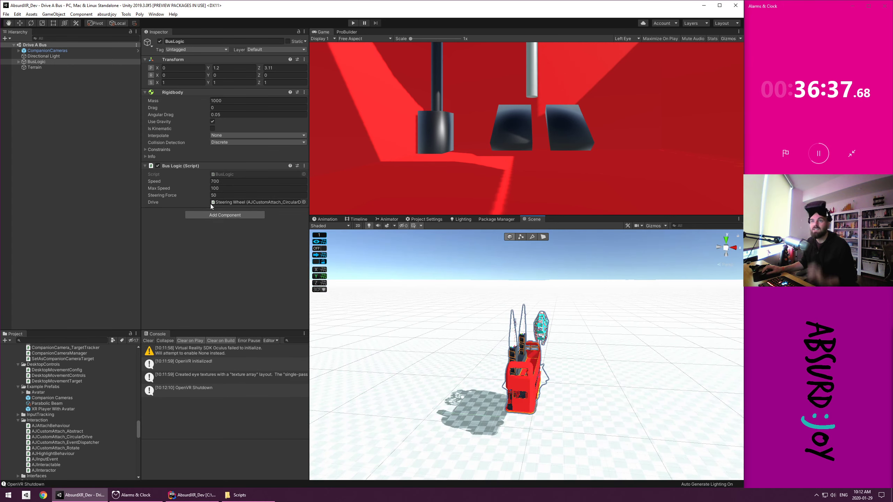
click(31, 67)
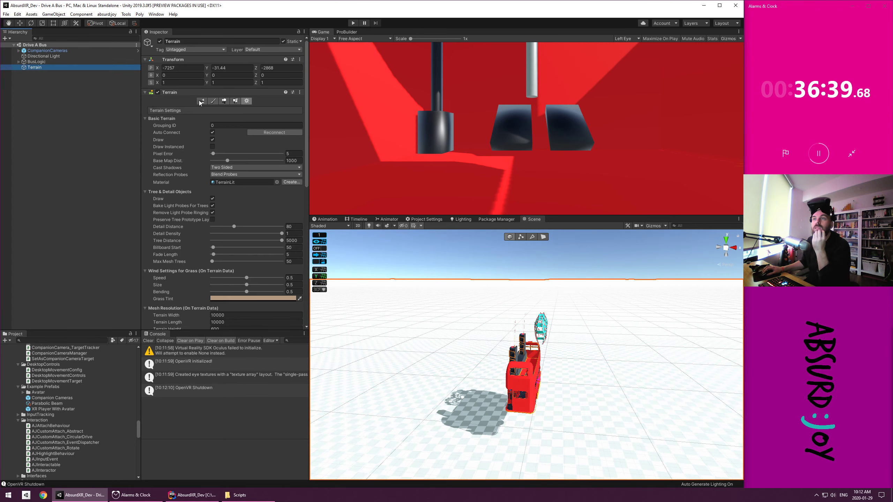
click(242, 102)
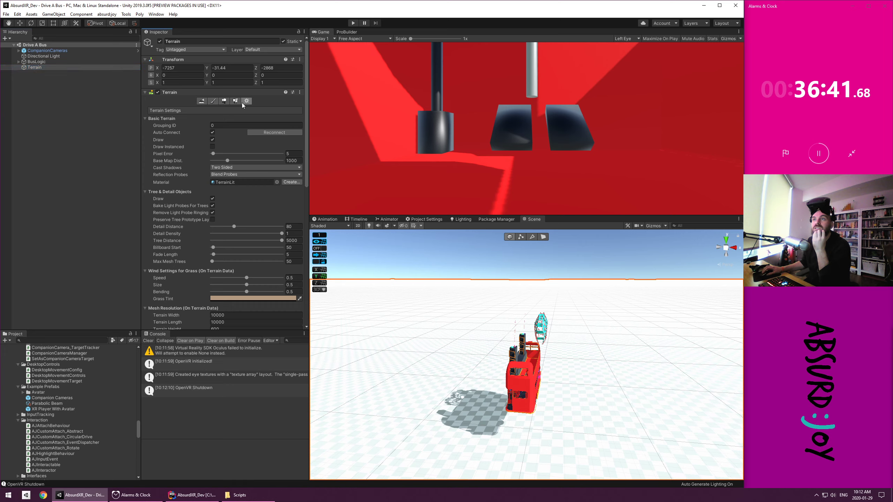
scroll(177, 287, down, 10)
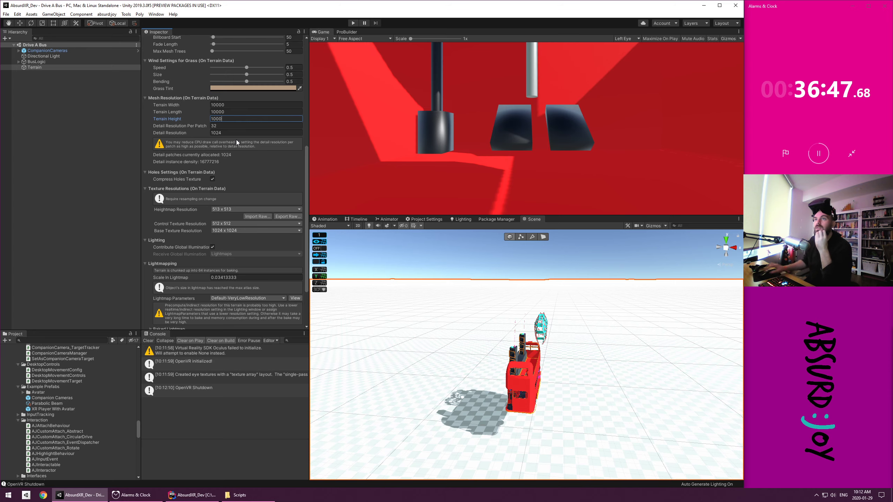
key(Tab)
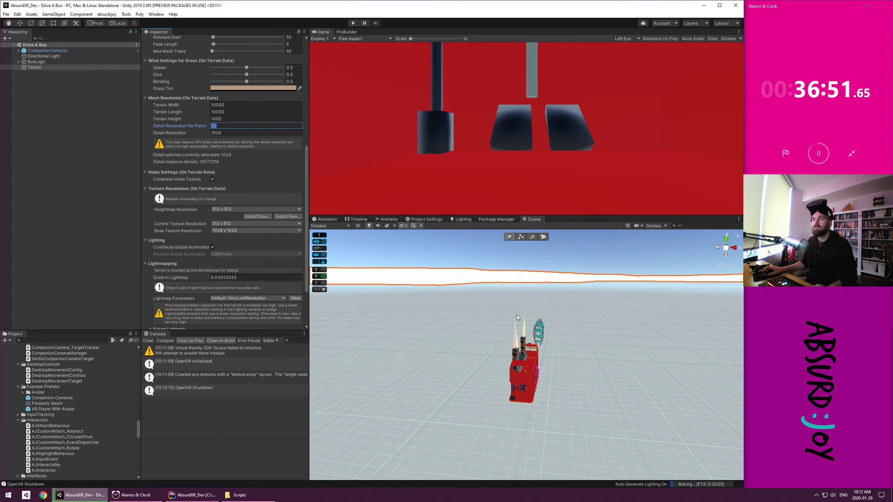
text(3)
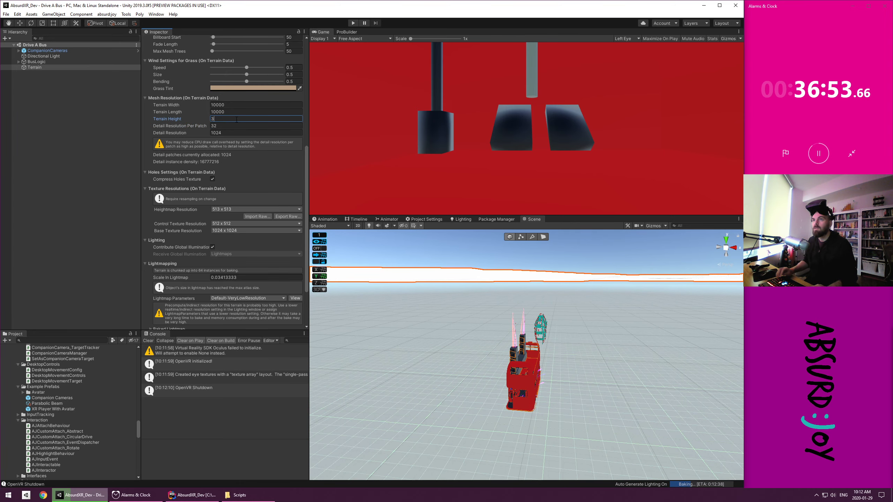
key(Tab)
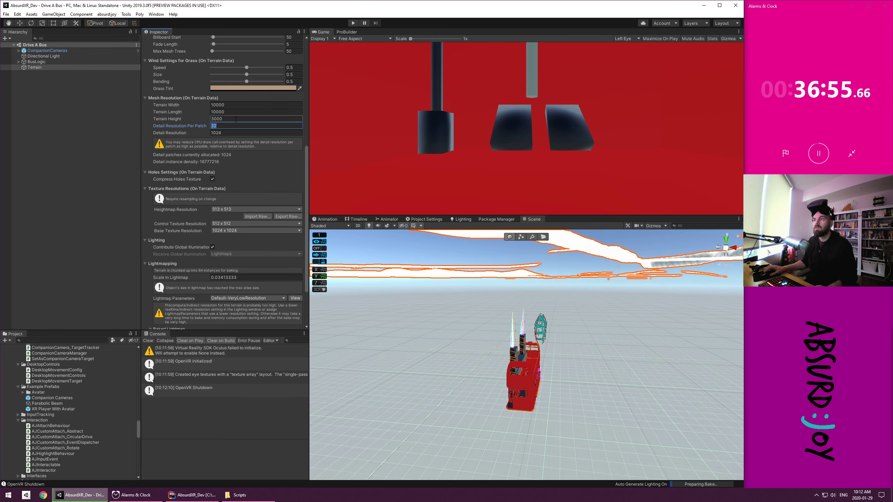
Lower the terrain to a Y position of about -147.56 so its surface meets the bus, and save the scene
click(35, 67)
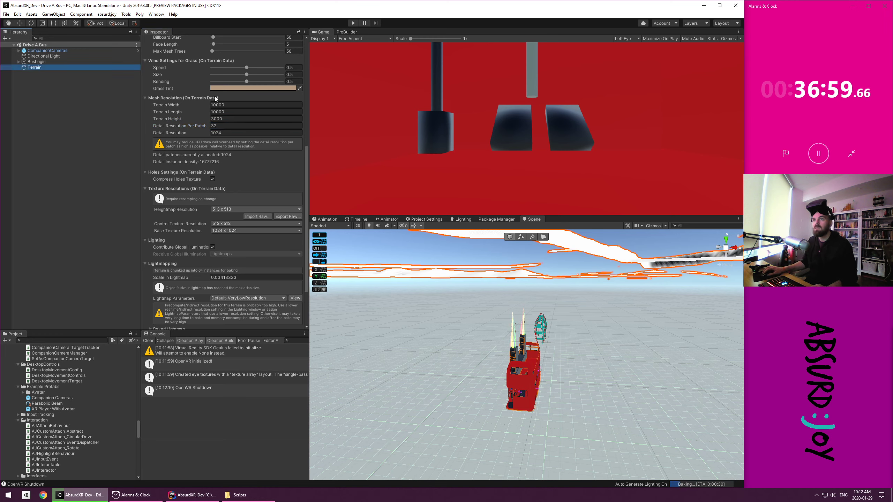
scroll(219, 101, up, 10)
drag(207, 67, 621, 55)
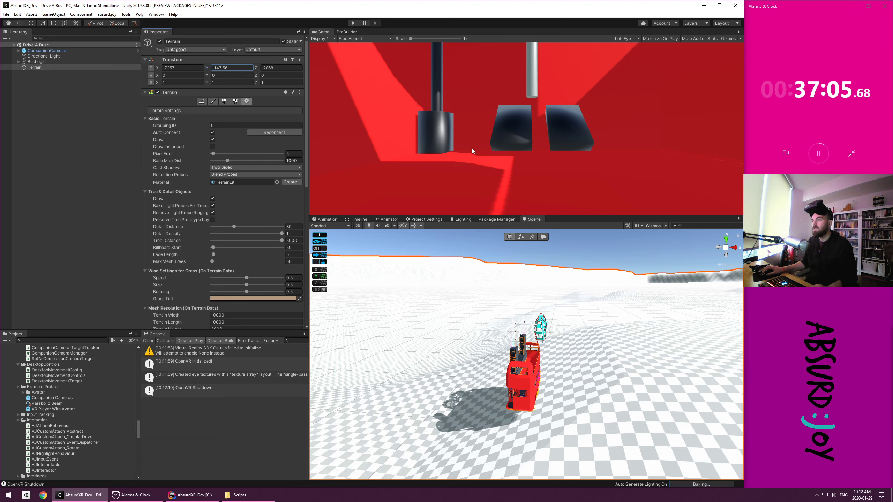
click(64, 201)
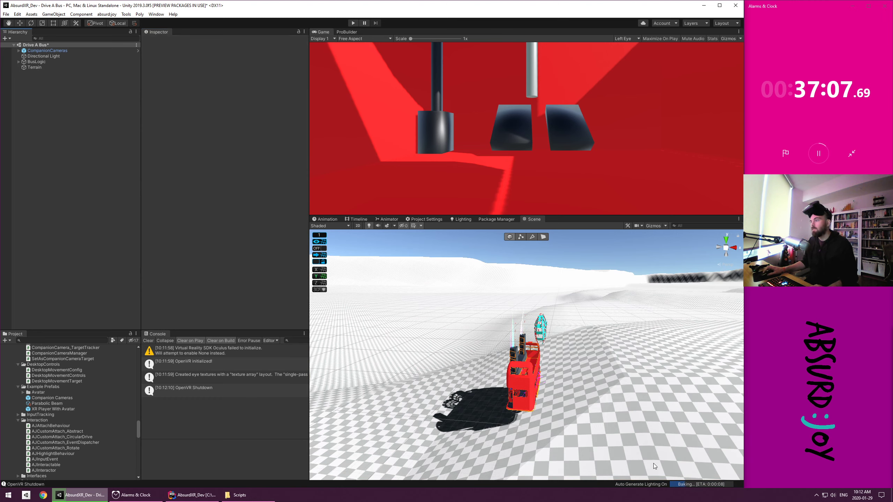
key(ctrl+s)
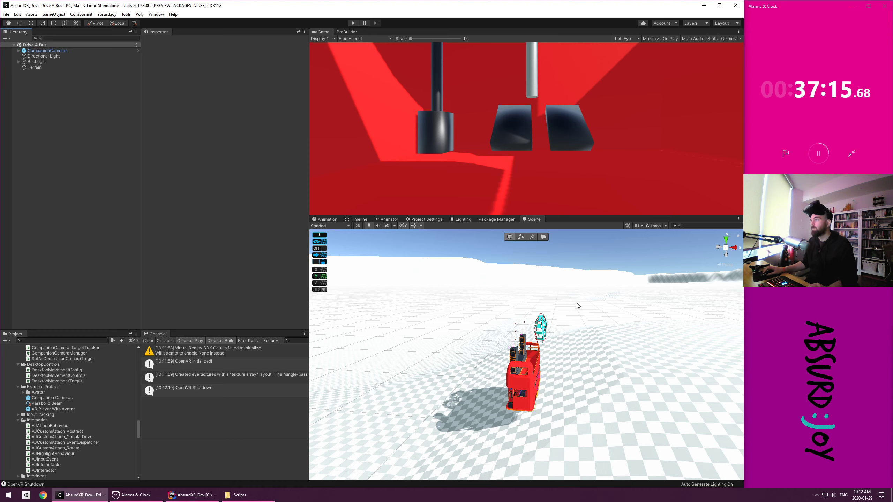
Play-test driving the bus over the taller terrain, and stop the test
click(354, 23)
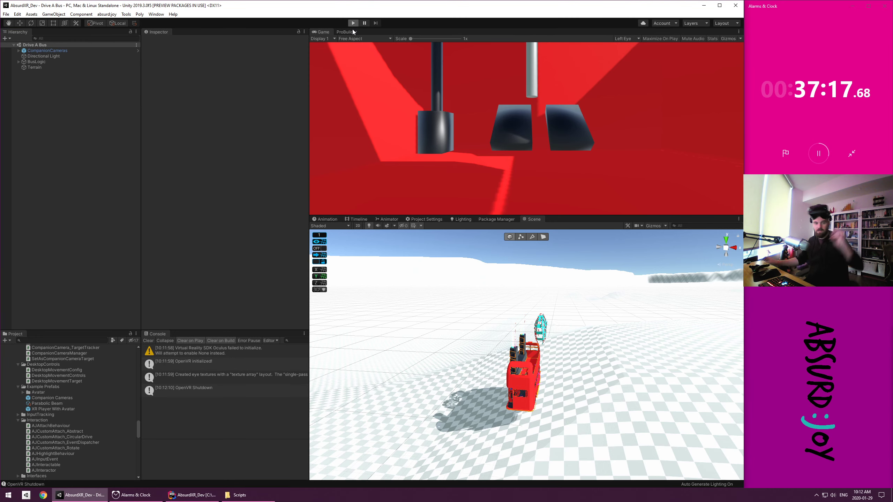
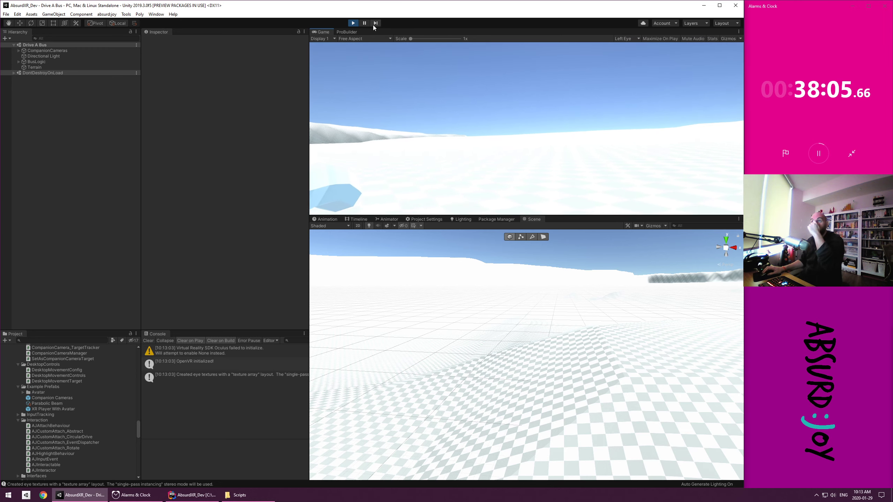
click(353, 24)
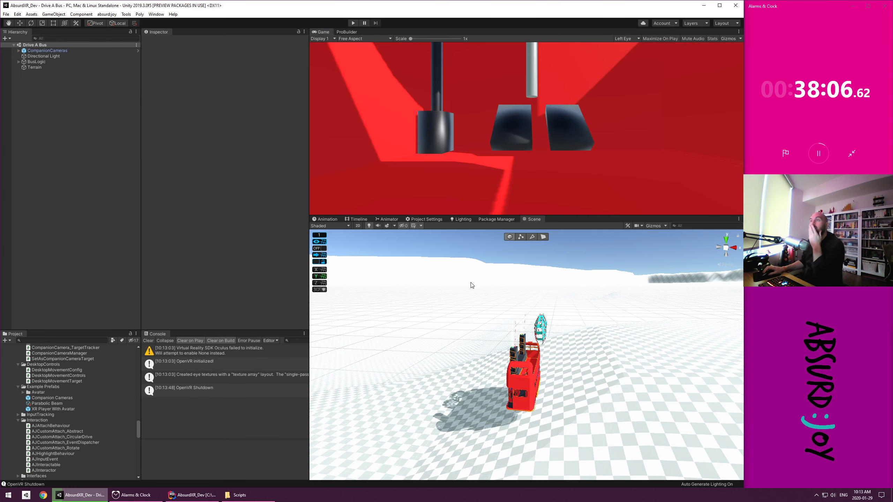
Review the scene's environment lighting settings and the Terrain's mesh resolution and lightmapping settings
click(461, 219)
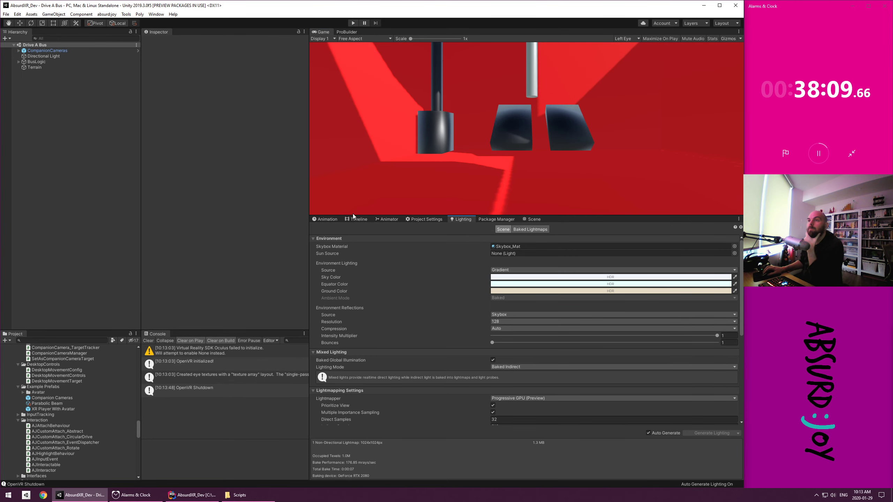
click(43, 68)
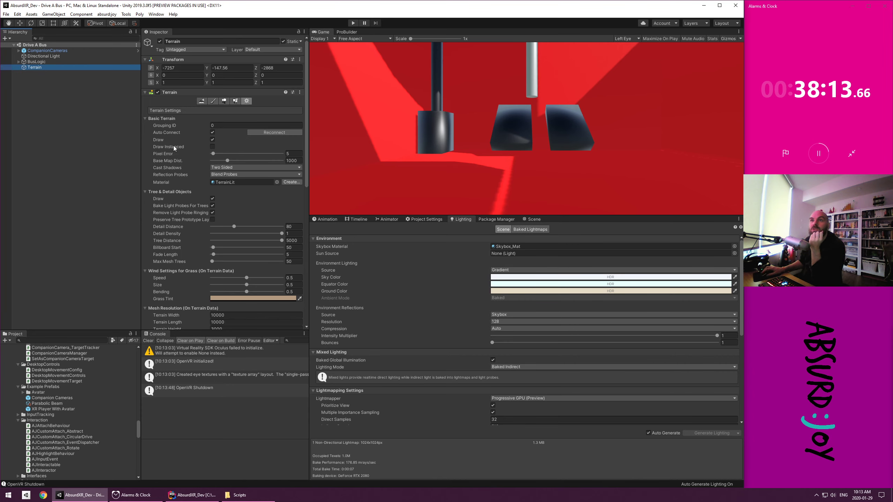
scroll(165, 169, down, 10)
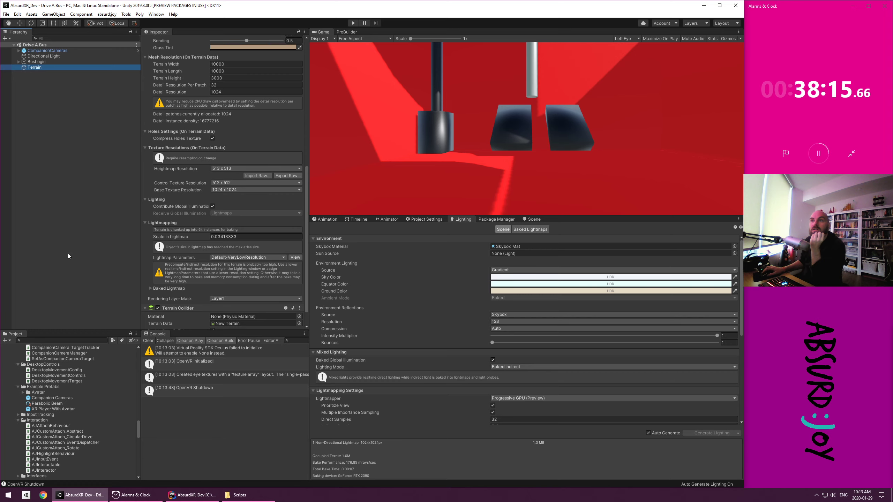
Collapse the 3rd Party and Modules asset folders and expand the Materials folder inside Art
scroll(73, 418, up, 20)
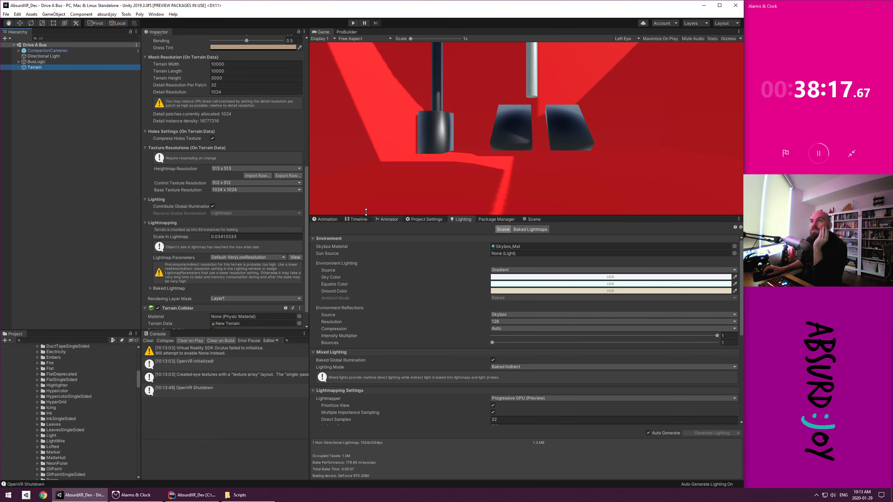
click(531, 219)
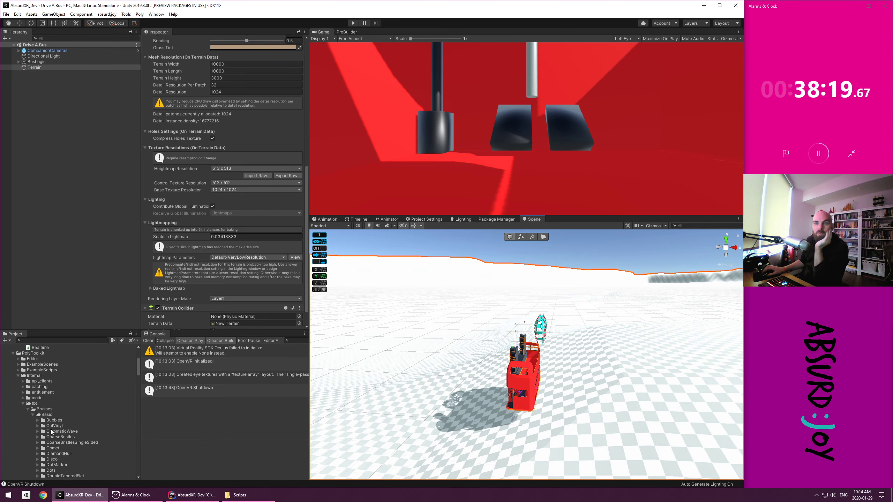
scroll(28, 417, up, 15)
click(8, 353)
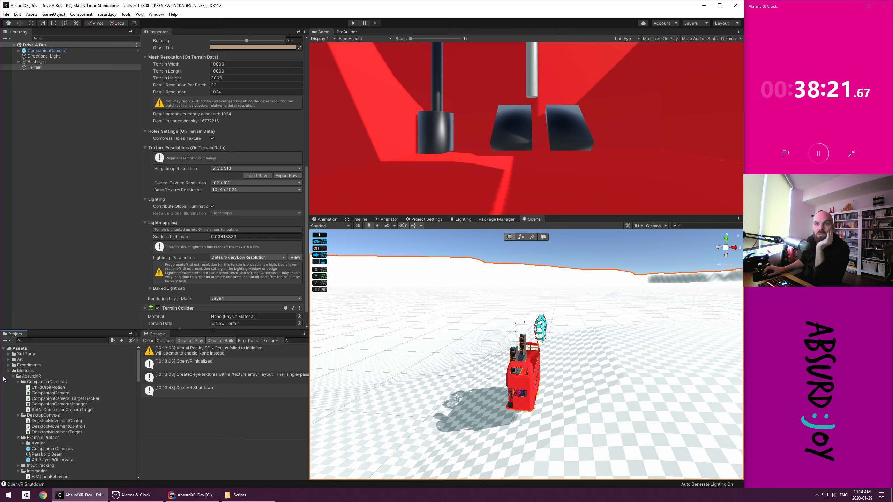
click(8, 371)
click(8, 360)
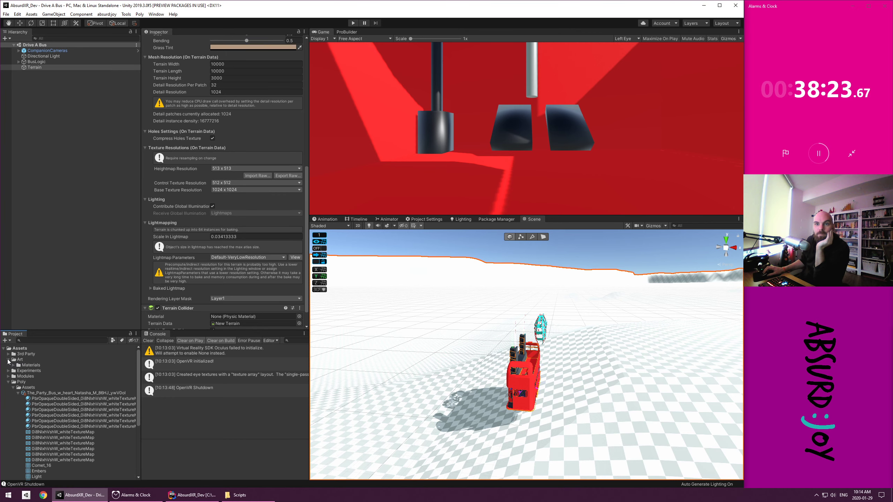
click(14, 365)
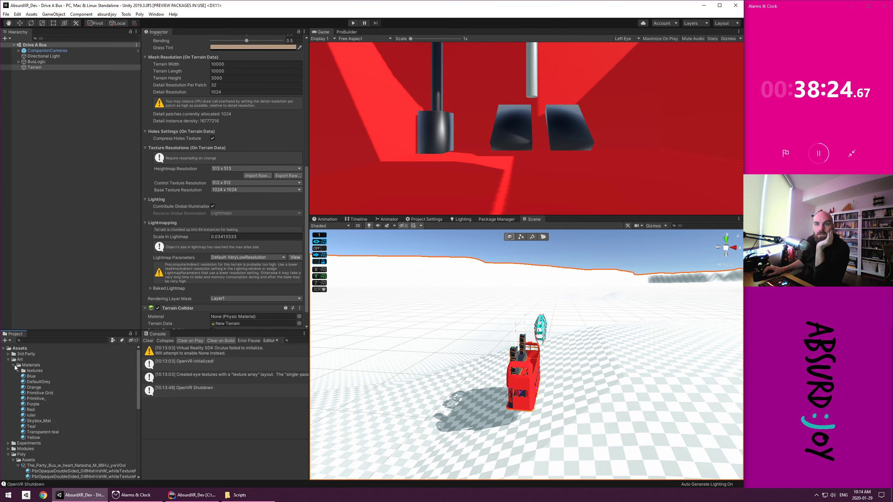
Duplicate the Blue material and name the copy Green
click(31, 376)
key(ctrl+d)
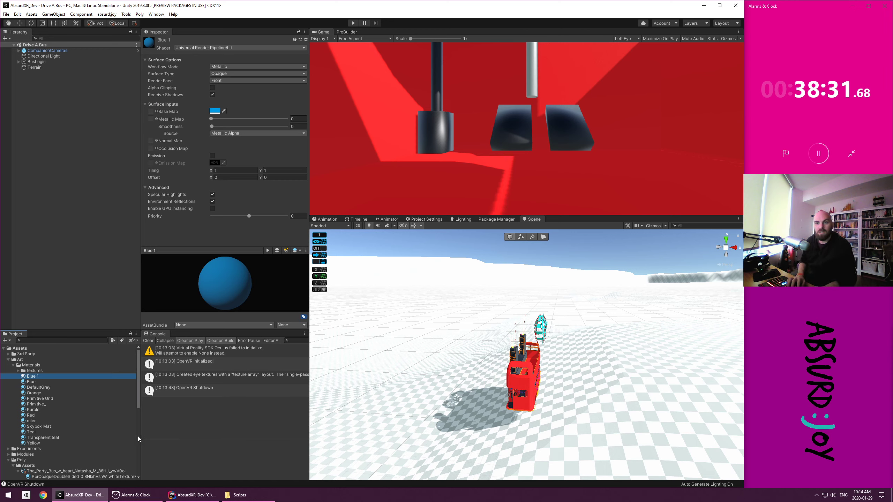
text(Green)
key(Return)
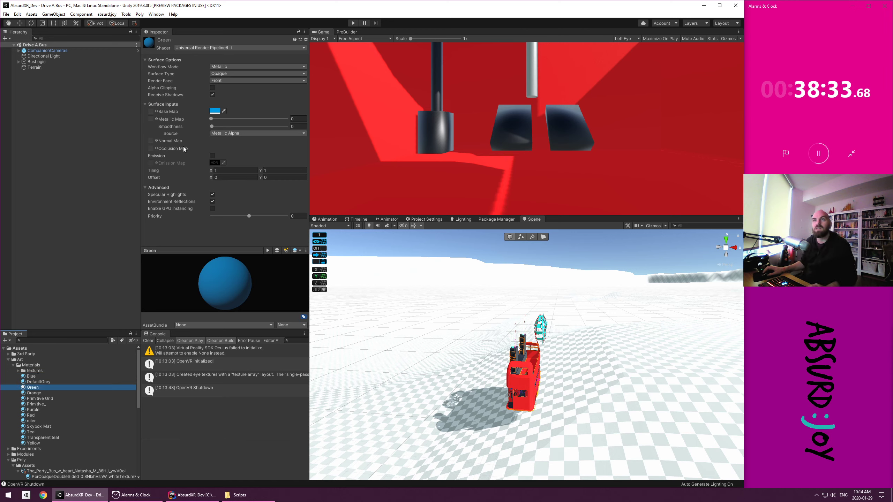
Set the Green material's base map color to a dark green, hex 346A36
click(213, 112)
click(26, 37)
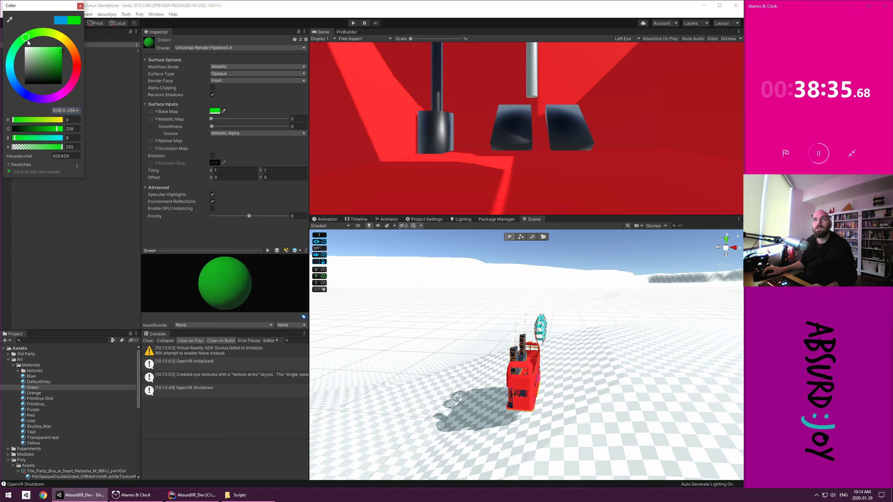
drag(43, 58, 44, 69)
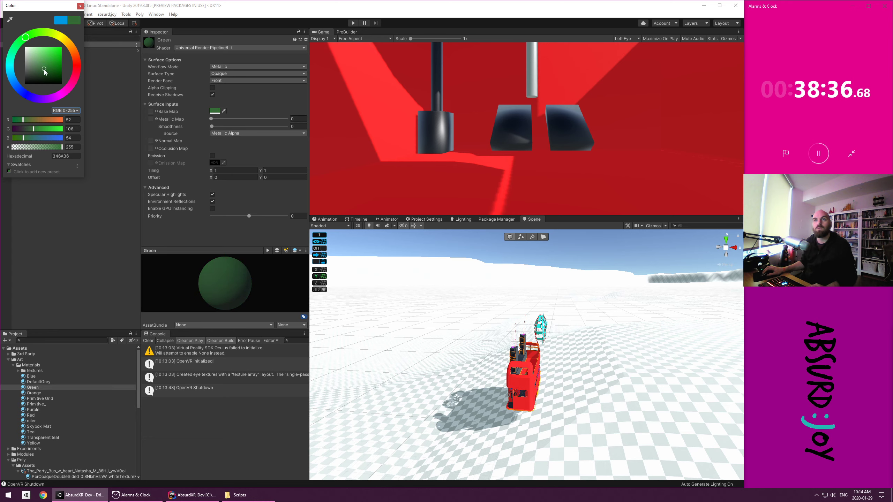
click(78, 3)
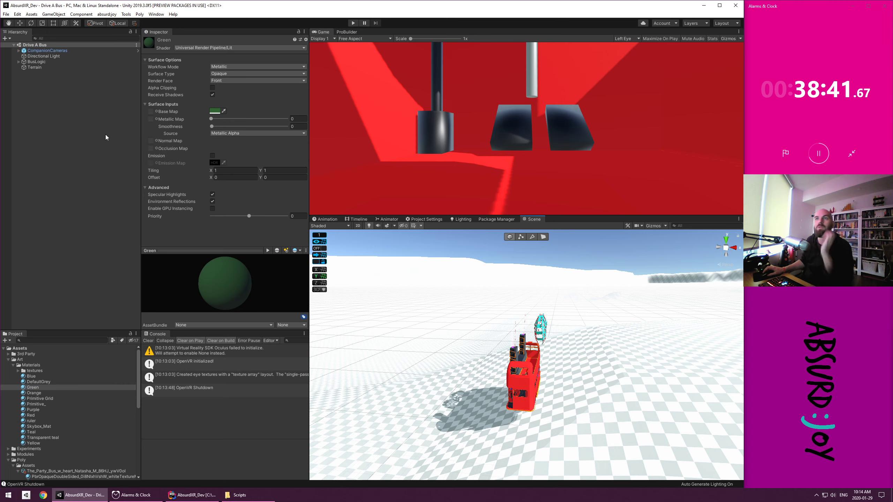
Assign the Green material to the Terrain and save the scene
click(50, 67)
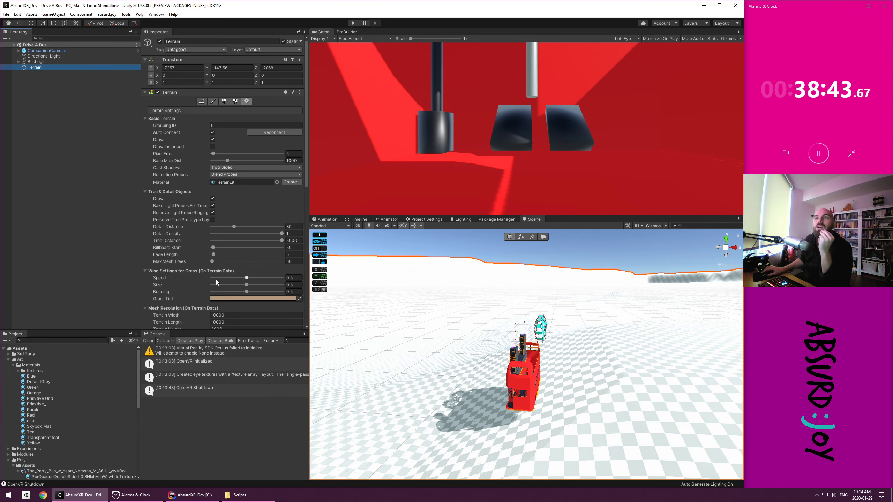
click(277, 182)
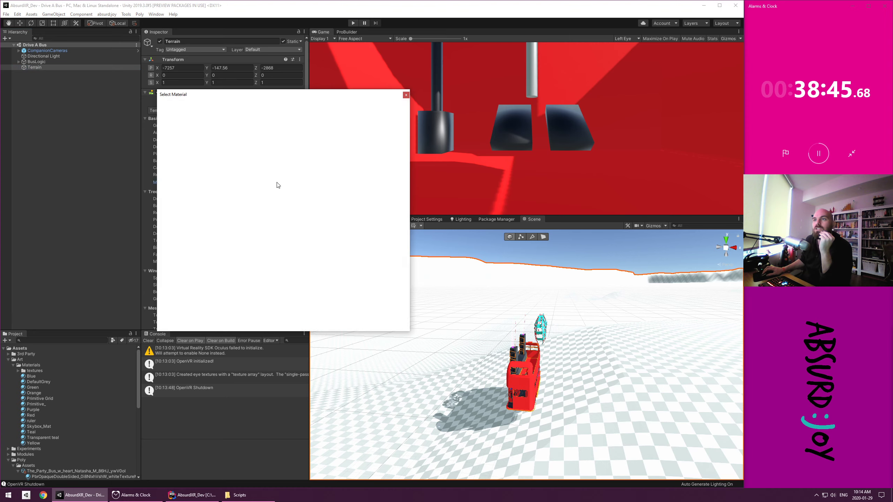
text(gree)
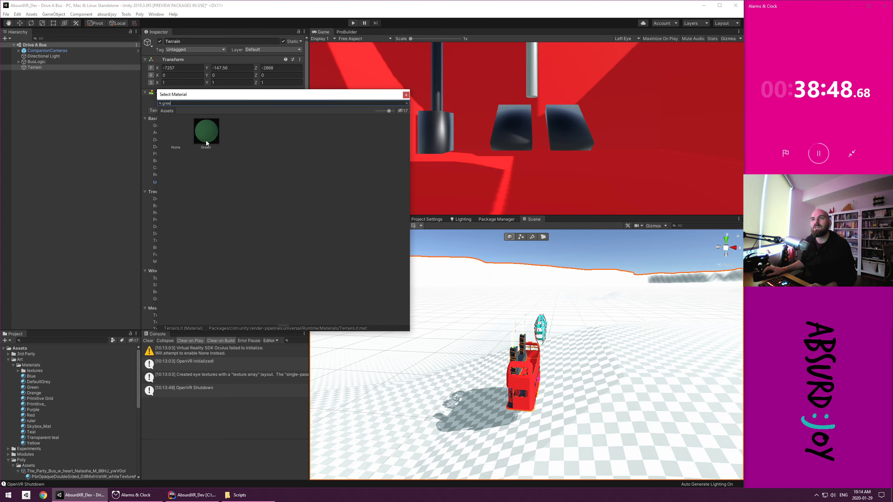
double_click(205, 140)
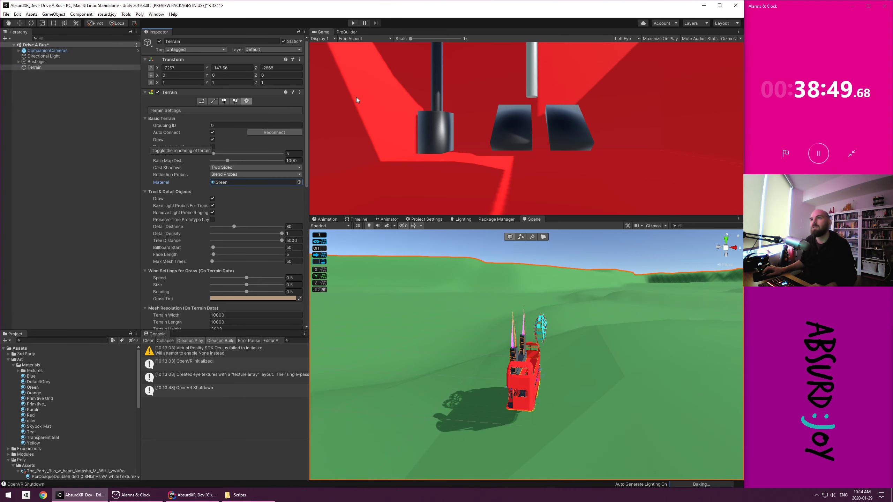
click(48, 218)
key(ctrl+s)
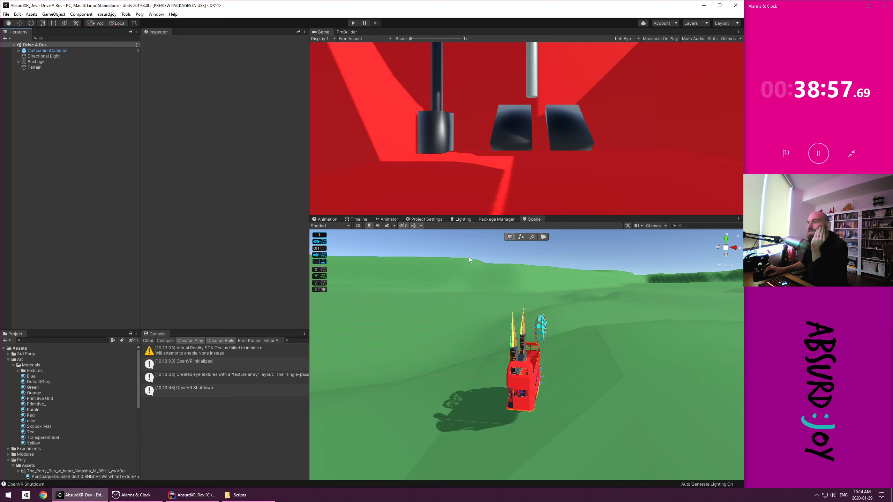
Rotate the Directional Light to about X 12.08, Y 43.16, Z 45.54 so it lights the hills from a low angle
click(43, 56)
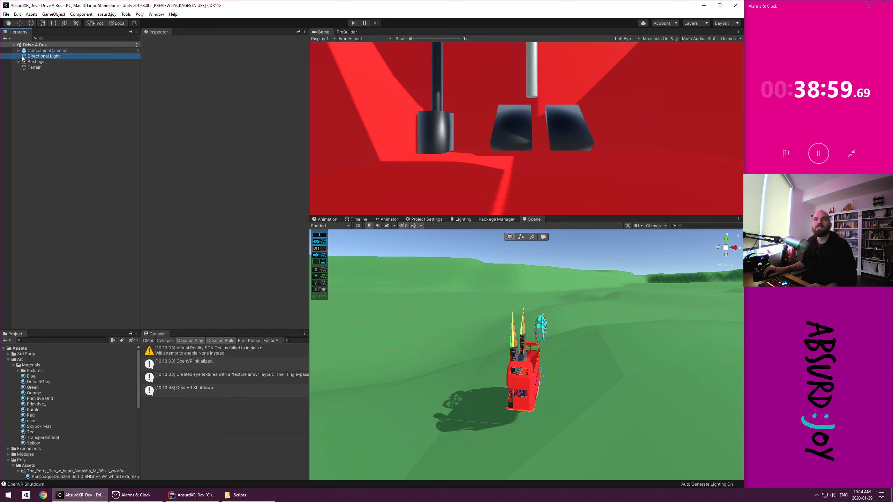
key(f)
key(e)
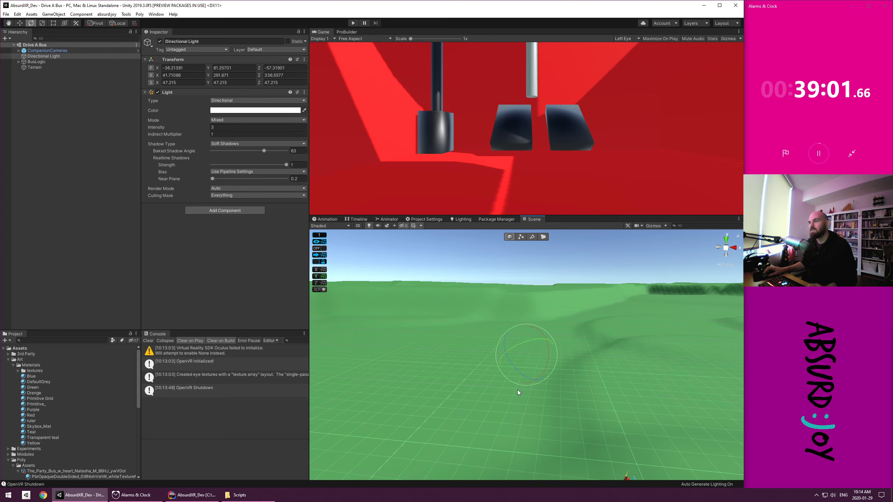
mouse_move(520, 353)
mouse_down()
mouse_move(489, 355)
mouse_move(438, 408)
mouse_move(501, 446)
mouse_move(528, 431)
mouse_move(576, 442)
mouse_up()
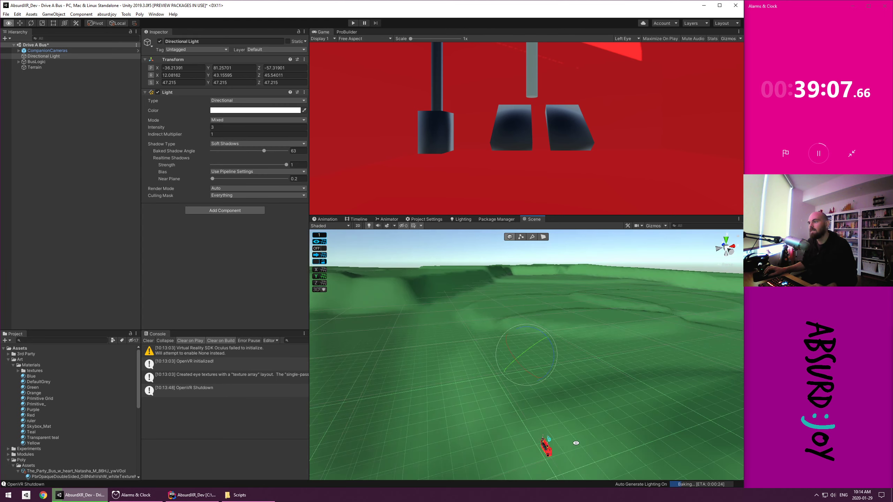
middle_drag(581, 408, 540, 309)
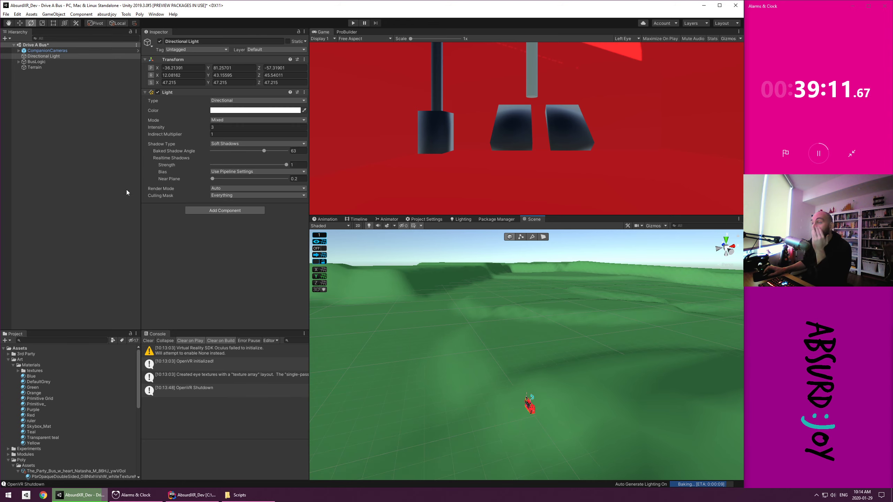
Move BusLogic to about X -98.1, Y -14.2, Z 106.9, down onto the terrain surface, and save the scene
click(59, 61)
key(f)
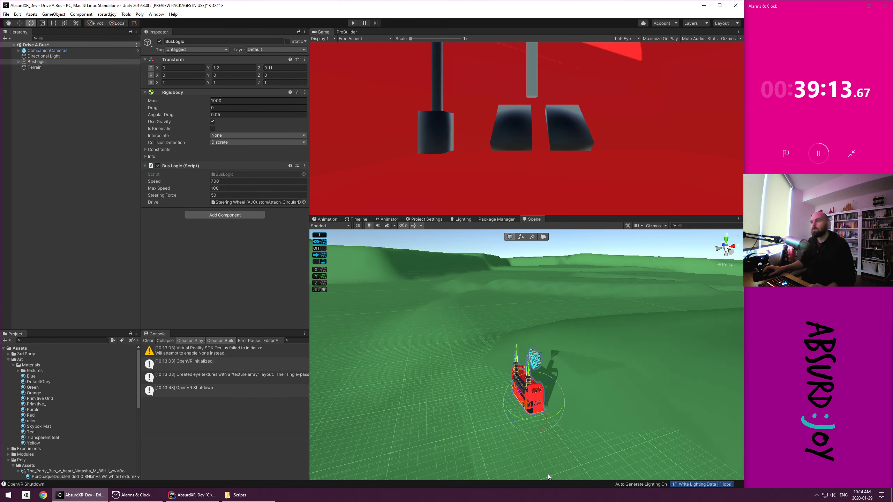
alt+drag(536, 415, 426, 405)
key(w)
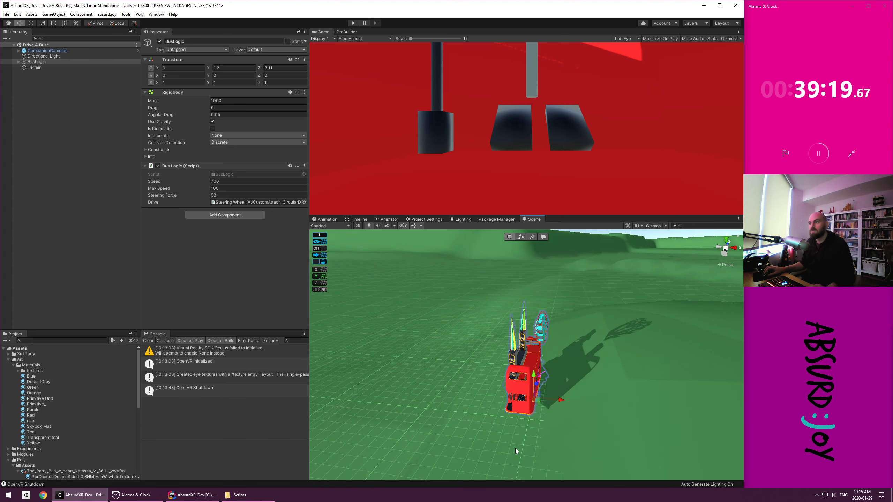
drag(539, 400, 383, 274)
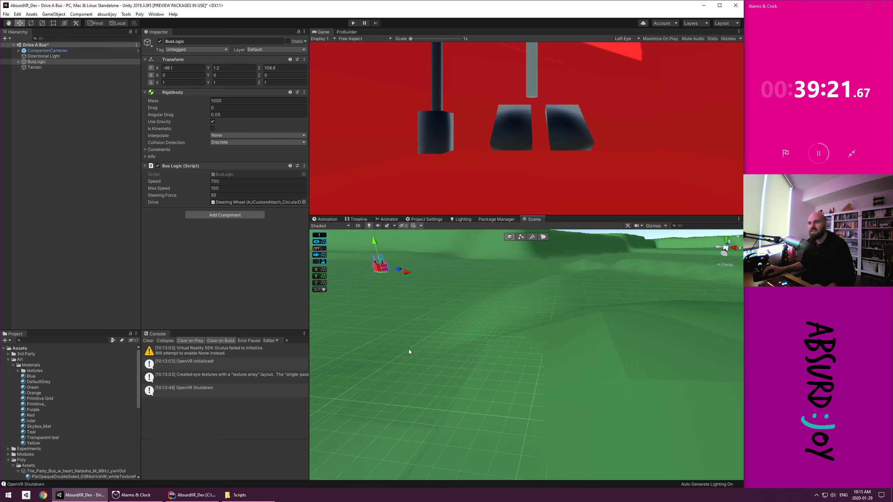
key(f)
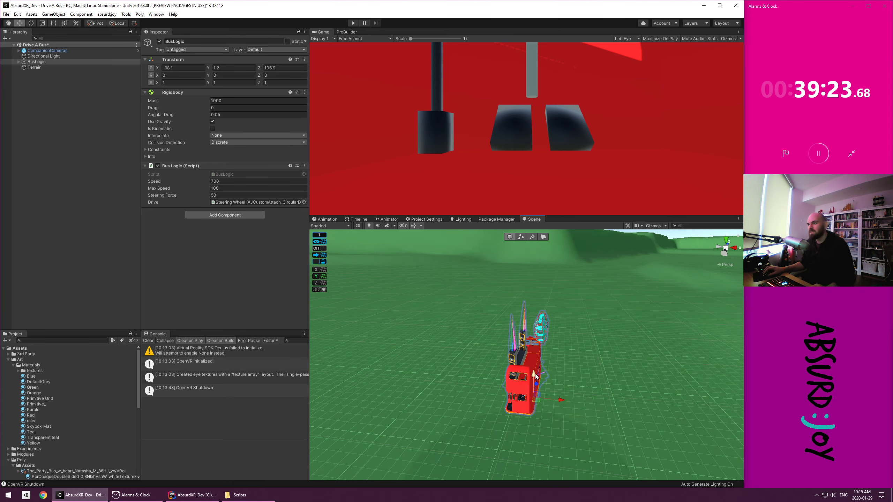
drag(536, 375, 532, 404)
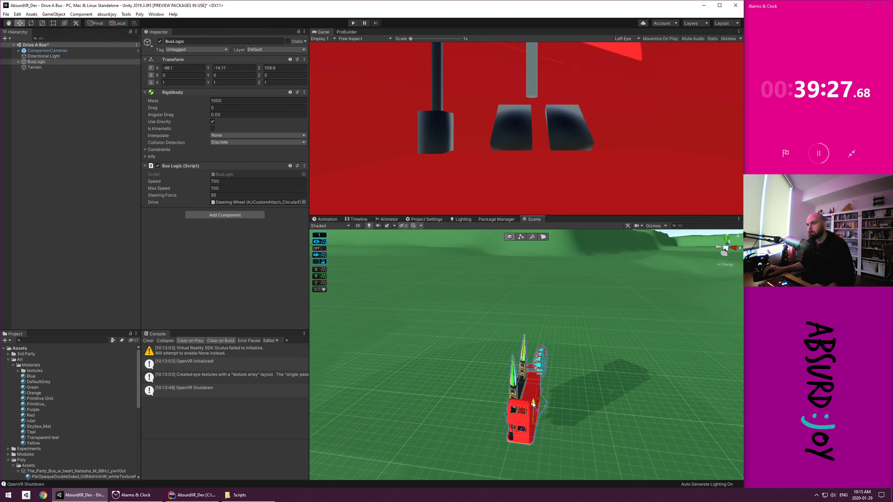
click(113, 212)
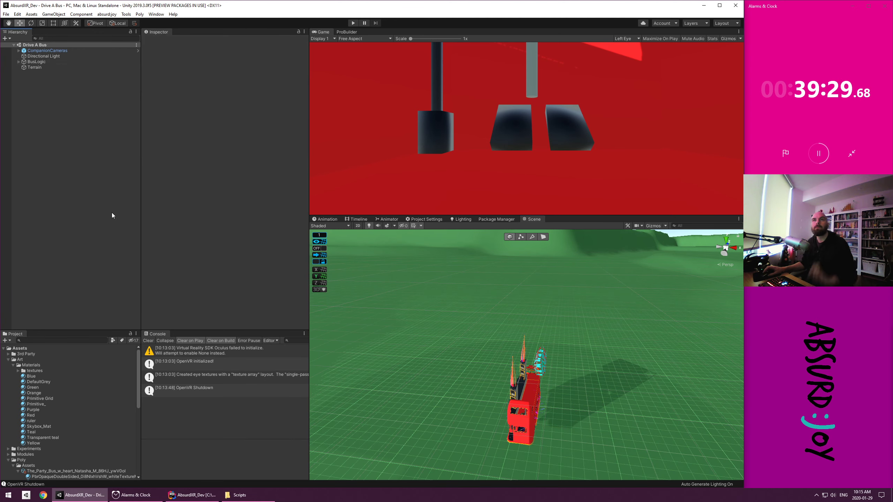
Play-test driving the bus over the green terrain from its new position, and stop the test
click(352, 23)
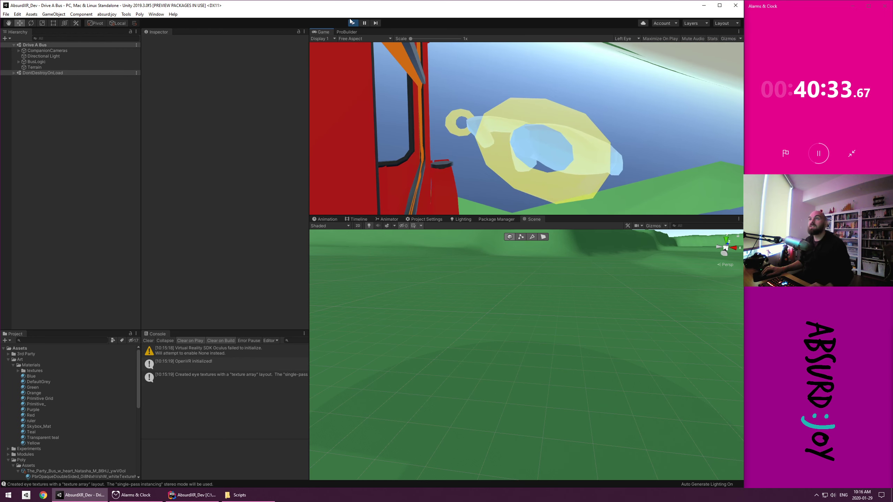
click(353, 23)
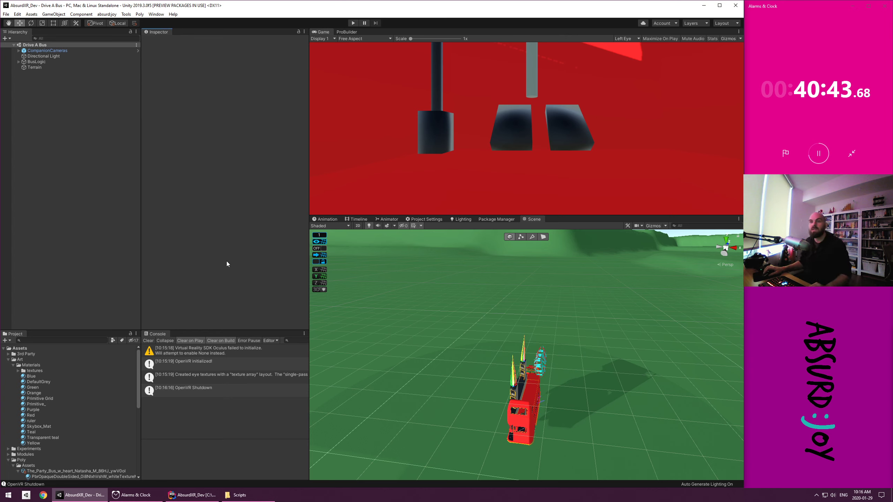
Open the BusLogic script in the code editor and comment out the Input.GetAxis("Horizontal") steering line in Update
click(18, 62)
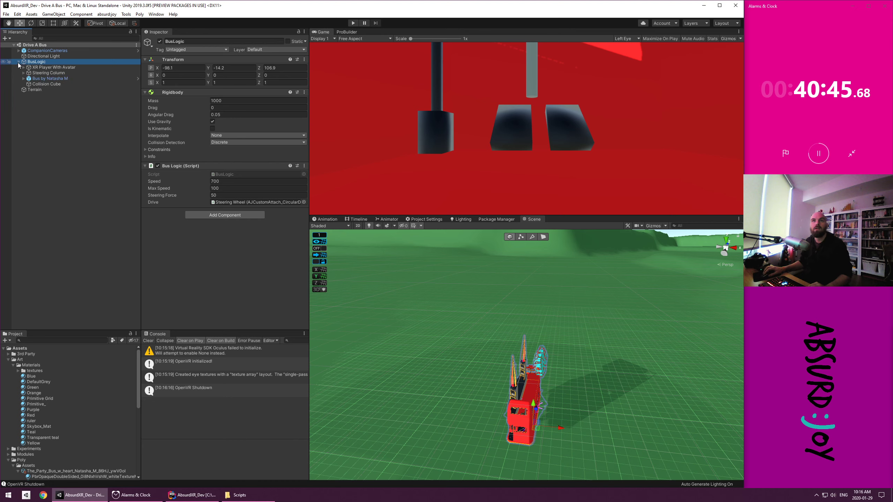
double_click(219, 176)
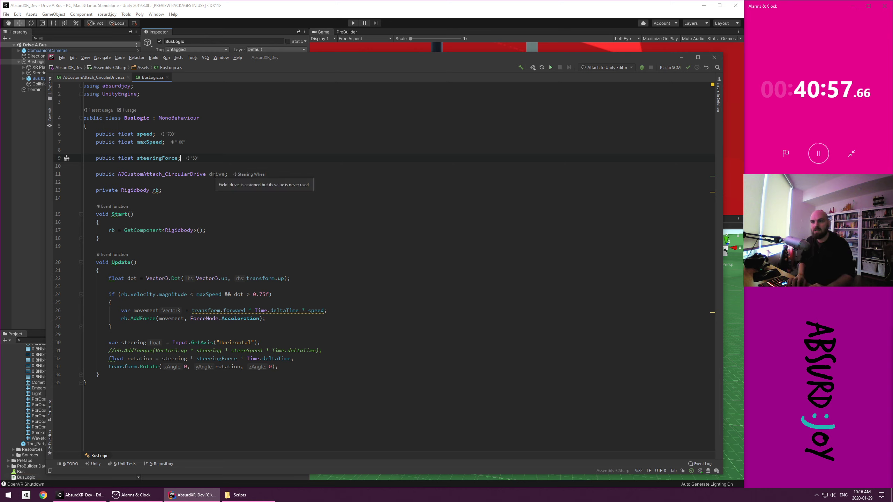
click(293, 340)
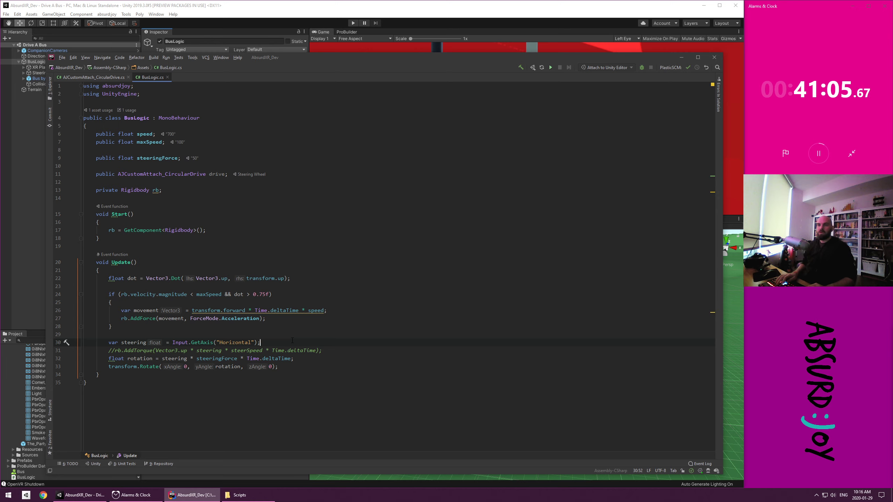
key(ctrl+slash)
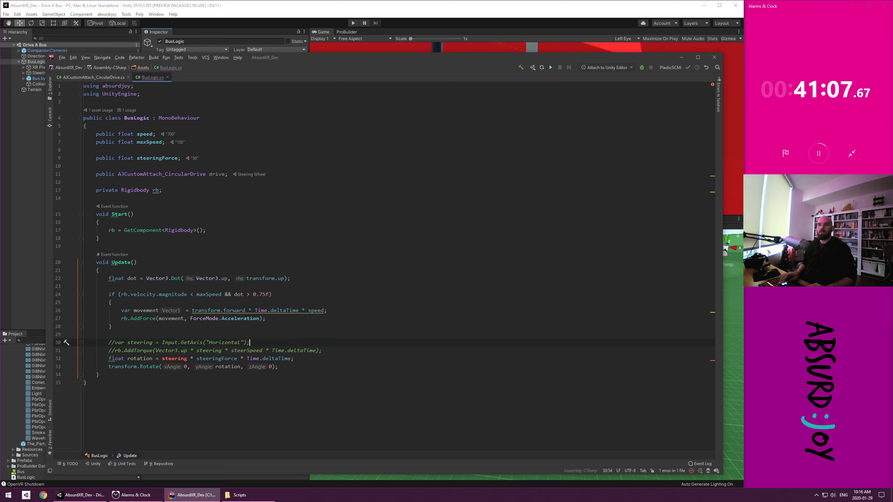
Restore the Input.GetAxis("Horizontal") steering line in Update and add steering = drive.outAngle / 360f; directly below it
key(End)
key(Return)
text(var steerin)
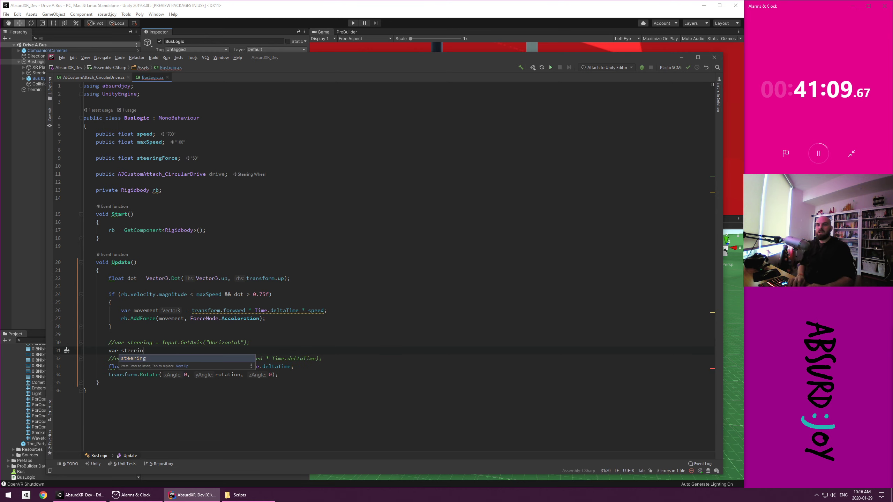
text(g =)
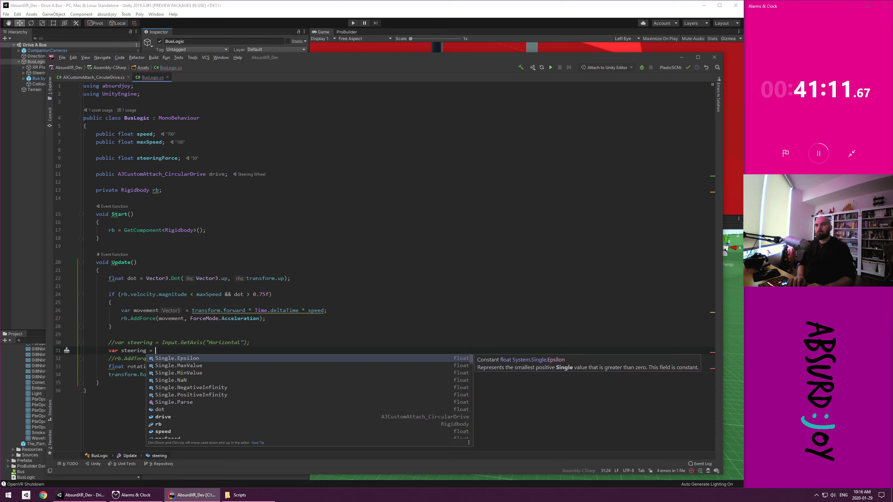
key(ctrl+space)
key(Escape)
key(Delete)
key(Down)
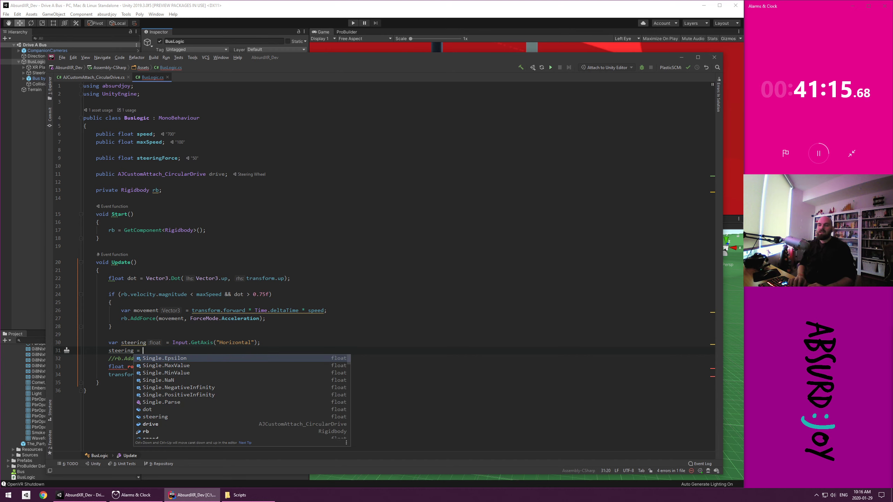
key(Escape)
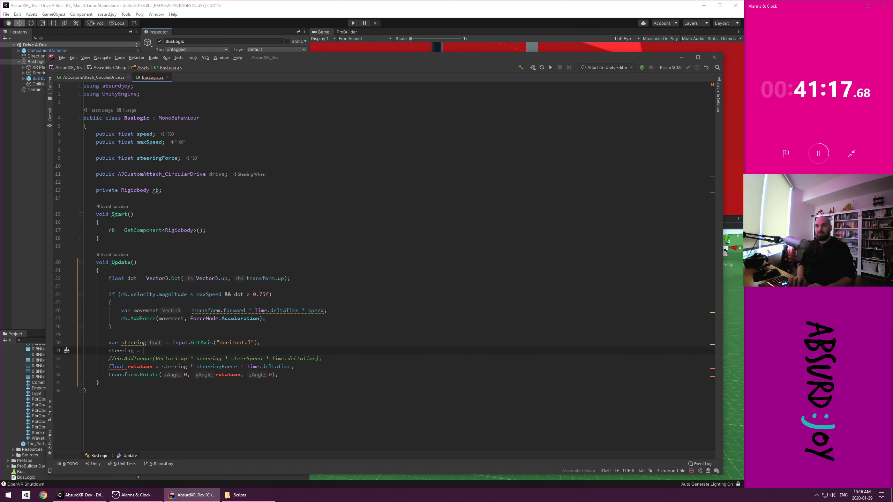
text(drive.)
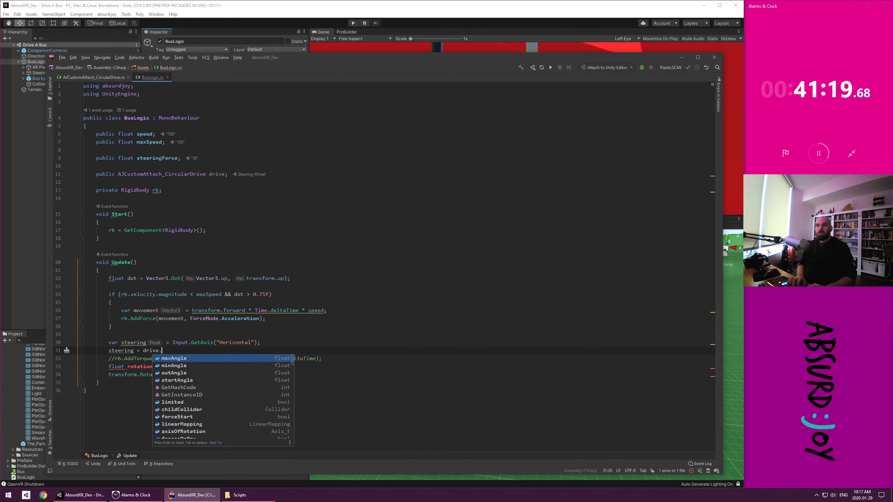
text(outAngle;)
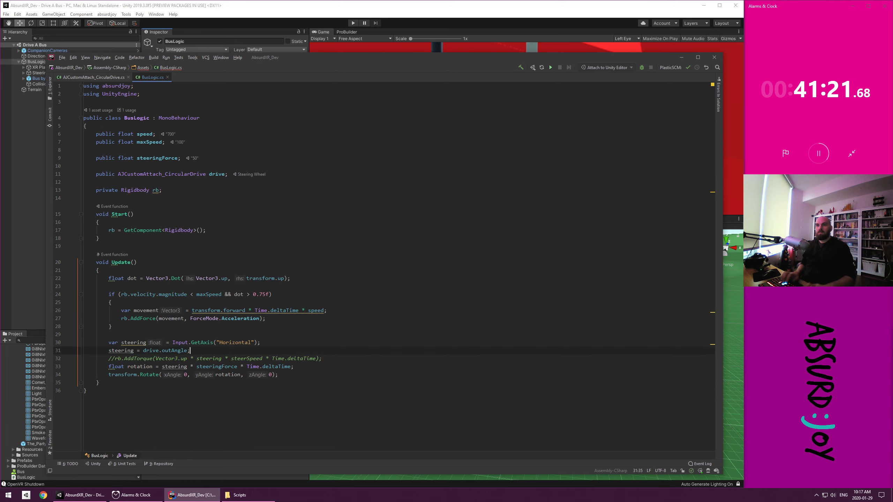
key(Down)
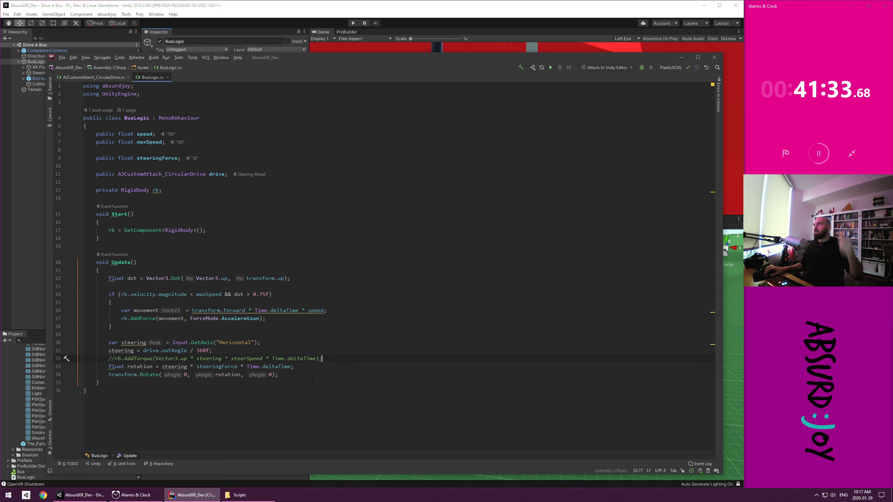
Switch back to the Unity editor and lower XR Player With Avatar to Y 0.79
click(306, 10)
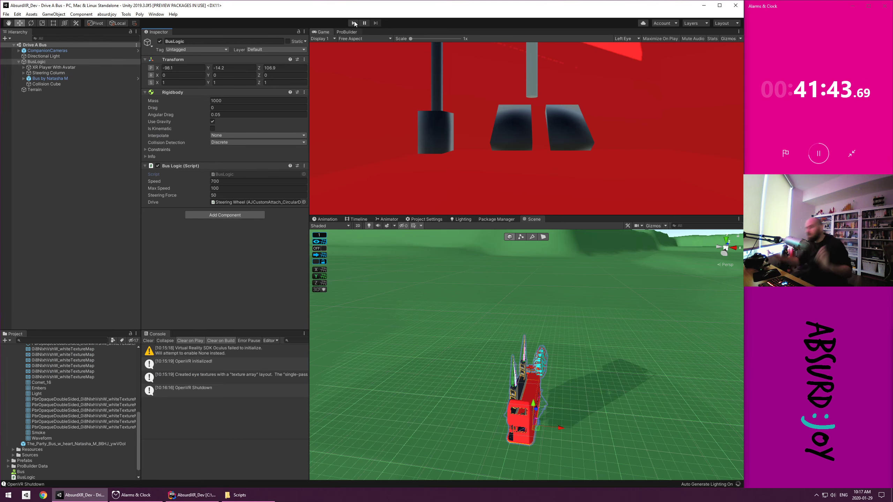
click(62, 67)
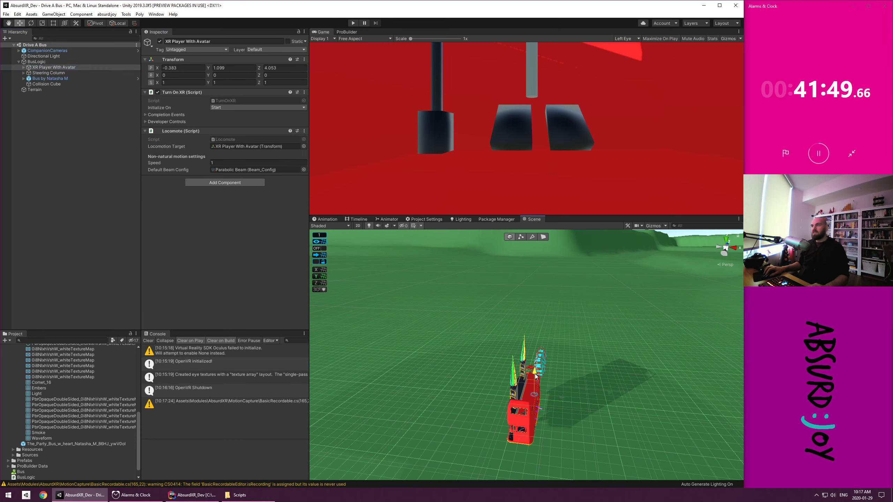
drag(535, 376, 536, 378)
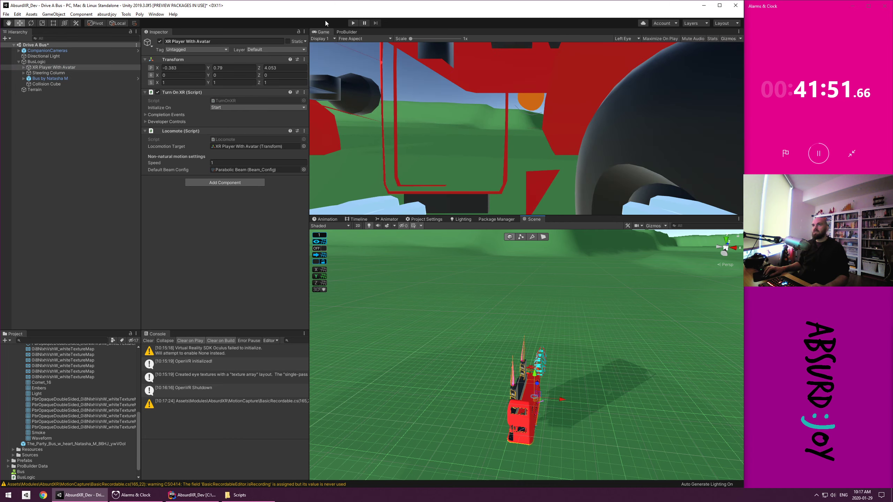
Play-test the scene while trying XR Player With Avatar heights of Y 0.94, 0.99 and 1.02, and stop the test
click(351, 24)
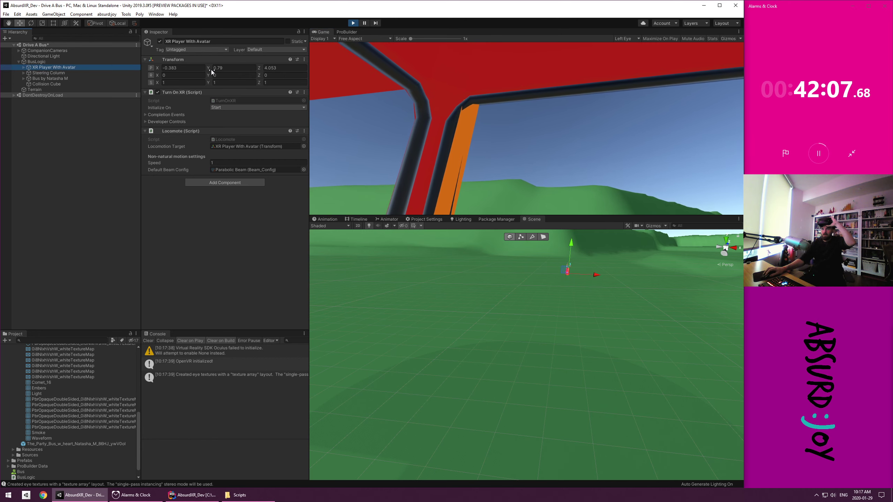
click(211, 67)
drag(210, 69, 212, 68)
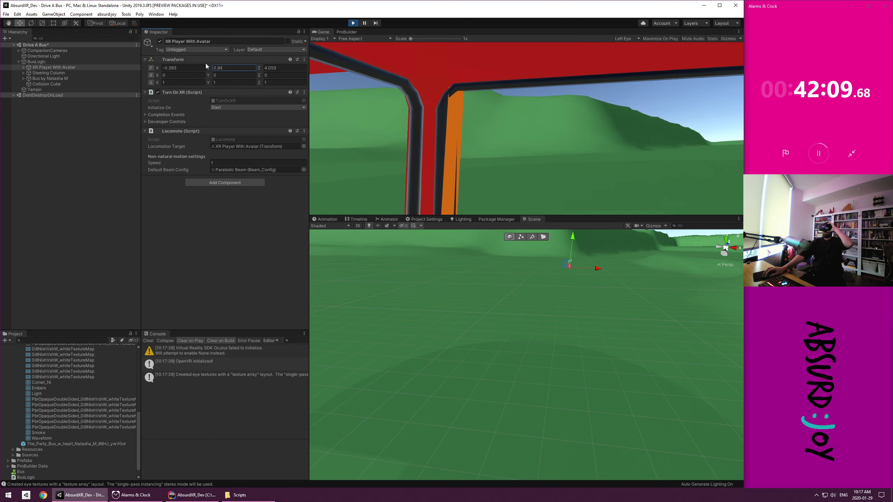
key(BackSpace)
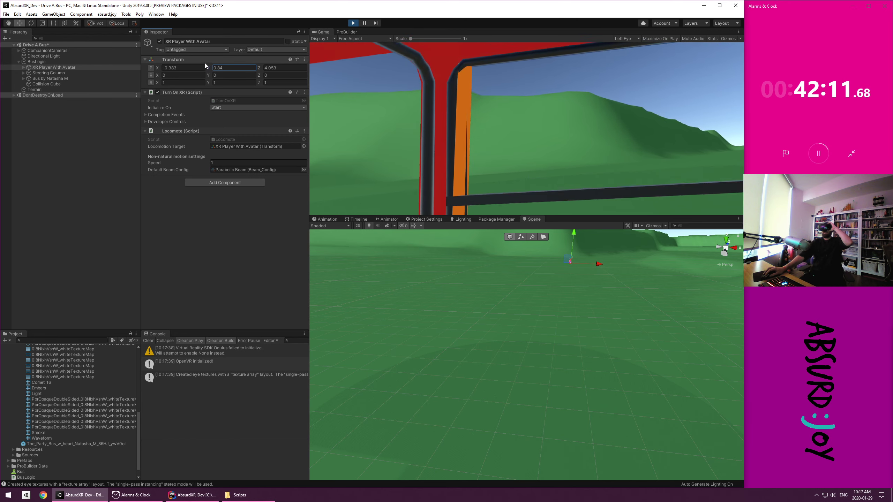
text(99)
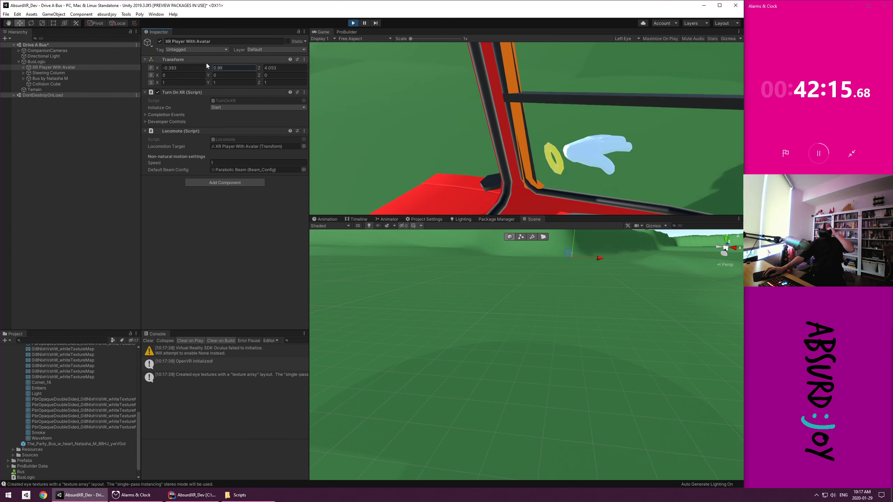
drag(206, 65, 208, 65)
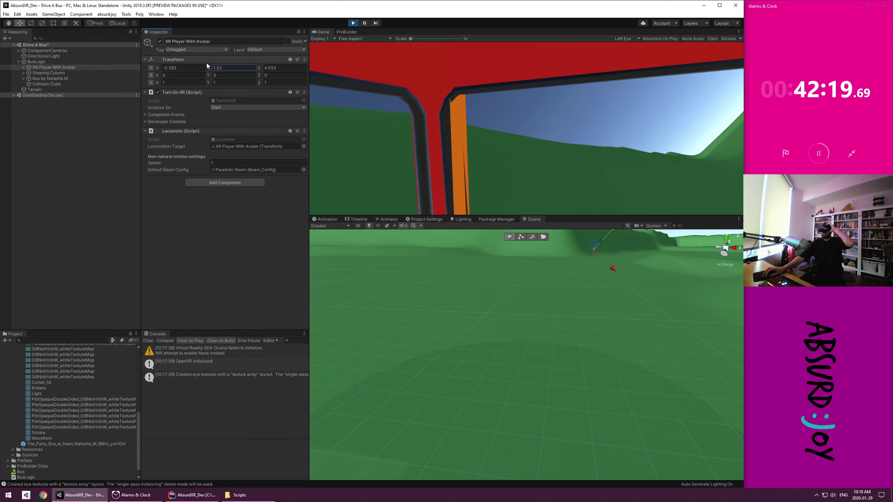
drag(207, 64, 192, 73)
click(352, 22)
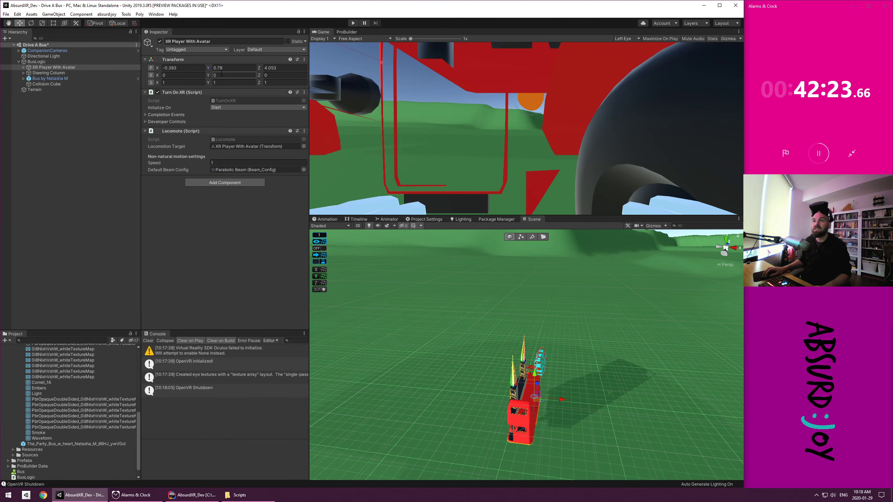
Set XR Player With Avatar's Y position to 1, play-test driving the bus in VR, and stop the test
text(1)
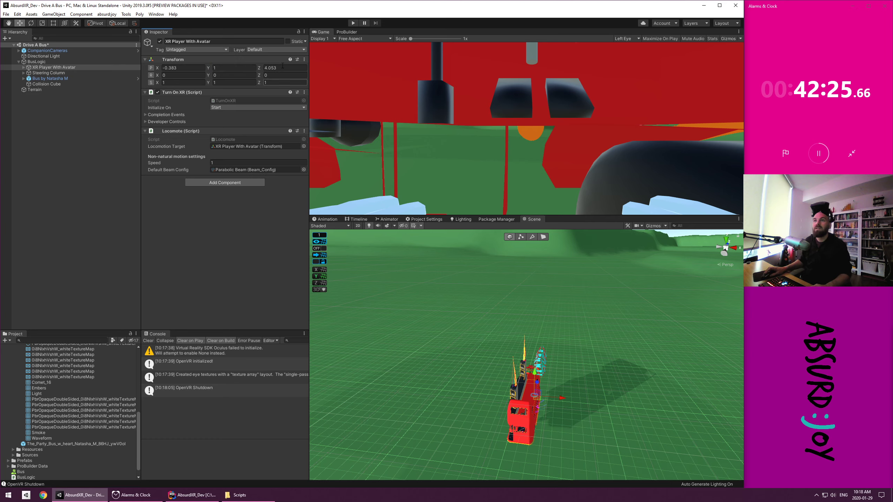
click(353, 23)
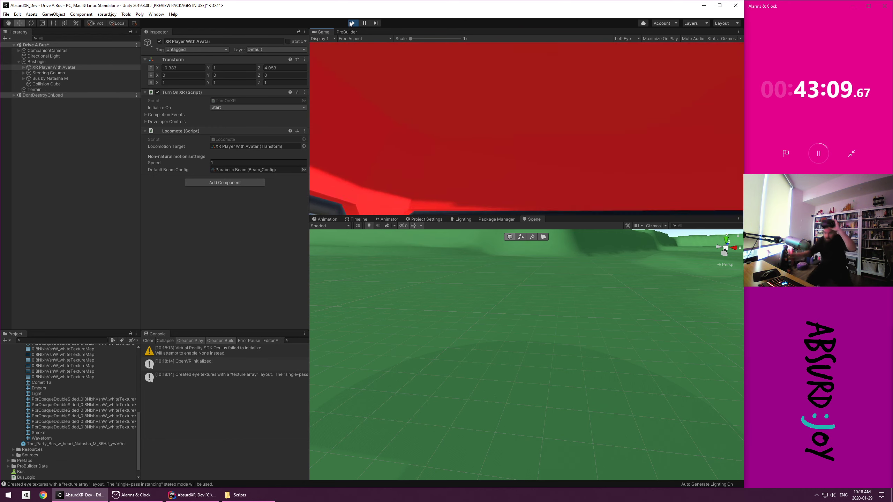
click(352, 23)
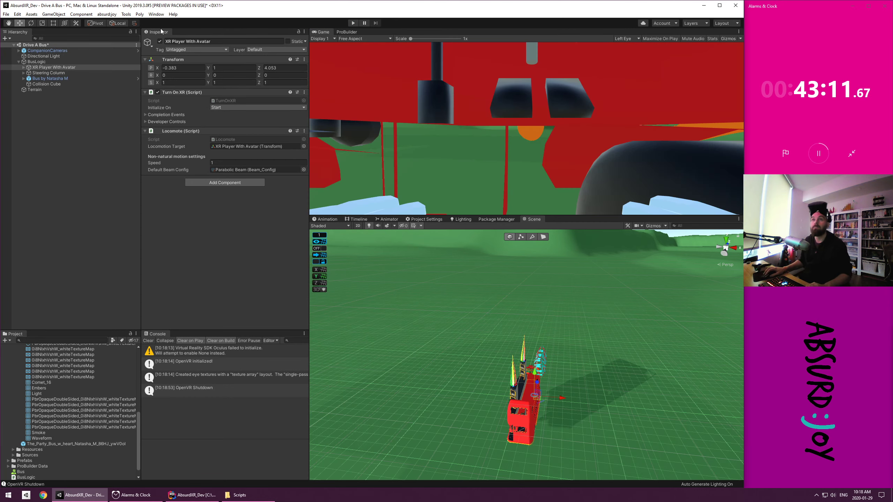
Disable the AJ Highlight Behaviour component on the Steering Wheel inside Steering Column's Vertical Pole
click(36, 74)
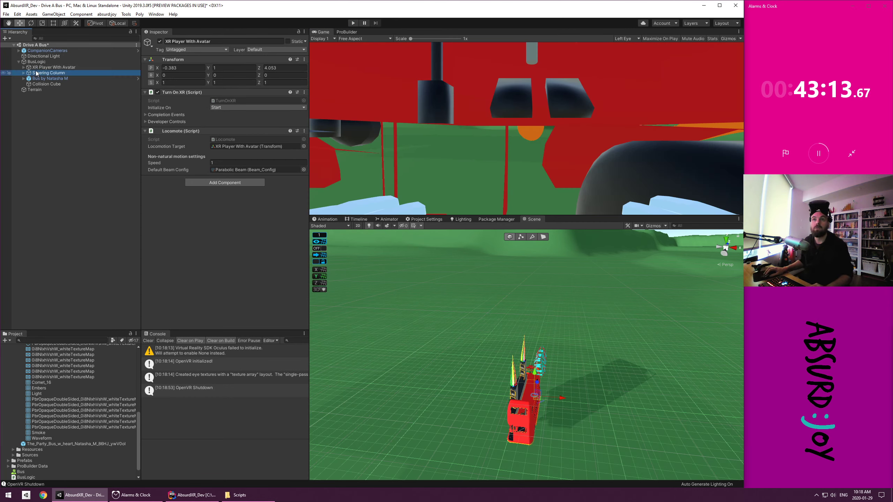
key(Right)
key(Right)
key(Down)
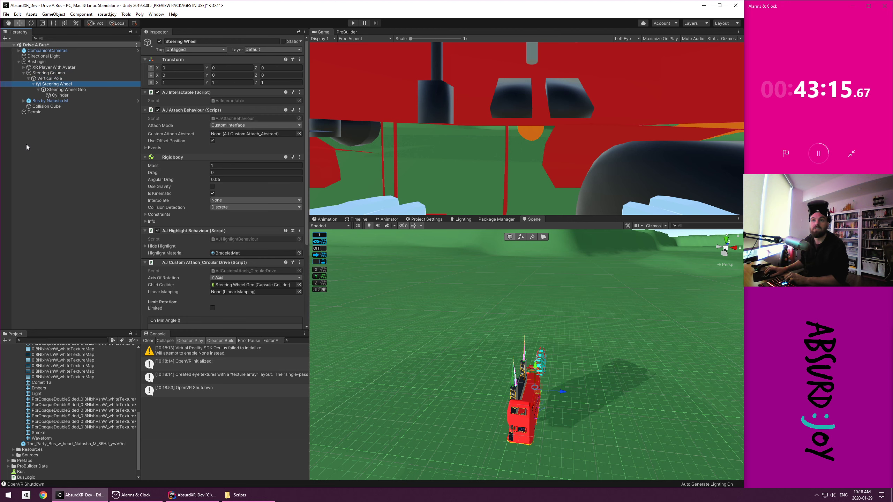
scroll(193, 238, down, 5)
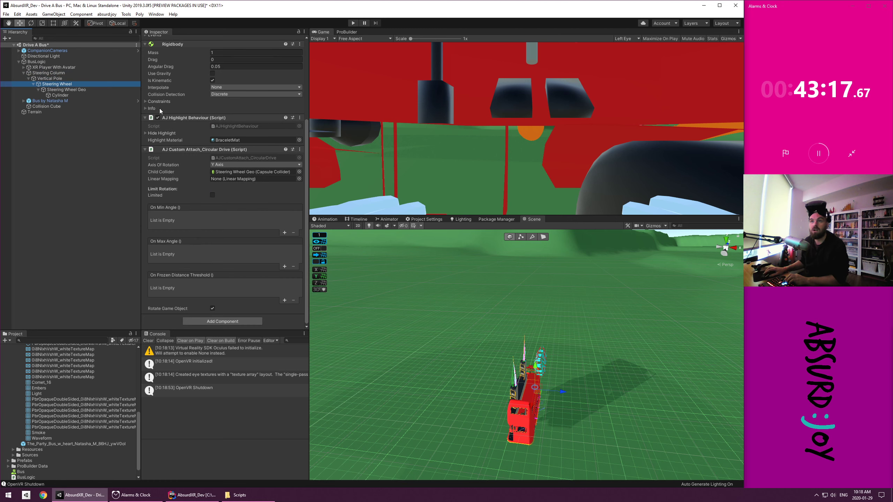
click(158, 118)
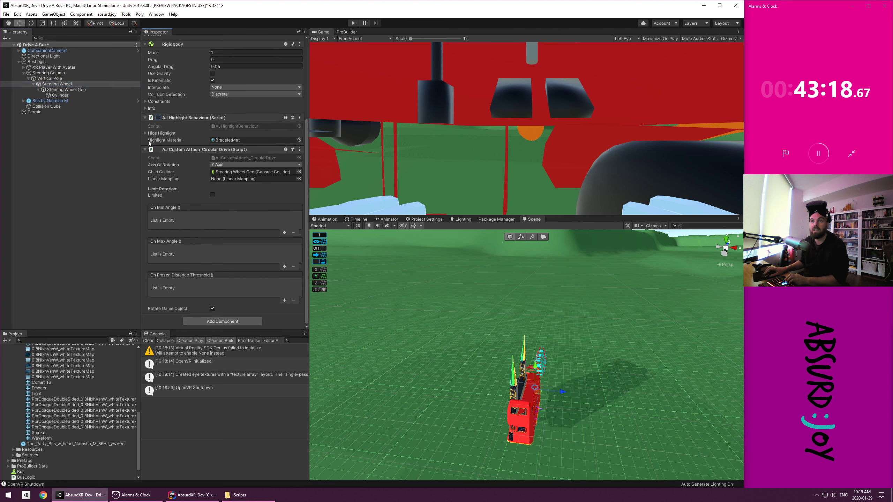
Delete the Avatar Hand objects under Left Hand Art Goes Here and Right Hand Art Goes Here in the player's Humanoid Avatar
click(19, 62)
click(19, 62)
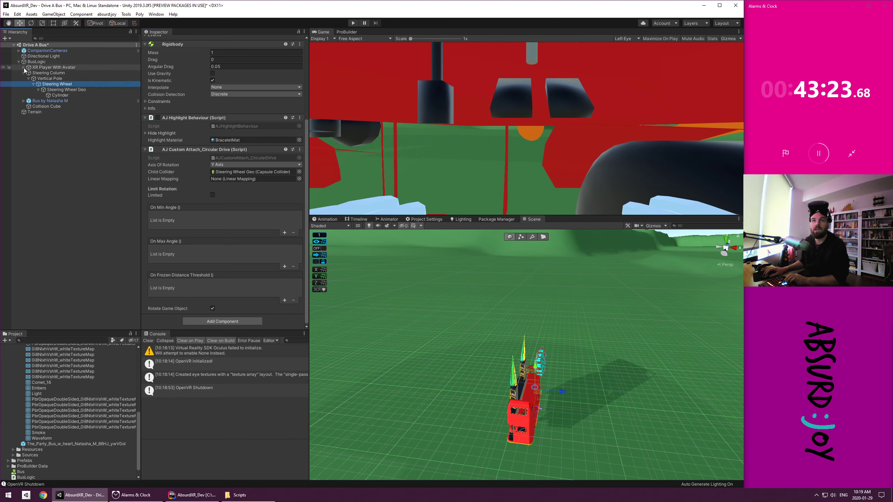
click(25, 68)
click(32, 87)
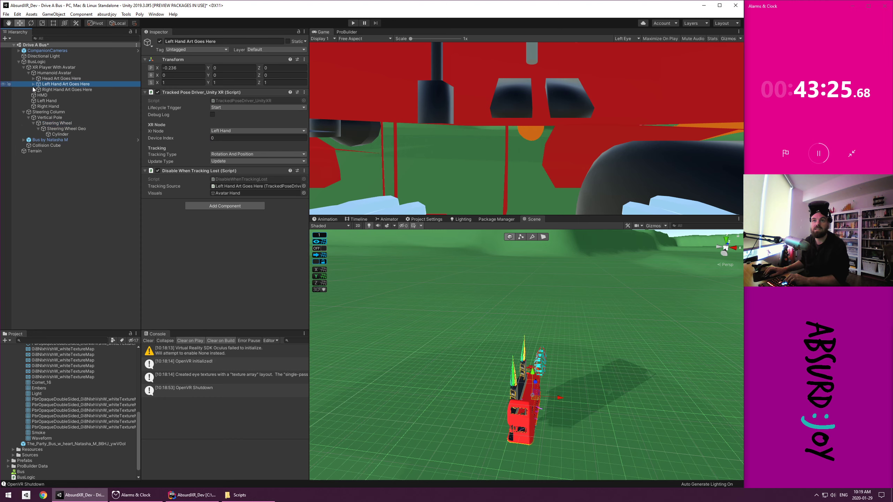
click(34, 86)
click(49, 90)
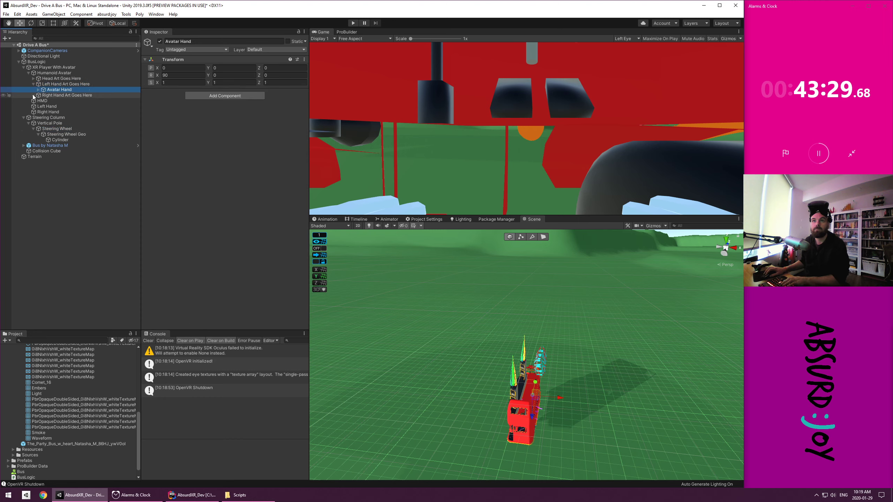
drag(34, 96, 36, 96)
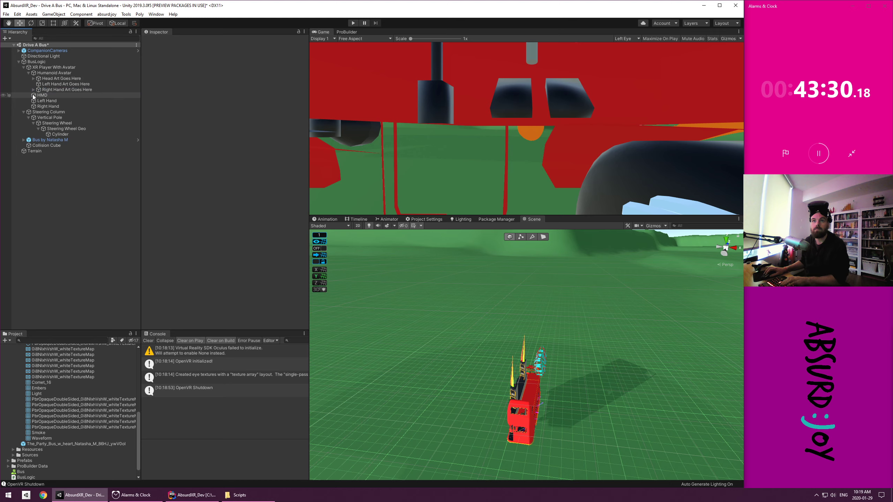
Add a Cube as a child of Left Hand Art Goes Here and scale it to X 0.1, Y 0.1, Z 0.15
right_click(52, 84)
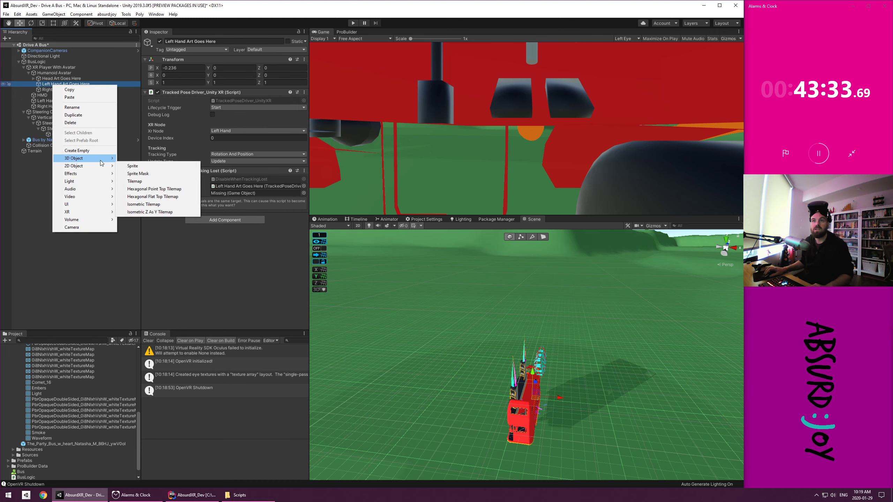
mouse_move(100, 159)
click(133, 158)
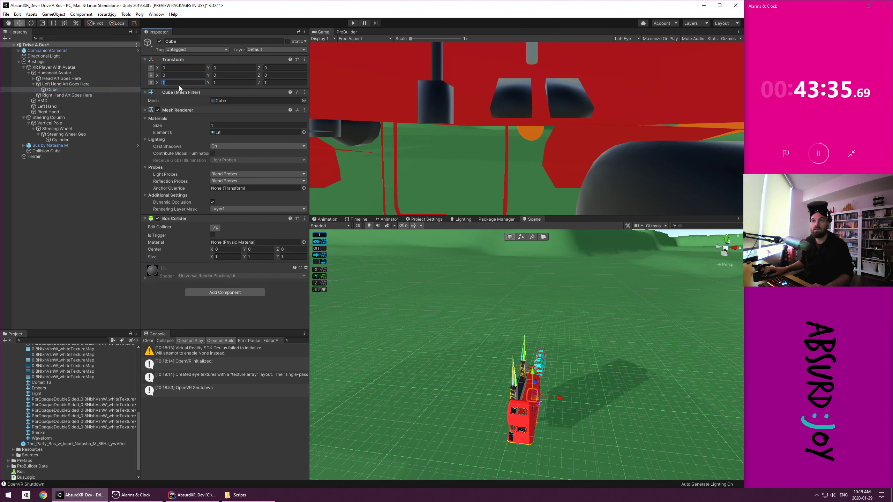
text(0.1)
key(Tab)
text(0.1)
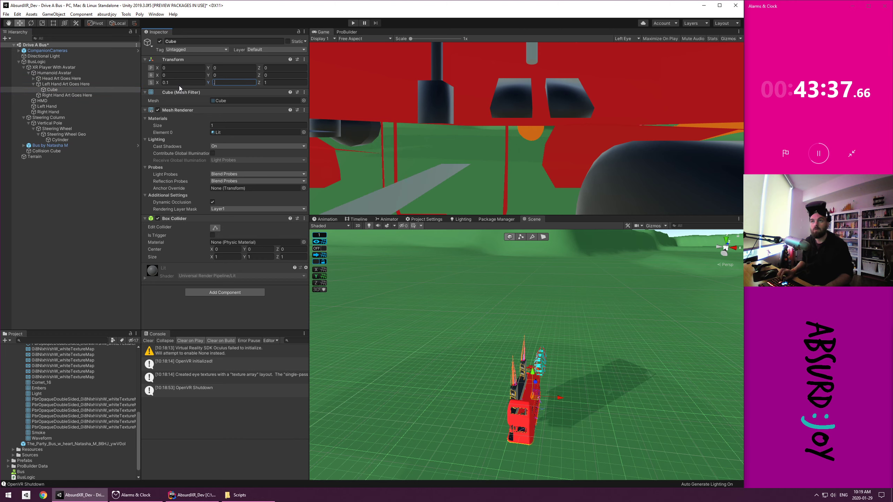
key(Tab)
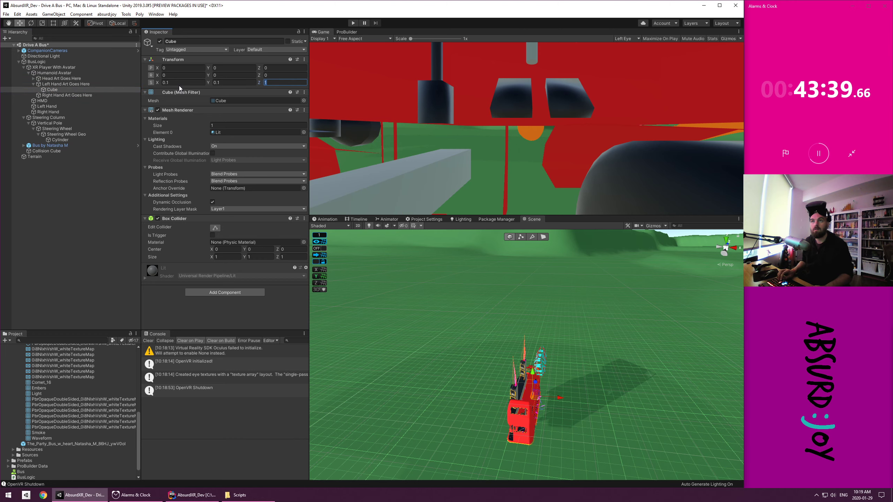
text(.2)
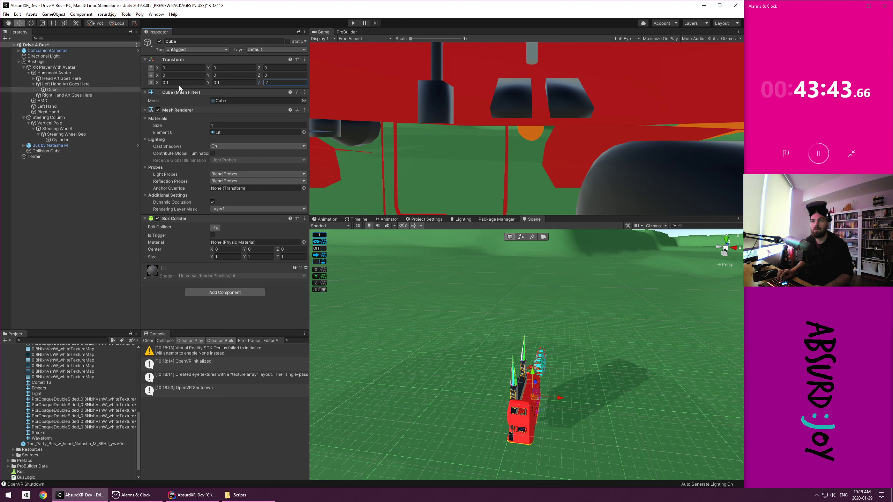
key(BackSpace)
text(15)
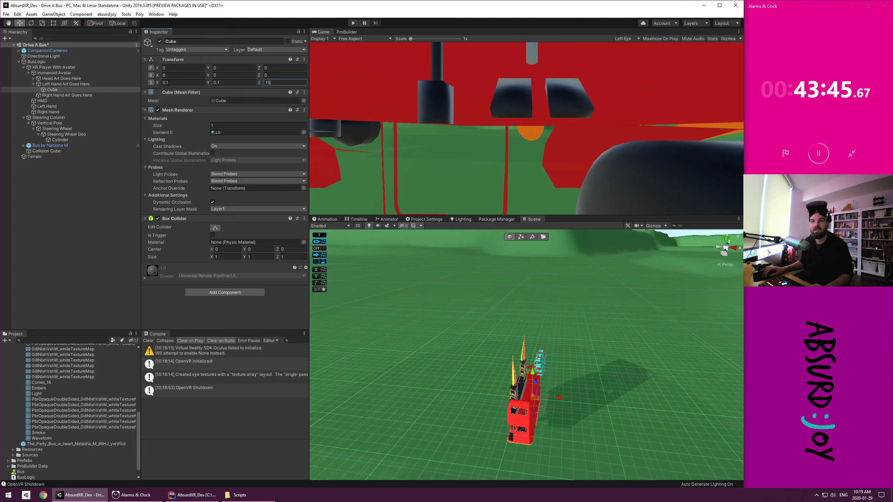
Duplicate the left-hand Cube and parent the copy under Right Hand Art Goes Here
click(56, 90)
key(ctrl+d)
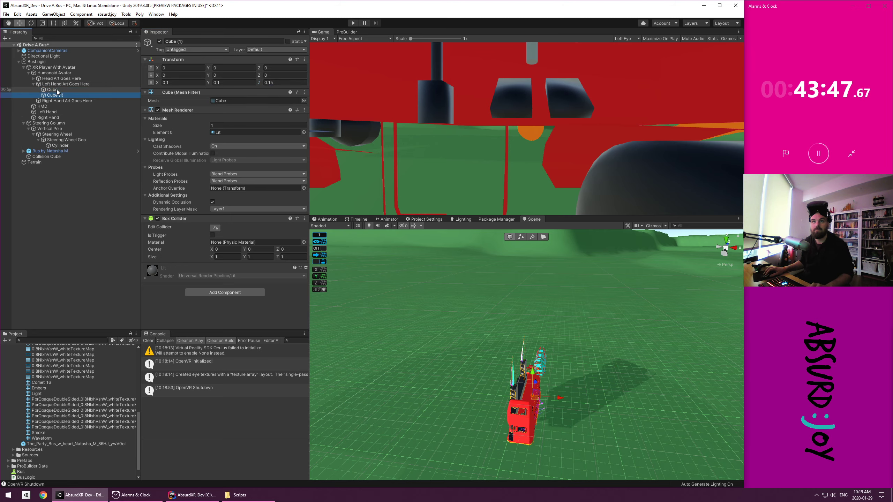
double_click(57, 91)
drag(57, 95, 60, 101)
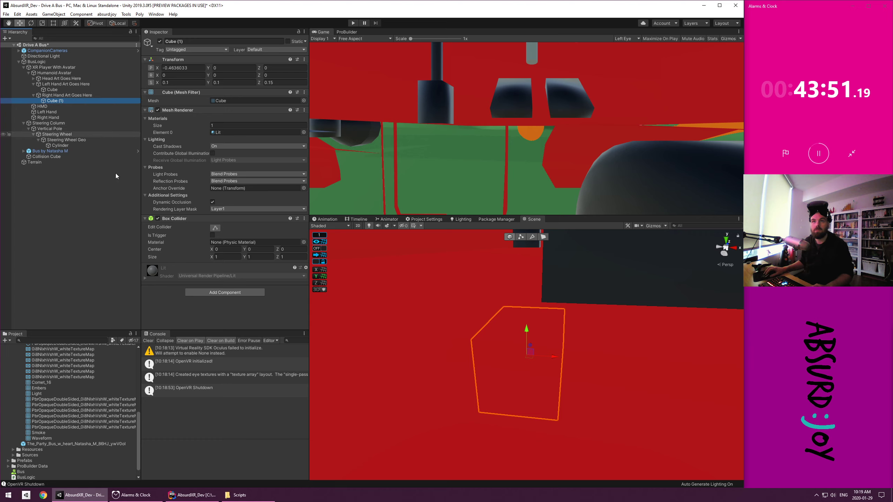
Disable the Box Collider on the cubes under Right Hand Art Goes Here and Left Hand Art Goes Here
click(174, 218)
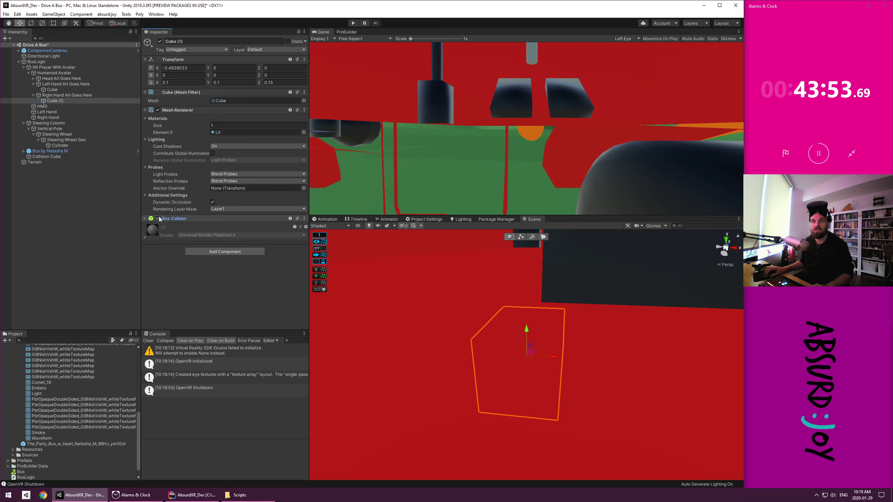
click(52, 90)
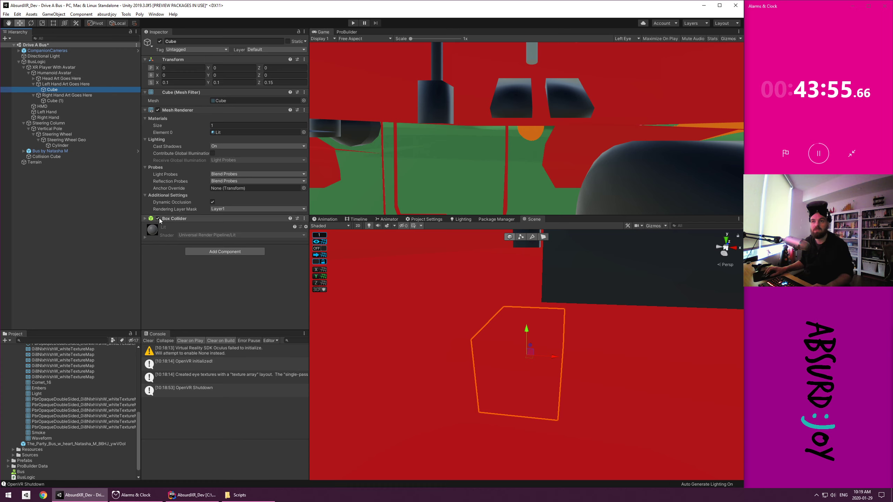
click(76, 239)
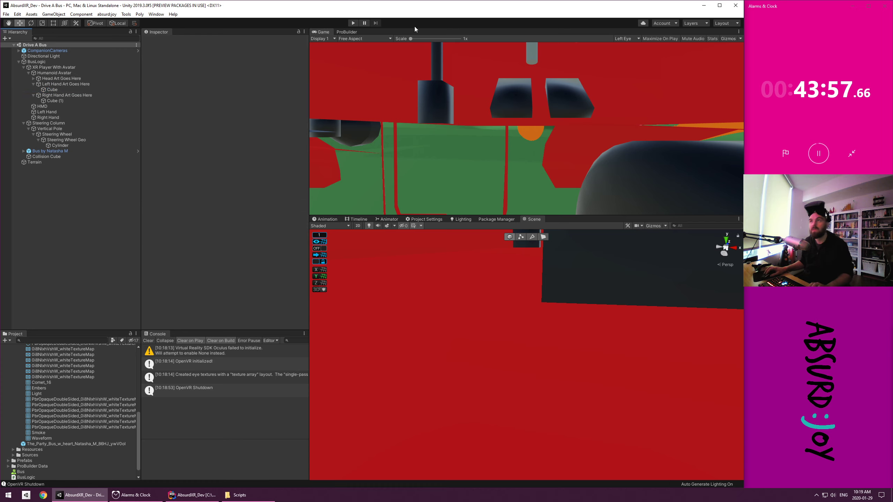
Run the scene twice to check how the cube hands behave in VR, stopping play mode after each test
click(354, 24)
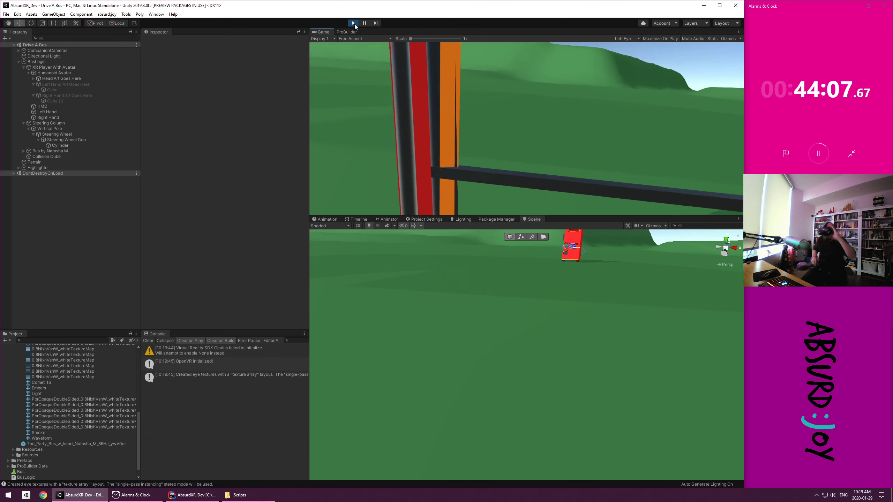
click(353, 24)
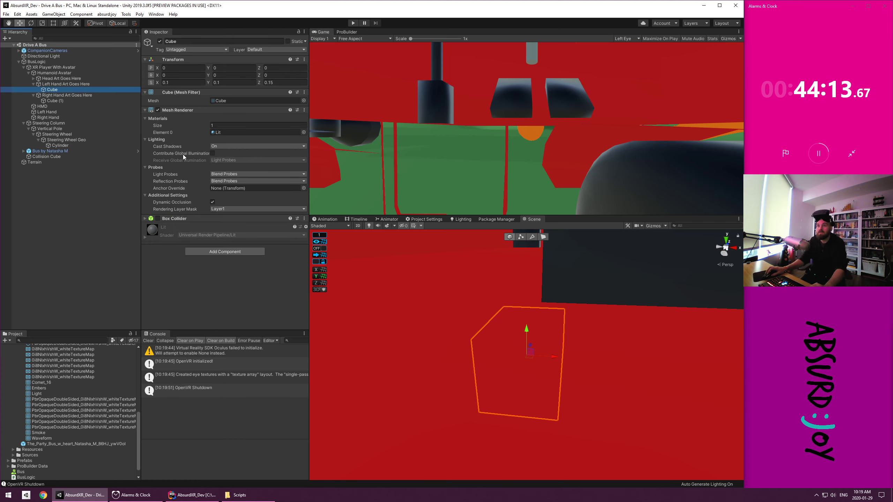
click(354, 23)
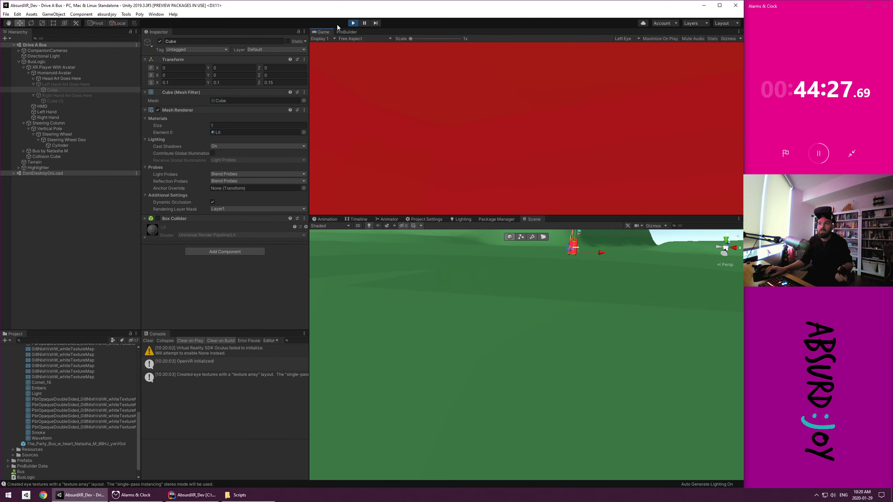
click(353, 23)
Assign each hand's own cube as the Visuals of Disable When Tracking Lost on Left and Right Hand Art Goes Here
click(63, 84)
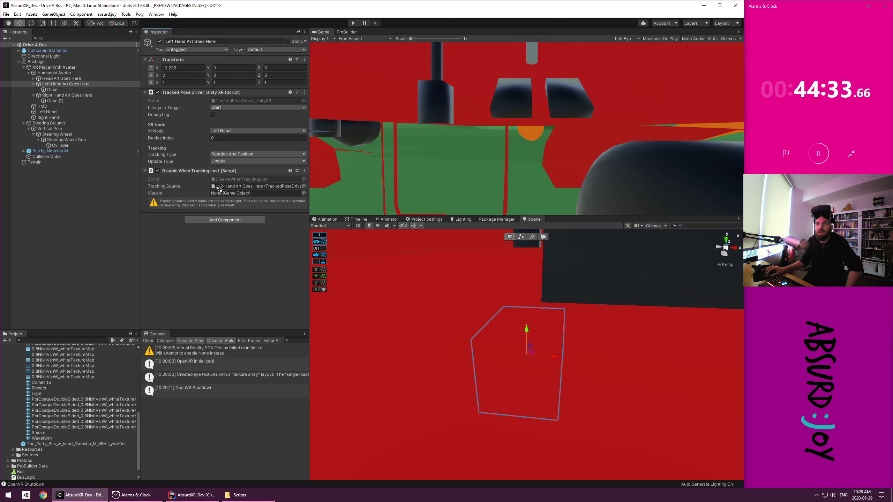
click(41, 95)
drag(53, 101, 227, 194)
Play-test the cube hands, save the scene, and test it again with Maximize On Play enabled
click(353, 23)
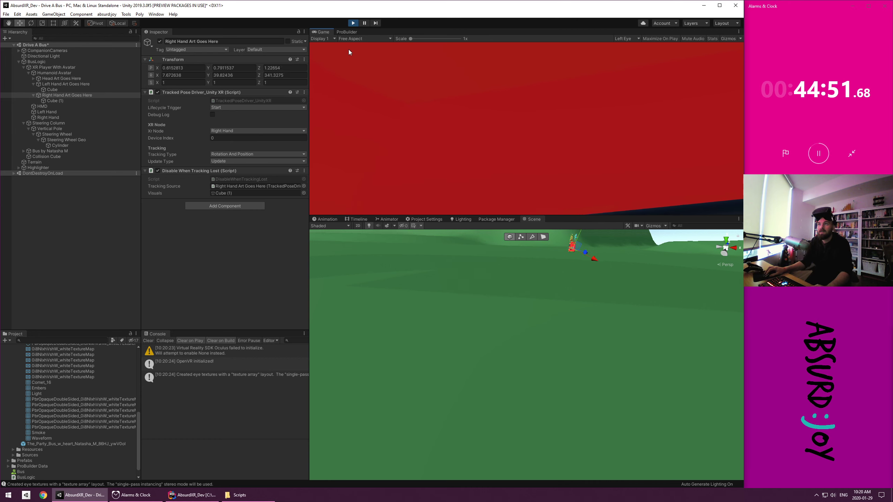
click(357, 23)
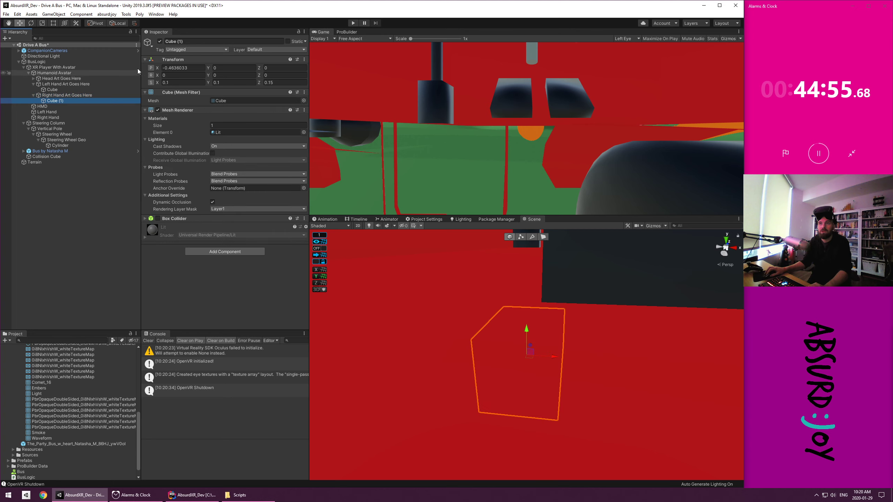
click(93, 247)
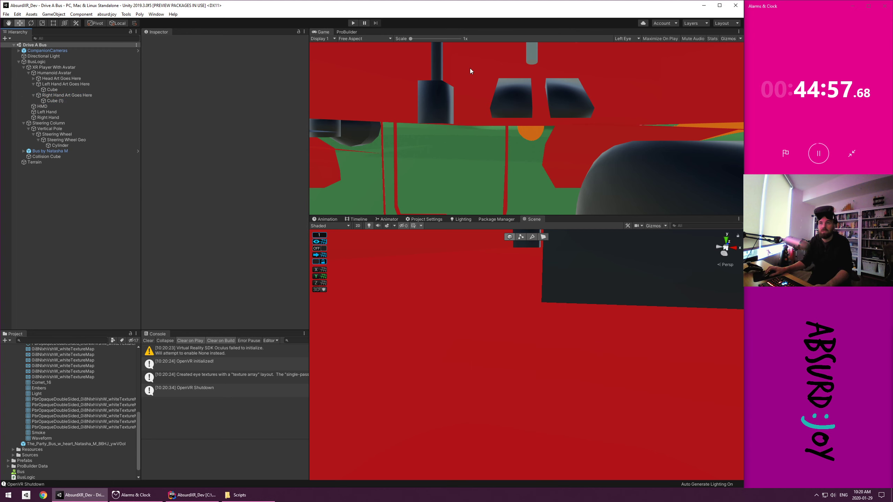
click(353, 22)
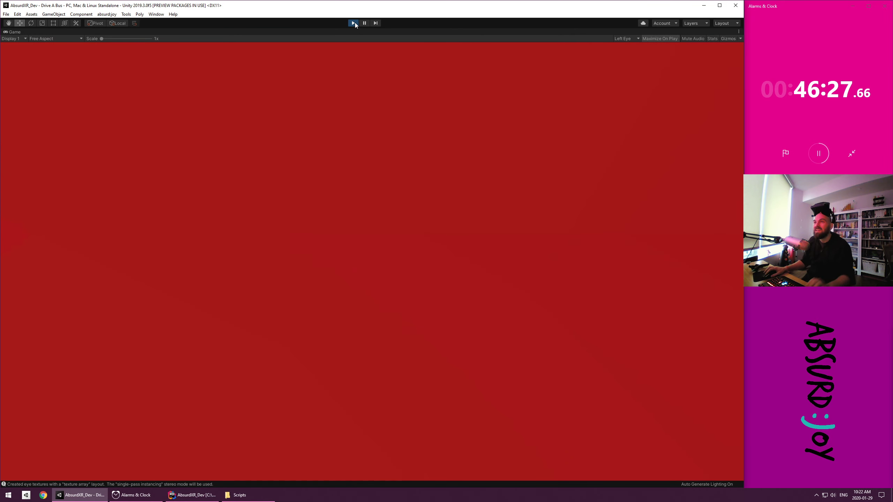
click(353, 23)
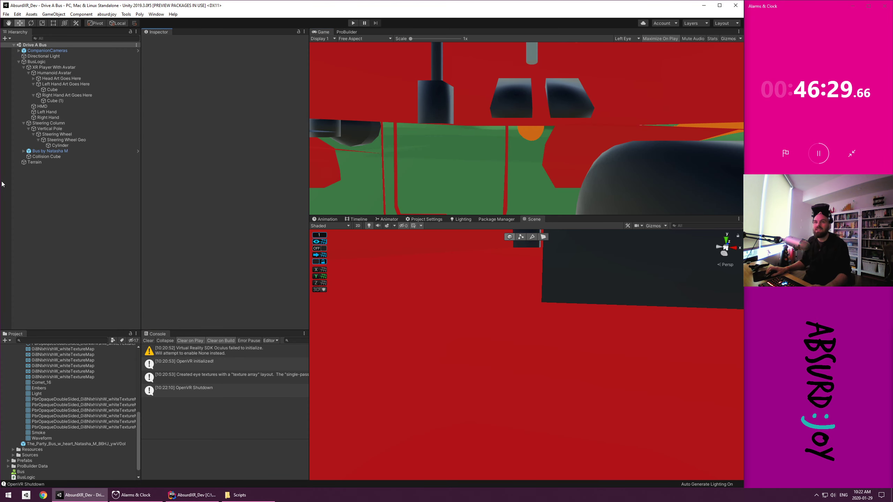
Open the Terrain's Paint Trees settings and frame the whole terrain from above in the Scene view
click(25, 164)
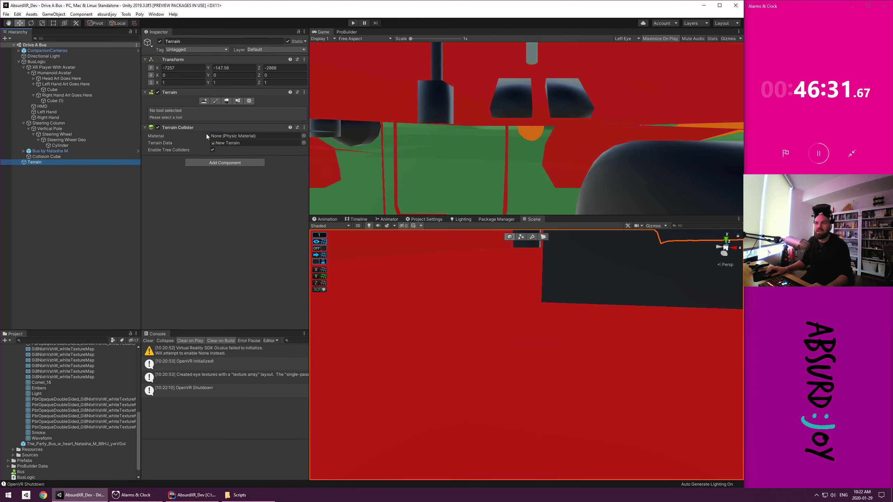
click(226, 101)
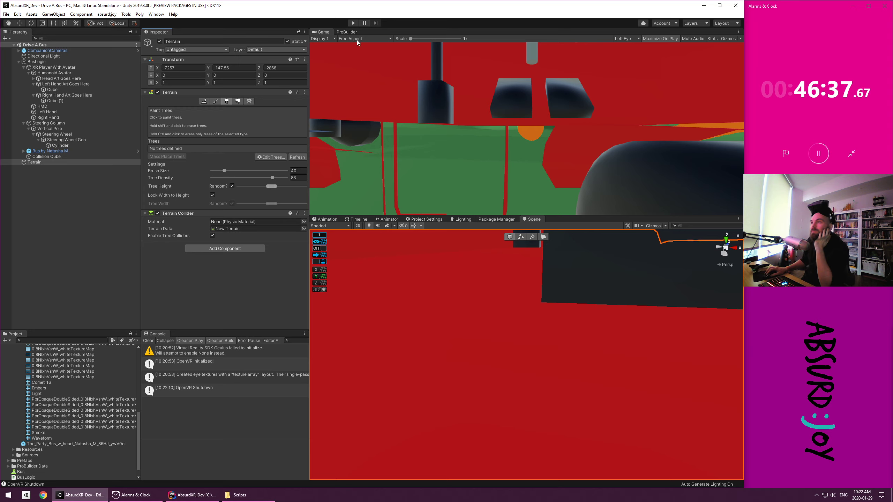
scroll(483, 353, down, 6)
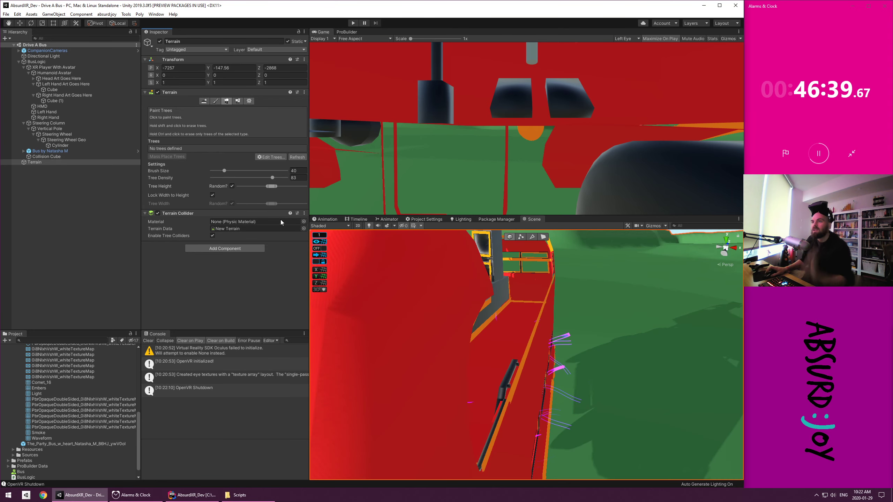
click(37, 164)
key(f)
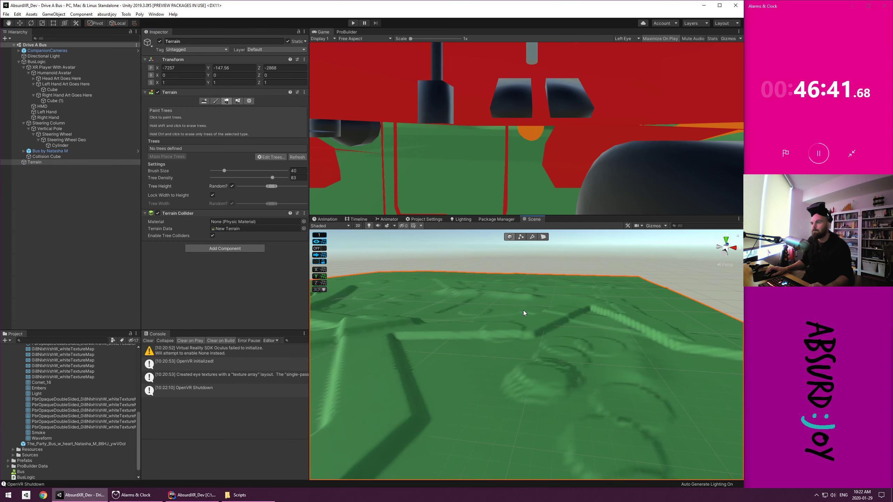
alt+drag(523, 310, 446, 363)
key(f)
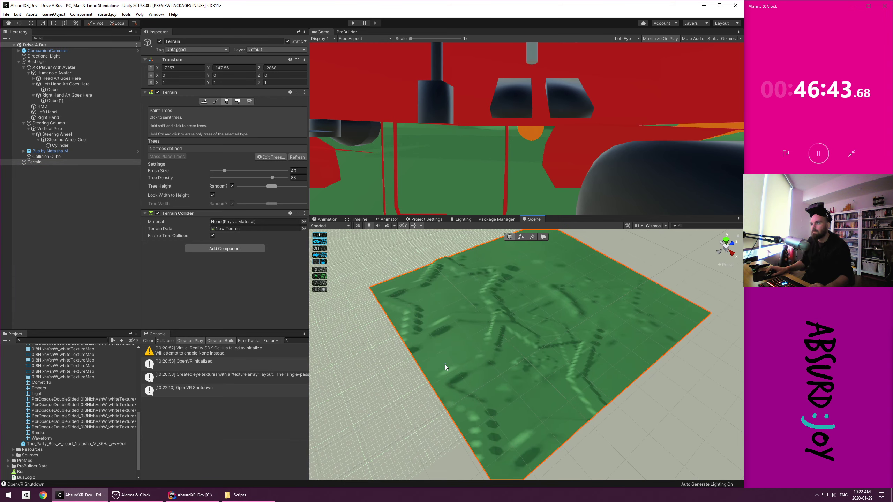
Create a Cube at the root of the scene and name it Tree
click(47, 206)
right_click(48, 200)
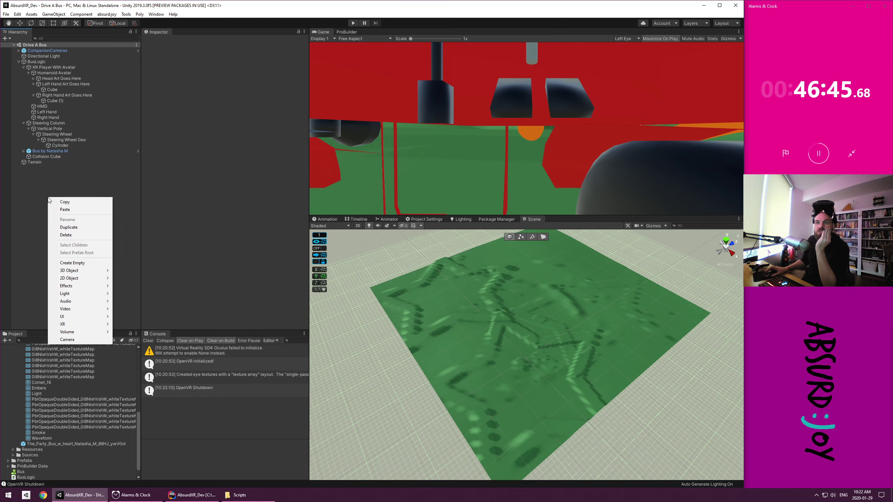
mouse_move(71, 269)
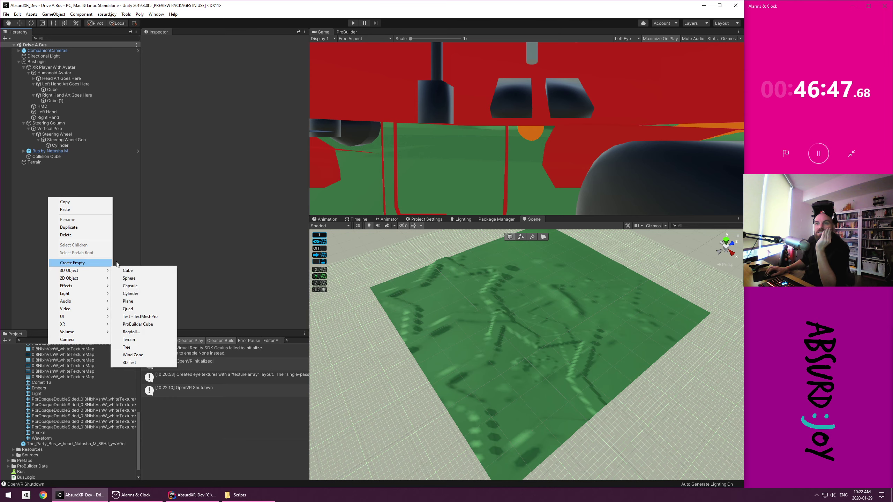
click(127, 271)
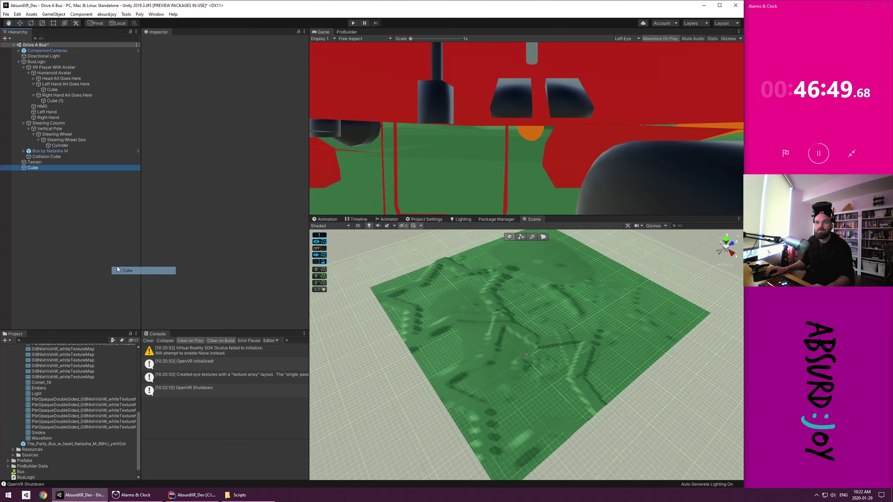
text(f)
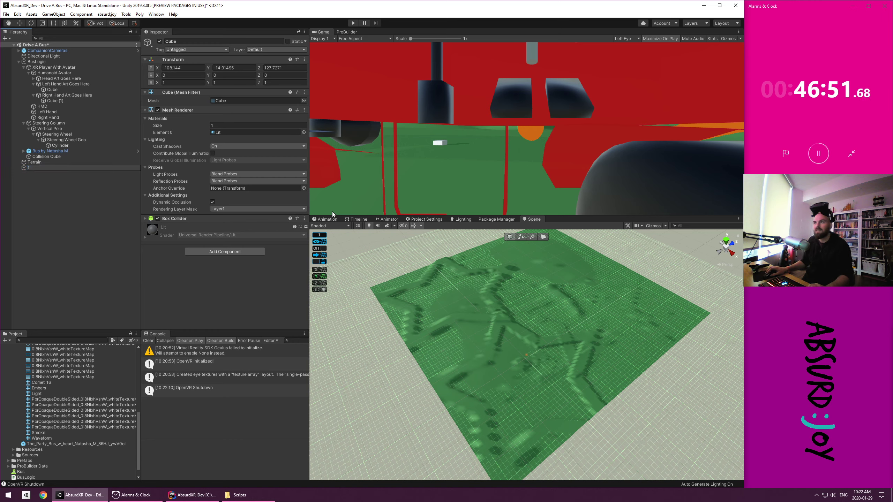
click(63, 198)
click(24, 168)
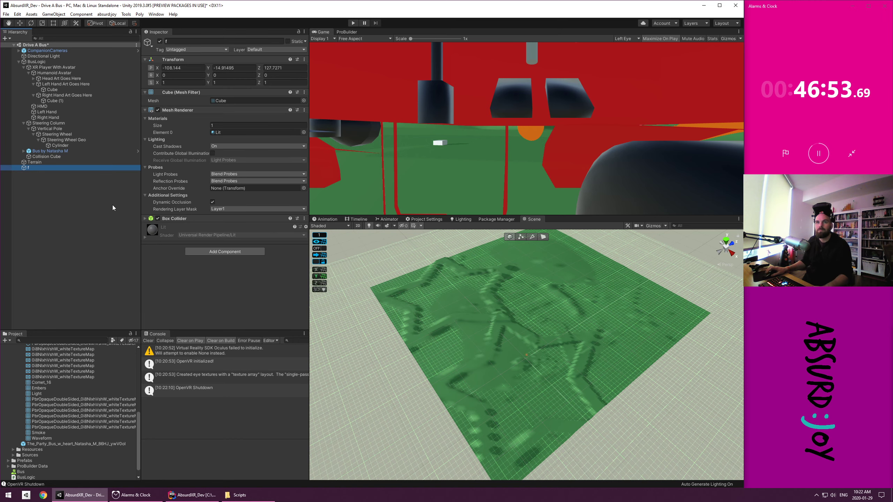
text(Tree)
key(Return)
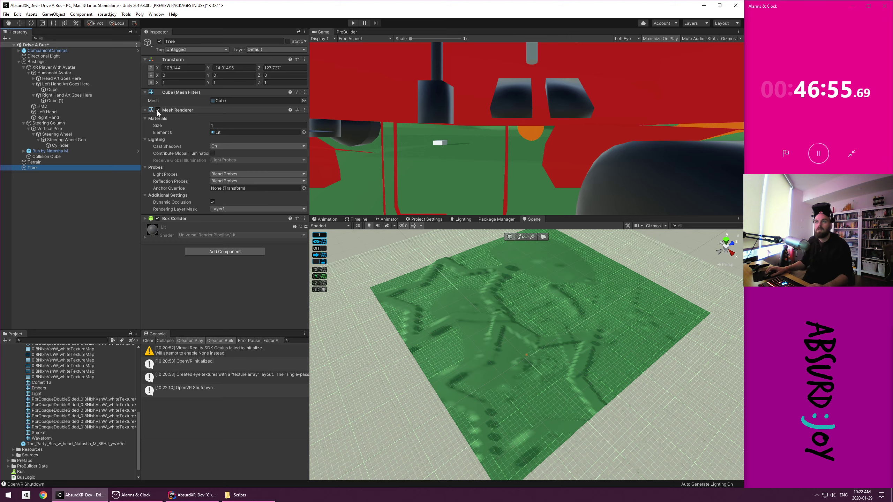
Raise the Tree cube out of the ground to about Y -14.43
key(f)
alt+drag(632, 445, 526, 295)
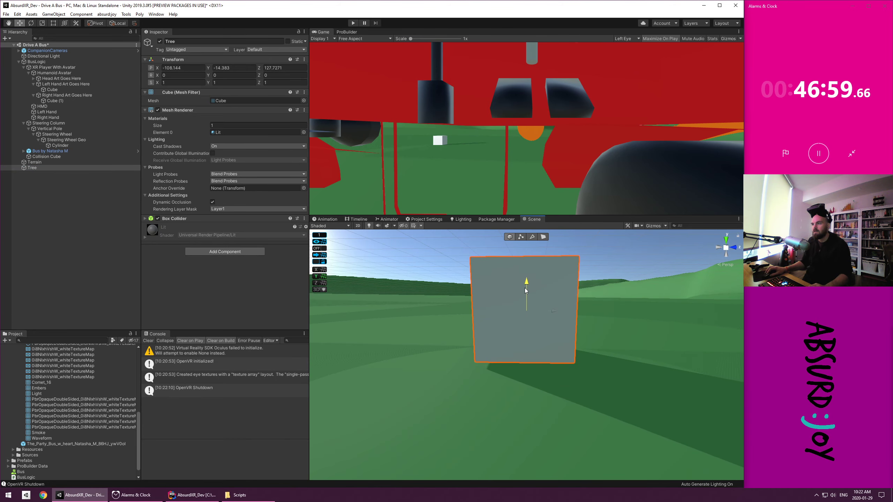
click(36, 169)
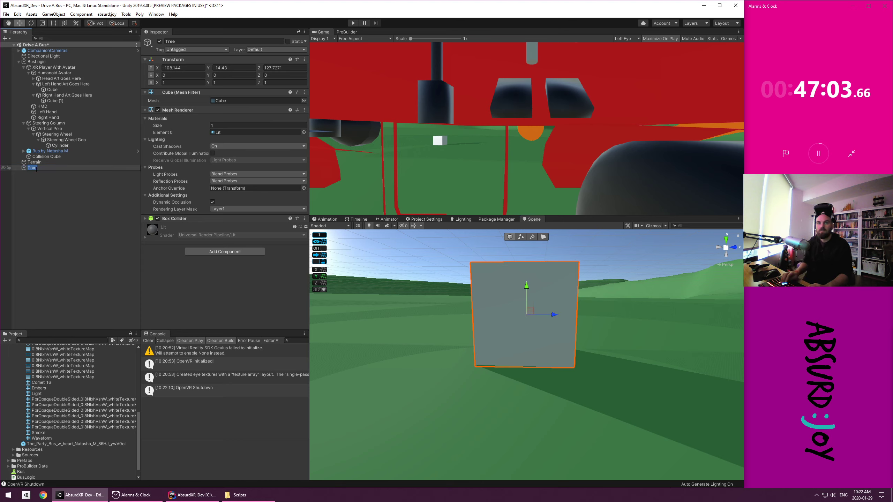
Put Tree under a new empty GameObject, zero its local position, and raise the parent to about Y -14.42
right_click(28, 215)
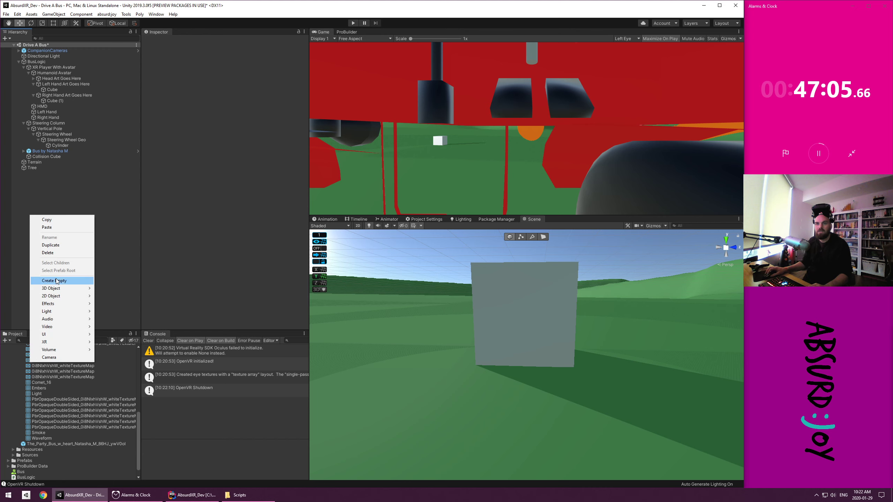
click(55, 279)
drag(32, 168, 41, 174)
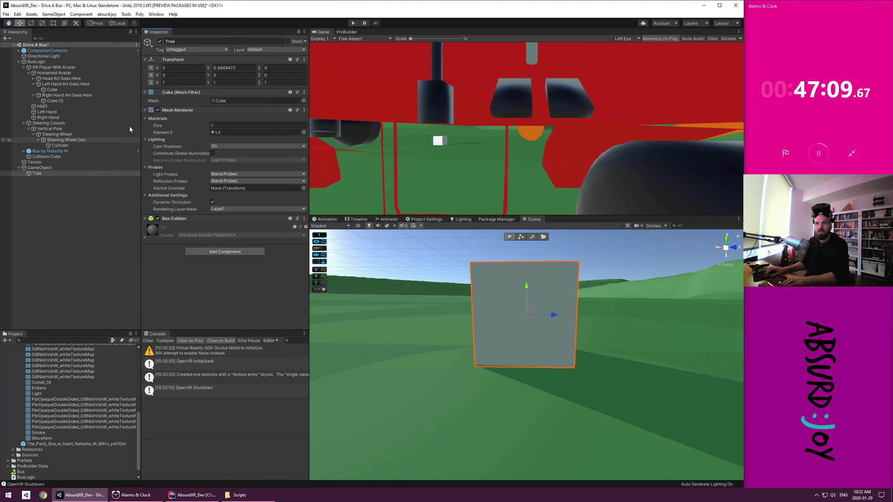
click(151, 68)
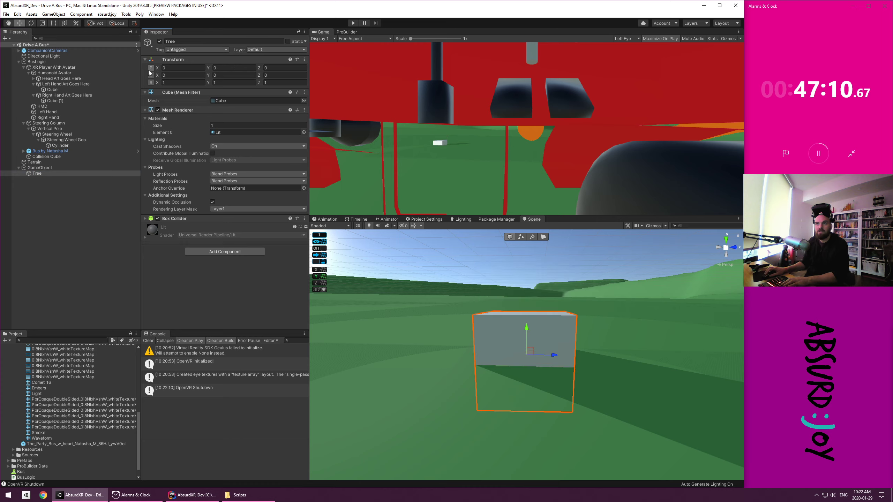
click(40, 168)
drag(527, 316, 529, 288)
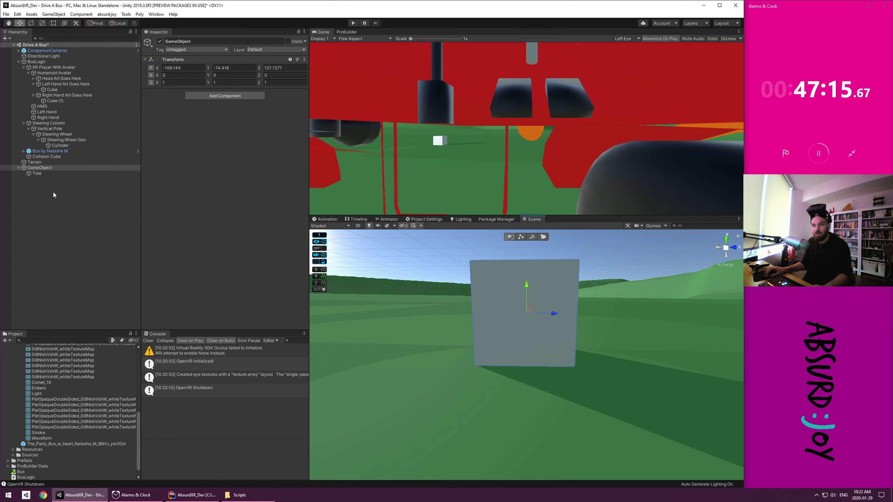
Rename the Tree cube under GameObject as Roots and remove its Box Collider
click(44, 174)
key(F2)
text(Roots)
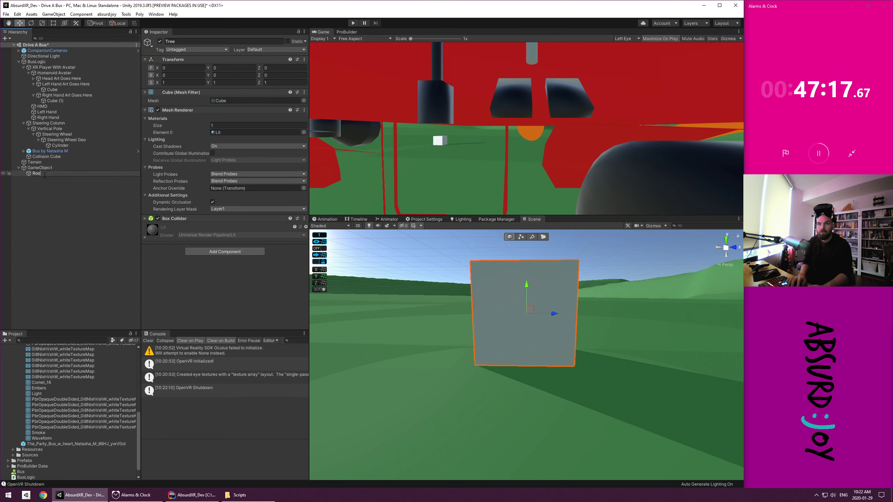
click(305, 219)
click(332, 236)
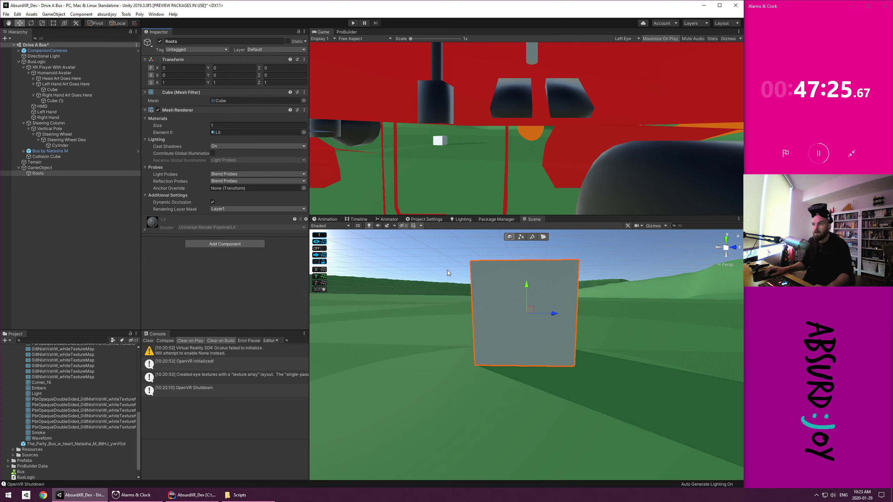
Flatten the Roots cube to a Y scale of about 0.058 and lower it to about Y -0.494
key(r)
drag(526, 285, 526, 324)
key(w)
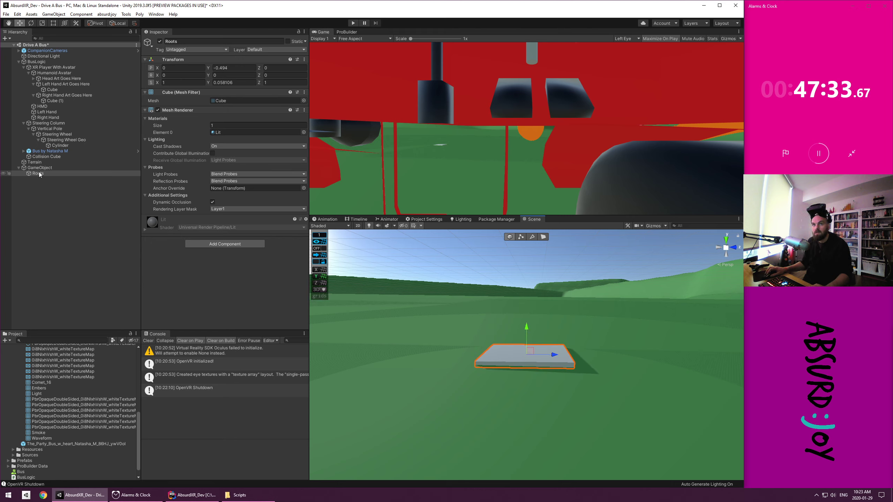
Duplicate the Roots cube under GameObject and rename the copy as Trunk
key(ctrl+d)
key(F2)
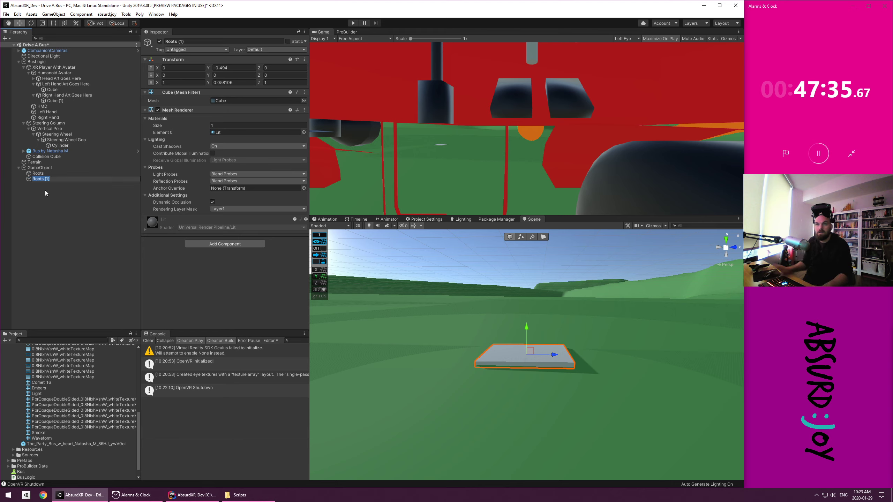
text(Trunk)
key(Return)
Scale Trunk to about 0.776 in X and Z, and stretch its Y scale to about 5.45
key(r)
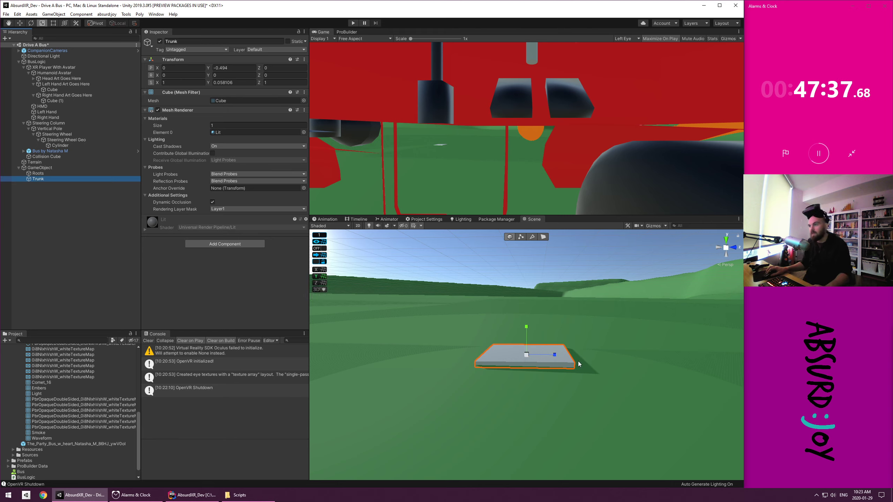
drag(532, 361, 526, 363)
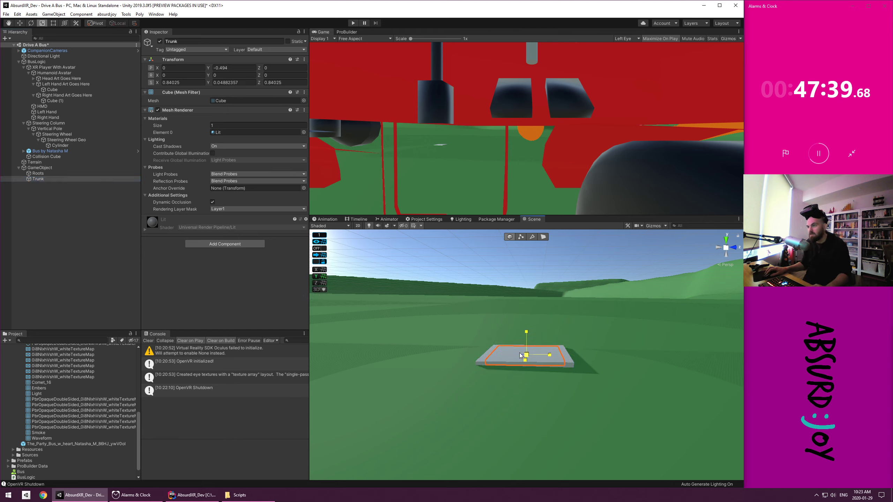
drag(526, 327, 247, 292)
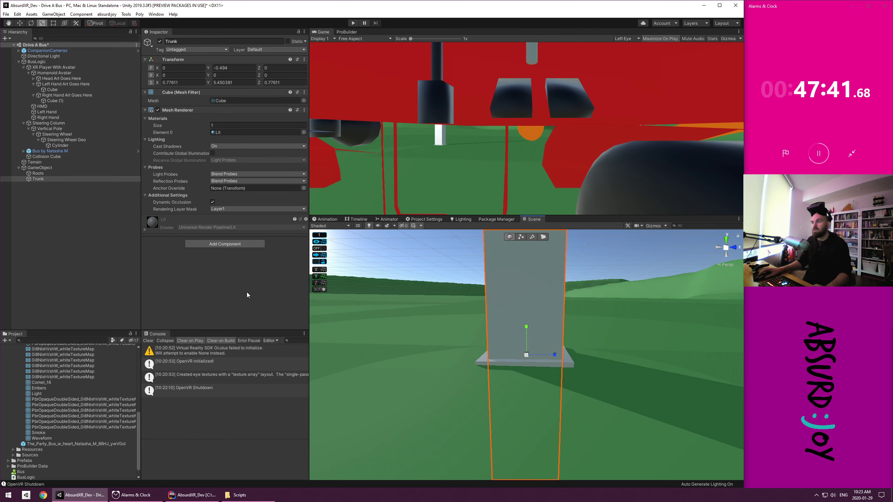
Raise Trunk to a local Y position of 2.27 so it stands on the Roots slab
scroll(474, 429, down, 12)
key(w)
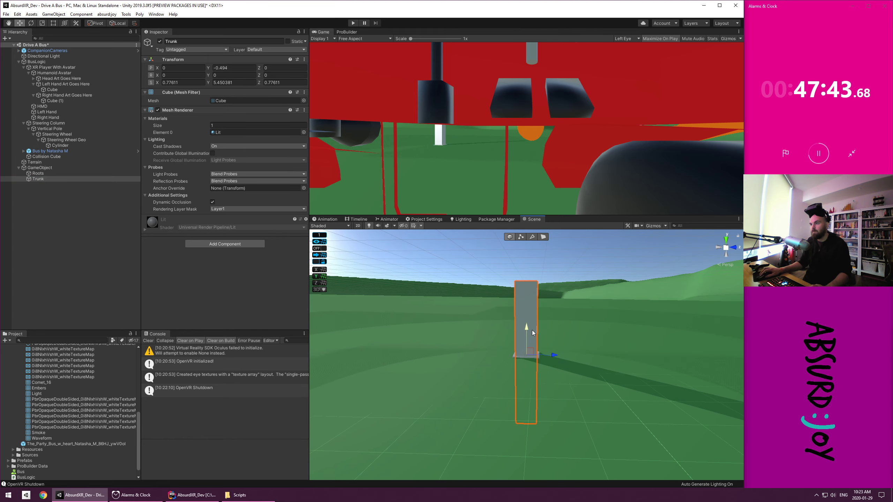
drag(532, 330, 532, 264)
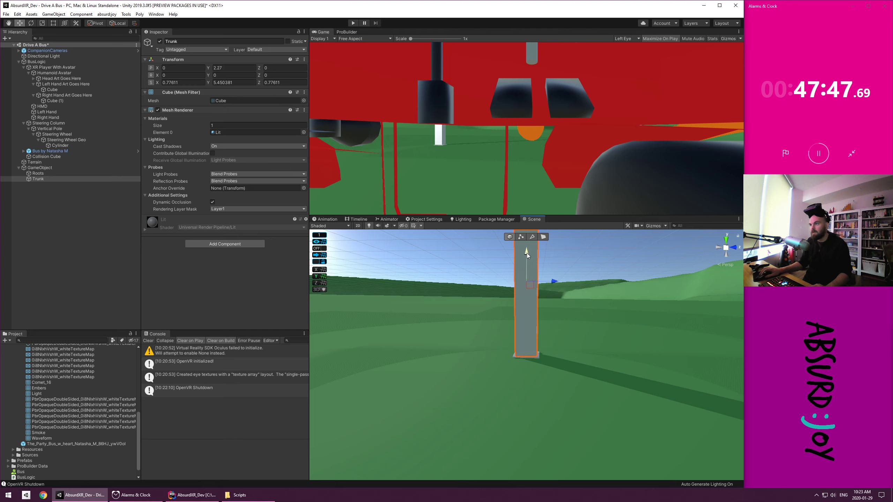
key(ctrl+z)
click(42, 214)
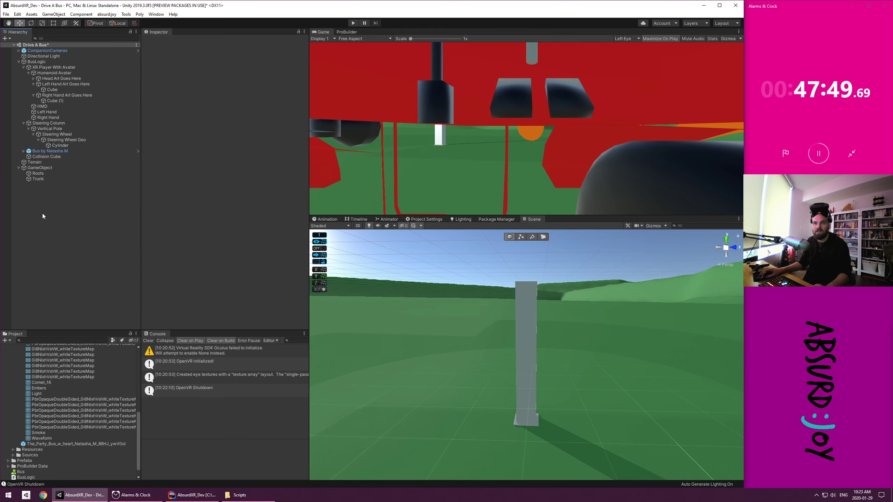
Create a 3D Tree object as a child of Trunk
click(43, 179)
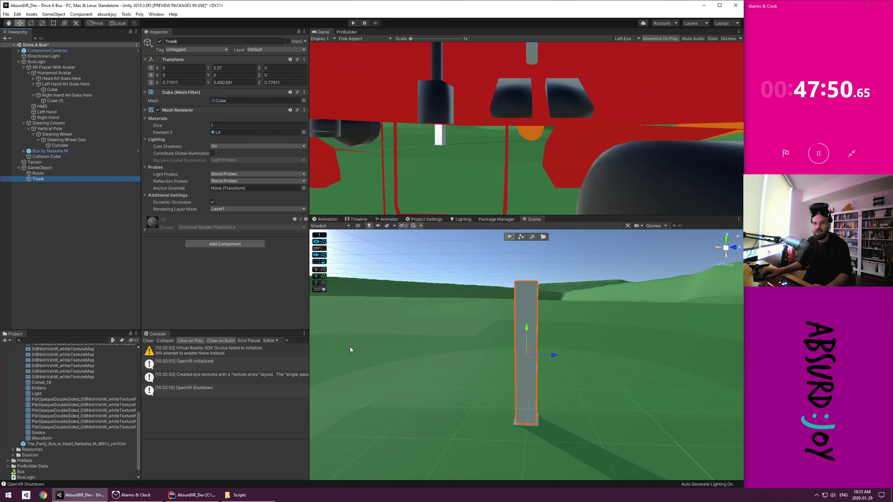
right_click(37, 180)
mouse_move(74, 258)
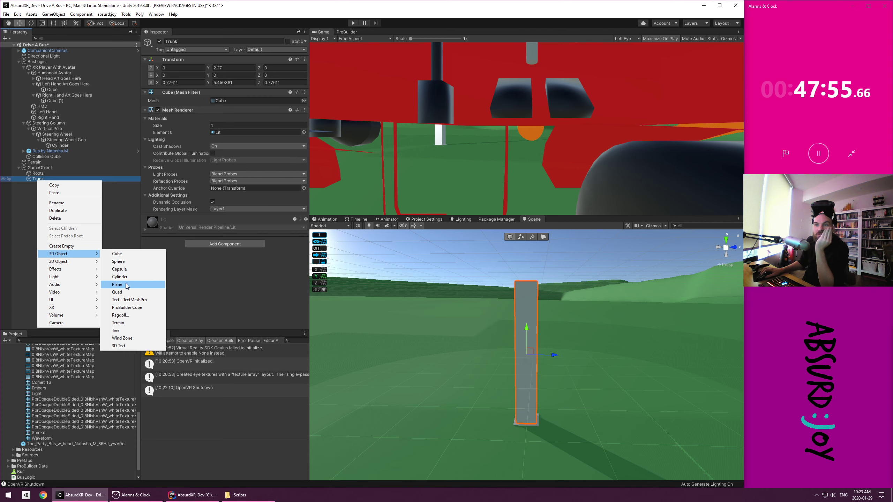
click(128, 333)
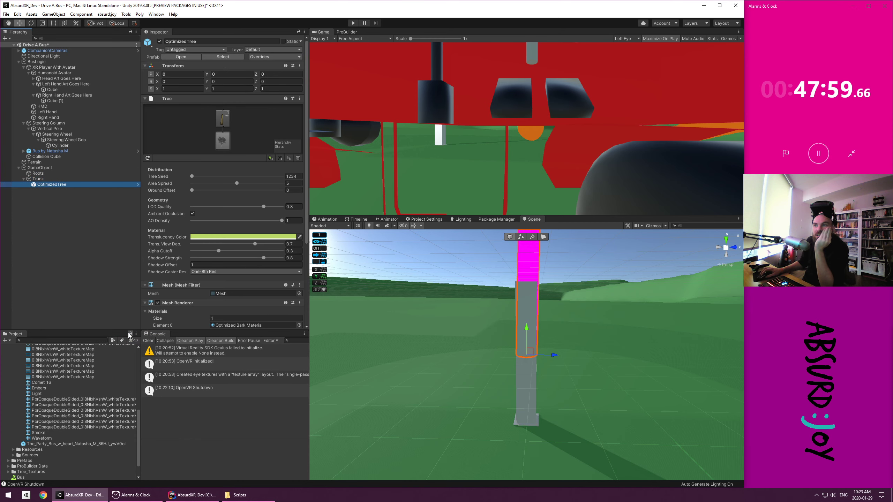
scroll(498, 343, down, 10)
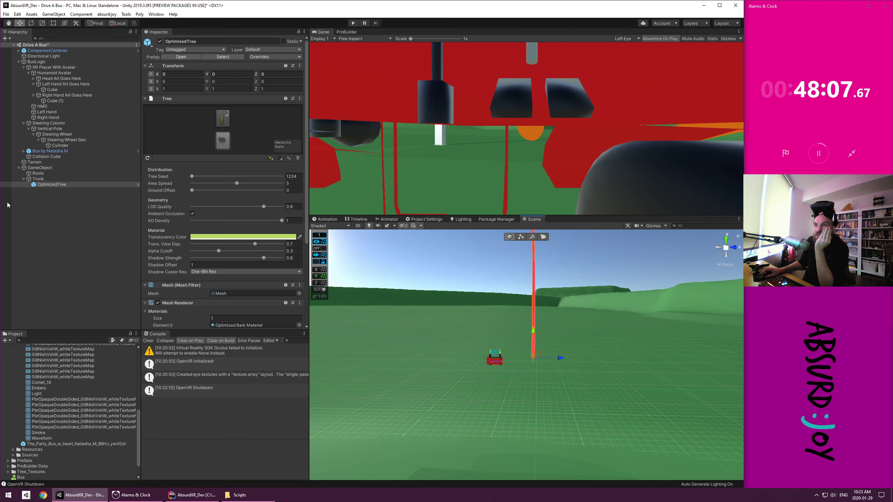
Move OptimizedTree out of Trunk to the scene's top level, above GameObject, and reset its scale to 1
drag(43, 186, 42, 165)
click(151, 88)
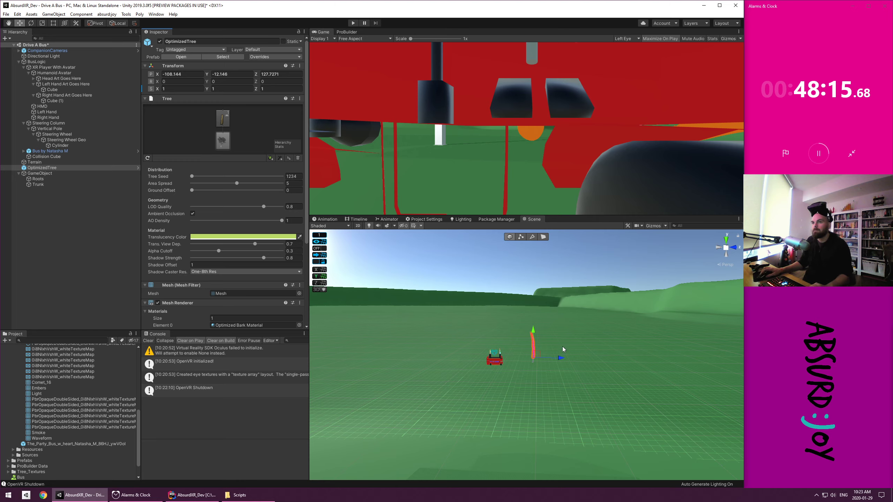
key(f)
alt+drag(564, 359, 357, 336)
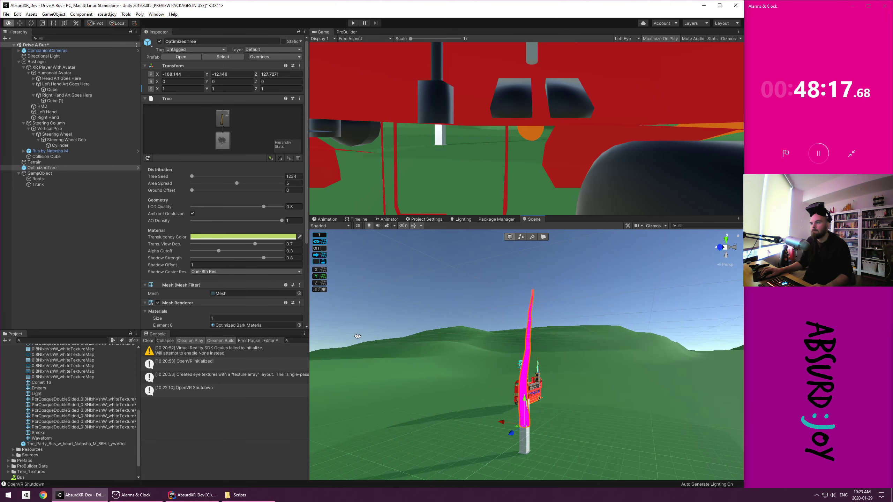
Delete the cube-built GameObject together with its Roots and Trunk cubes
click(48, 173)
key(Delete)
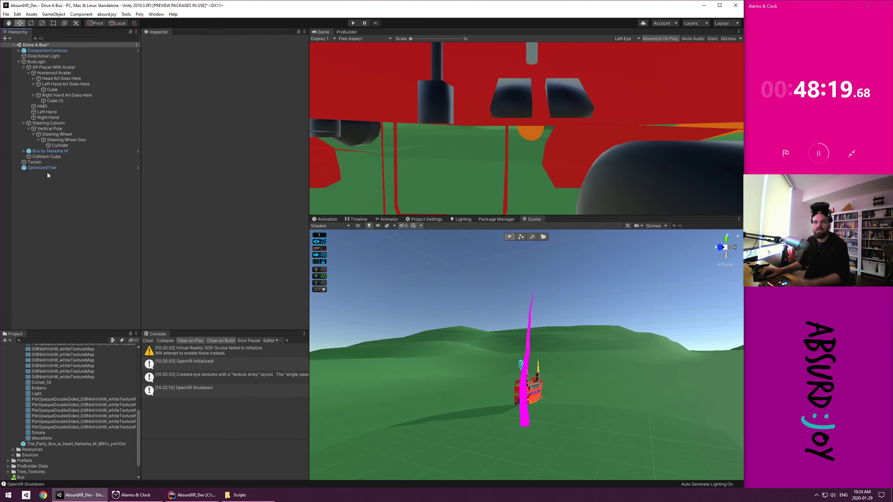
Replace the Mesh Renderer material of OptimizedTree with the non-magenta Orange material
click(48, 168)
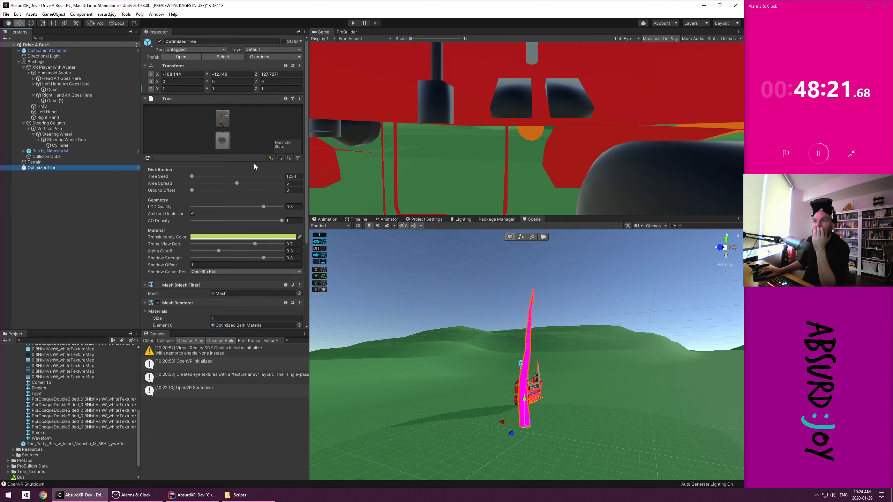
scroll(188, 181, down, 5)
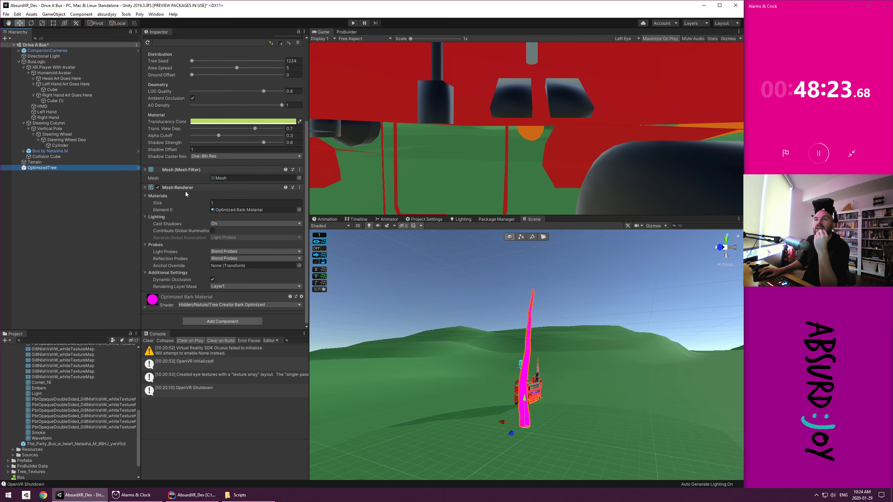
click(267, 210)
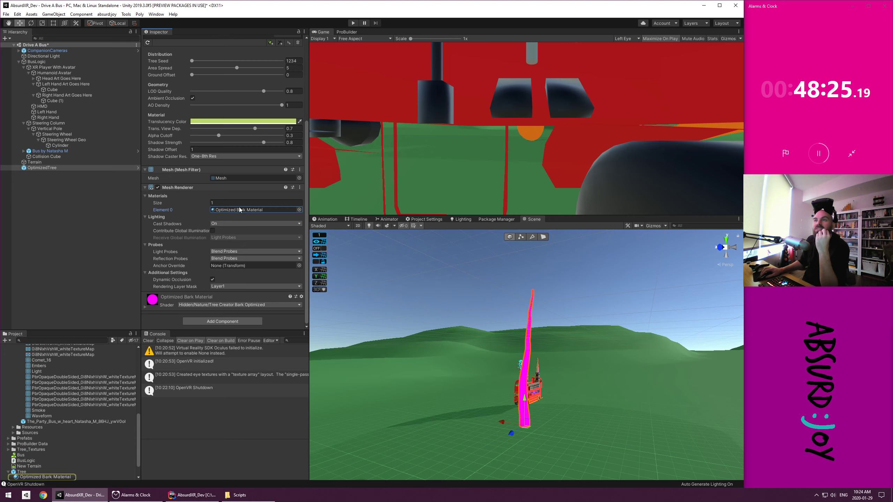
click(299, 209)
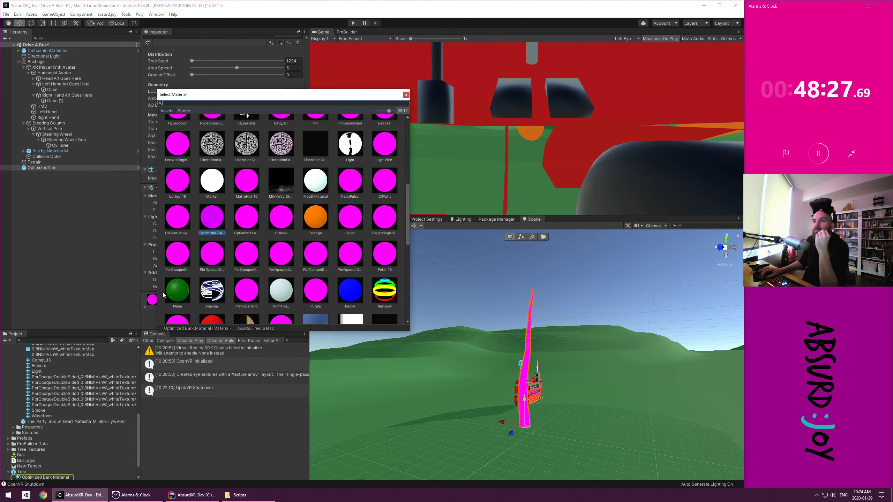
scroll(294, 218, down, 6)
scroll(294, 218, up, 4)
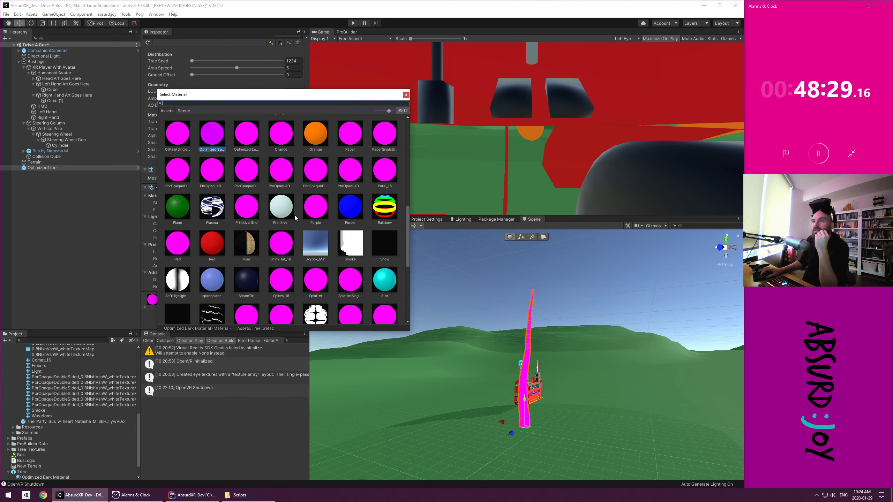
click(307, 136)
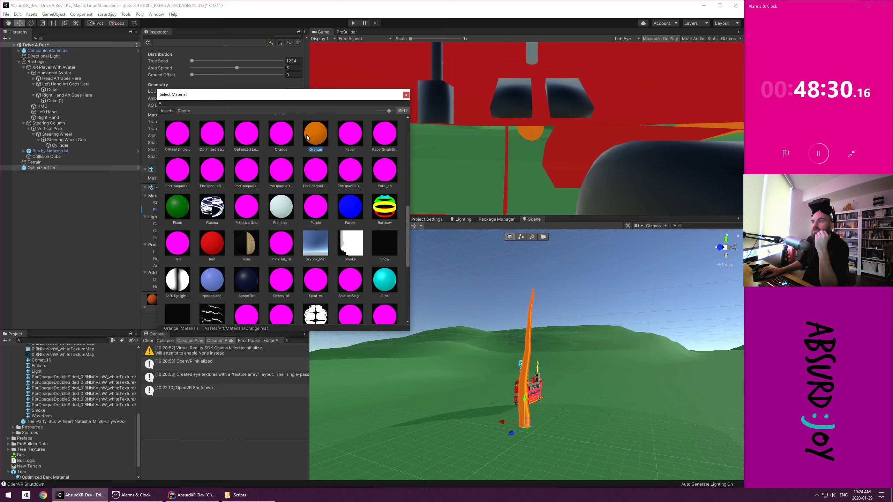
click(406, 95)
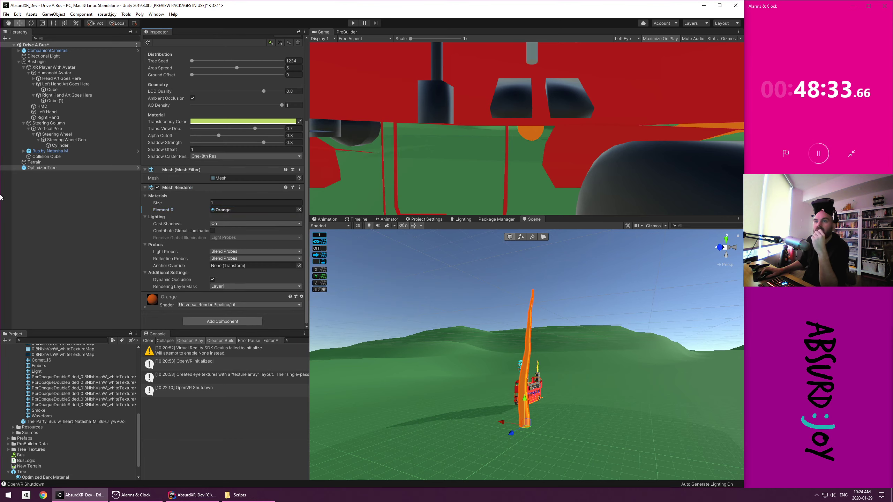
Examine the tree root node's distribution, geometry and material settings on OptimizedTree
scroll(194, 247, up, 5)
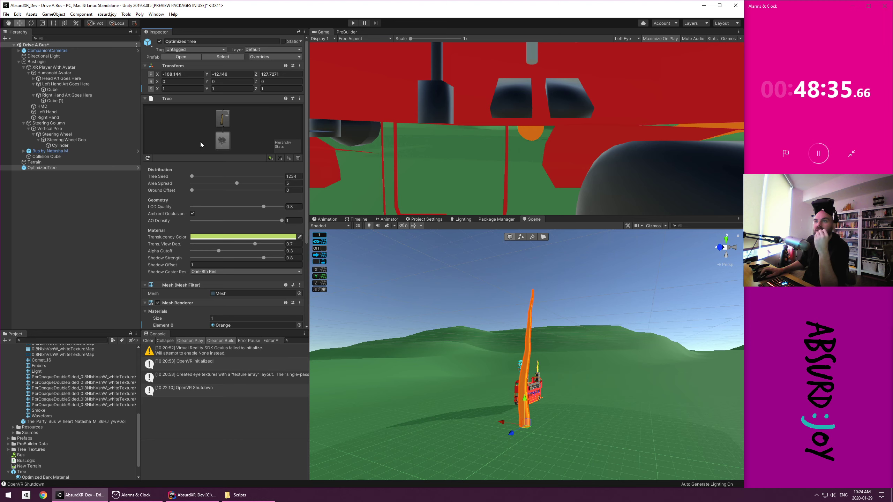
click(222, 142)
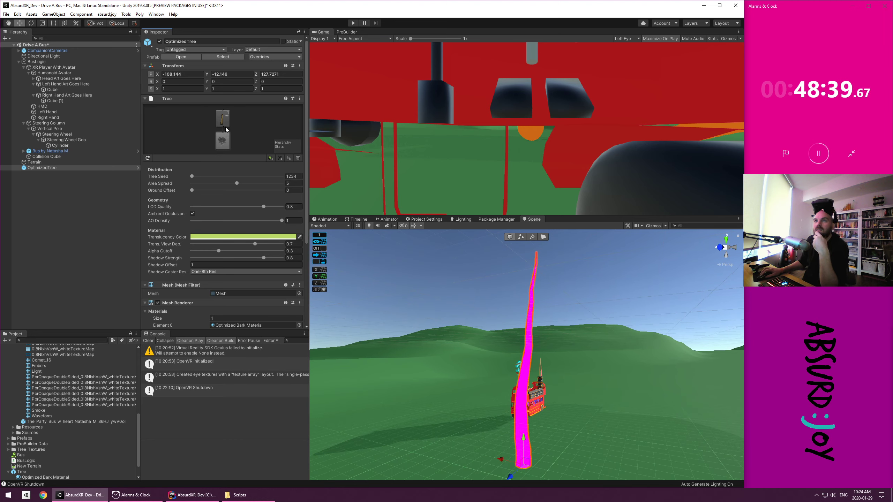
click(226, 130)
click(224, 142)
scroll(209, 243, down, 5)
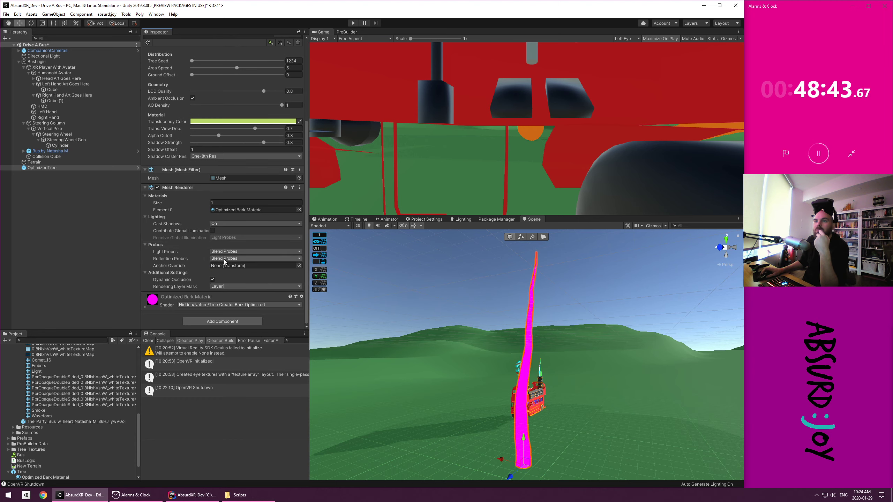
scroll(219, 156, up, 5)
Assign the Green material as the Branch Material of the tree's branch node
click(220, 124)
scroll(217, 190, down, 3)
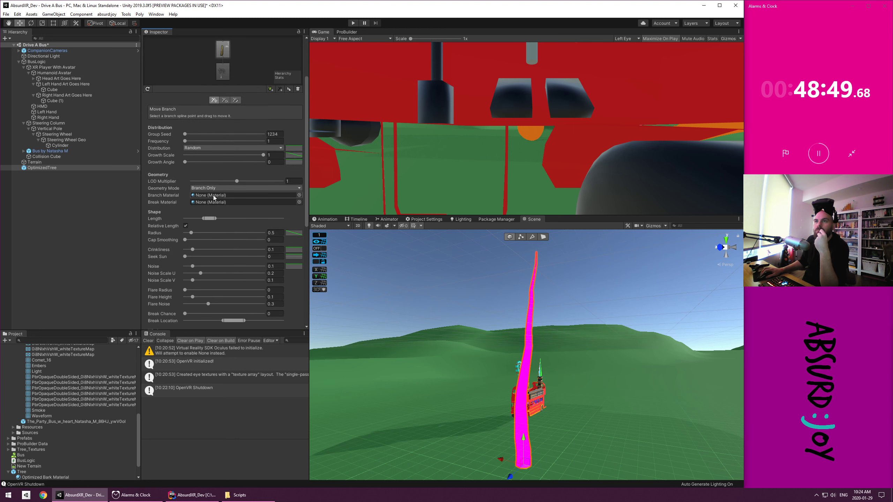
click(299, 194)
scroll(244, 246, down, 3)
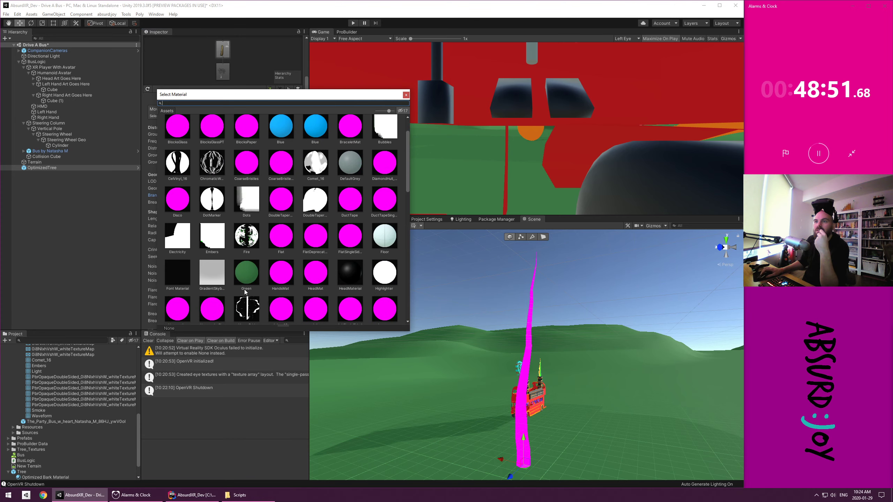
click(244, 274)
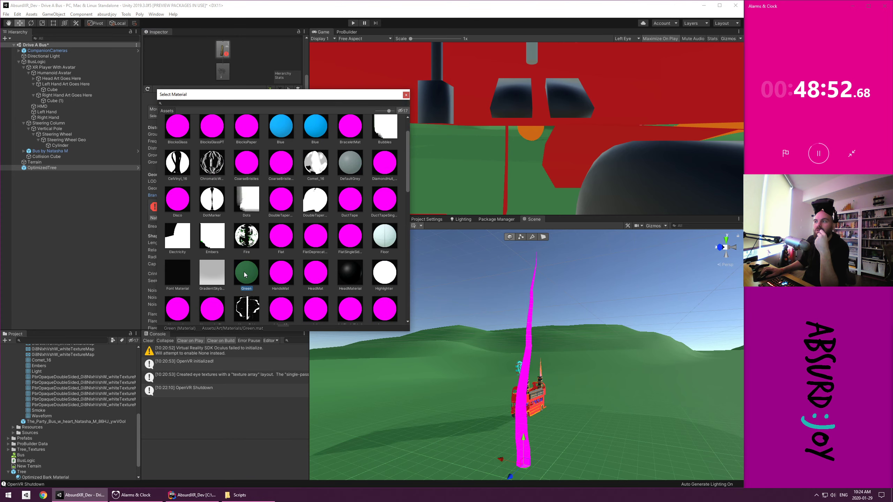
click(405, 94)
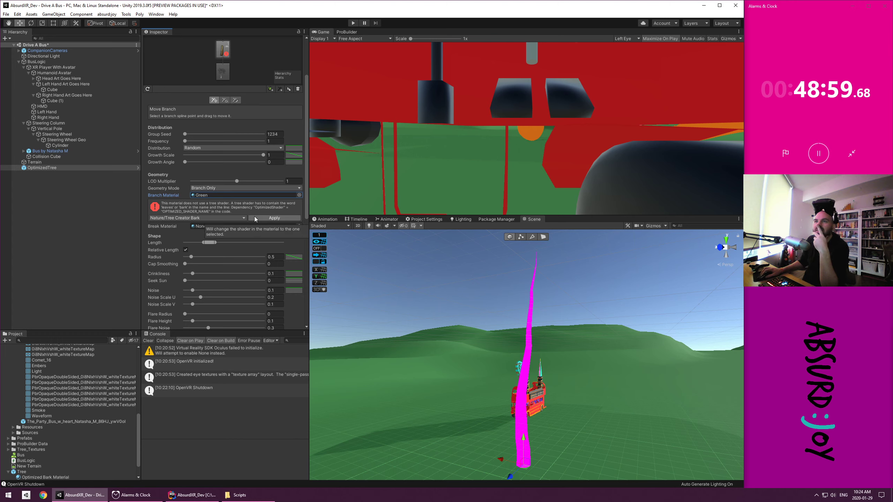
Duplicate the Green material in the Materials folder as Branch, and make a further copy of Branch
click(222, 195)
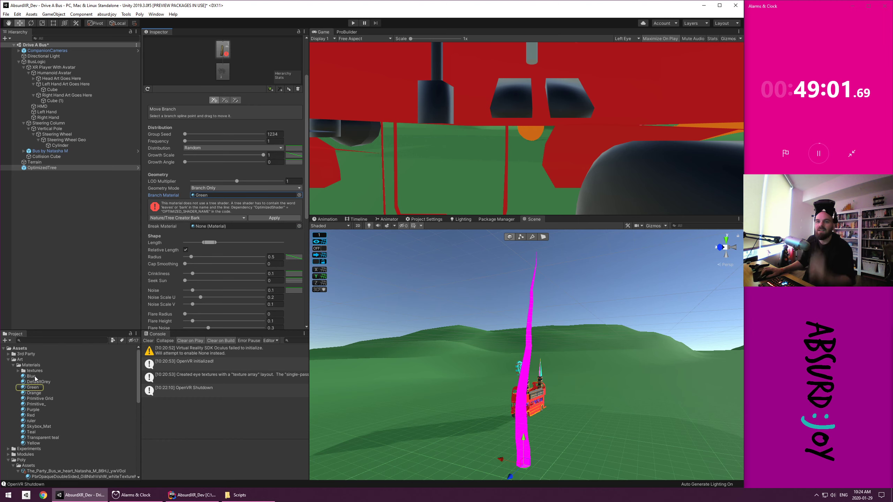
click(34, 393)
click(38, 386)
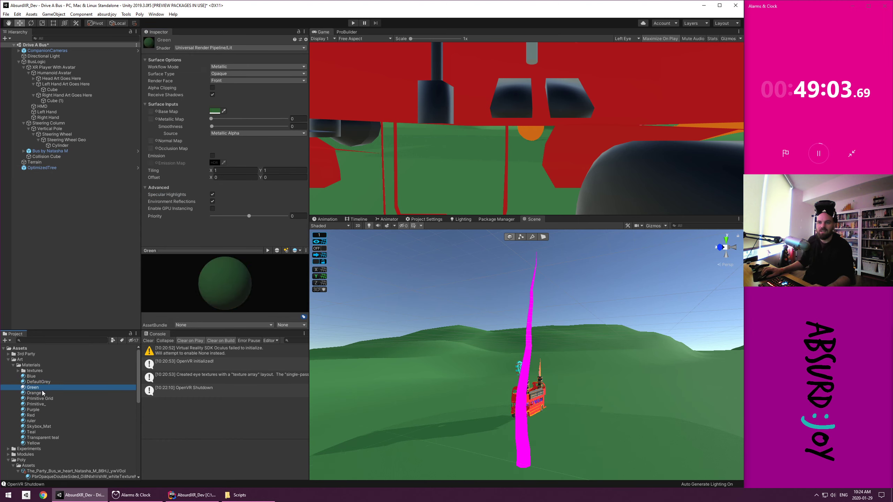
key(ctrl+d)
text(Bra)
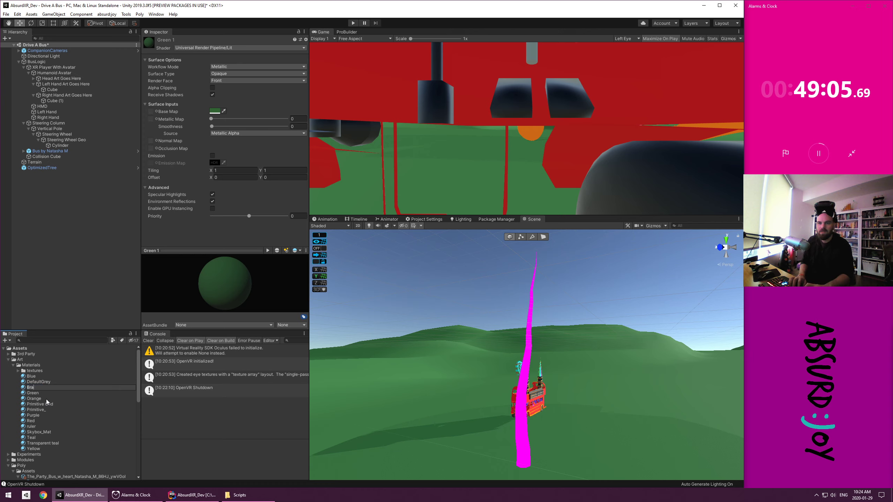
text(nch 1)
key(Return)
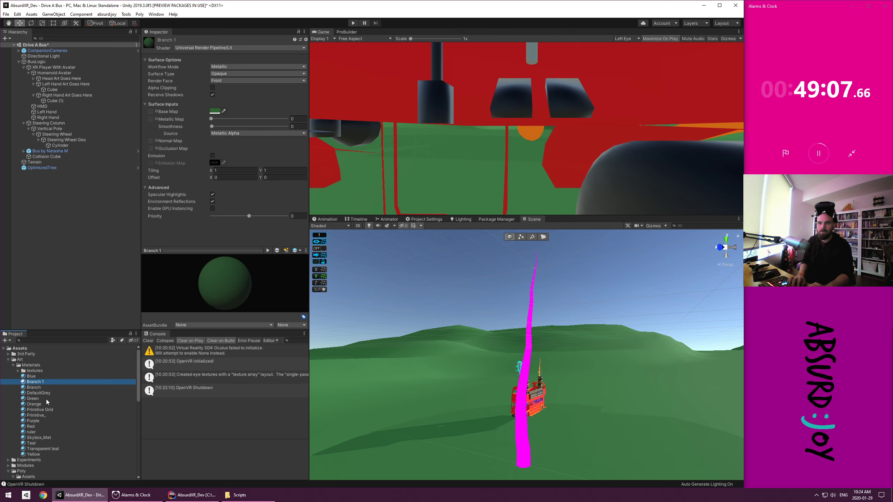
Rename the Branch 1 material as LEaf
key(F2)
text(LEaf)
key(Return)
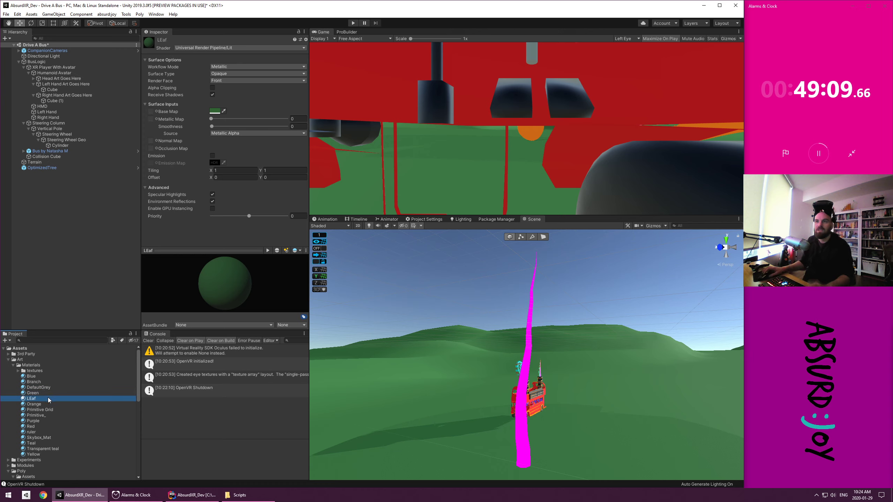
Assign the Branch material as the Branch Material of OptimizedTree's branch node and apply the Nature/Tree Creator Bark shader to it
click(41, 167)
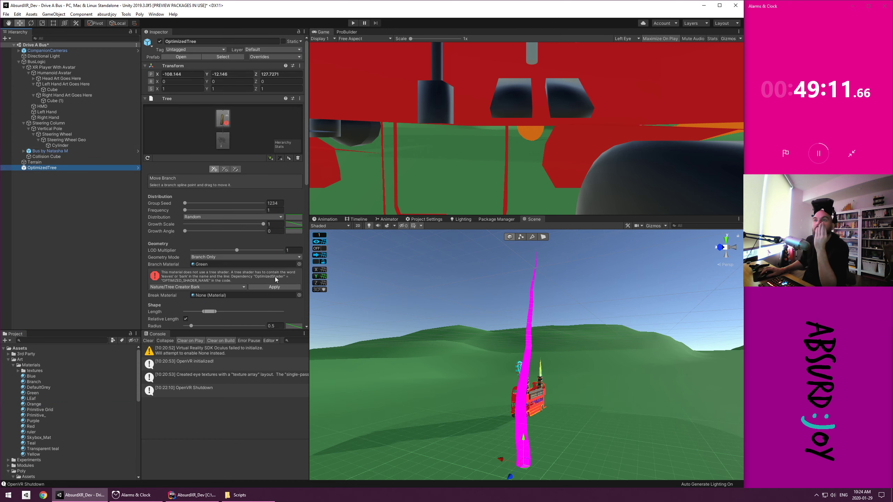
click(299, 264)
text(br)
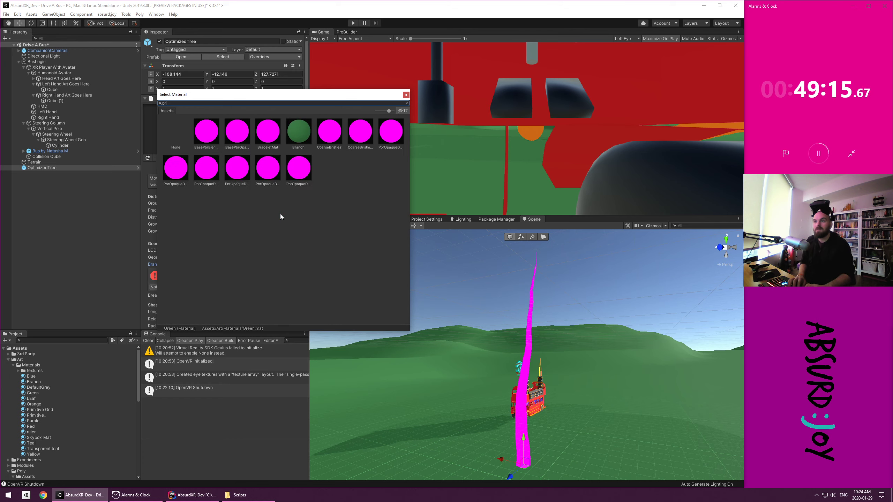
text(anch)
double_click(205, 133)
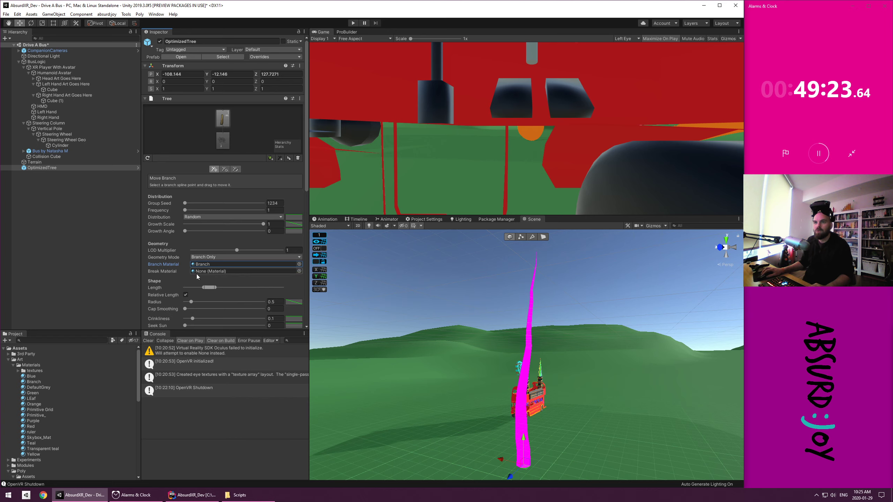
Inspect the Branch material's shader settings and the tree's branch node that uses it
click(237, 266)
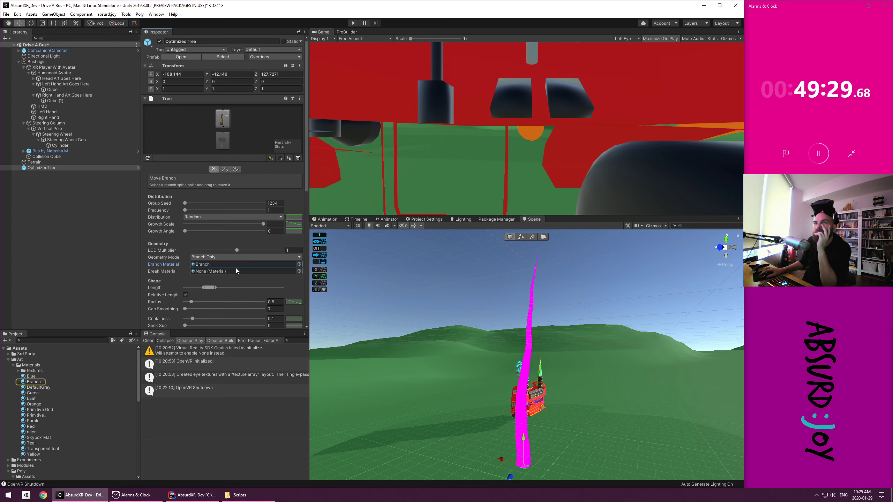
click(34, 382)
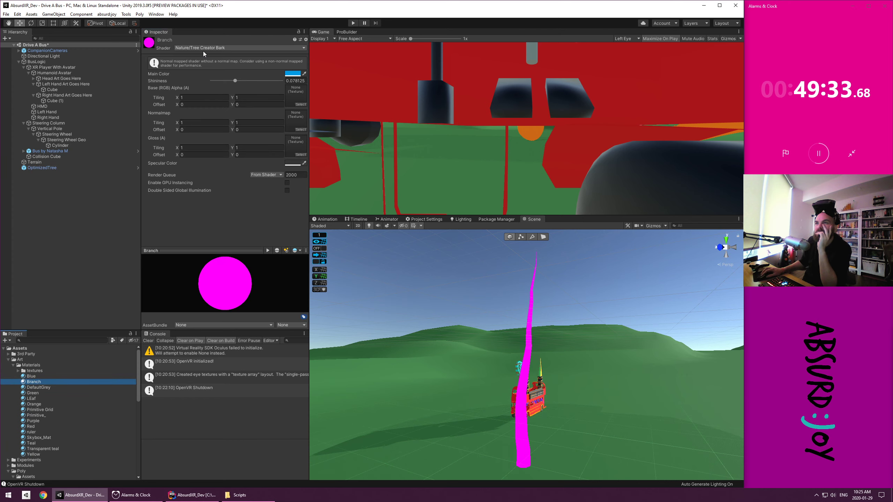
click(48, 167)
click(224, 120)
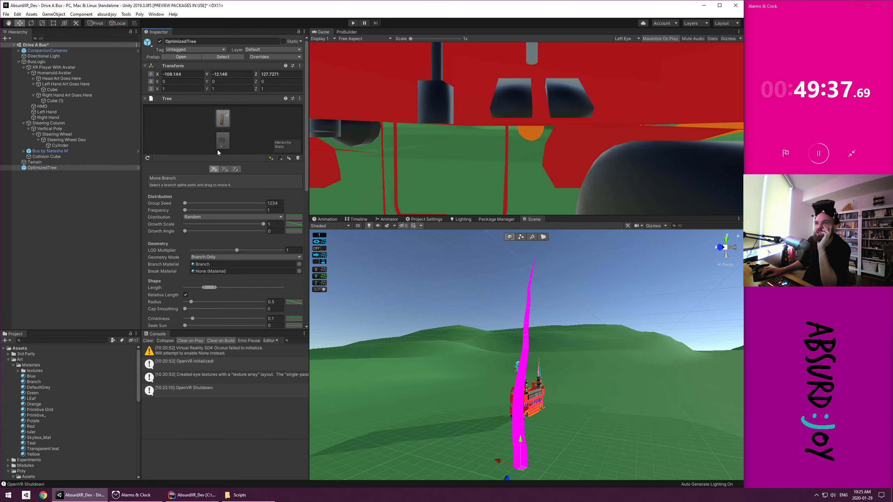
Set Element 0 of OptimizedTree's Mesh Renderer materials to the Orange material
click(223, 141)
scroll(204, 269, down, 5)
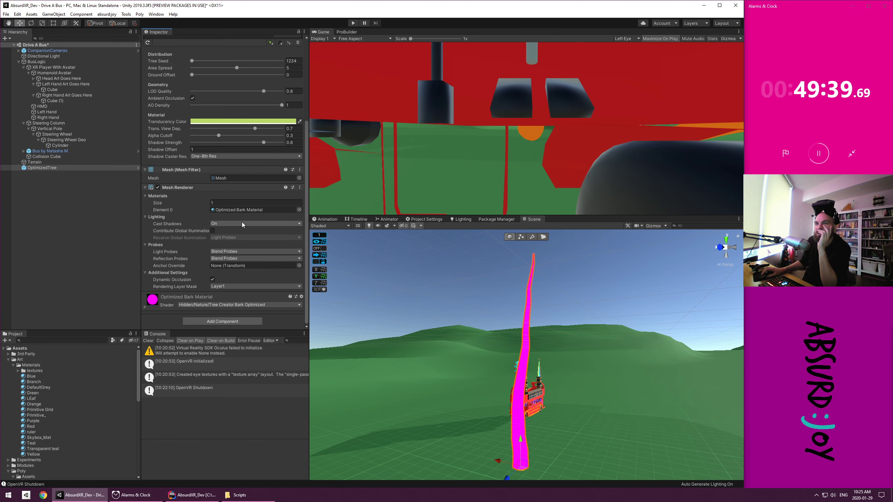
click(251, 209)
click(299, 210)
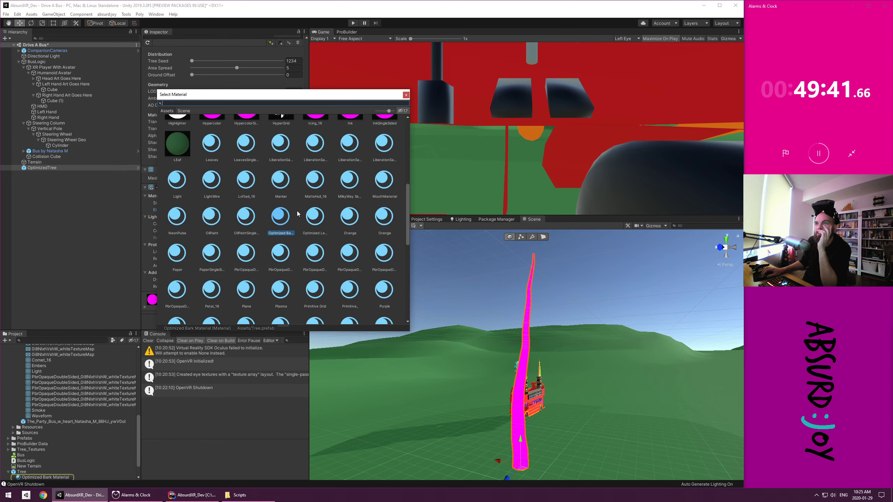
click(390, 227)
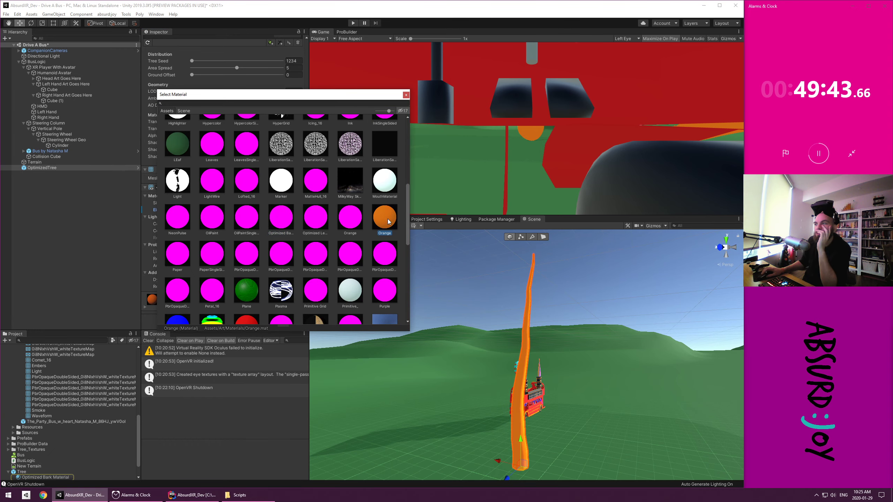
click(405, 95)
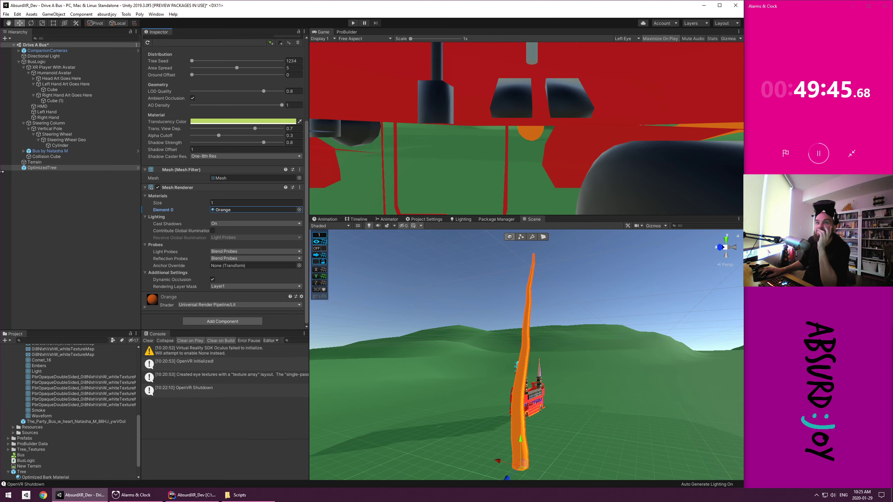
Collapse the Art and Poly asset folders and inspect the Tree prefab and its sub-assets
scroll(12, 377, up, 10)
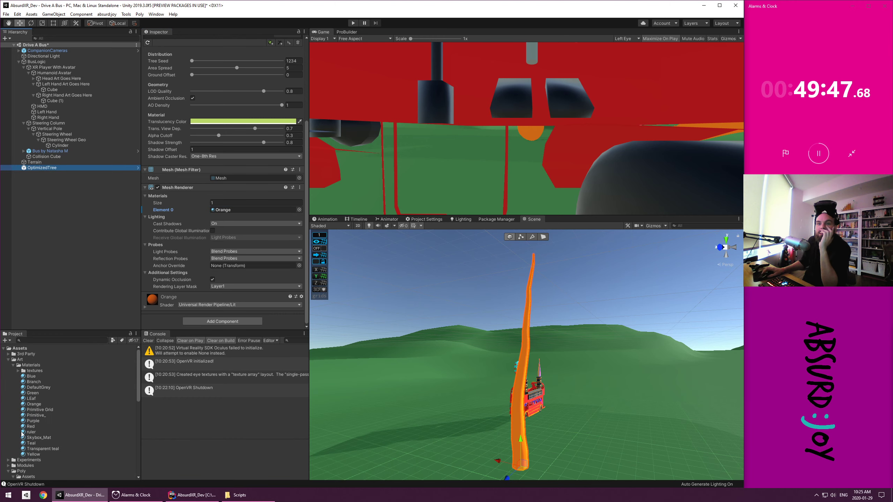
click(7, 360)
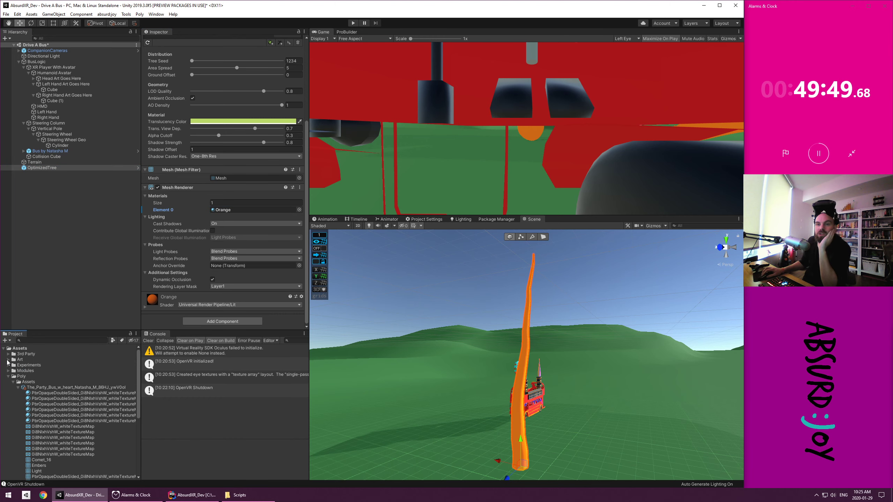
click(7, 377)
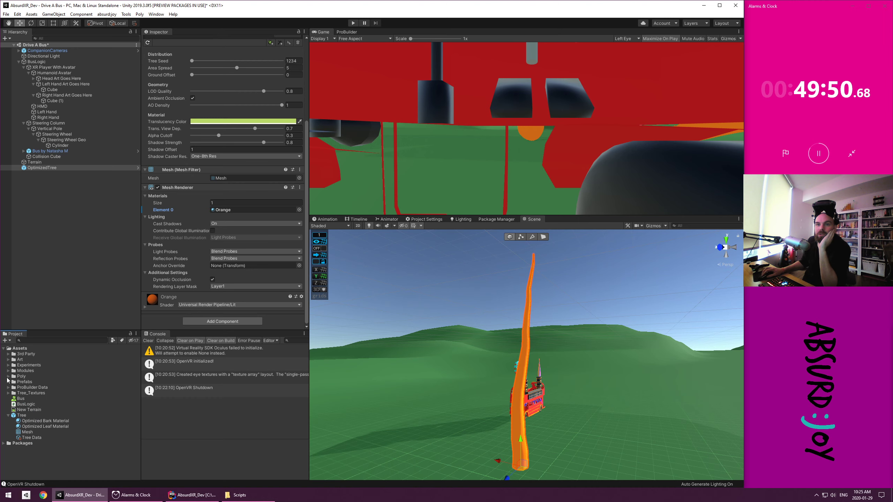
click(8, 415)
click(15, 415)
click(8, 415)
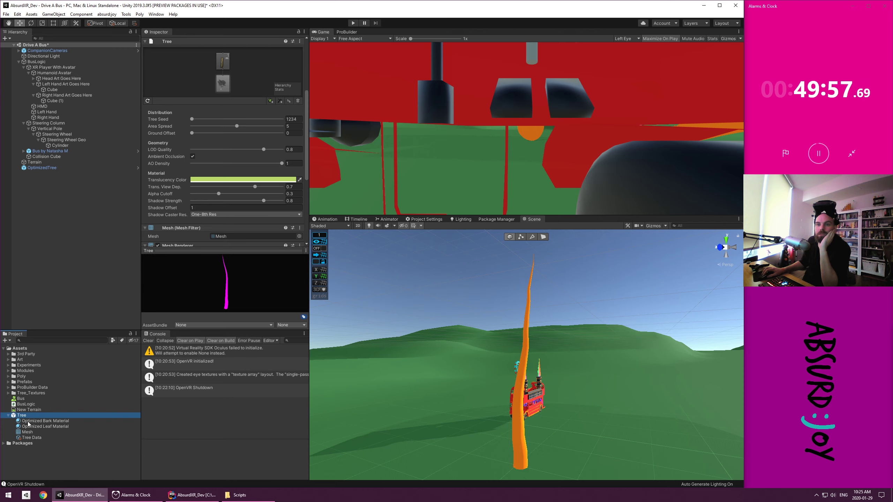
click(9, 416)
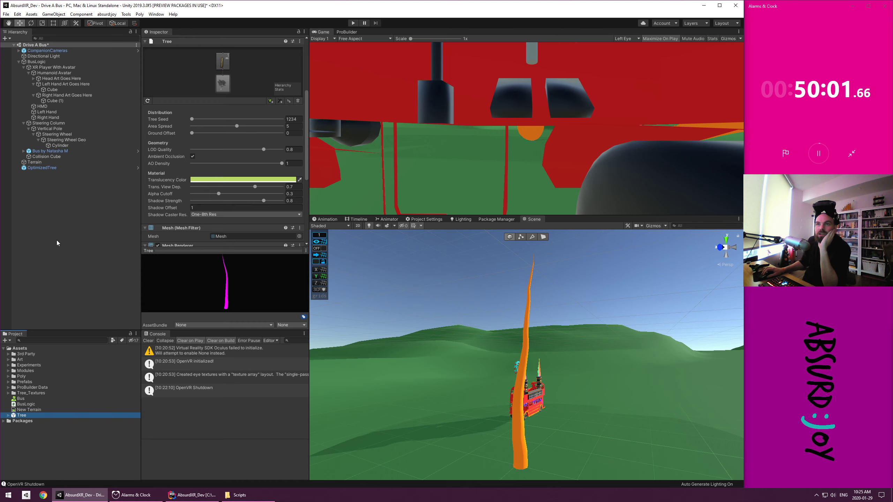
scroll(223, 213, up, 5)
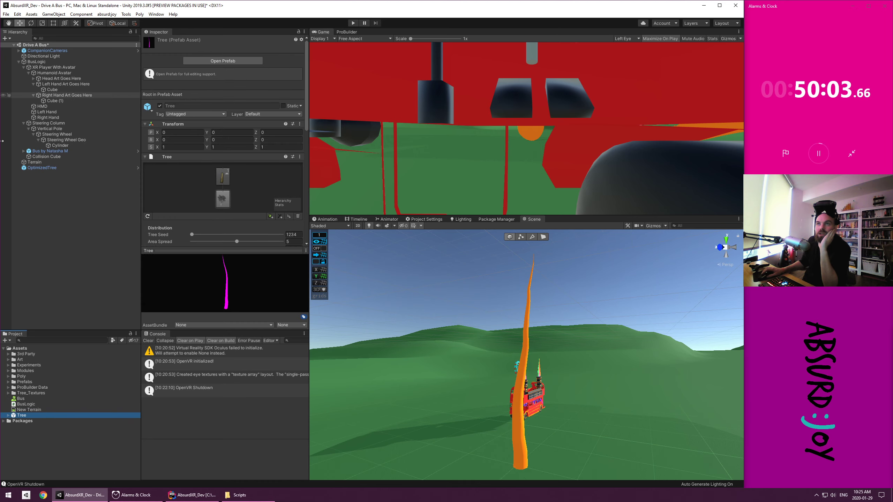
Add the Tree prefab to the Terrain's paintable trees, keeping the Bend Factor at 0
click(49, 161)
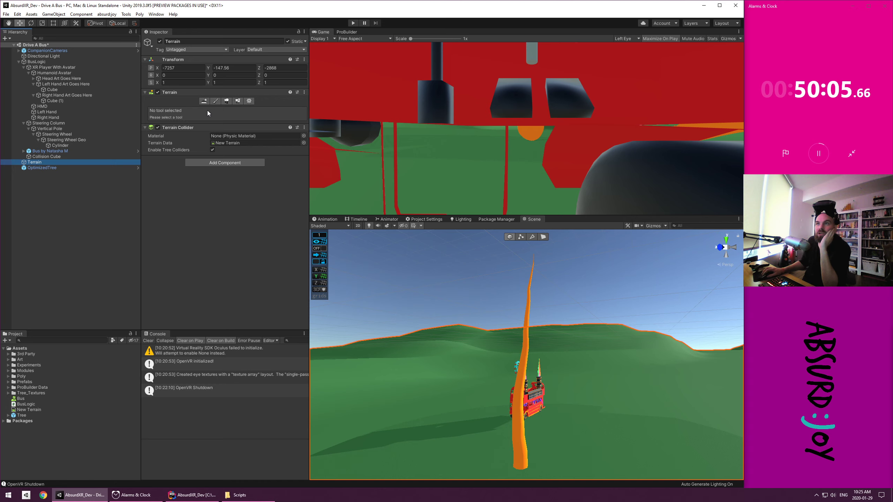
click(227, 101)
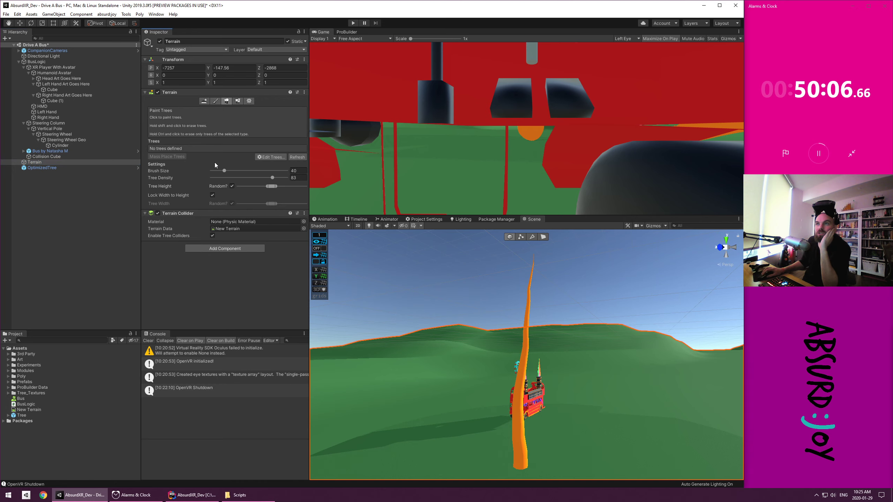
click(264, 157)
click(270, 158)
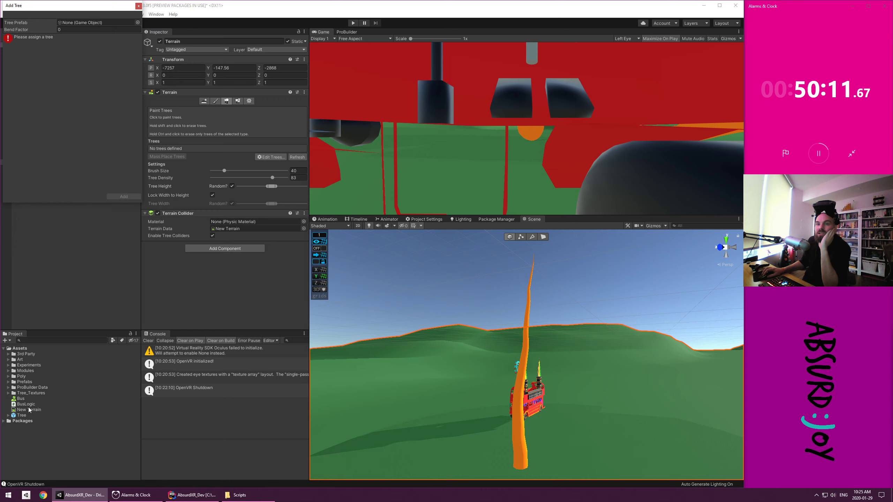
drag(21, 415, 79, 24)
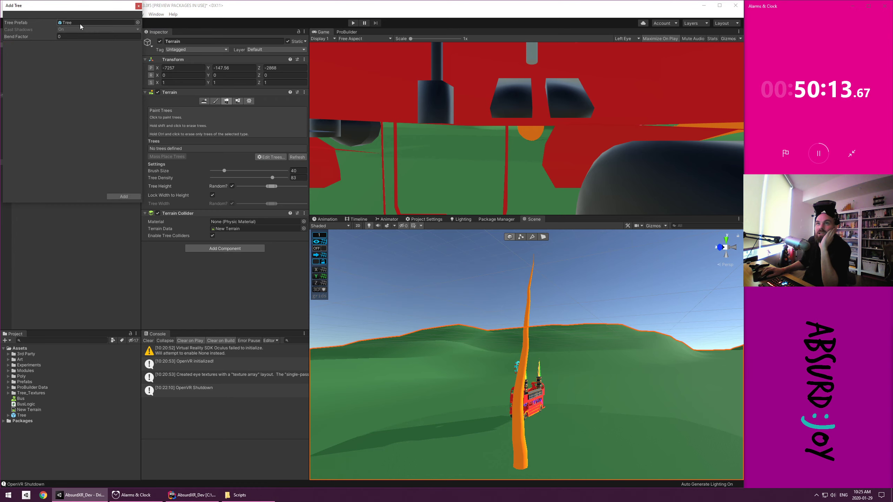
click(123, 196)
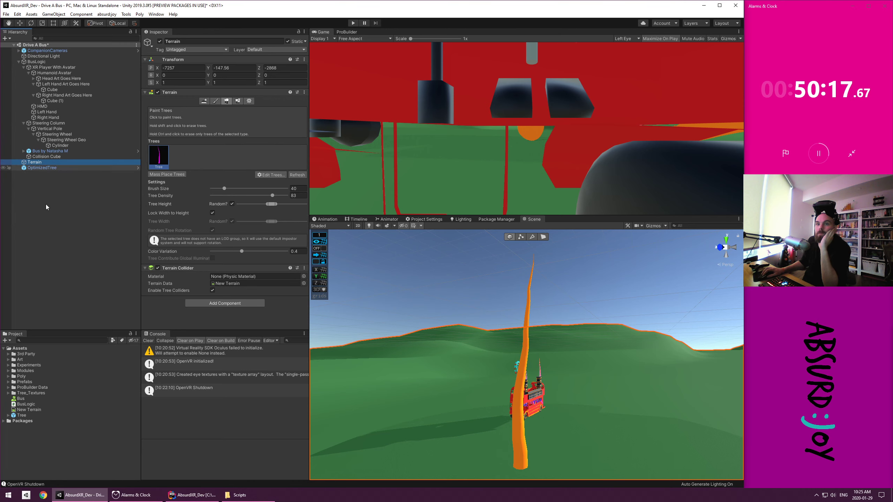
Apply all of OptimizedTree's overrides to the Tree prefab, and delete OptimizedTree from the scene
click(19, 416)
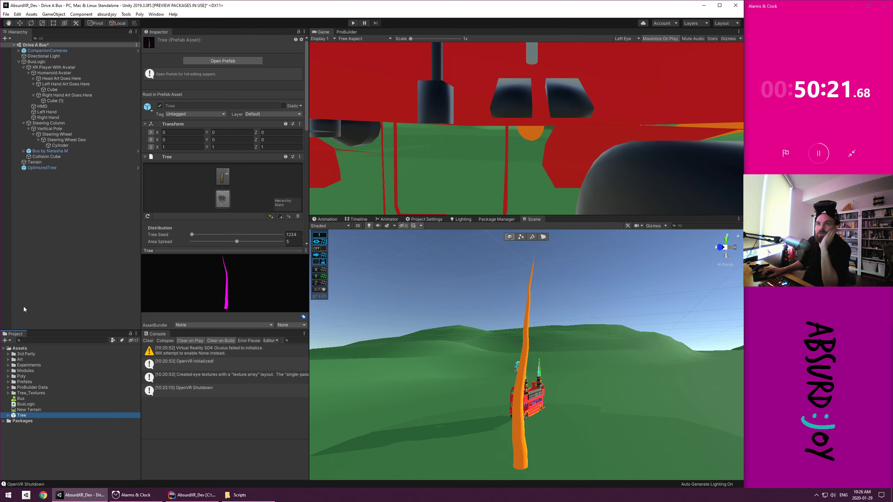
click(42, 167)
click(261, 57)
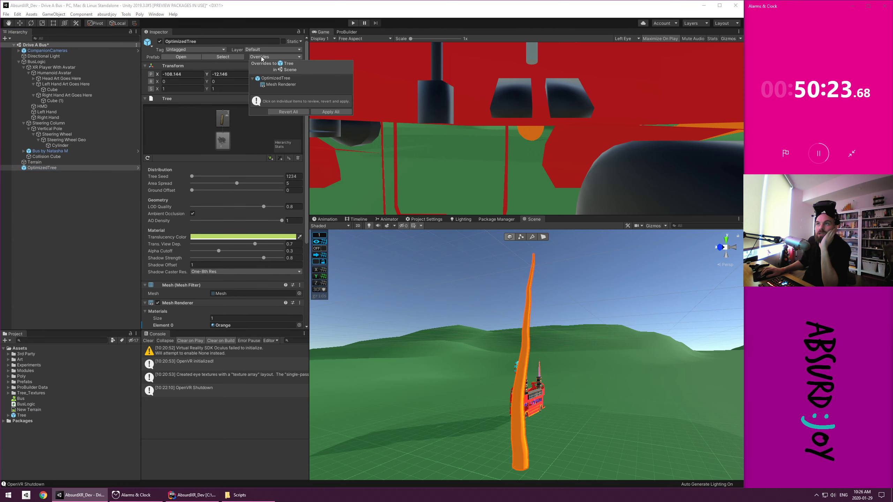
click(327, 112)
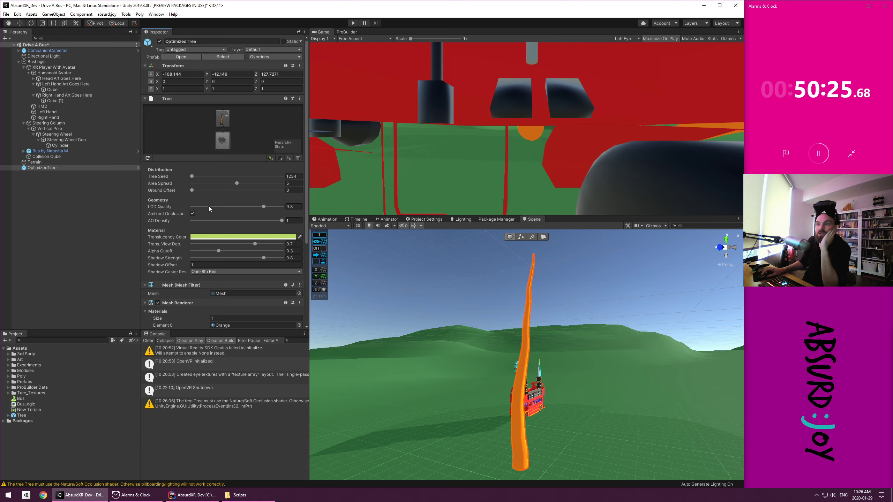
click(83, 167)
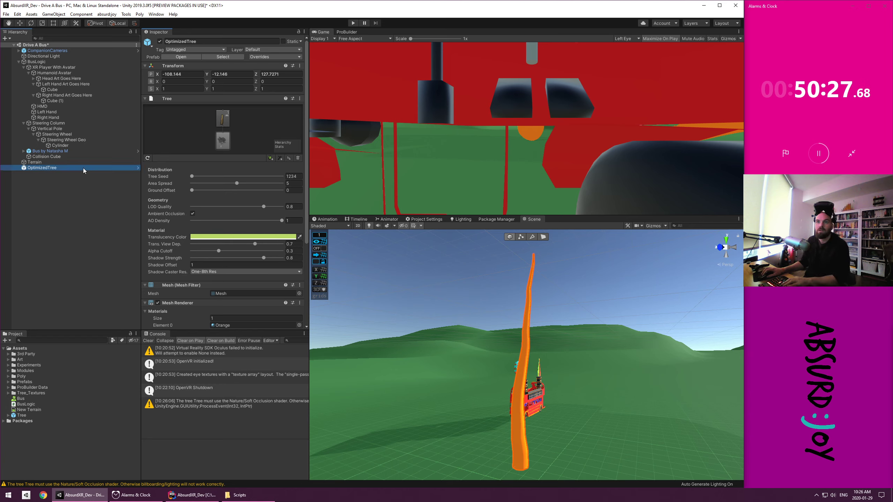
key(Delete)
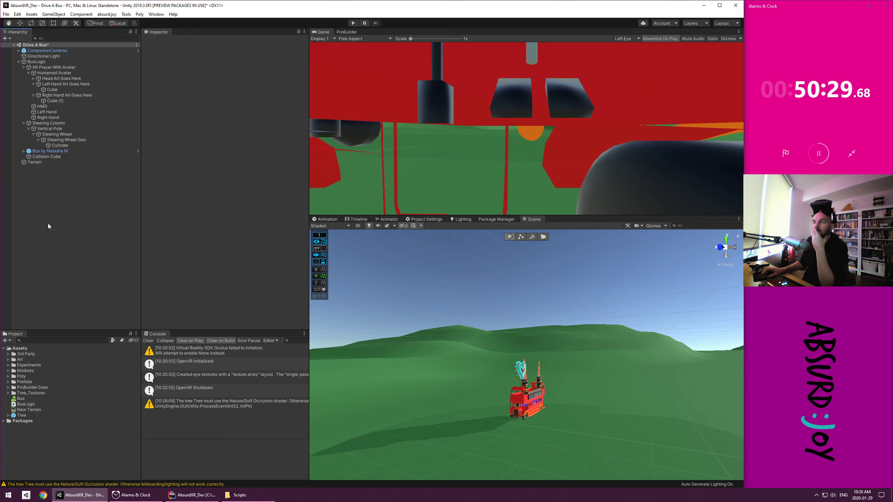
Mass-place 10000 trees on the Terrain with Keep Existing Trees enabled, and check the landscape around the bus
click(39, 162)
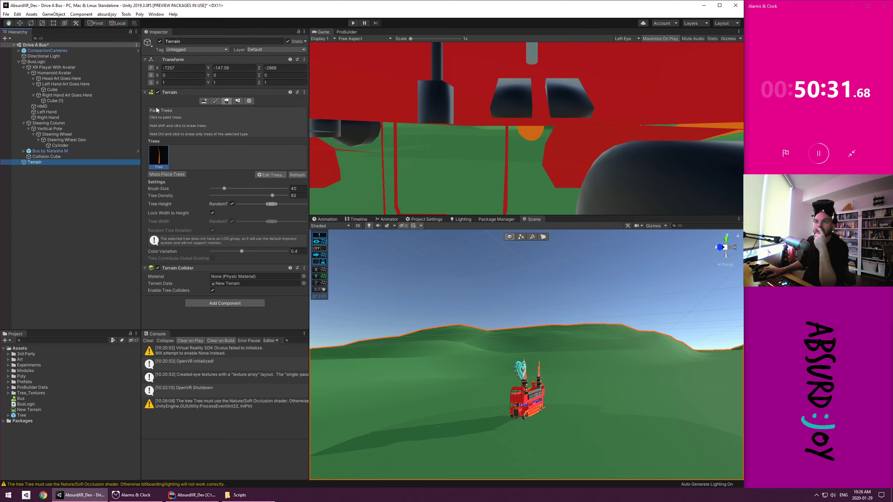
click(228, 101)
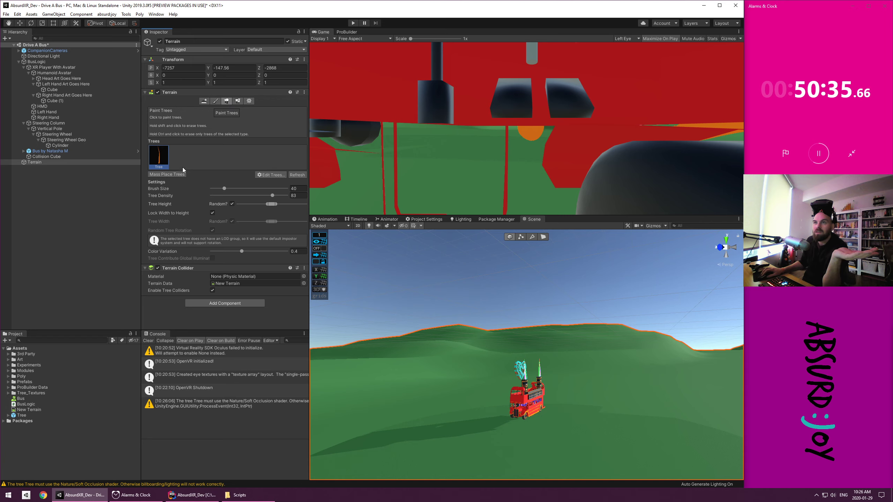
click(178, 175)
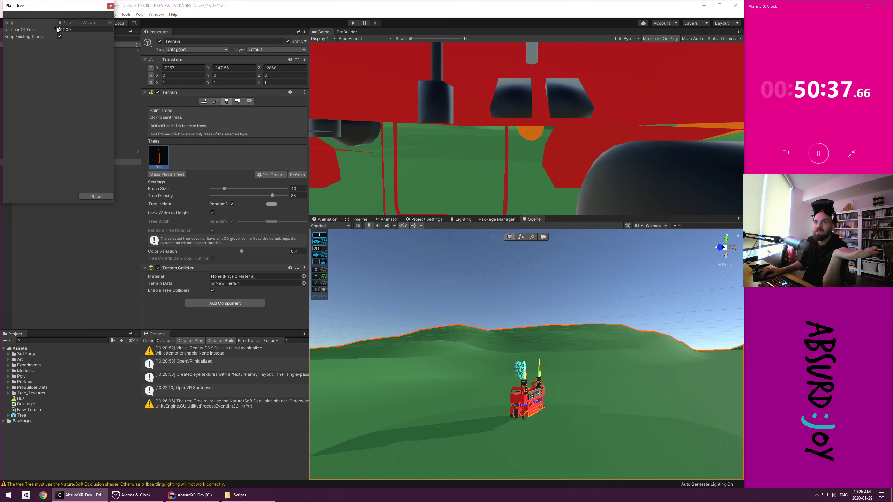
click(90, 197)
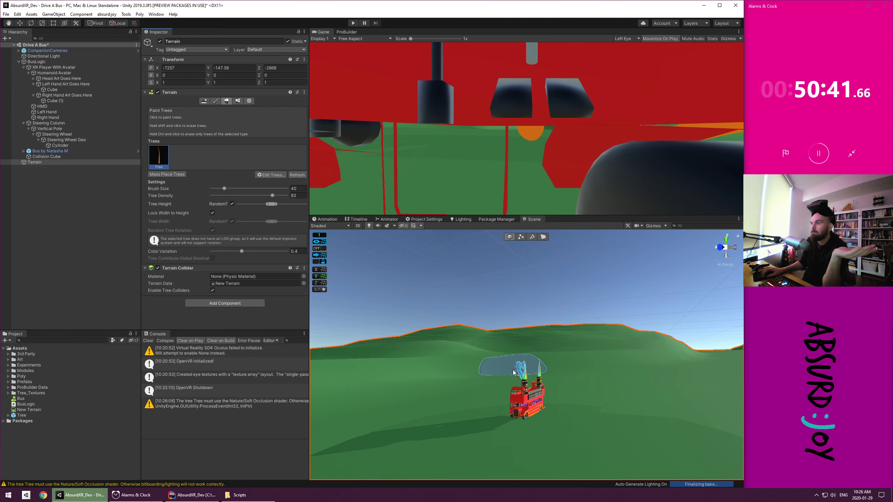
right_drag(520, 337, 344, 345)
right_drag(380, 353, 457, 380)
key(s)
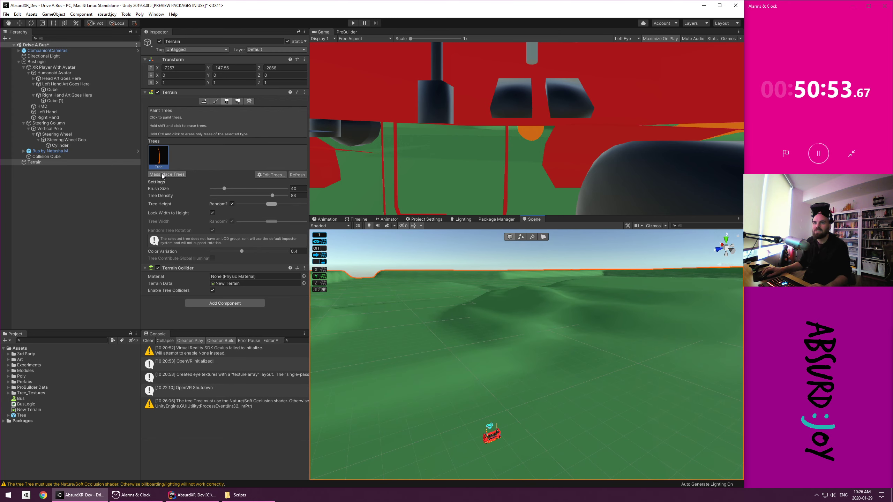
Mass-place 100000 trees on the Terrain with Keep Existing Trees enabled, and check the area around the bus
click(163, 175)
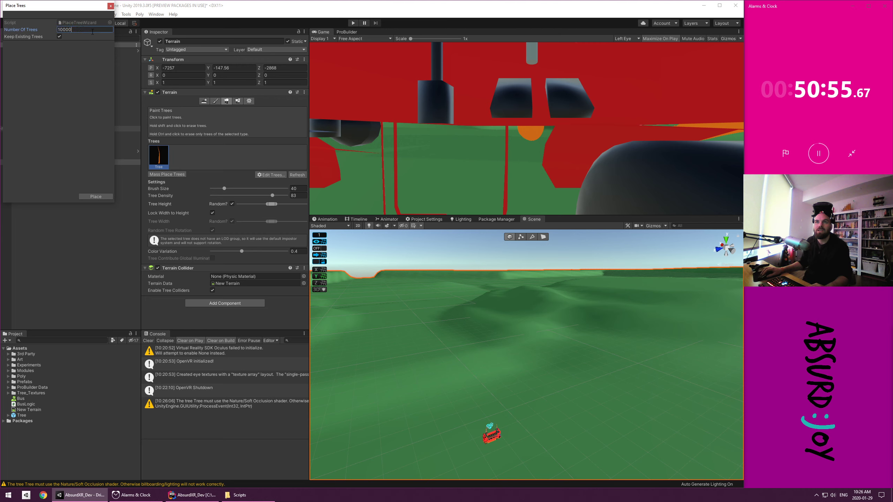
text(0)
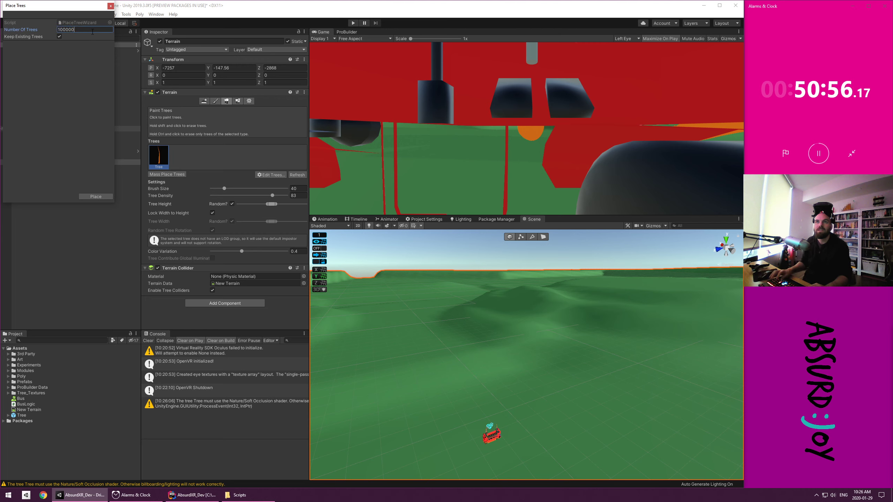
click(88, 197)
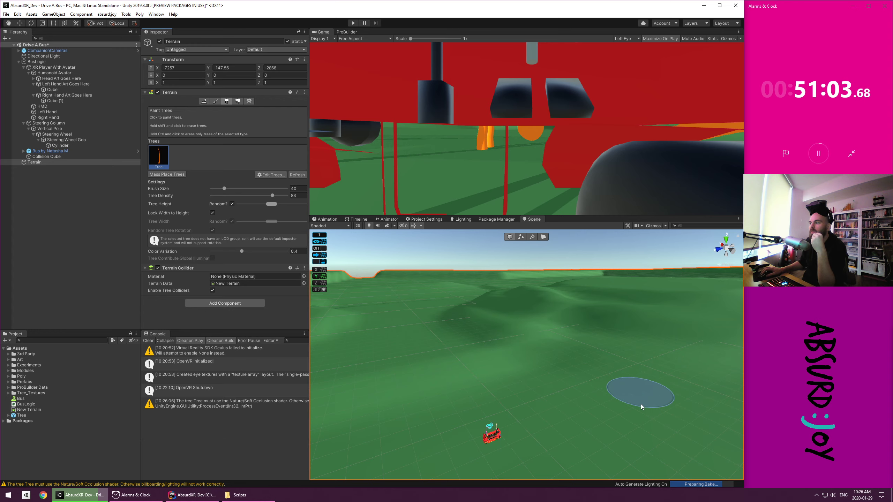
right_drag(468, 317, 626, 320)
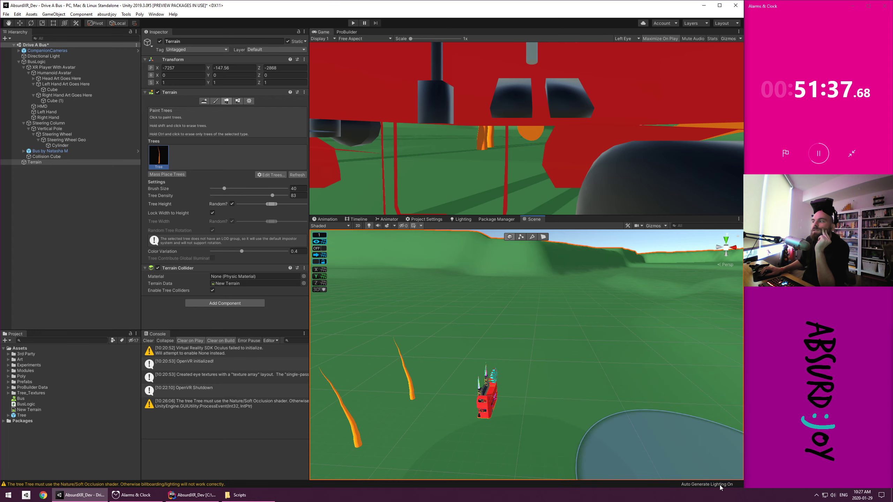
Mass-place 5000 trees on the Terrain with Keep Existing Trees disabled
mouse_move(471, 323)
right_down()
mouse_move(272, 297)
mouse_move(546, 330)
mouse_move(478, 339)
mouse_move(378, 305)
mouse_move(478, 301)
mouse_move(472, 275)
mouse_move(468, 289)
mouse_move(417, 283)
right_up()
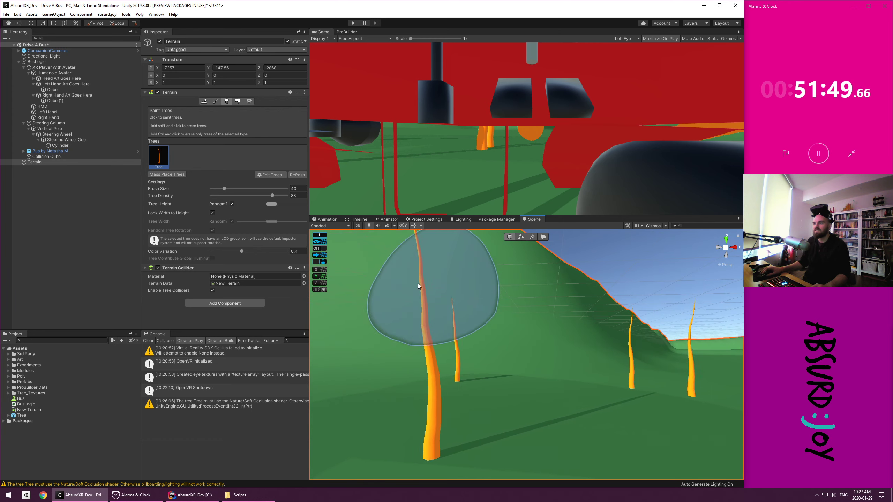
click(166, 174)
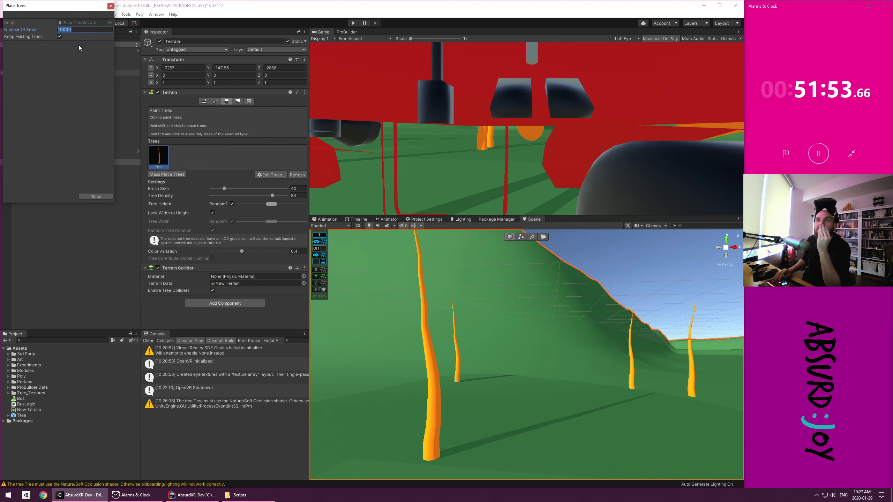
text(5)
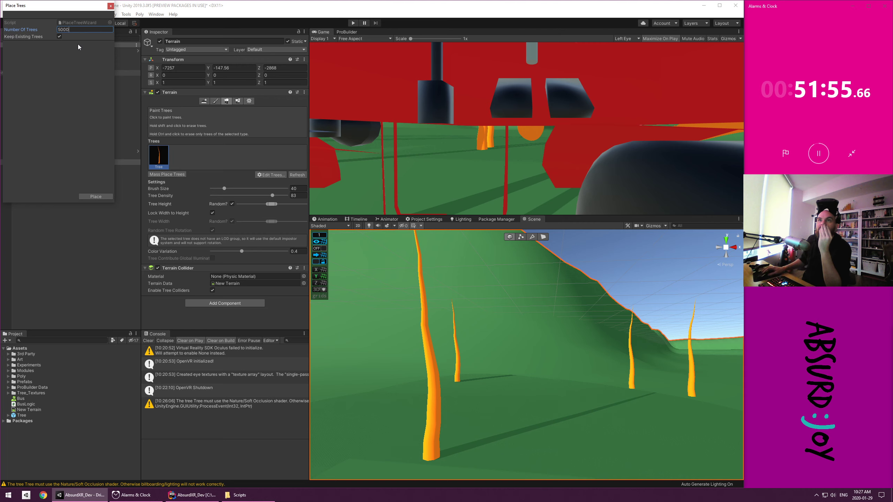
click(59, 36)
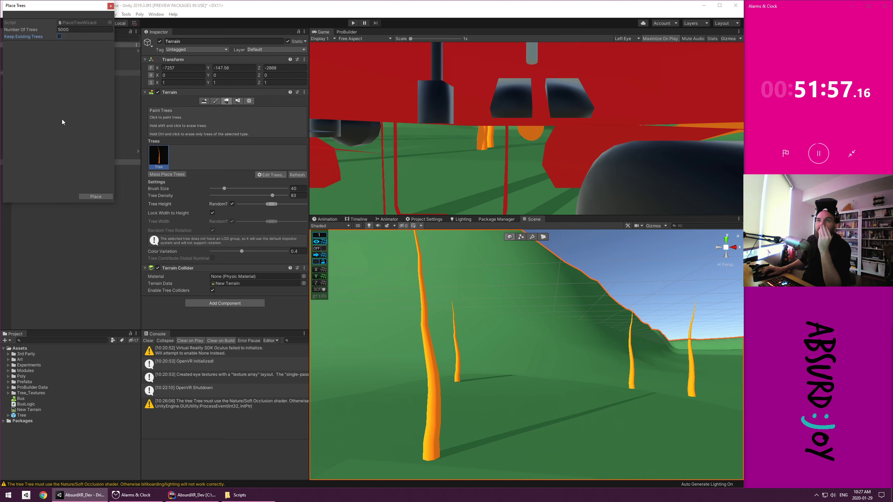
click(95, 196)
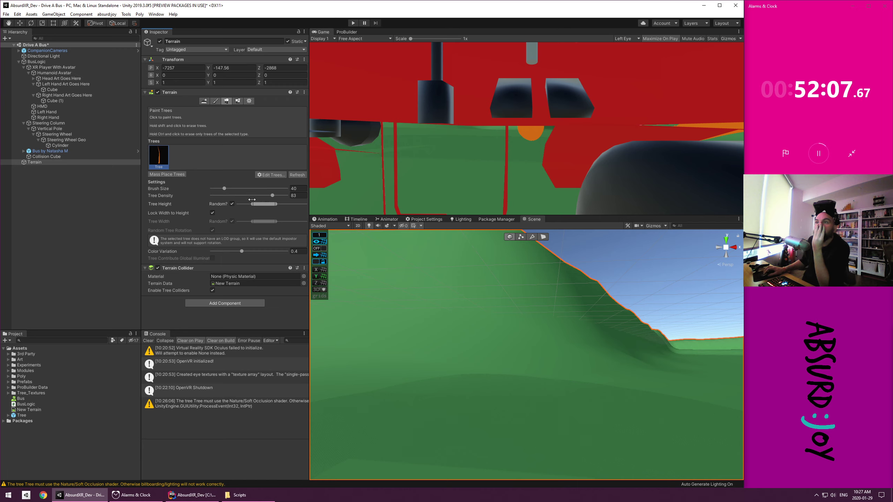
Raise the upper limit of the random Tree Height range, and mass-place 10000 trees on the Terrain with Keep Existing Trees disabled
drag(276, 204, 287, 204)
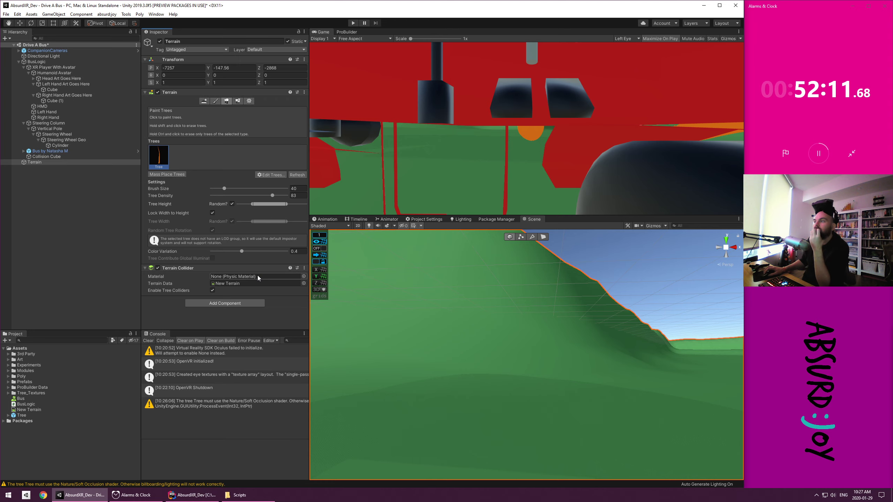
right_drag(497, 375, 286, 215)
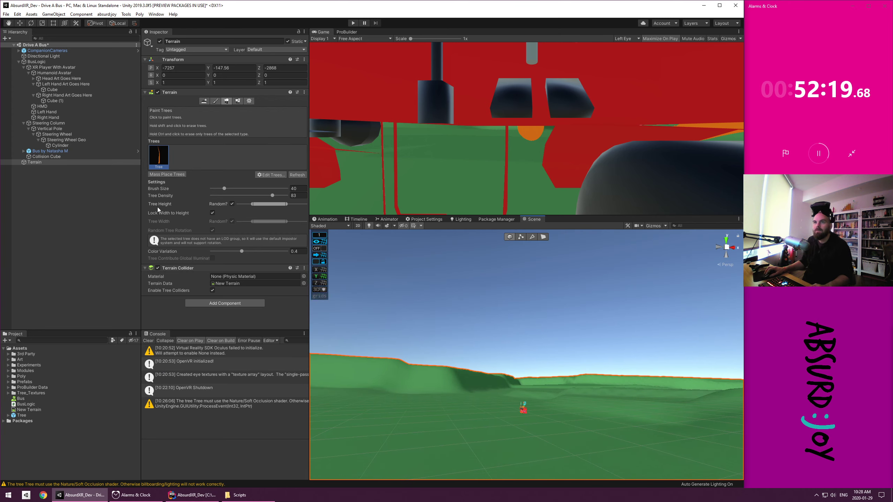
click(165, 174)
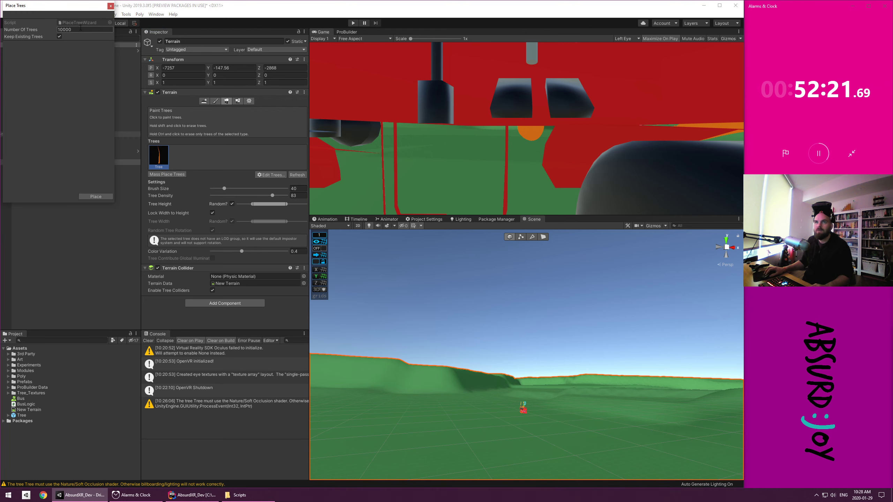
click(61, 36)
click(96, 197)
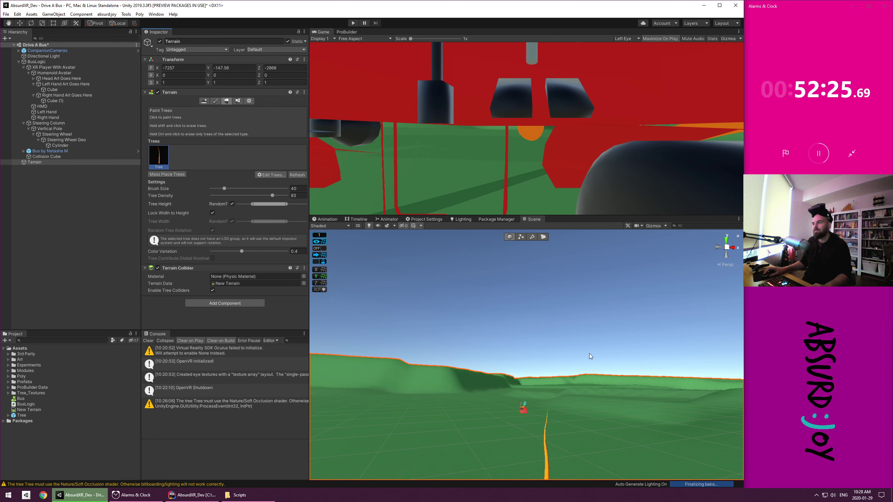
Delete the CompanionCameras object from the scene
click(42, 51)
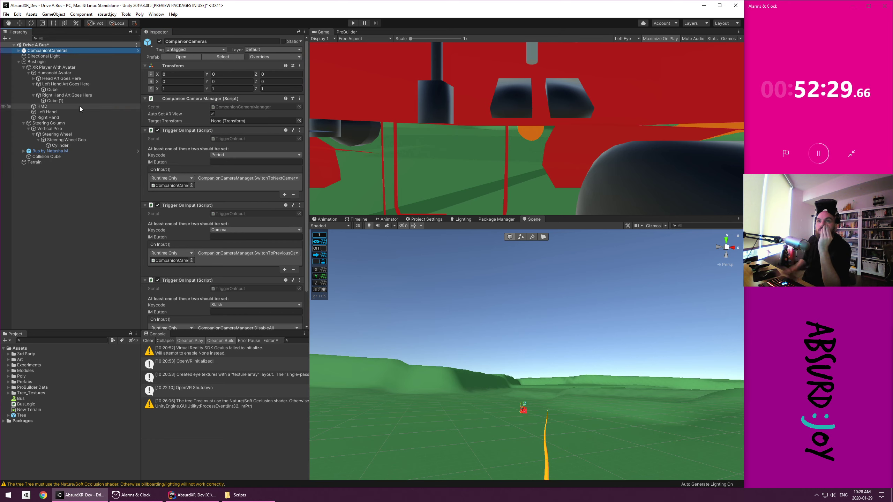
key(Delete)
Set the far clipping plane of the XR player's HMD camera to 10000
click(57, 68)
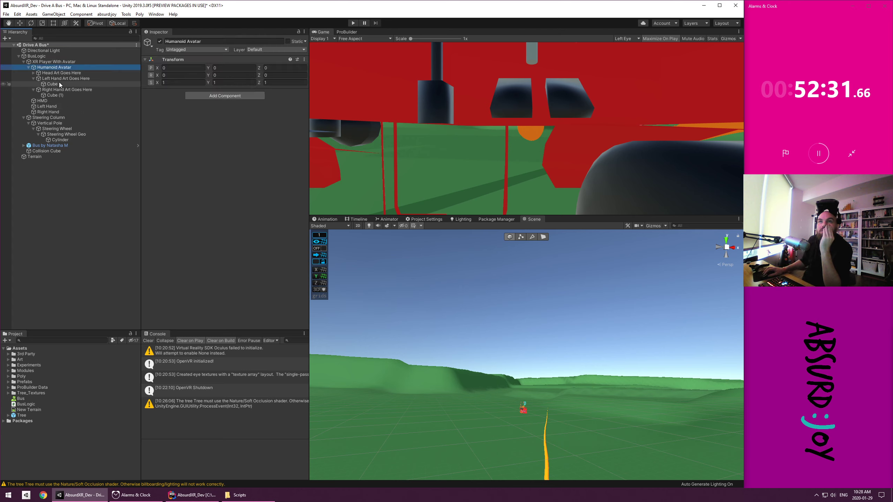
click(56, 61)
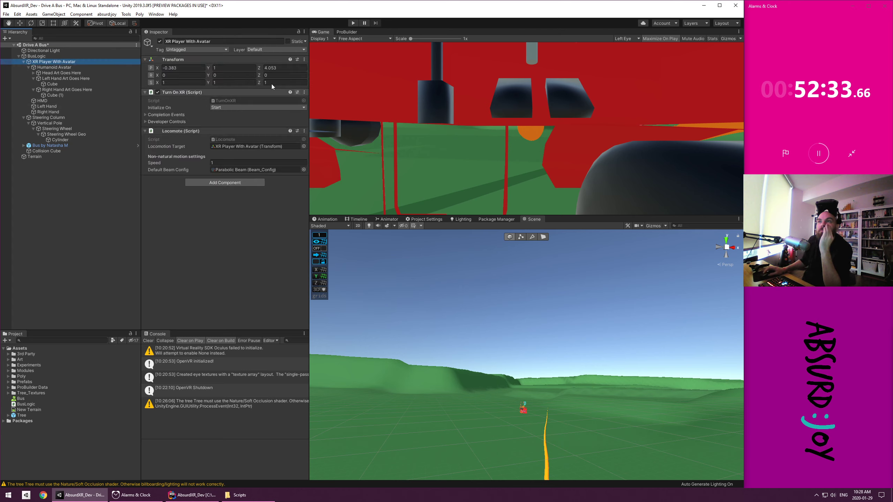
click(42, 100)
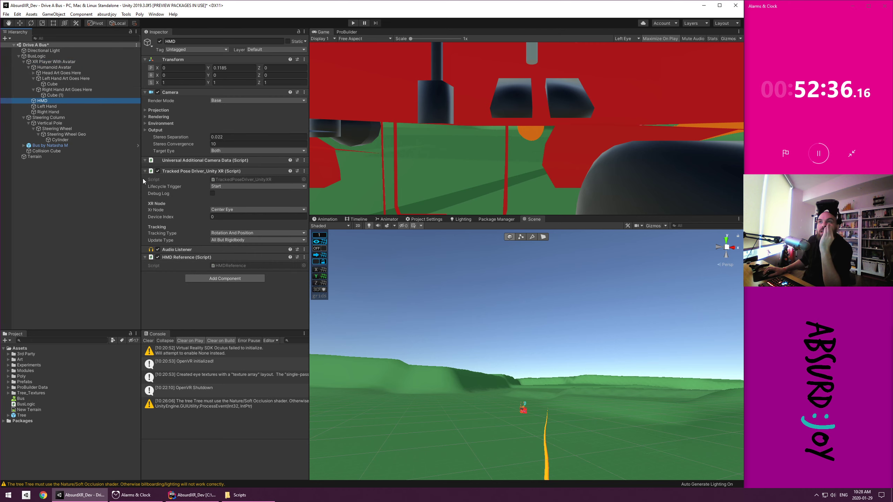
click(145, 117)
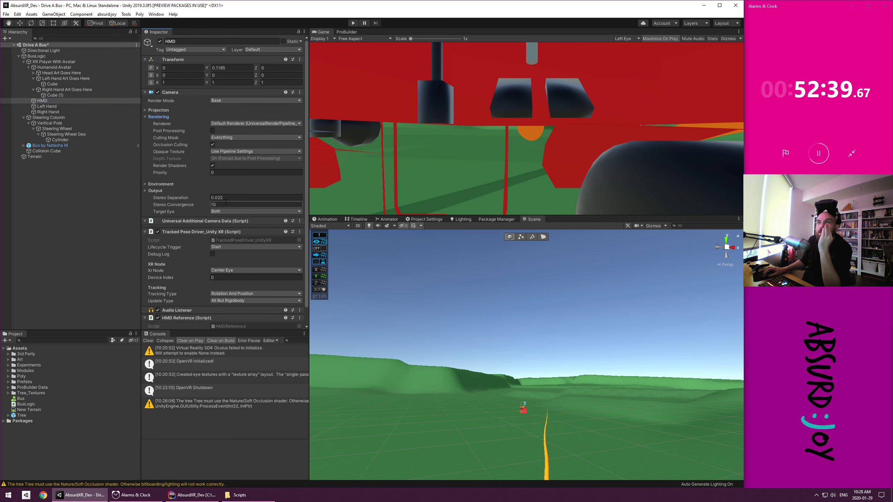
click(146, 110)
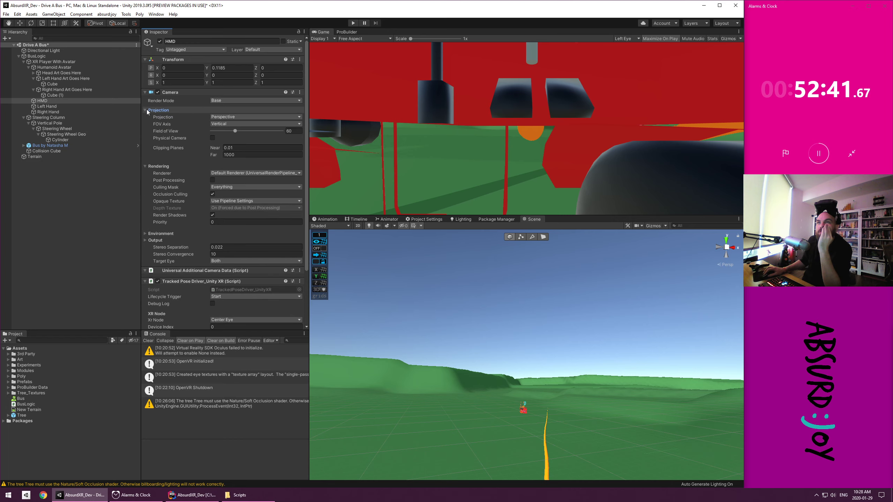
click(227, 155)
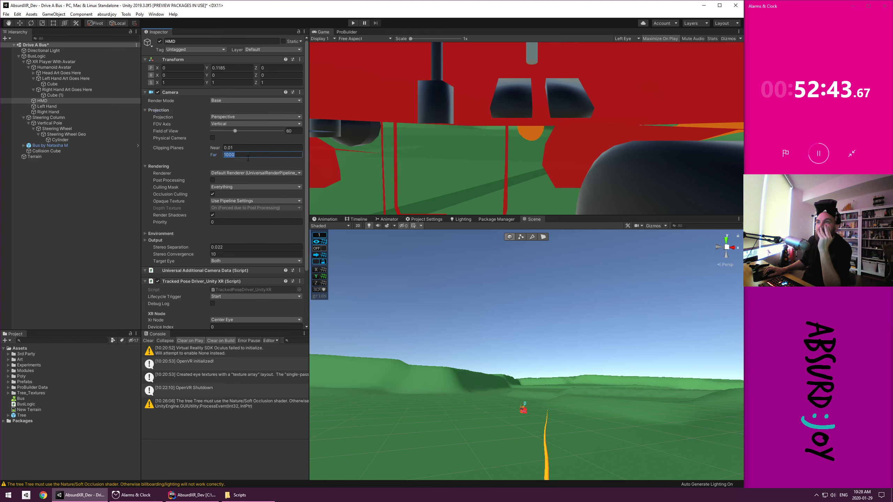
text(0)
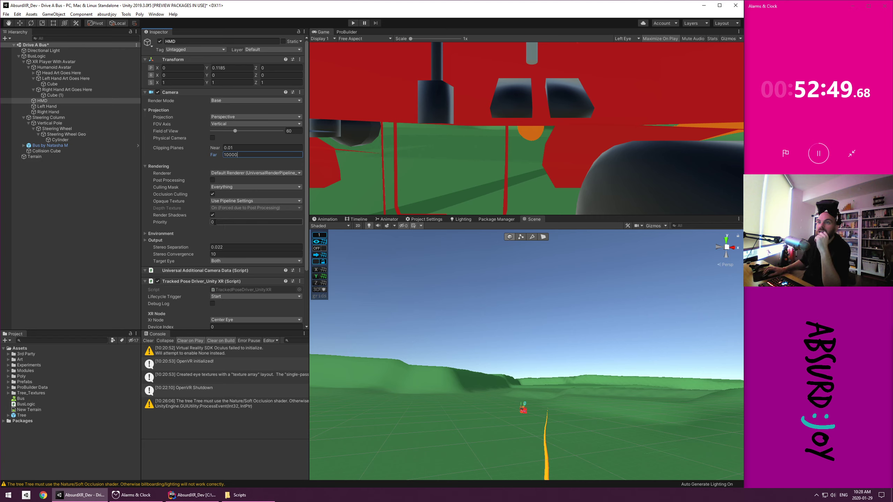
click(112, 238)
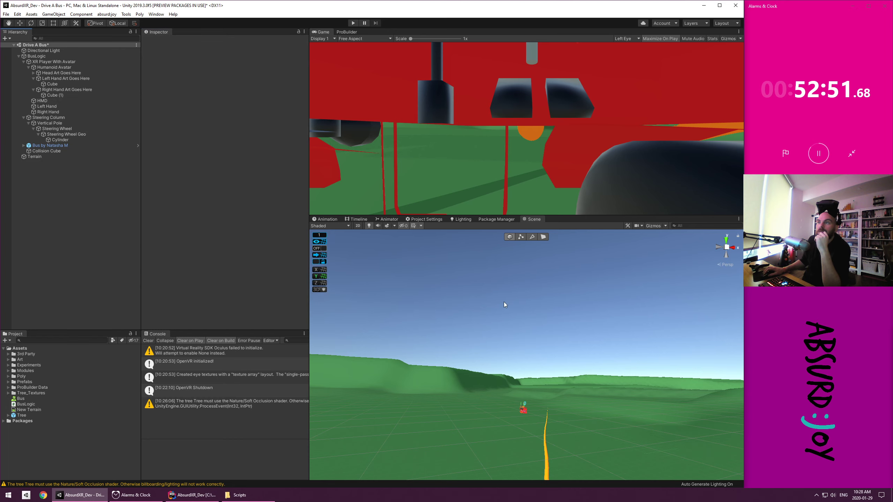
View the placed tree near the bus, run the scene in Play mode to test the VR view, and stop it
right_drag(504, 301, 576, 337)
key(w)
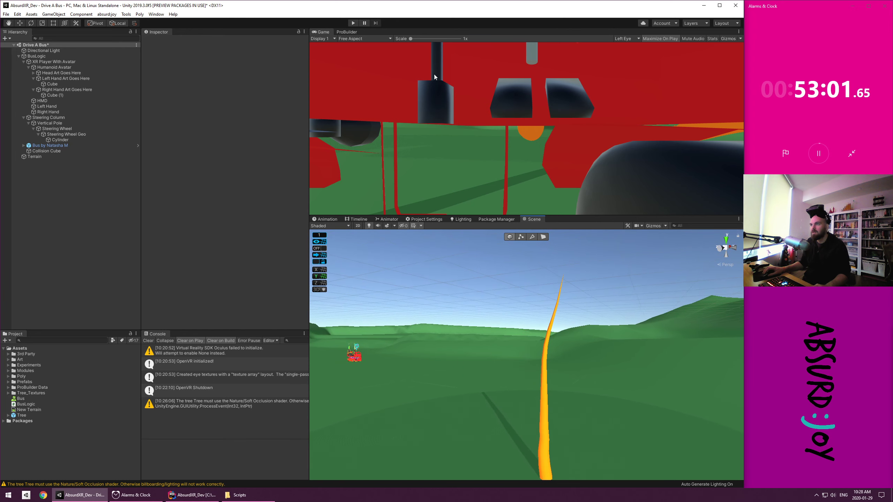
click(355, 25)
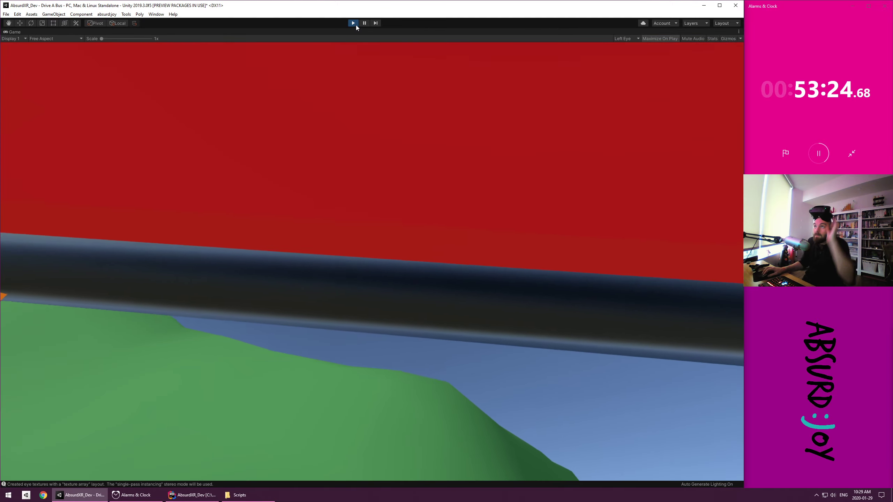
click(356, 25)
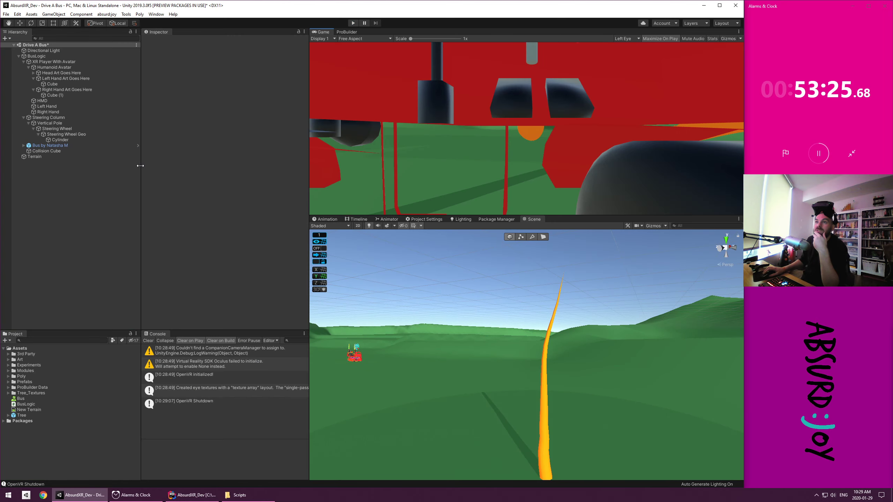
Examine the Tree prefab's geometry, material and Mesh Renderer settings
click(23, 415)
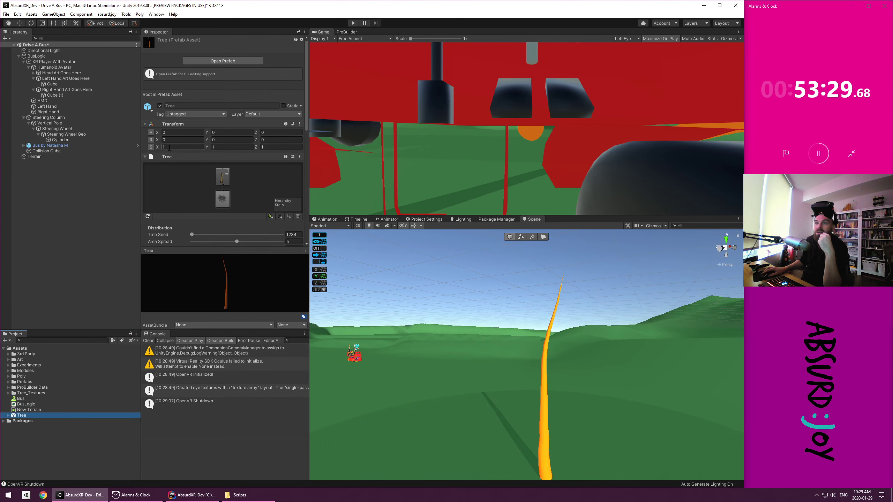
scroll(169, 148, down, 10)
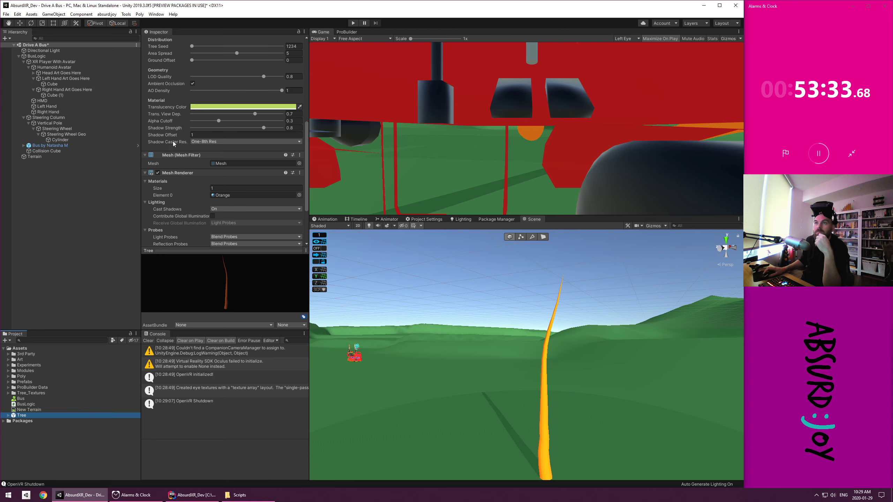
scroll(173, 141, up, 3)
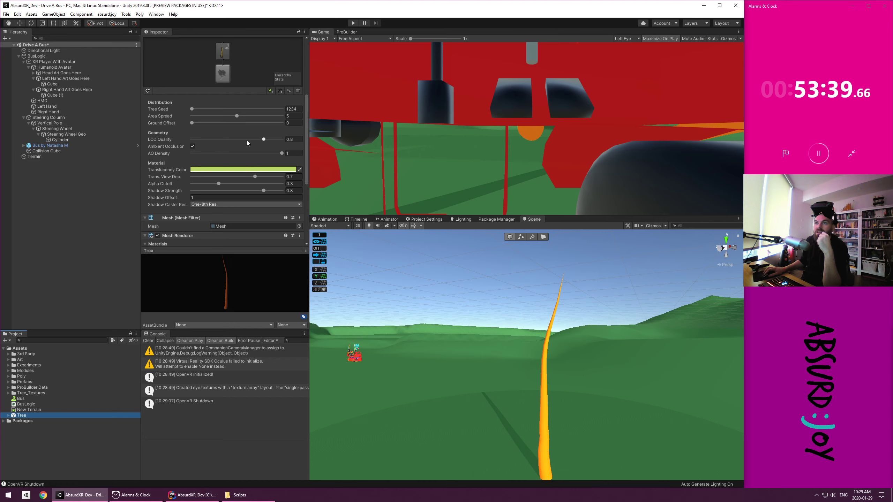
scroll(247, 141, up, 6)
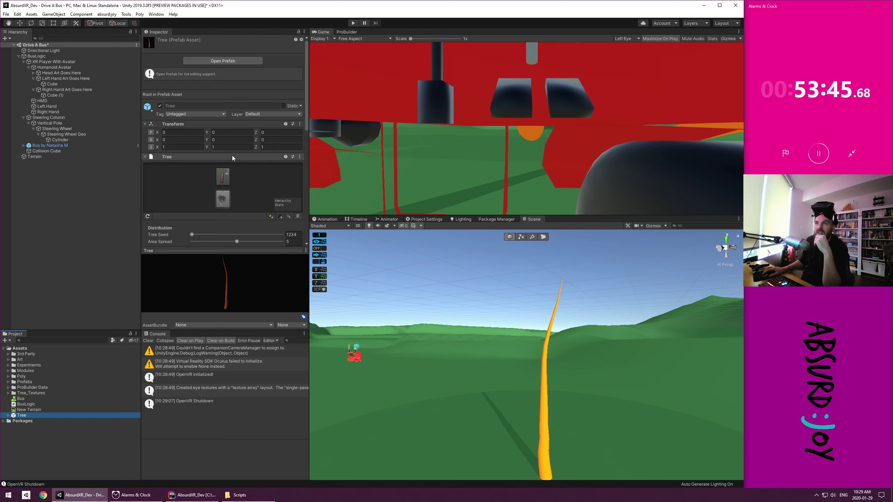
scroll(232, 160, down, 10)
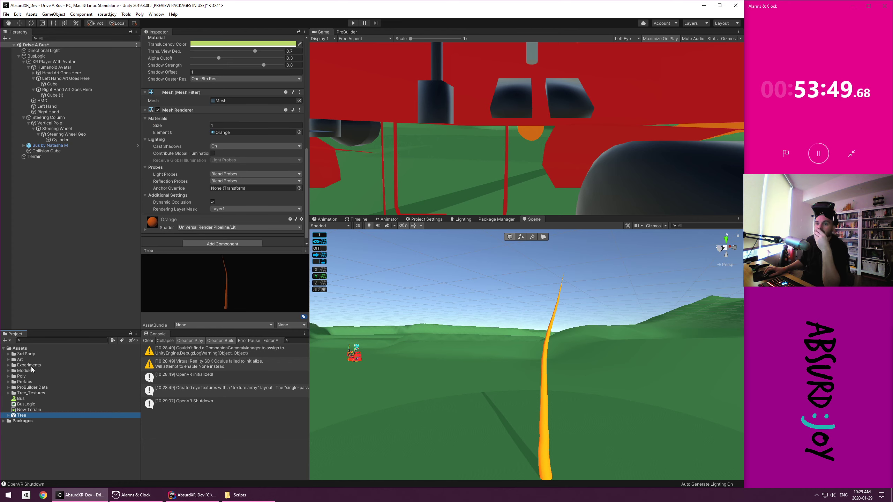
Create a Cylinder beside the orange tree, stretch it to a Y scale of about 2, and lower it to Y -9.5
right_click(57, 216)
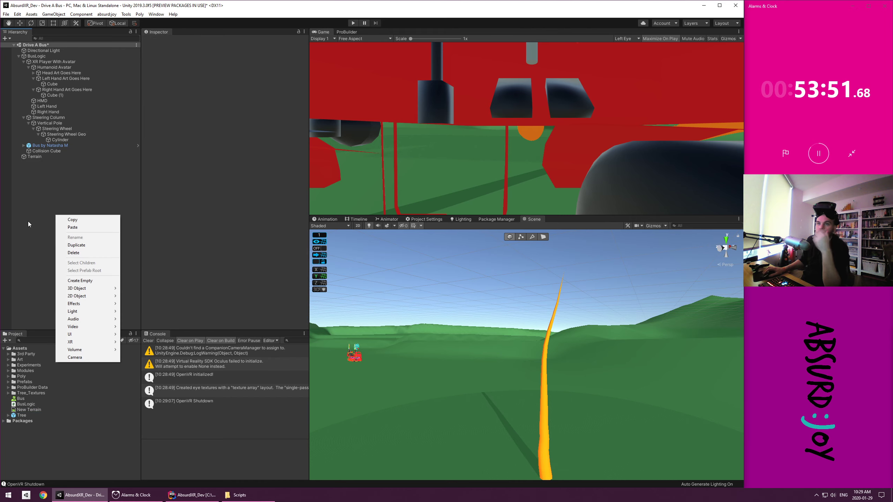
mouse_move(77, 288)
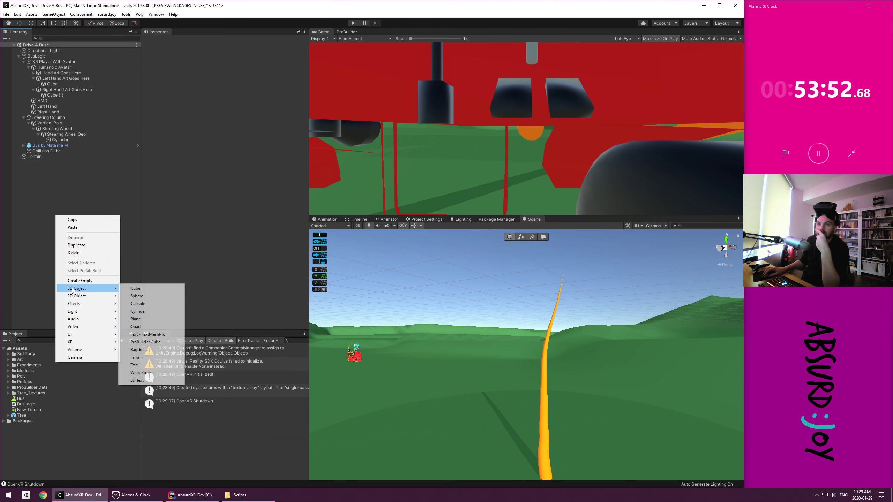
click(150, 310)
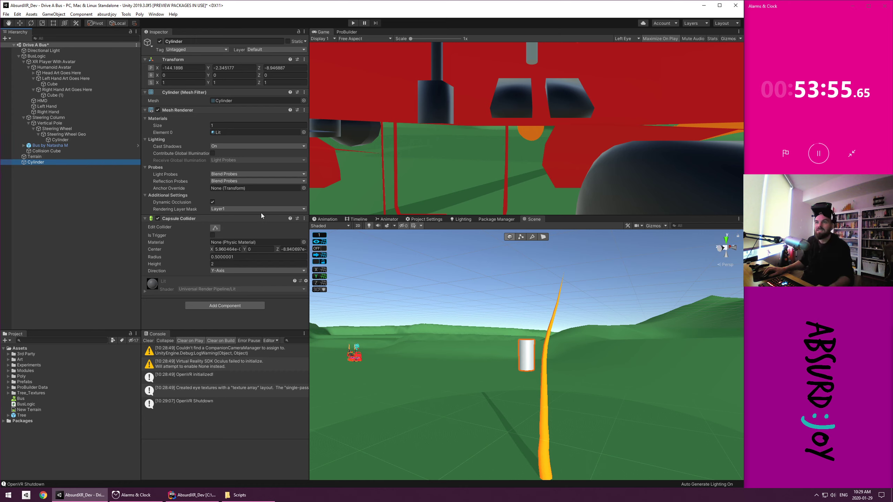
key(r)
drag(528, 336, 521, 438)
key(w)
alt+drag(587, 458, 545, 478)
middle_drag(546, 477, 541, 424)
drag(526, 380, 528, 369)
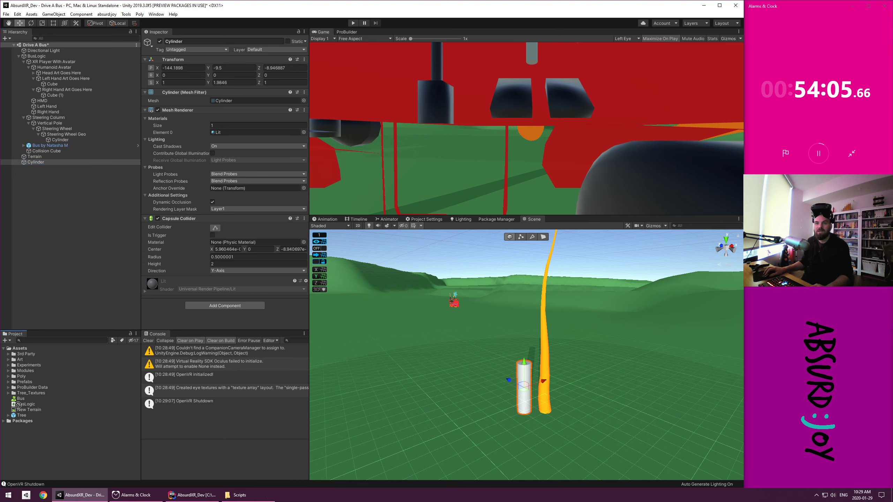
Save the Cylinder as a prefab named Tree2 in the Assets folder, and delete the Cylinder from the scene
drag(23, 348, 23, 349)
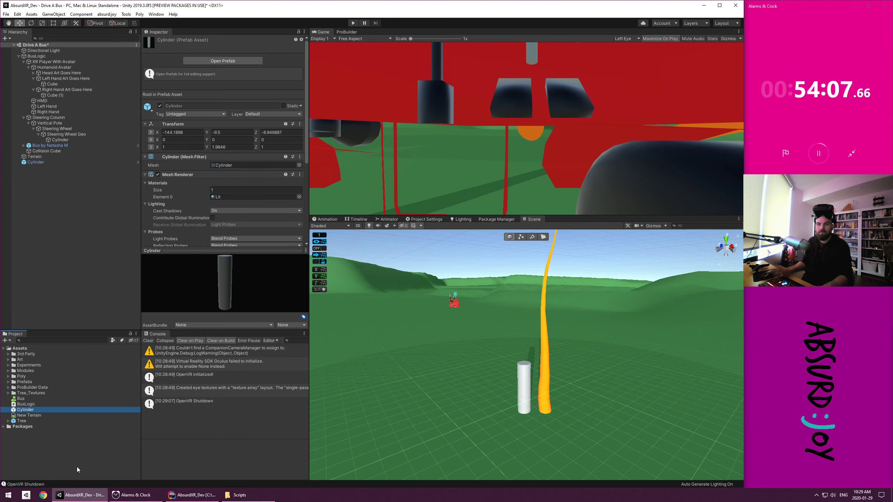
key(F2)
text(Tree2)
key(Return)
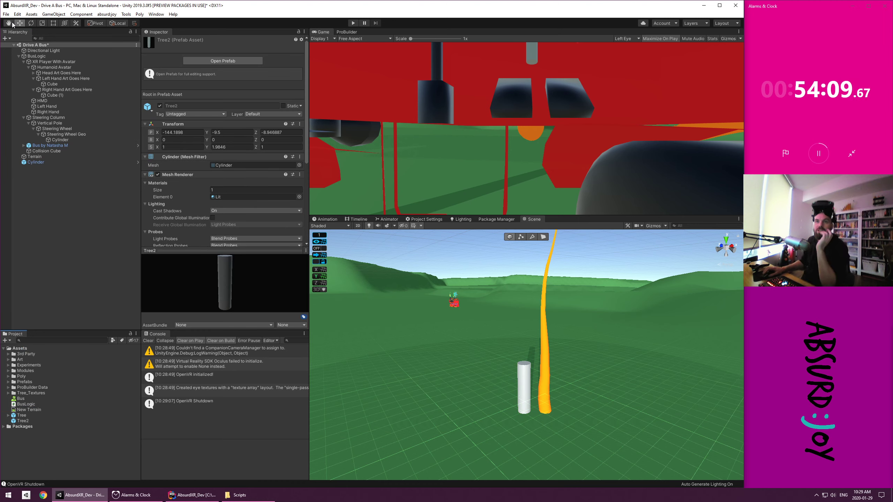
click(39, 162)
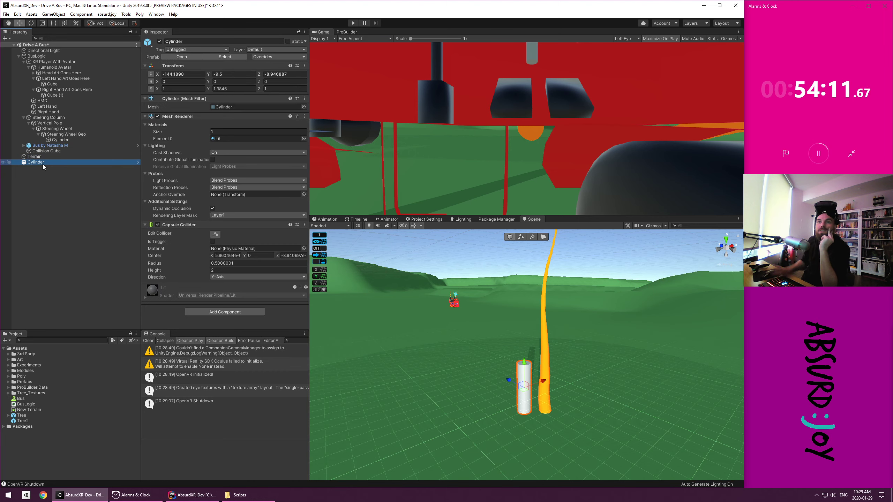
key(Delete)
Add the Tree2 prefab to the Terrain's paintable trees
key(Up)
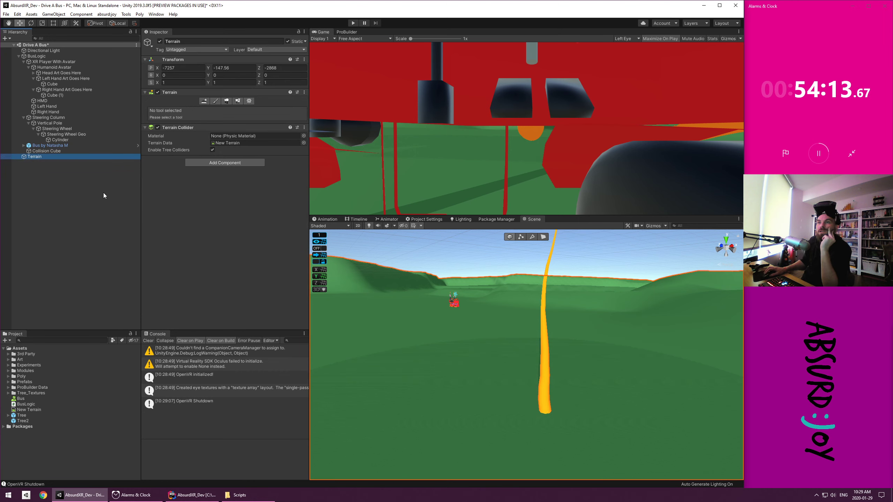
click(226, 101)
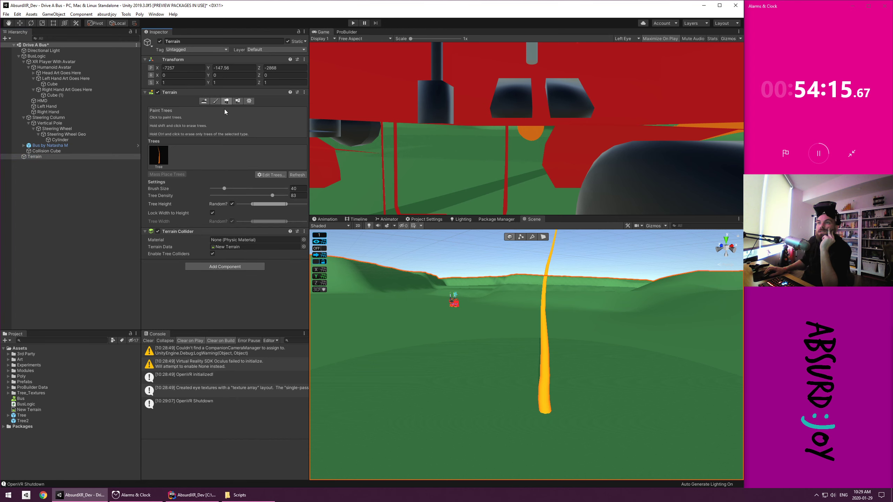
click(271, 175)
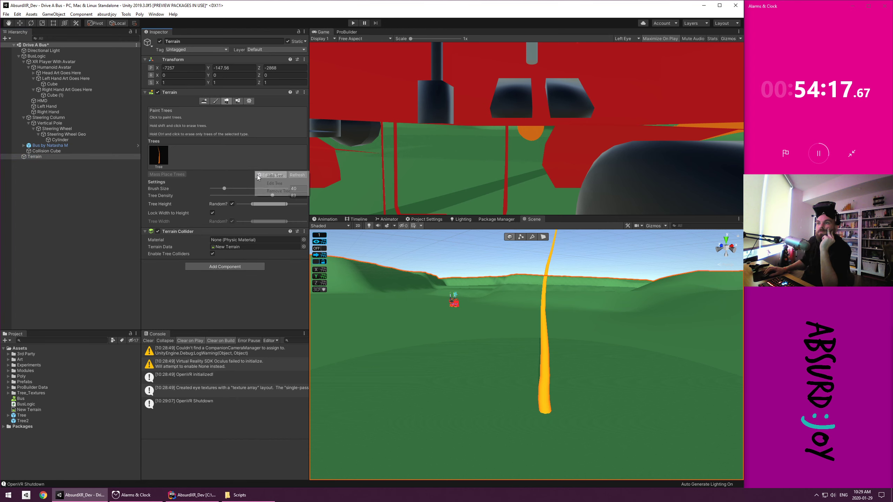
click(275, 175)
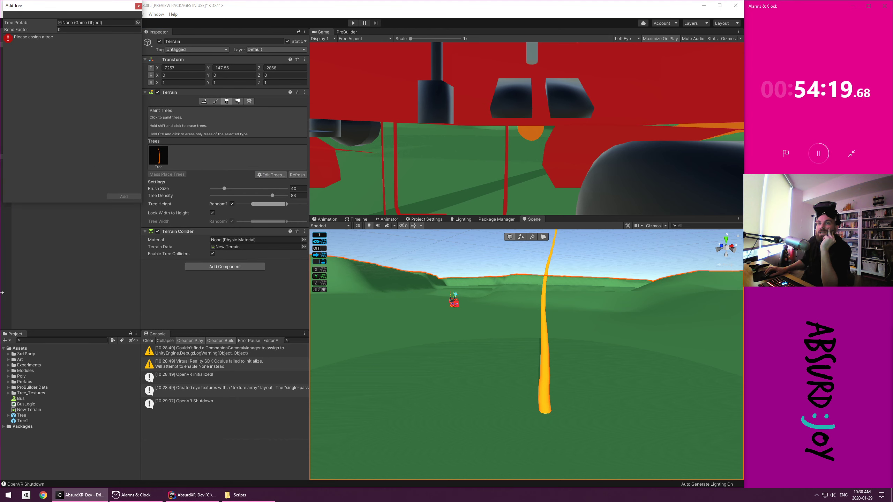
drag(23, 421, 134, 14)
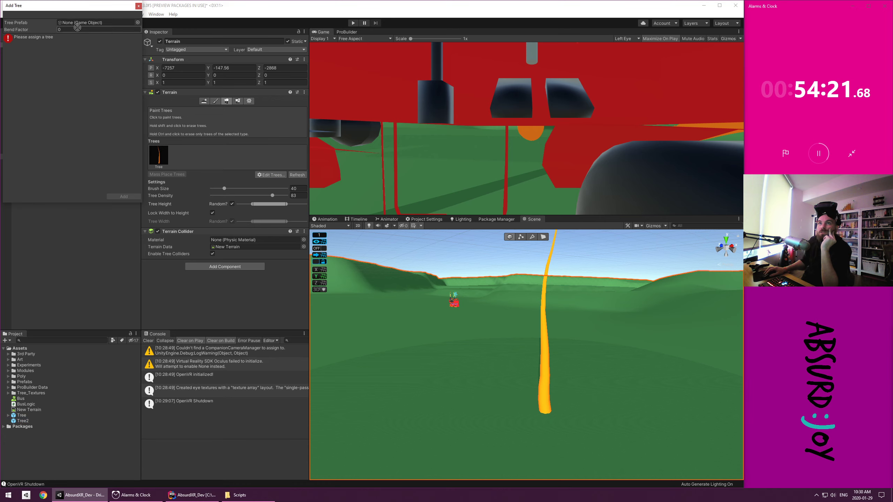
drag(77, 24, 77, 25)
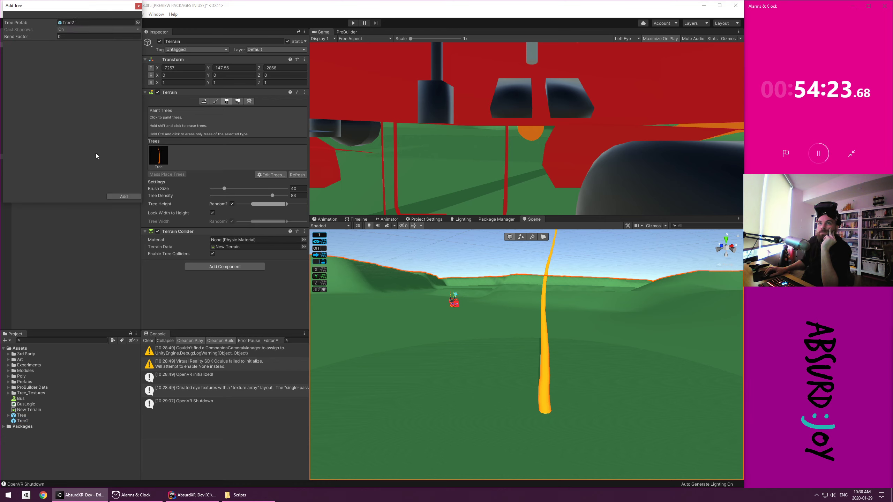
click(122, 196)
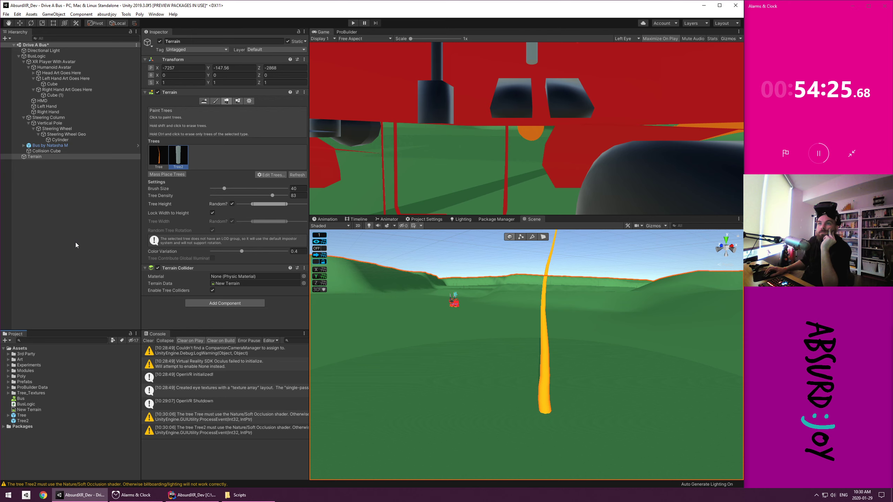
Read the Tree2 shader warning in full and remove the original Tree from the Terrain's tree list
click(202, 431)
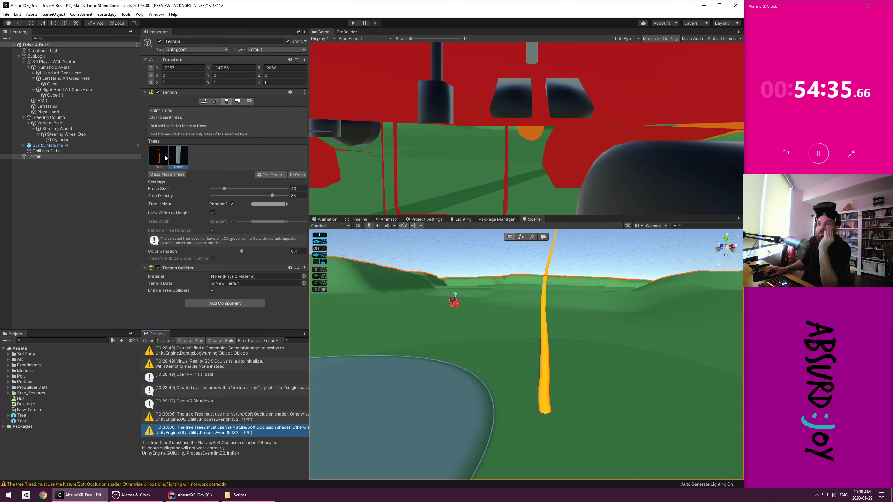
click(276, 175)
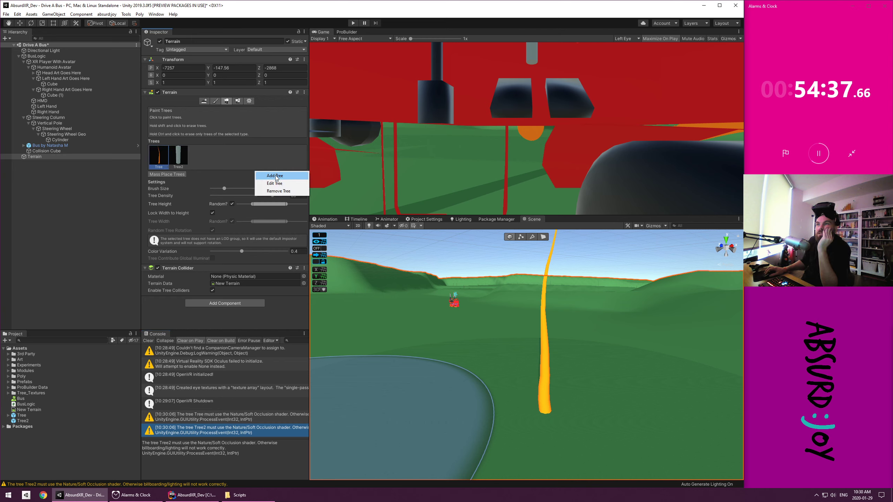
click(281, 193)
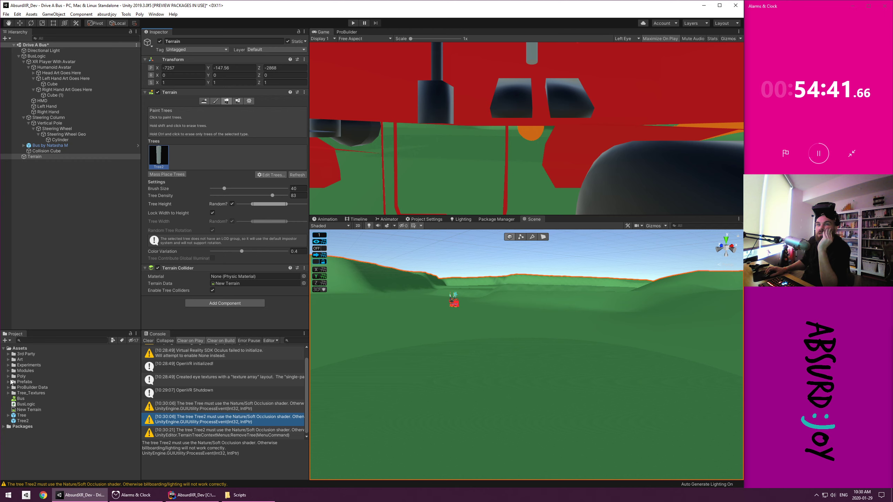
click(24, 421)
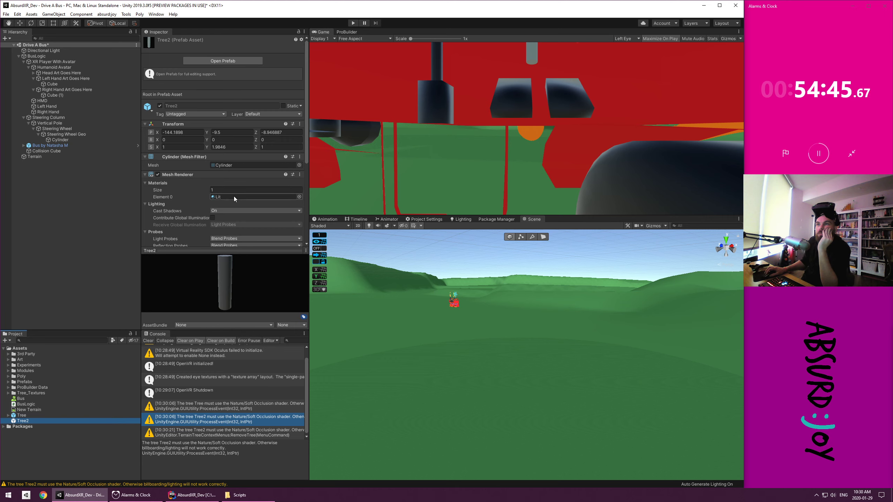
click(299, 197)
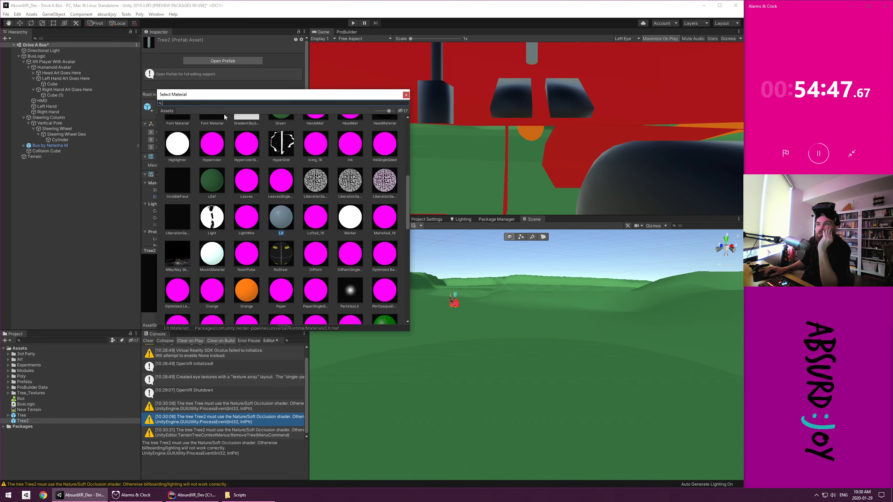
click(406, 95)
click(227, 198)
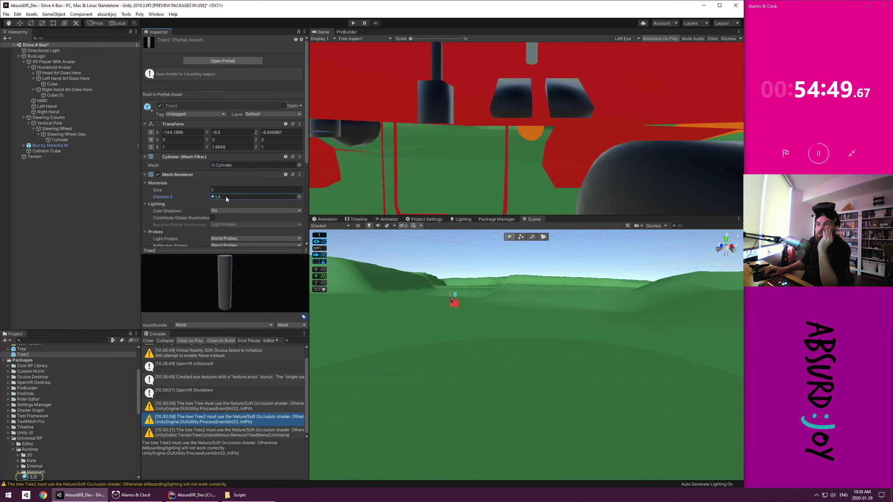
Set the shader of the LEaf material in Art/Materials to Universal Render Pipeline/Nature/SpeedTree8
scroll(43, 434, up, 4)
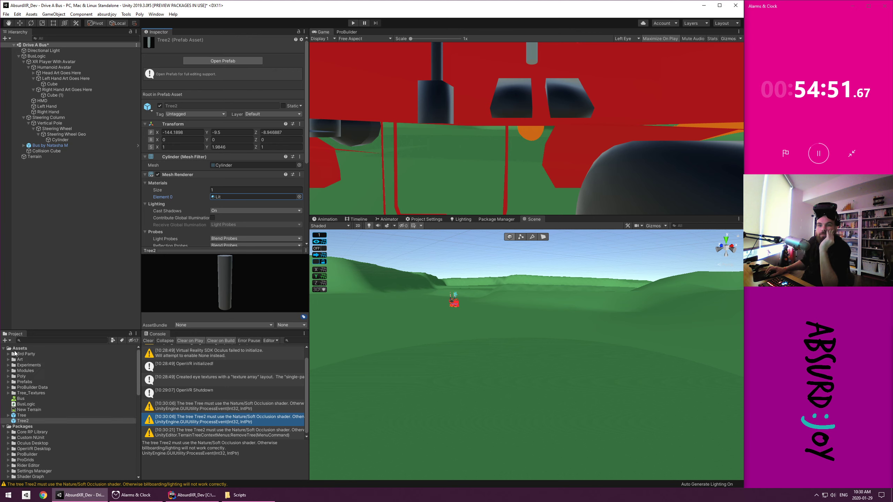
click(8, 361)
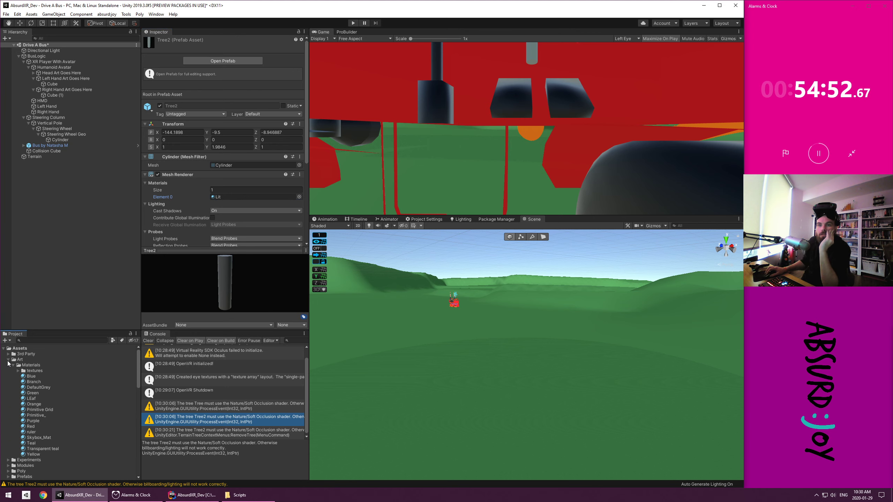
click(36, 392)
click(37, 381)
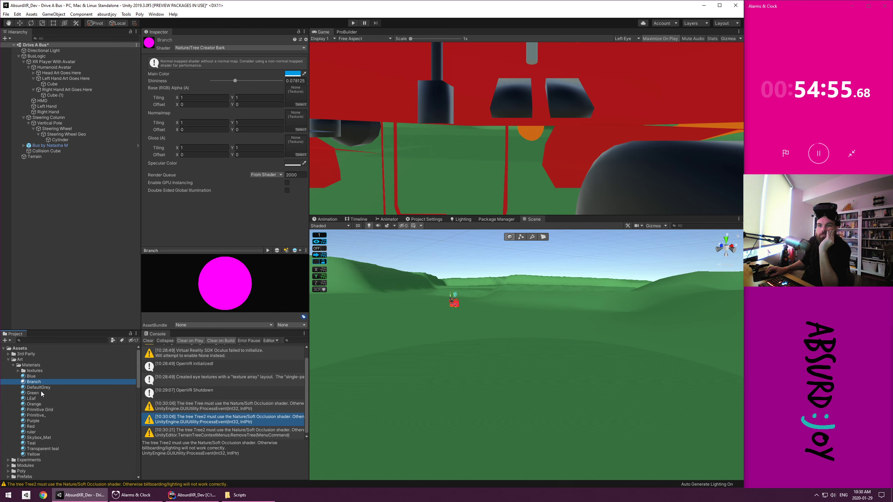
click(41, 392)
click(39, 398)
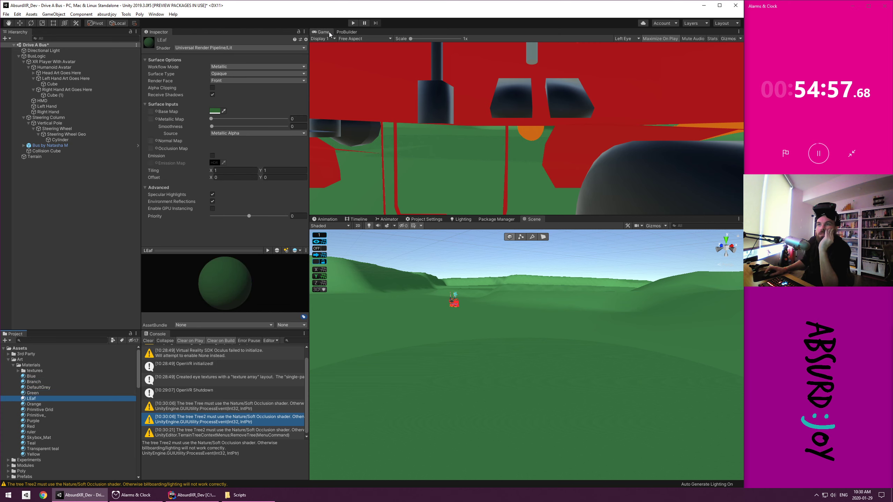
click(249, 45)
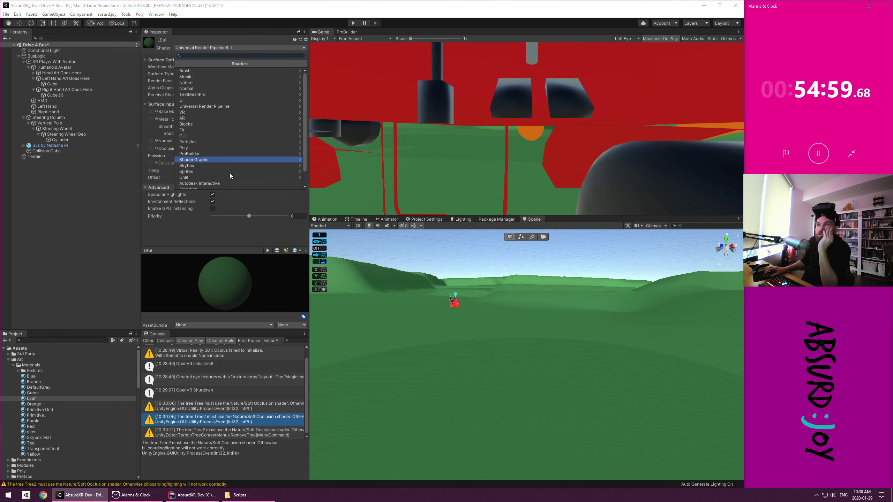
scroll(230, 173, down, 1)
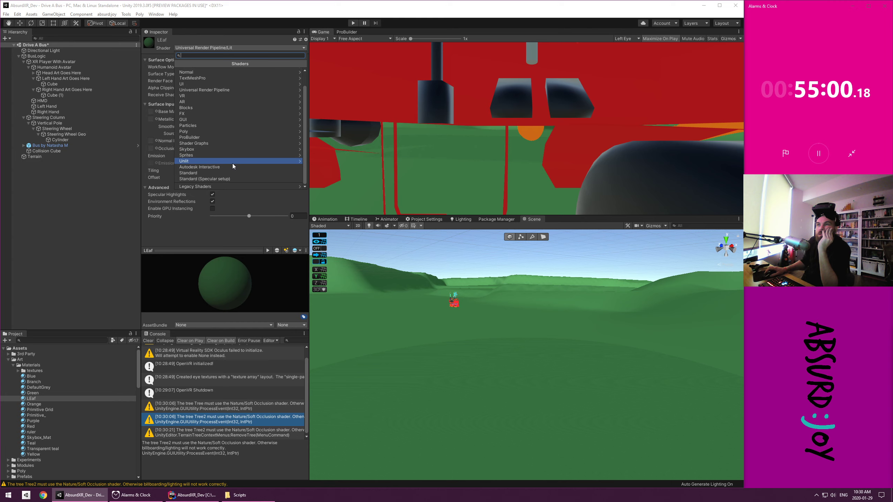
click(215, 91)
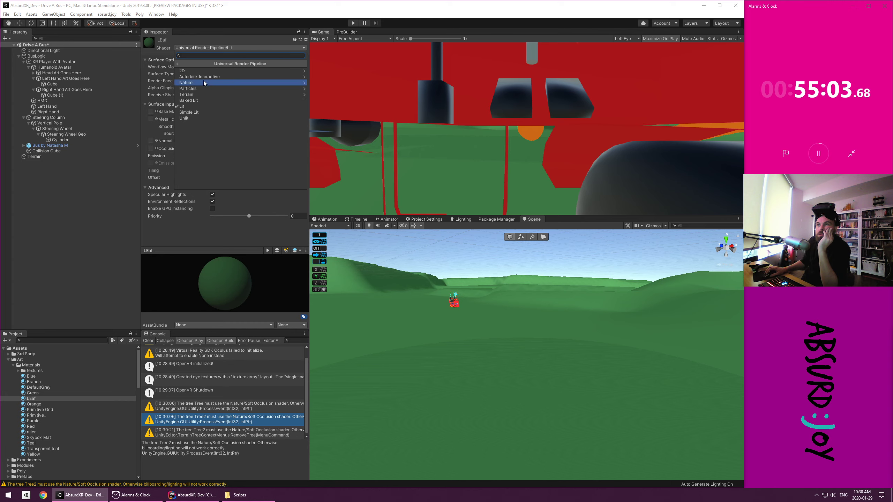
click(204, 82)
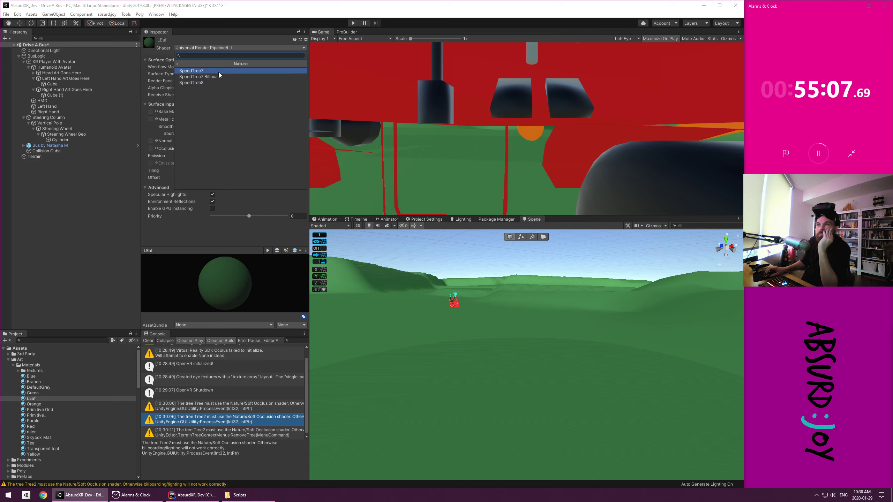
click(214, 82)
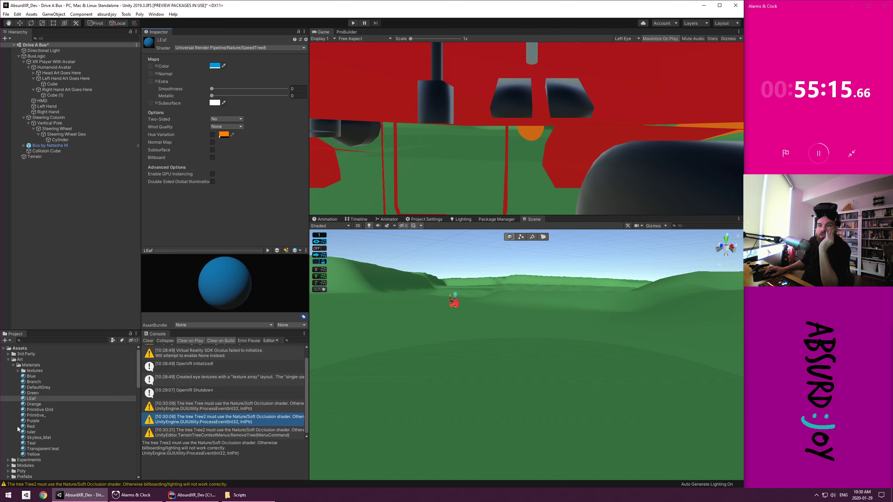
Assign the LEaf material to the Tree2 prefab's Mesh Renderer
scroll(17, 429, down, 15)
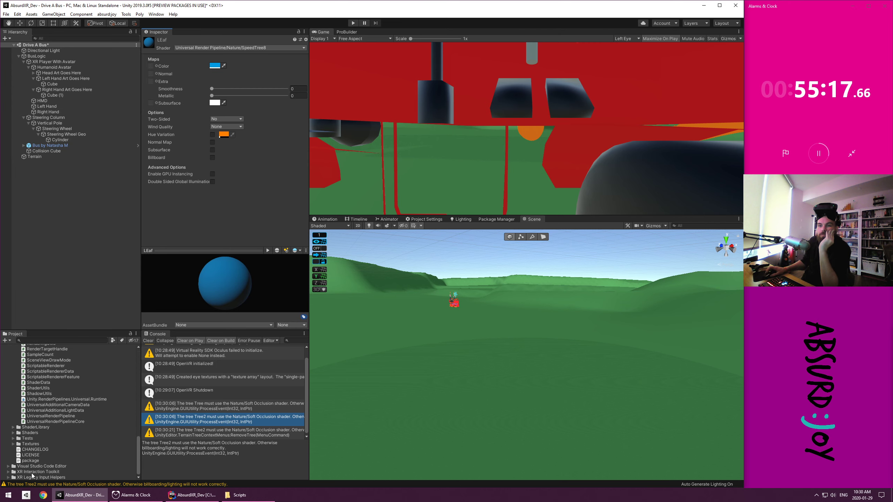
scroll(32, 475, up, 10)
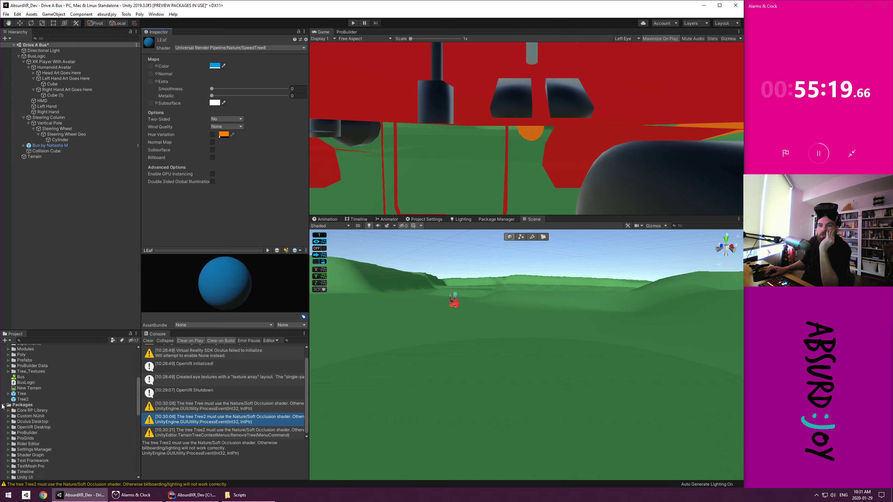
scroll(10, 443, up, 5)
click(22, 471)
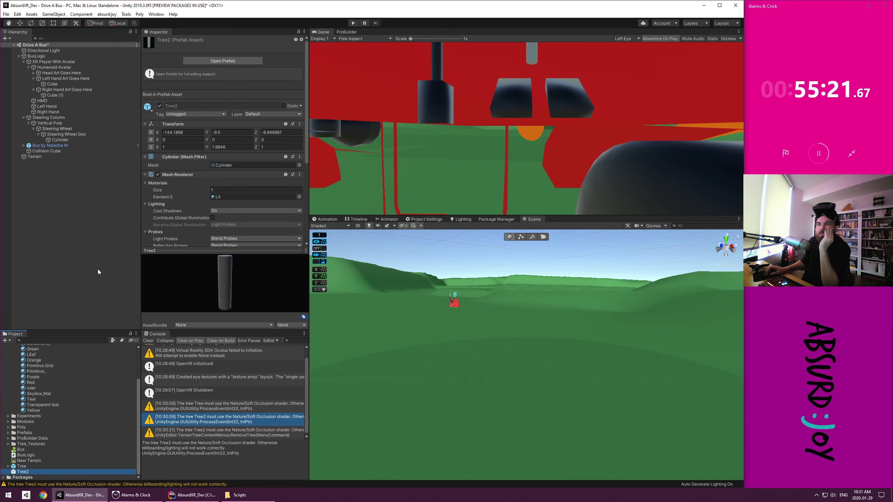
click(299, 197)
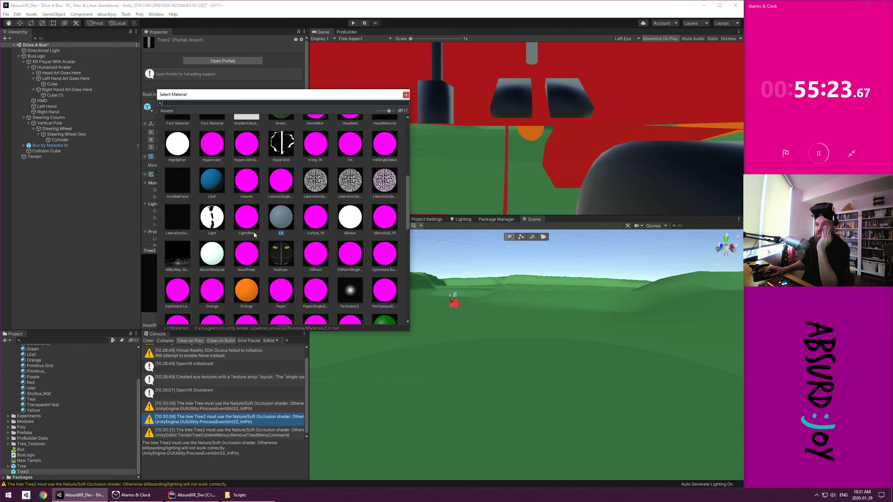
click(214, 181)
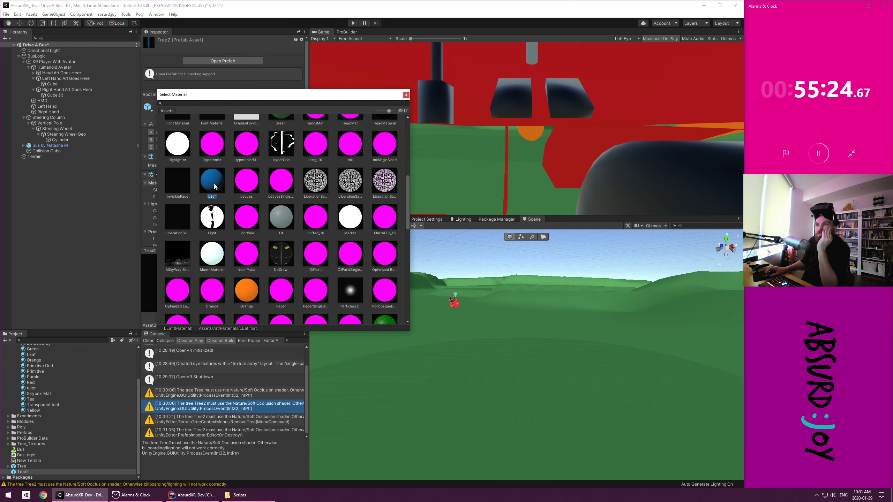
click(406, 95)
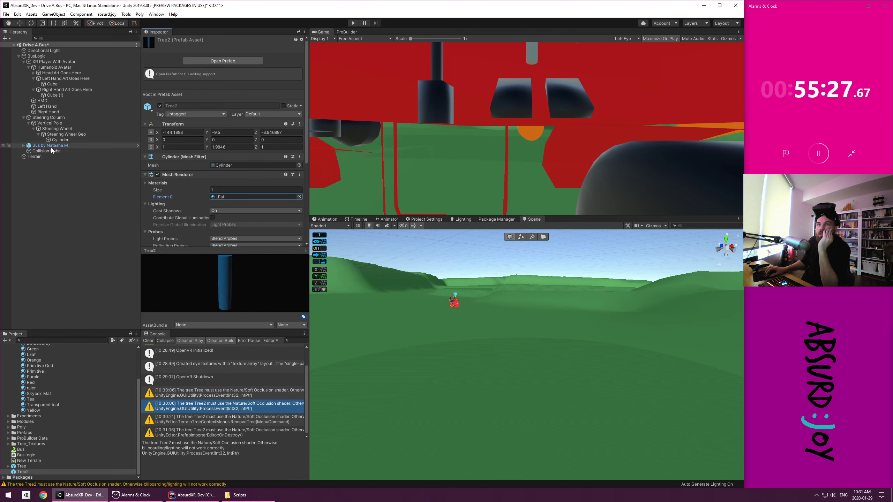
Mass-place 10000 Tree2 trees on the Terrain, extend the random tree height range to its maximum, and mass-place 10000 again
click(45, 157)
click(162, 173)
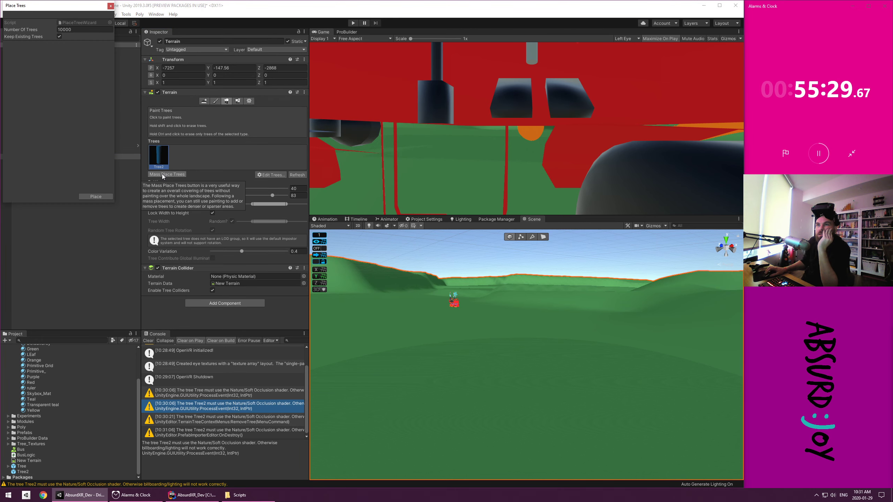
click(87, 193)
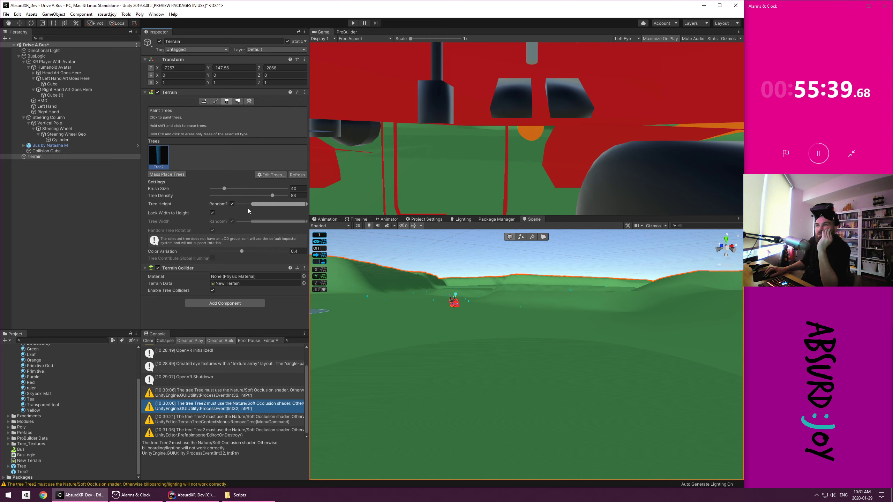
click(166, 174)
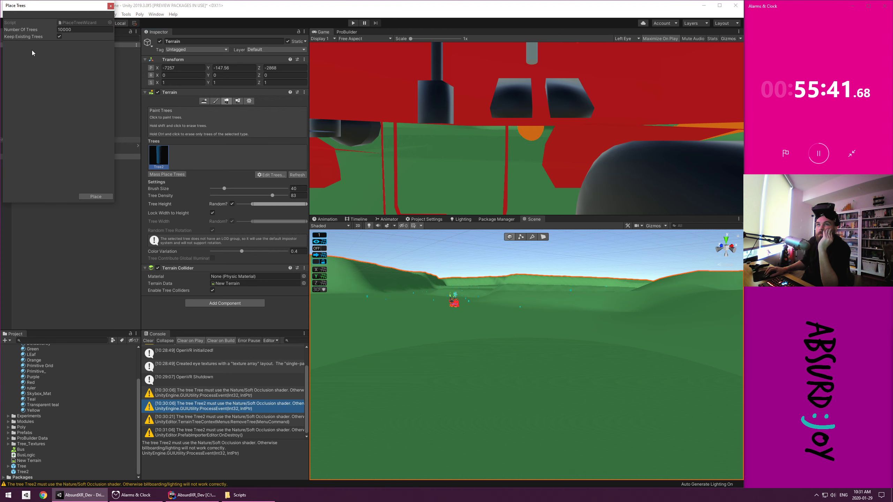
click(88, 196)
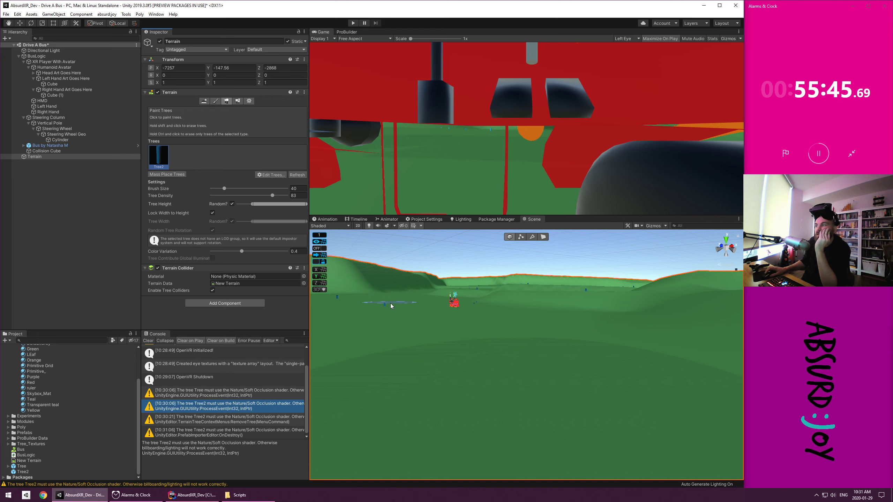
Run the scene in Play mode twice to test driving among the mass-placed trees in VR, stopping each run
click(354, 23)
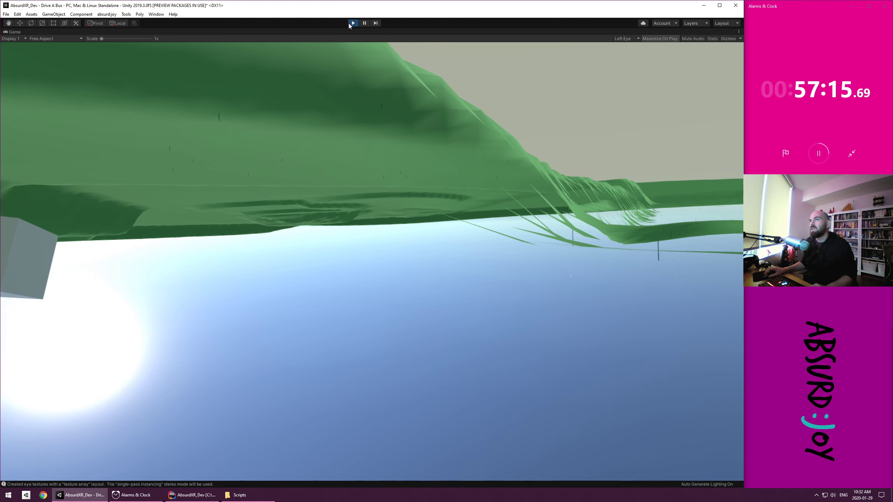
click(352, 23)
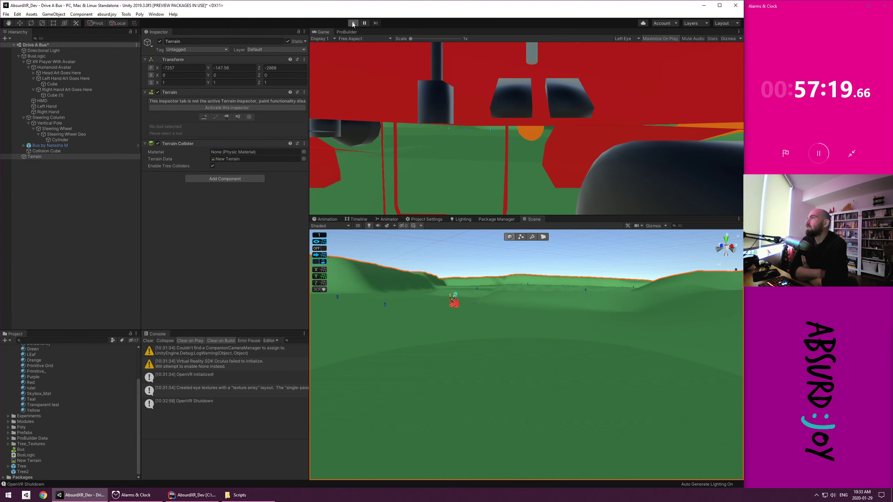
click(352, 23)
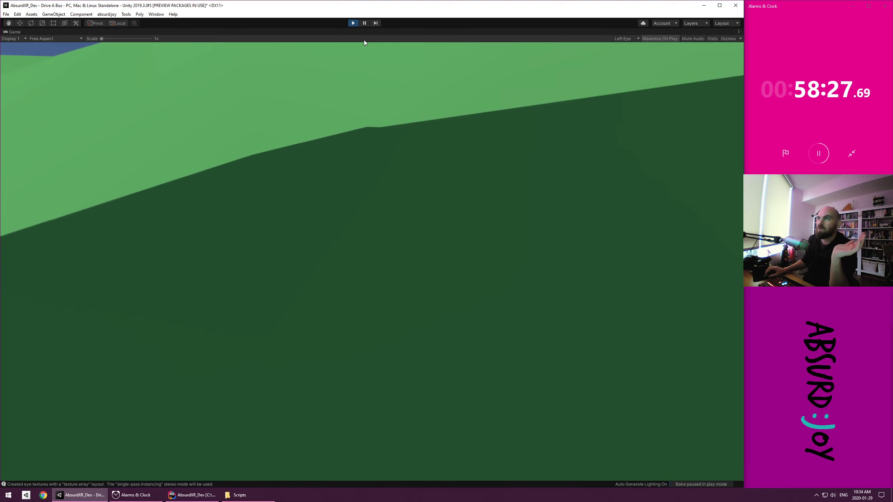
click(354, 23)
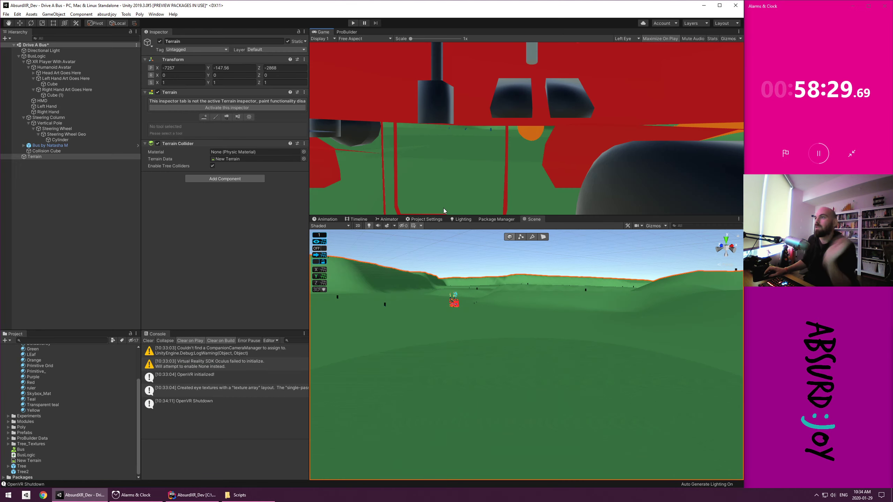
Examine the bus up close in the scene from its front and its side
right_drag(608, 338, 145, 306)
key(w)
key(d)
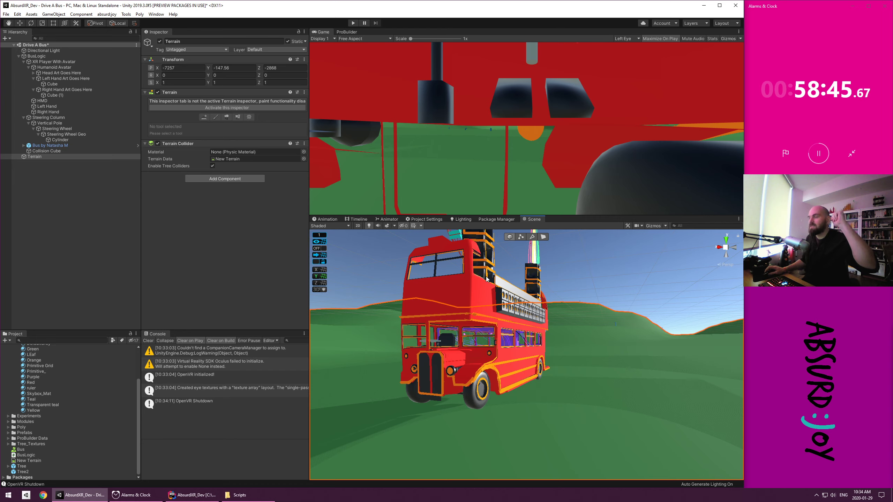
key(d)
right_drag(475, 360, 376, 358)
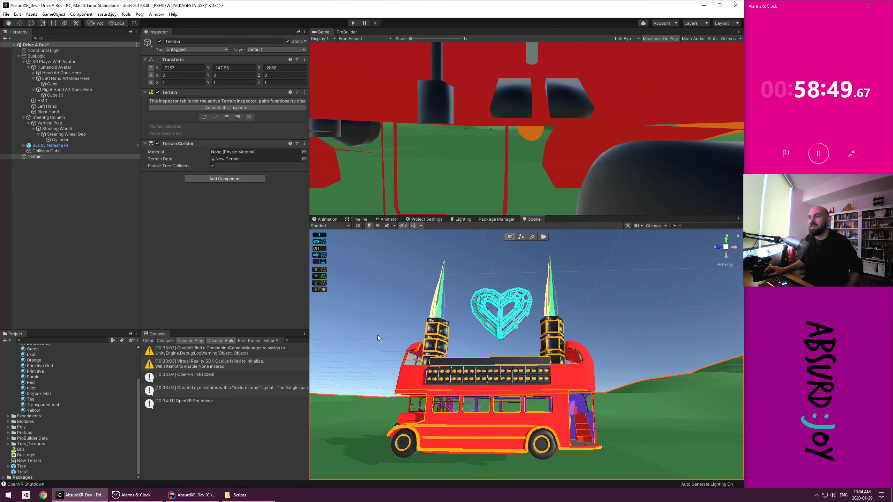